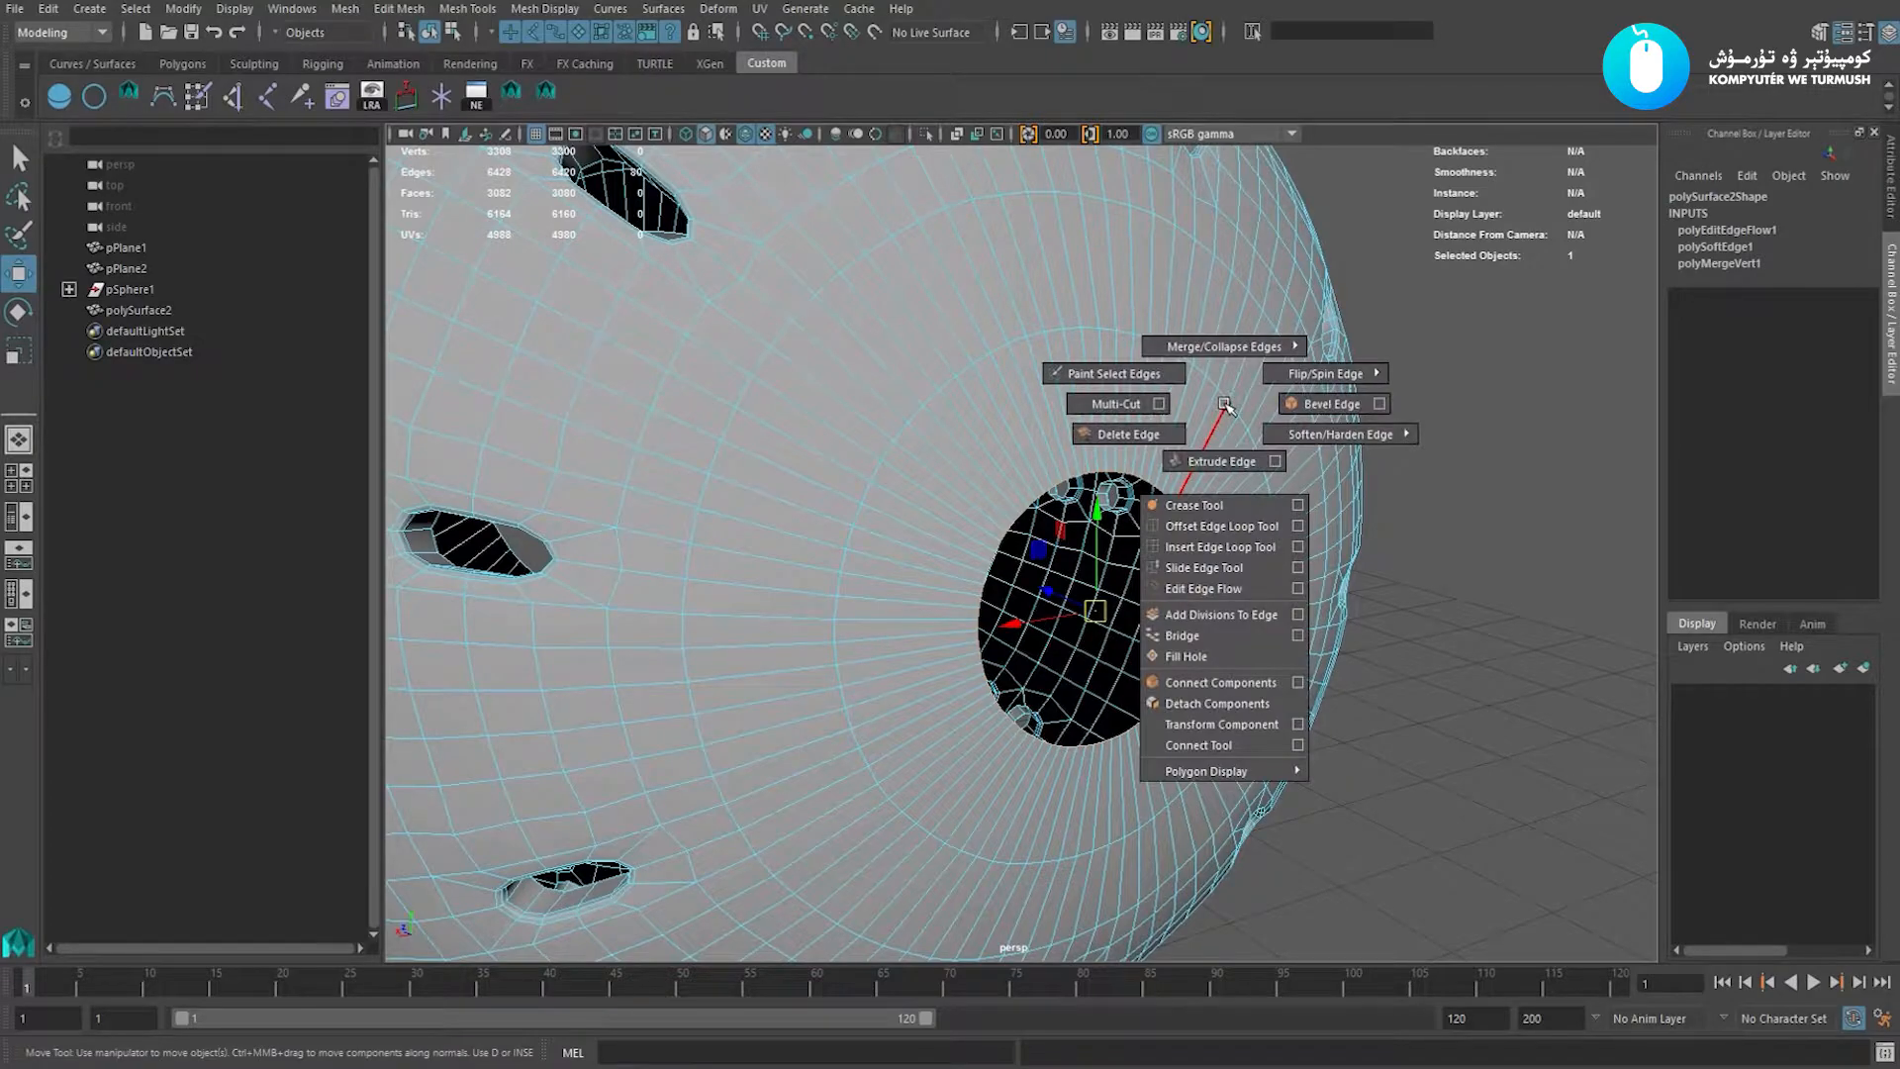
Extrude the border edge of the sphere's round hole and offset it inward with a Local Translate Y of -0.088.
shift+right_drag(1224, 450, 1225, 450)
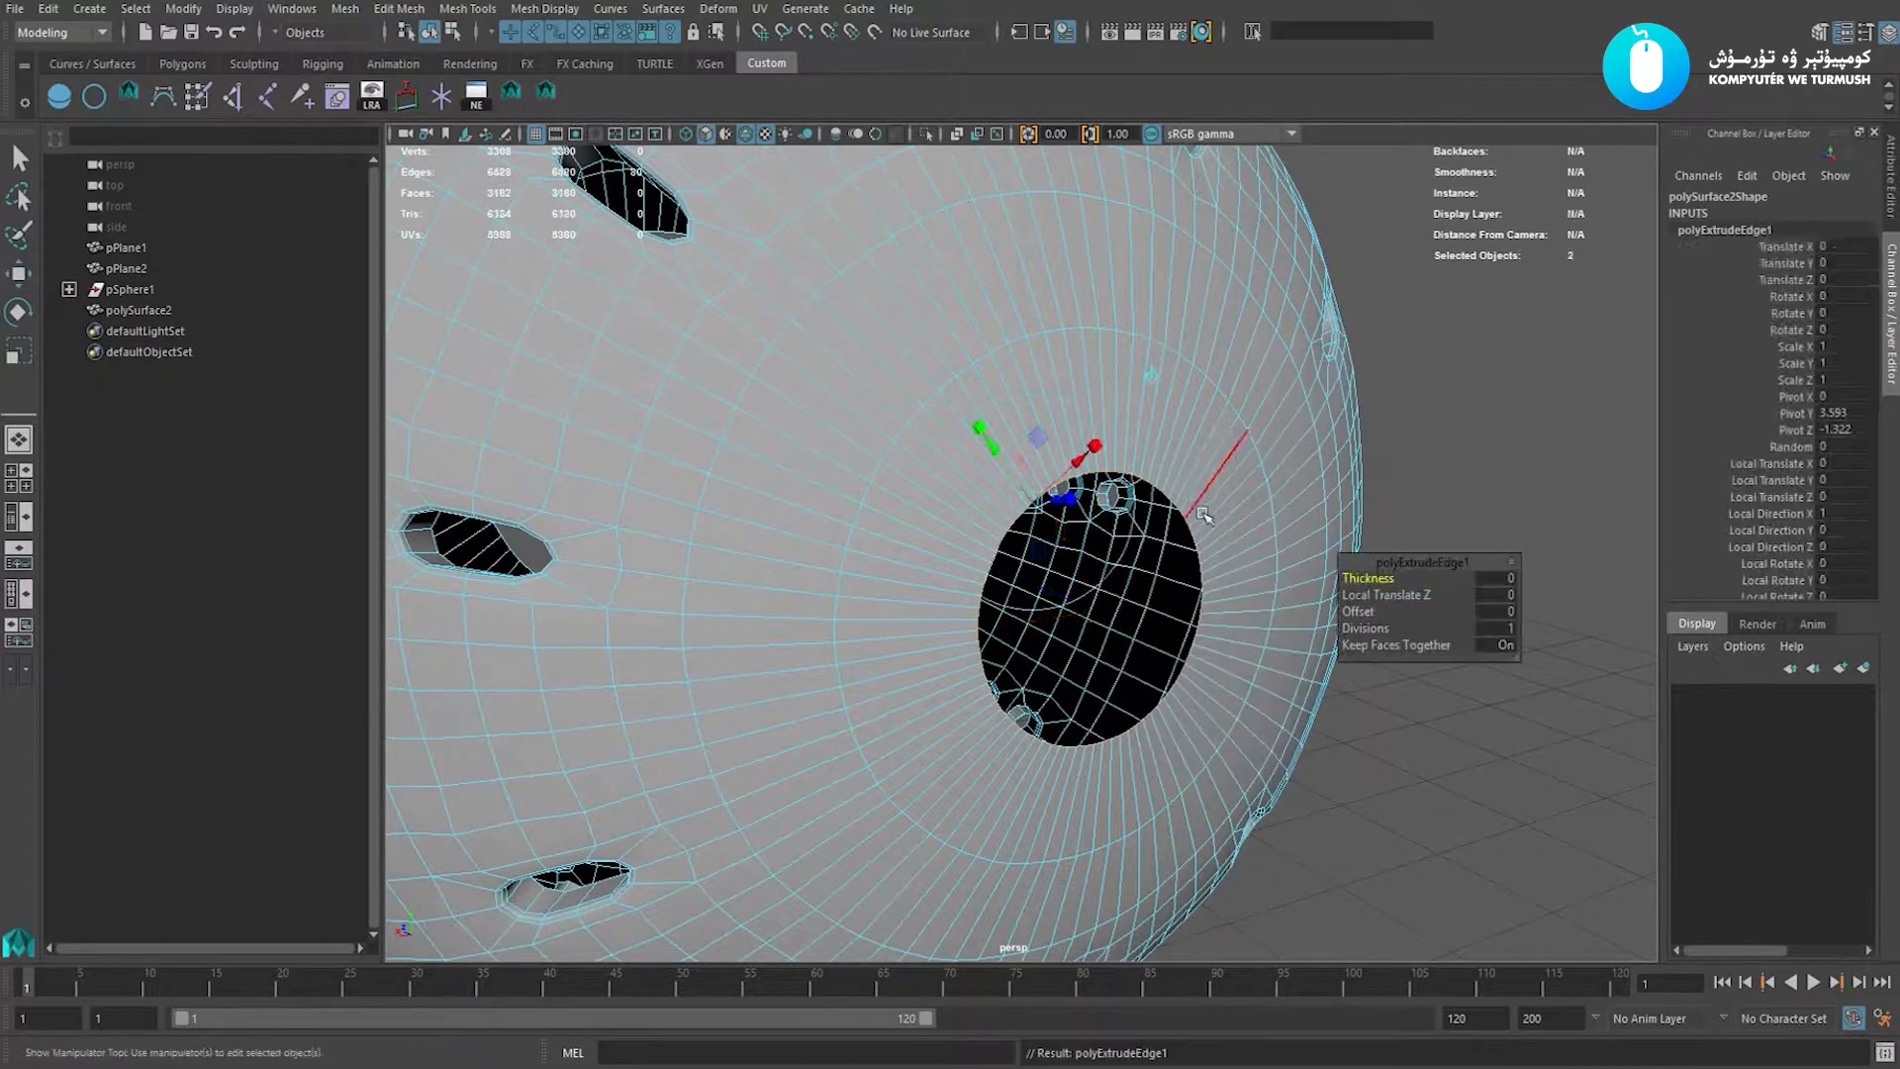
scroll(1095, 598, up, 3)
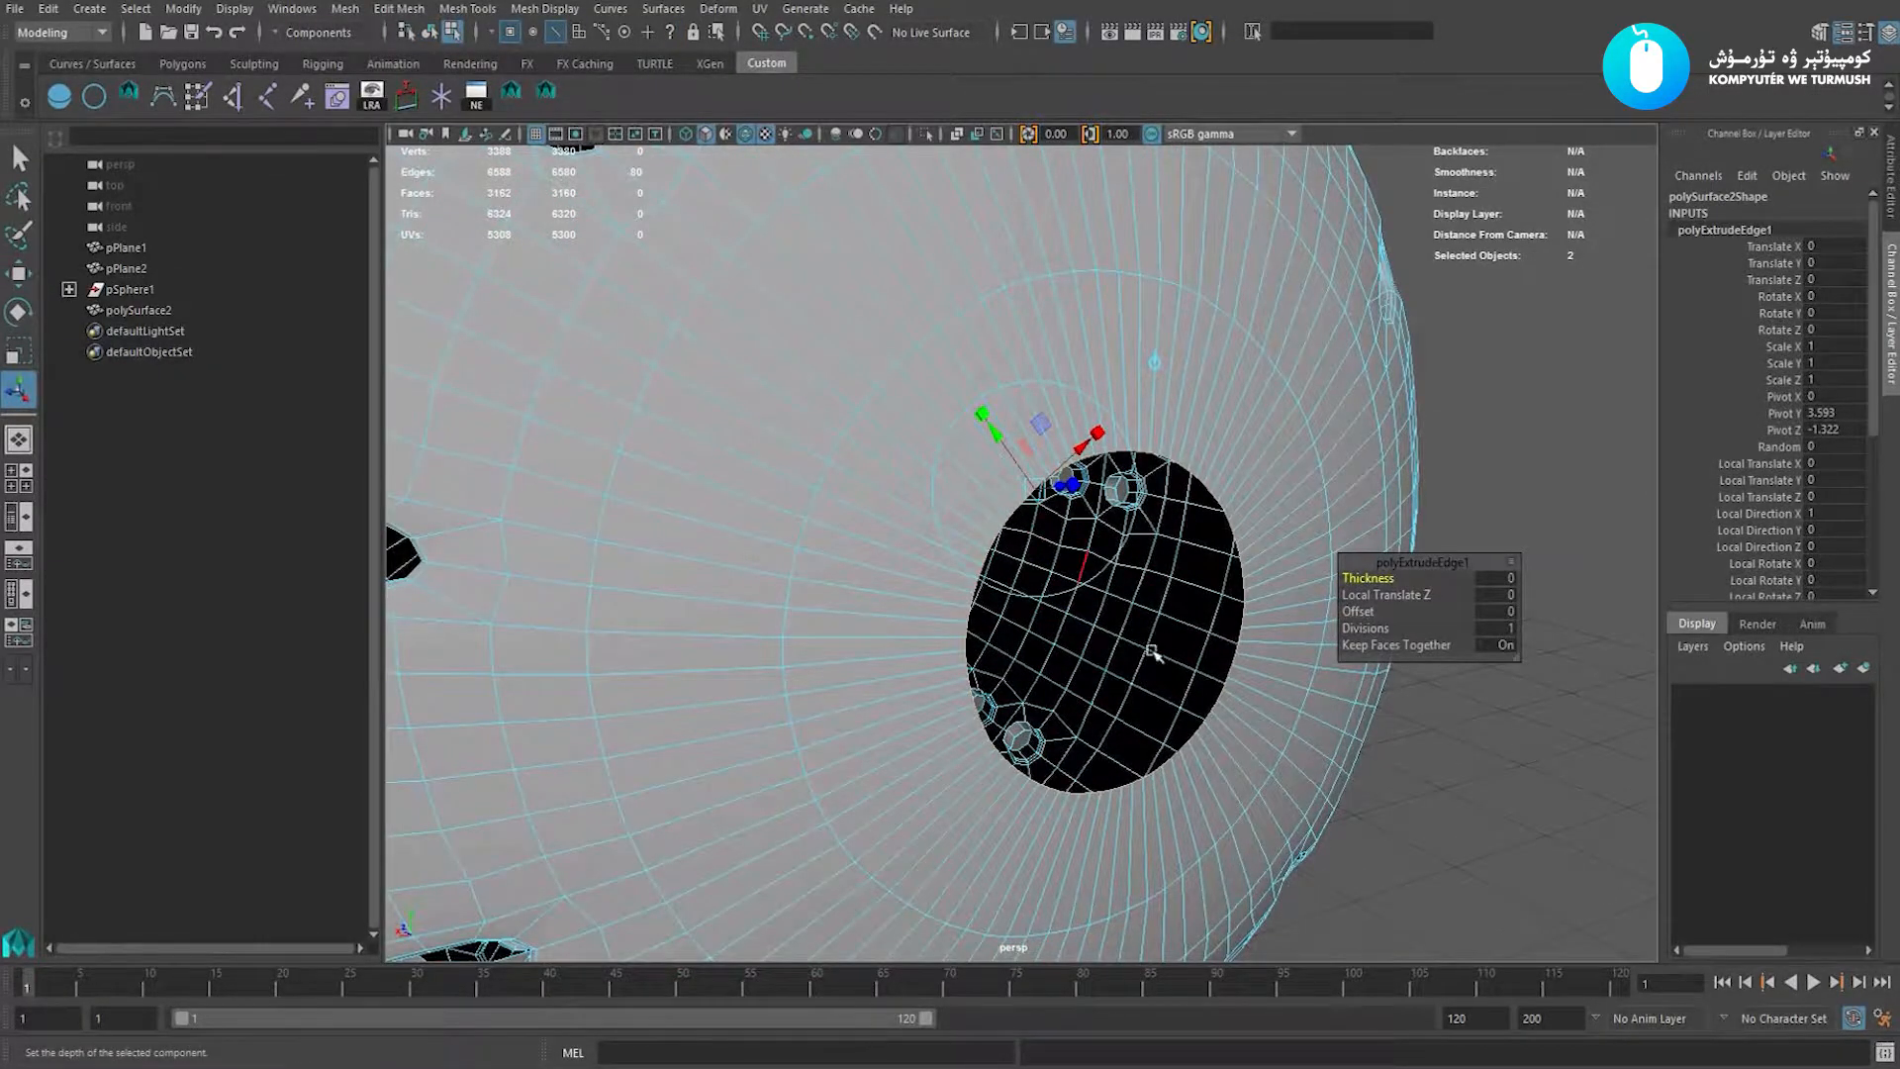
scroll(1153, 653, down, 1)
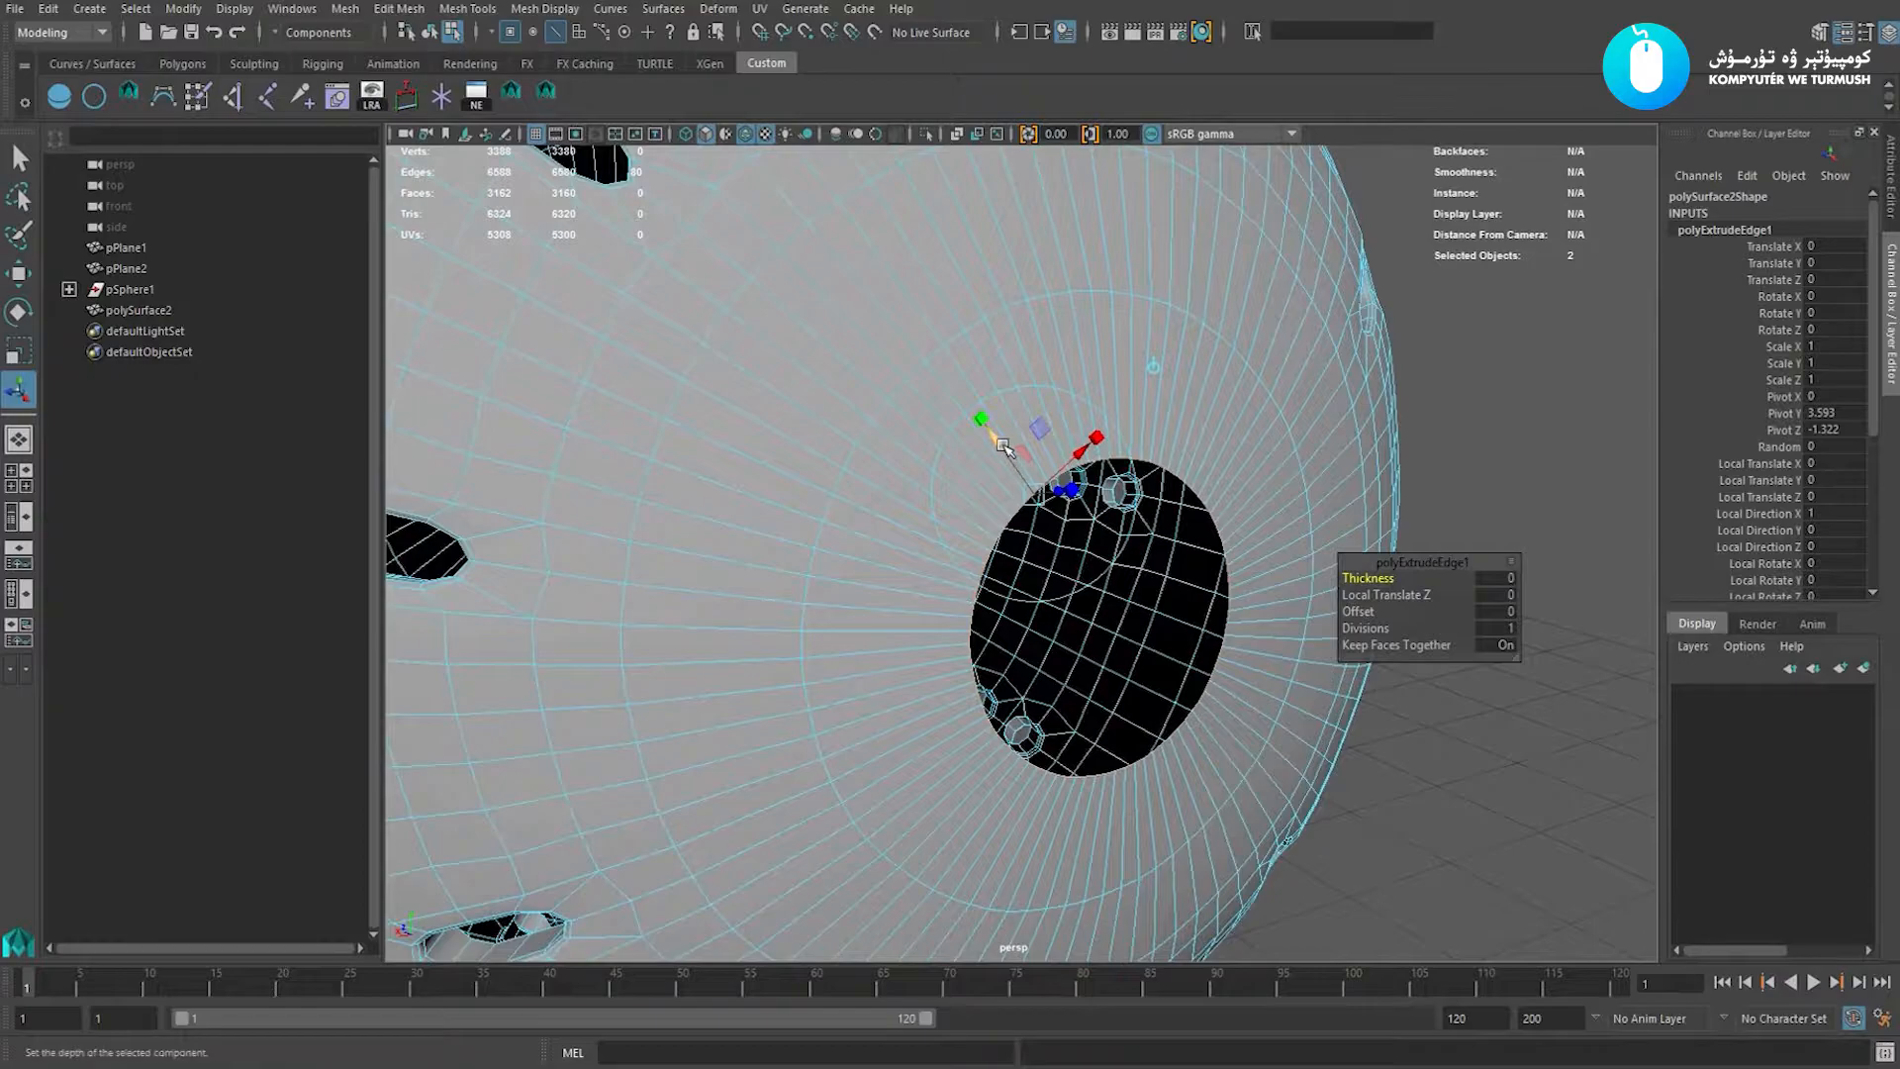
drag(1003, 448, 1028, 522)
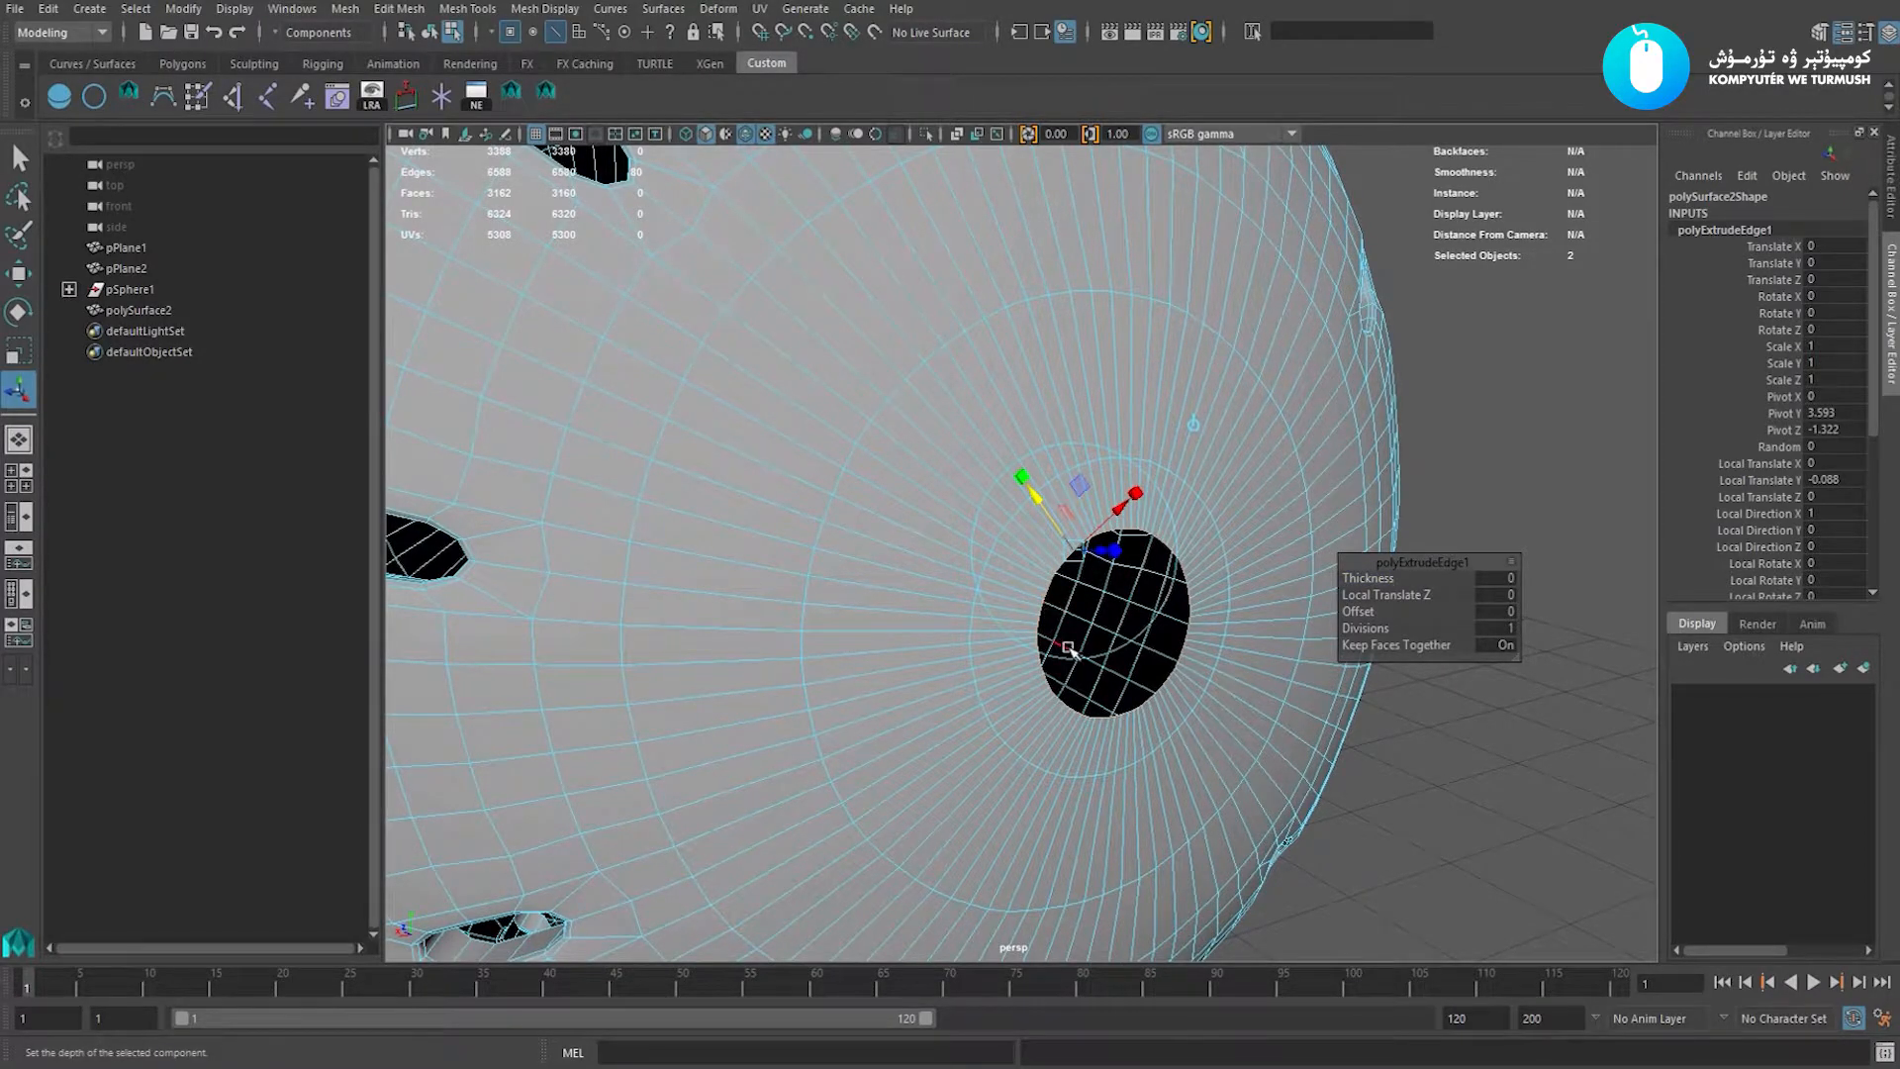
Scale the extruded inner ring uniformly and shift it slightly along Z to follow the sphere's curvature.
key(r)
alt+drag(1136, 653, 1173, 591)
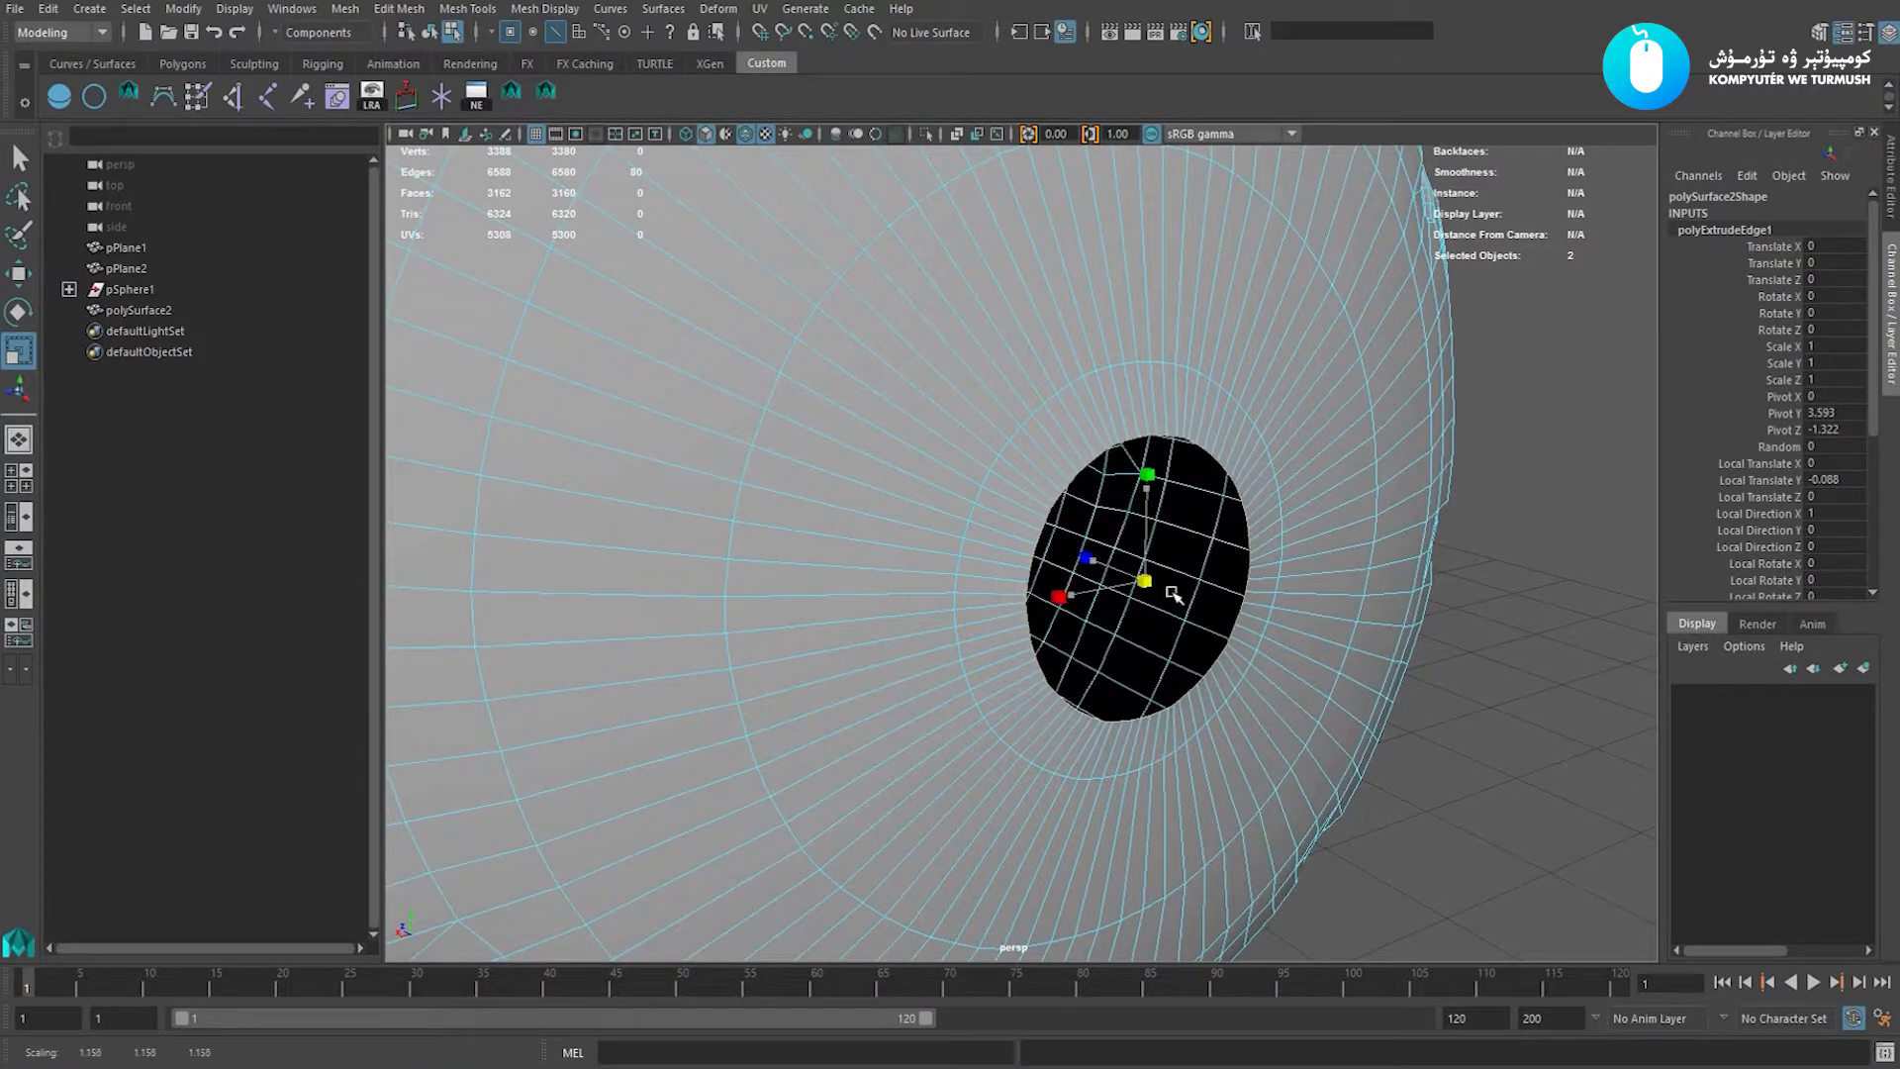
mouse_move(1310, 618)
alt+mouse_down()
mouse_move(1301, 586)
mouse_move(1287, 594)
alt+mouse_up()
key(w)
alt+drag(1425, 594, 1261, 523)
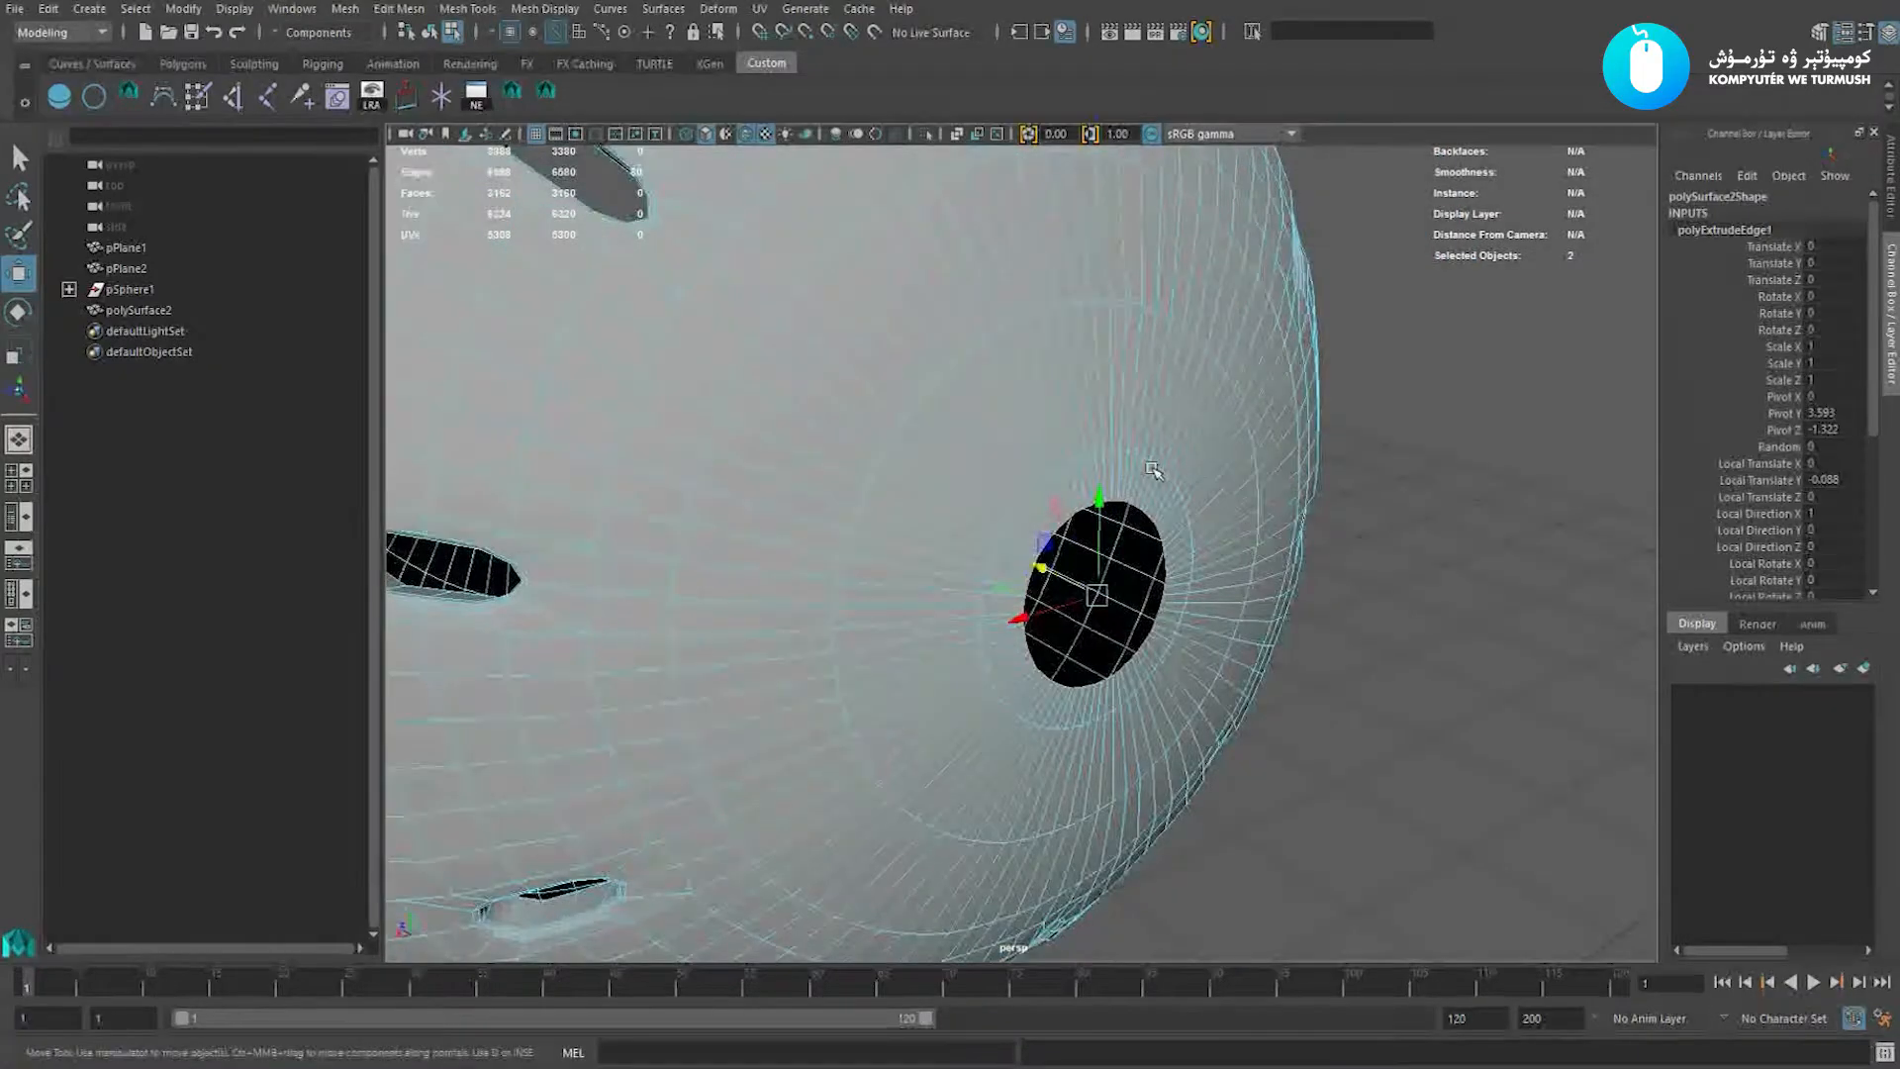
scroll(1233, 564, up, 4)
alt+right_drag(1226, 577, 1082, 437)
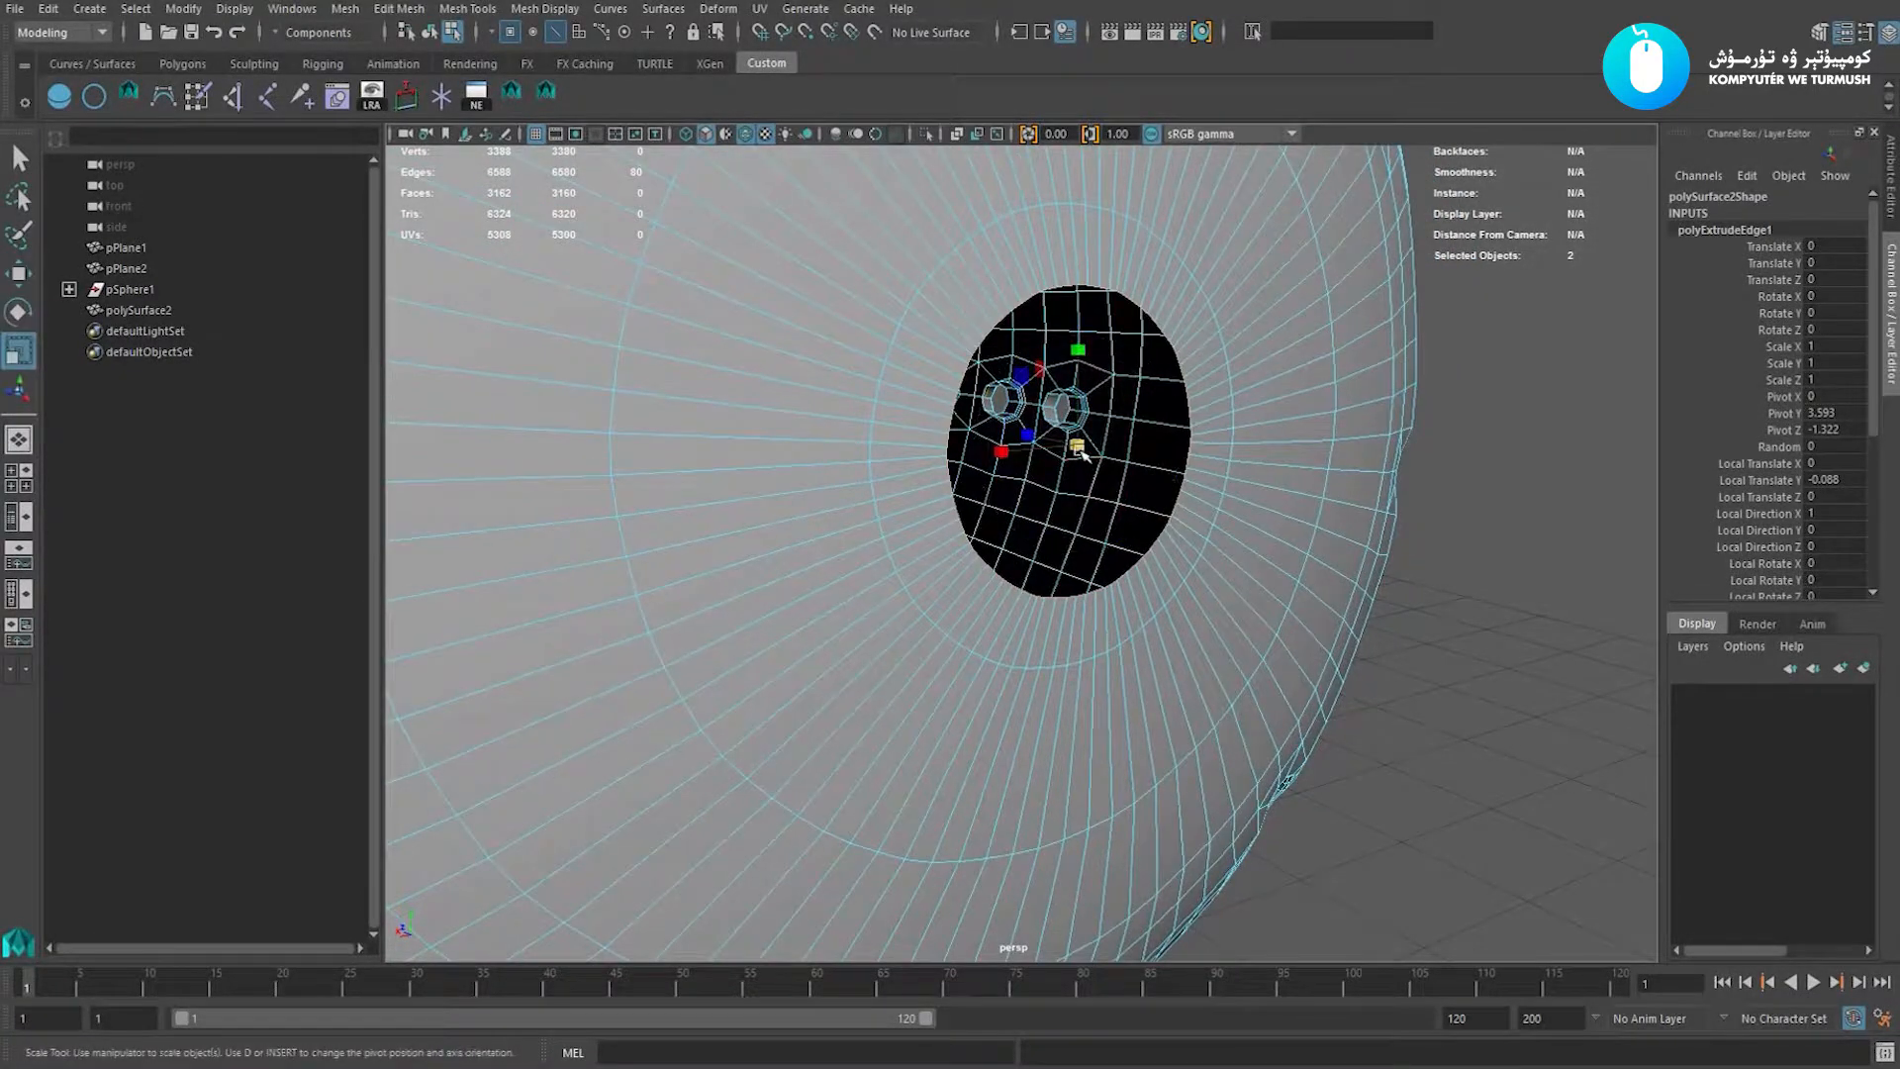
Extrude the hole's border edge again and scale the new ring inward to leave only a small opening.
shift+right_click(1229, 393)
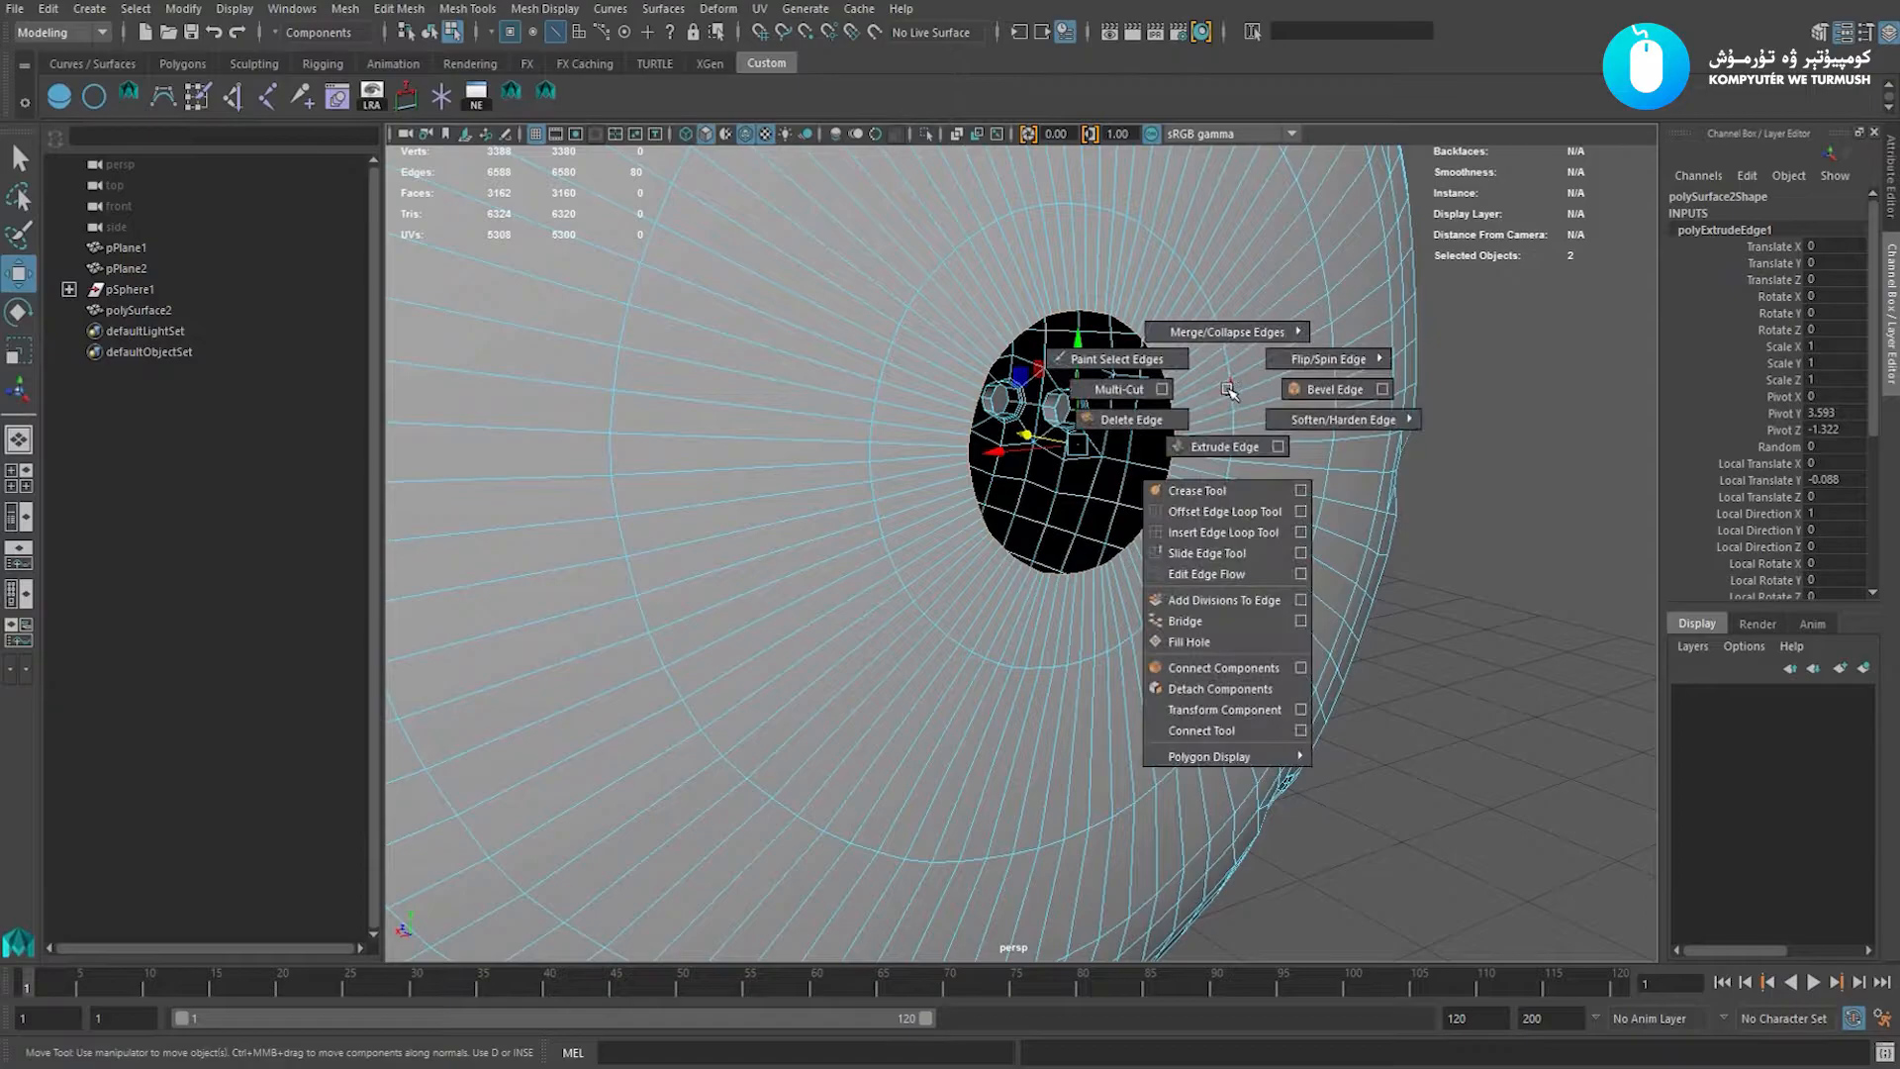
click(1227, 436)
key(r)
drag(1073, 429, 1042, 551)
key(w)
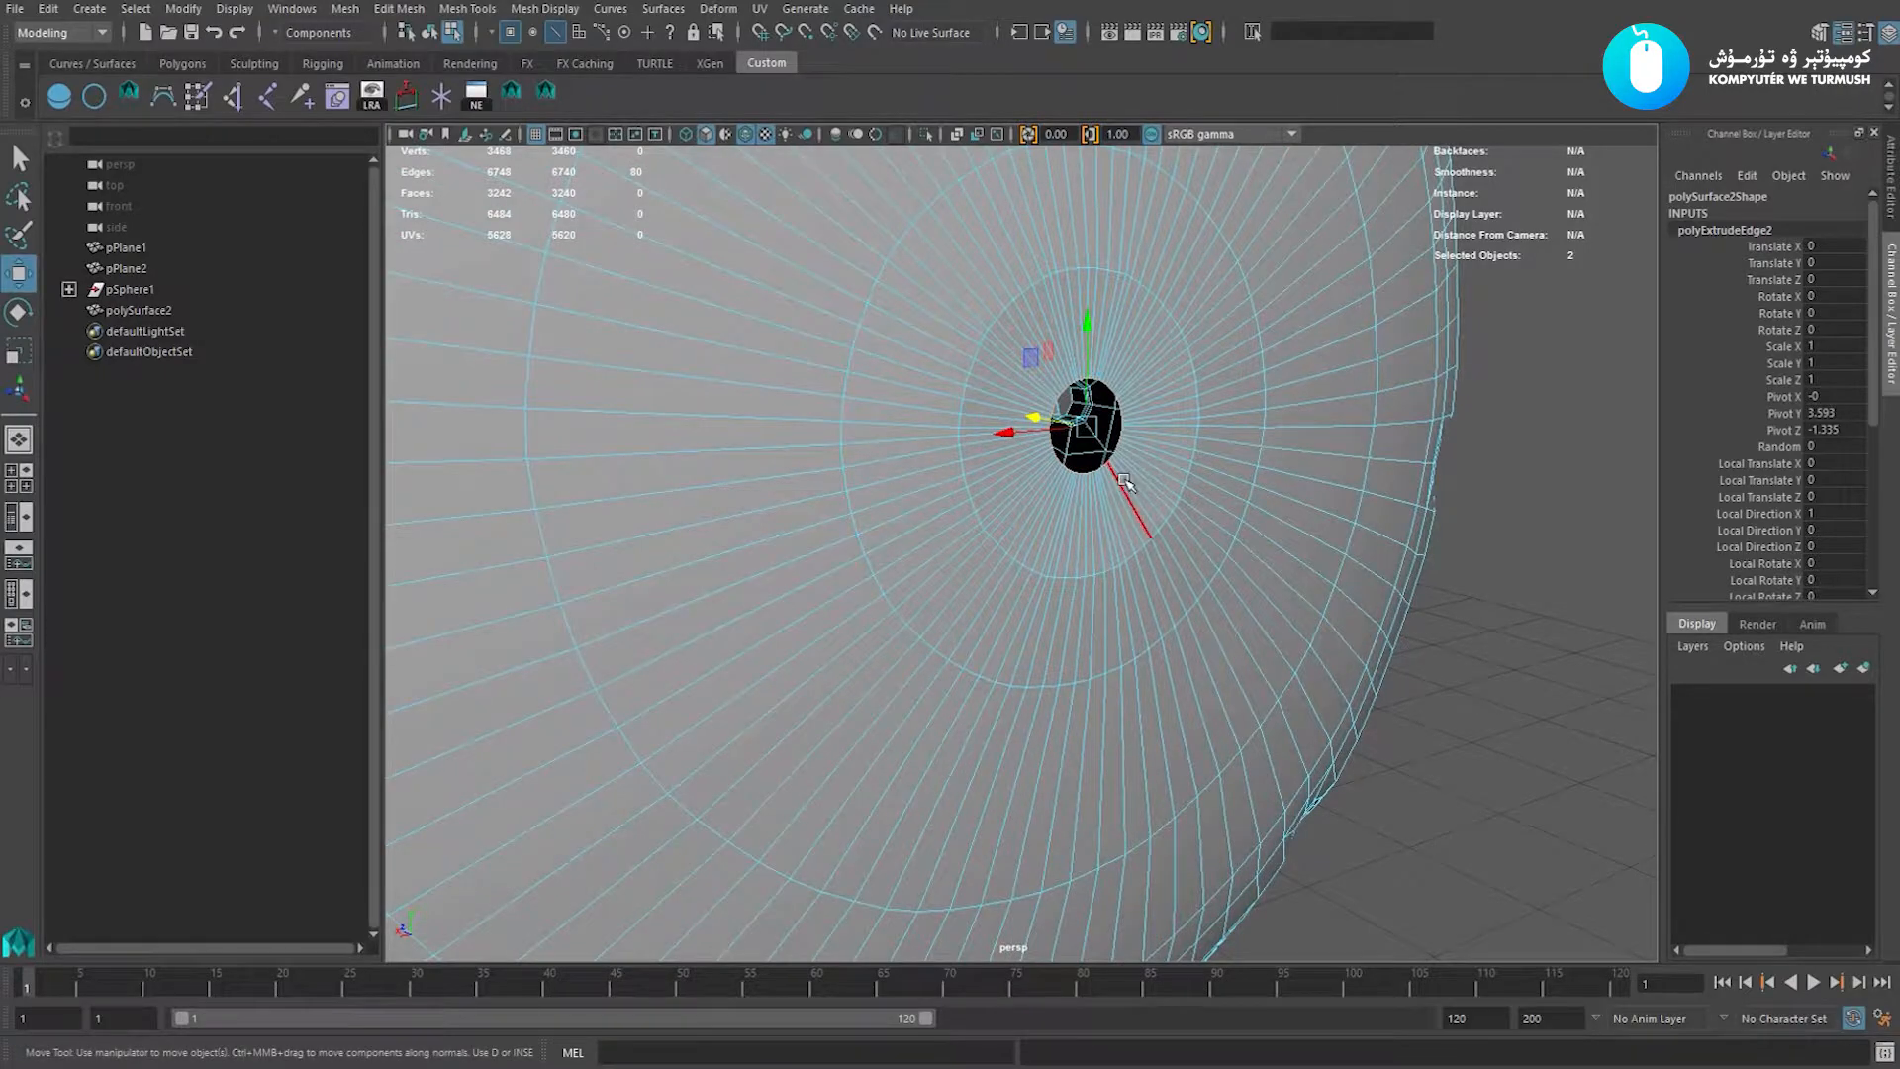
Select the small opening's border vertices and merge them to their center to close the hole.
scroll(1127, 485, up, 4)
scroll(1126, 542, down, 2)
alt+right_drag(1127, 541, 1286, 496)
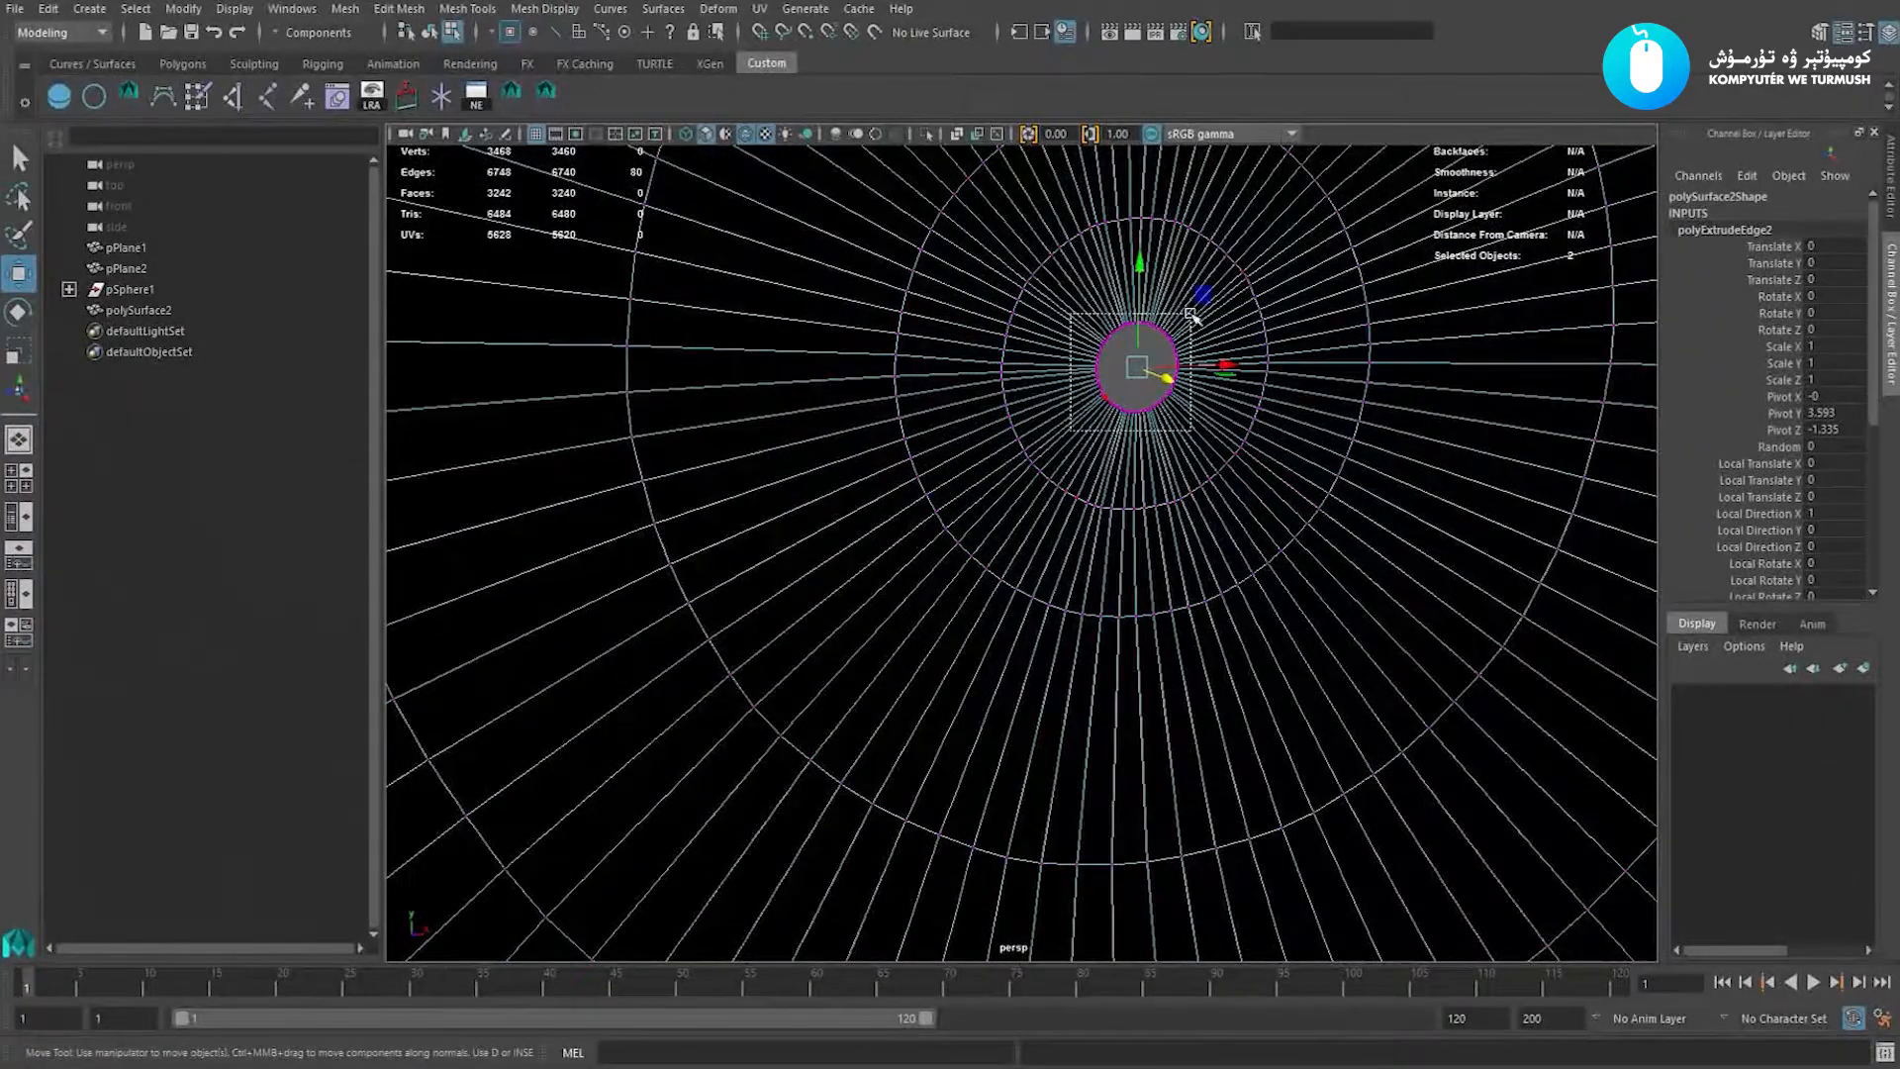
double_click(1193, 315)
alt+drag(1193, 315, 888, 537)
alt+right_drag(889, 537, 1084, 426)
shift+right_drag(1101, 507, 1101, 507)
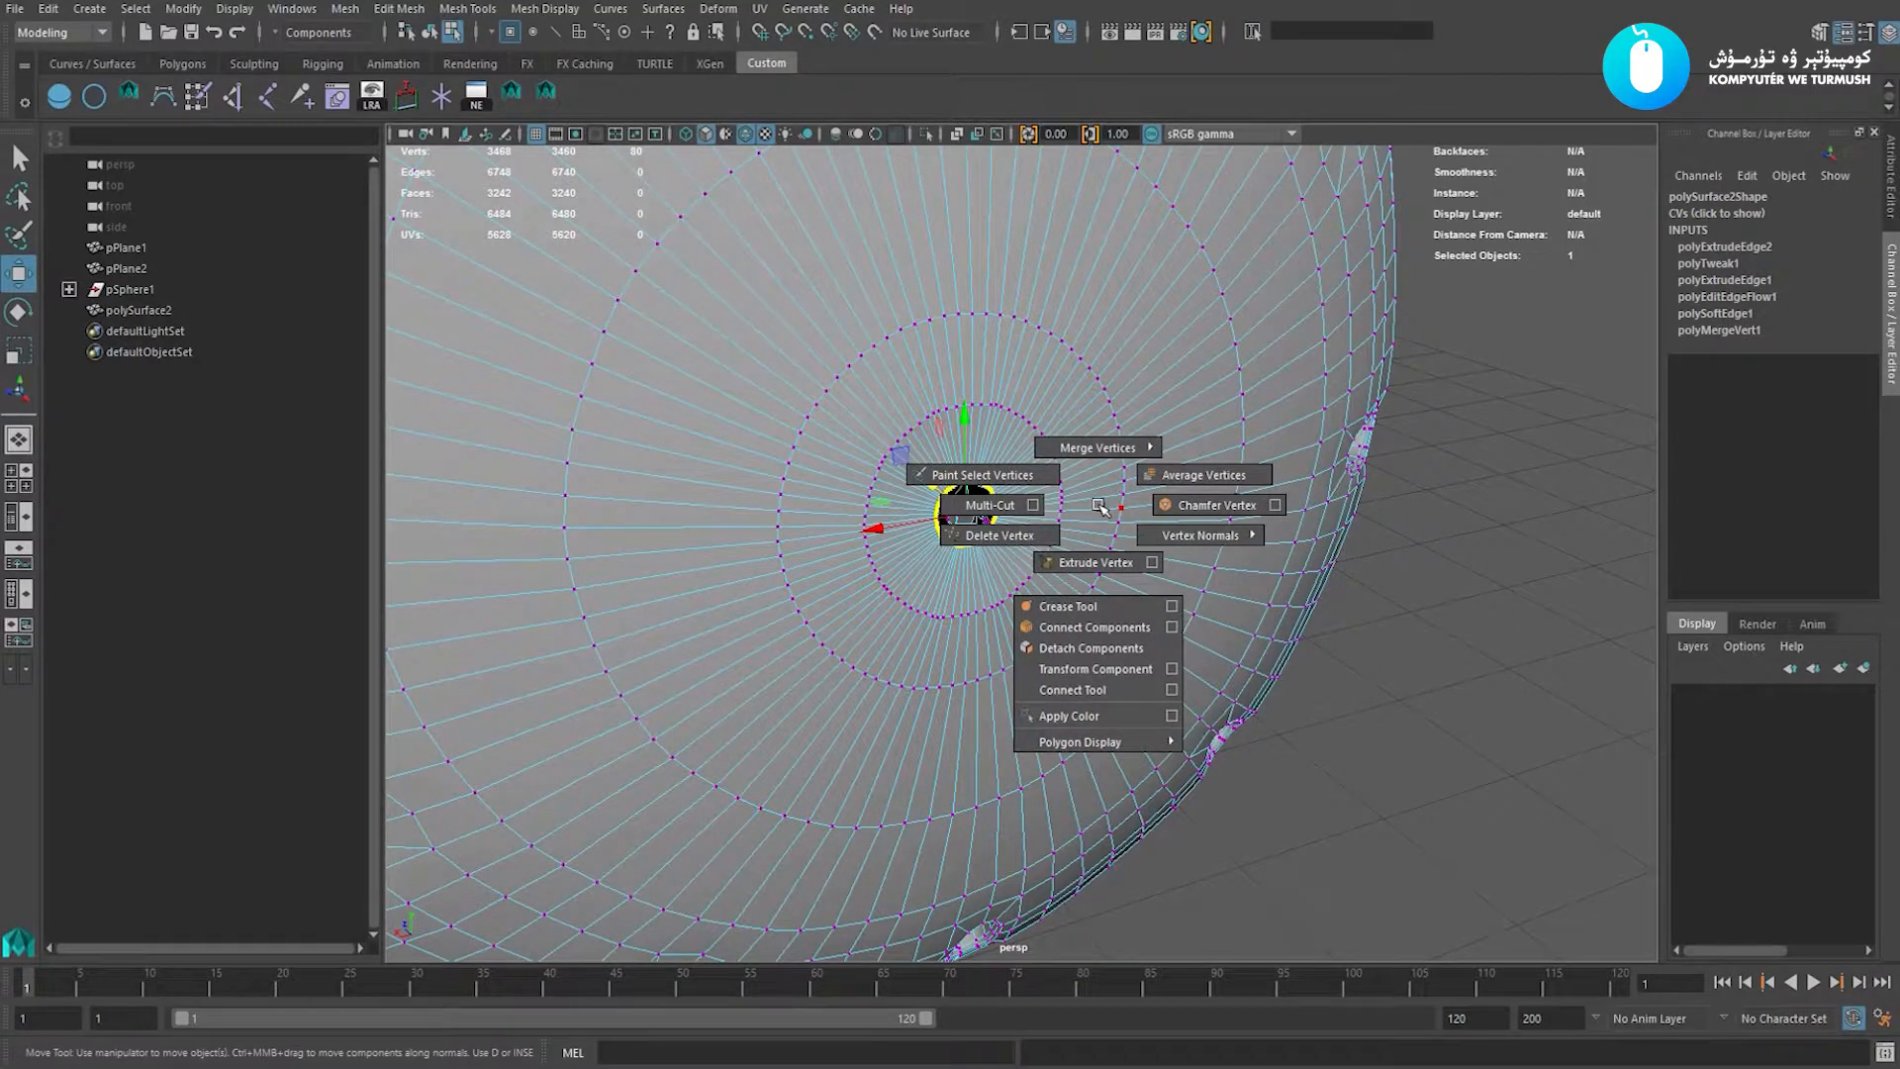
shift+right_drag(1100, 507, 1113, 311)
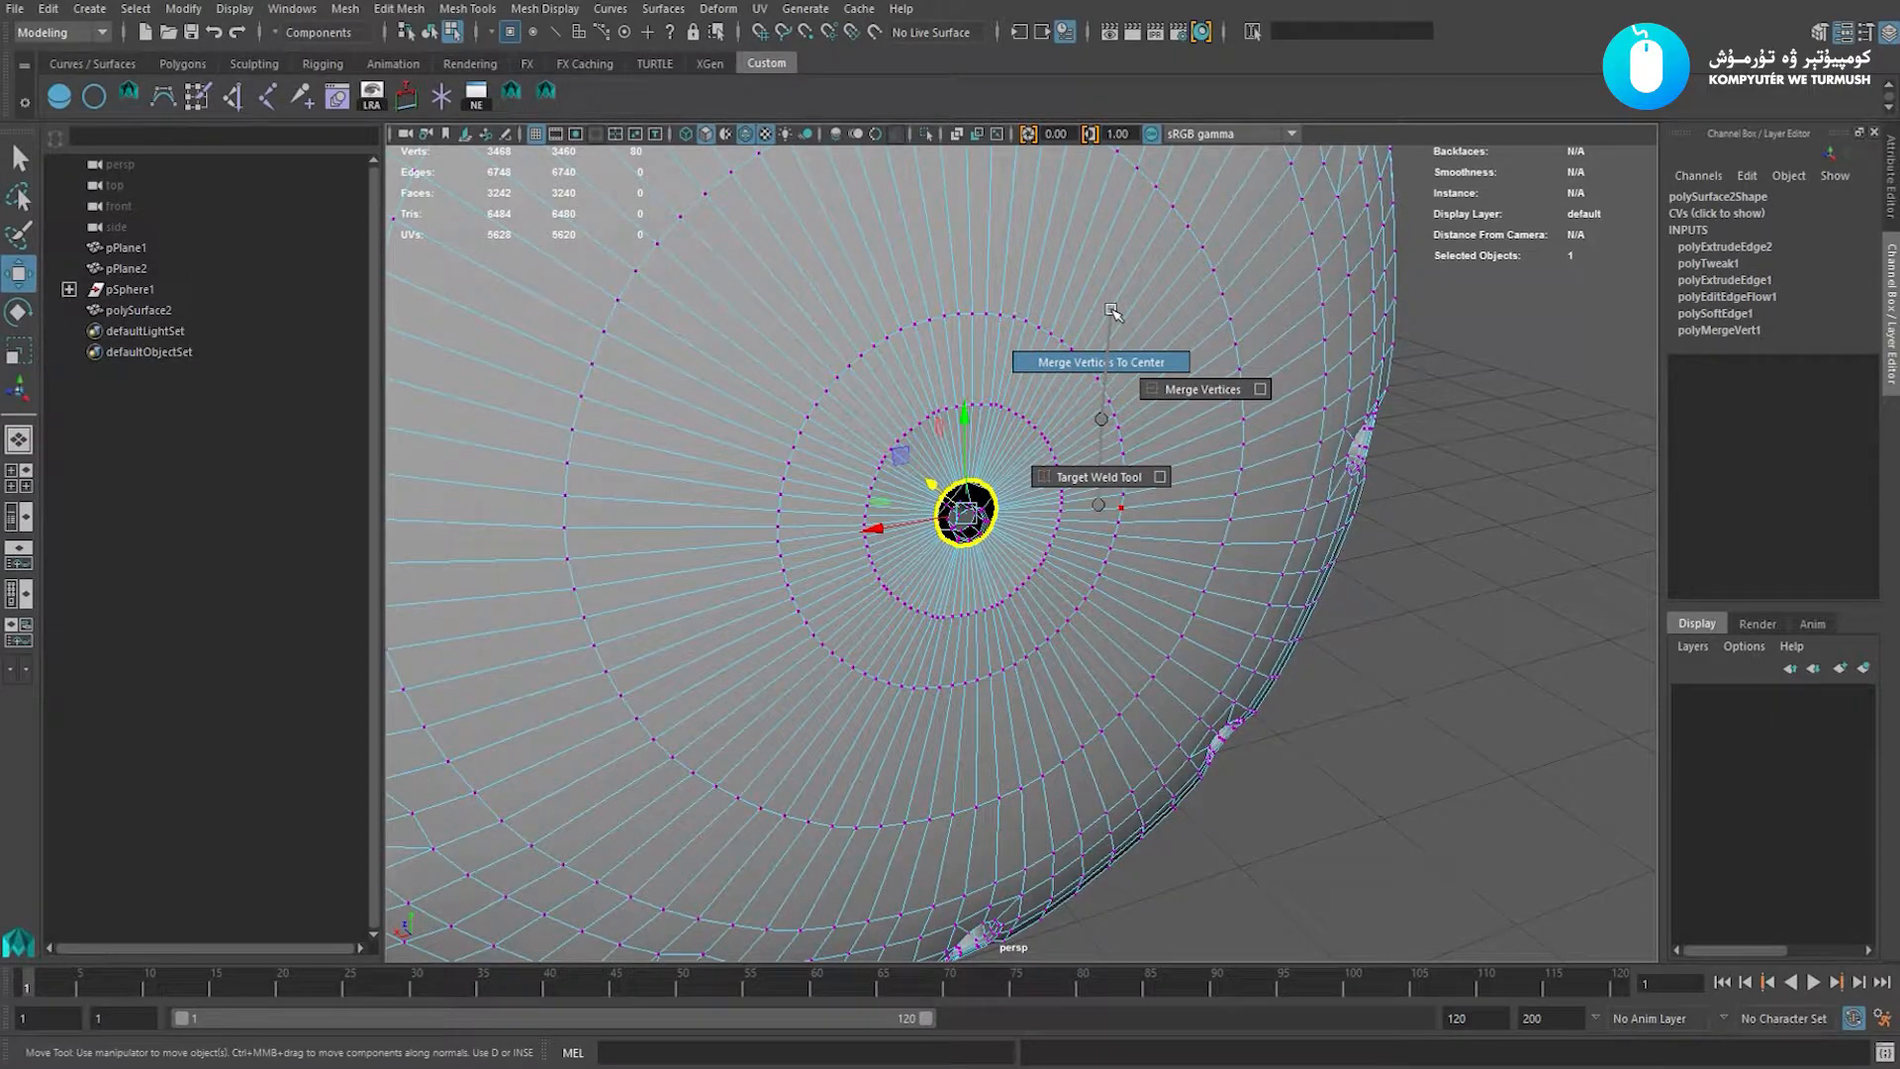
shift+right_drag(1112, 312, 1112, 313)
scroll(1035, 607, up, 6)
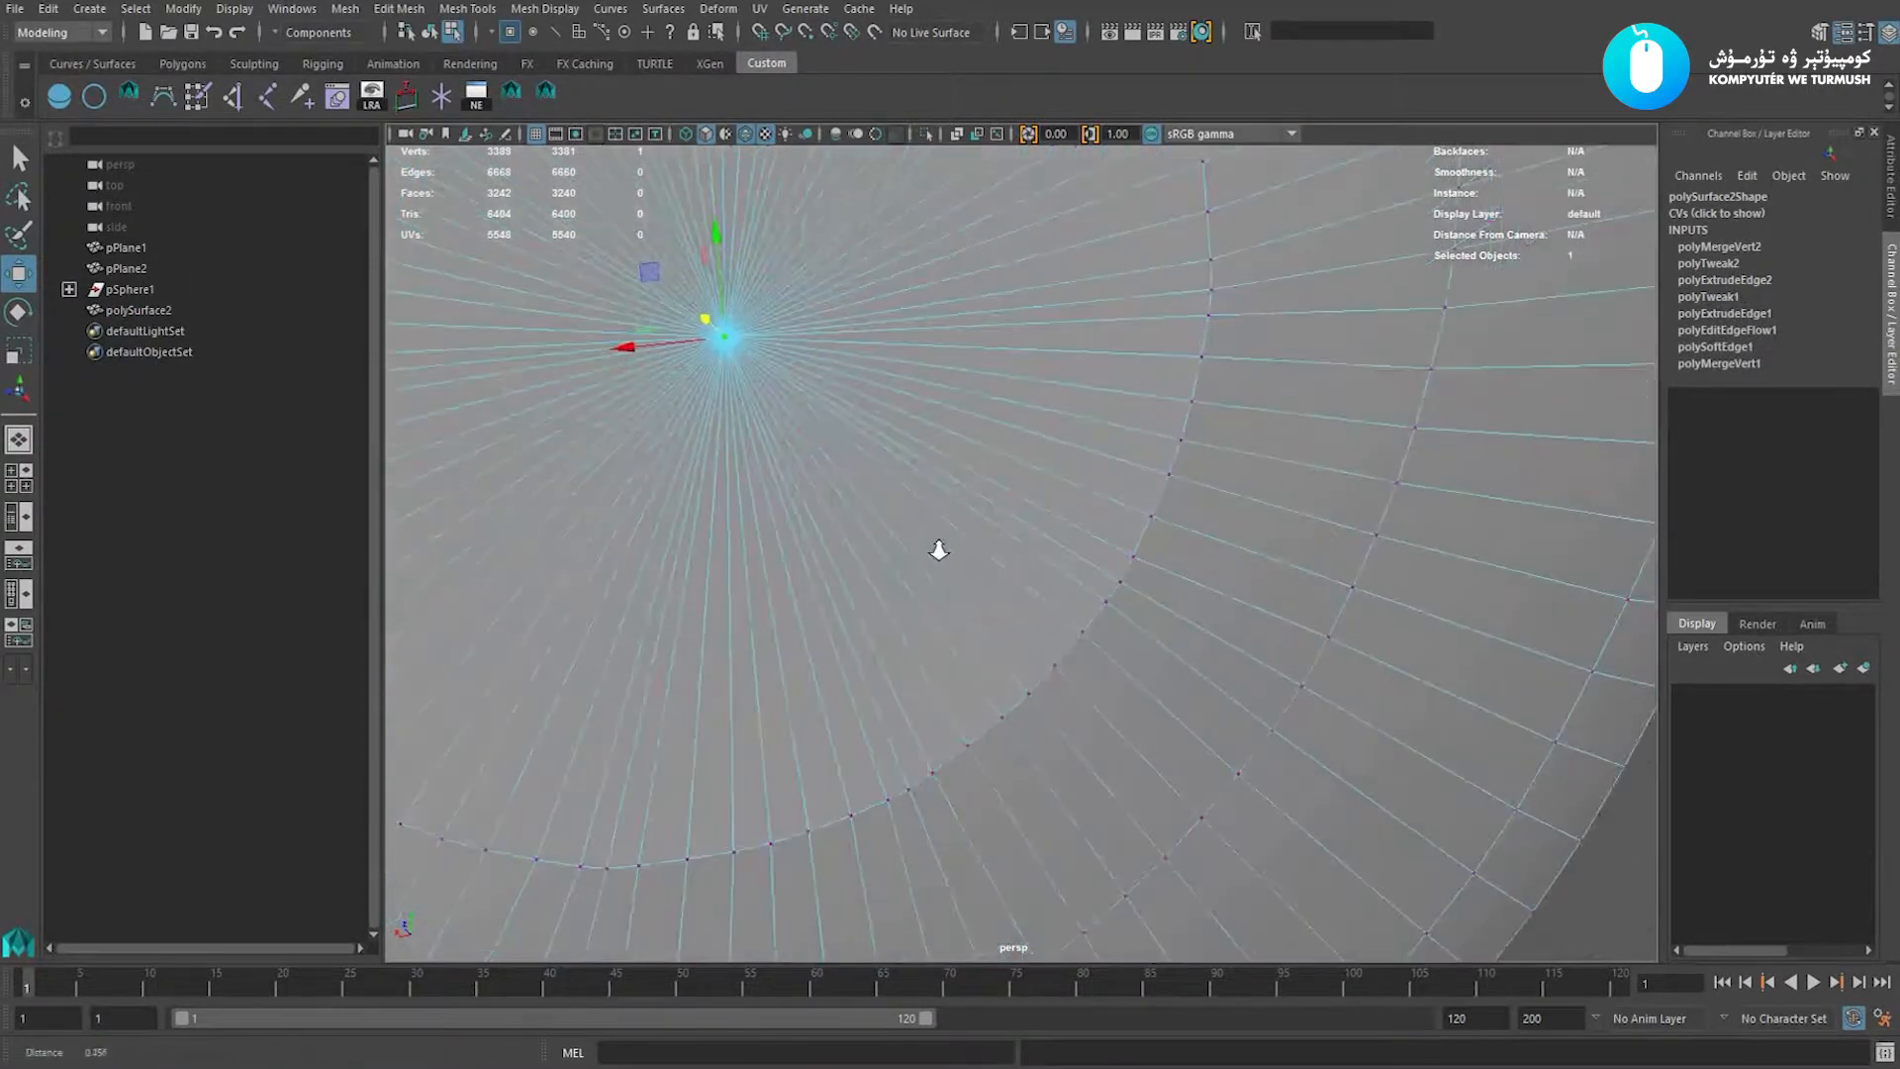
Scale up the innermost edge loop around the pole and apply Edit Edge Flow to it.
key(F8)
alt+drag(1018, 360, 1148, 543)
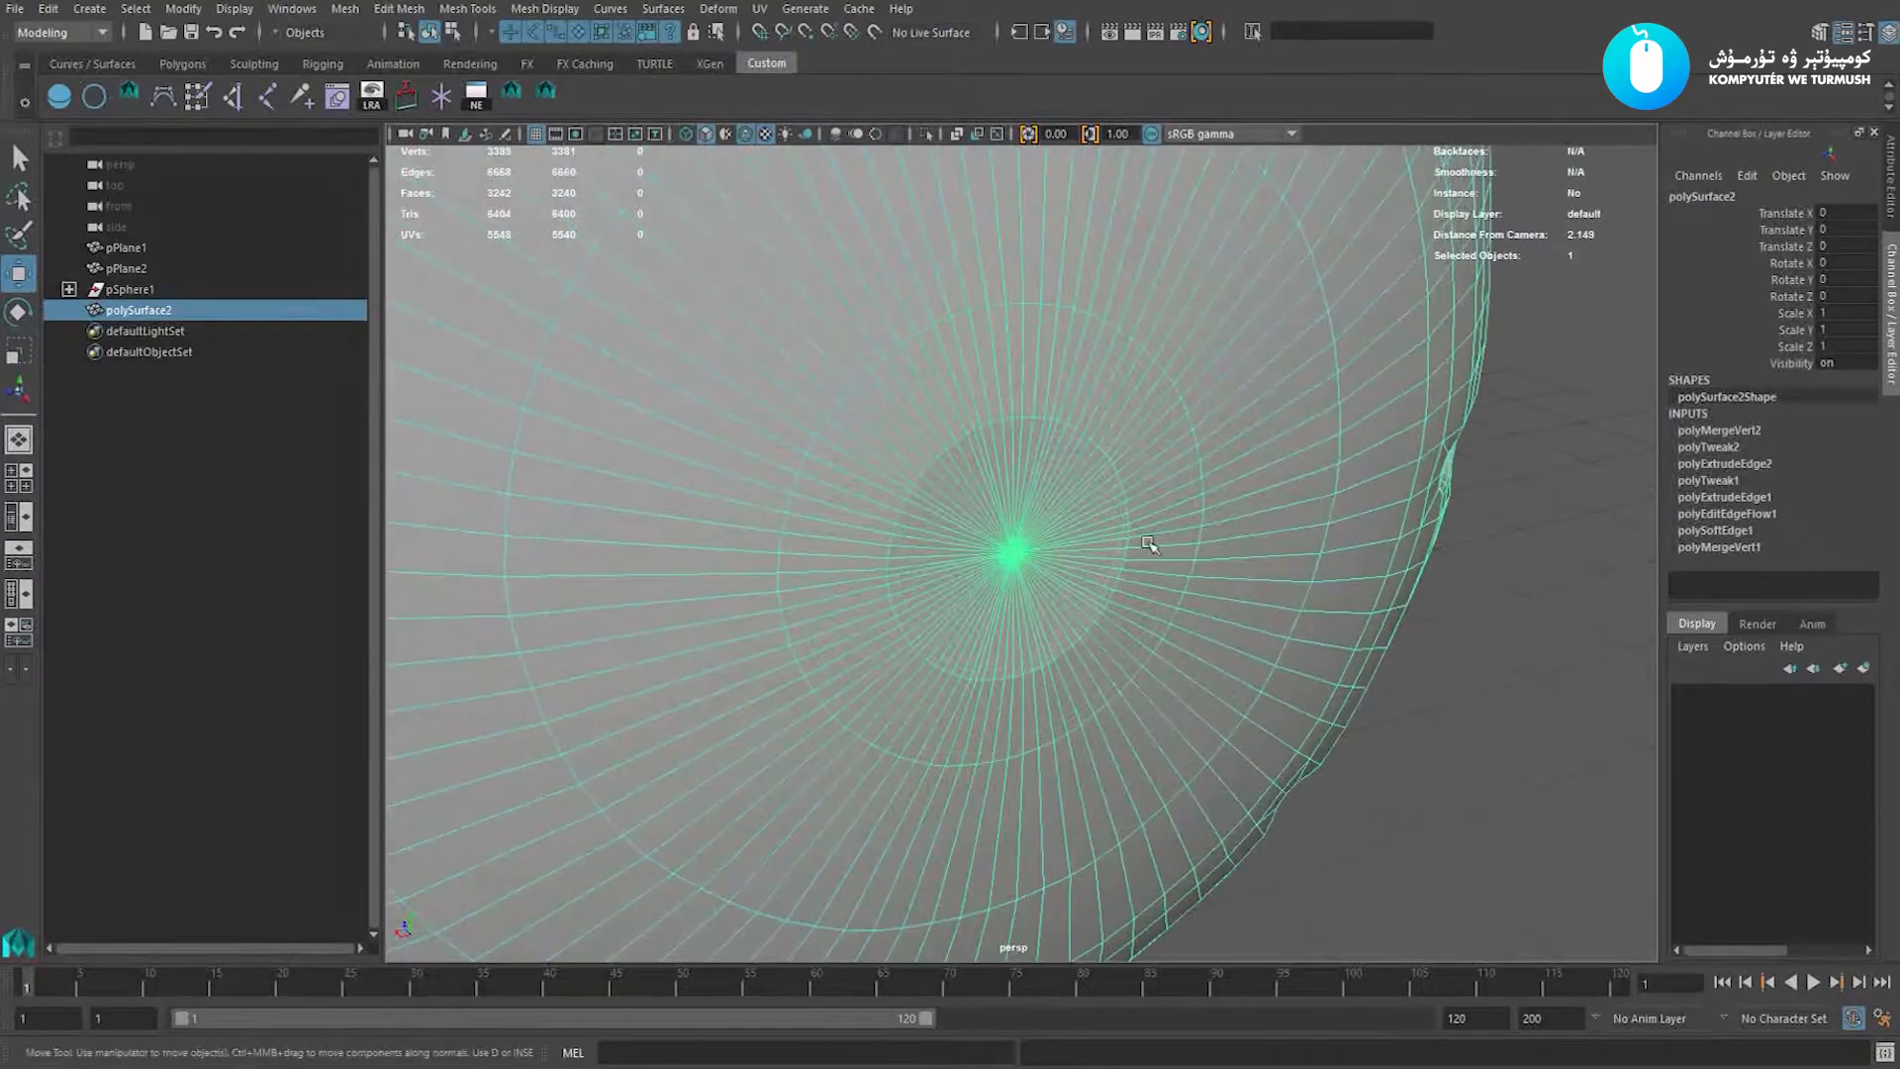
click(1057, 393)
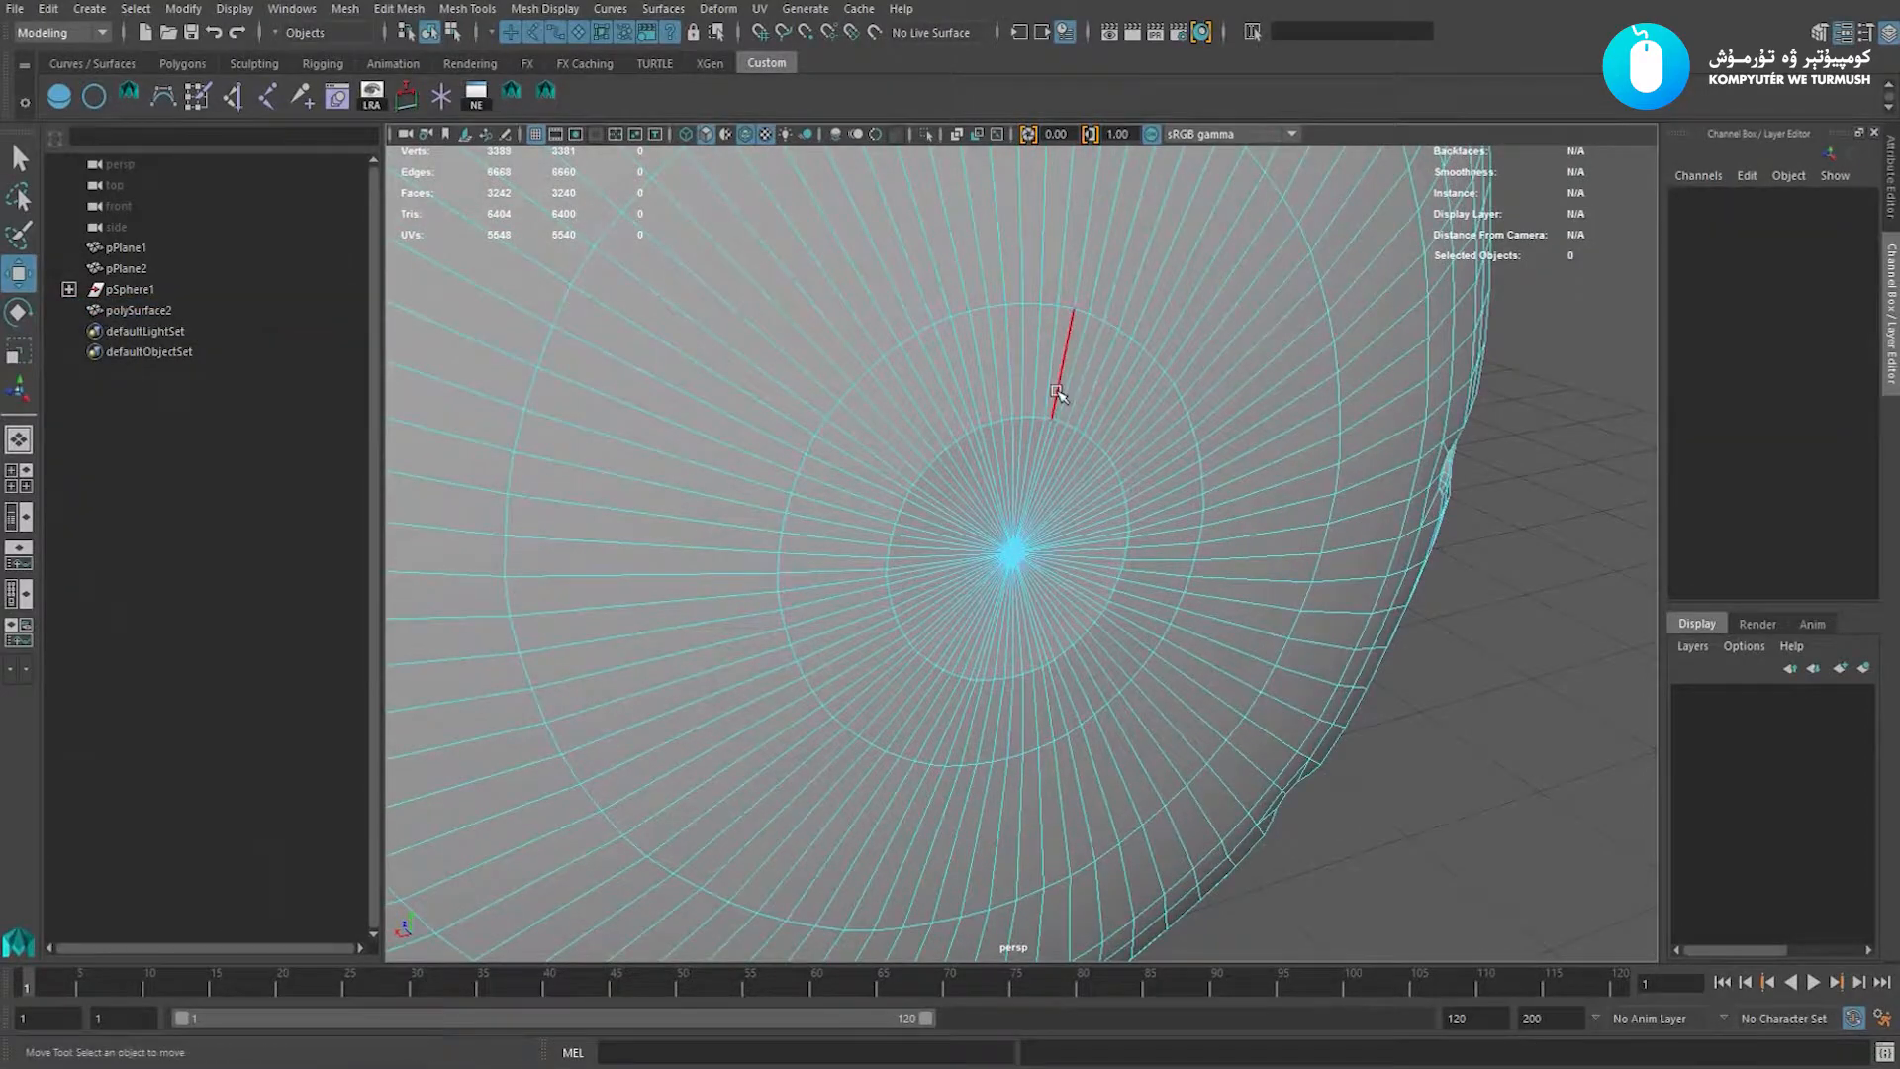
click(918, 482)
key(r)
drag(1010, 550, 1126, 547)
key(w)
shift+right_drag(1135, 397, 1118, 588)
alt+drag(1124, 581, 1049, 586)
key(w)
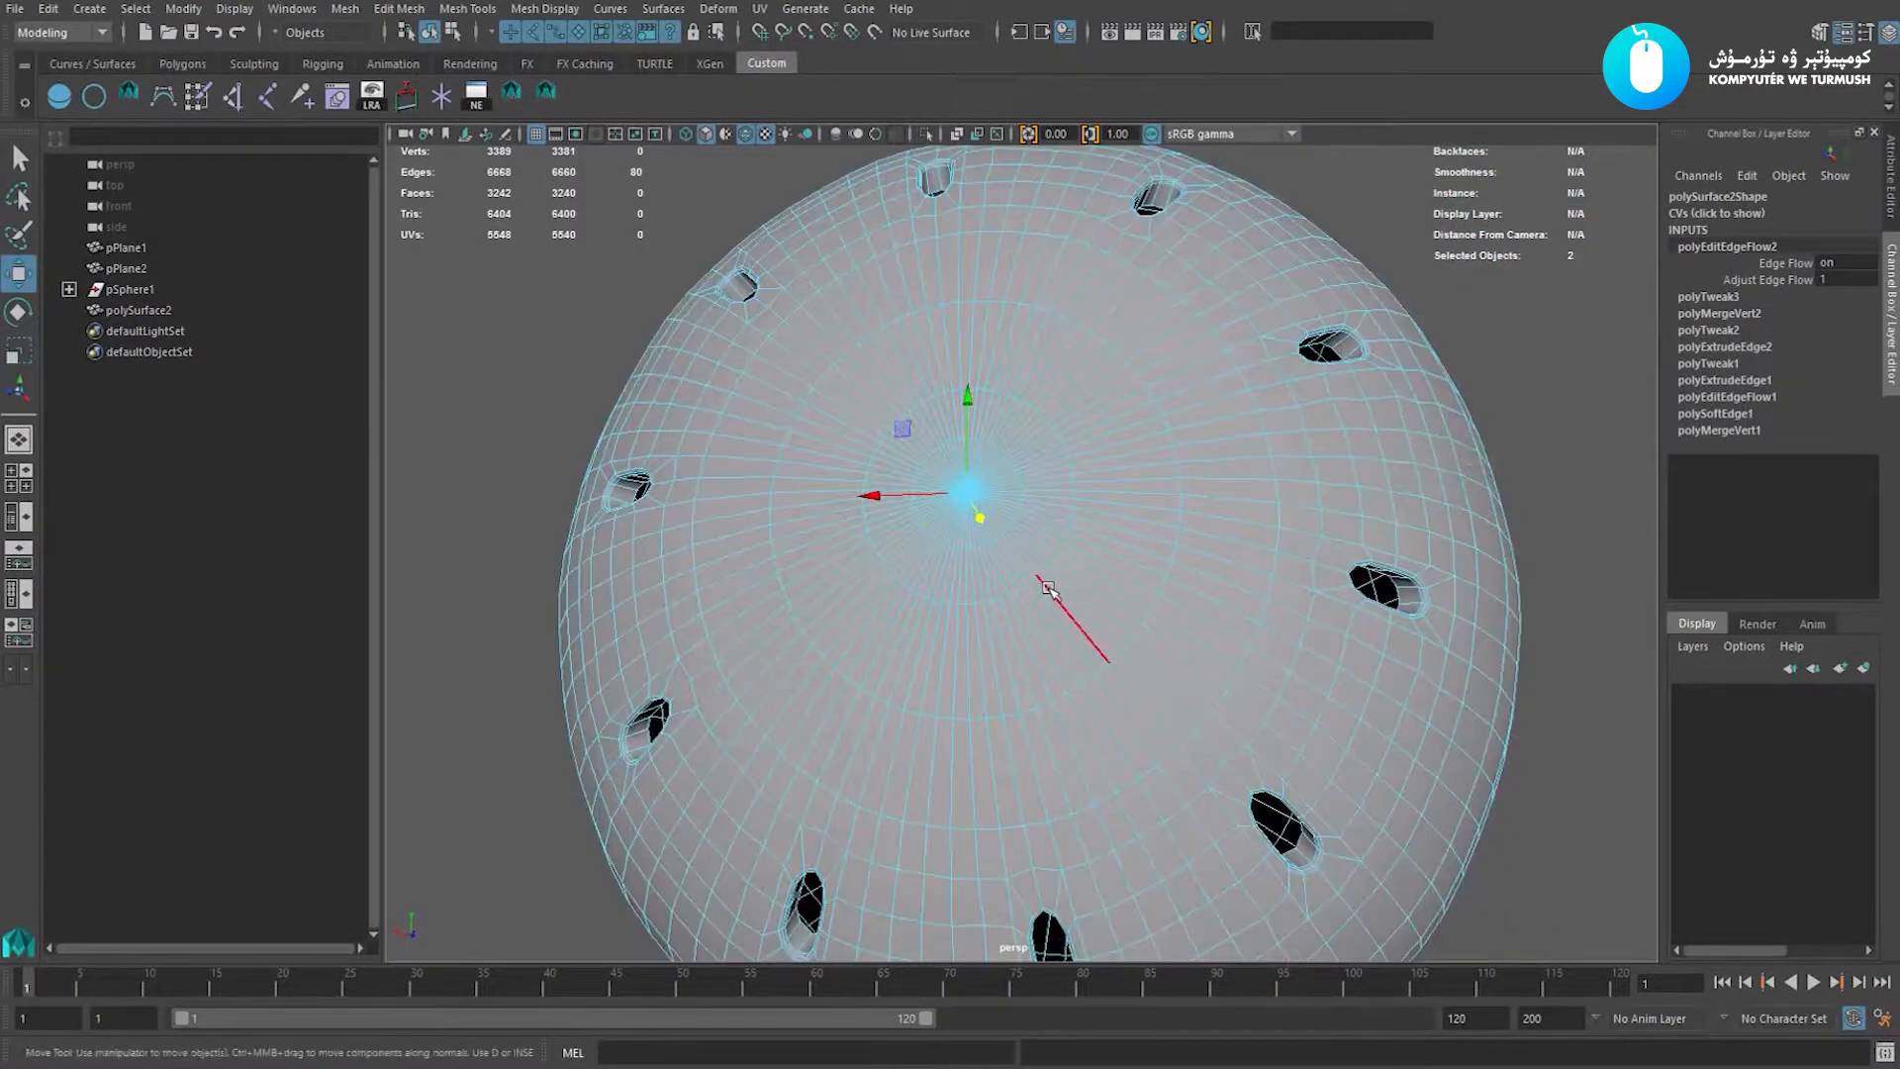
Insert an edge loop across the radial edges around the pole and apply Edit Edge Flow to it.
click(1096, 576)
ctrl+right_drag(1232, 488, 1148, 626)
alt+drag(1148, 625, 1266, 485)
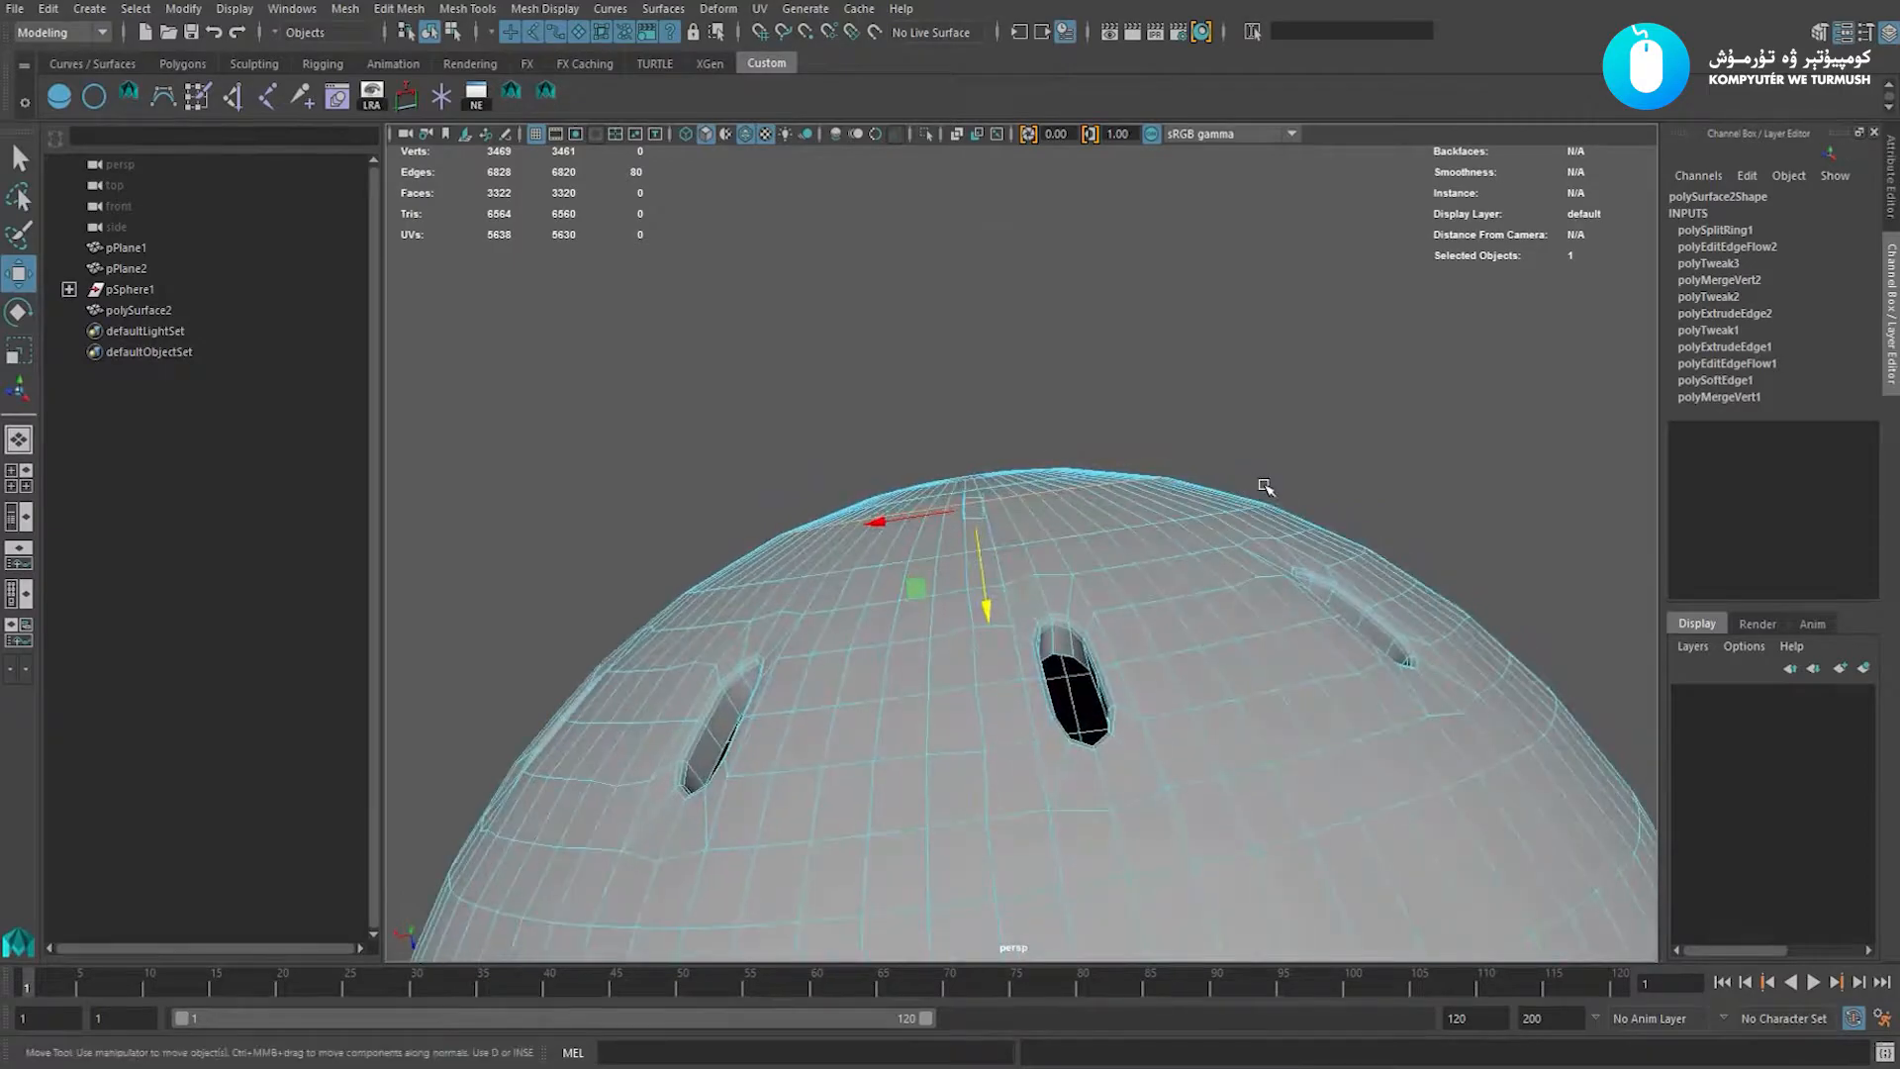
shift+right_drag(1389, 329, 1378, 490)
alt+drag(1378, 490, 1170, 449)
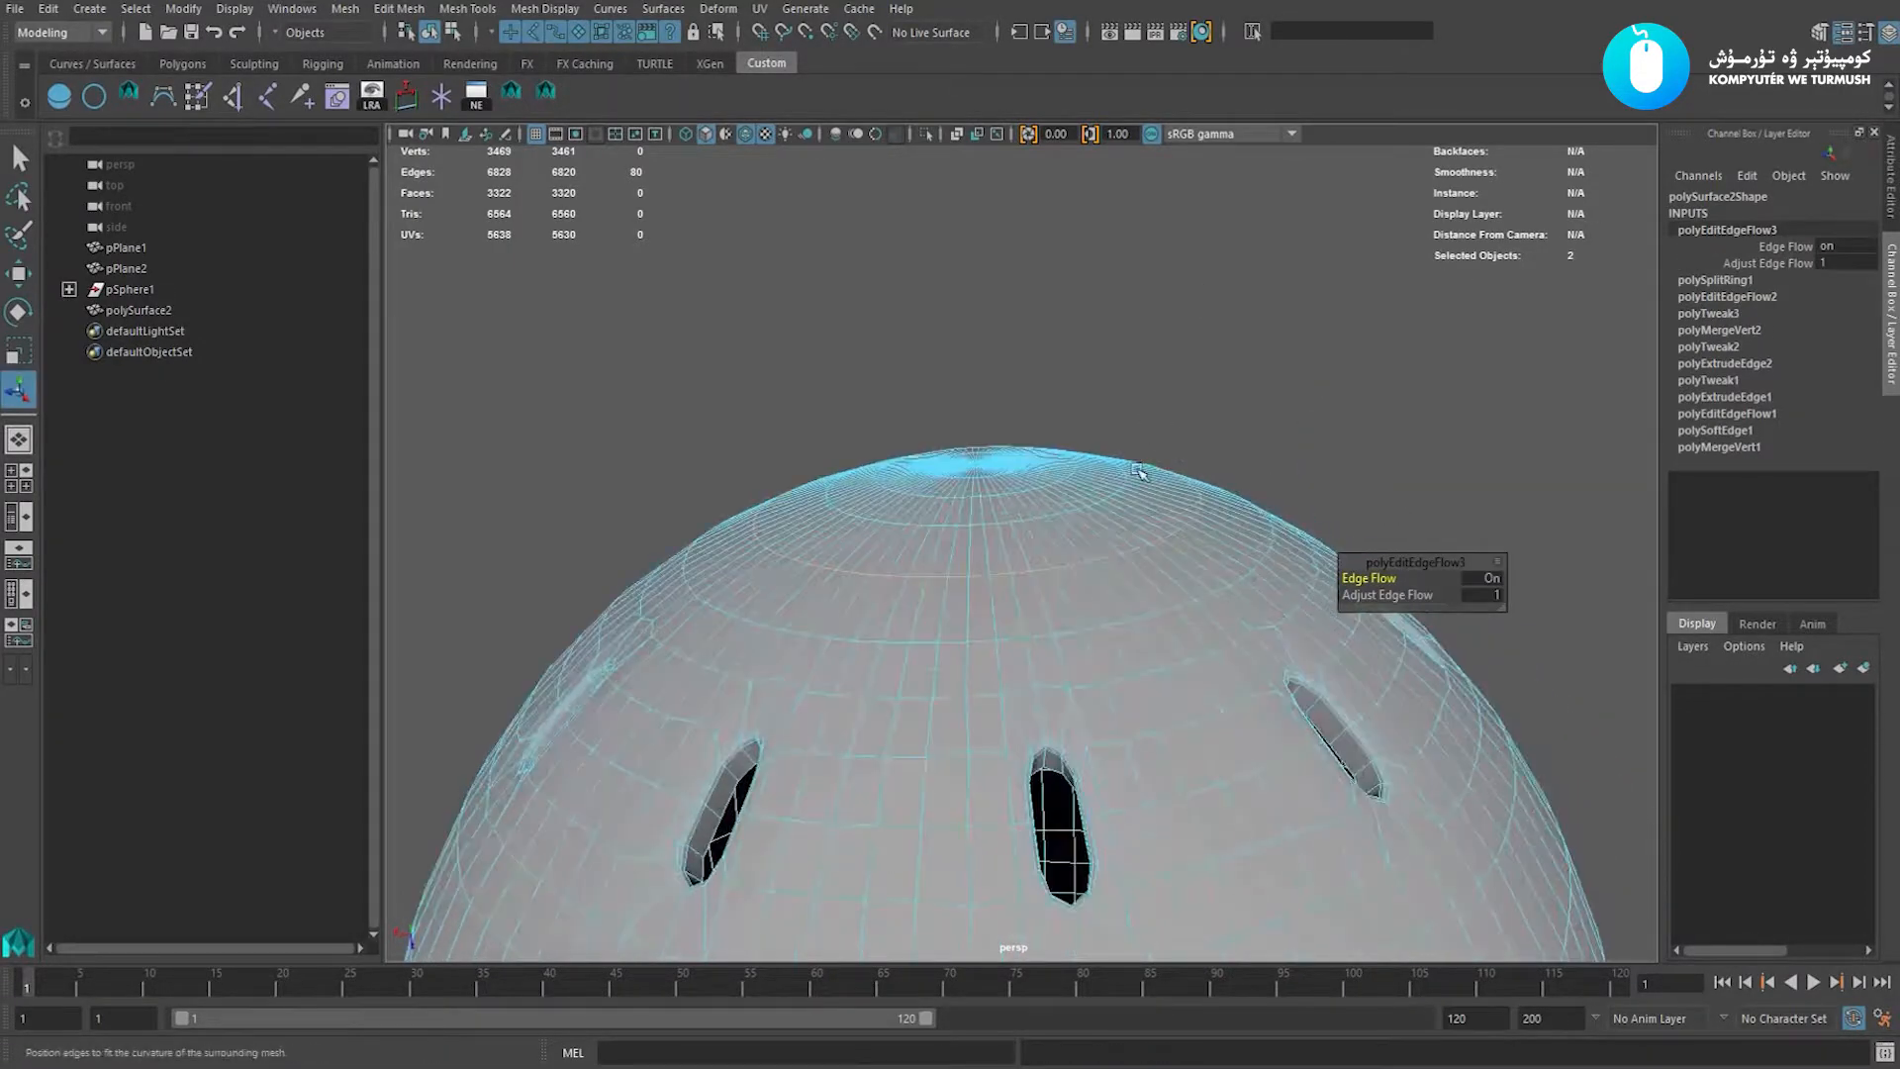
Apply Edit Edge Flow to the neighbouring edge loop near the pole and return to object mode.
click(1052, 513)
alt+drag(1060, 518, 1140, 540)
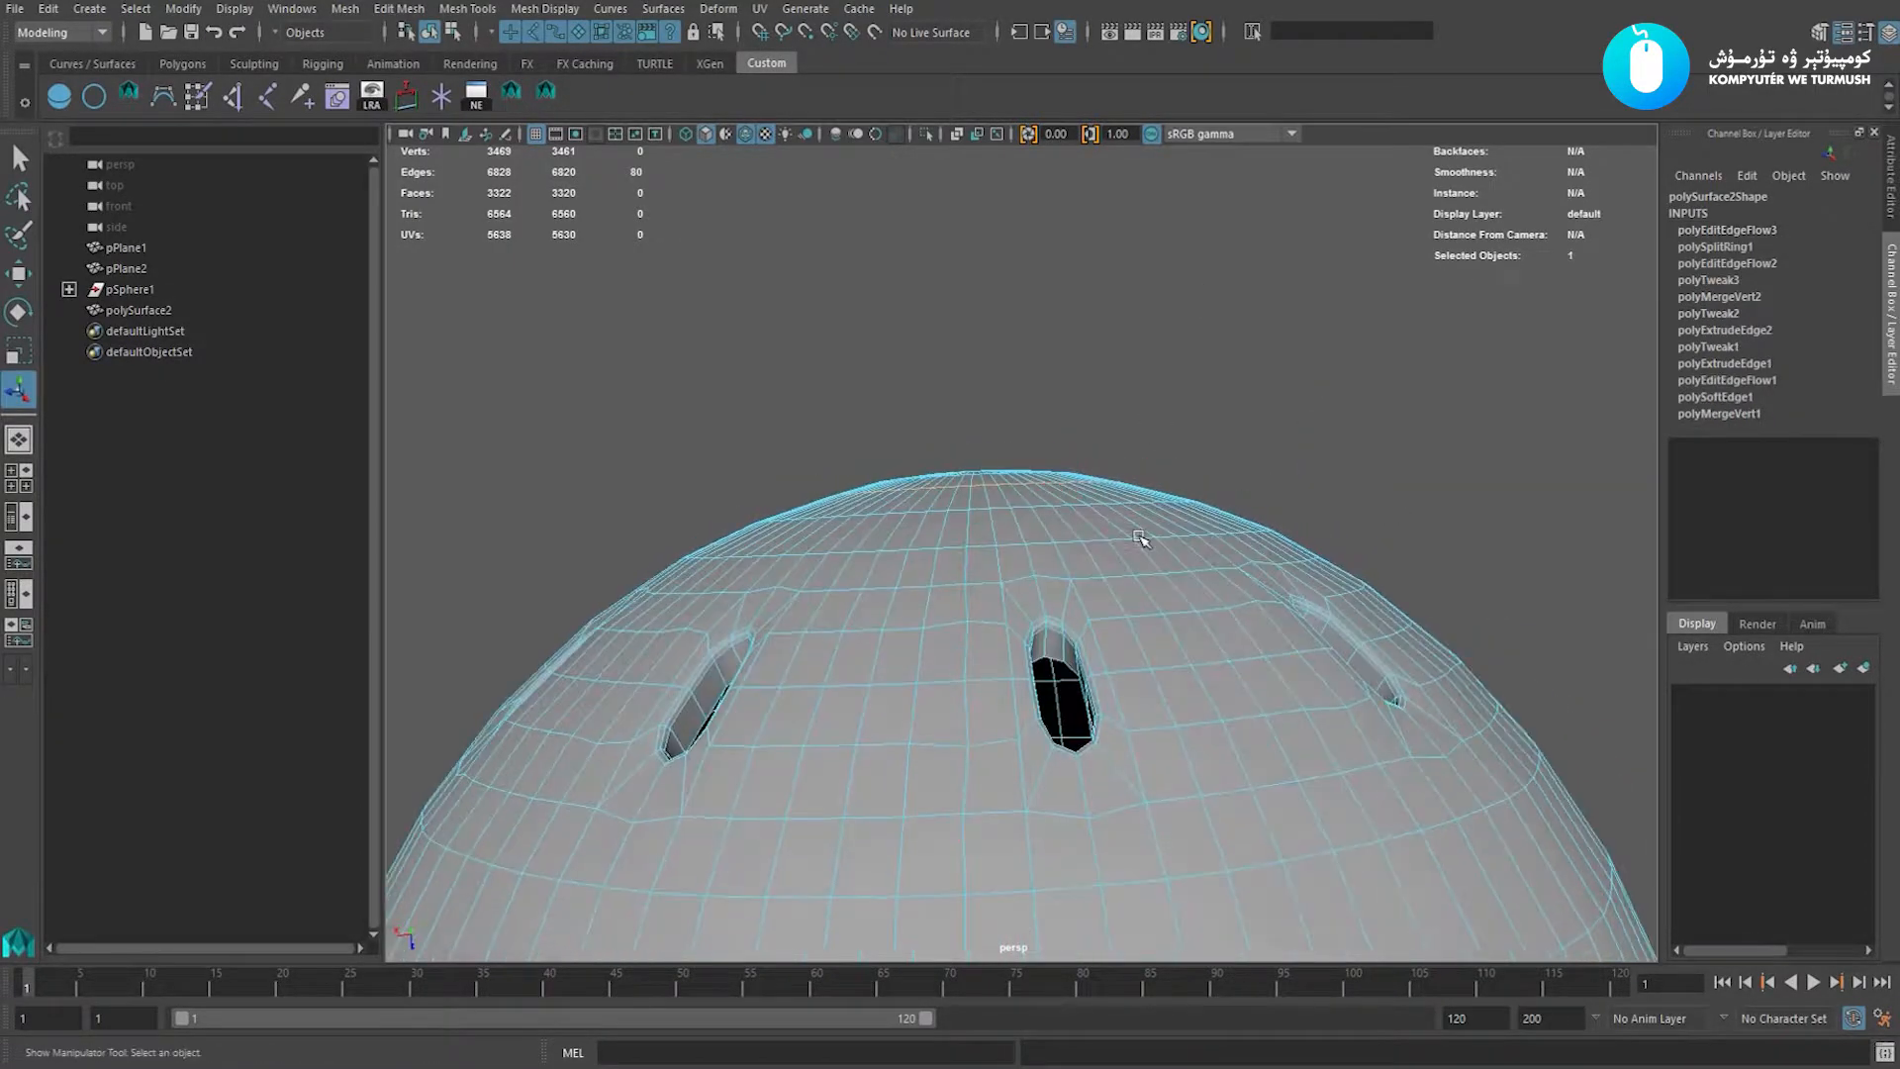
shift+right_drag(1333, 367, 1331, 551)
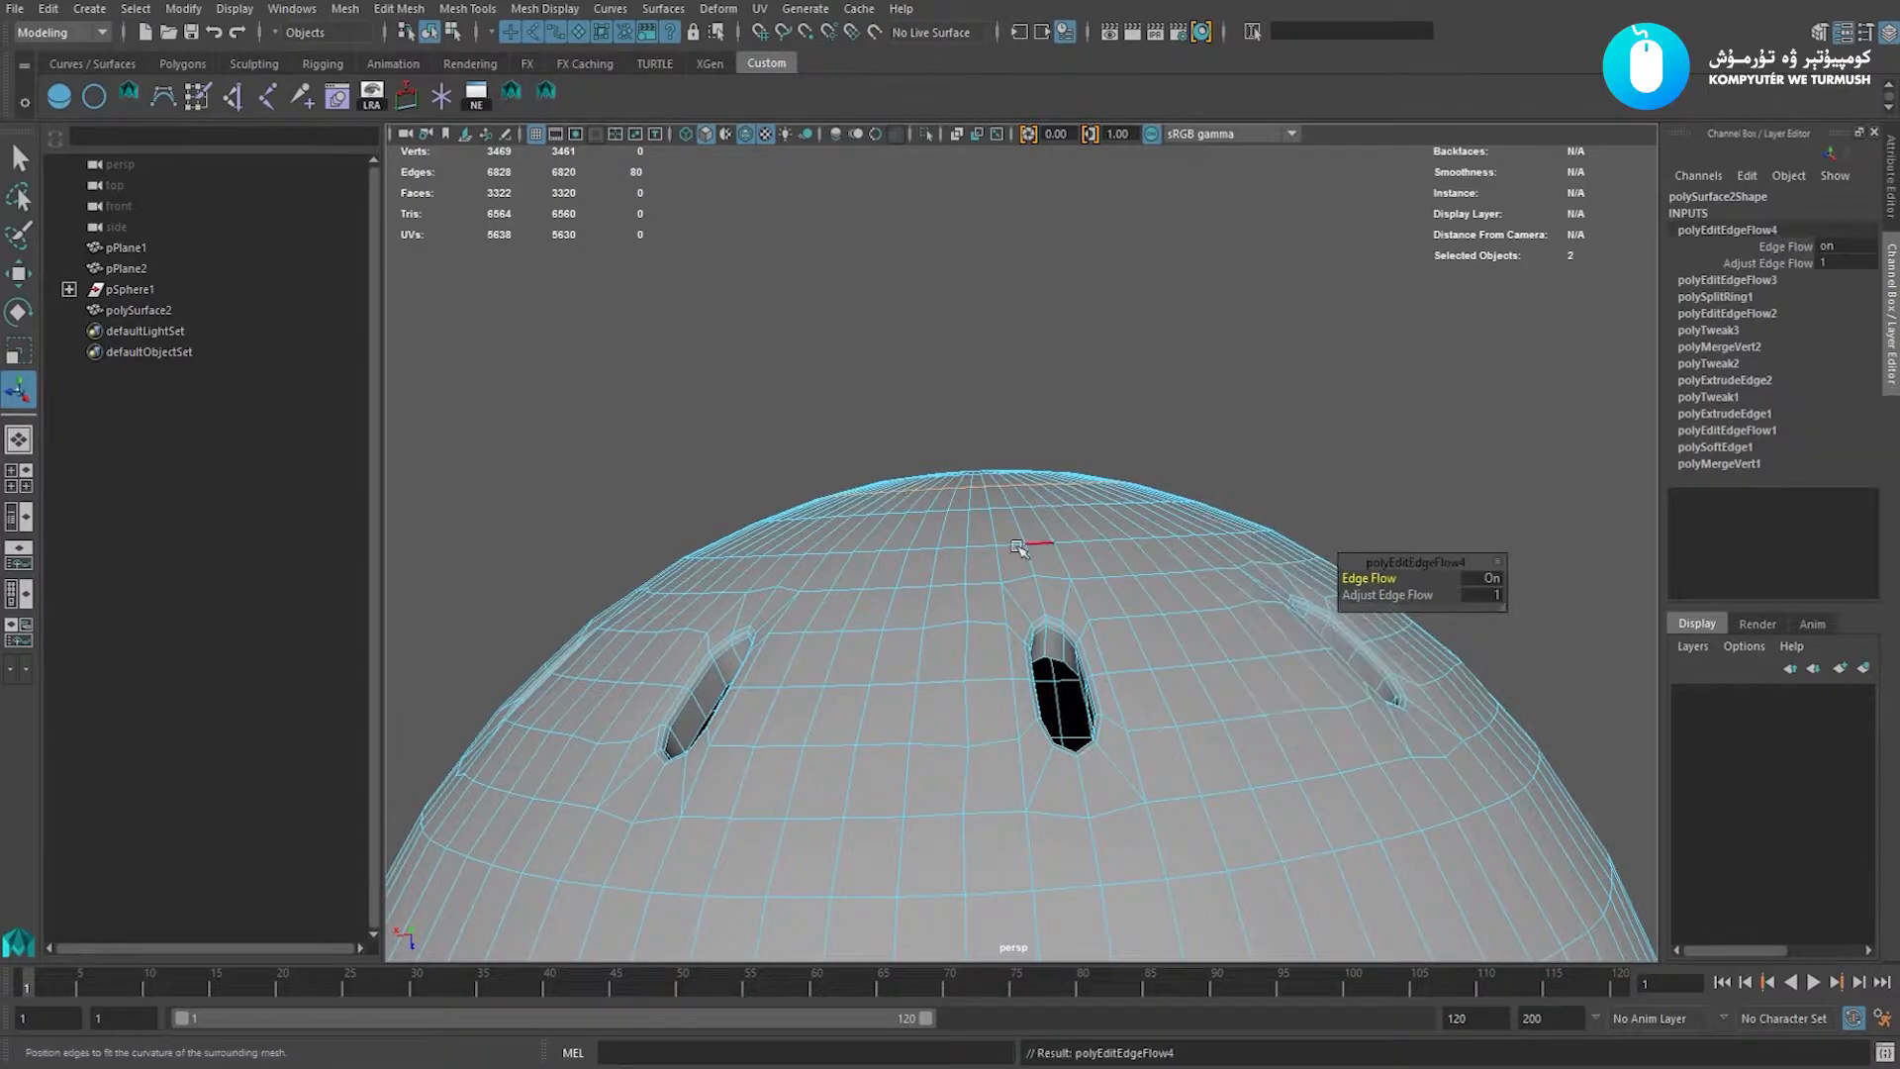
right_drag(1081, 476, 1082, 476)
Deselect the mesh and examine the sphere from several sides alongside the instrument reference planes.
alt+right_drag(1078, 475, 976, 449)
alt+drag(976, 449, 1000, 520)
click(1307, 344)
alt+drag(1307, 343, 1209, 483)
alt+middle_drag(840, 535, 1042, 525)
alt+right_drag(1041, 525, 866, 521)
alt+drag(866, 521, 976, 509)
alt+right_drag(976, 509, 988, 576)
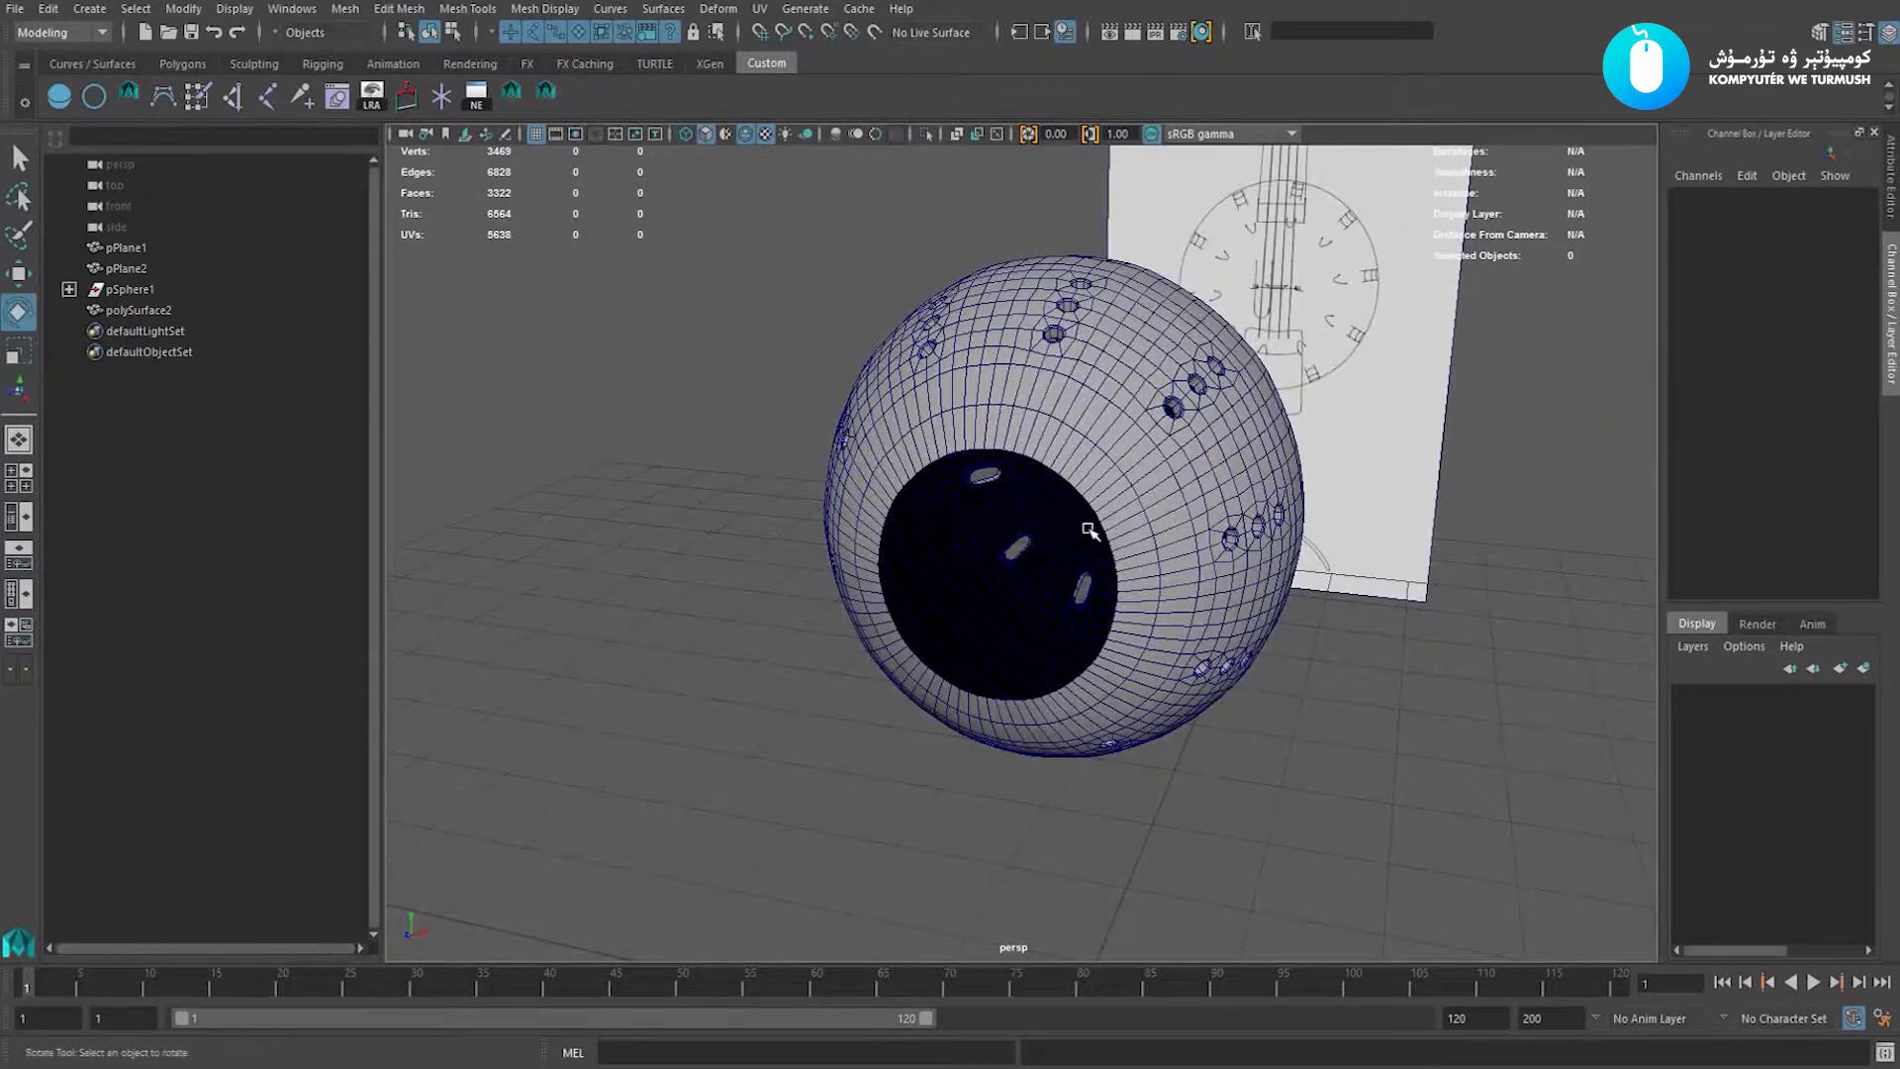
key(w)
alt+middle_drag(1089, 531, 1028, 533)
alt+right_drag(1028, 533, 971, 535)
alt+drag(971, 535, 1155, 538)
alt+middle_drag(1109, 479, 1051, 498)
alt+right_drag(1051, 498, 1106, 544)
alt+drag(1107, 544, 1026, 560)
alt+right_drag(1027, 560, 994, 550)
alt+drag(994, 551, 1030, 521)
alt+middle_drag(1029, 520, 1023, 521)
alt+drag(1023, 520, 1046, 522)
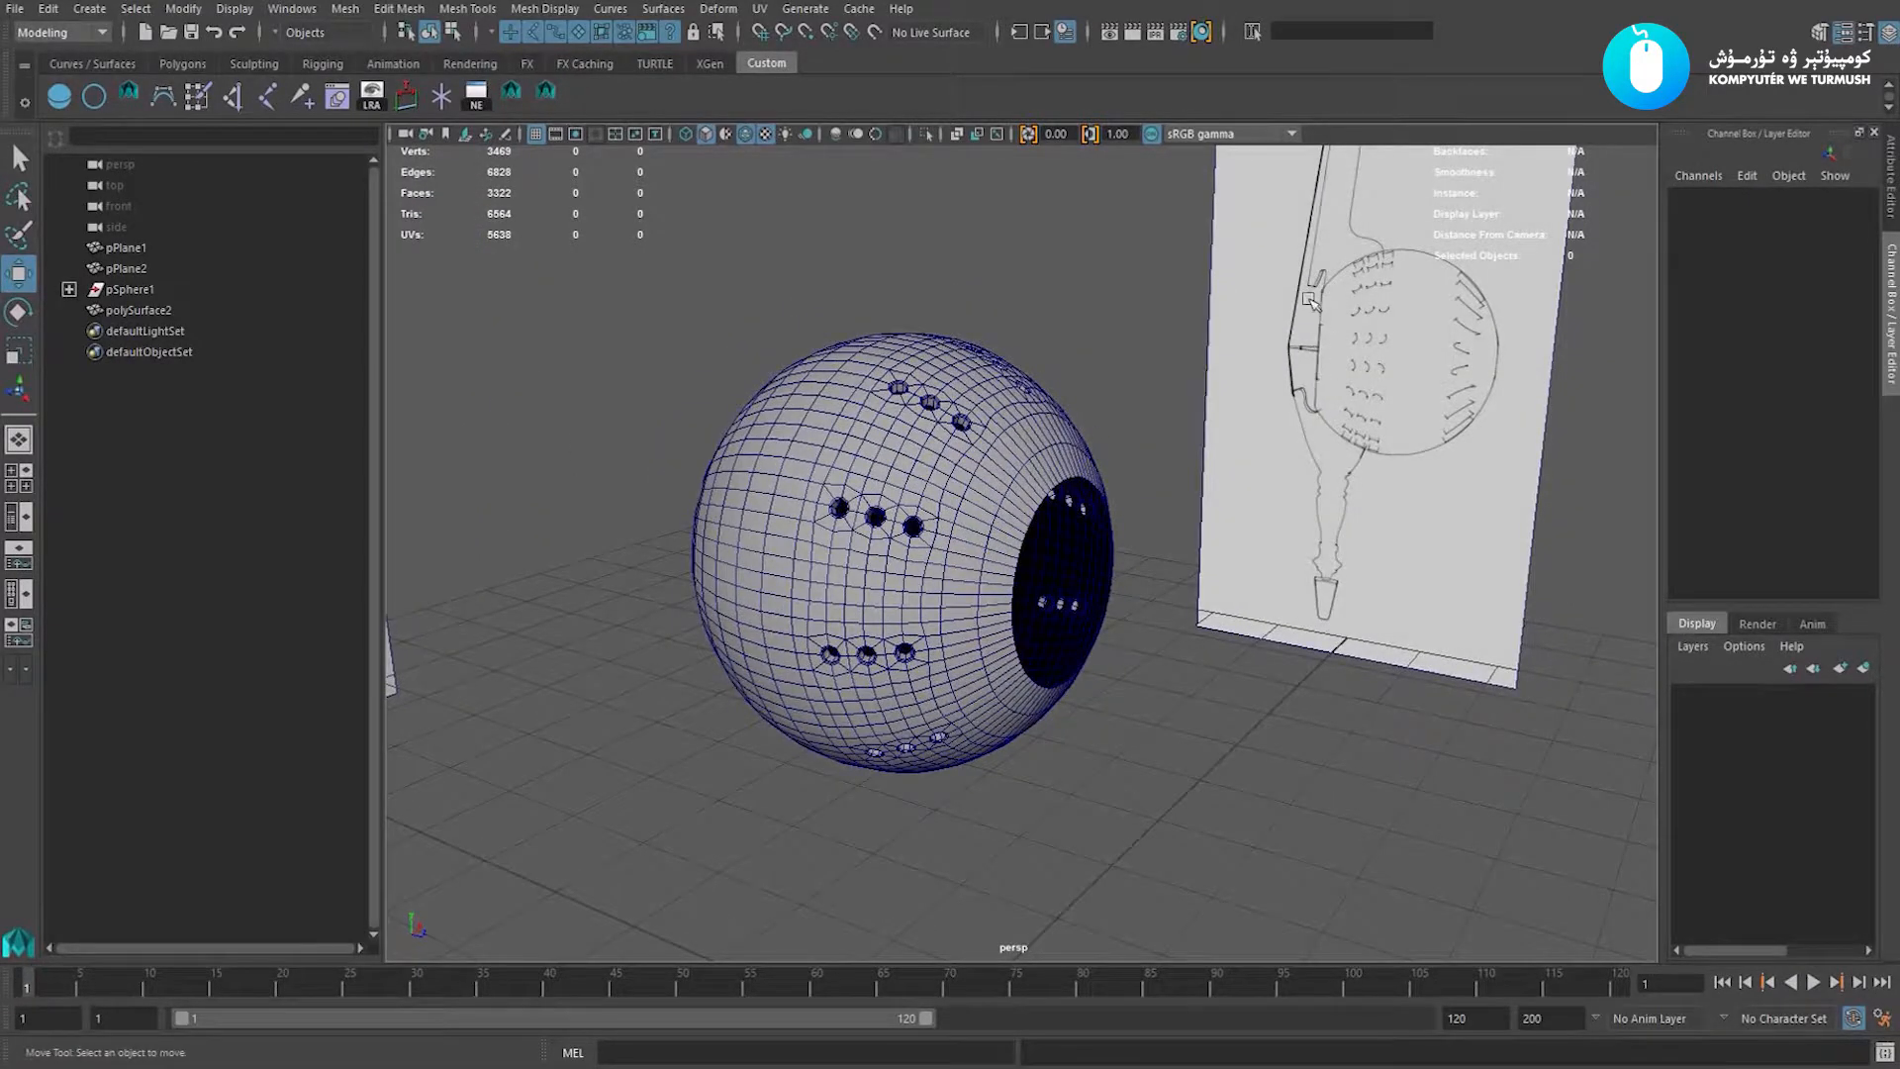
alt+middle_drag(1296, 348, 1288, 367)
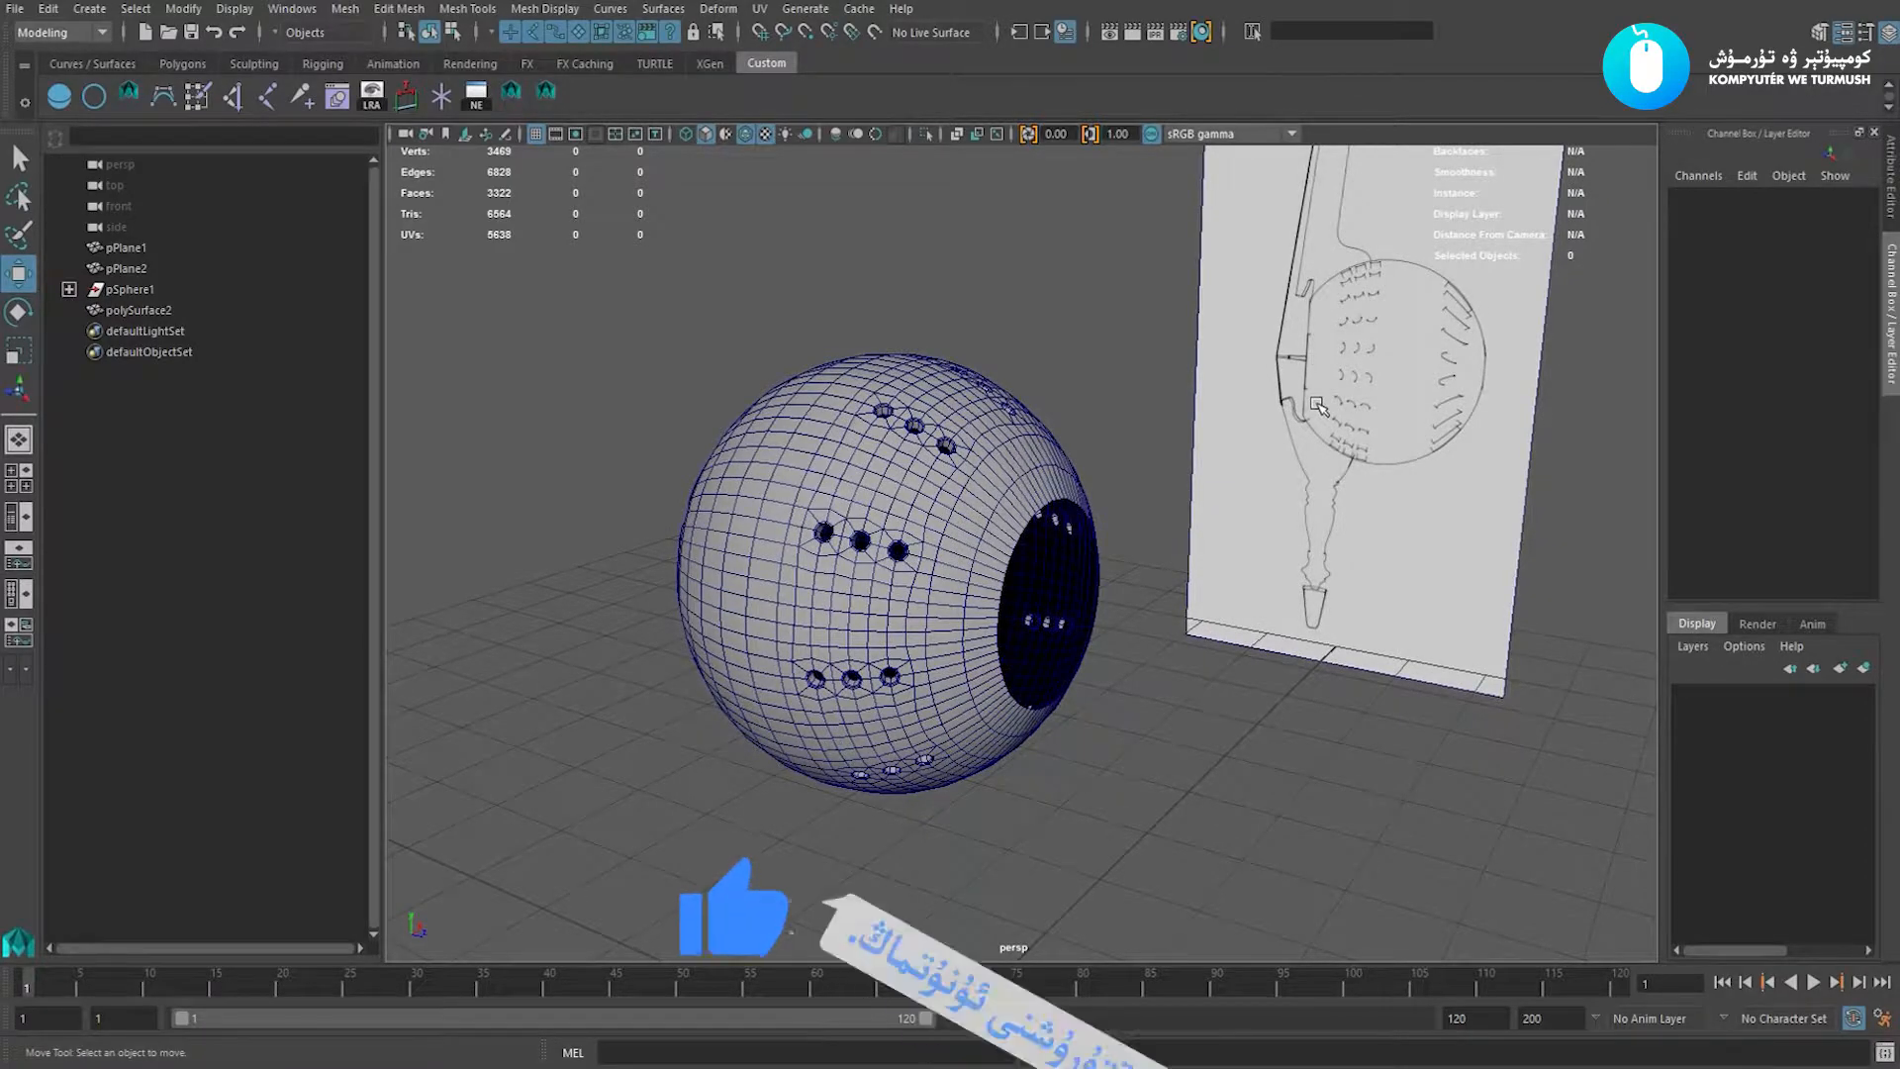
alt+drag(1315, 401, 1018, 473)
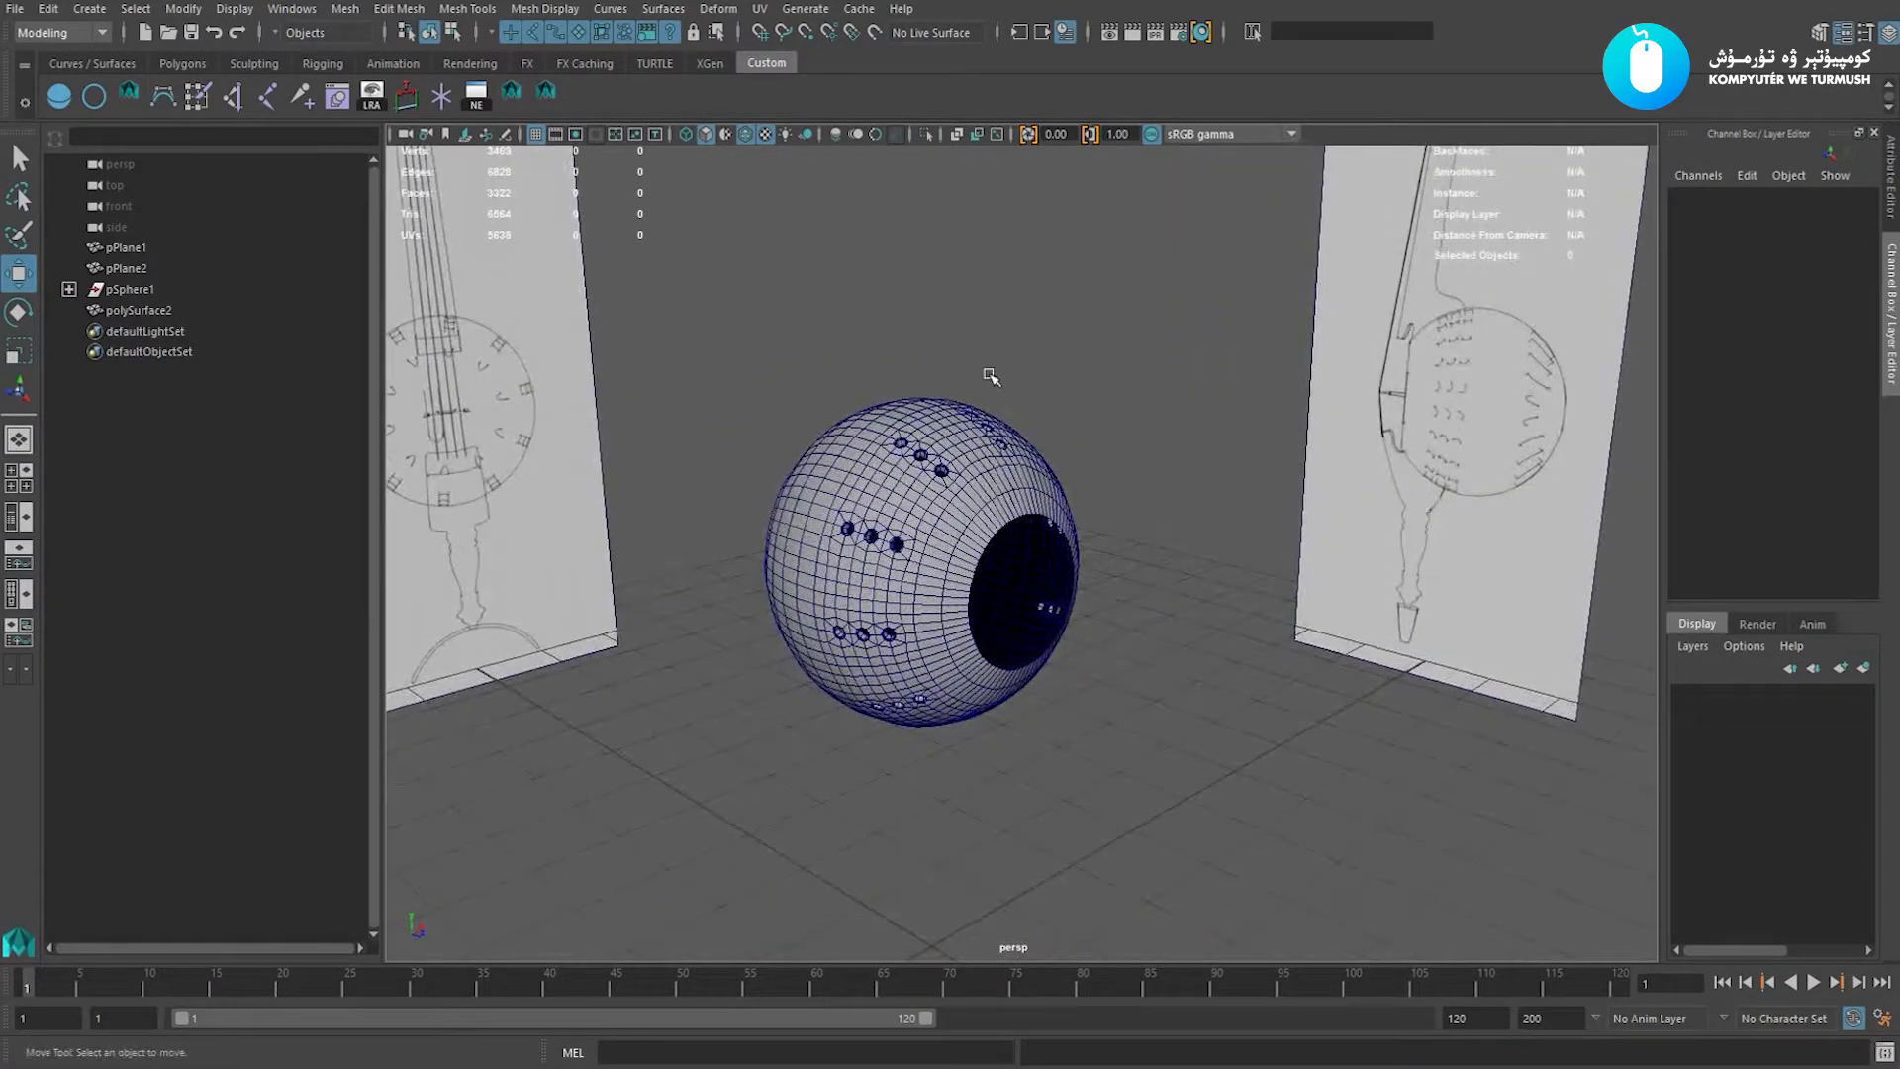
Check the sphere in the front and side views, including wireframe display, and return to the textured perspective view.
key(space)
drag(989, 374, 993, 439)
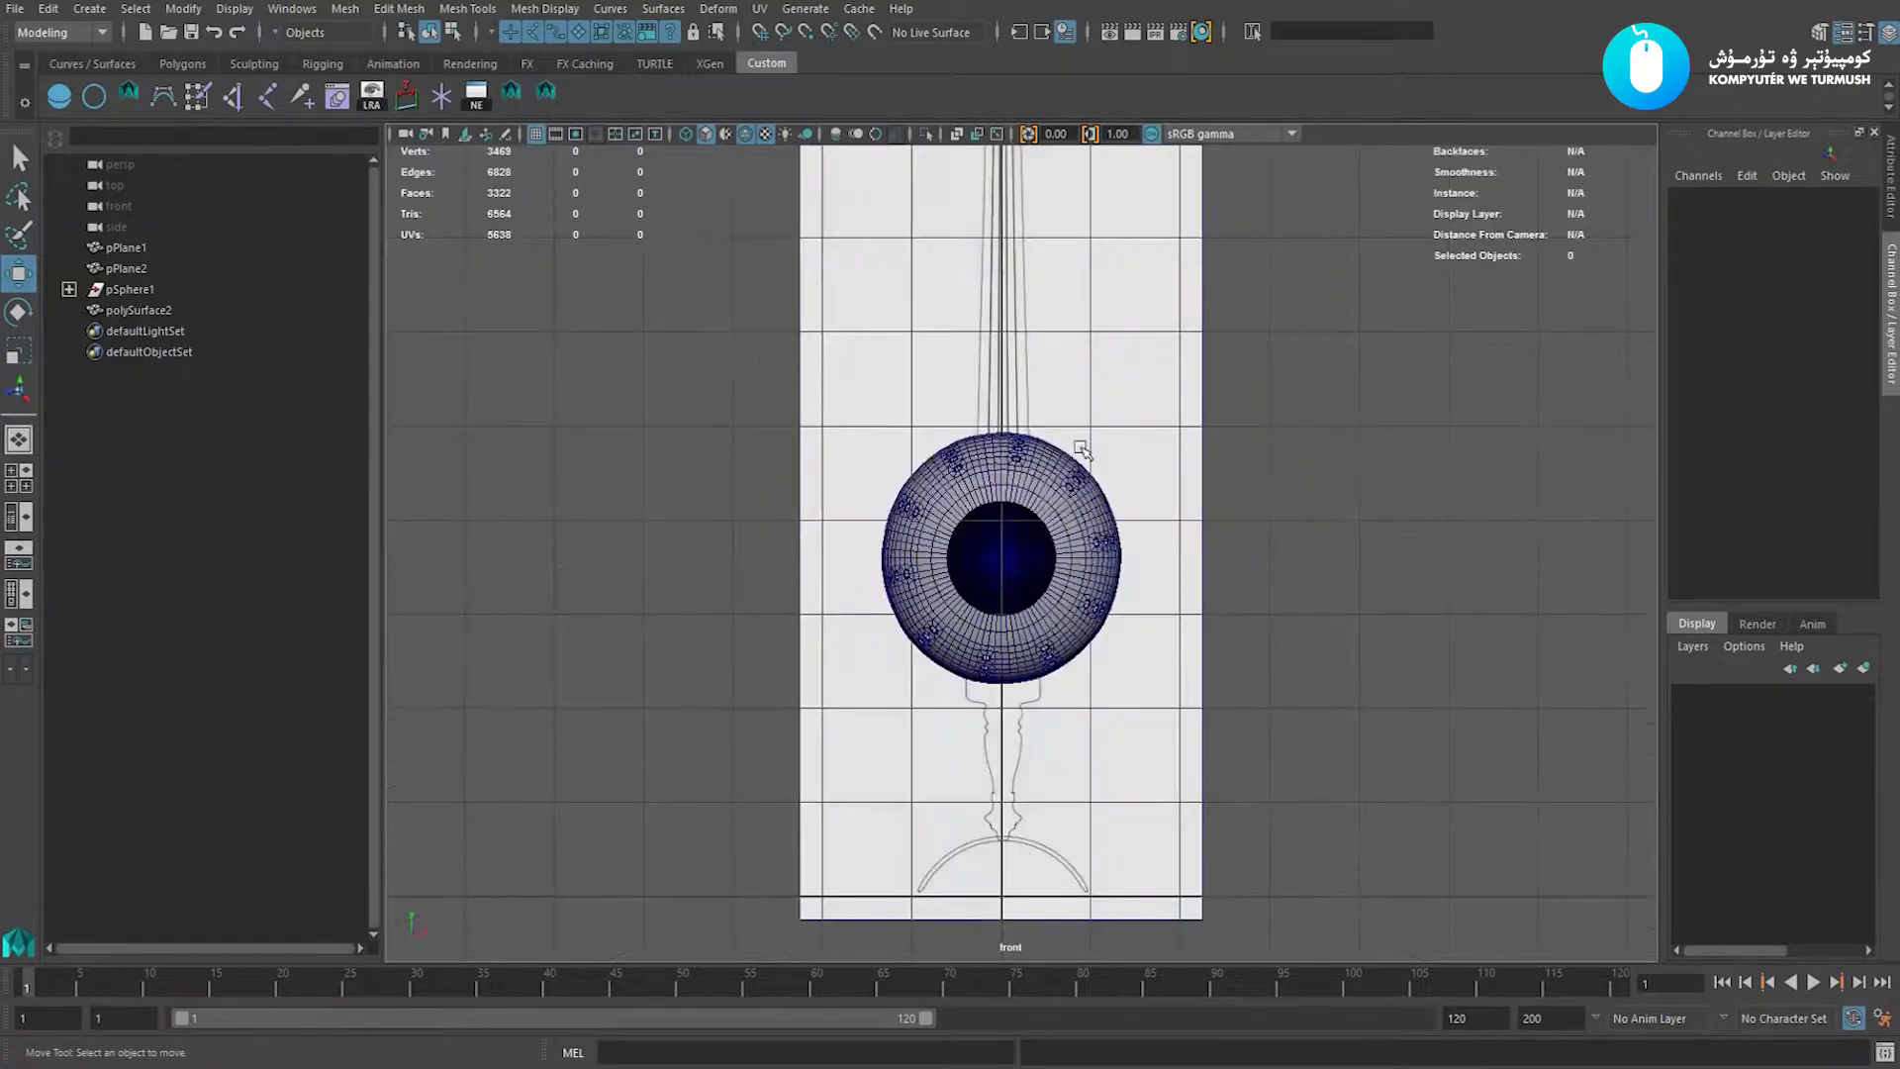
alt+right_drag(989, 431, 793, 418)
key(space)
drag(723, 409, 859, 409)
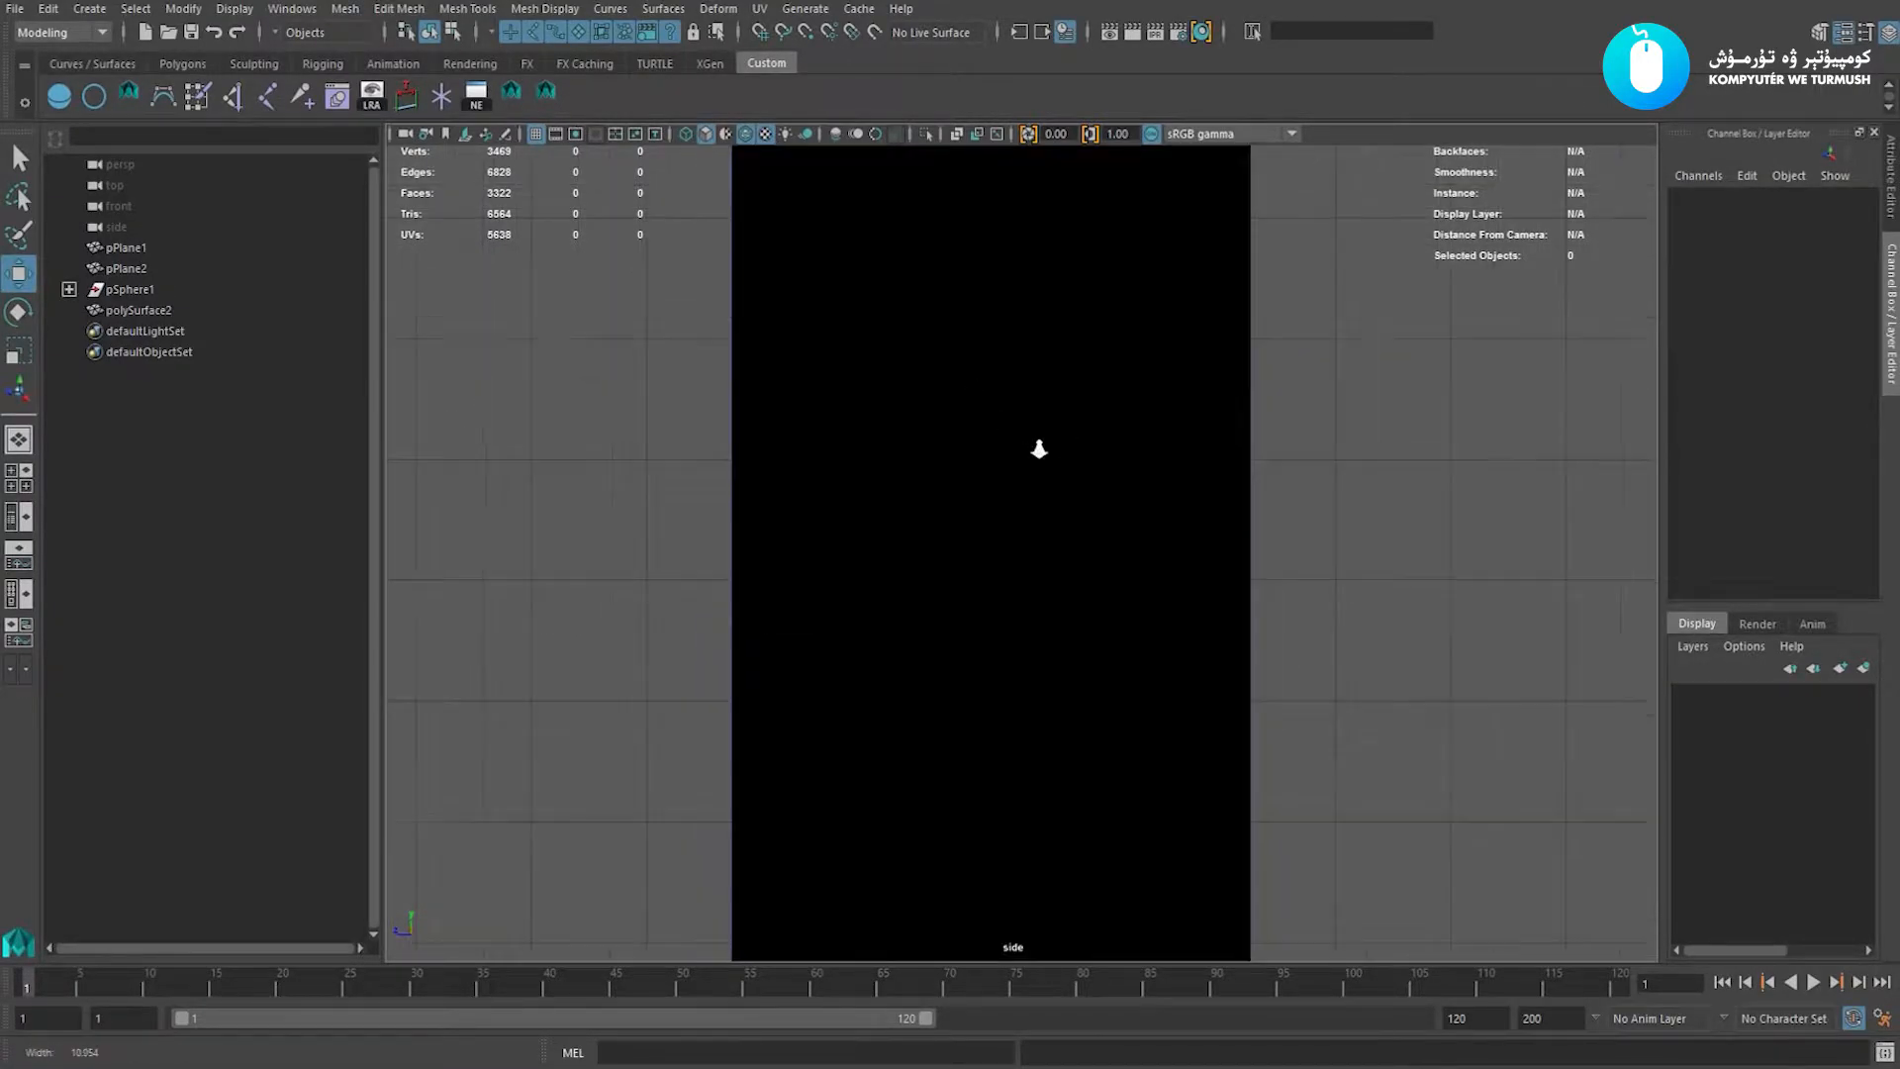
key(4)
mouse_move(982, 439)
alt+right_down()
mouse_move(1055, 507)
mouse_move(739, 498)
alt+right_up()
key(5)
key(space)
drag(738, 495, 851, 435)
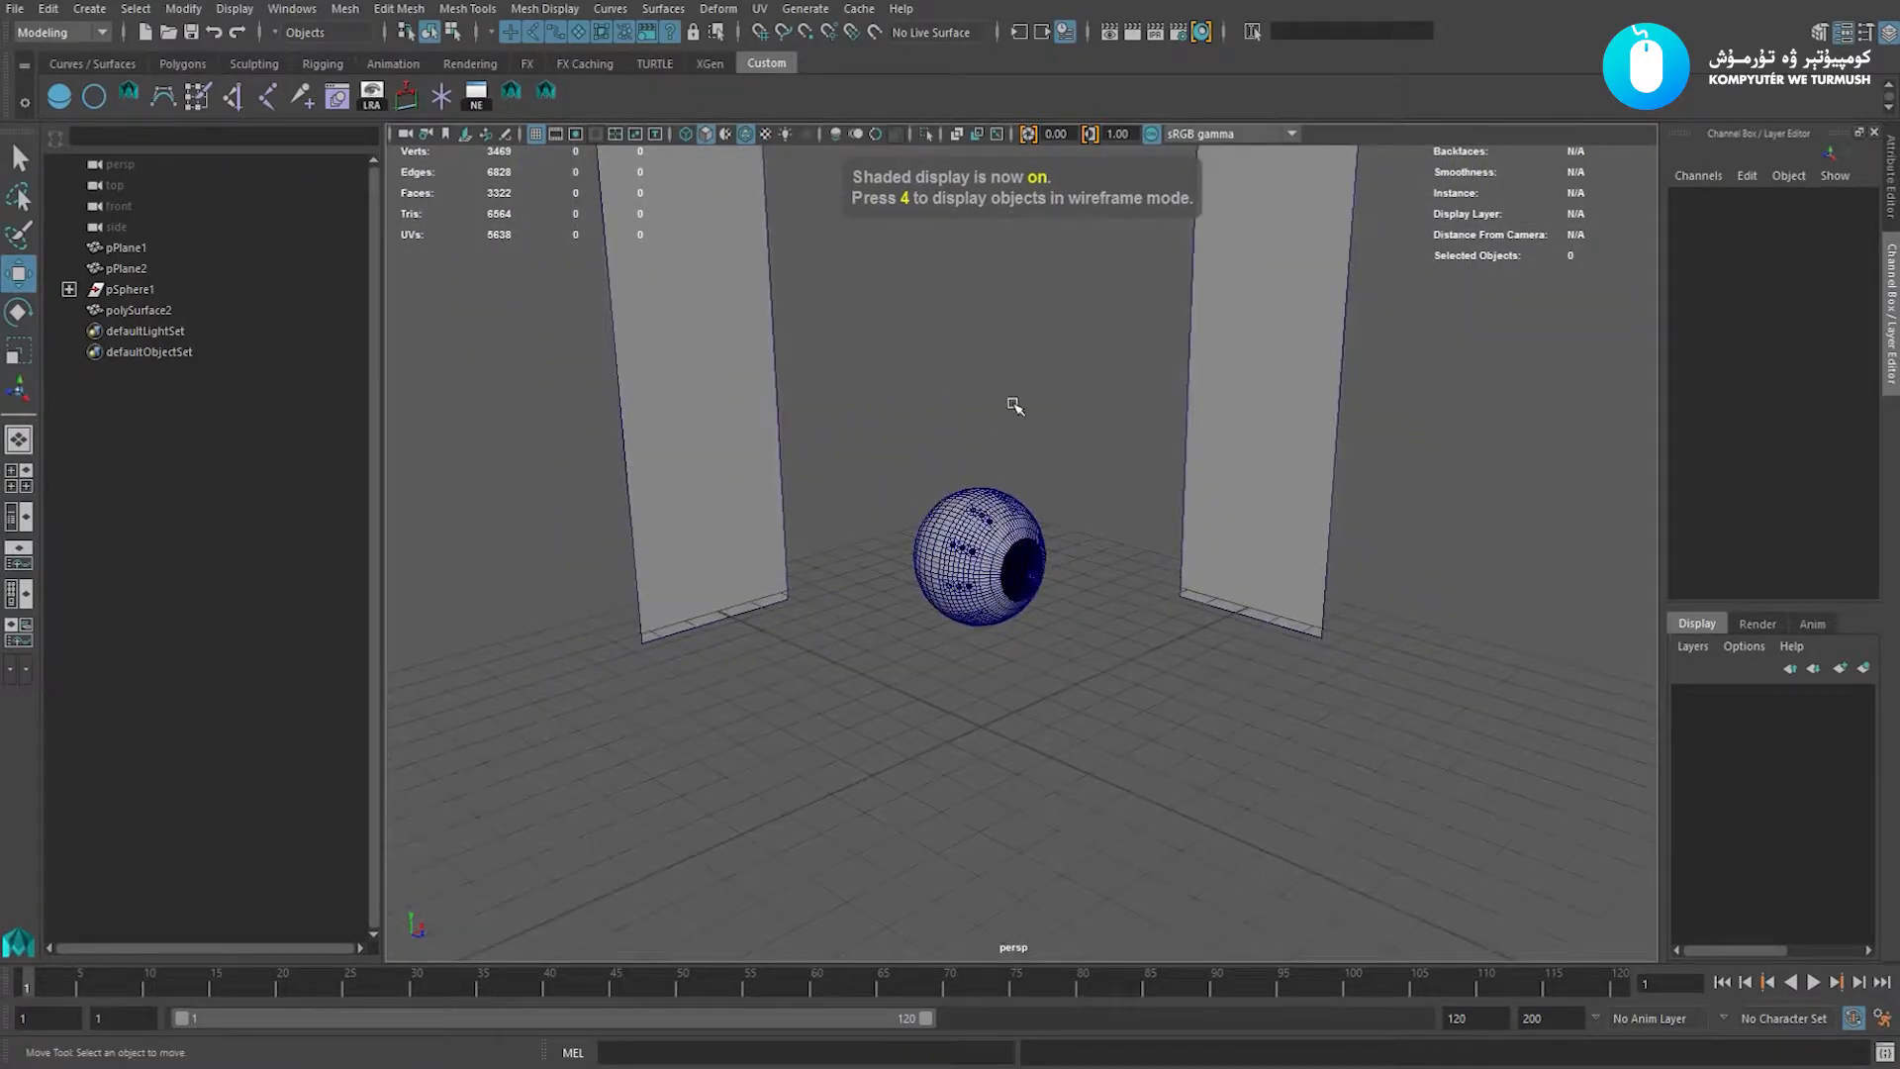
key(6)
Set Rotate Y of the side reference plane pPlane2 to 90.
click(1228, 396)
alt+drag(1228, 396, 1103, 395)
key(e)
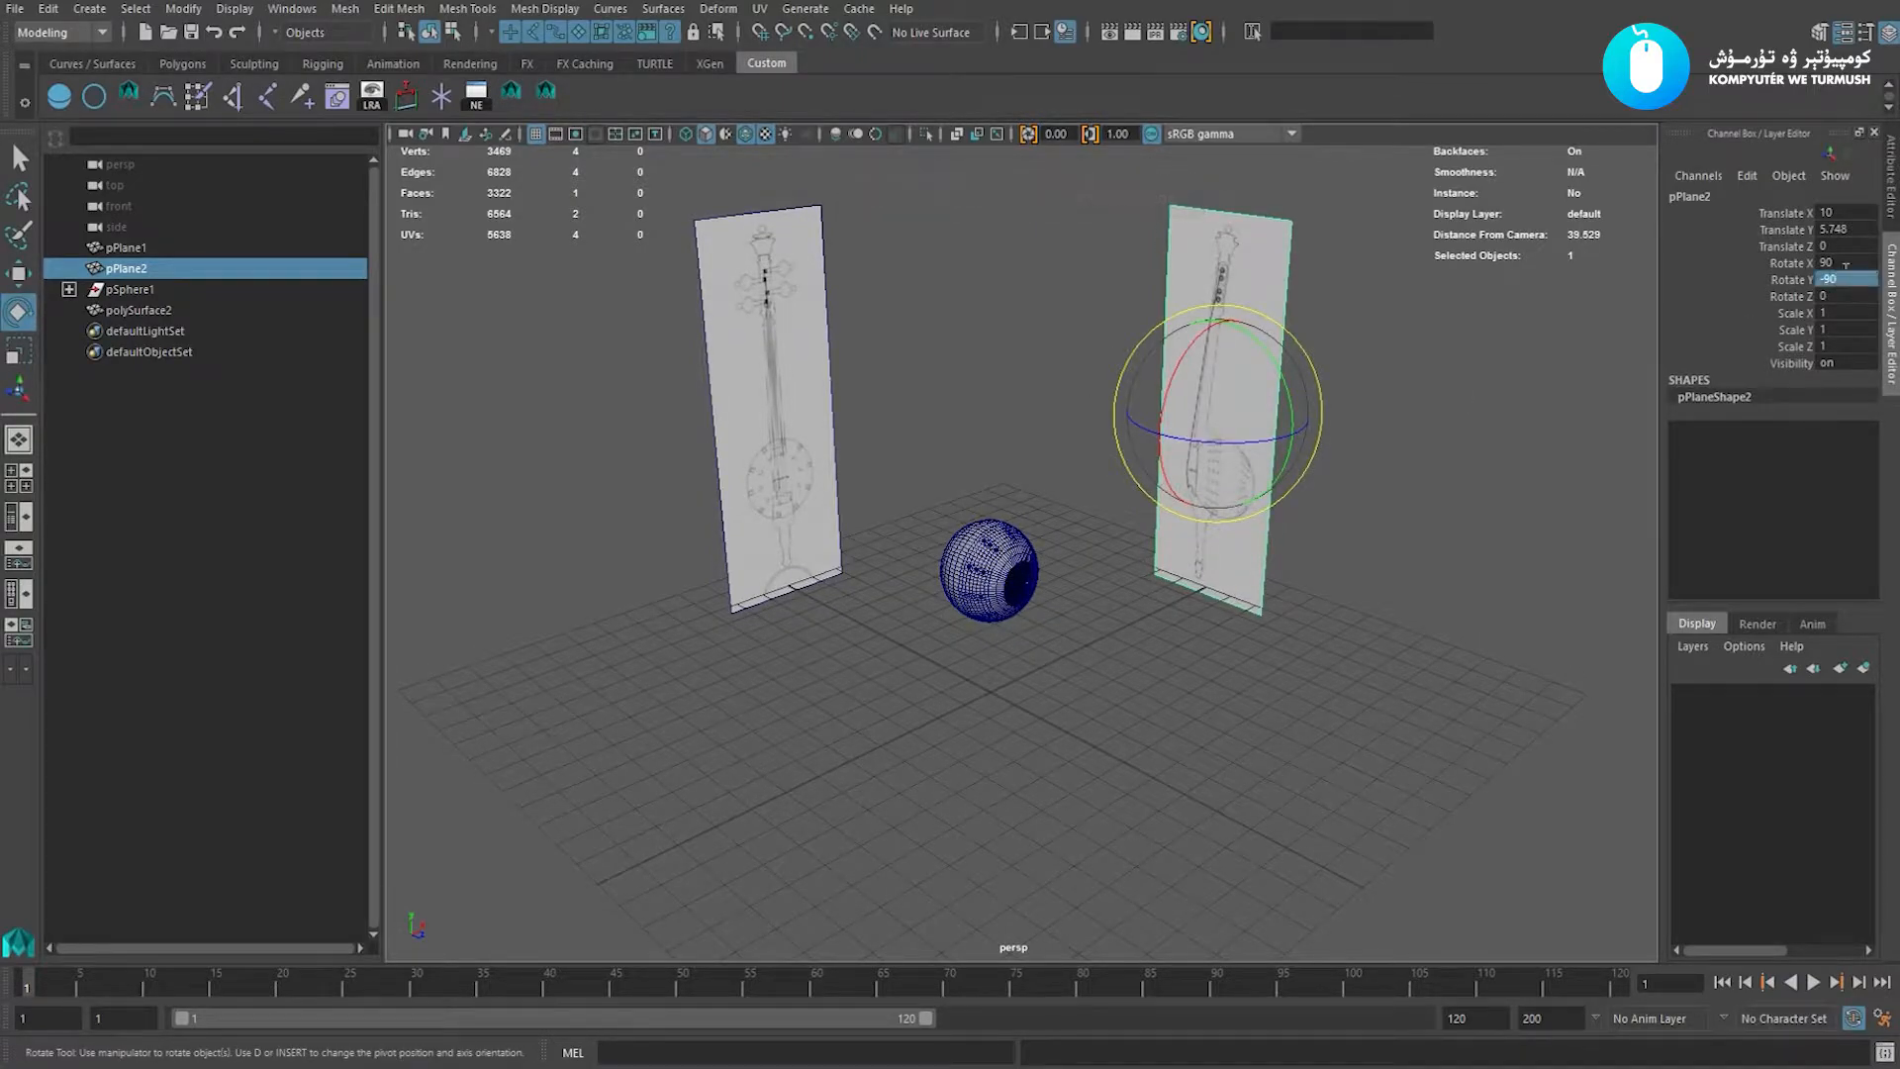
key(Return)
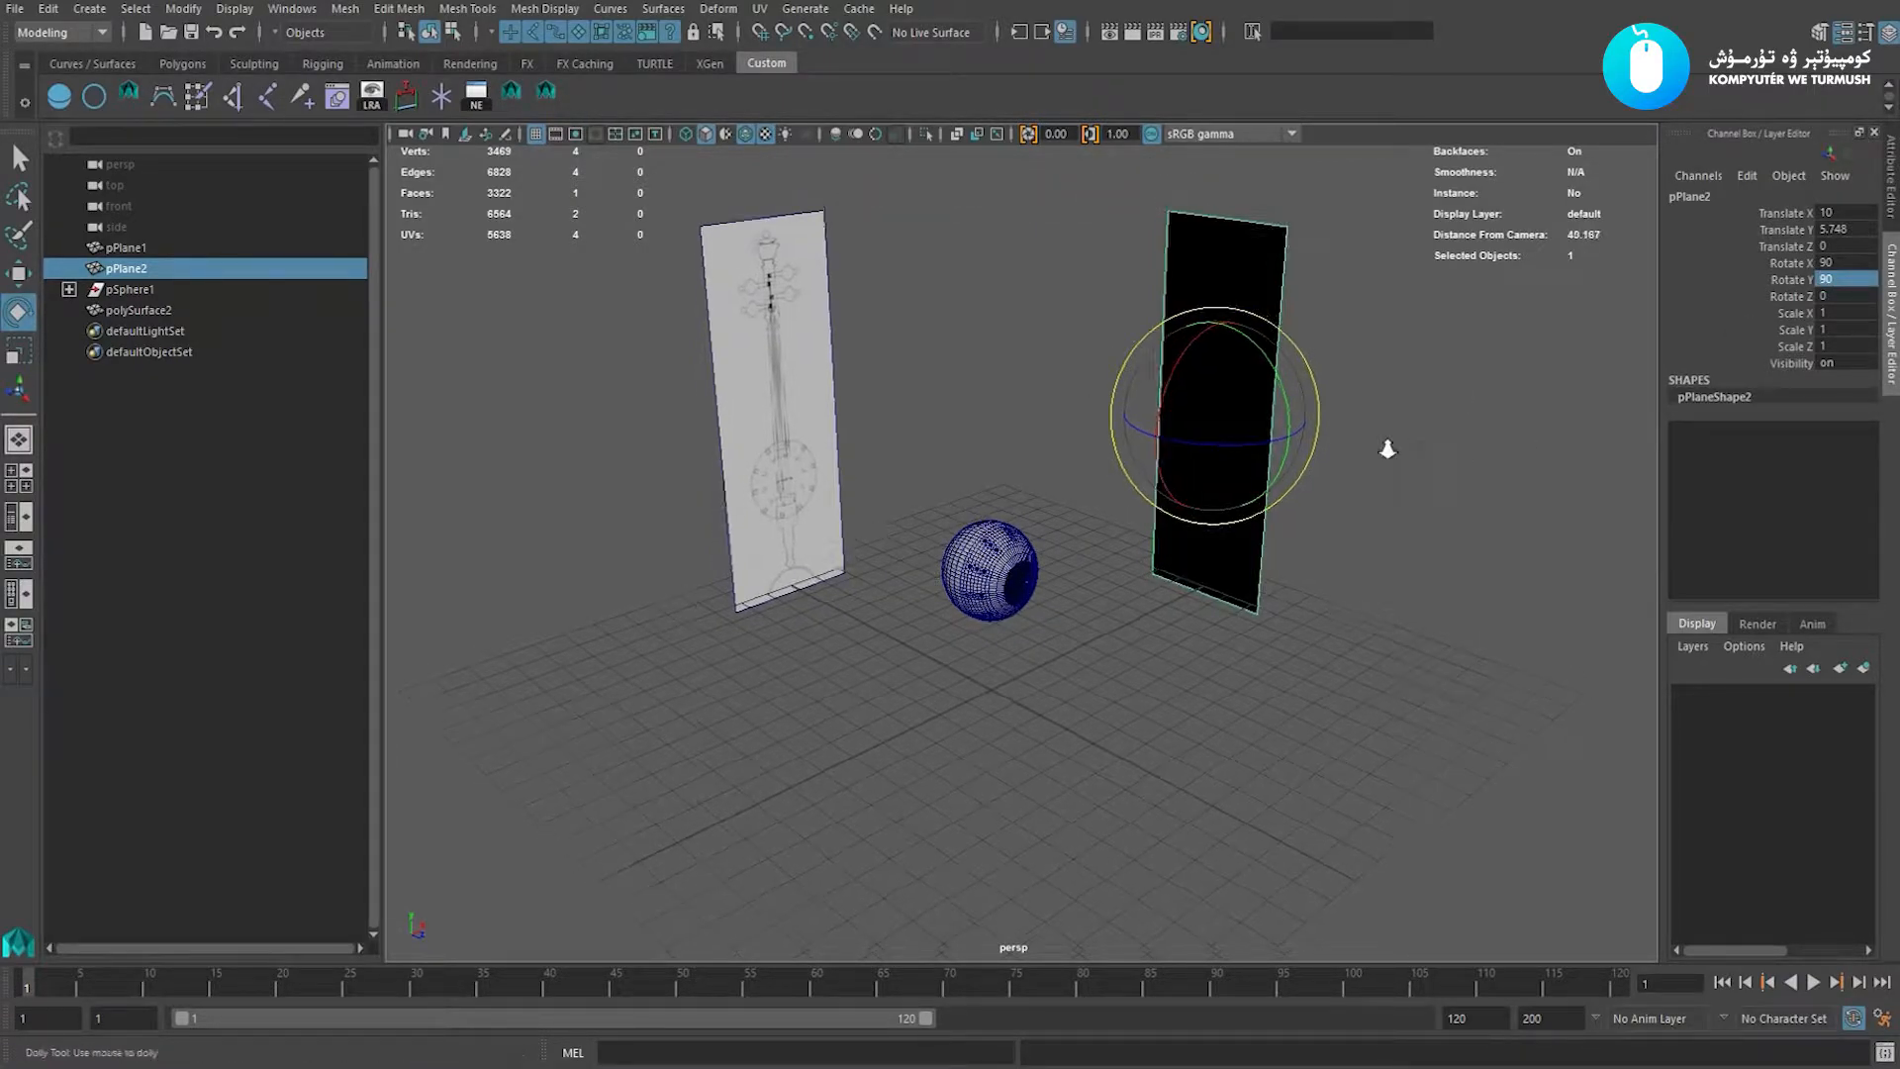
Move the side reference plane pPlane2 with grid snapping across the scene to a Translate X of -10.
key(w)
alt+drag(1357, 471, 1039, 450)
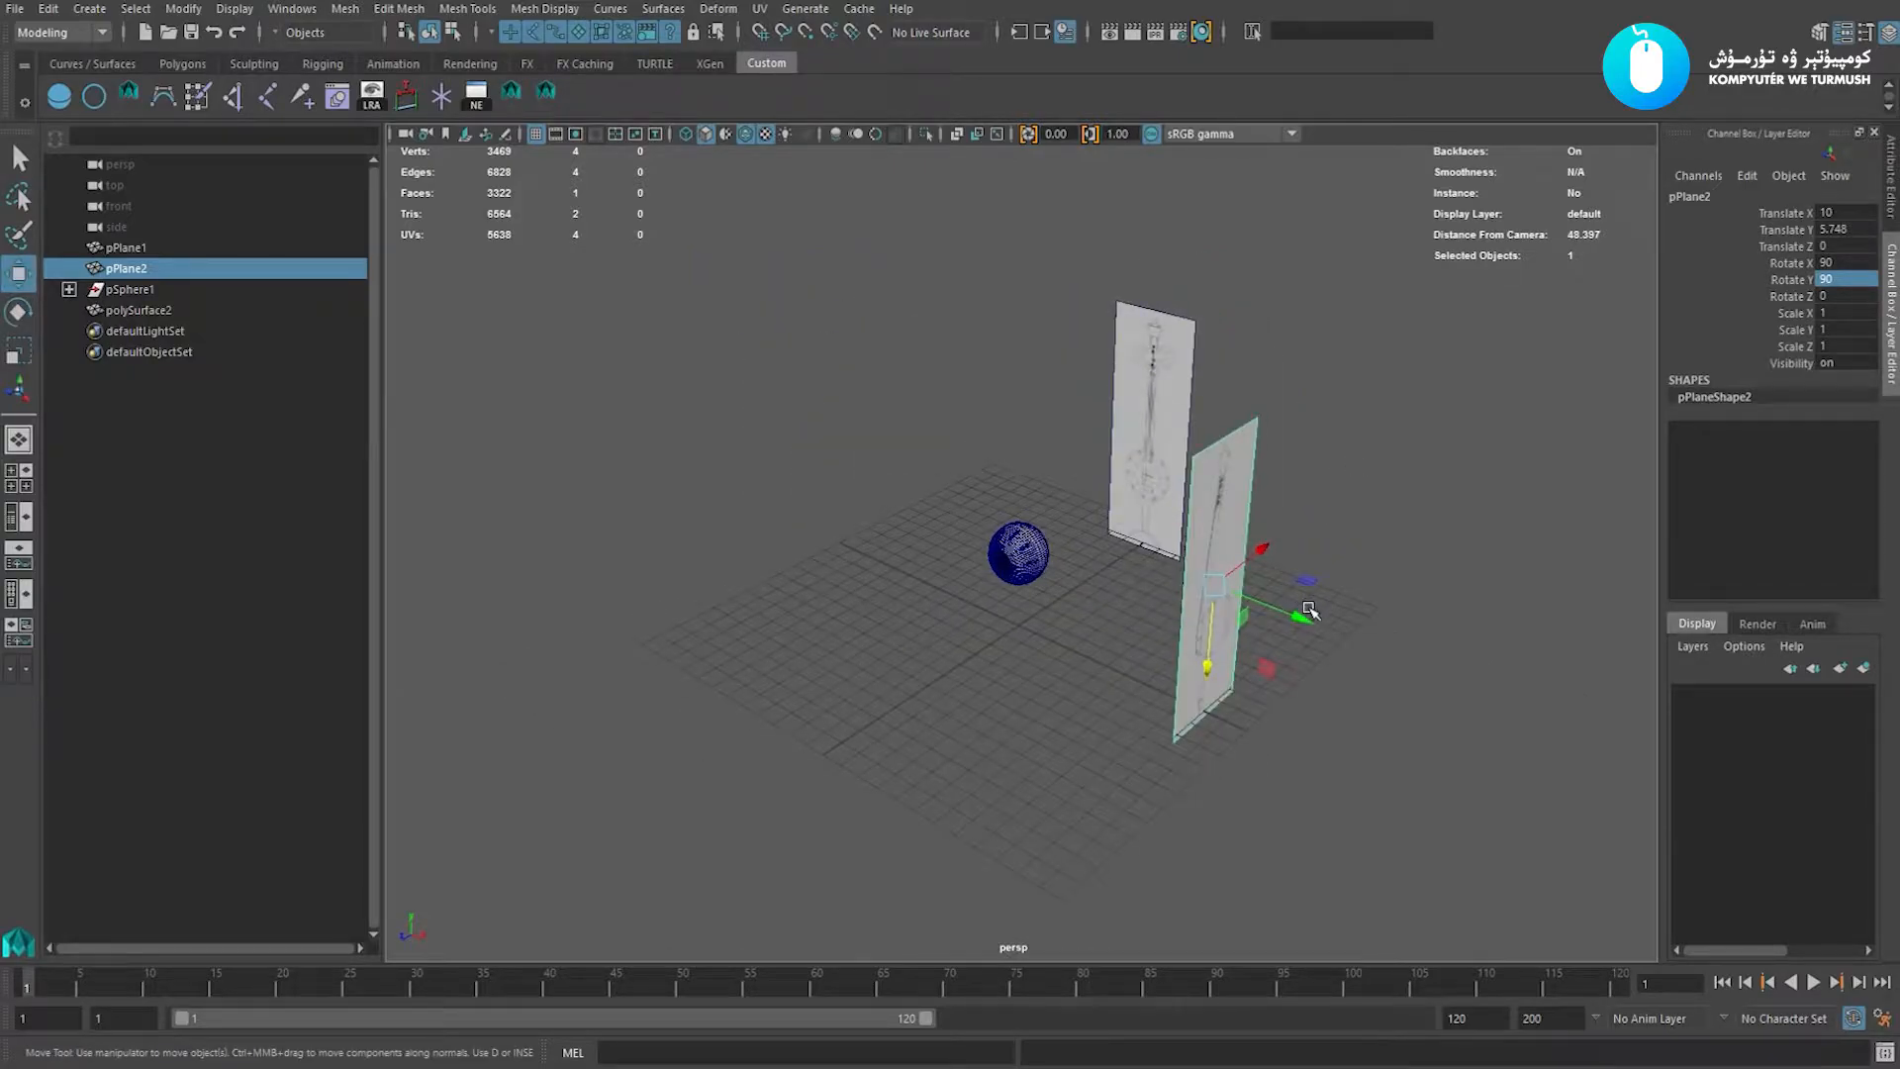
drag(1302, 622, 847, 489)
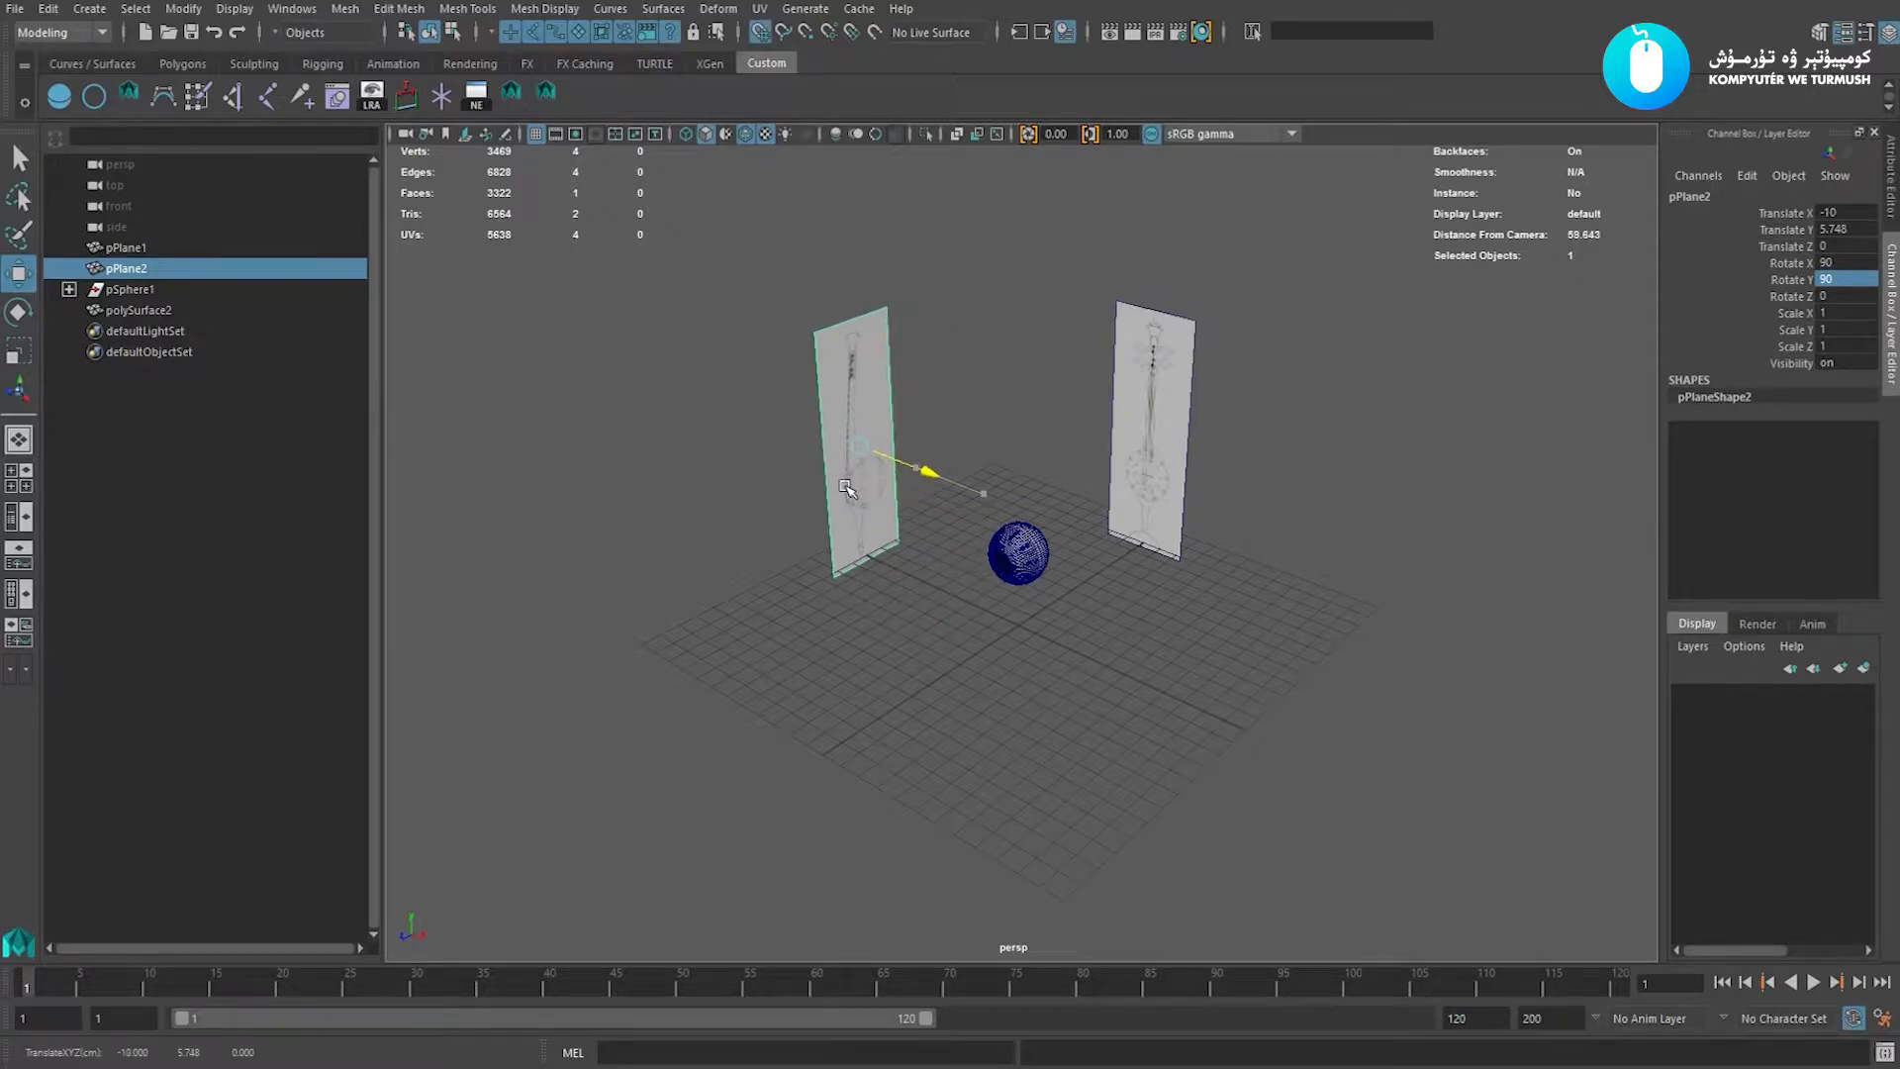
Compare the sphere's position with the side reference drawing in the side view.
click(705, 584)
alt+right_drag(698, 569, 681, 480)
key(space)
drag(679, 474, 1010, 467)
alt+right_drag(1030, 525, 1133, 624)
alt+middle_drag(1121, 529, 1116, 485)
alt+right_drag(1115, 485, 1163, 515)
key(e)
key(w)
alt+middle_drag(1049, 545, 1051, 559)
Center the pivot of the sphere mesh polySurface2 and move it to a Translate Z of -0.535 in the side view.
click(916, 579)
alt+right_drag(847, 555, 881, 574)
alt+right_drag(1074, 628, 1005, 565)
alt+middle_drag(1004, 556, 990, 509)
alt+right_drag(990, 509, 1002, 516)
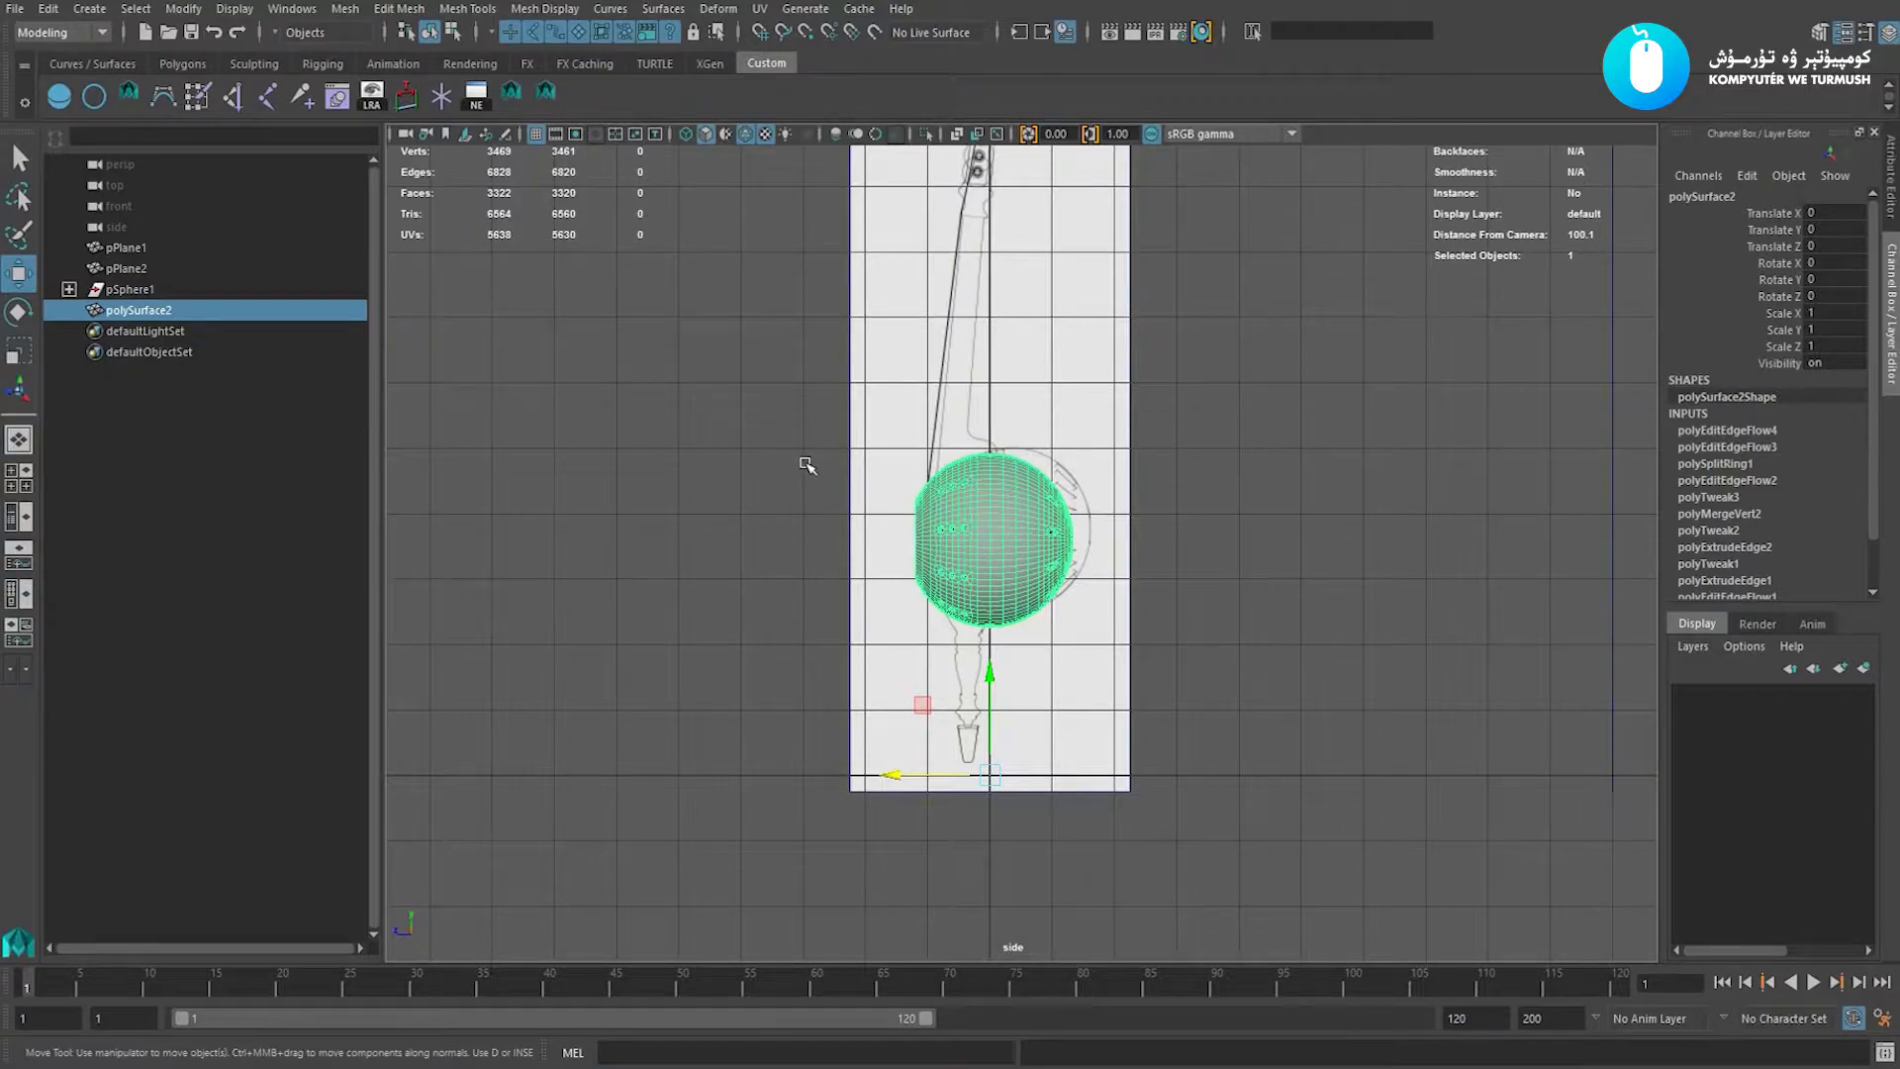
key(space)
click(779, 396)
click(810, 515)
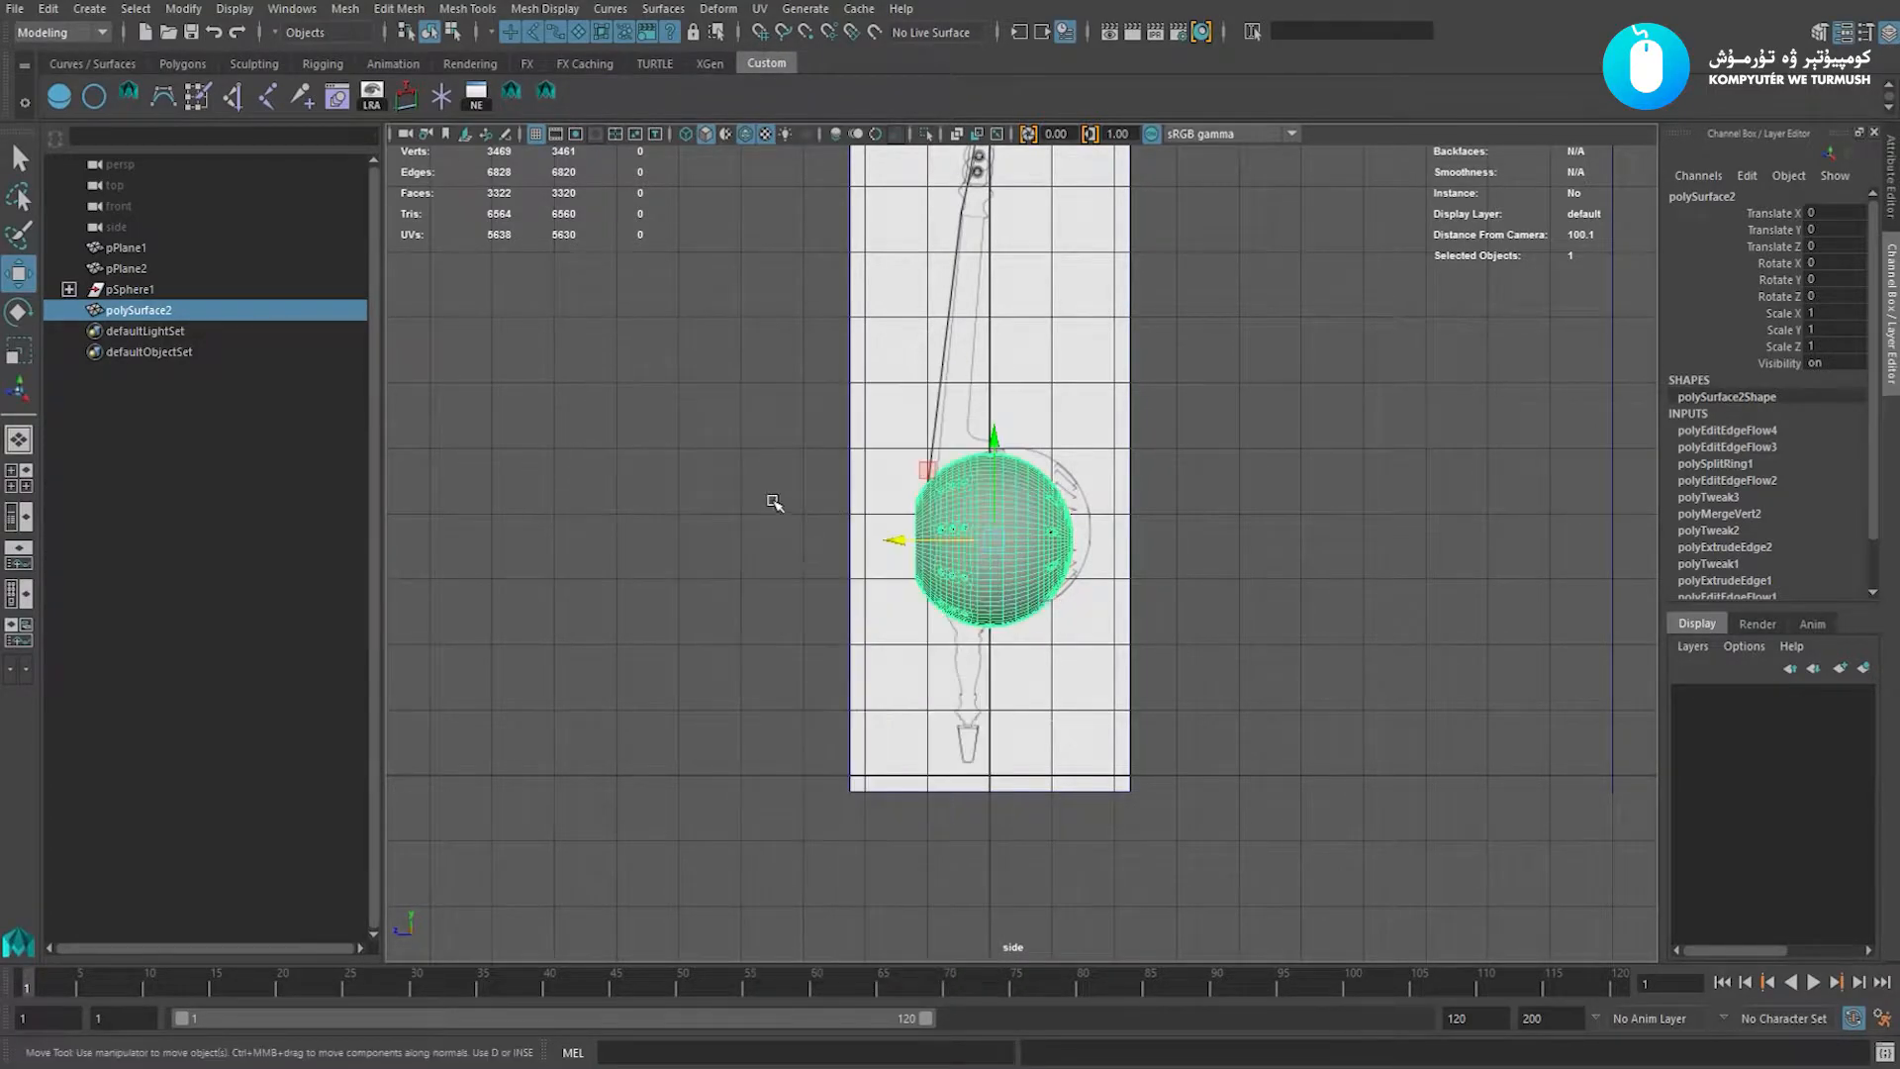
alt+right_drag(775, 502, 955, 531)
drag(881, 531, 932, 542)
Check the sphere in the front view and lower the side reference plane pPlane2 to a Translate Y of 5.616.
key(space)
drag(1374, 482, 1375, 555)
alt+right_drag(1375, 555, 1173, 543)
key(space)
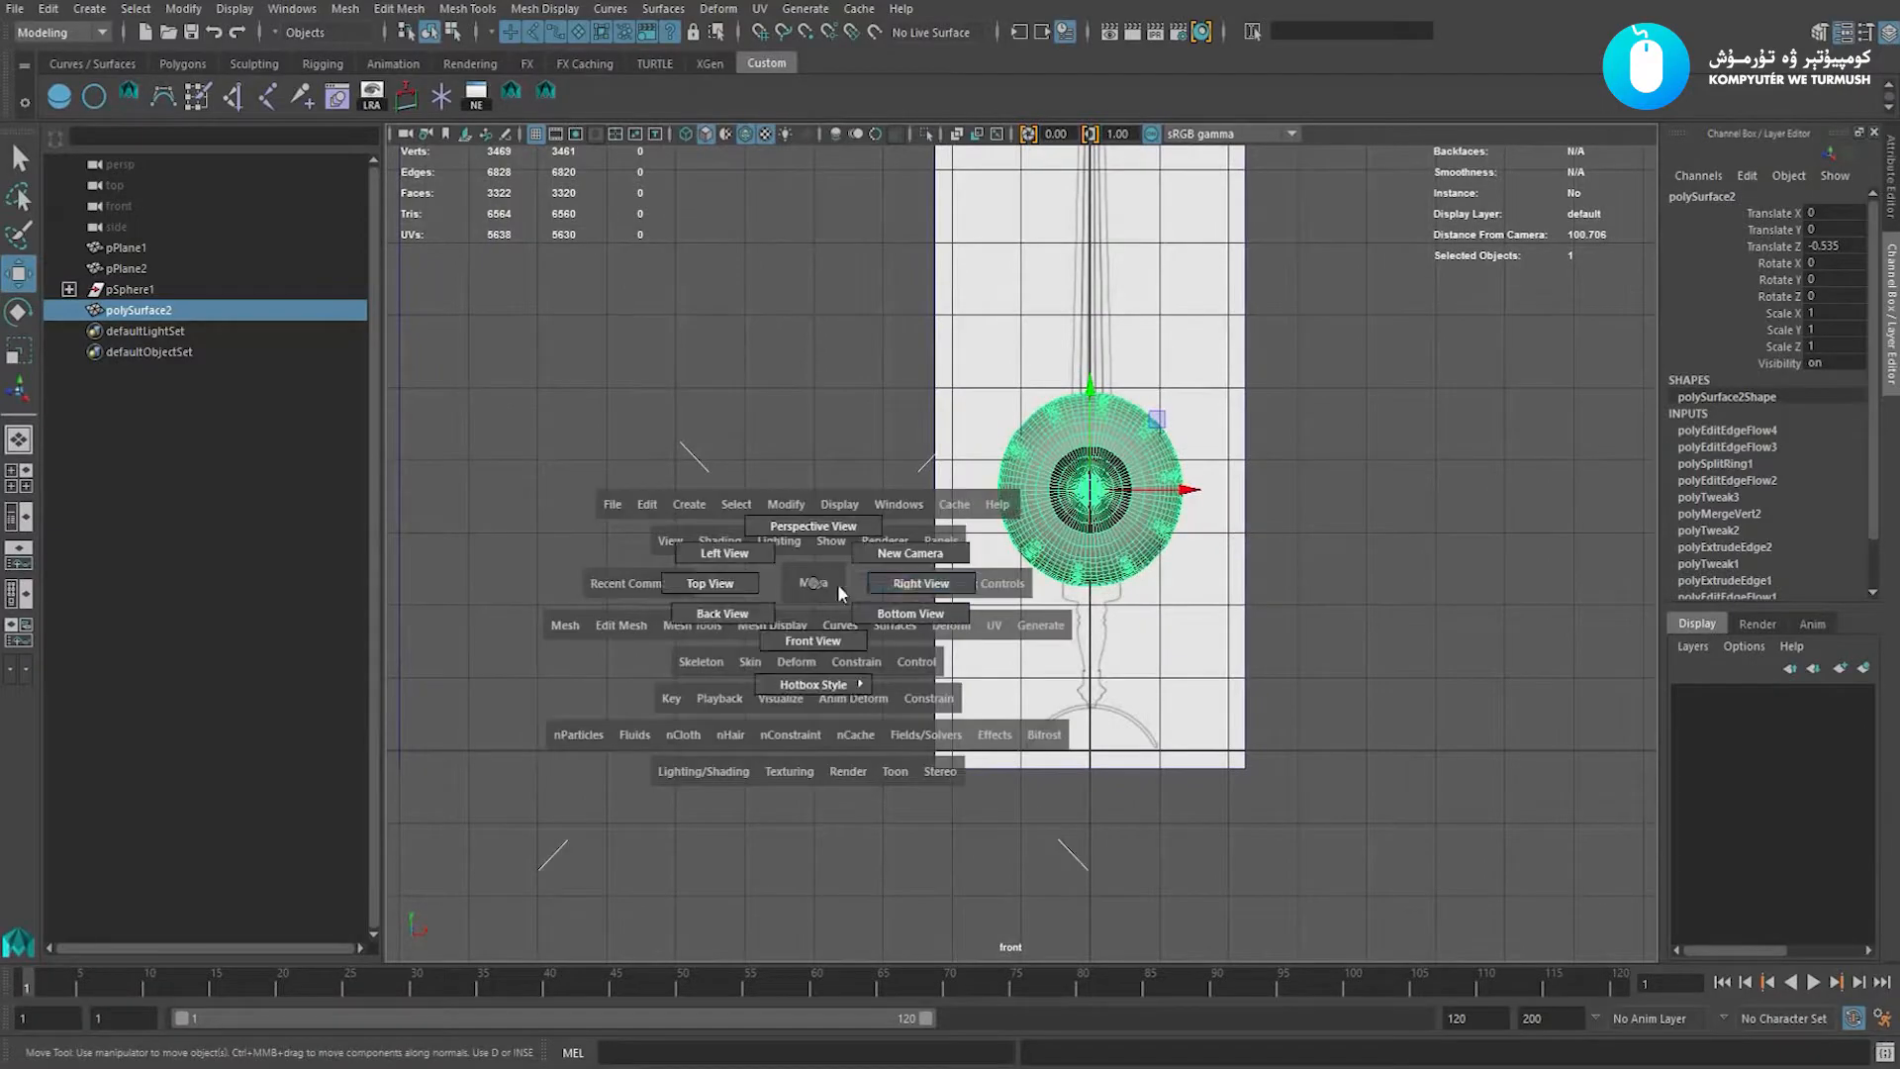
drag(837, 584, 920, 584)
mouse_move(993, 558)
alt+middle_down()
mouse_move(1006, 541)
mouse_move(967, 567)
mouse_move(993, 522)
alt+middle_up()
alt+right_drag(1096, 690, 1001, 713)
click(1029, 685)
alt+middle_drag(932, 632, 933, 623)
mouse_move(1064, 626)
alt+right_down()
mouse_move(980, 624)
mouse_move(1074, 618)
alt+right_up()
drag(1029, 400, 1032, 410)
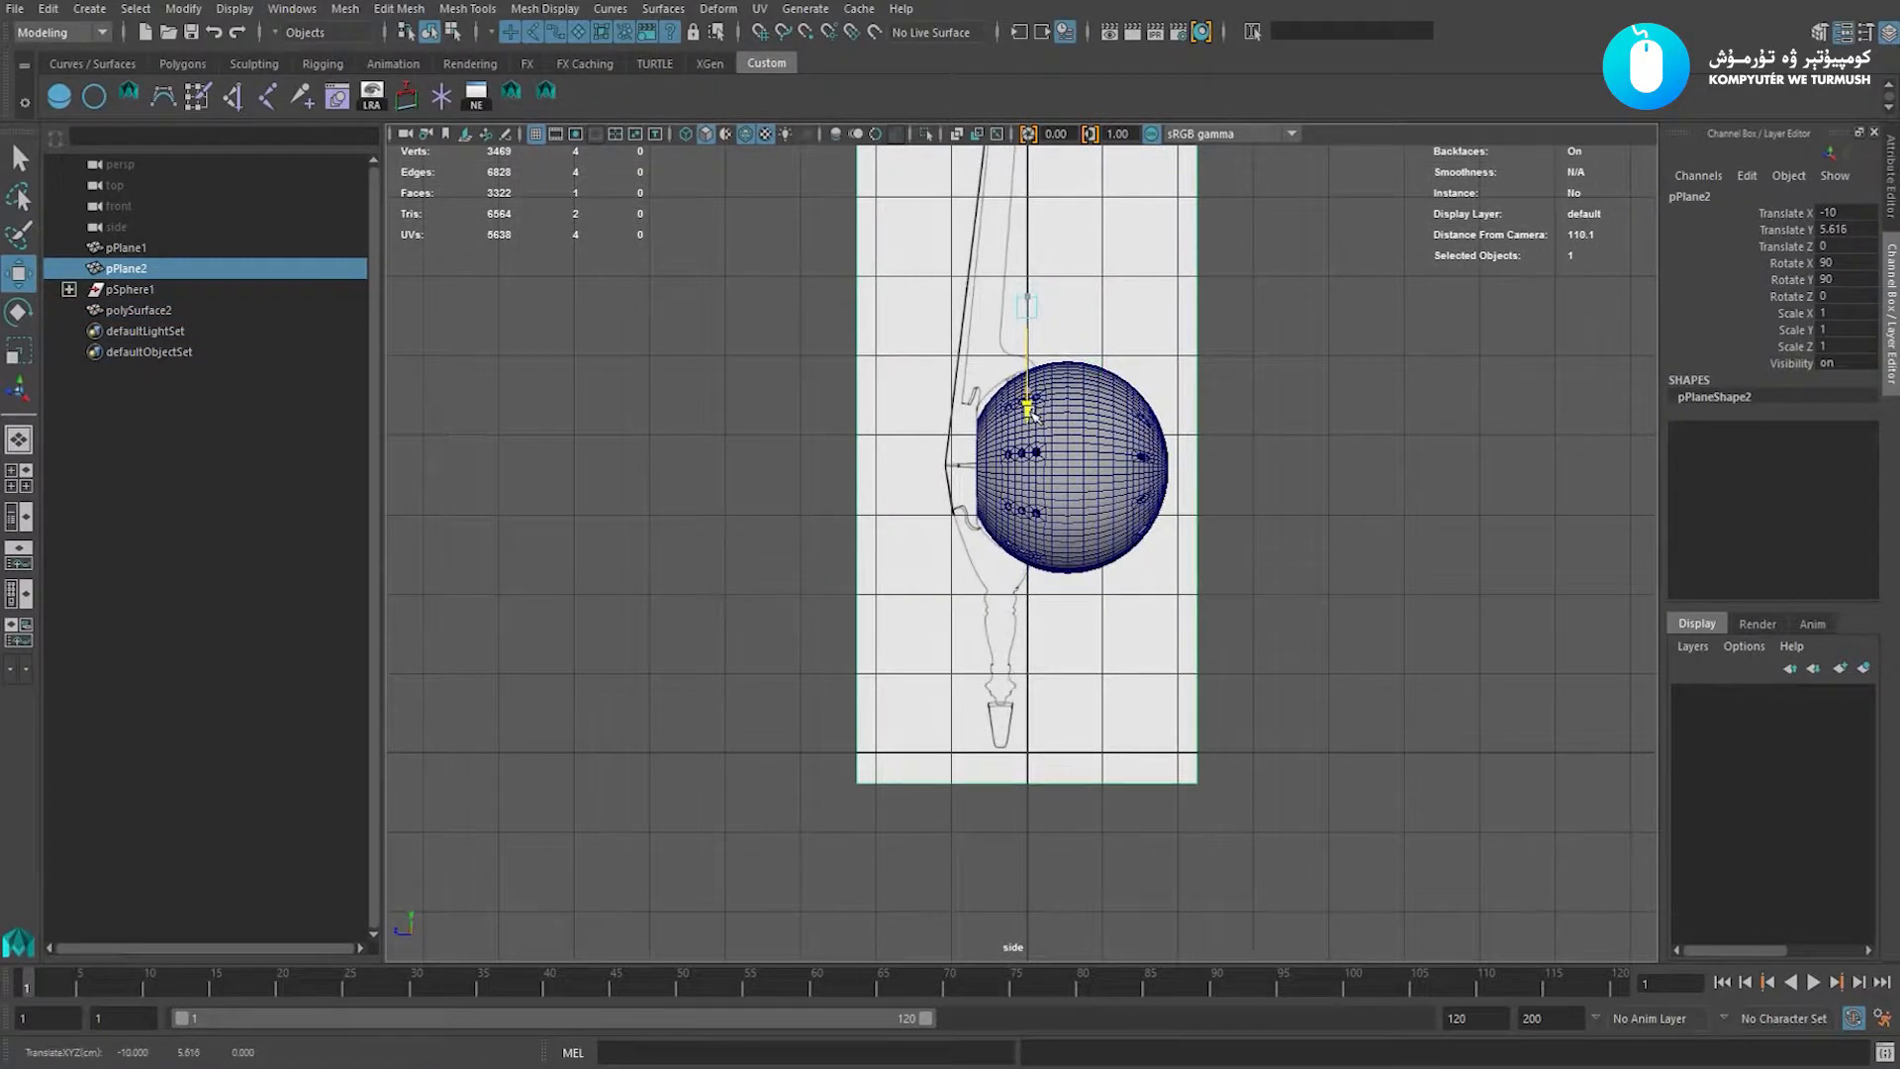
Compare the sphere with the reference drawings in the front and side views and adjust pPlane2 to a Translate Y of 5.573.
alt+right_drag(1203, 596, 1145, 594)
key(space)
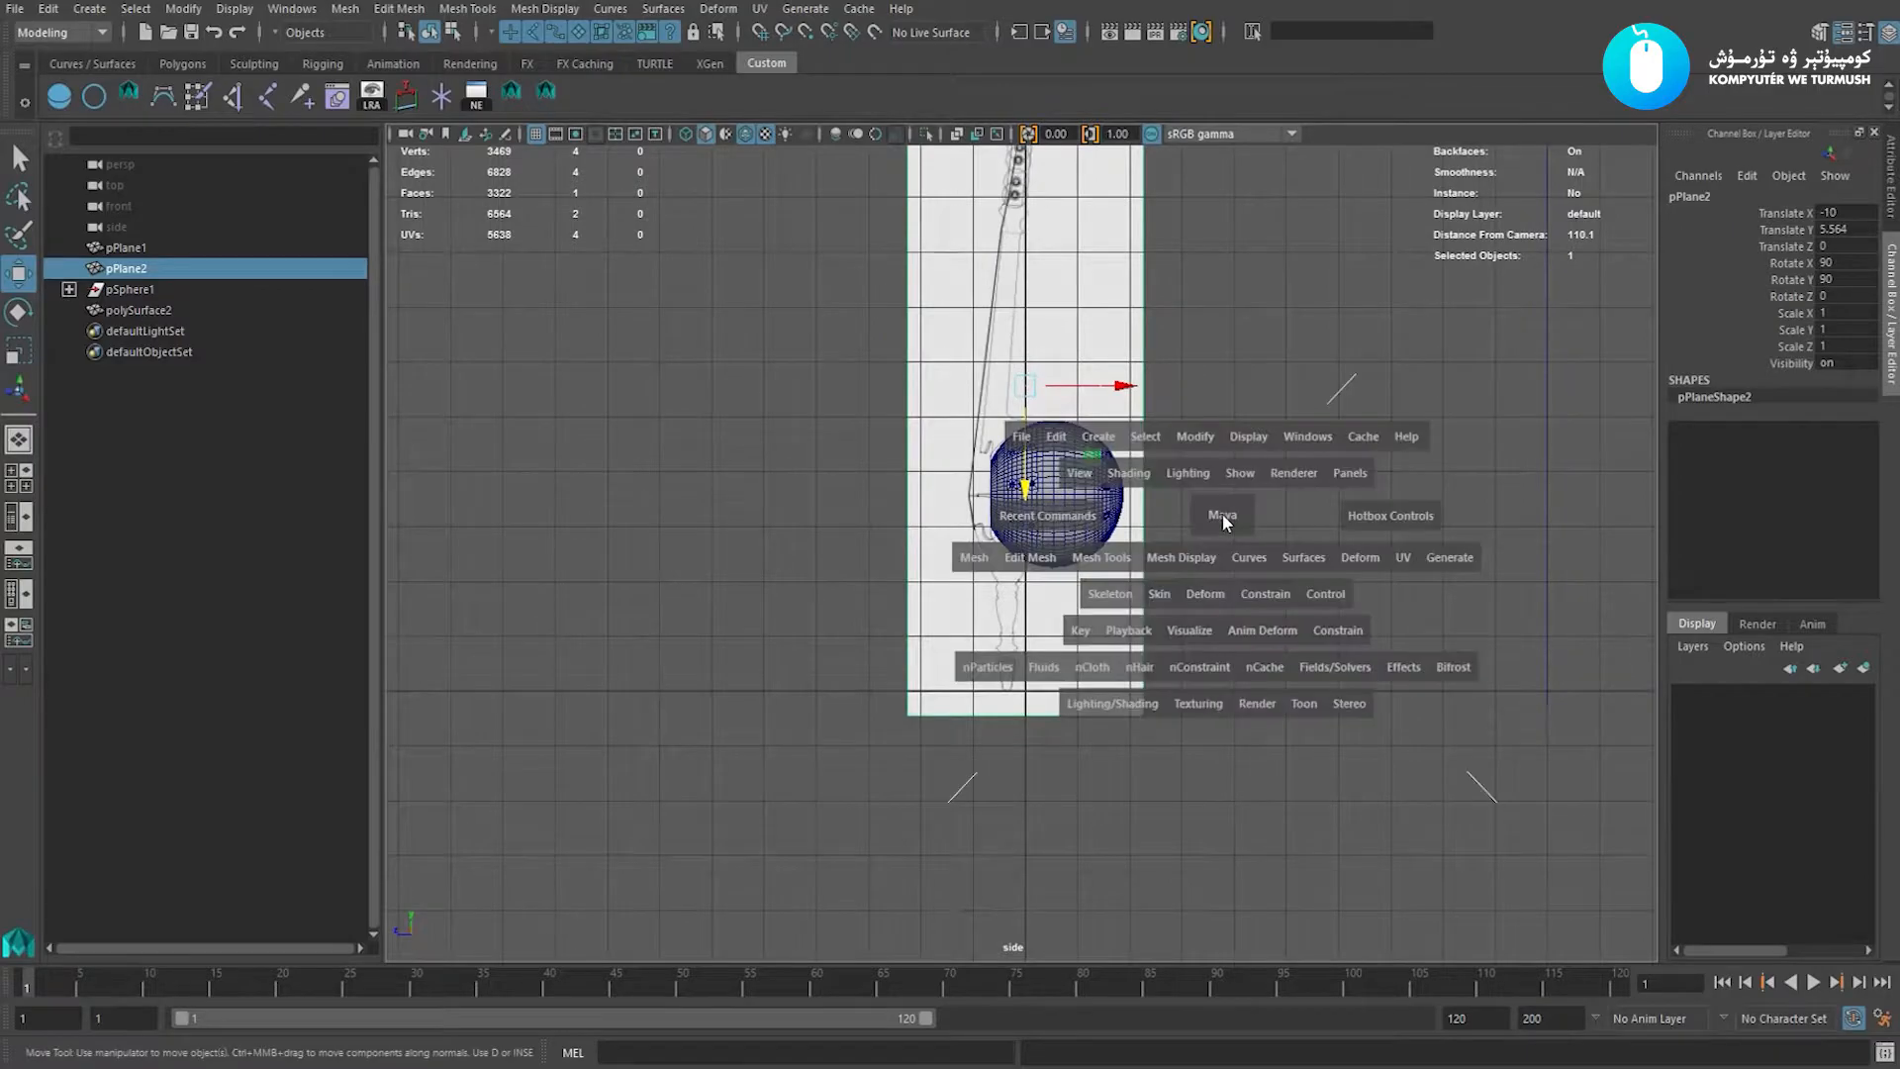
drag(1225, 518, 1231, 598)
alt+right_drag(1173, 596, 1202, 657)
alt+middle_drag(1202, 658, 1159, 434)
alt+right_drag(1159, 434, 1254, 616)
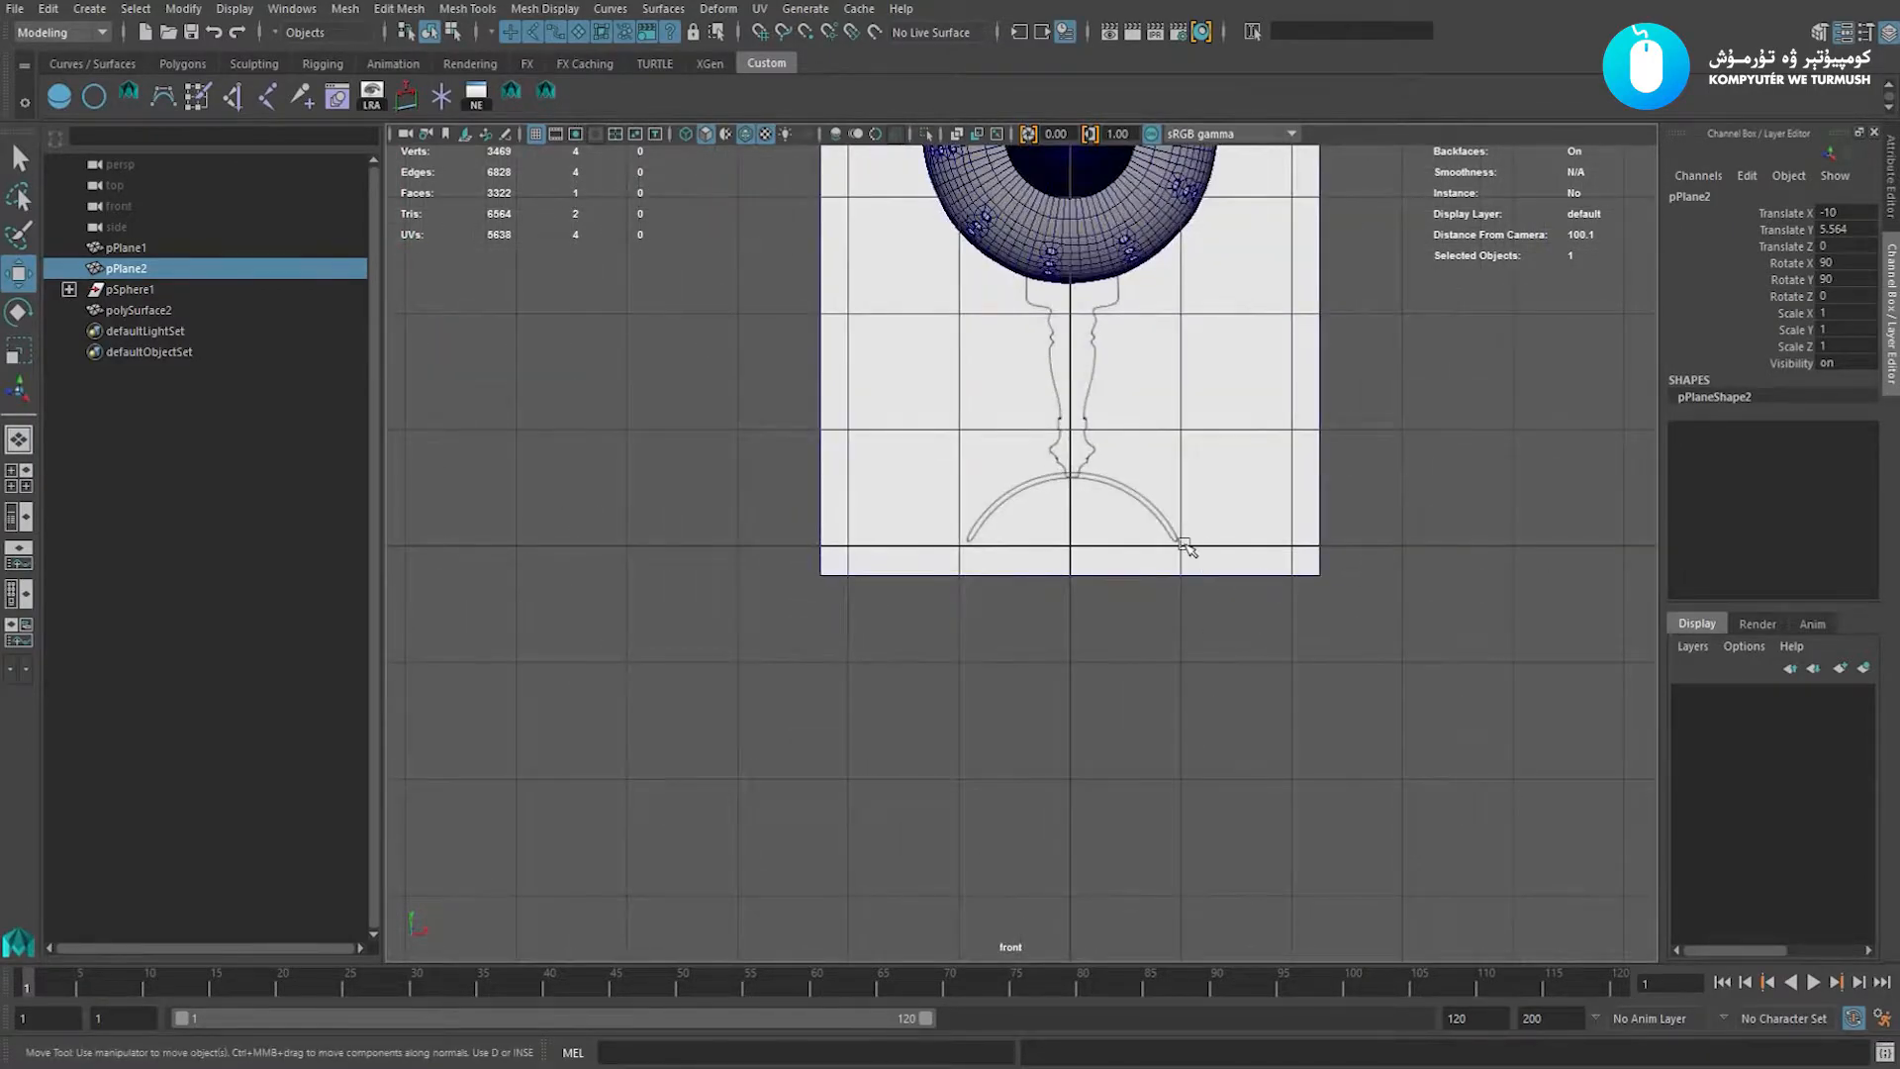
alt+right_drag(1024, 552, 945, 573)
key(space)
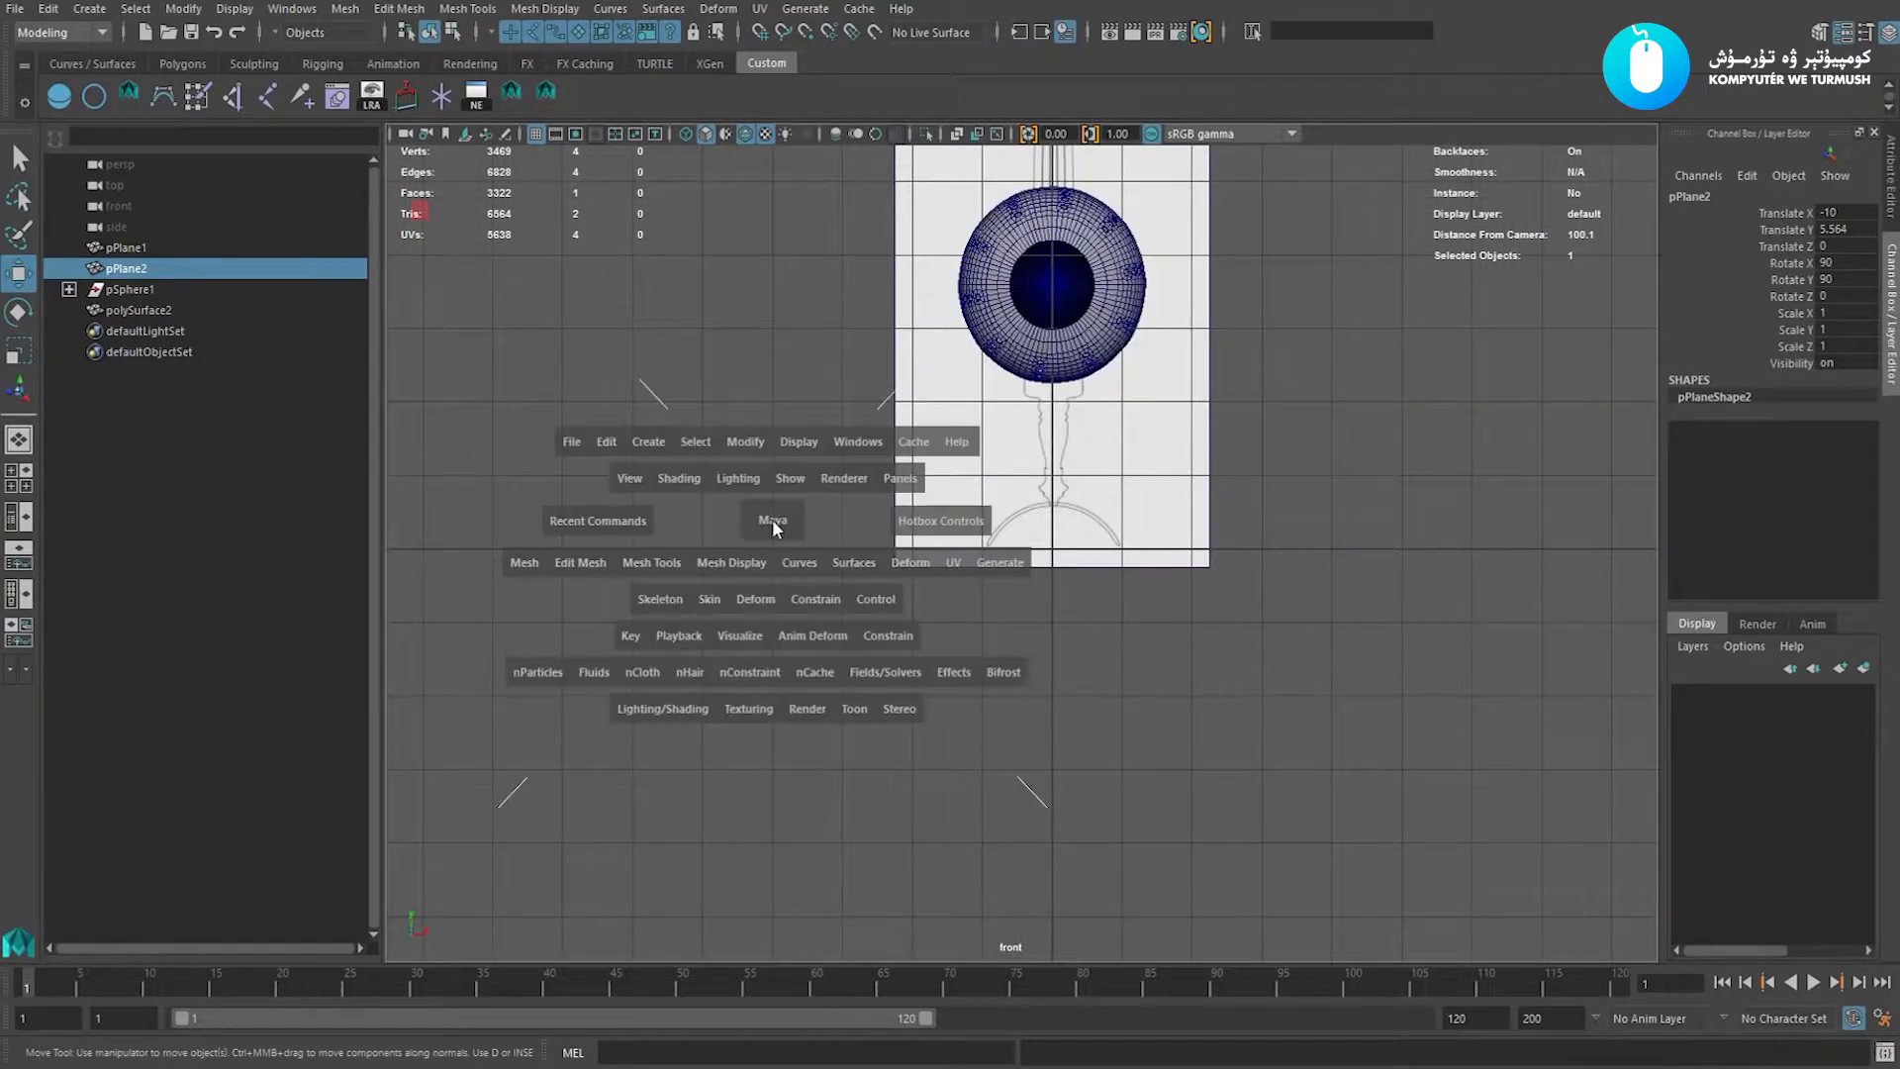
drag(774, 520, 881, 522)
alt+middle_drag(972, 523, 984, 505)
alt+right_drag(987, 507, 1143, 570)
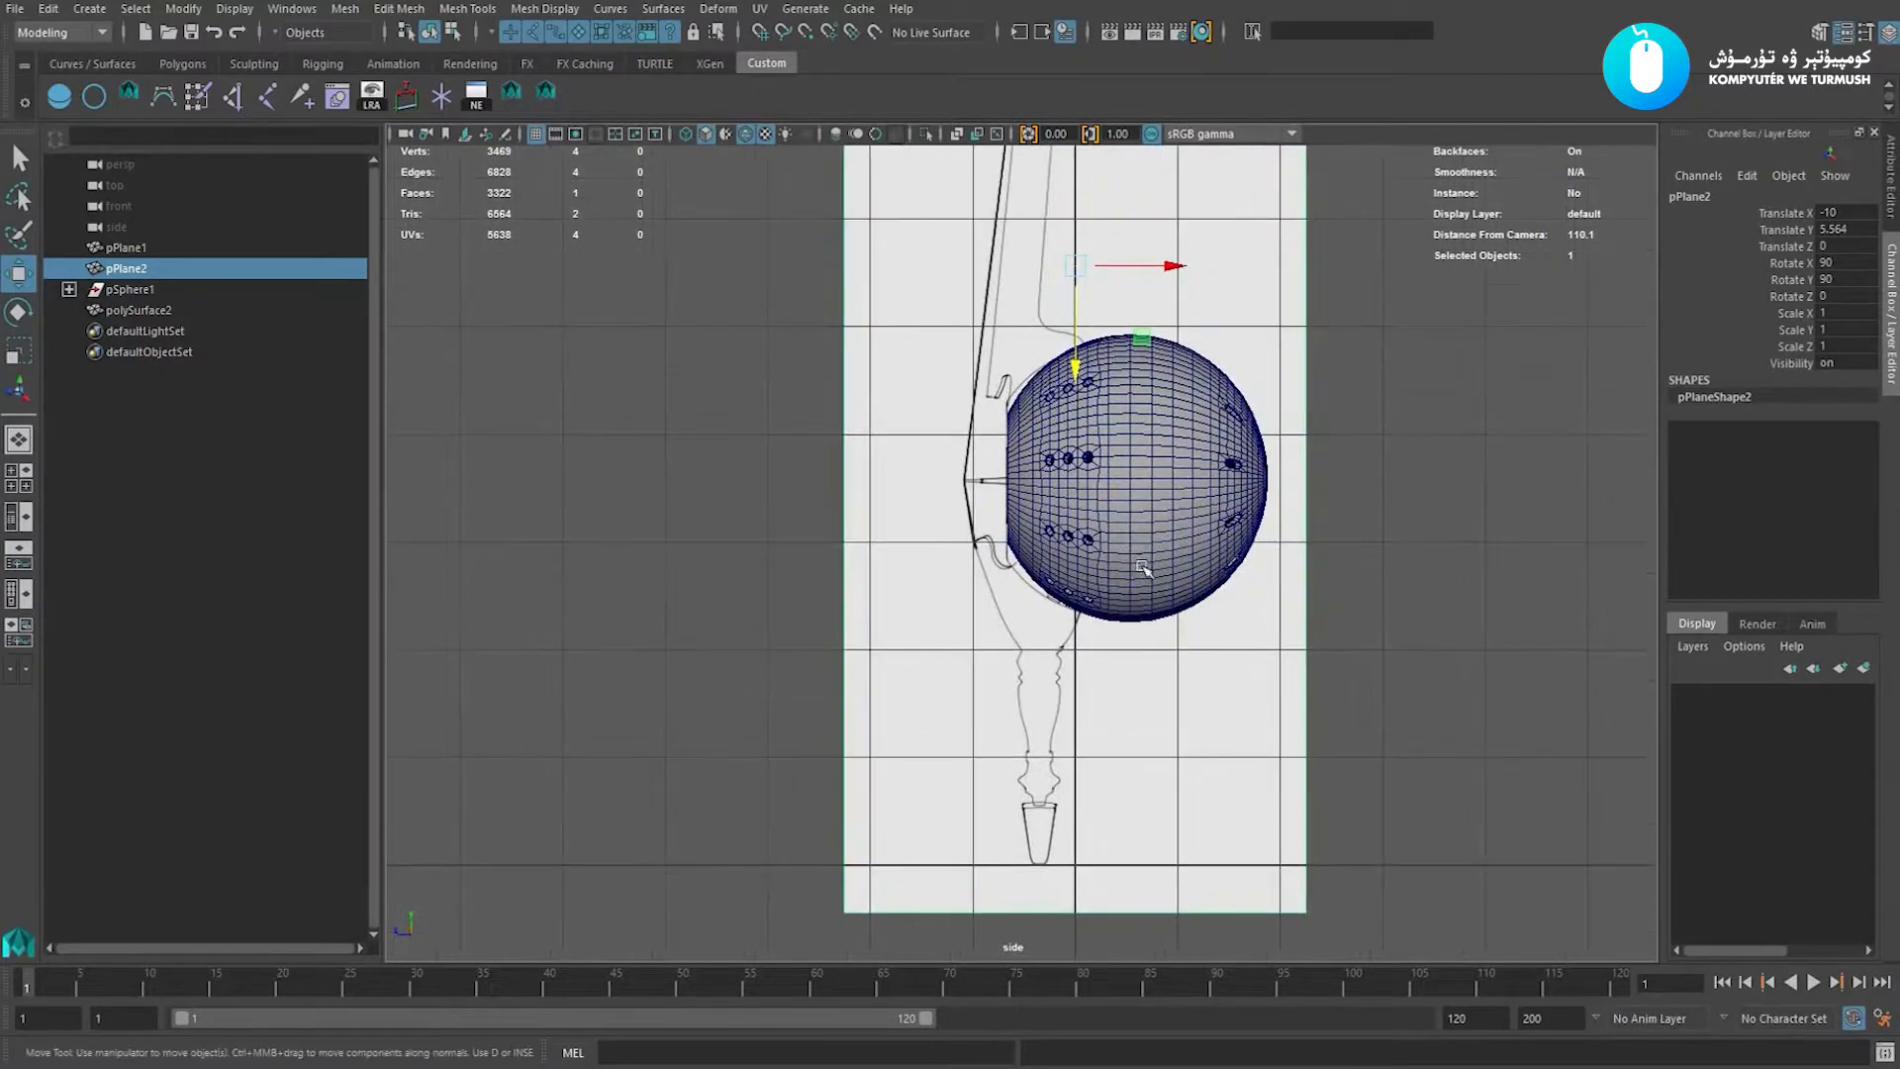
alt+middle_drag(1103, 514, 1111, 526)
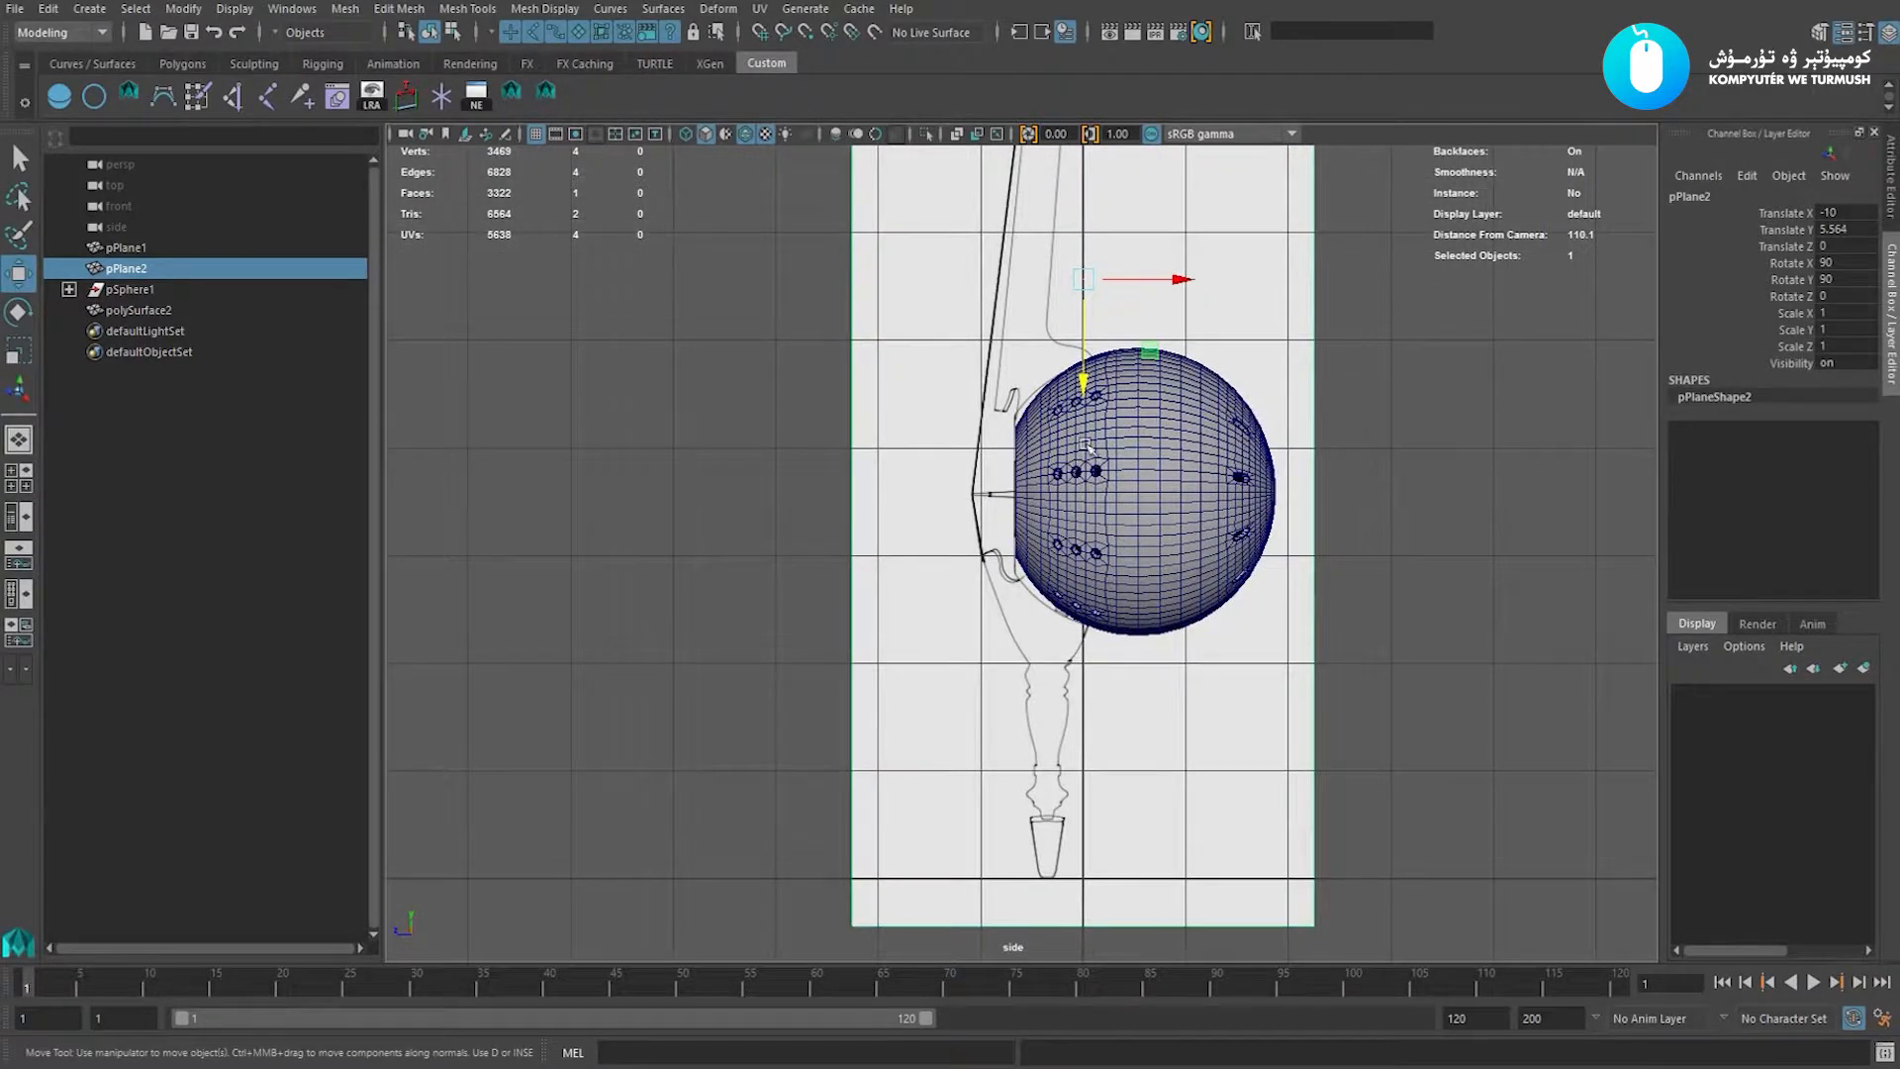
drag(1086, 382, 1087, 384)
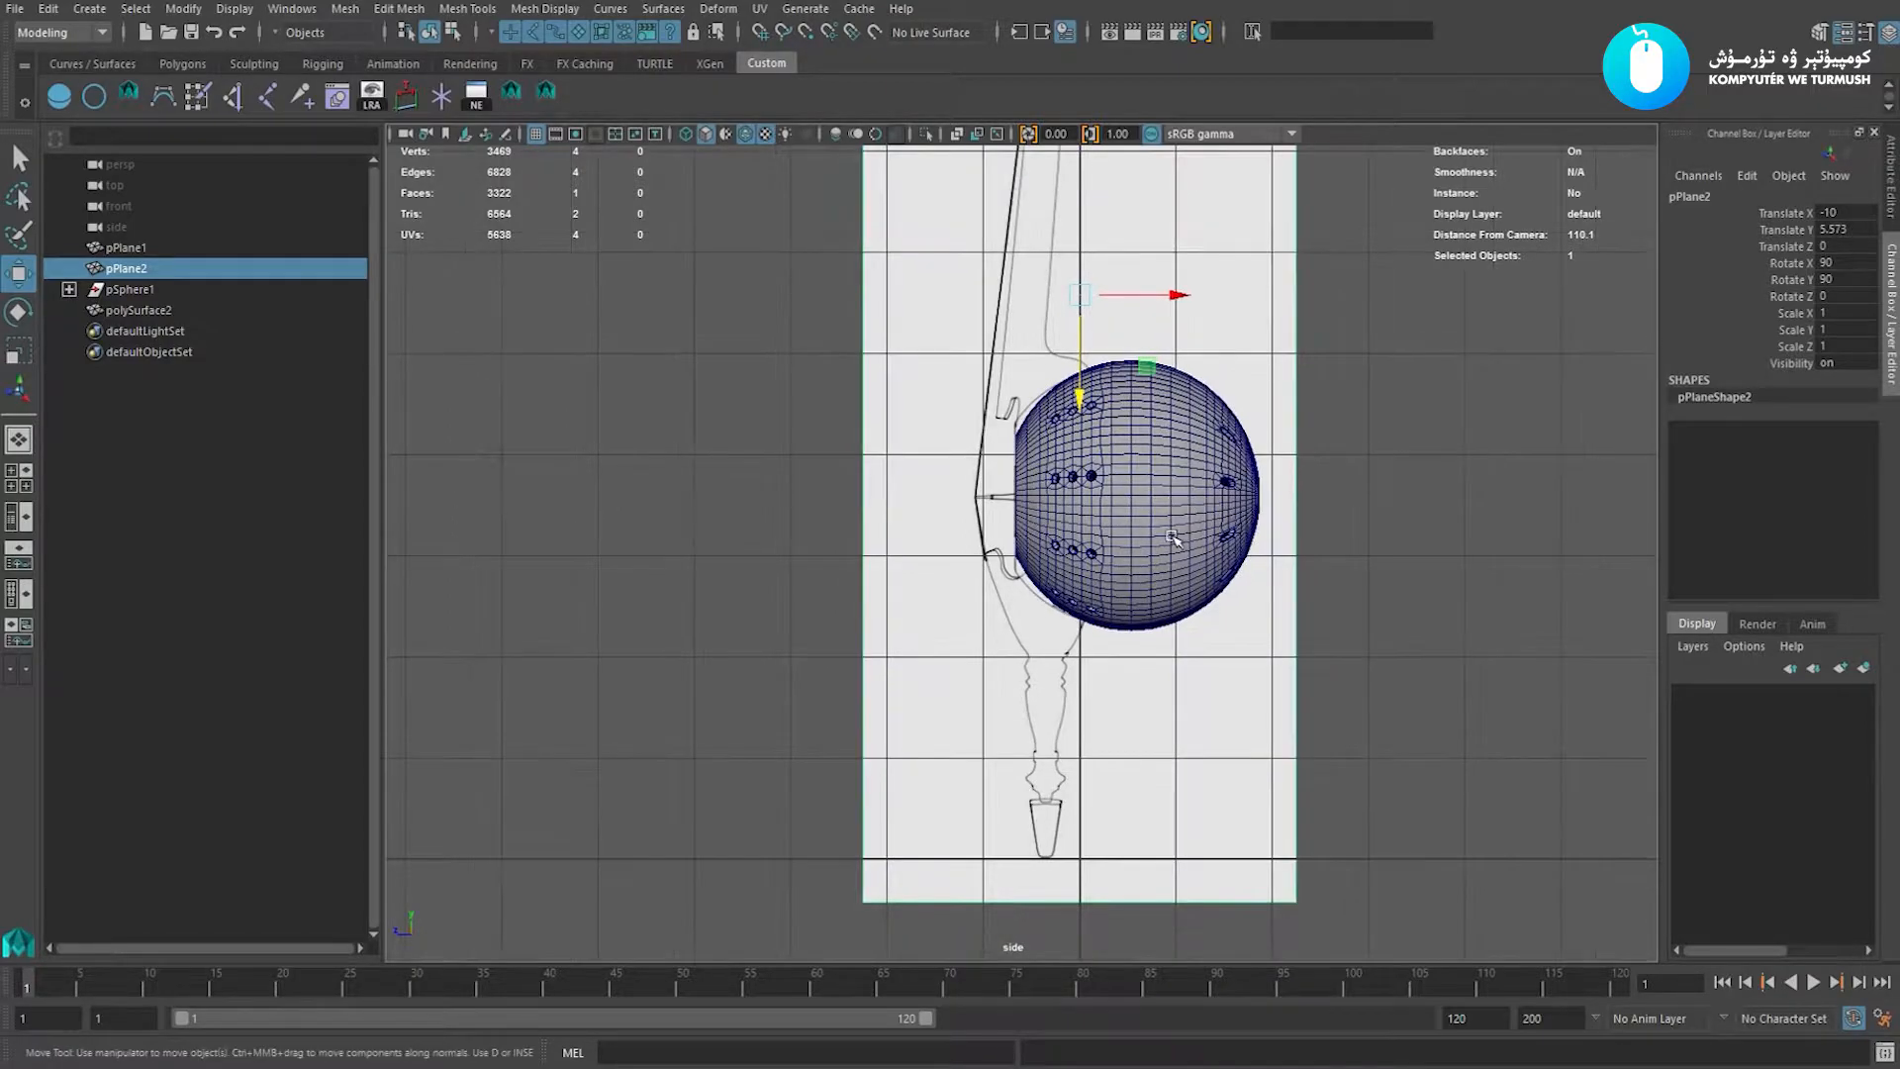
Move the sphere mesh polySurface2 toward the strings in the side view to a Translate Z of -0.319.
click(1031, 555)
scroll(1048, 598, up, 3)
scroll(1108, 577, up, 1)
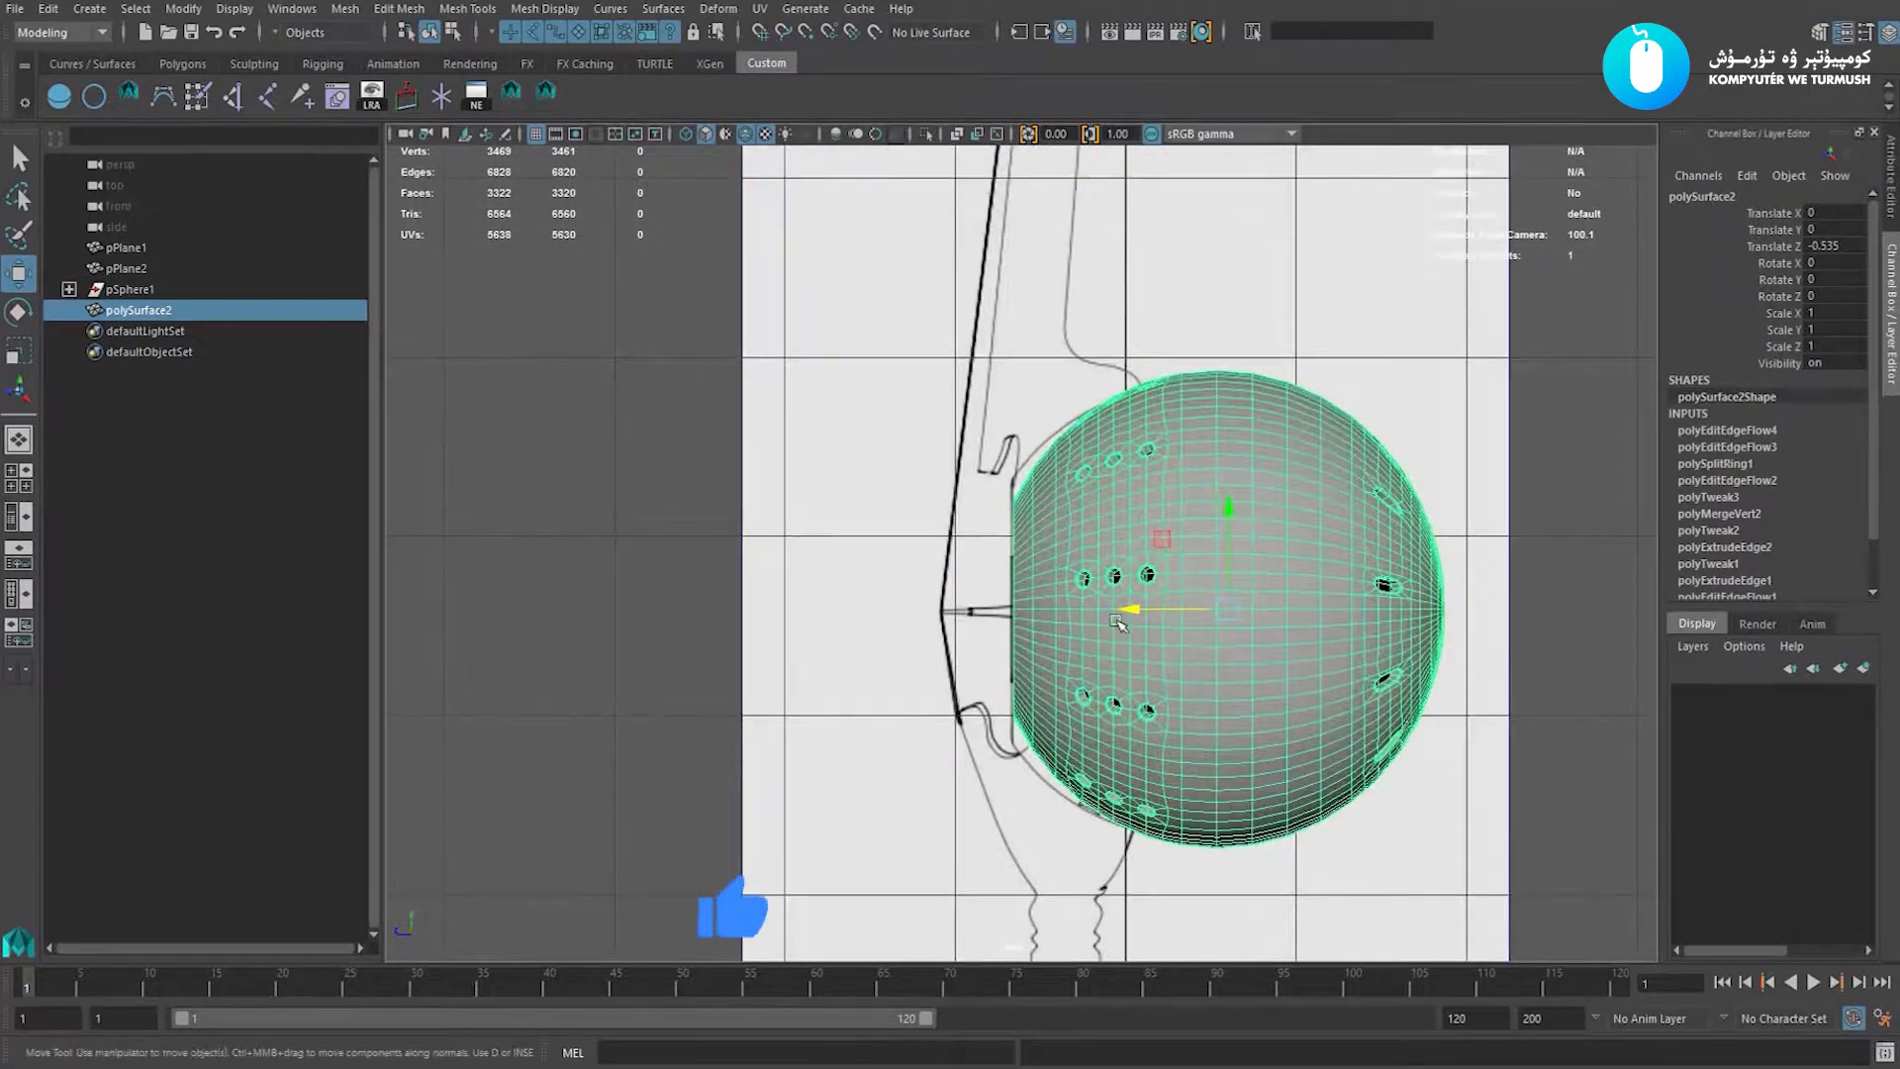
drag(1130, 611, 1092, 657)
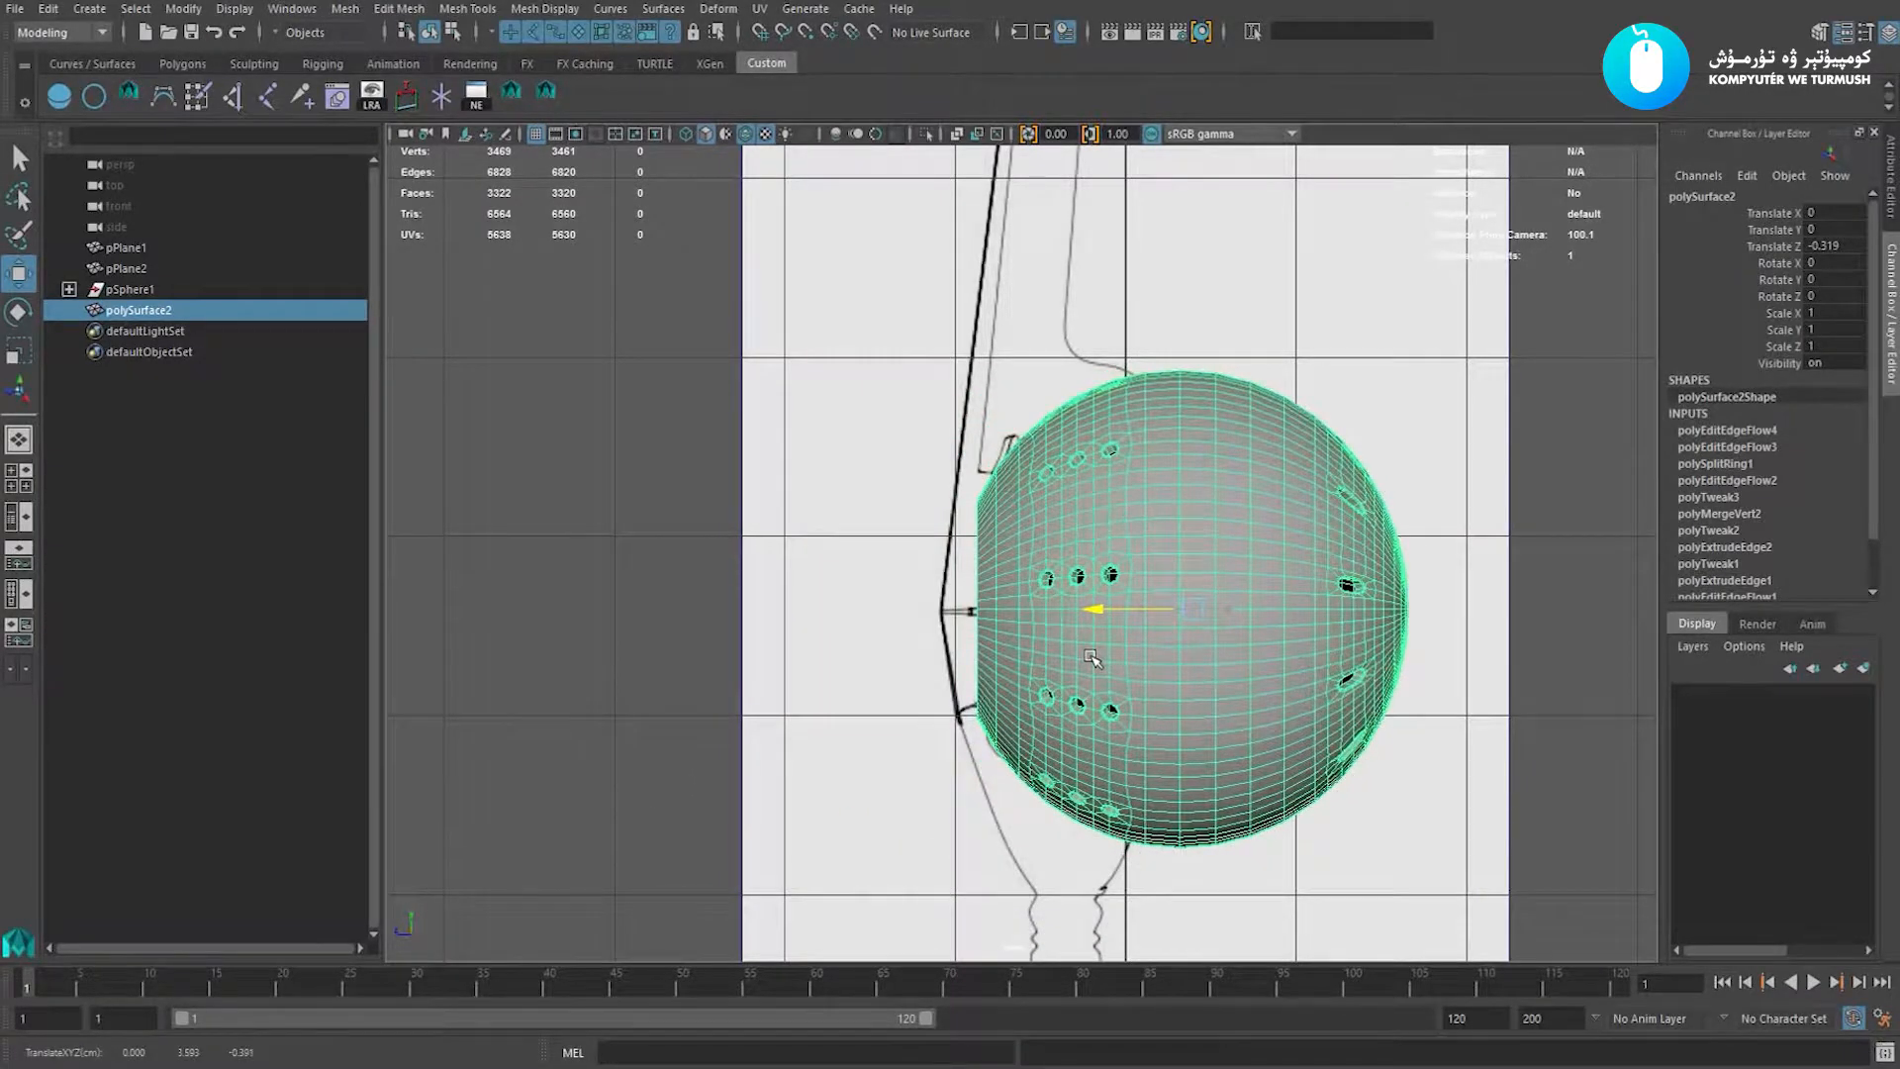
scroll(1092, 658, down, 4)
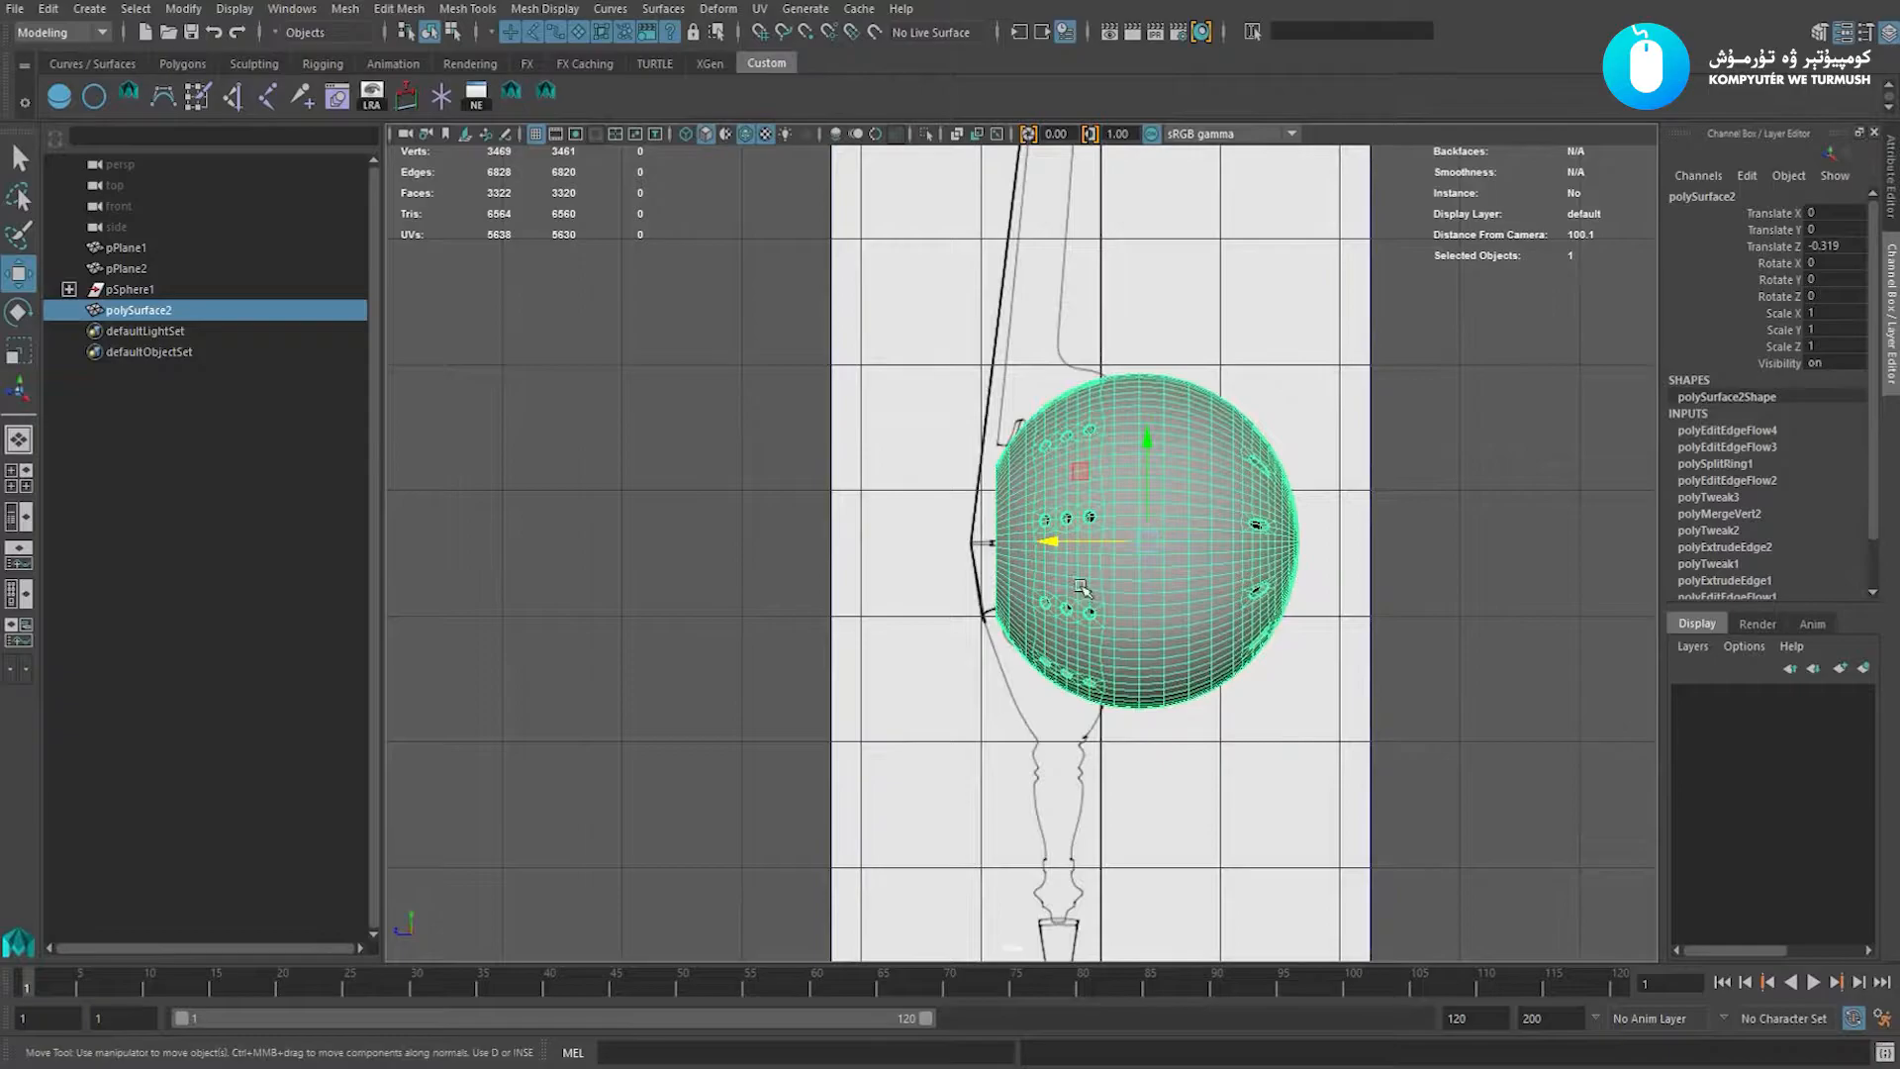
scroll(1089, 592, up, 1)
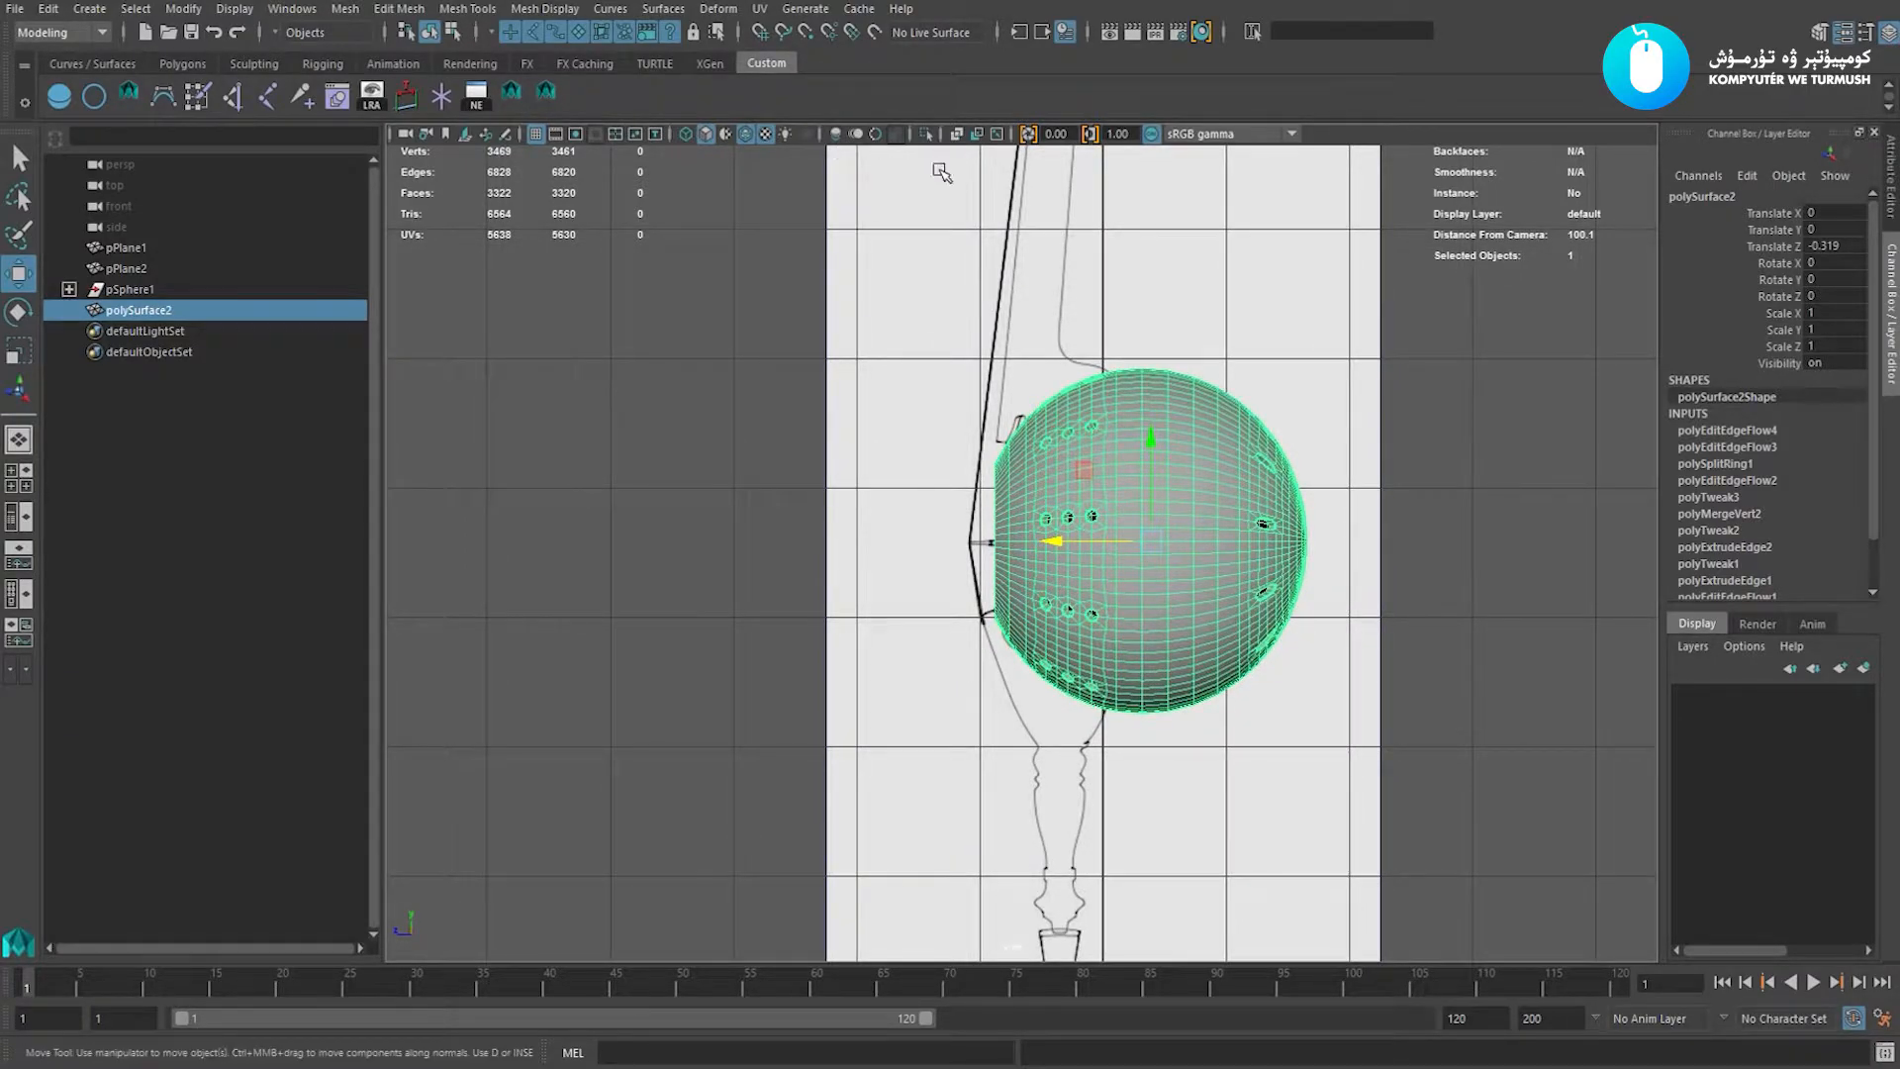
Turn on X-ray display and fit the sphere to the side drawing at a Translate Z of -0.342.
click(958, 135)
click(958, 134)
click(958, 135)
scroll(1000, 436, up, 1)
scroll(1054, 567, up, 1)
drag(1072, 537, 1110, 660)
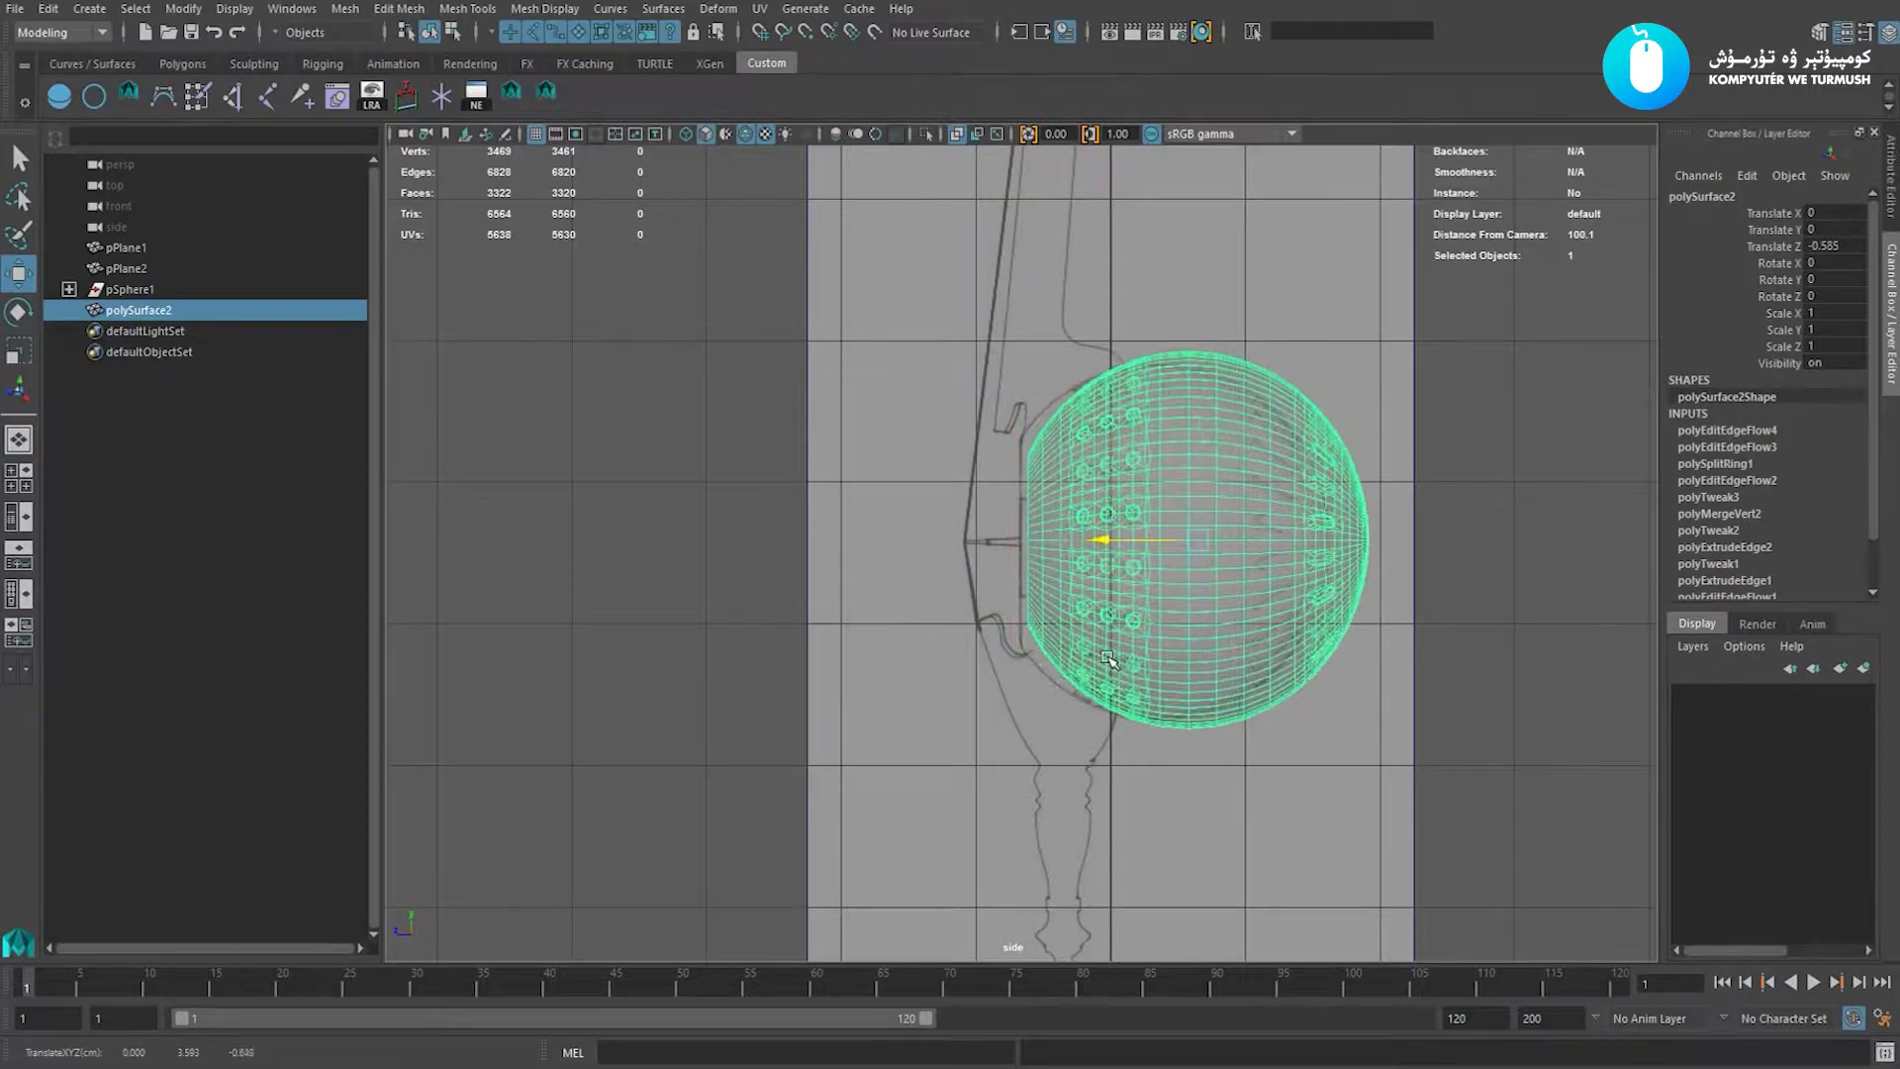
mouse_move(1093, 655)
middle_down()
mouse_move(920, 642)
mouse_move(1078, 639)
middle_up()
scroll(1079, 637, down, 5)
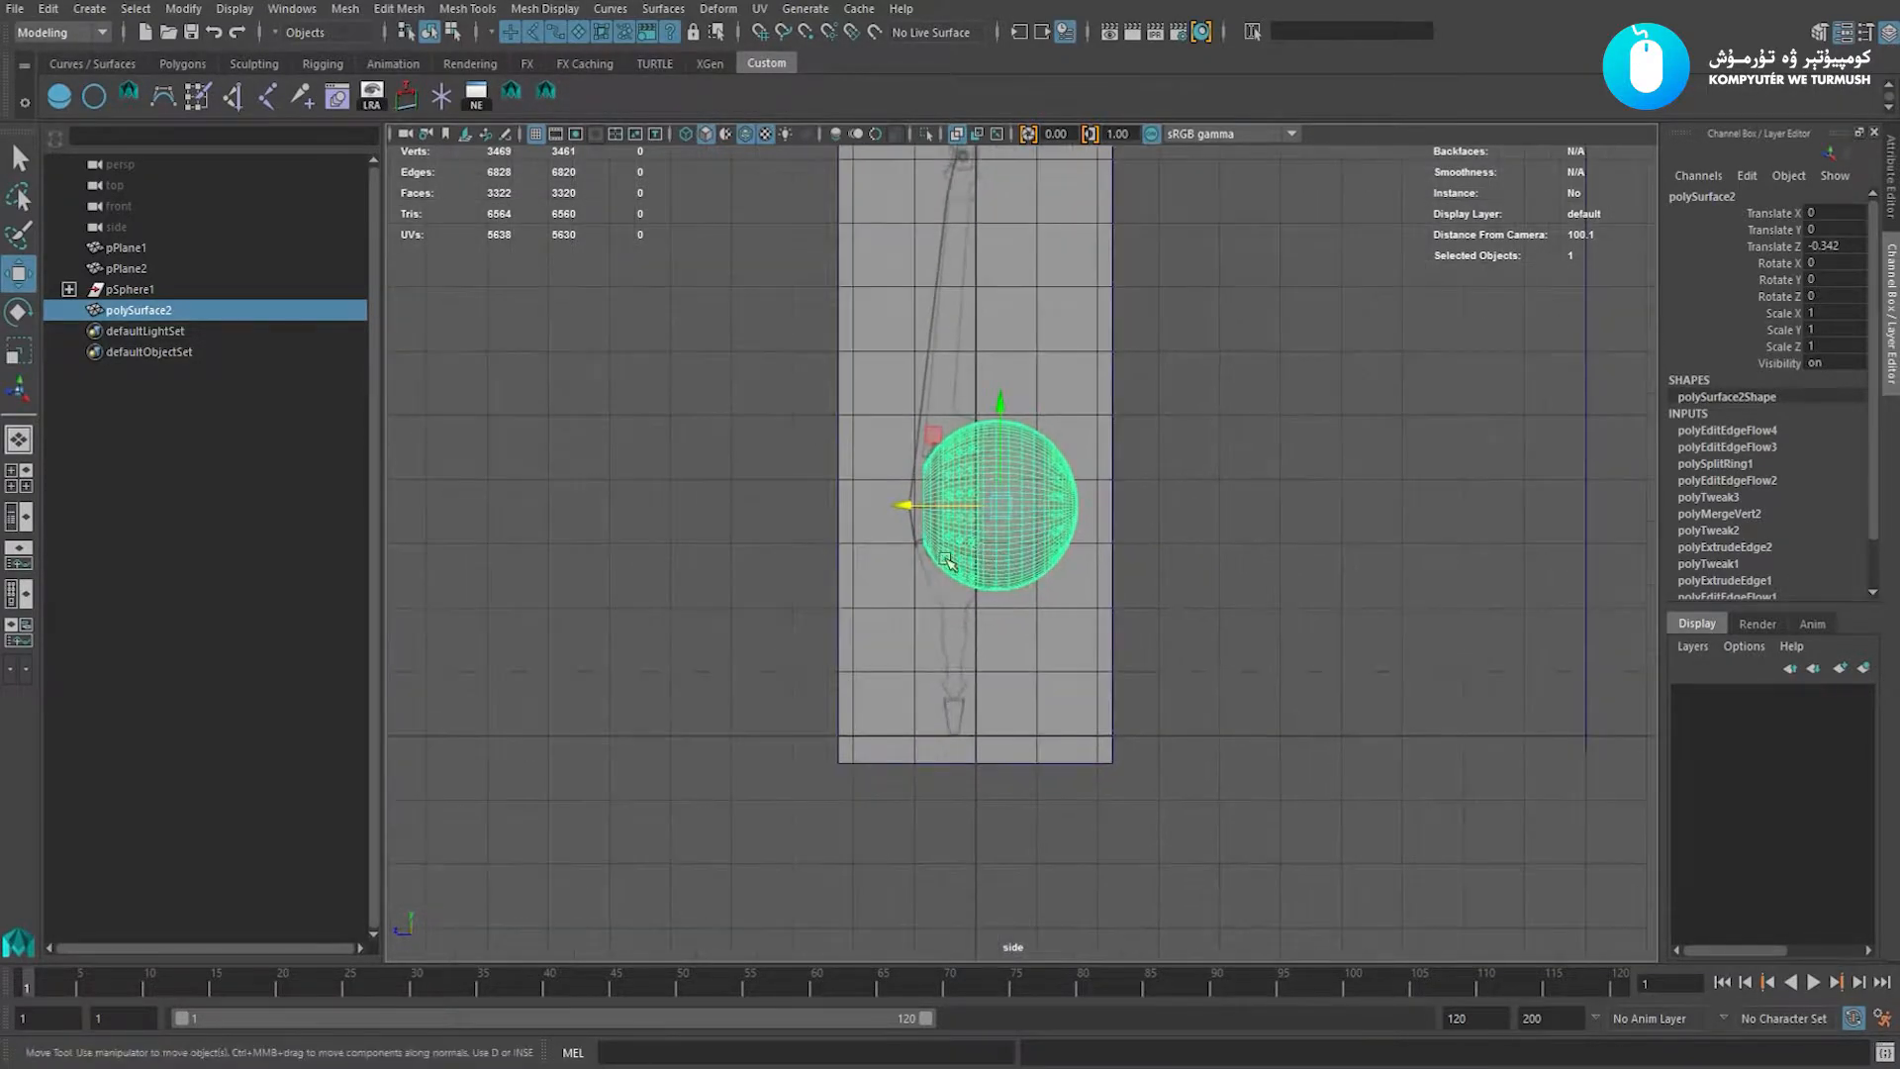
Inspect the sphere's alignment with both reference planes in the front, side and perspective views.
alt+drag(1167, 594, 1281, 518)
key(space)
alt+middle_drag(1119, 556, 1094, 526)
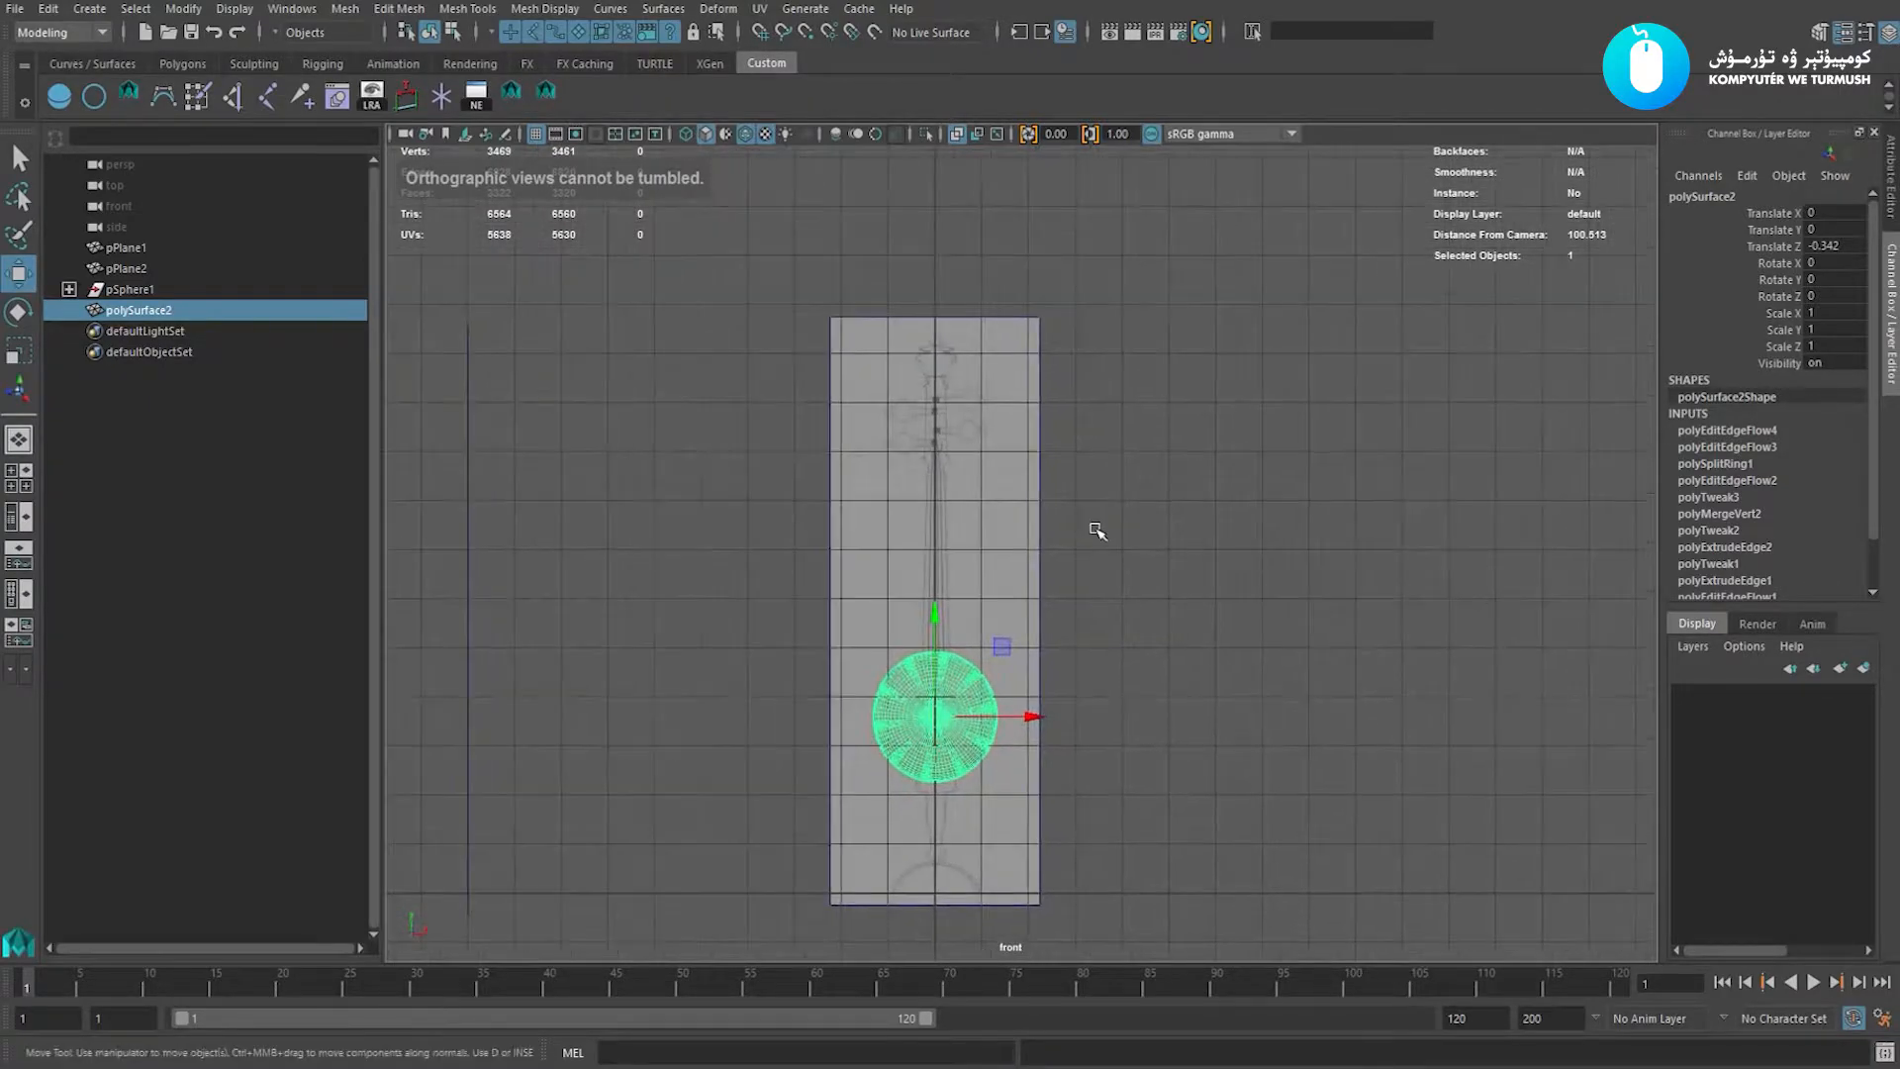
key(space)
drag(960, 489, 1213, 481)
scroll(1249, 480, down, 3)
alt+middle_drag(1106, 253, 1132, 465)
key(space)
drag(1133, 451, 1187, 577)
key(space)
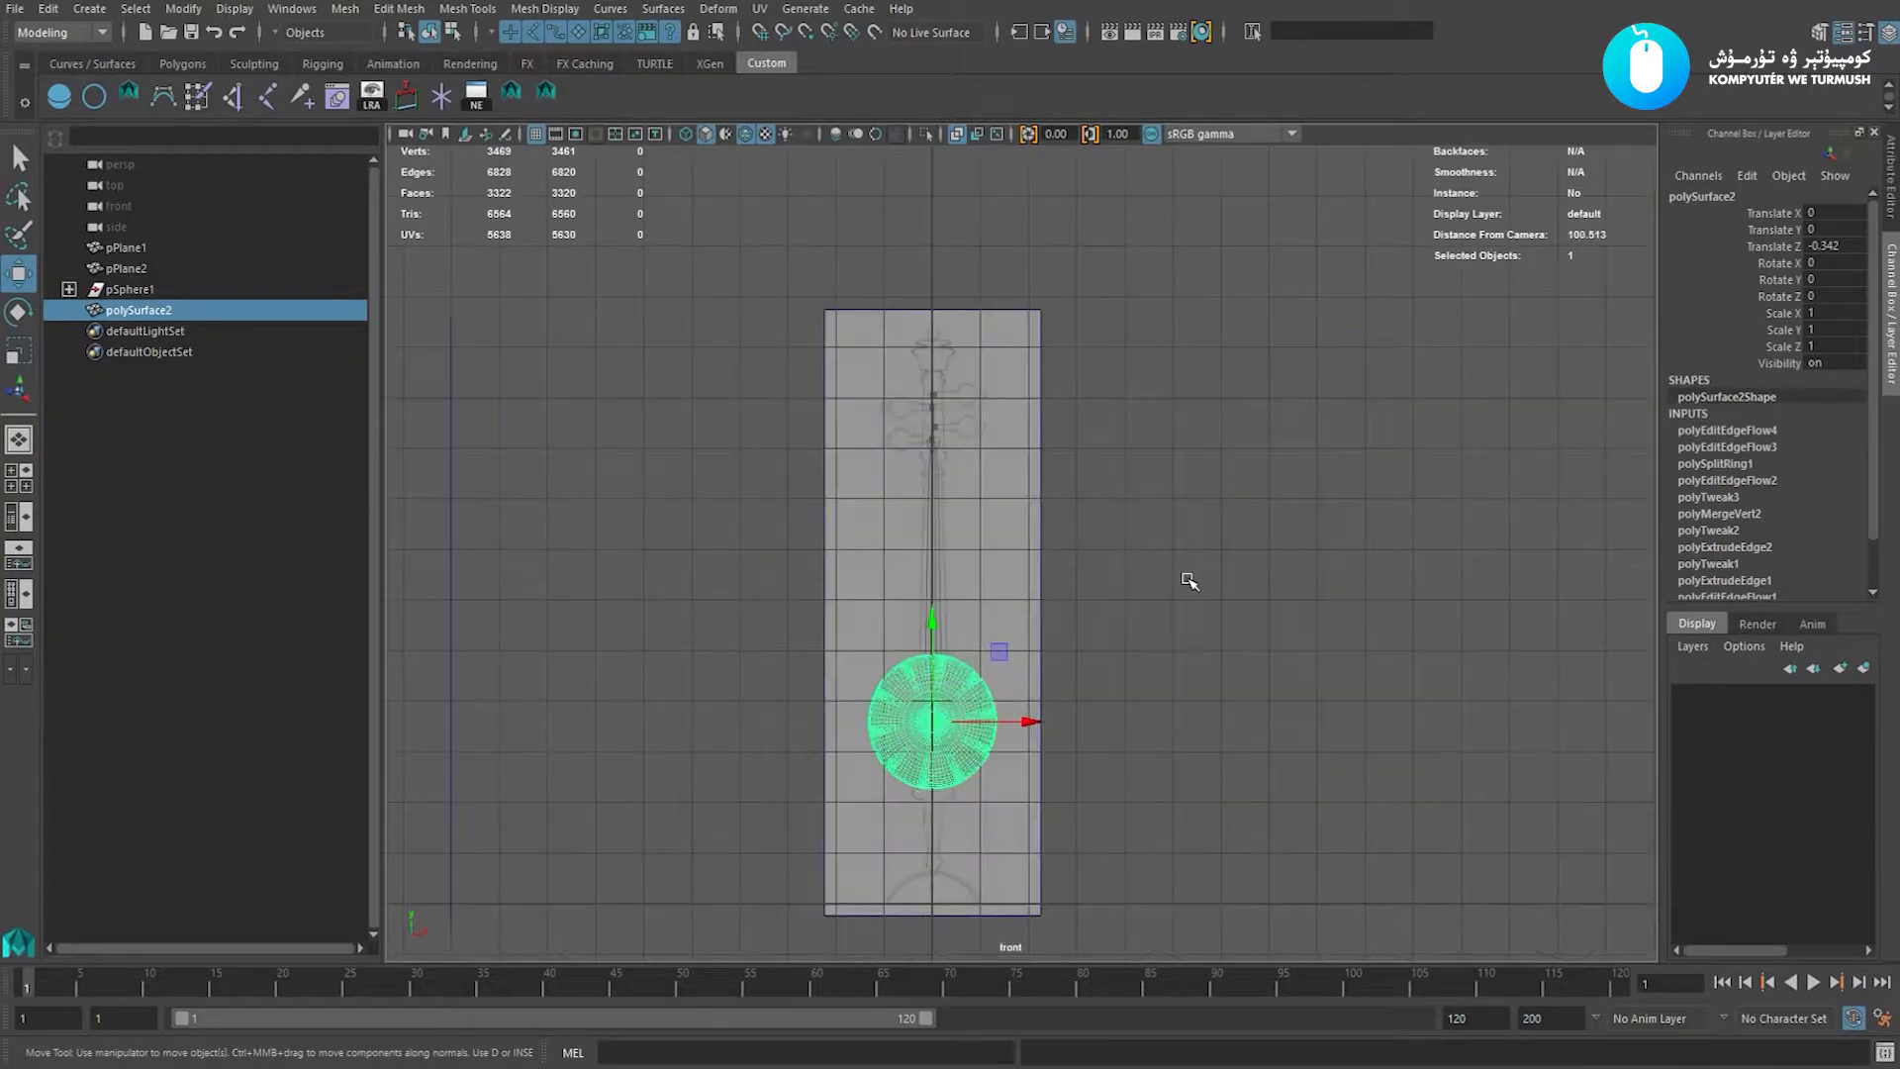
key(space)
drag(1136, 455, 1145, 539)
scroll(1090, 465, up, 2)
scroll(1104, 469, up, 2)
alt+drag(1108, 465, 1156, 457)
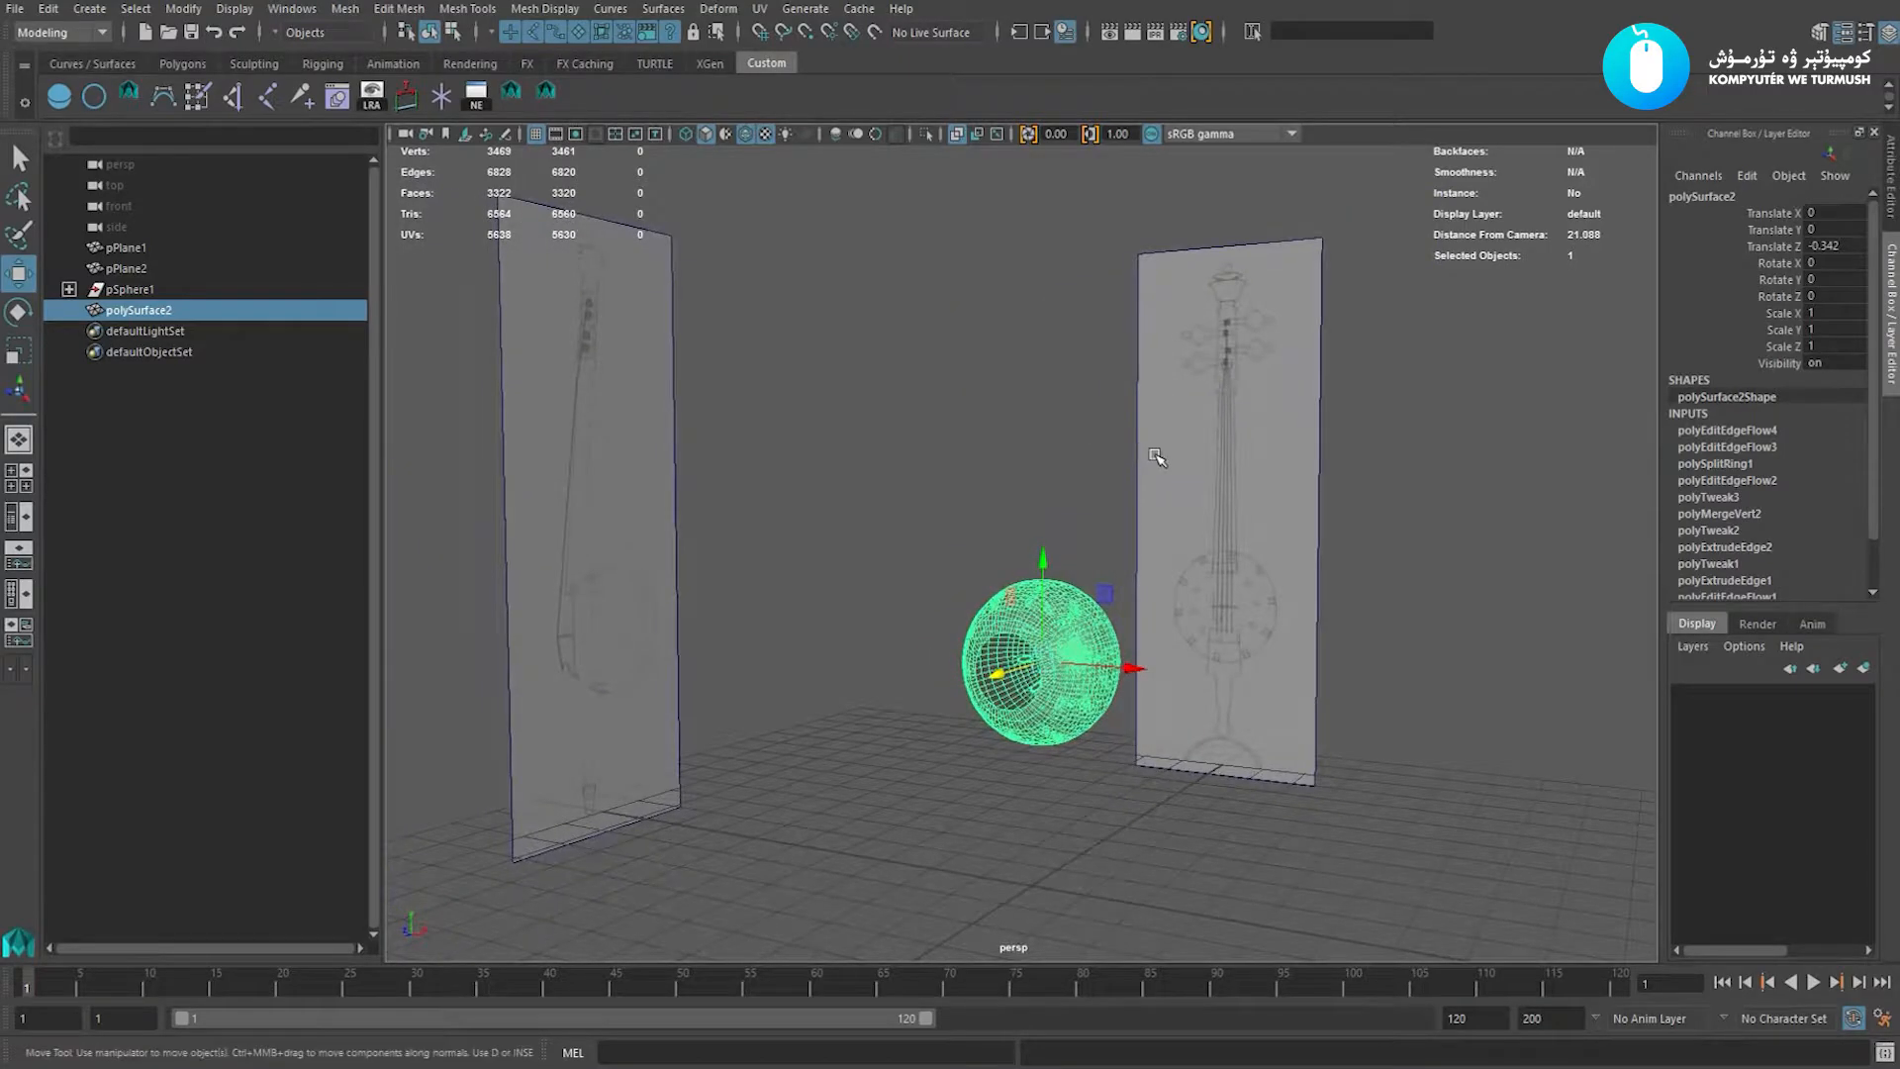
drag(724, 420, 1431, 369)
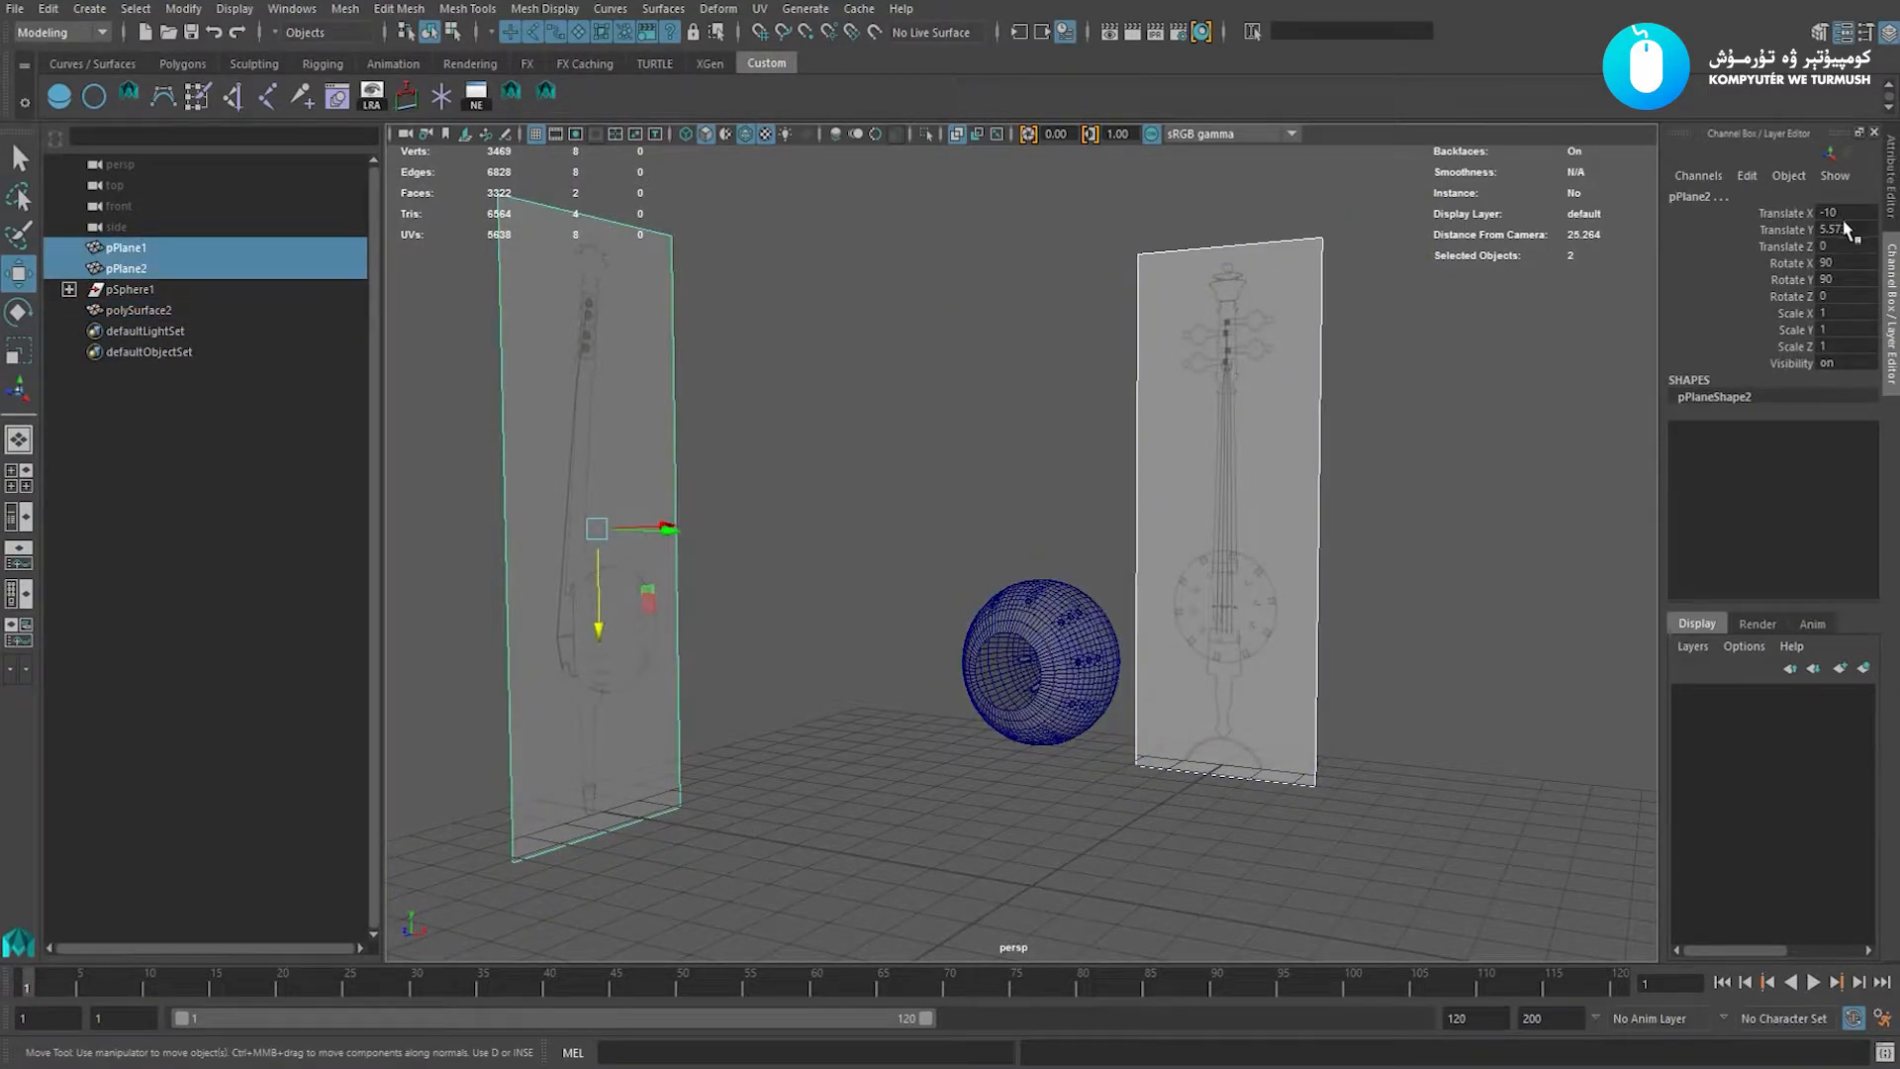
key(Return)
key(ctrl+z)
alt+drag(1286, 450, 843, 441)
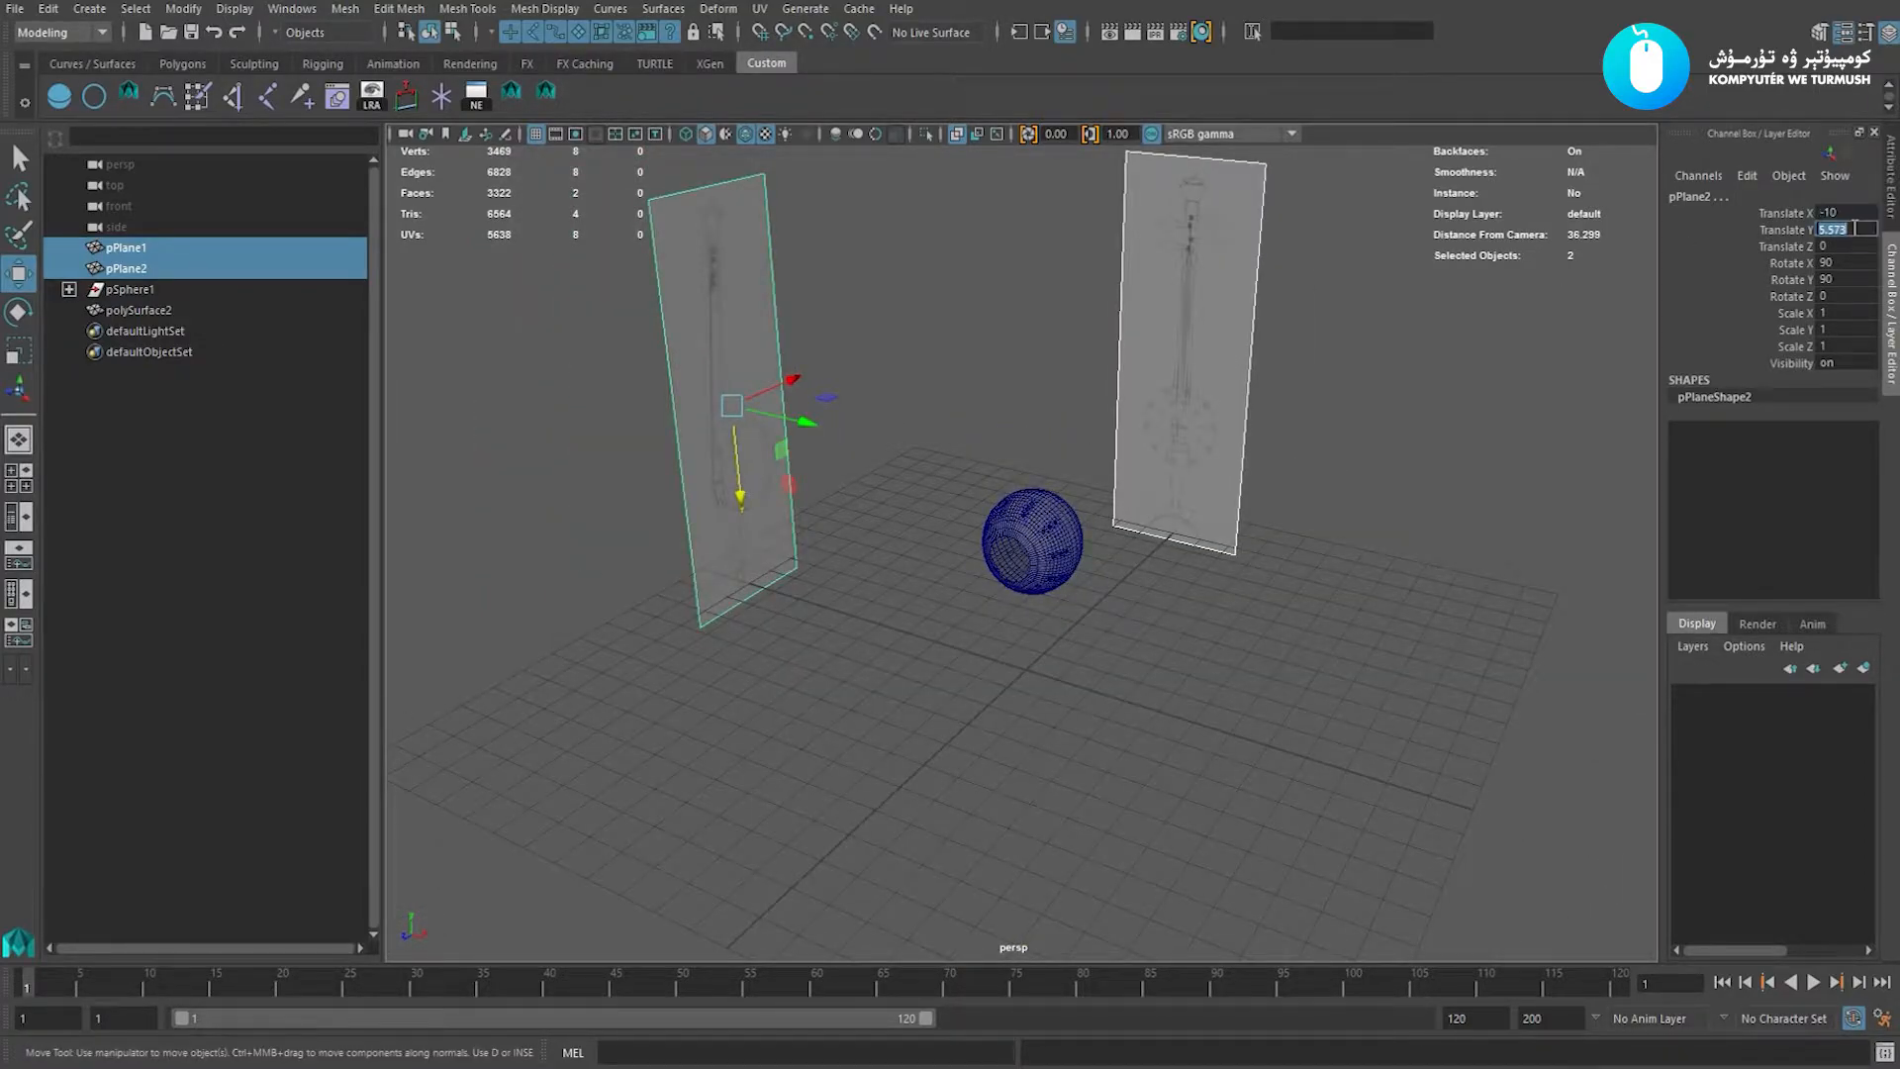
click(1294, 368)
Cross both reference planes pPlane1 and pPlane2 at the scene centre by setting their Translate Z and Translate X to 0.
click(1186, 355)
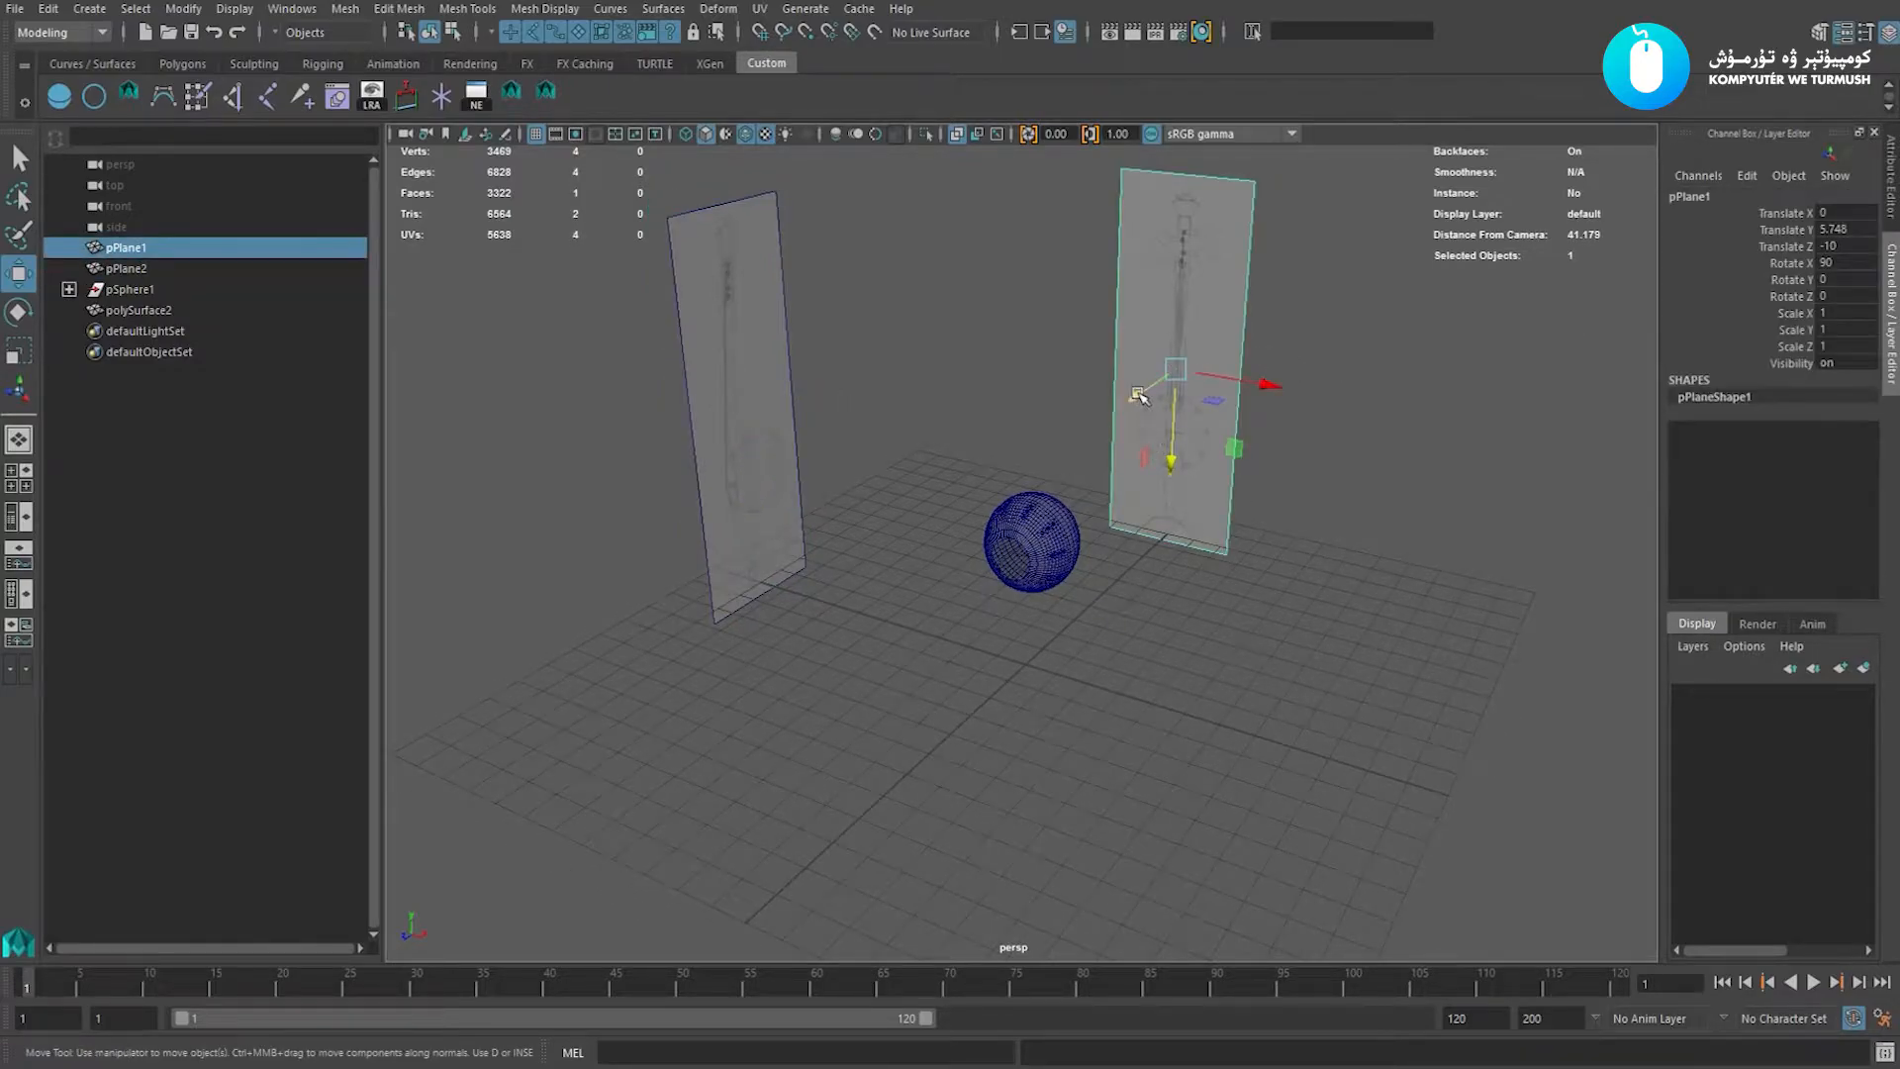
drag(1138, 396, 1096, 428)
key(ctrl+z)
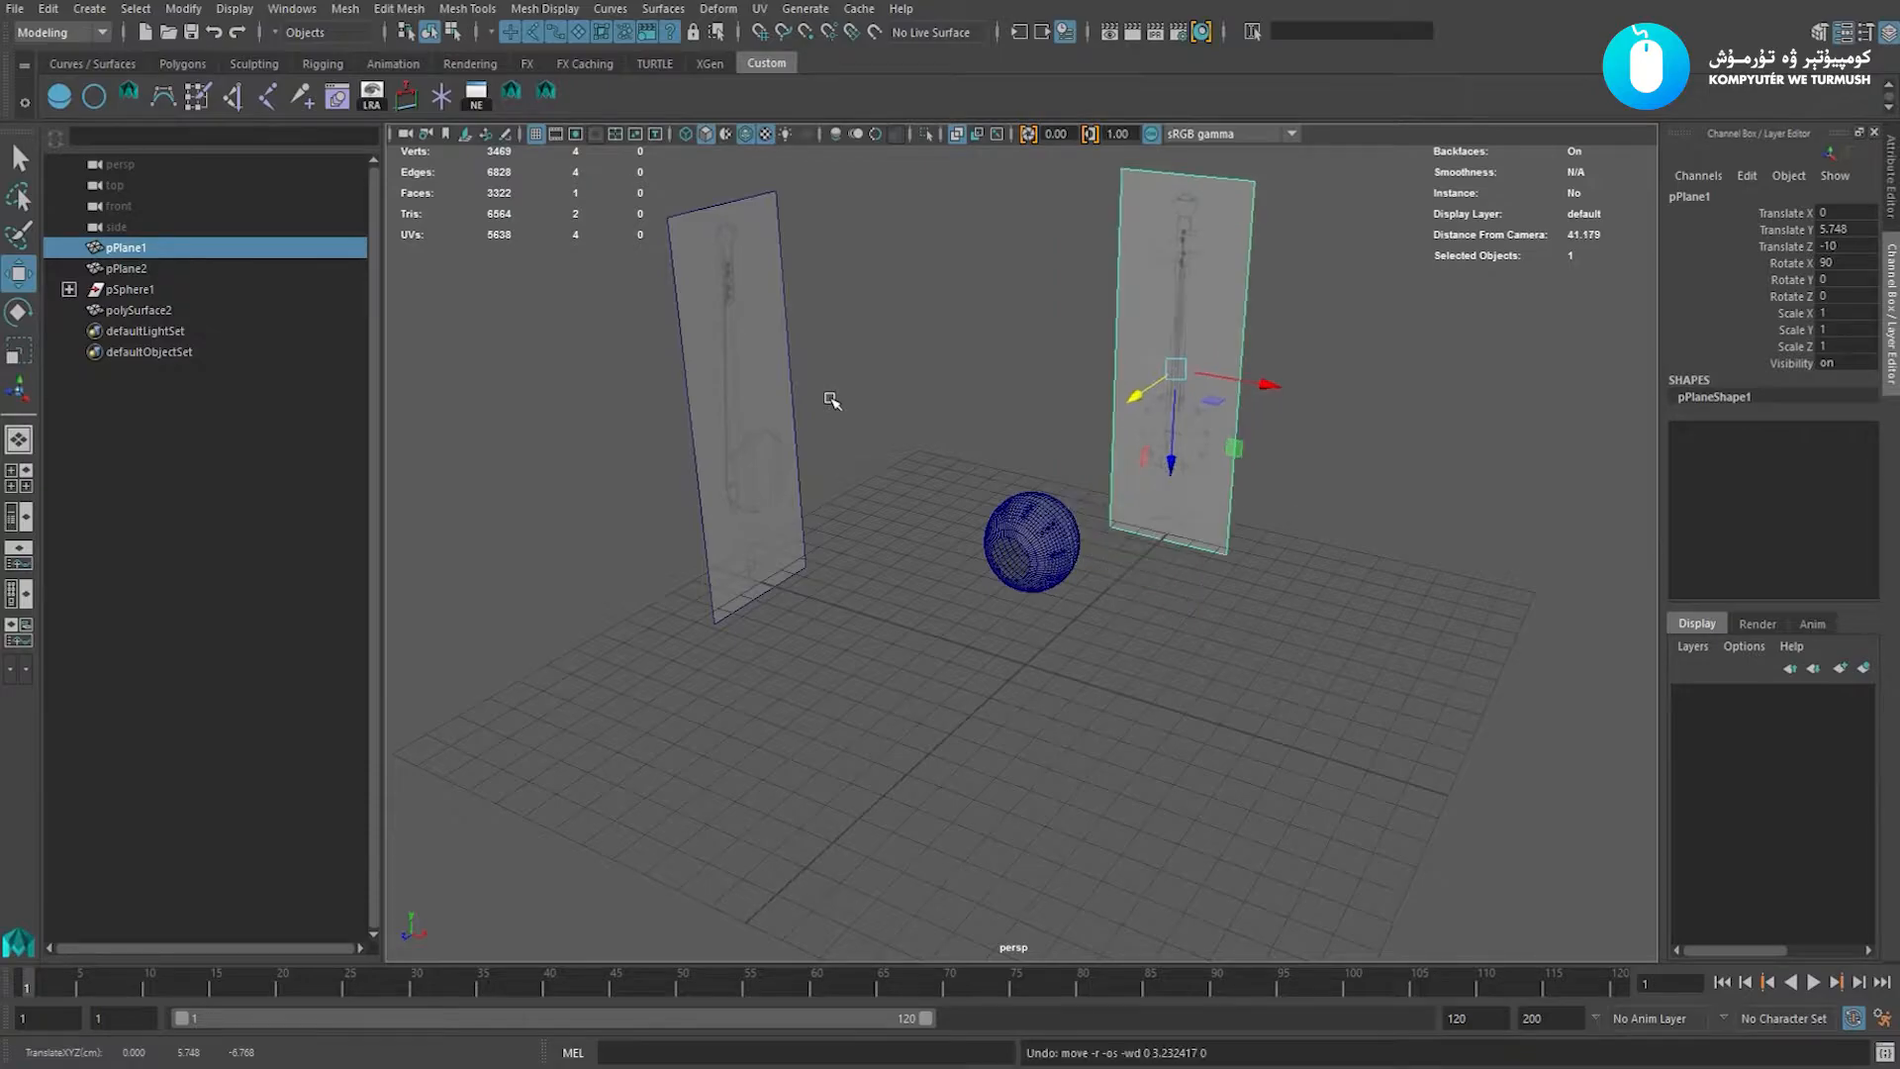
shift+click(778, 400)
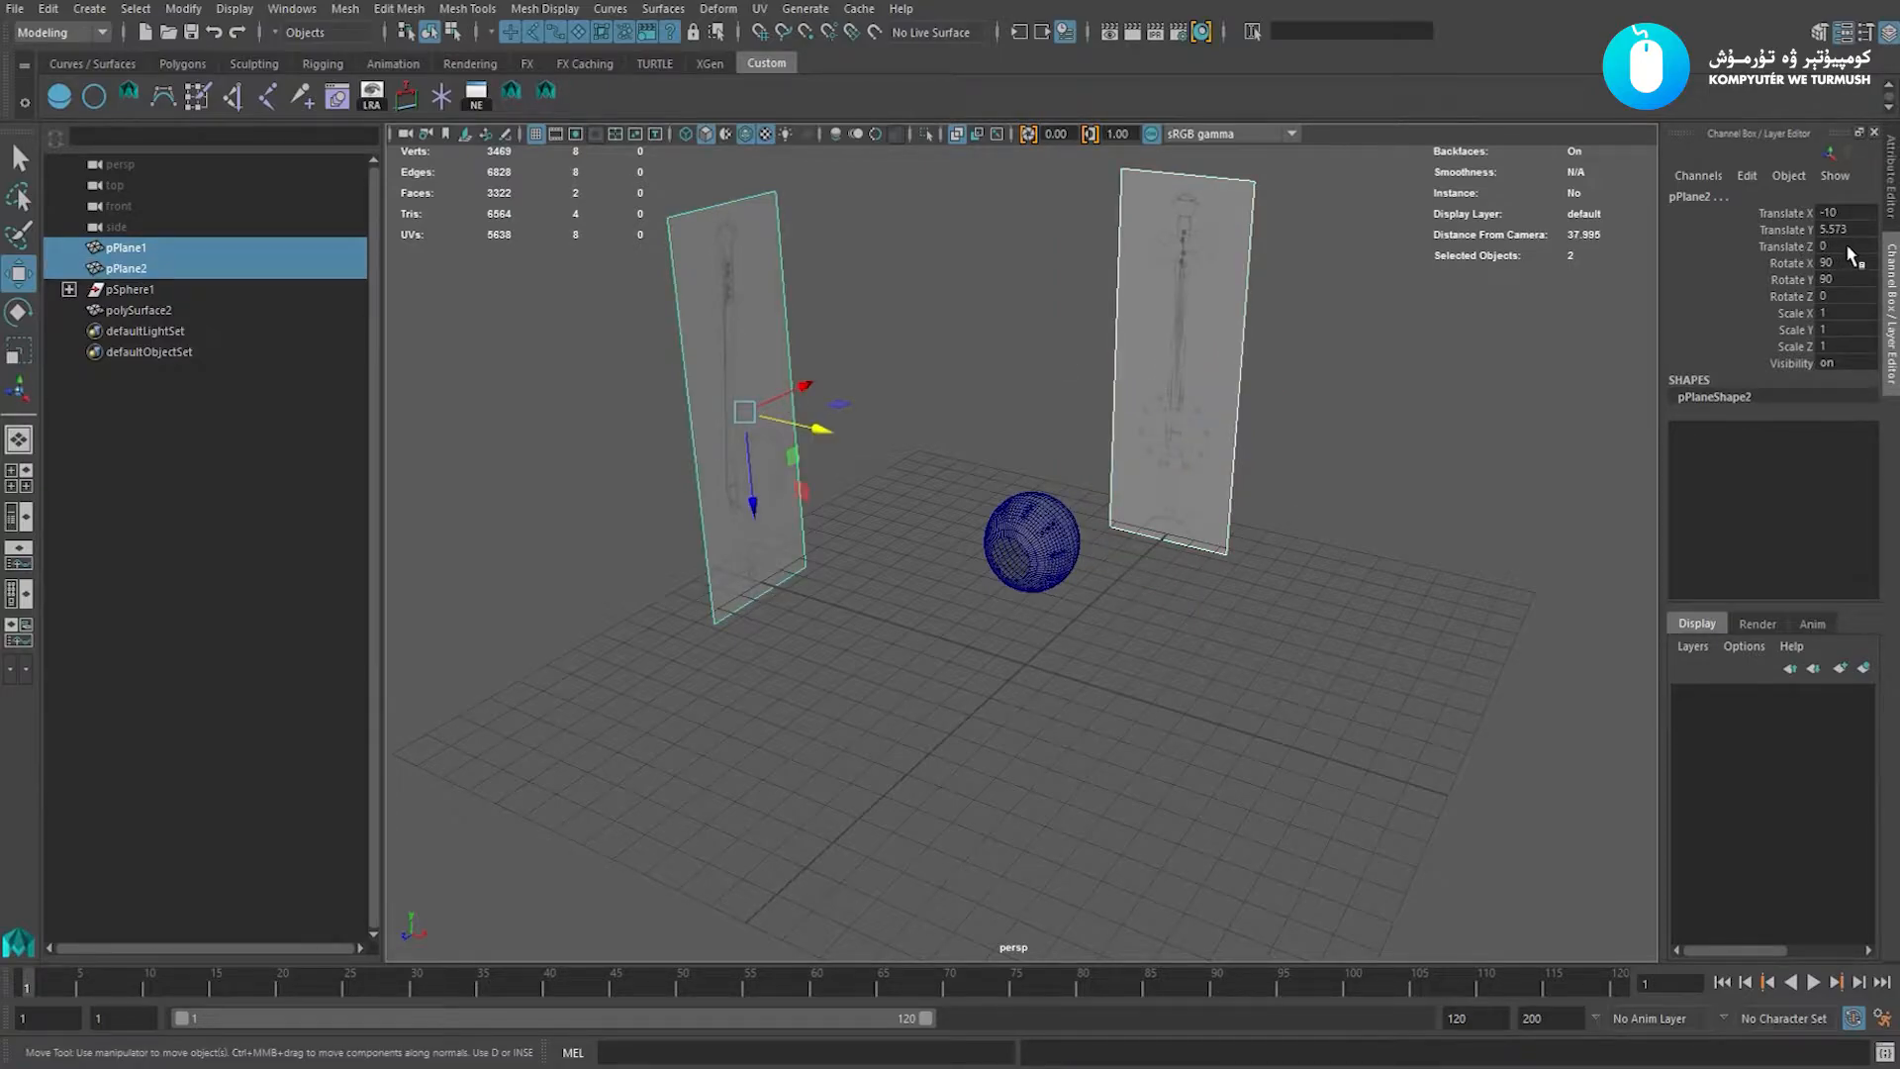
key(Return)
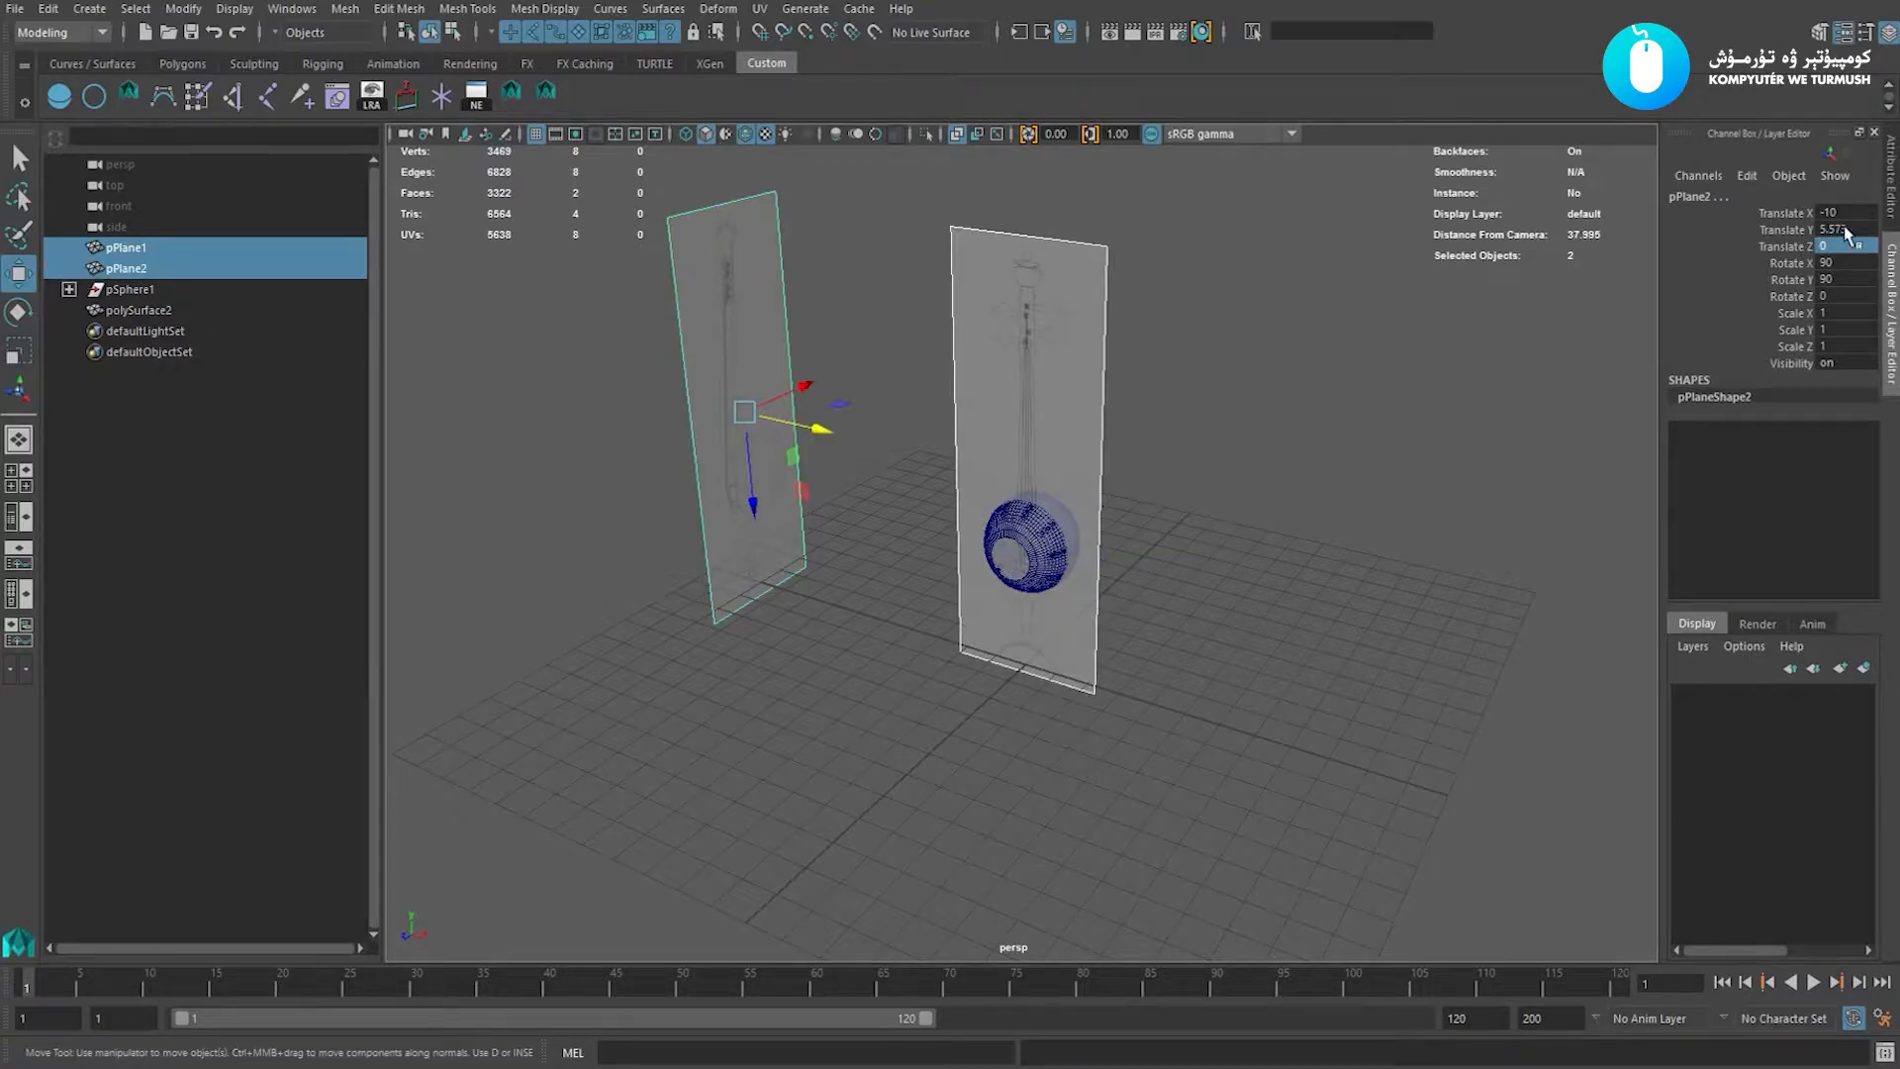
text(0)
key(Return)
click(1396, 422)
scroll(1218, 531, up, 5)
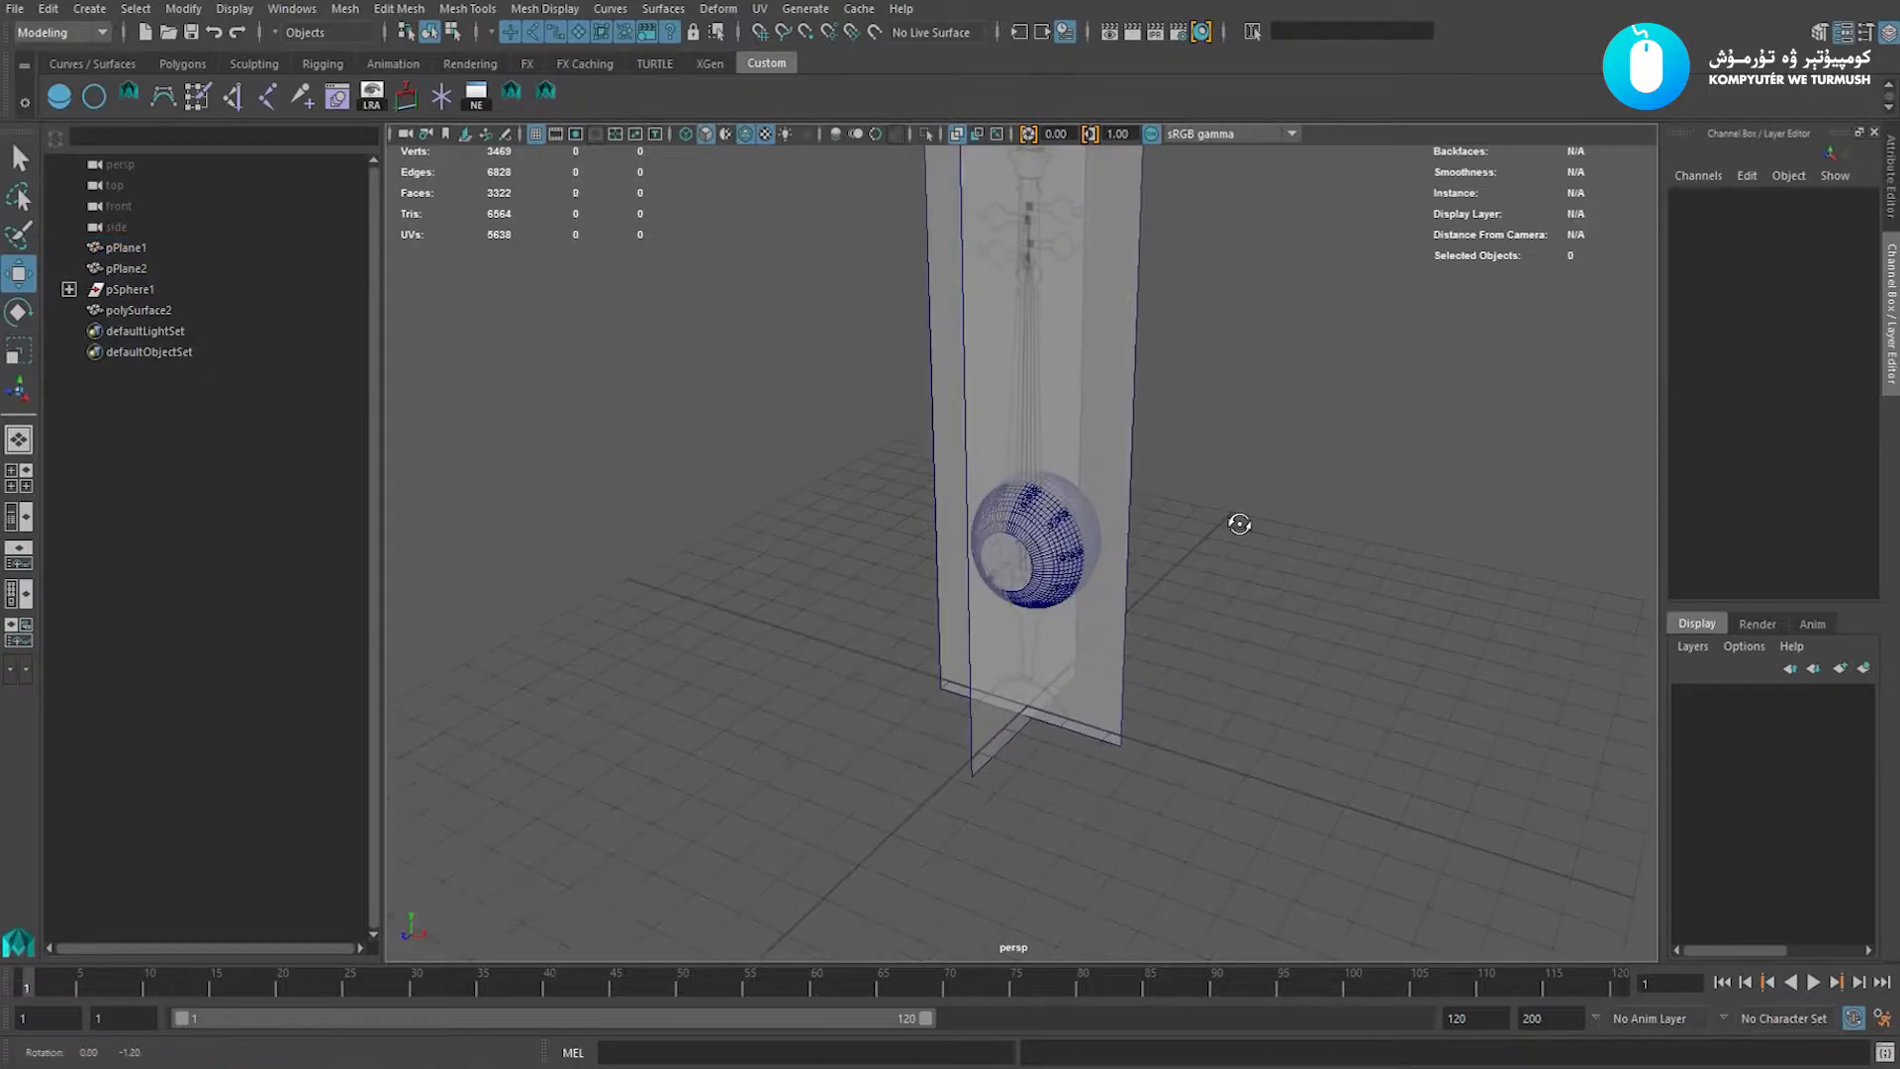
Set the Translate Z of the sphere mesh polySurface2 to 0.
click(1064, 554)
alt+drag(1064, 554, 840, 484)
alt+right_drag(841, 484, 972, 465)
scroll(972, 465, down, 2)
key(space)
click(1832, 246)
text(0)
key(Return)
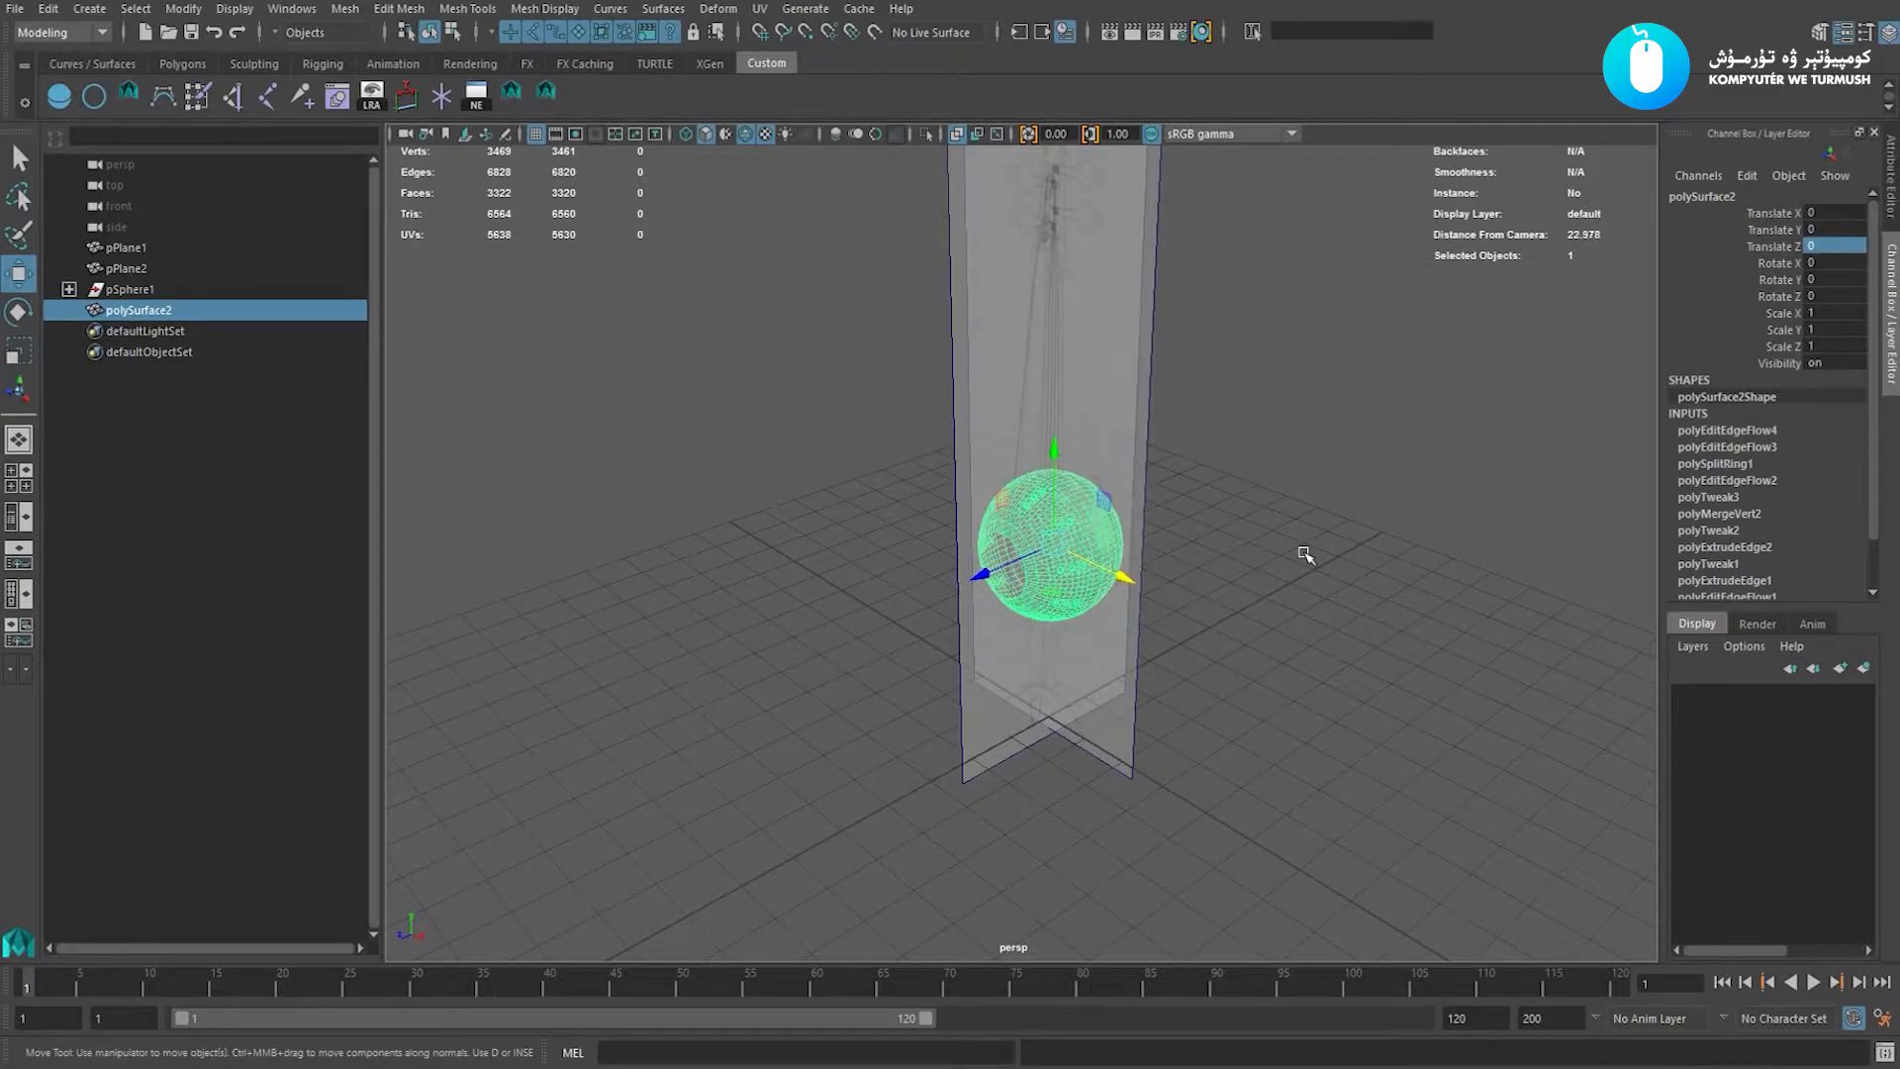
Move the sphere clear of the crossed reference planes, to about -5.6, 1.0, 5.3 in X, Y and Z.
drag(1051, 547, 619, 462)
scroll(984, 552, up, 3)
alt+drag(984, 551, 1100, 554)
key(space)
key(space)
scroll(924, 382, up, 3)
scroll(887, 560, down, 3)
mouse_move(1089, 543)
alt+right_down()
mouse_move(1060, 518)
mouse_move(1109, 535)
alt+right_up()
alt+drag(1108, 534, 1007, 564)
Turn off X-ray display and align side plane pPlane2 with the front drawing at Translate Y 5.64 and Translate Z 0.301.
click(940, 560)
alt+drag(1072, 419, 989, 165)
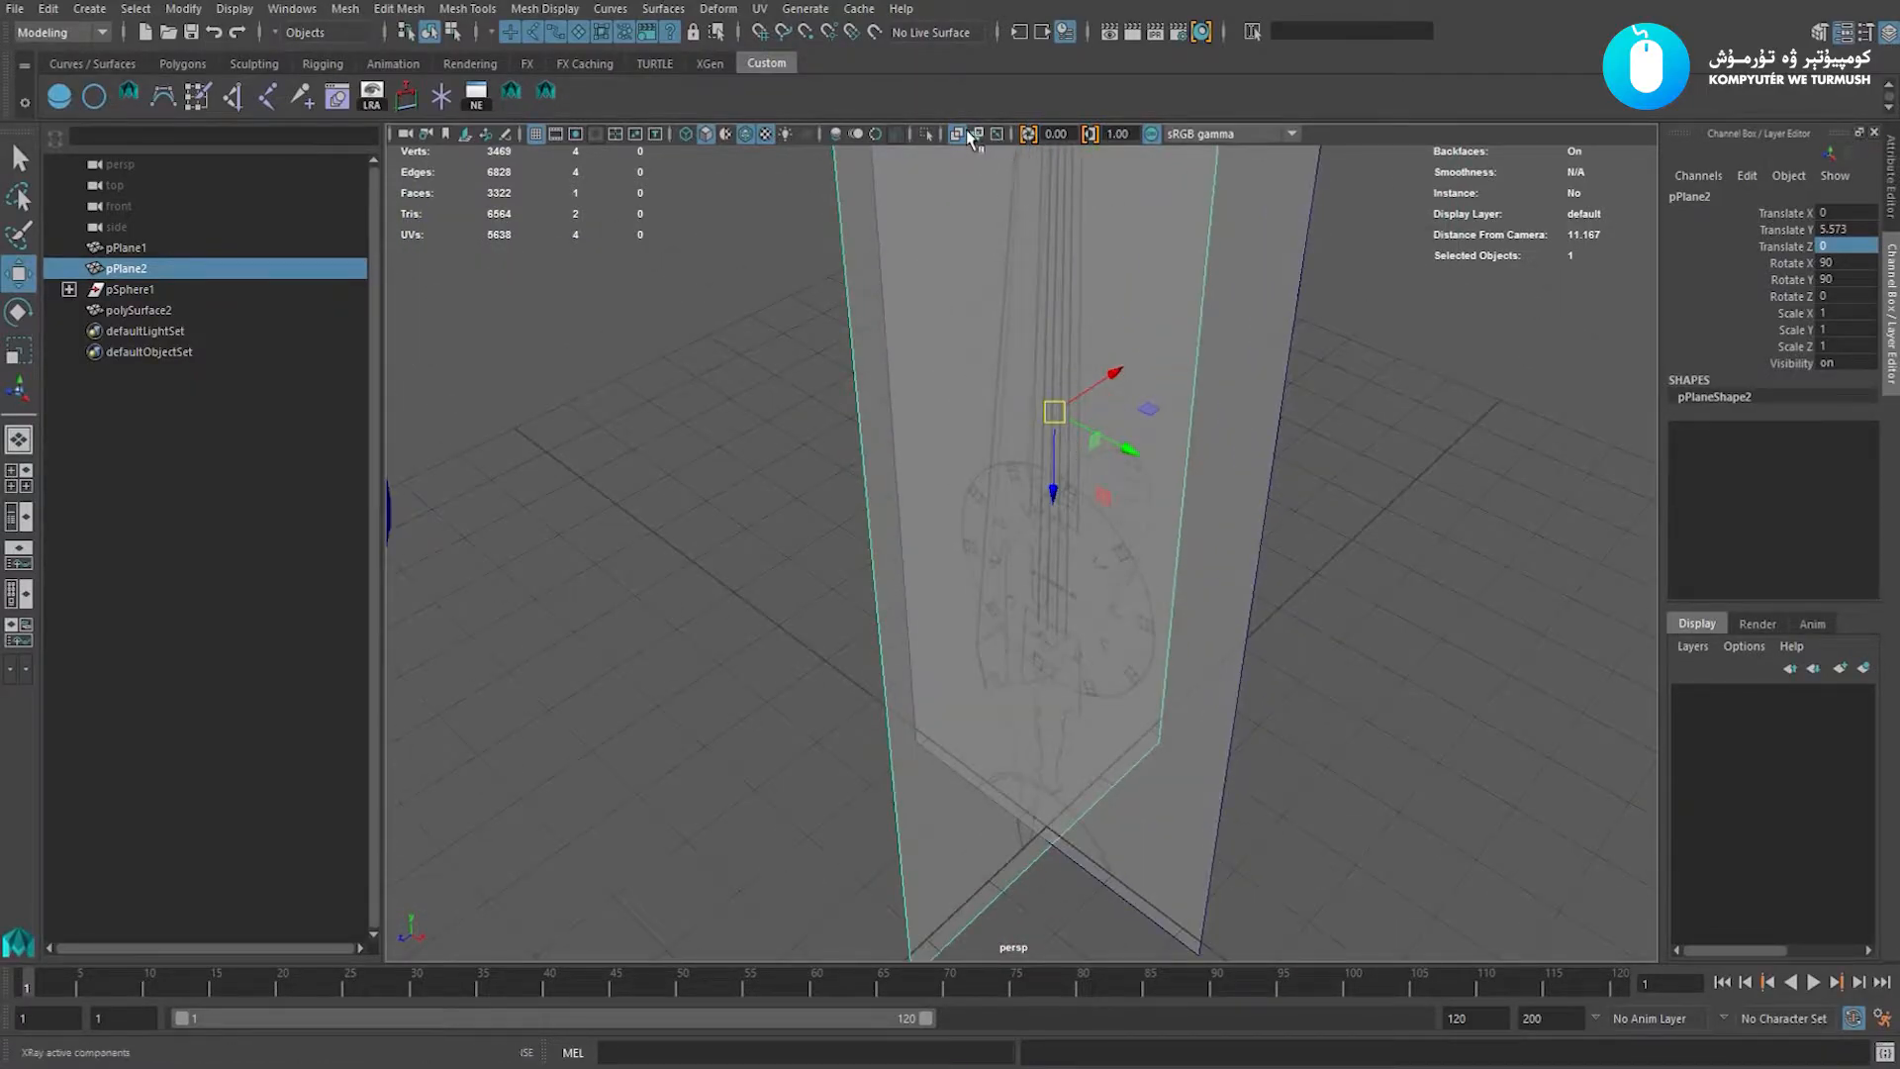
click(958, 135)
alt+drag(1136, 485, 1099, 352)
alt+drag(1098, 353, 1118, 281)
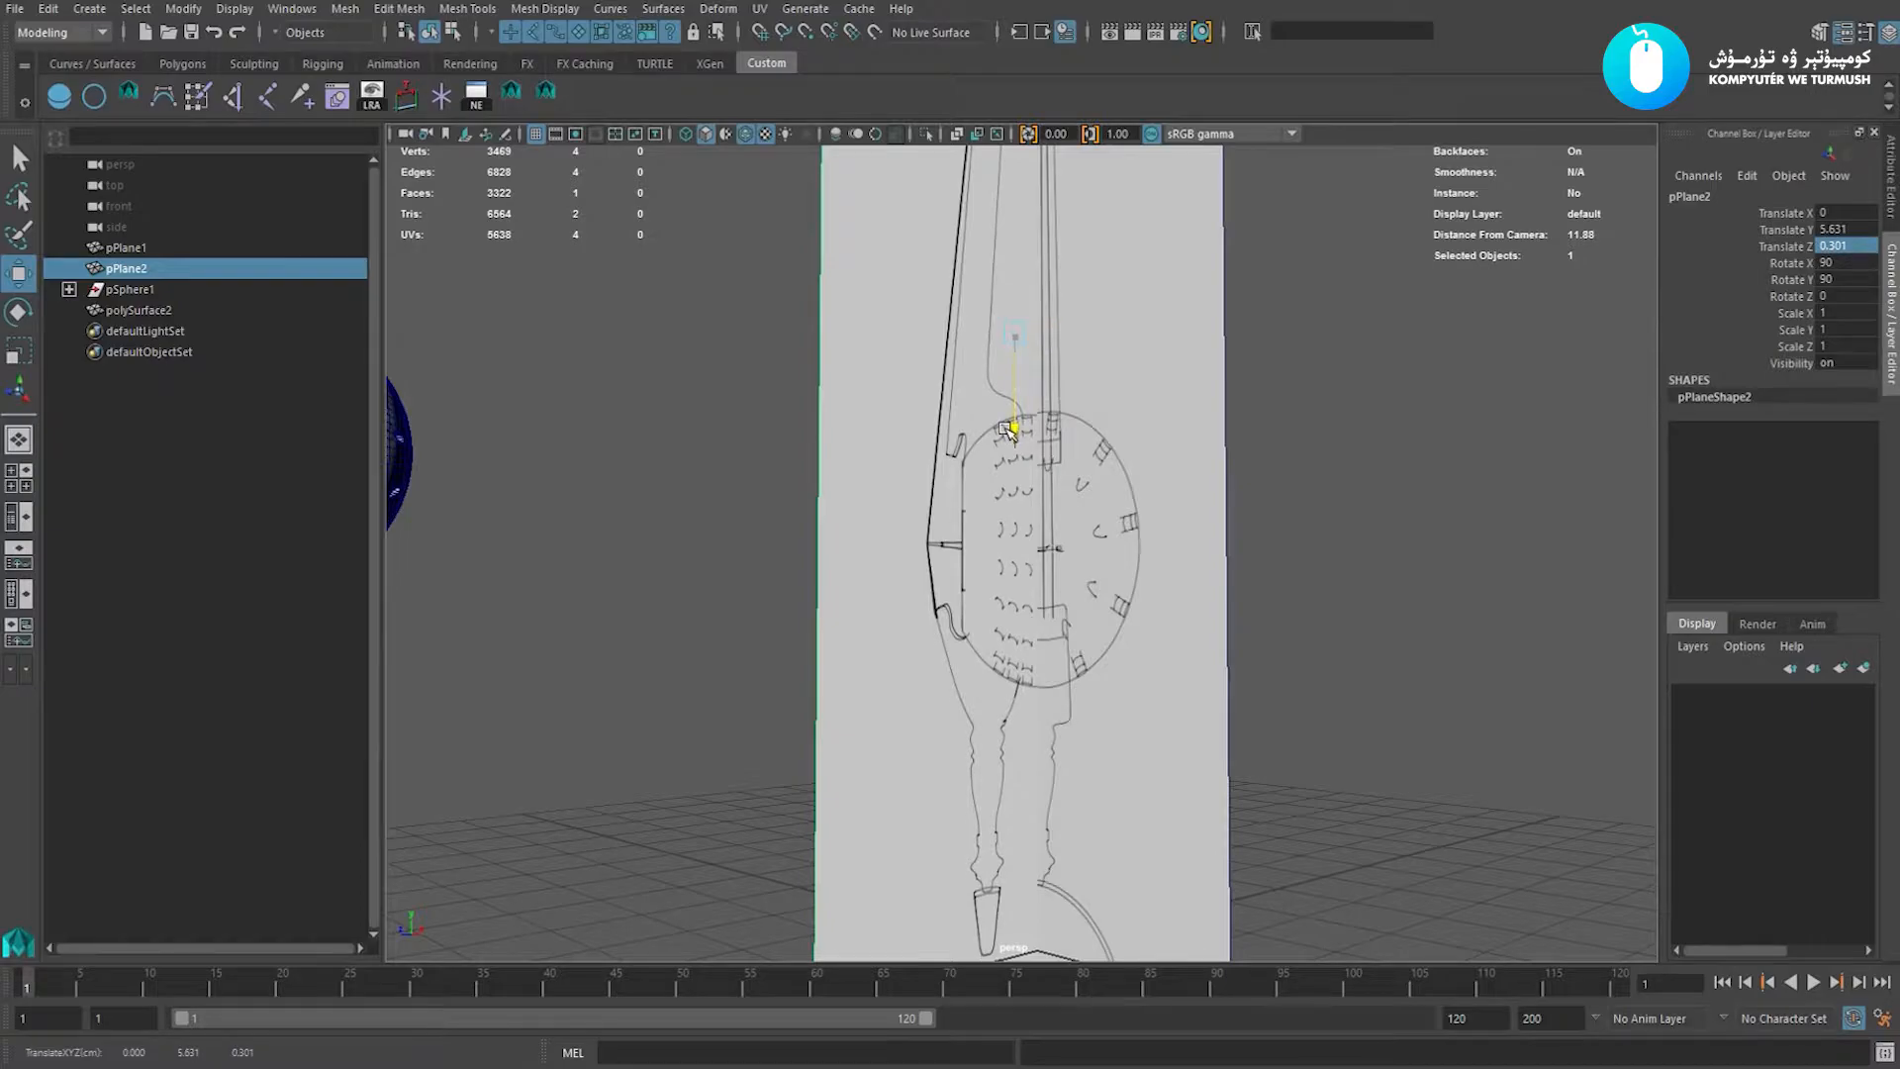
alt+drag(1008, 437, 1267, 495)
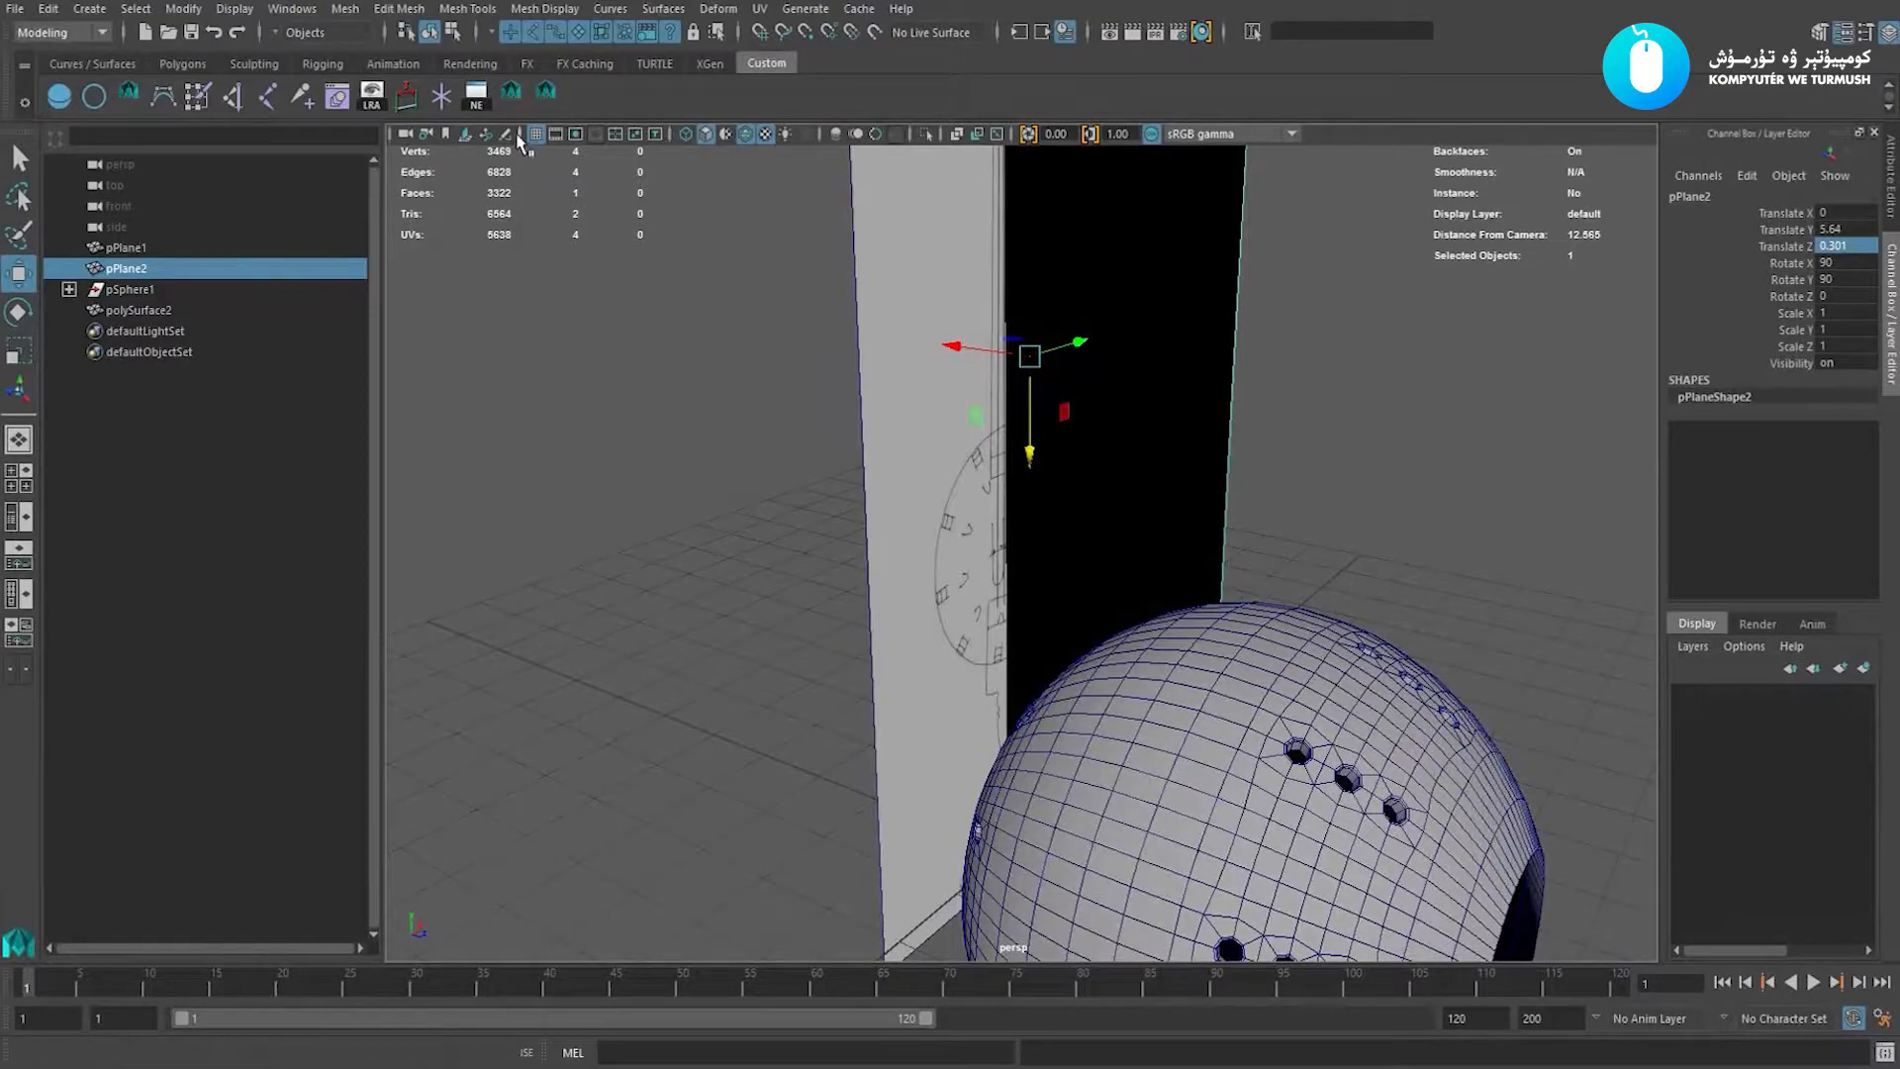
Scale the side reference plane pPlane2 uniformly to 1.007 to match the front drawing.
mouse_move(956, 443)
alt+mouse_down()
mouse_move(743, 427)
mouse_move(776, 466)
mouse_move(878, 467)
mouse_move(895, 495)
mouse_move(780, 488)
mouse_move(950, 504)
alt+mouse_up()
scroll(916, 517, down, 2)
alt+middle_drag(950, 504, 934, 468)
alt+drag(934, 468, 912, 483)
alt+middle_drag(940, 481, 982, 540)
mouse_move(981, 540)
alt+mouse_down()
mouse_move(911, 501)
mouse_move(1024, 582)
mouse_move(952, 554)
mouse_move(967, 607)
mouse_move(941, 498)
mouse_move(938, 543)
mouse_move(948, 524)
mouse_move(968, 554)
mouse_move(1051, 570)
mouse_move(1026, 572)
mouse_move(1018, 540)
alt+mouse_up()
key(w)
alt+middle_drag(1019, 539, 1009, 479)
alt+right_drag(1009, 479, 1001, 581)
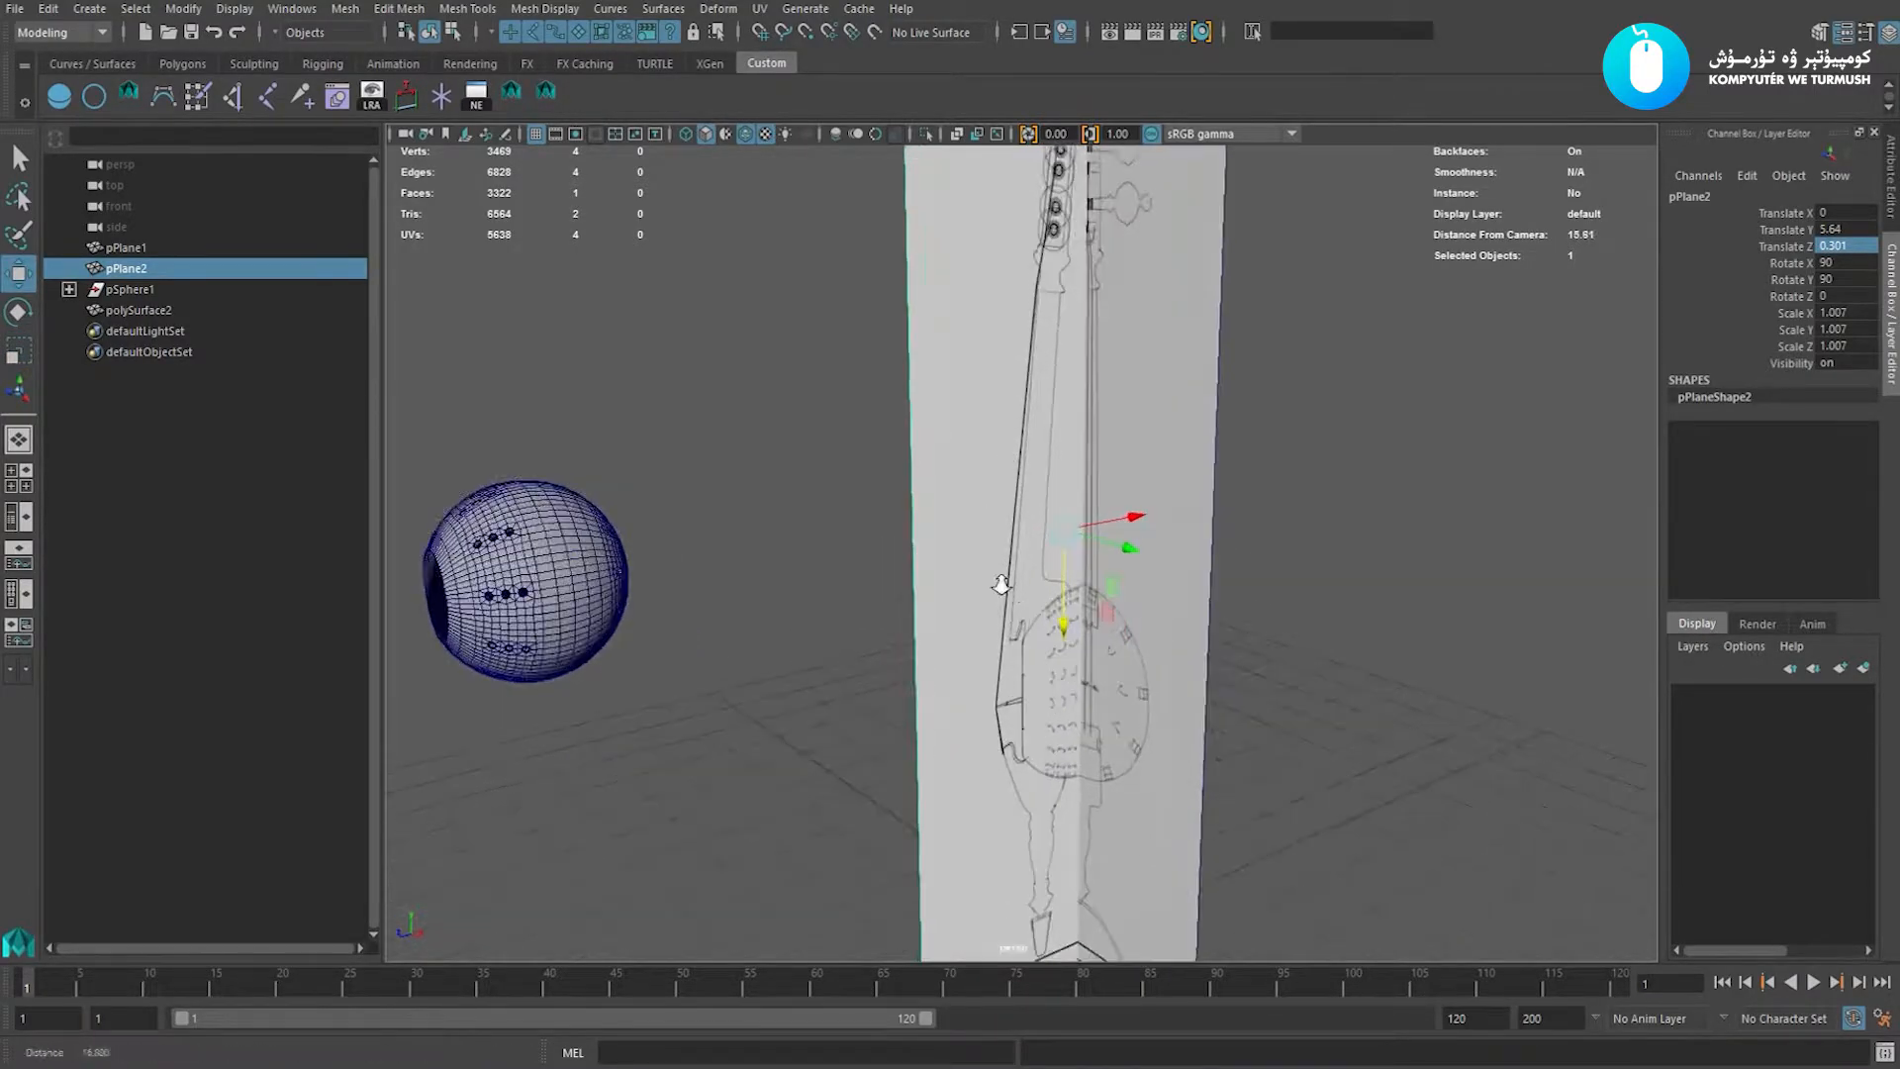
Move the front reference plane pPlane1 back along the Z axis, away from the scene centre.
alt+drag(1001, 581, 1021, 545)
alt+middle_drag(1021, 544, 1009, 479)
alt+right_drag(1008, 479, 1021, 544)
alt+drag(1021, 544, 1024, 586)
alt+right_drag(1024, 586, 948, 512)
click(1079, 416)
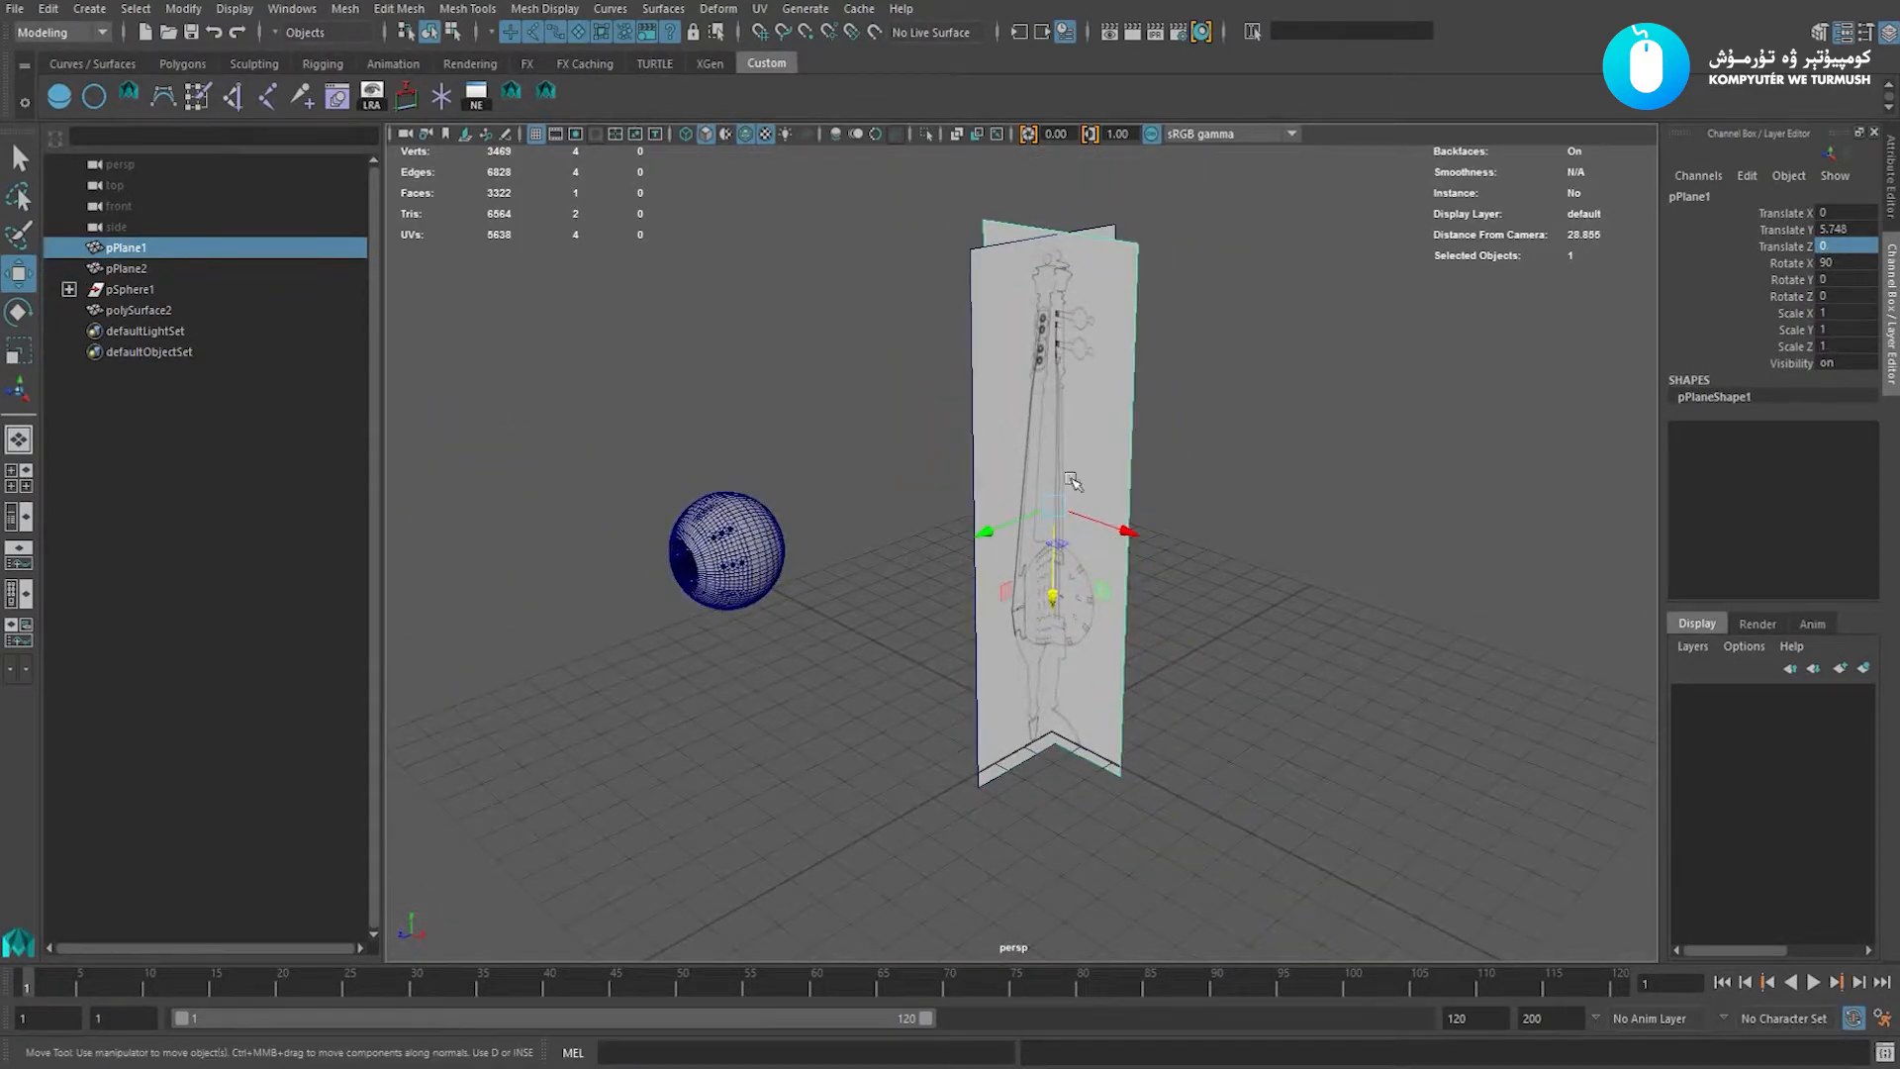
drag(985, 535, 1295, 412)
alt+right_drag(1051, 514, 991, 470)
Move the side reference plane pPlane2 away from the scene centre to a Translate X of -10.333.
click(1070, 436)
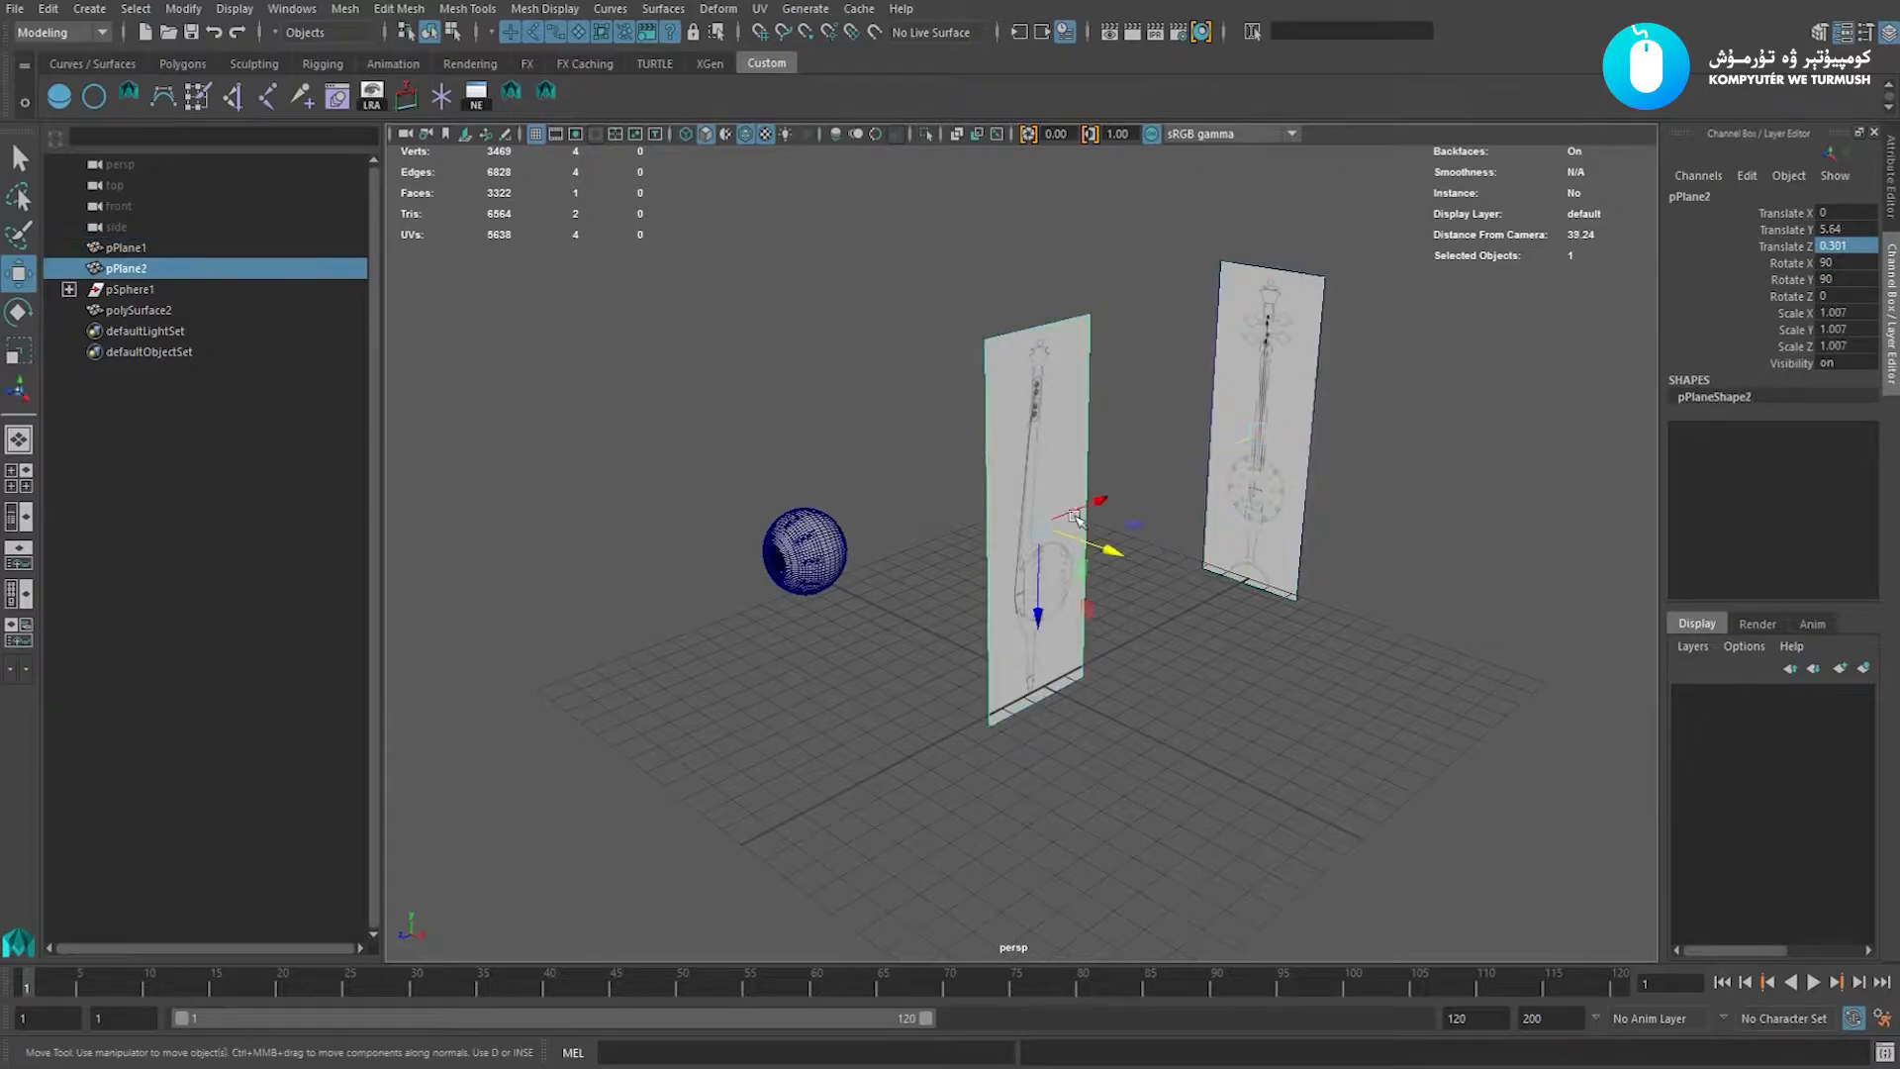
alt+right_drag(980, 569, 936, 534)
drag(1117, 571, 916, 471)
alt+right_drag(916, 471, 987, 577)
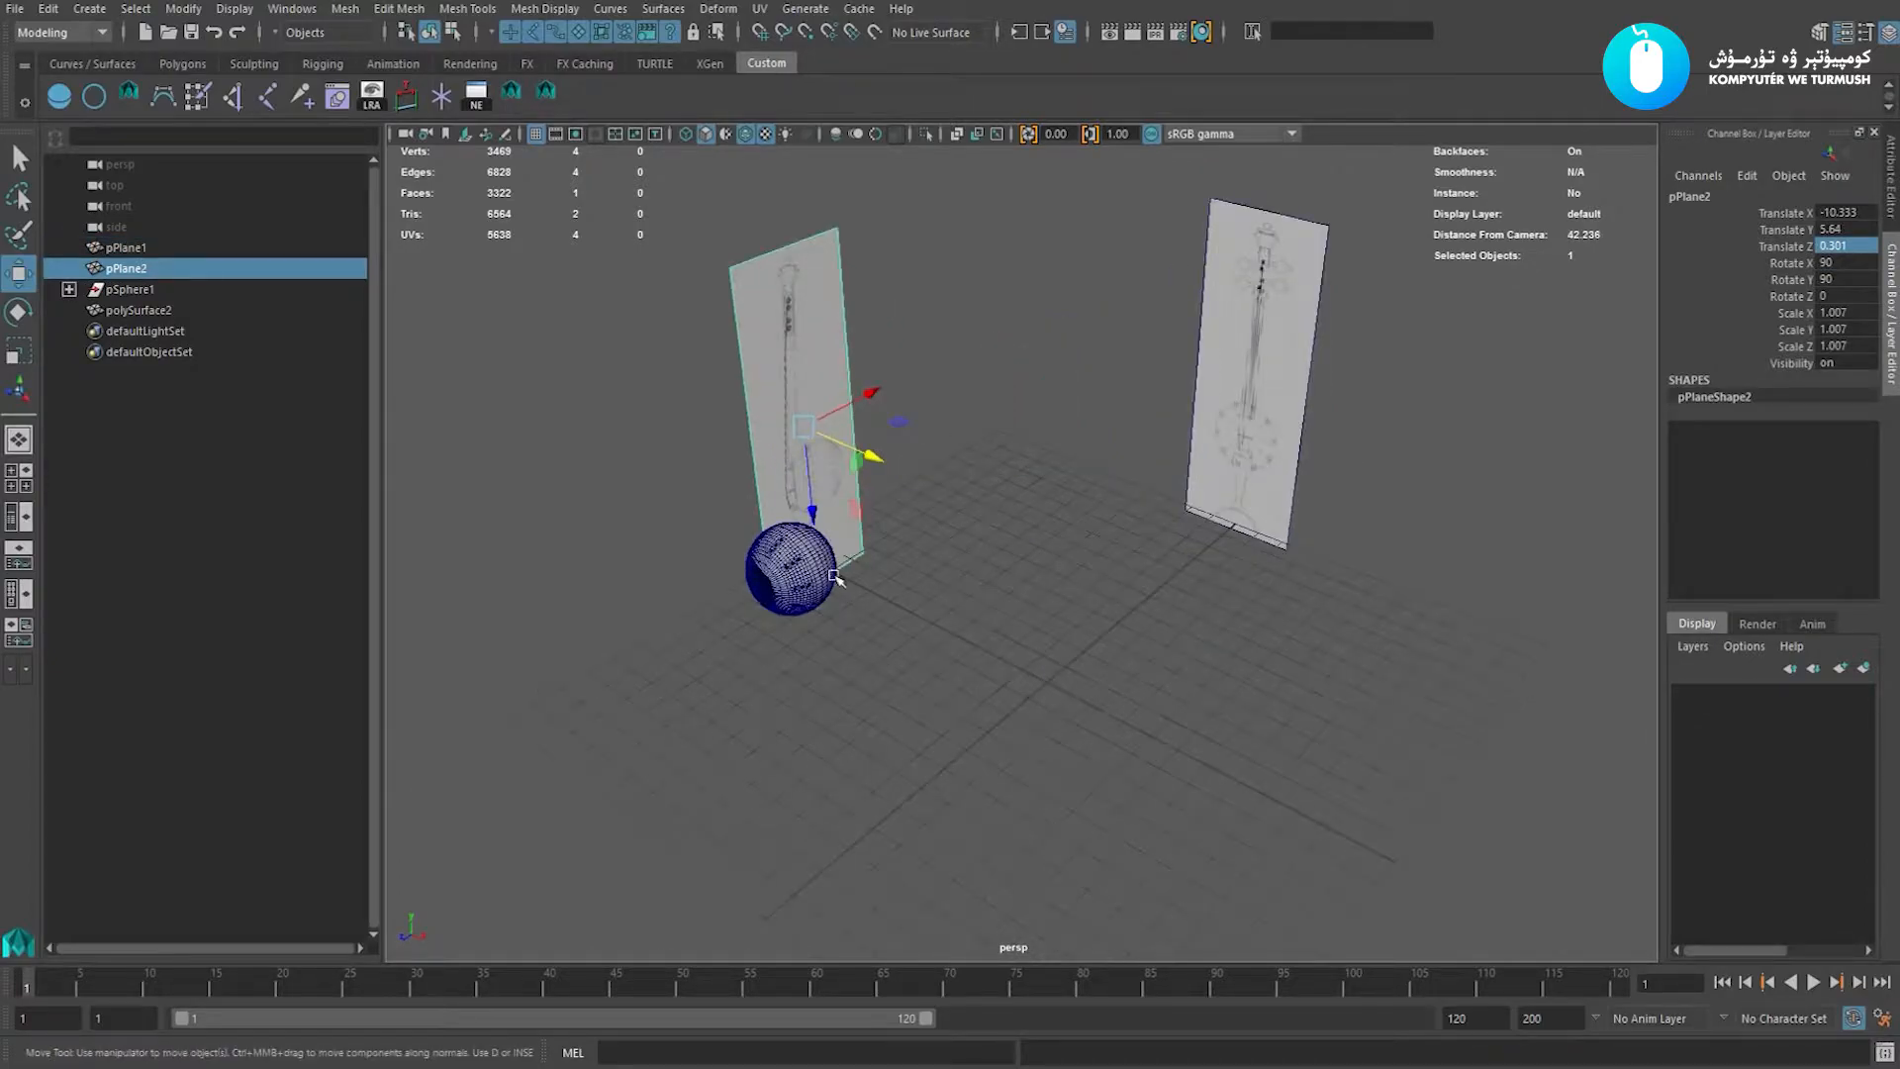
Reset the sphere's Translate X, Y and Z to 0 and delete its construction history.
click(800, 570)
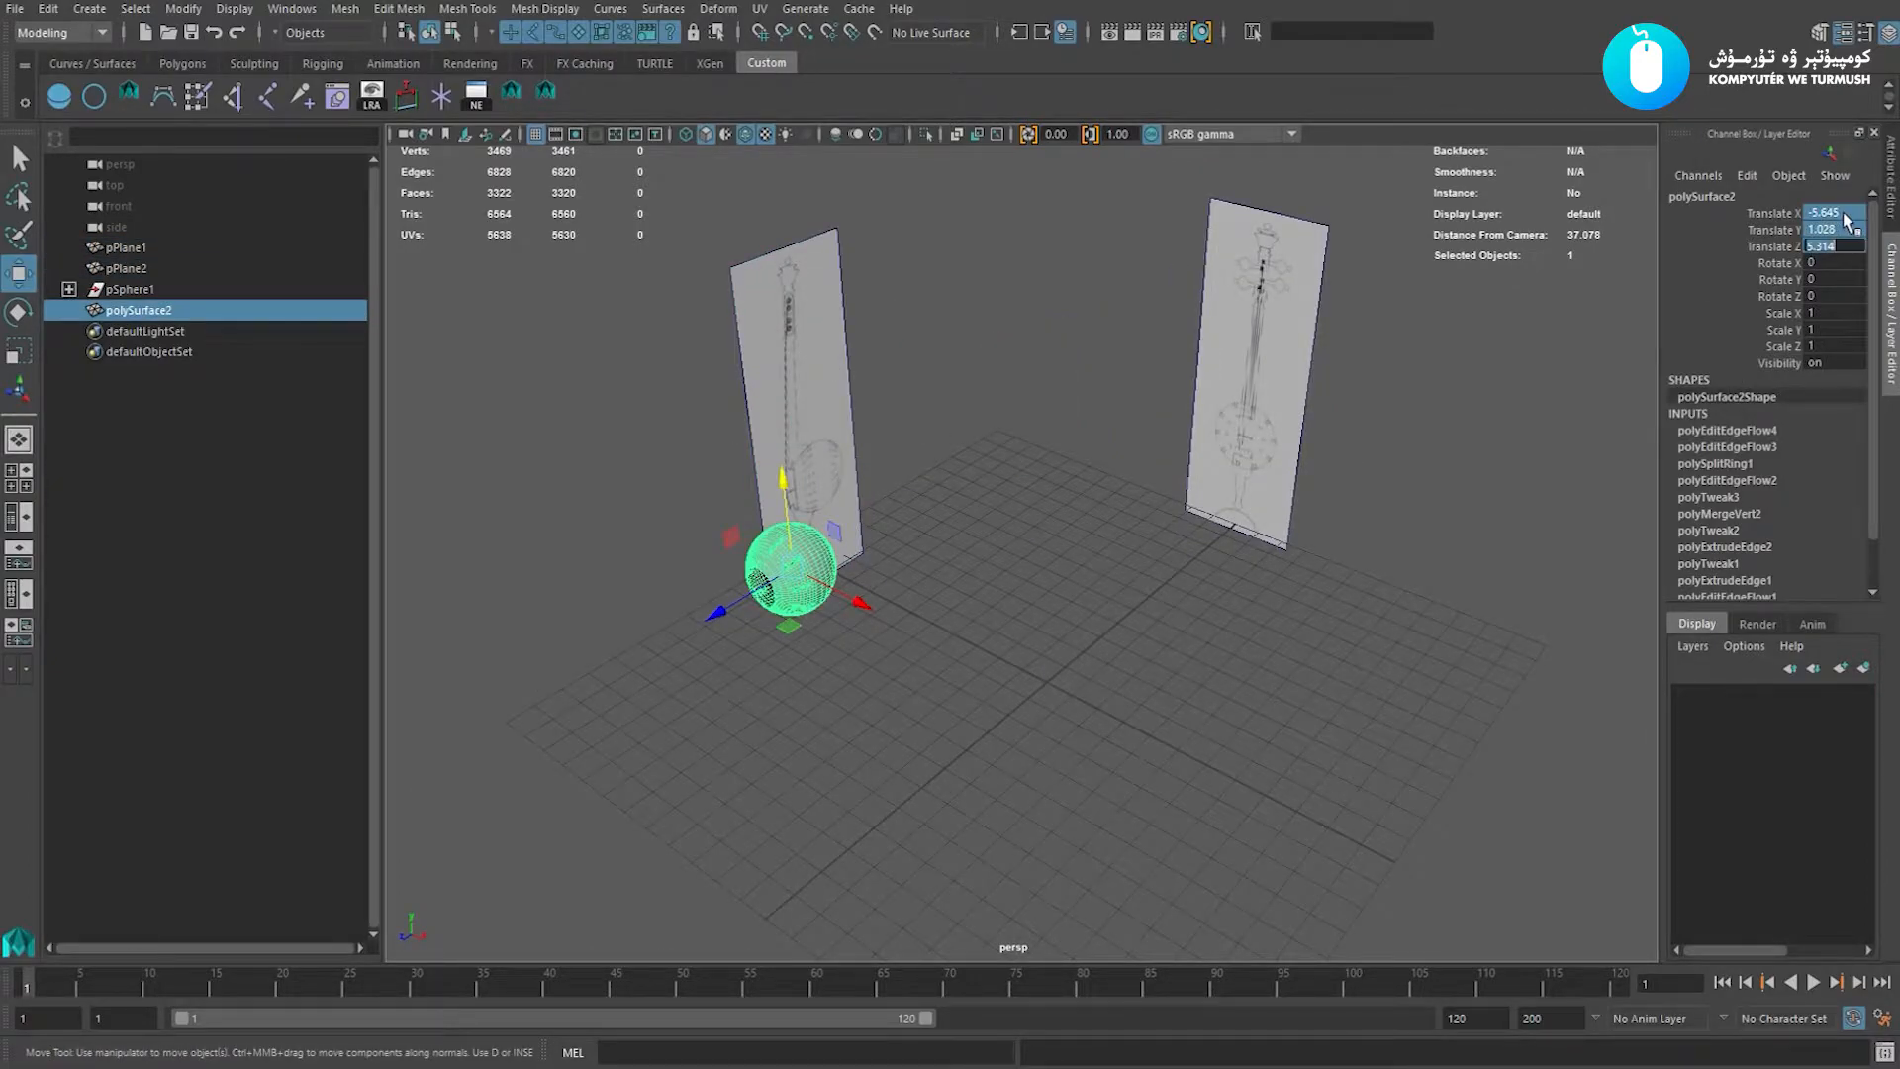
text(0)
key(Return)
key(alt+shift+d)
alt+right_drag(1208, 581, 1200, 649)
click(1200, 649)
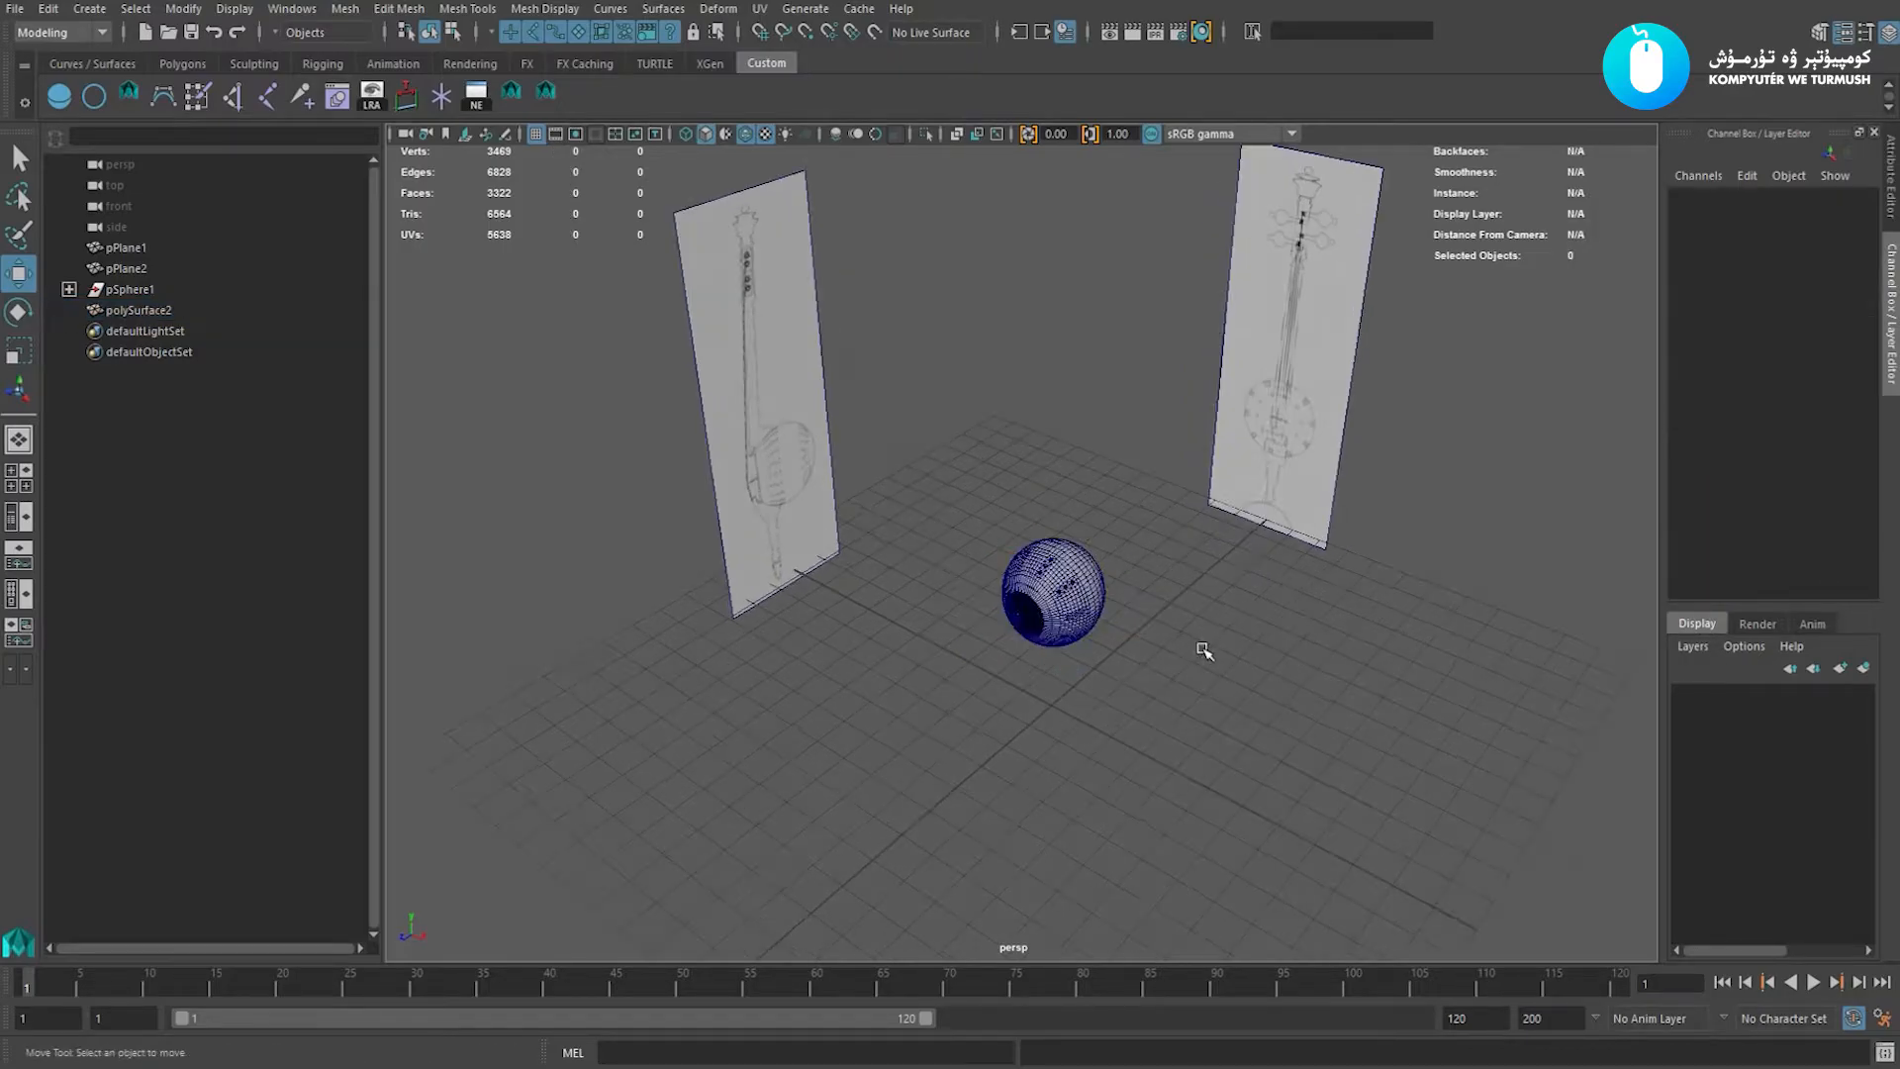
Align the sphere mesh polySurface2 with the side drawing in the side view at a Translate Z of -0.04.
alt+drag(1201, 650, 1119, 604)
key(space)
drag(930, 504, 1201, 495)
alt+middle_drag(1043, 591, 1030, 341)
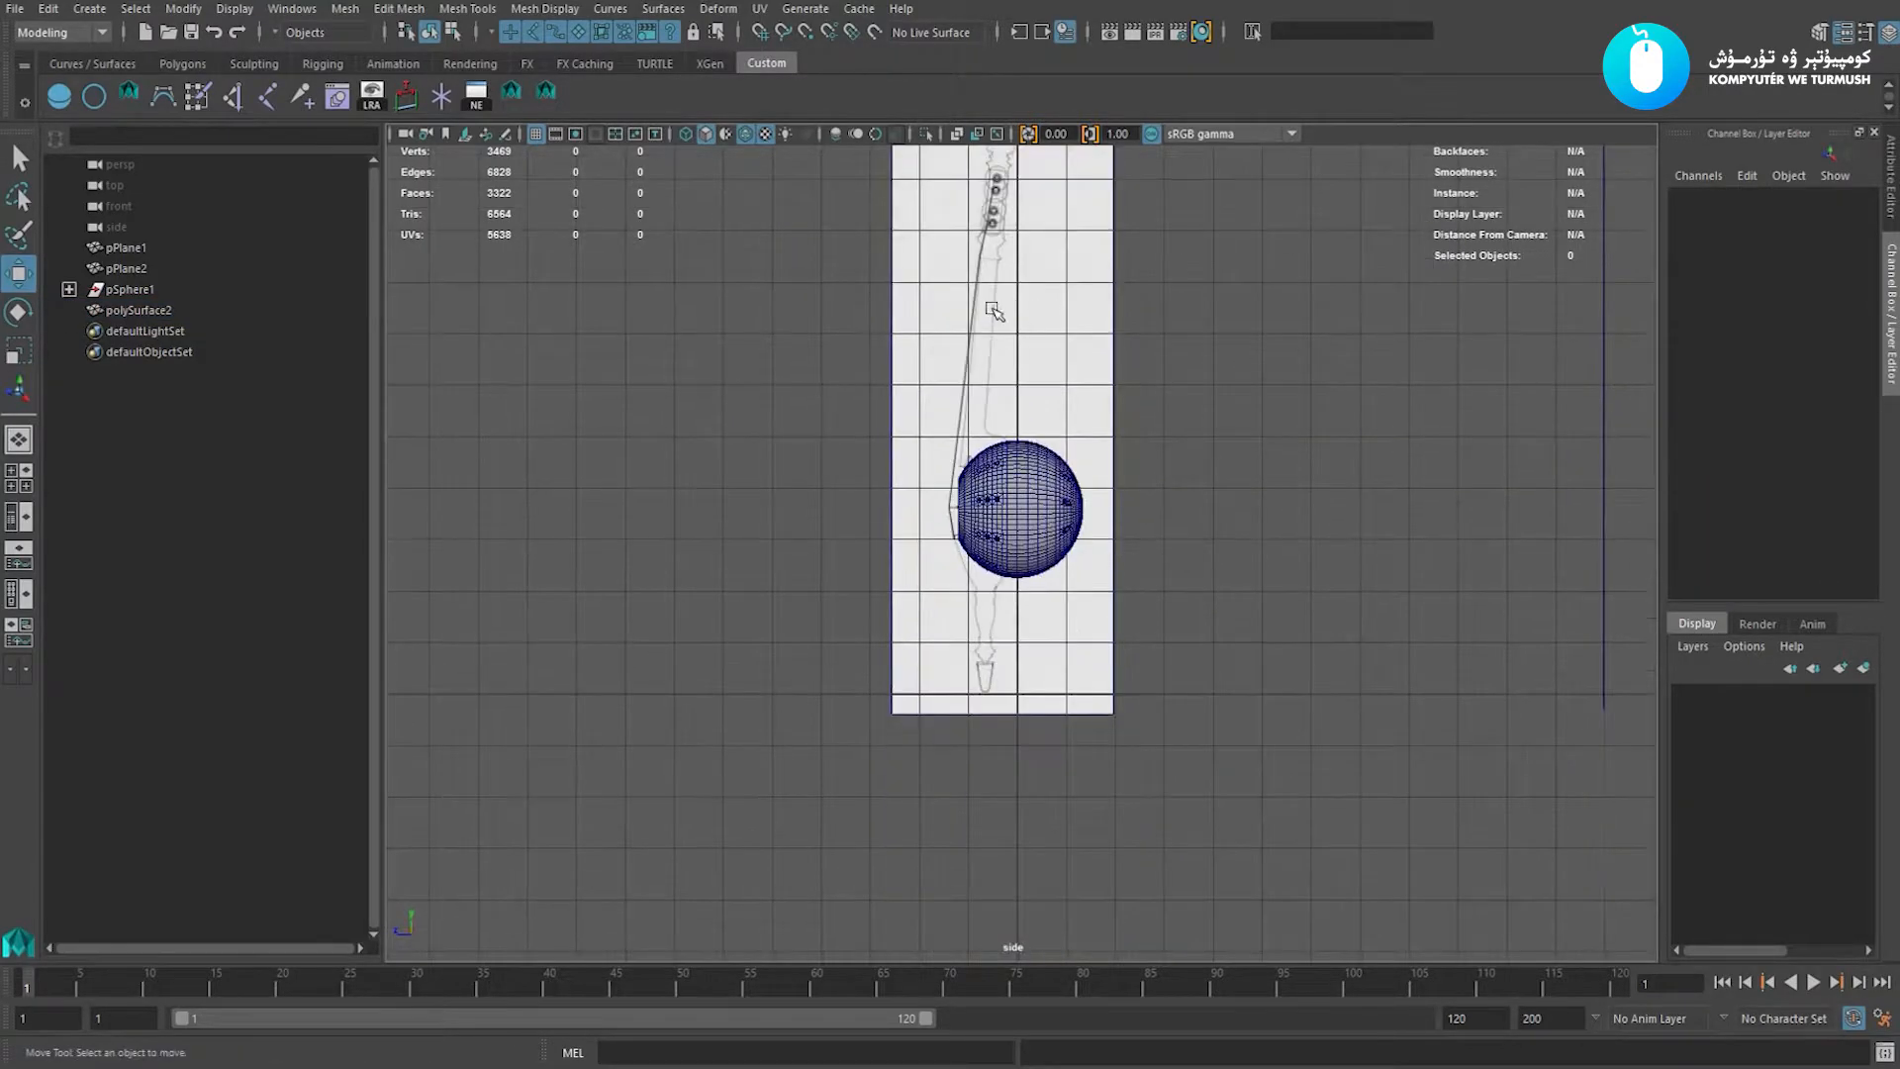
alt+right_drag(997, 310, 977, 473)
click(974, 475)
mouse_move(919, 465)
mouse_down()
mouse_move(1154, 458)
mouse_move(881, 454)
mouse_move(923, 491)
mouse_up()
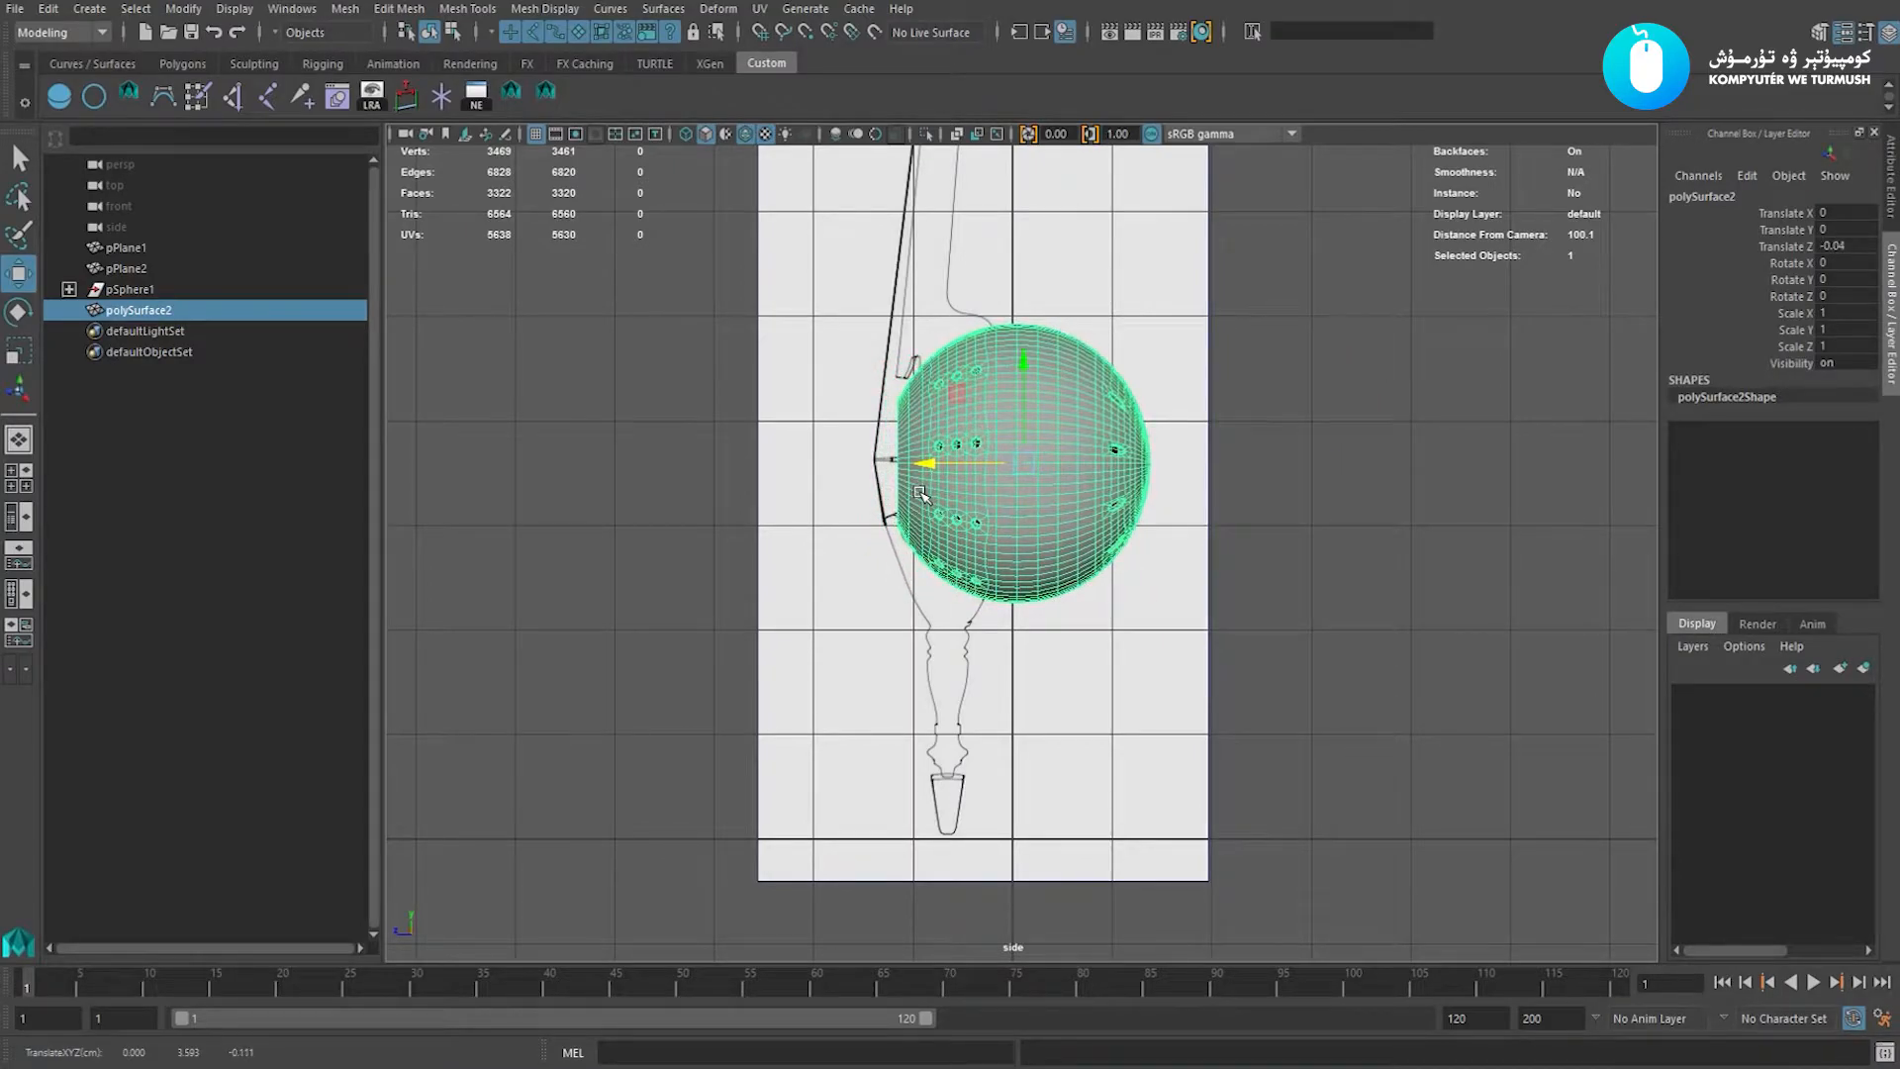
Show a close-up of the sphere in the side view with wireframe display.
alt+middle_drag(805, 351, 890, 386)
alt+right_drag(891, 386, 1007, 366)
alt+middle_drag(1008, 367, 965, 455)
key(4)
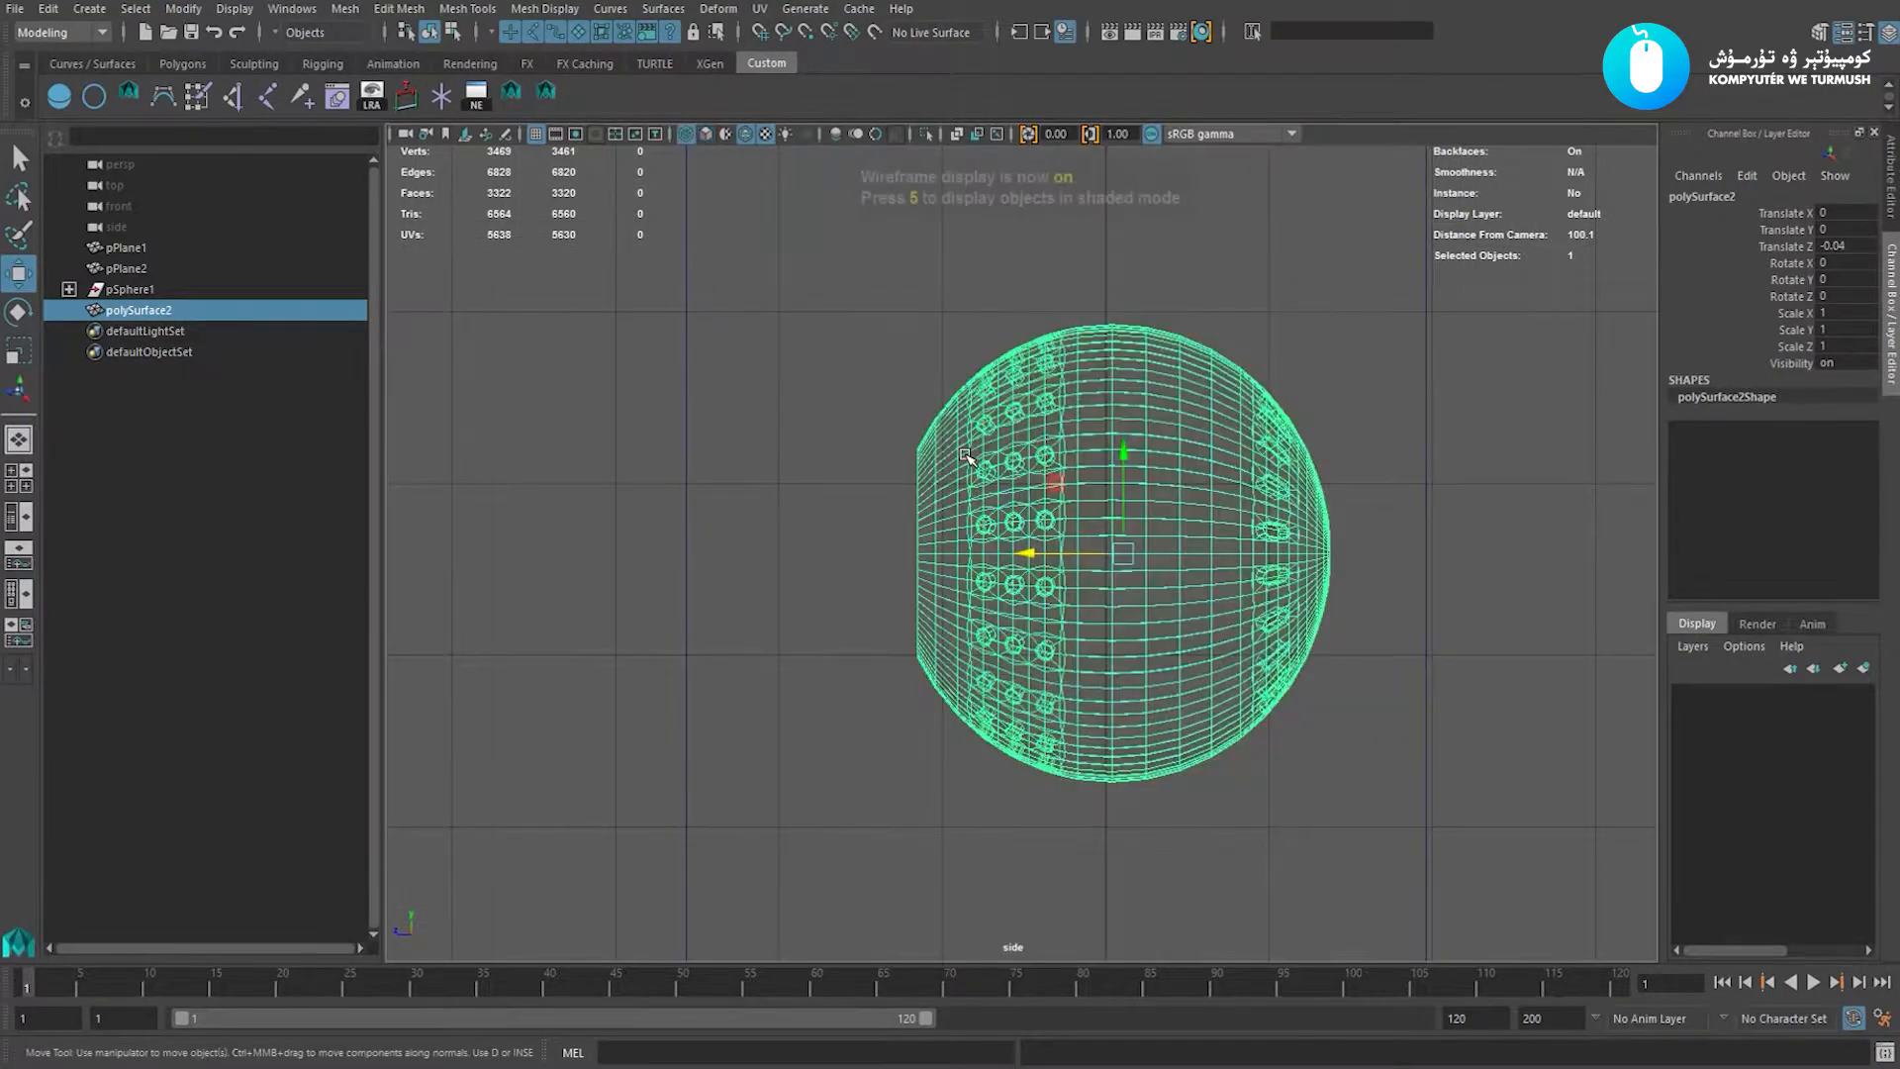
Display the side view shaded with textures and X-ray so the side drawing shows through the sphere, with nothing selected.
key(5)
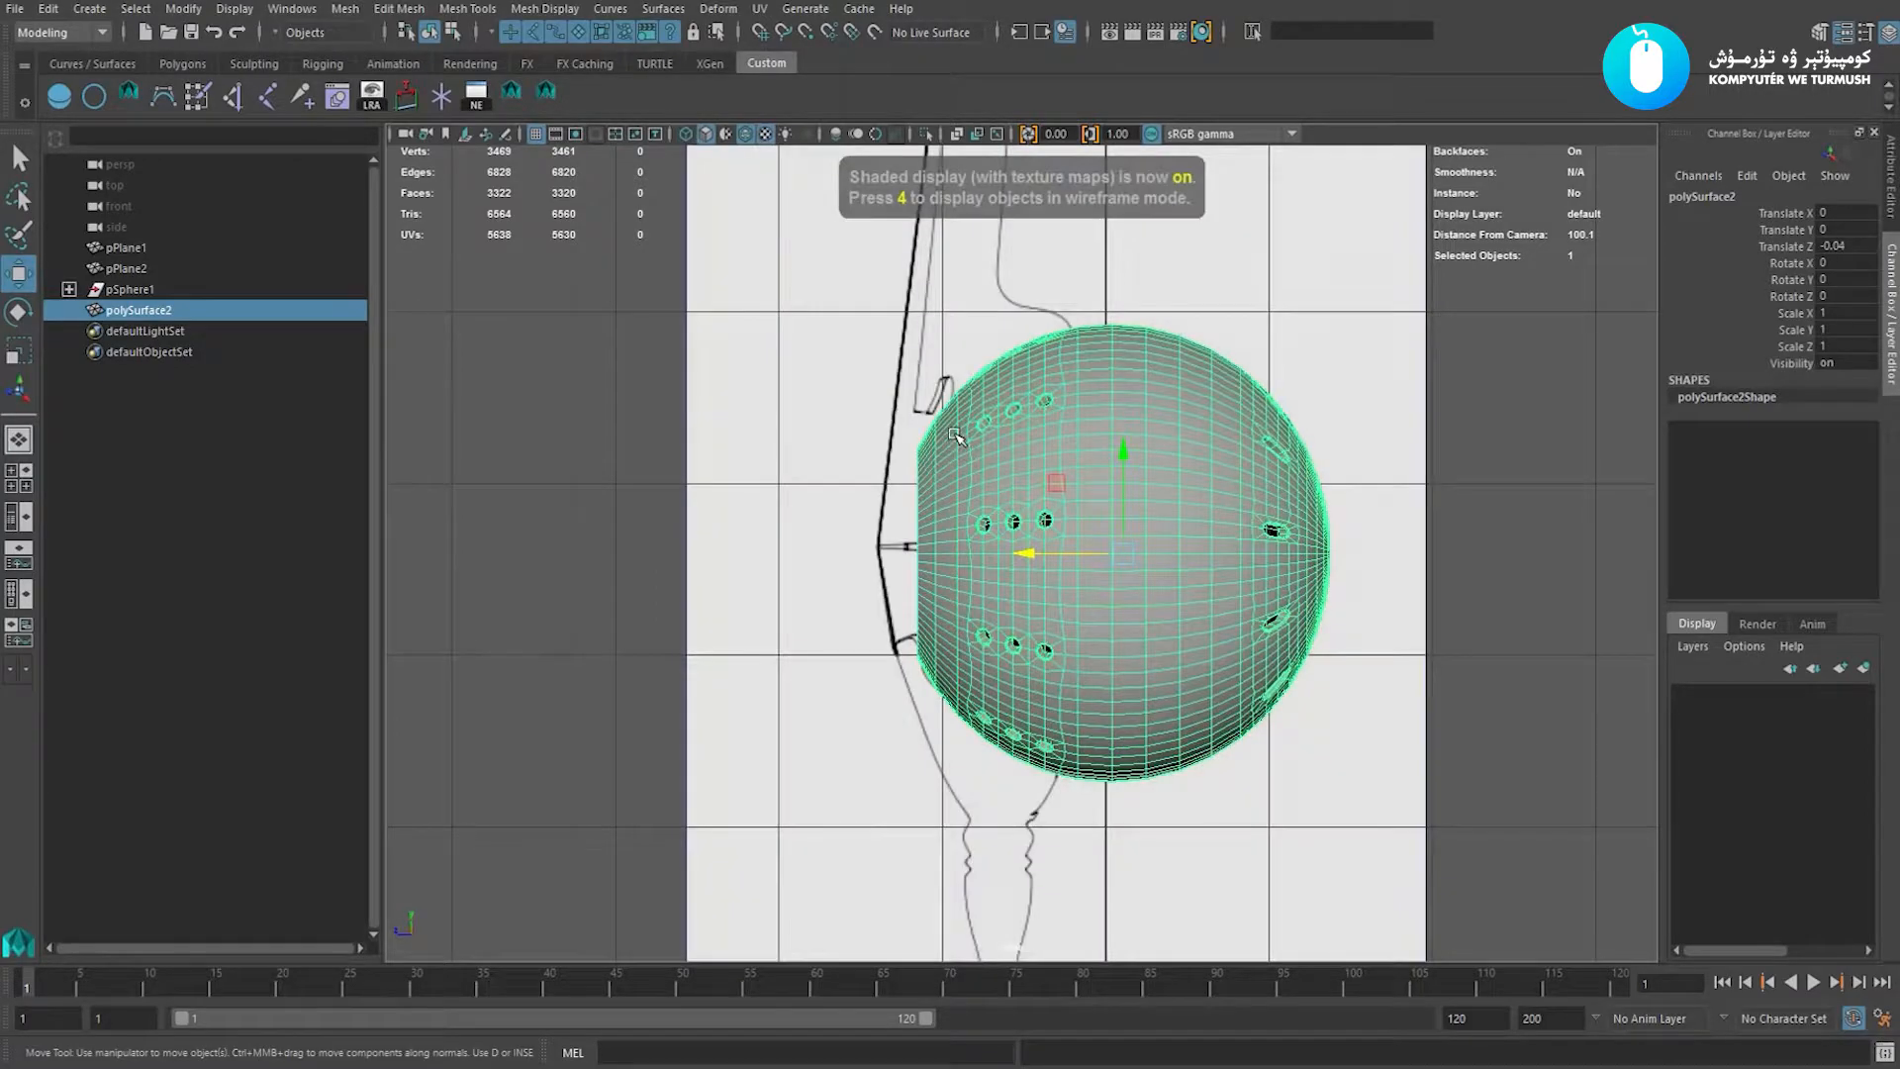
alt+middle_drag(955, 436, 946, 453)
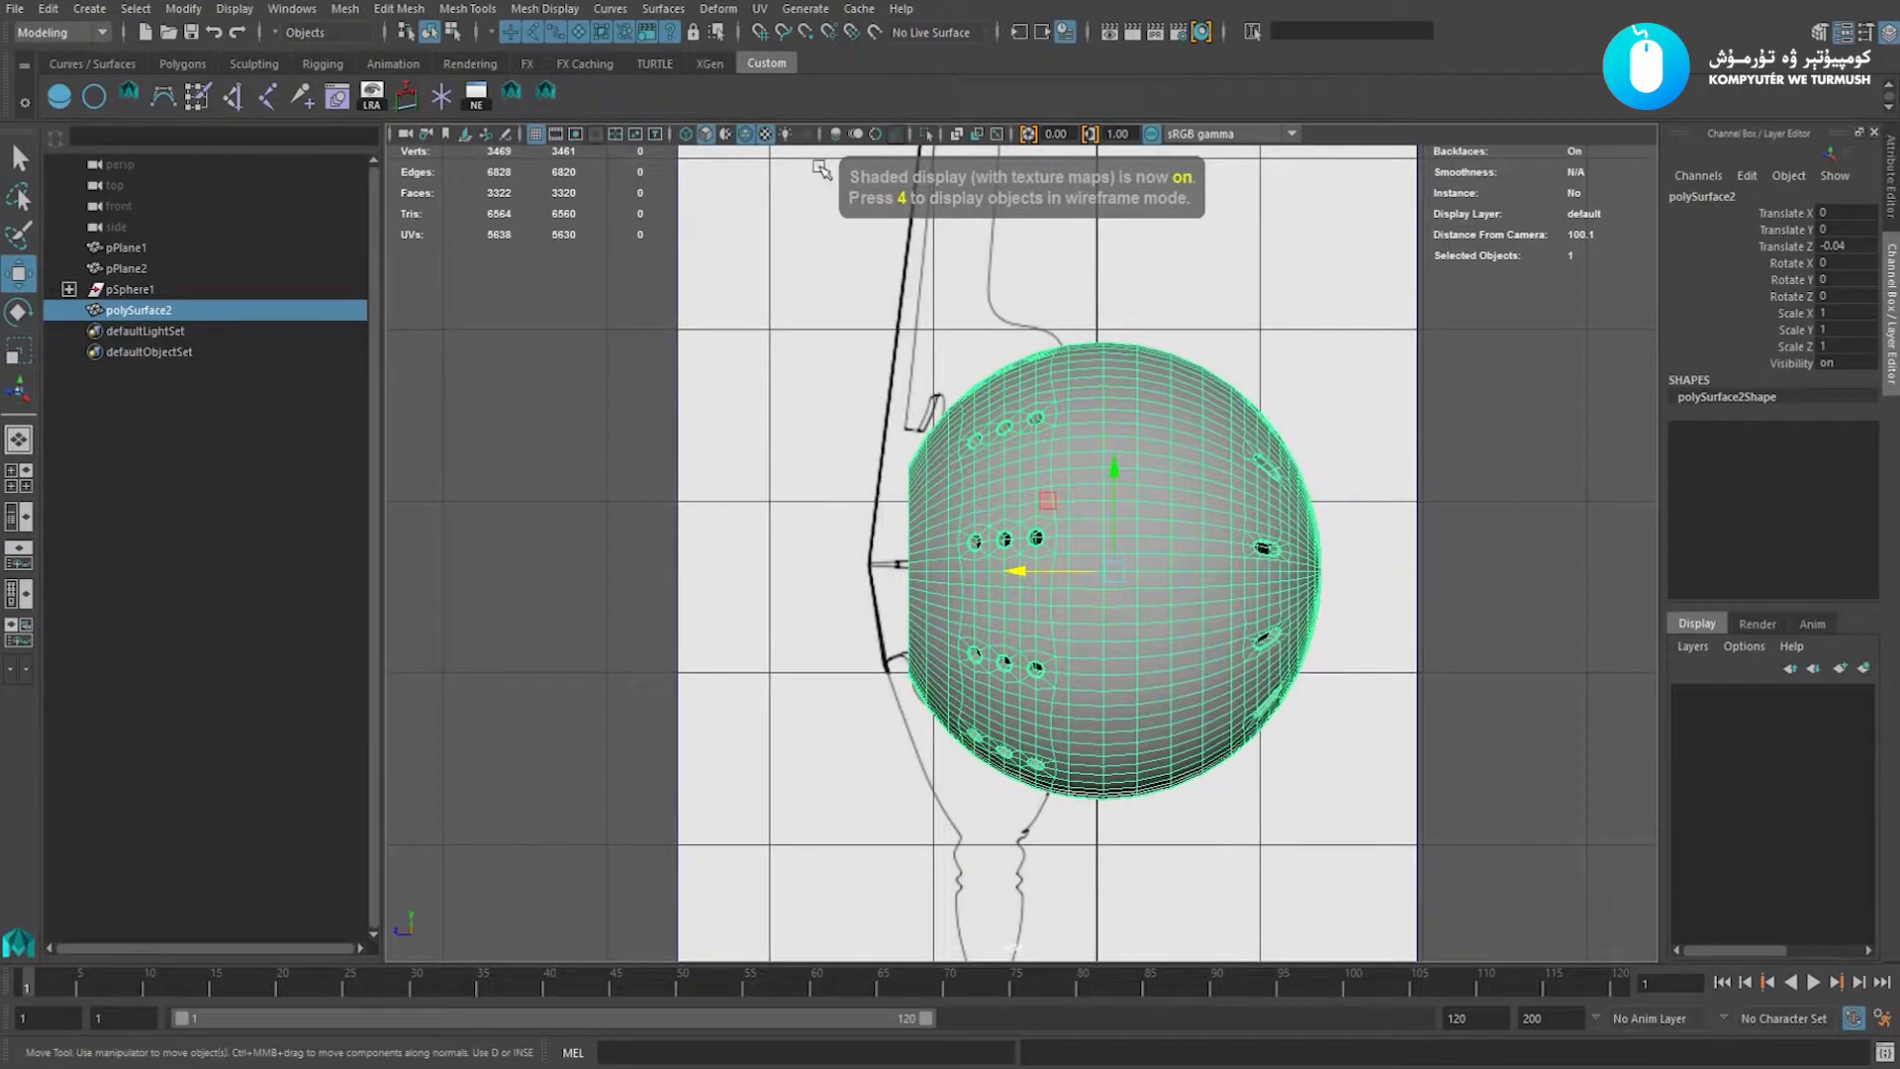
click(957, 133)
scroll(874, 409, up, 1)
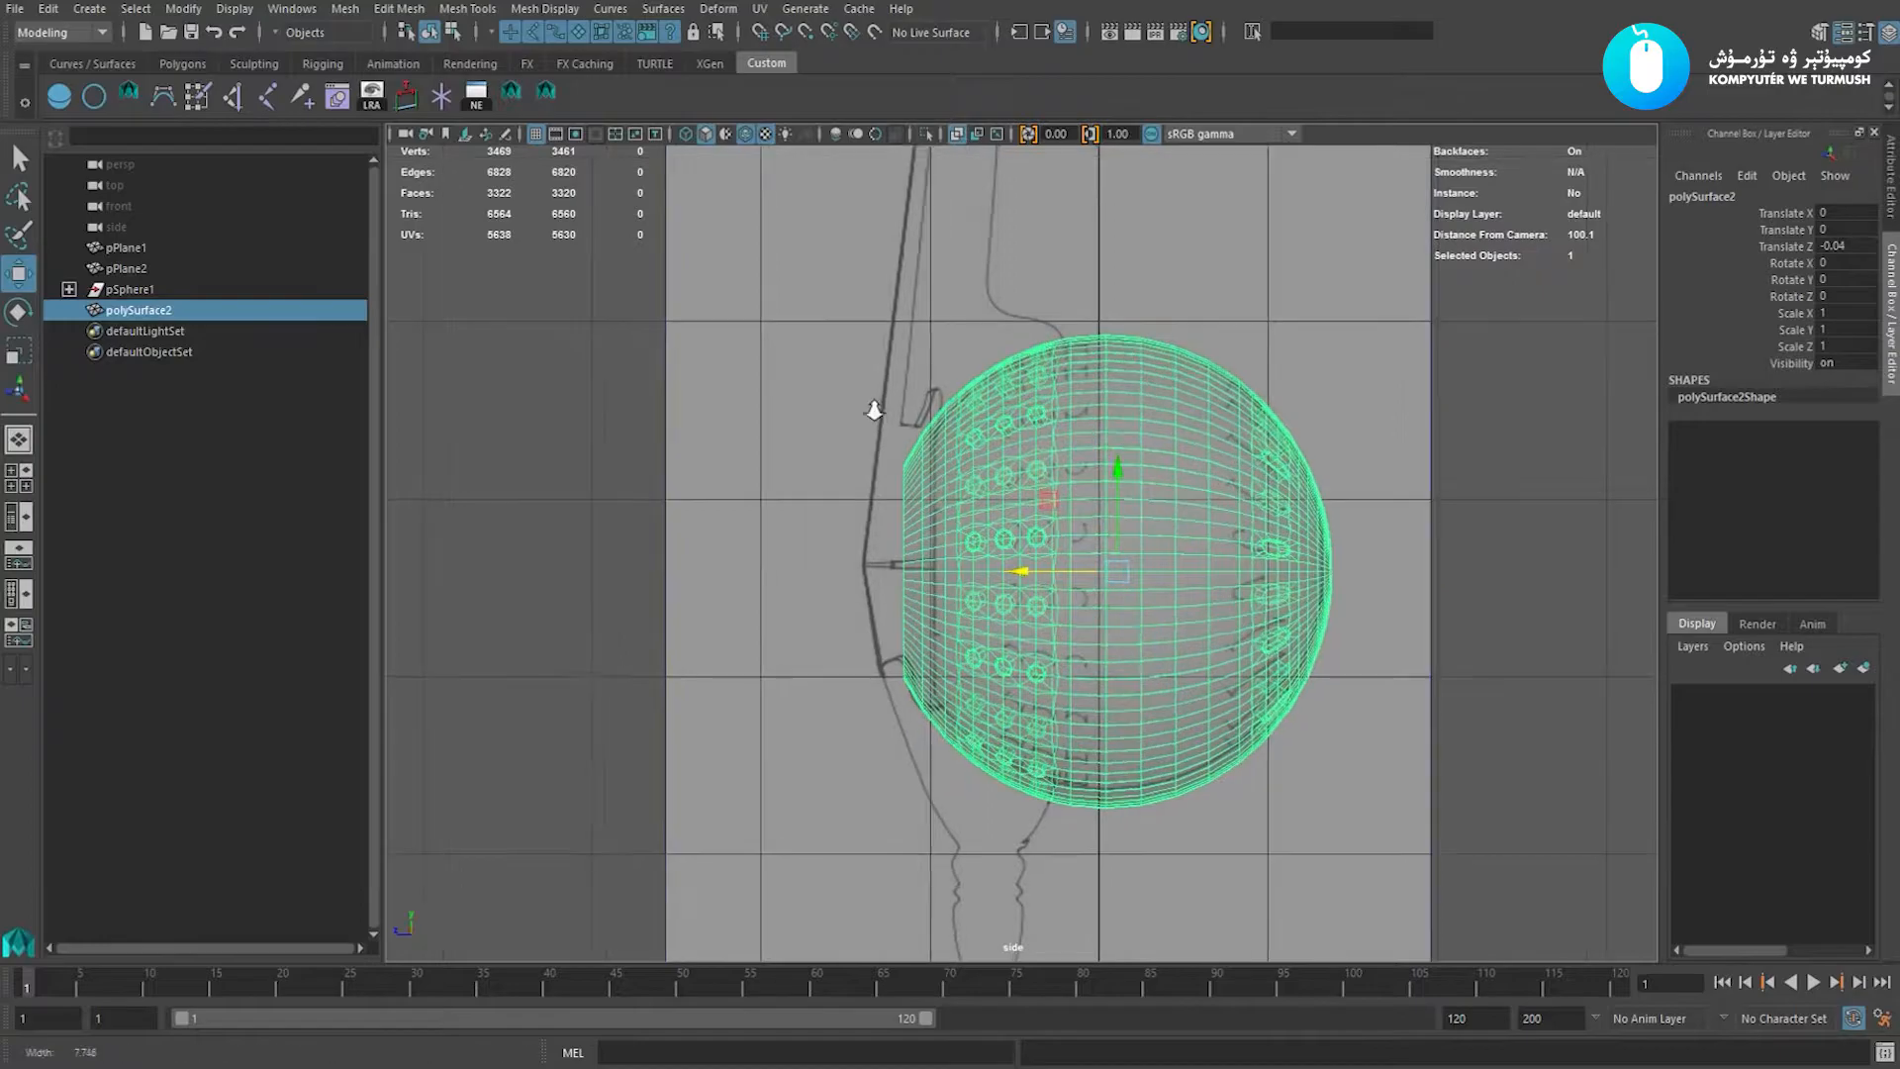
scroll(874, 410, up, 2)
scroll(868, 377, up, 2)
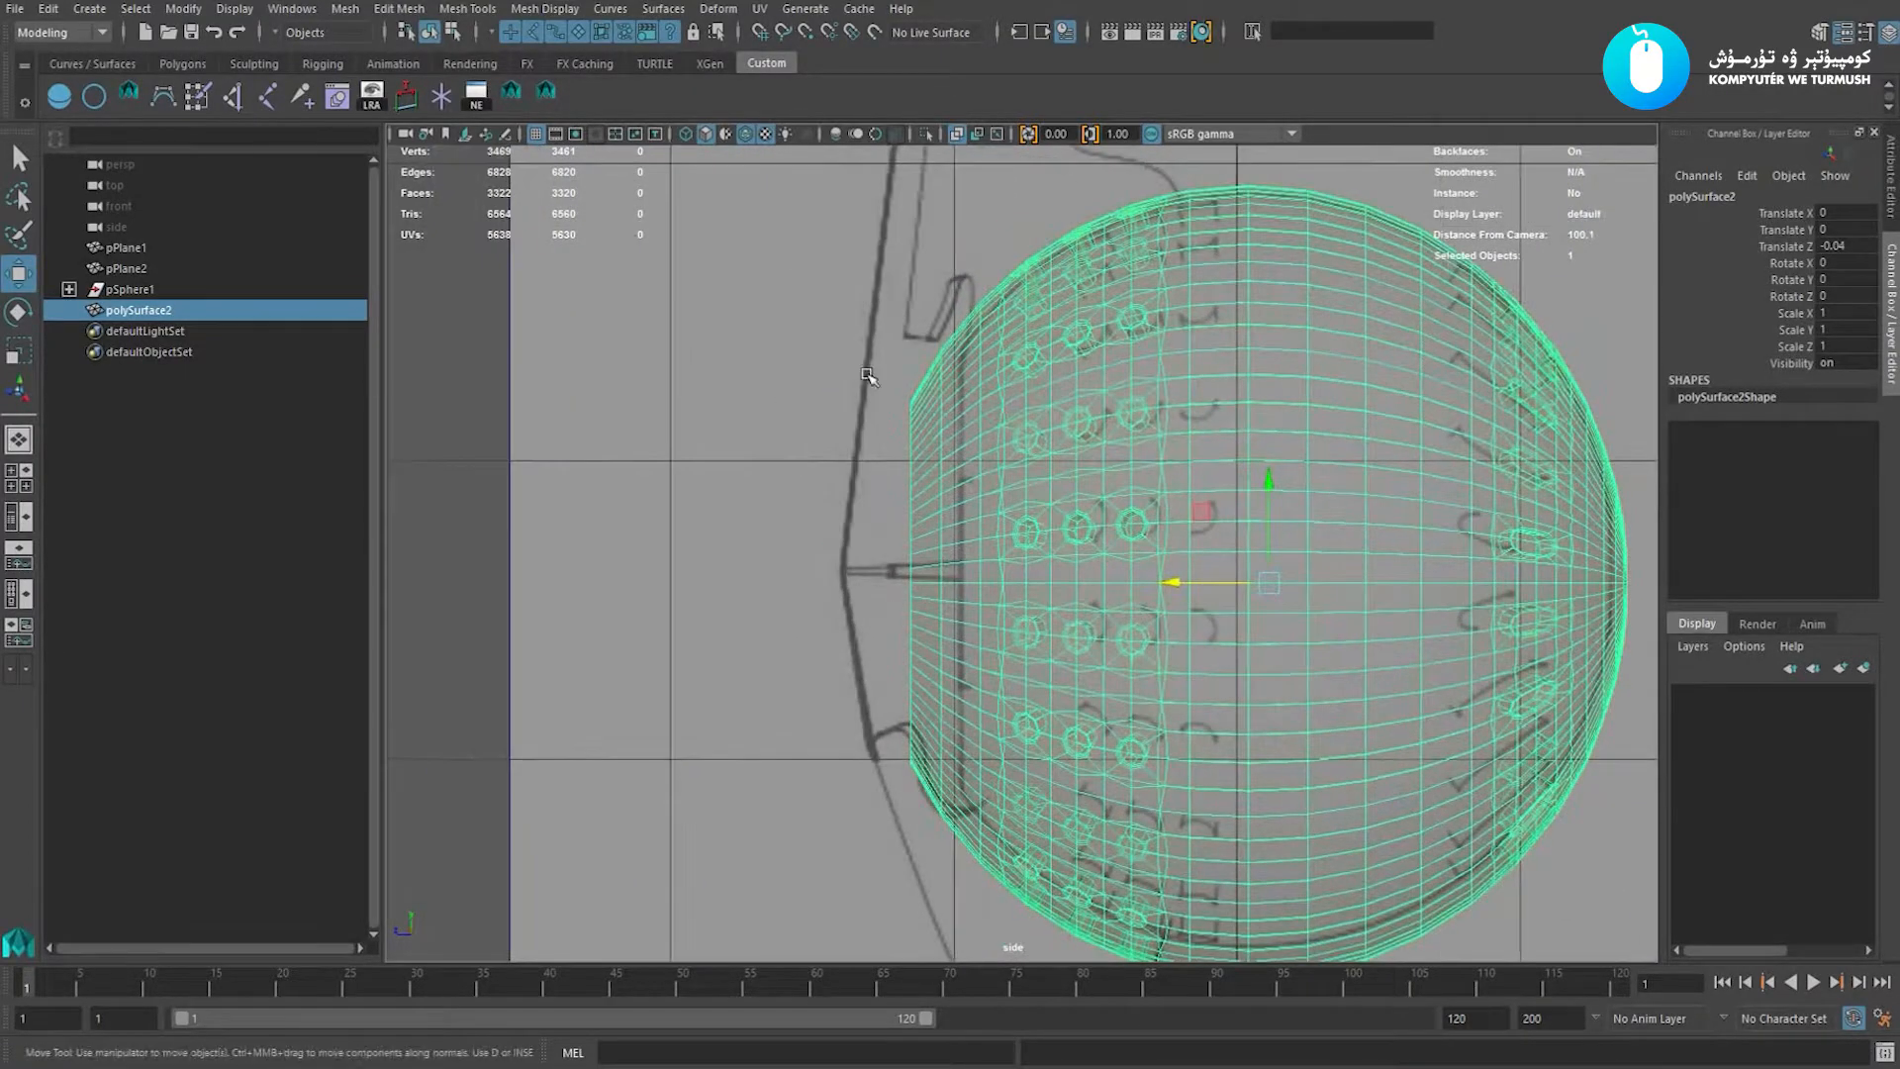
scroll(868, 377, down, 4)
click(612, 449)
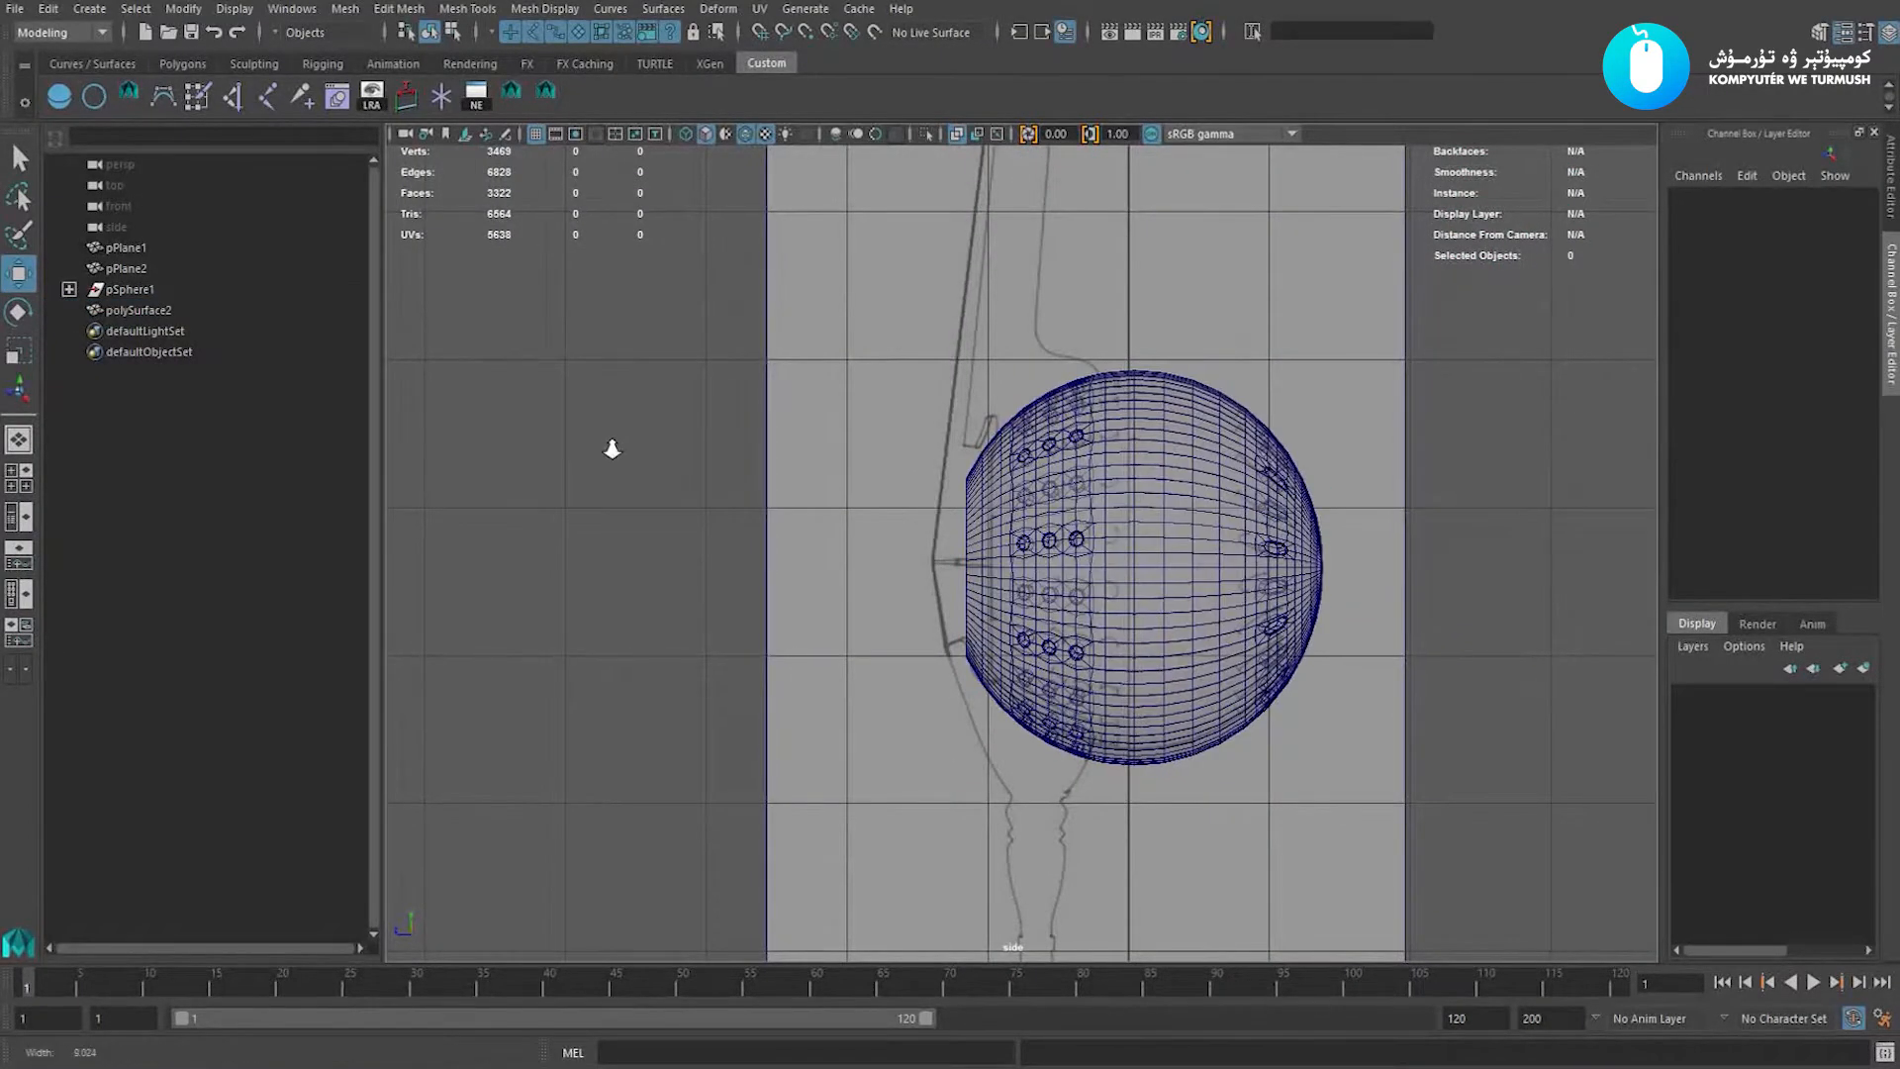
Insert an edge loop around the sphere mesh along the drawing's vertical front-face line in the side view.
scroll(896, 394, up, 3)
click(896, 394)
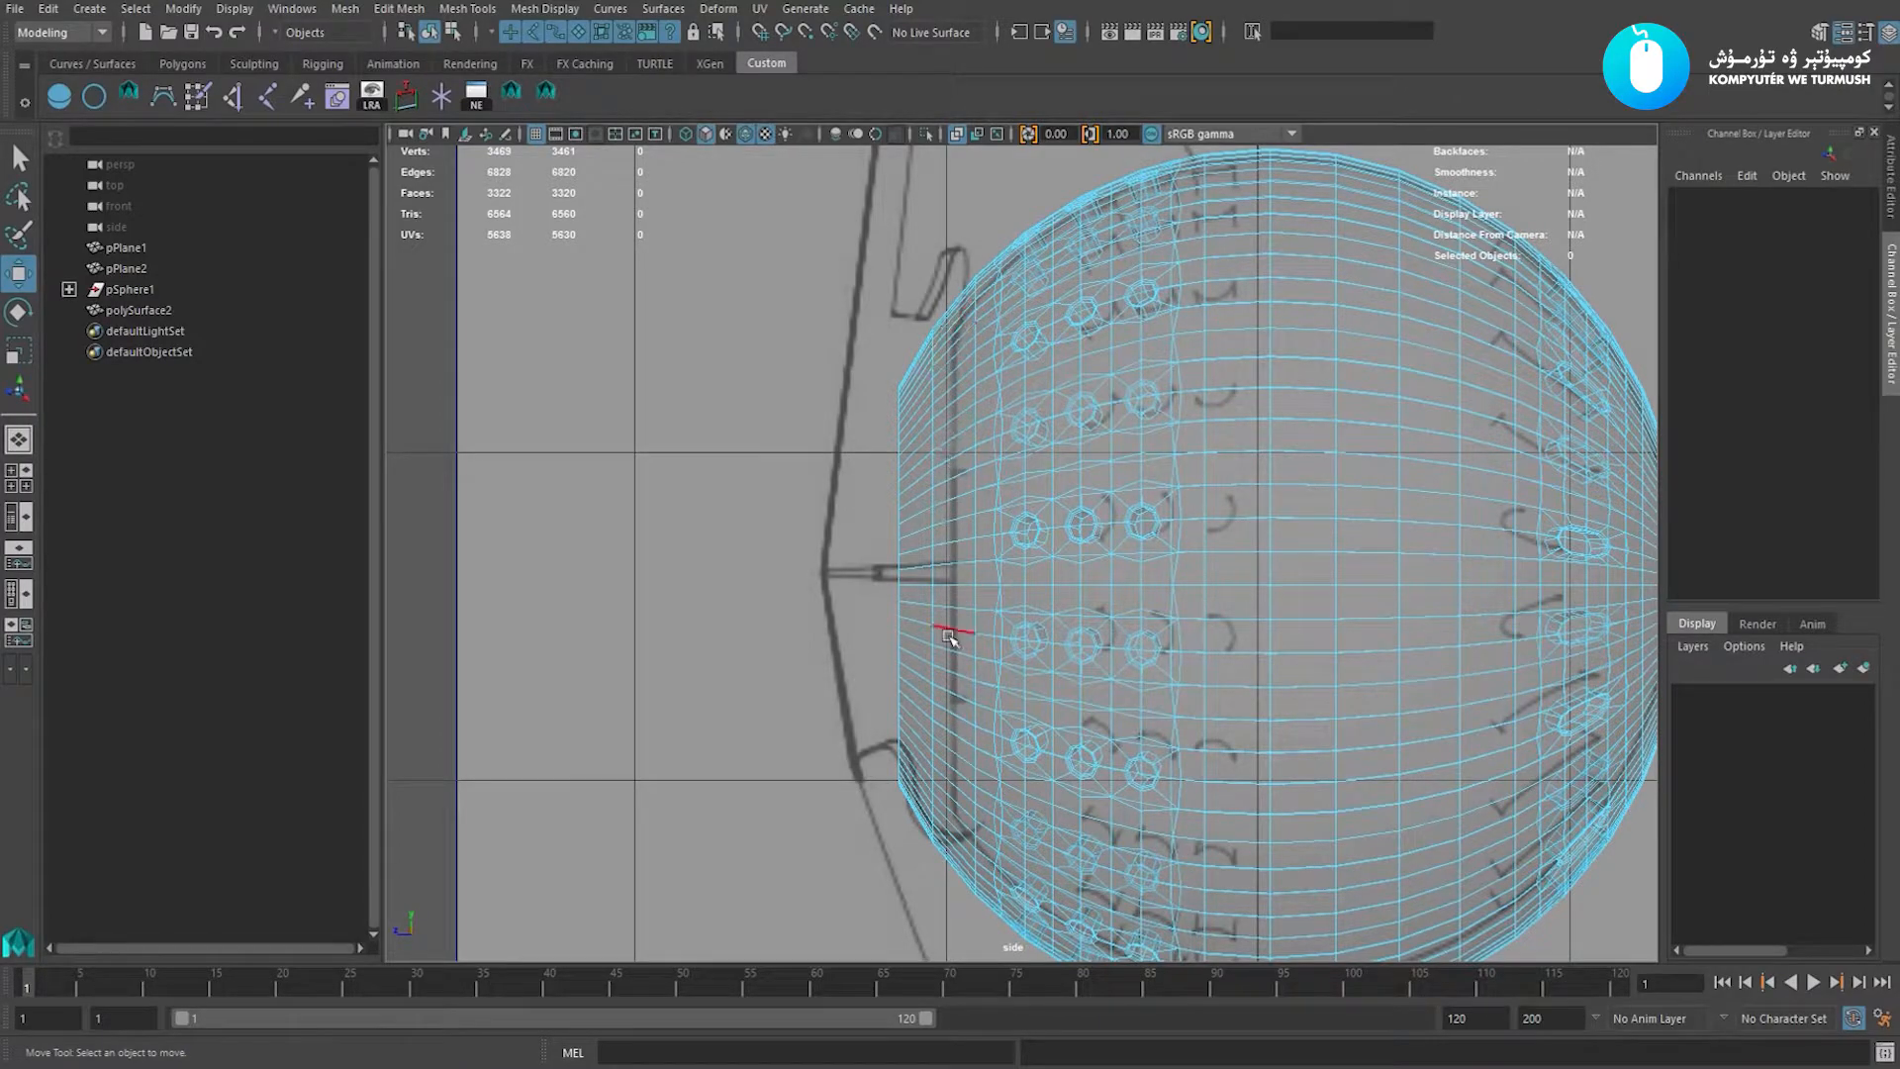
click(955, 518)
ctrl+right_drag(963, 385, 1035, 760)
scroll(922, 679, up, 2)
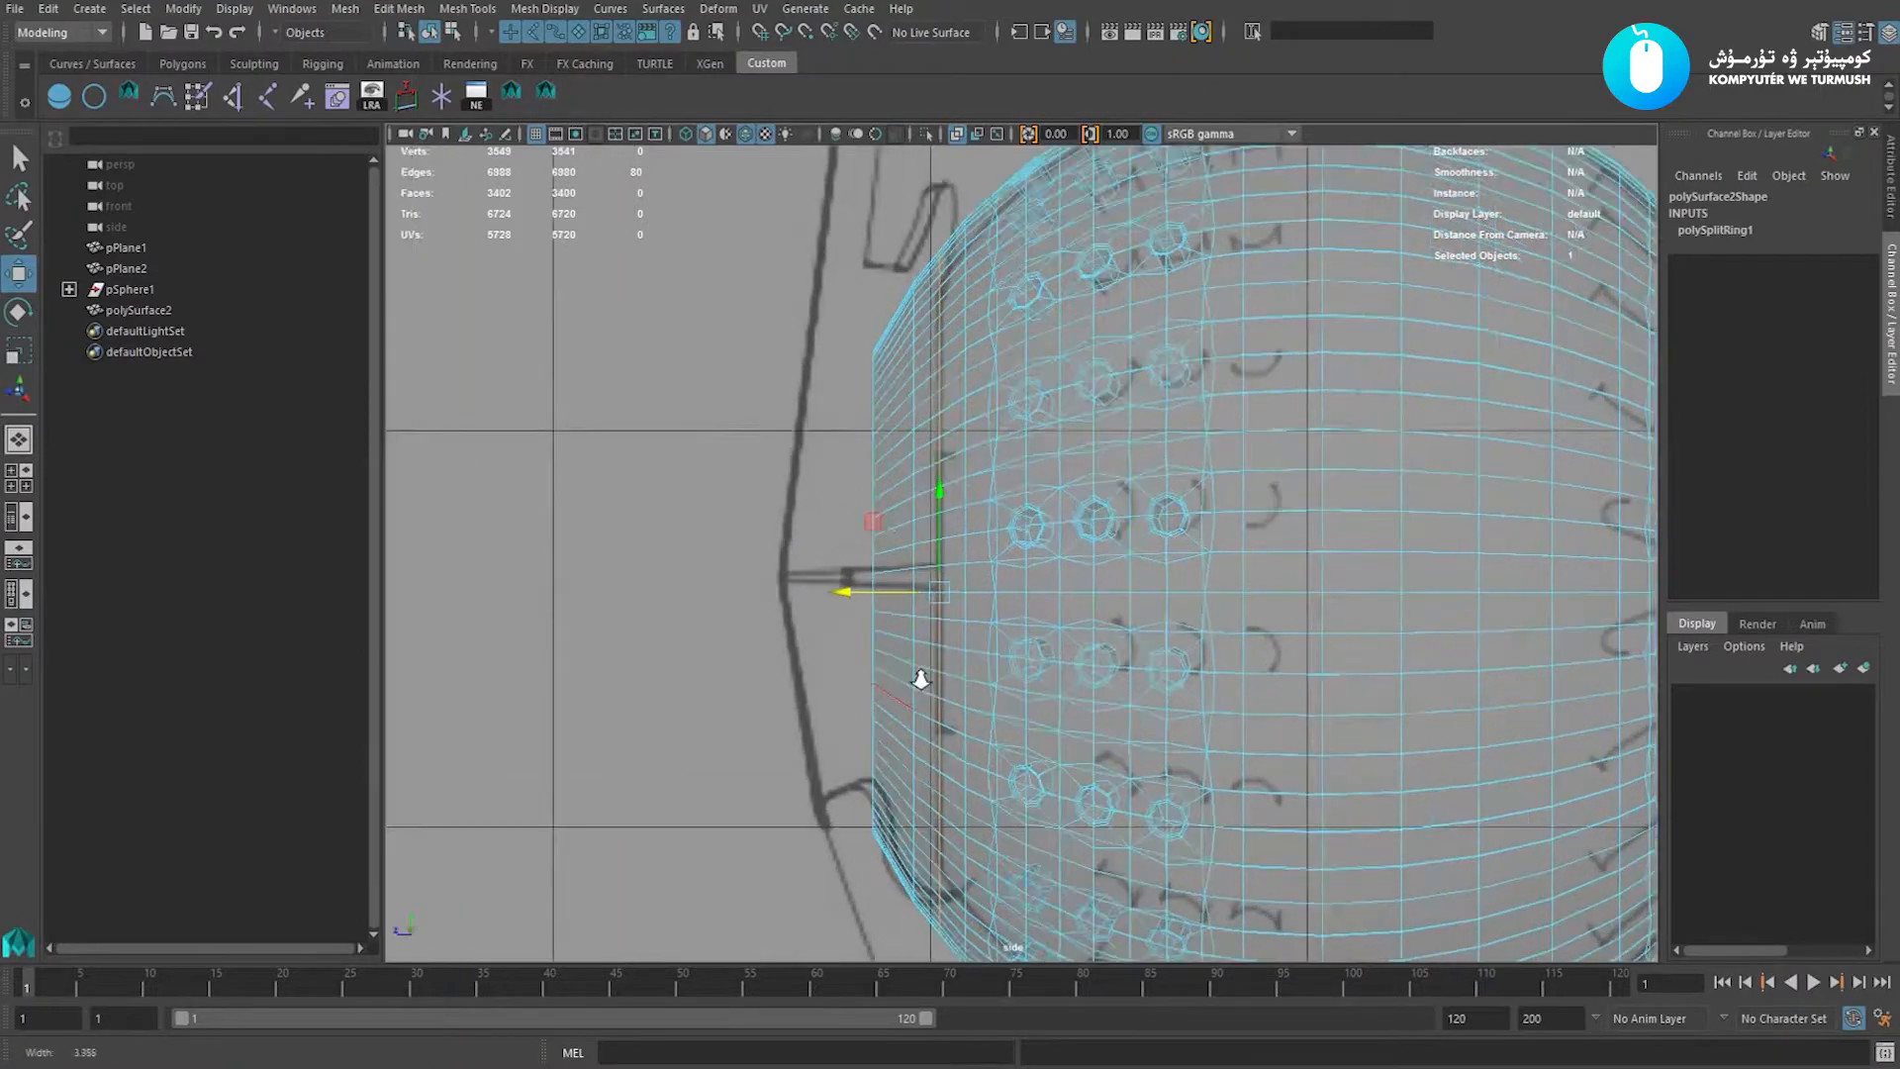
scroll(921, 679, up, 1)
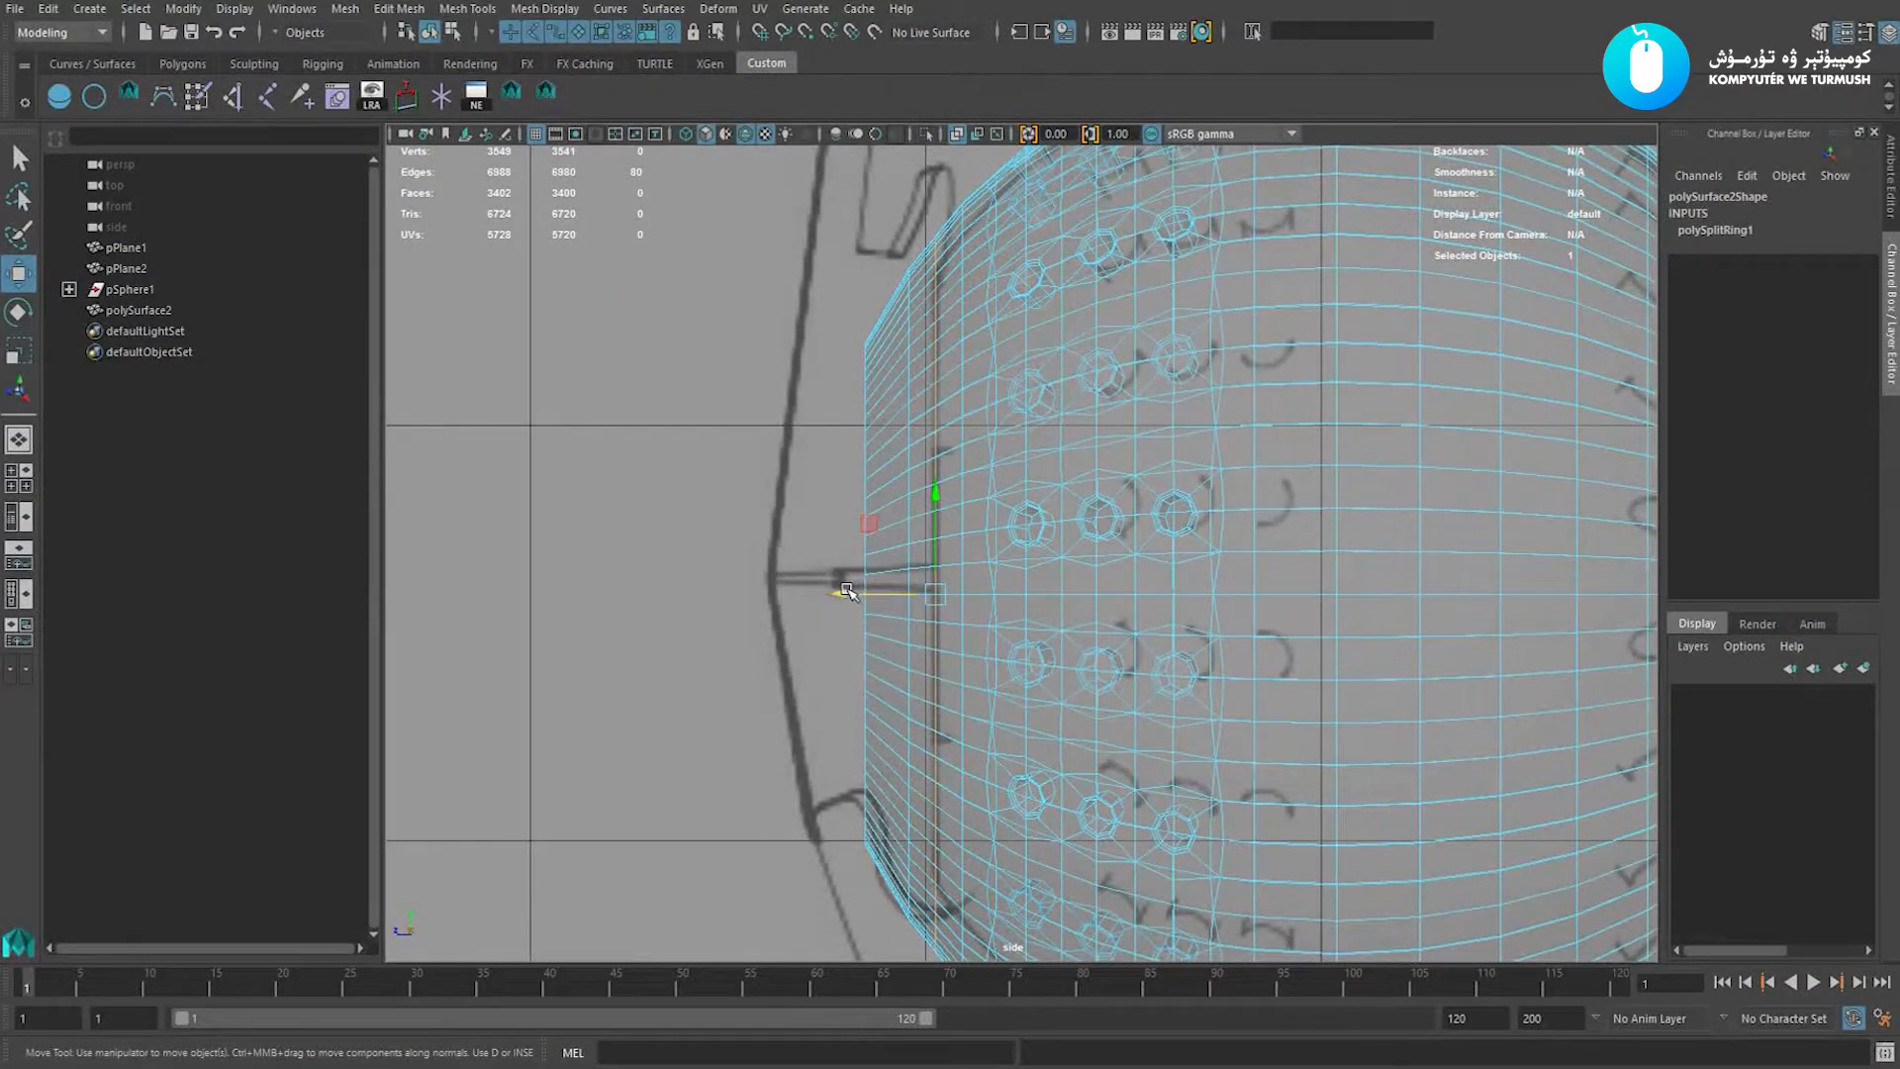
scroll(1039, 568, down, 2)
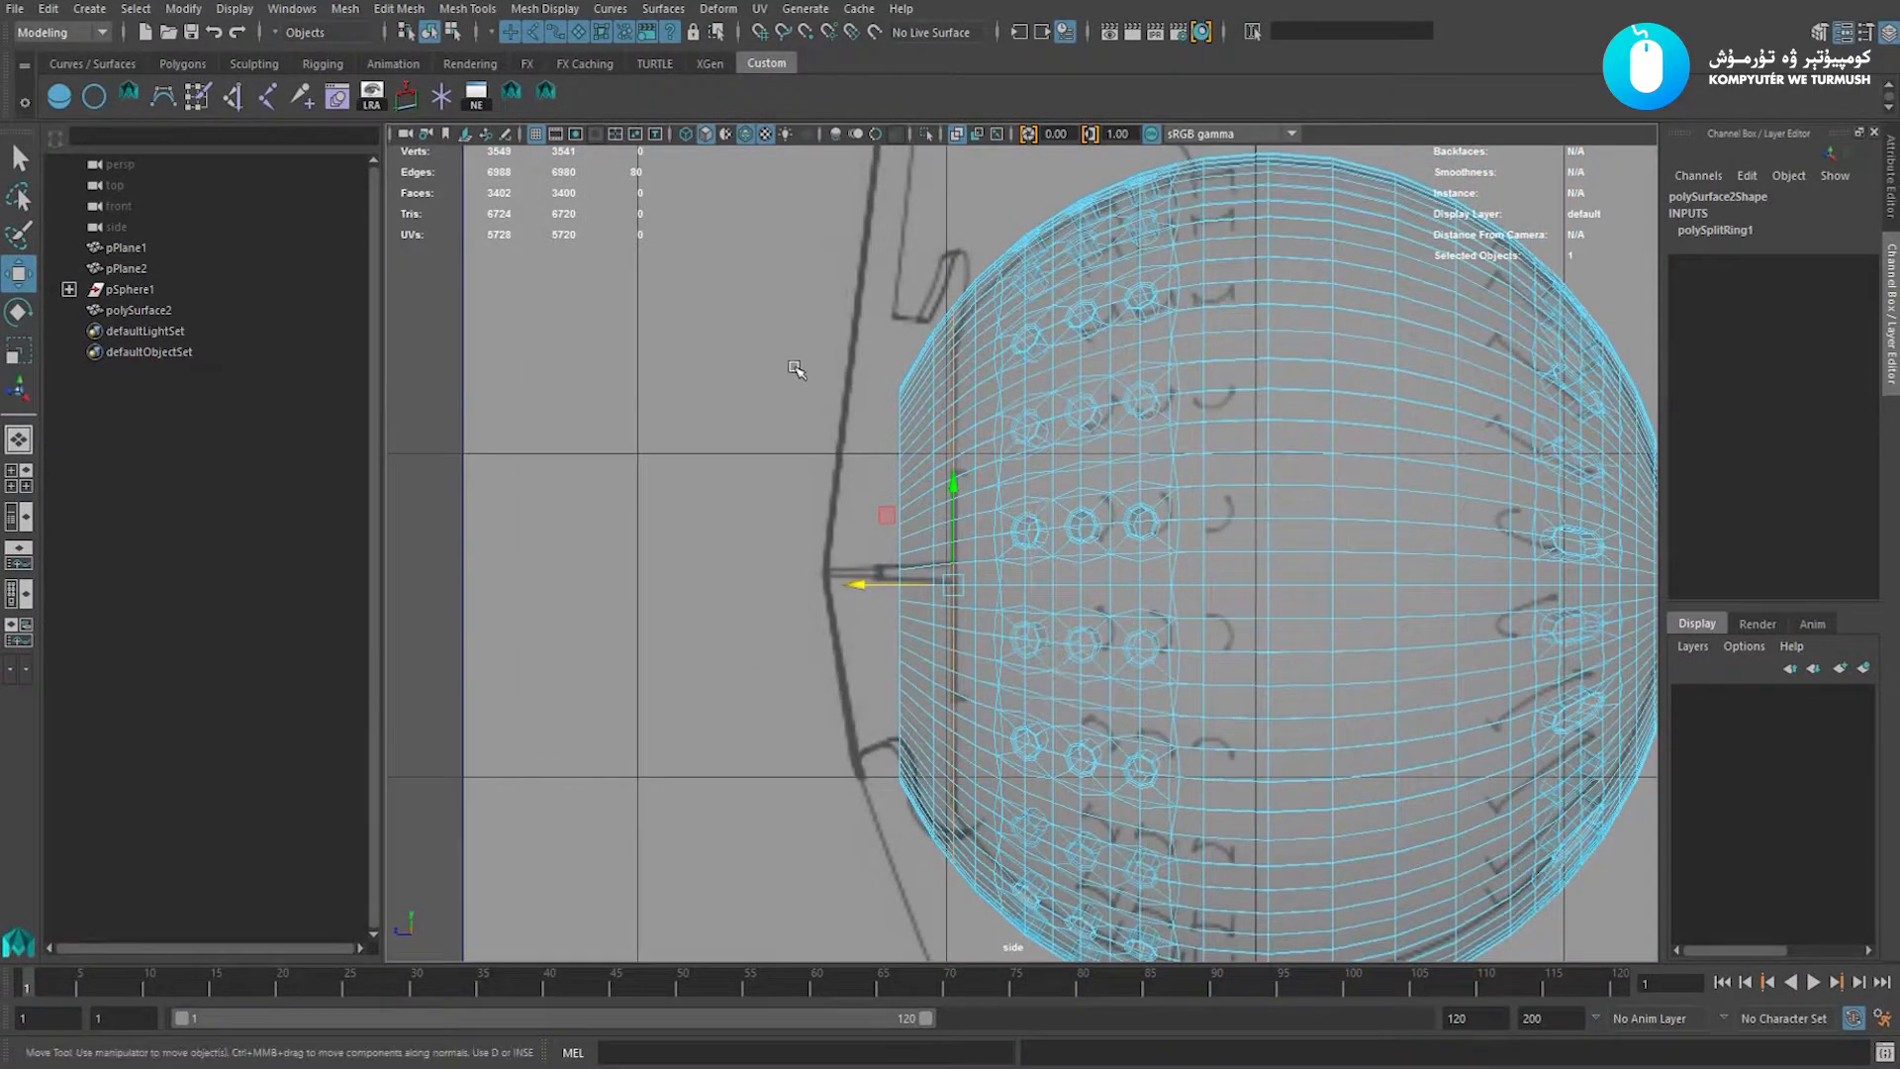
Delete the sphere's faces in front of the new edge loop and reselect the mesh in object mode.
drag(941, 879, 941, 871)
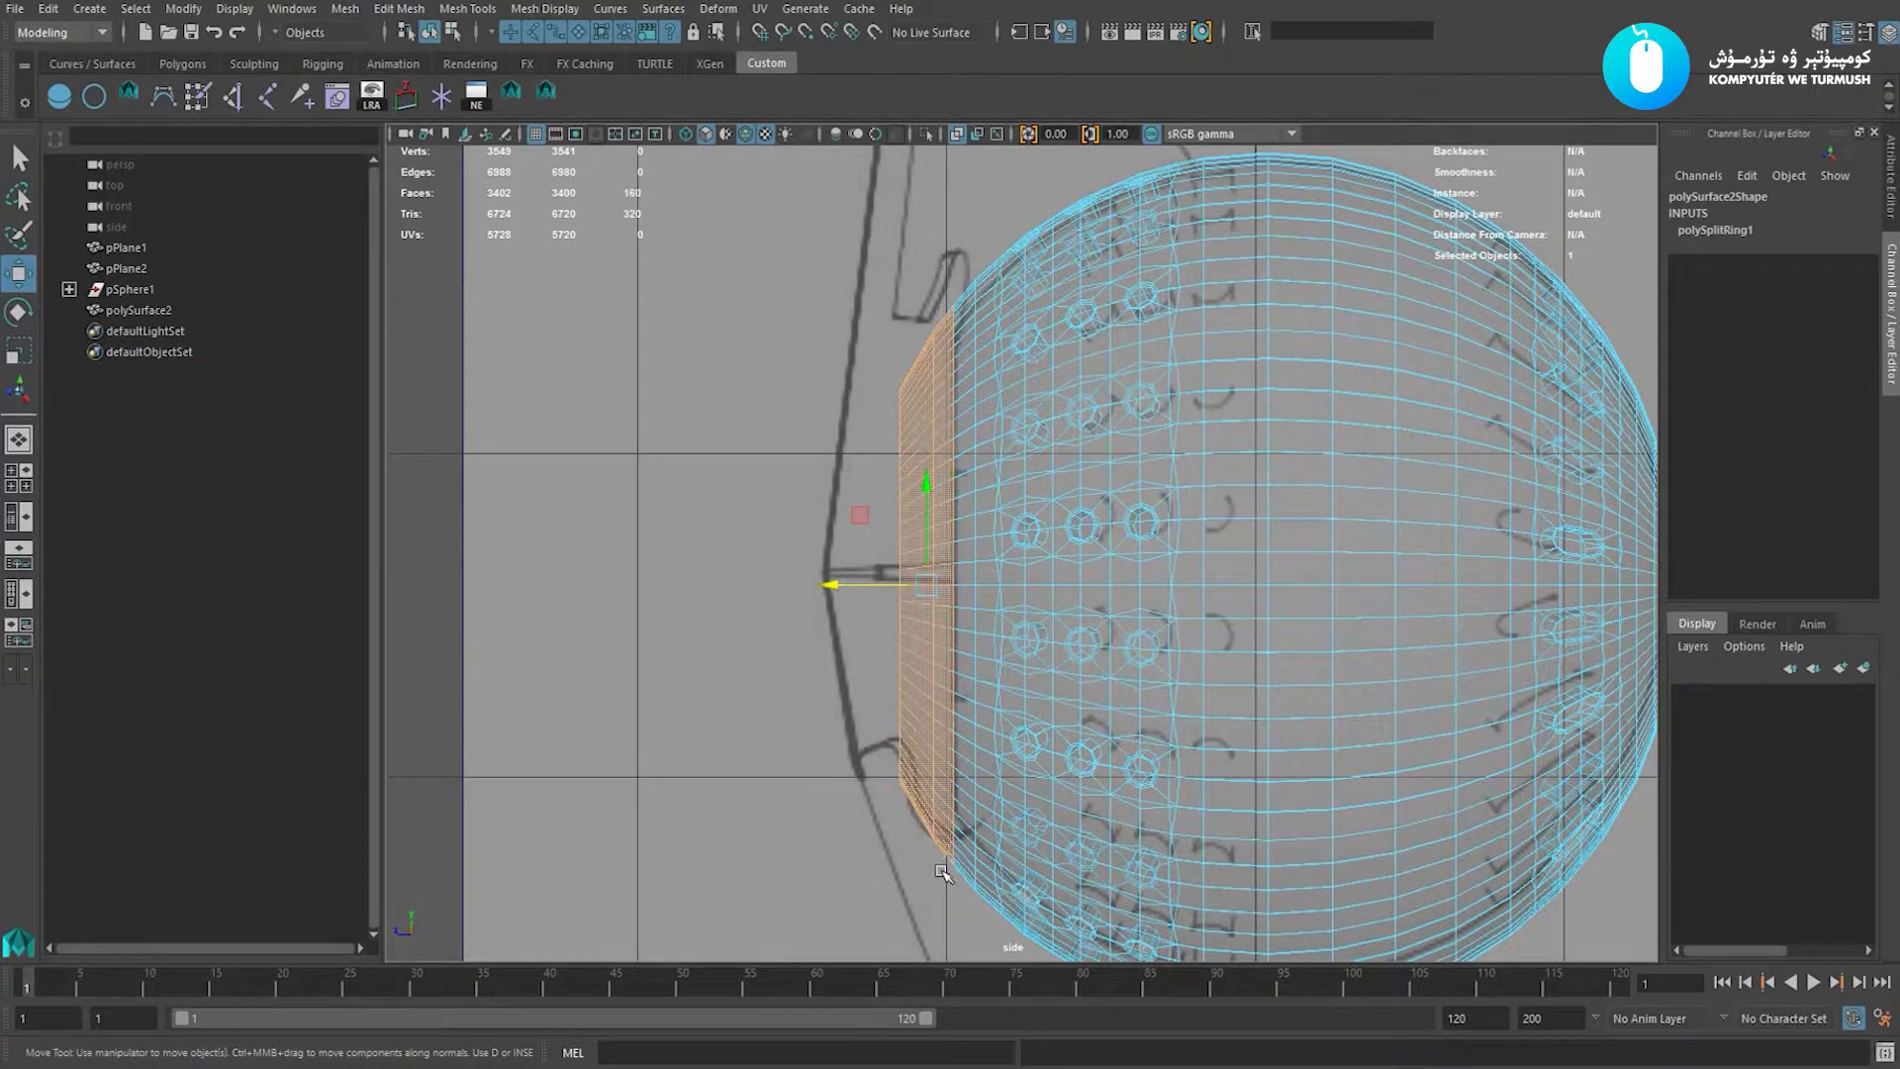
key(Delete)
right_drag(1022, 435, 1133, 318)
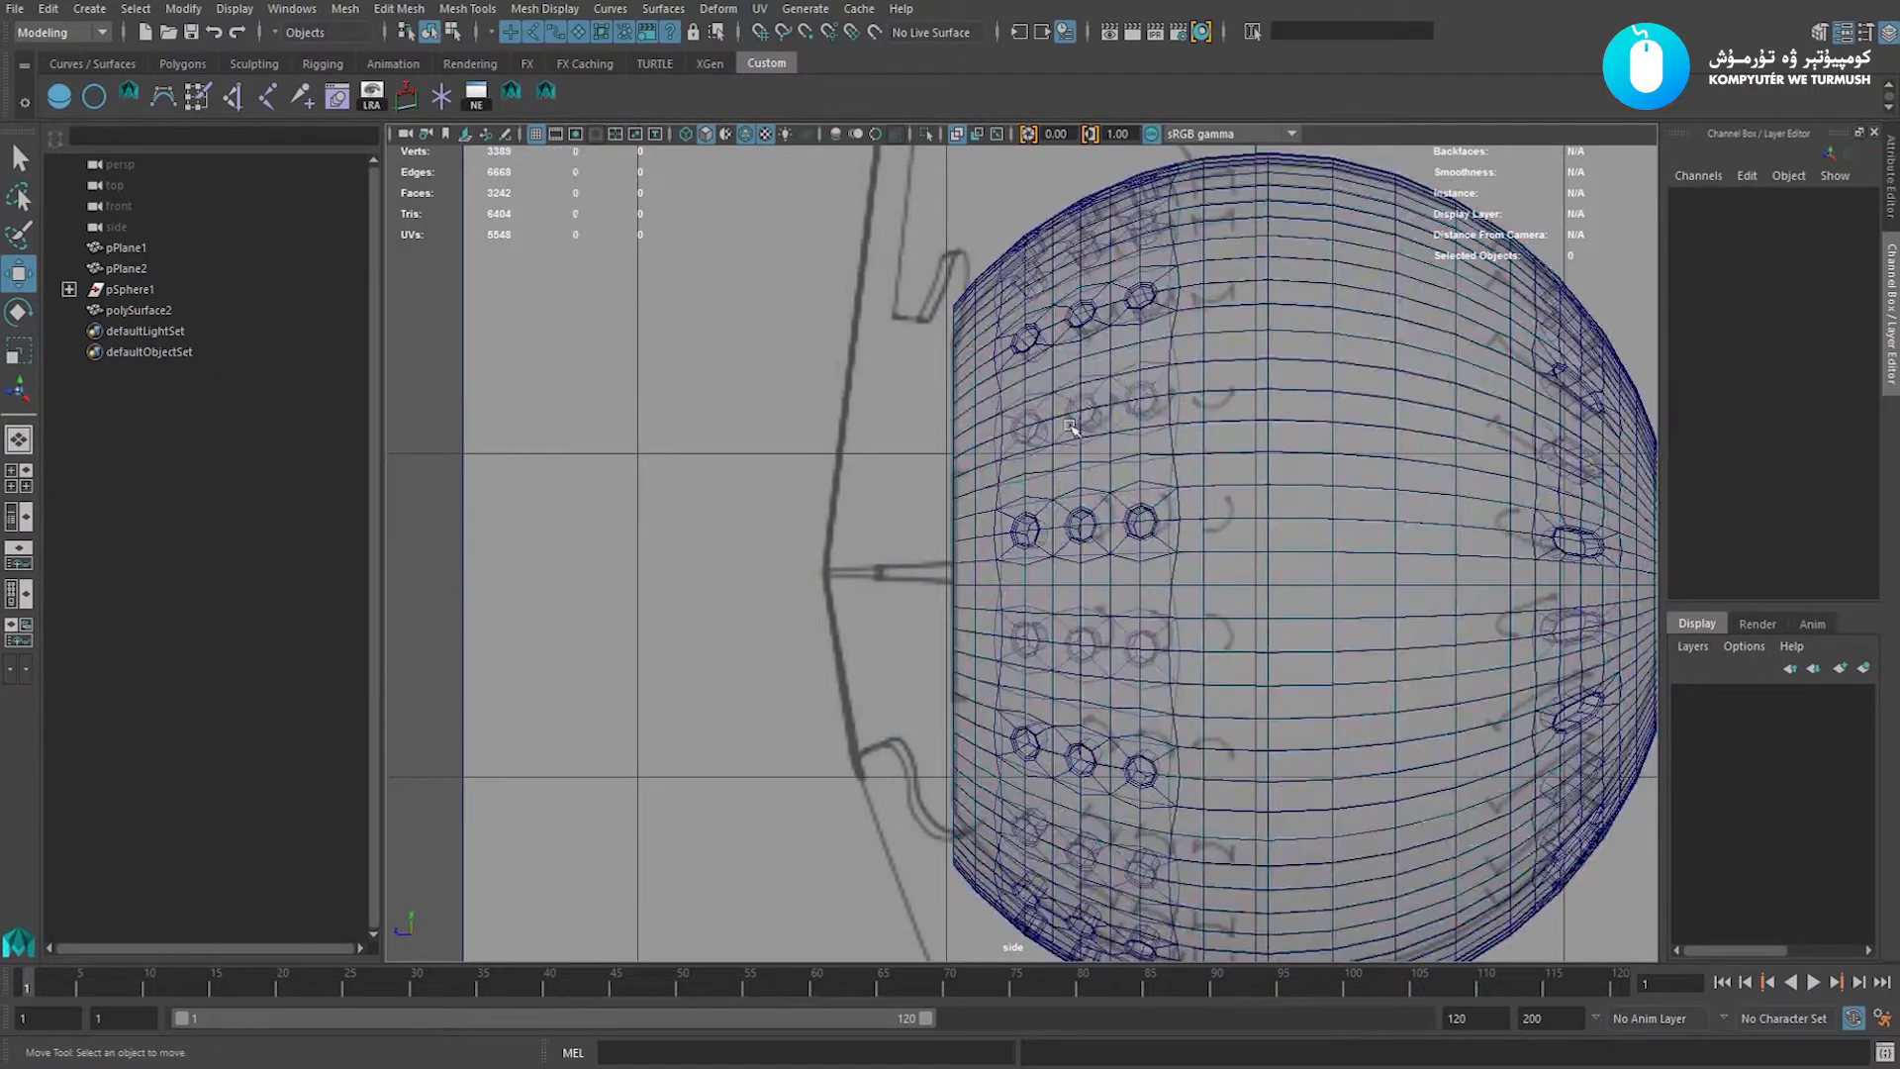
click(1107, 490)
Show the sphere's open front up close in the perspective view with X-ray display turned off.
scroll(1102, 500, down, 4)
key(space)
drag(966, 514, 930, 349)
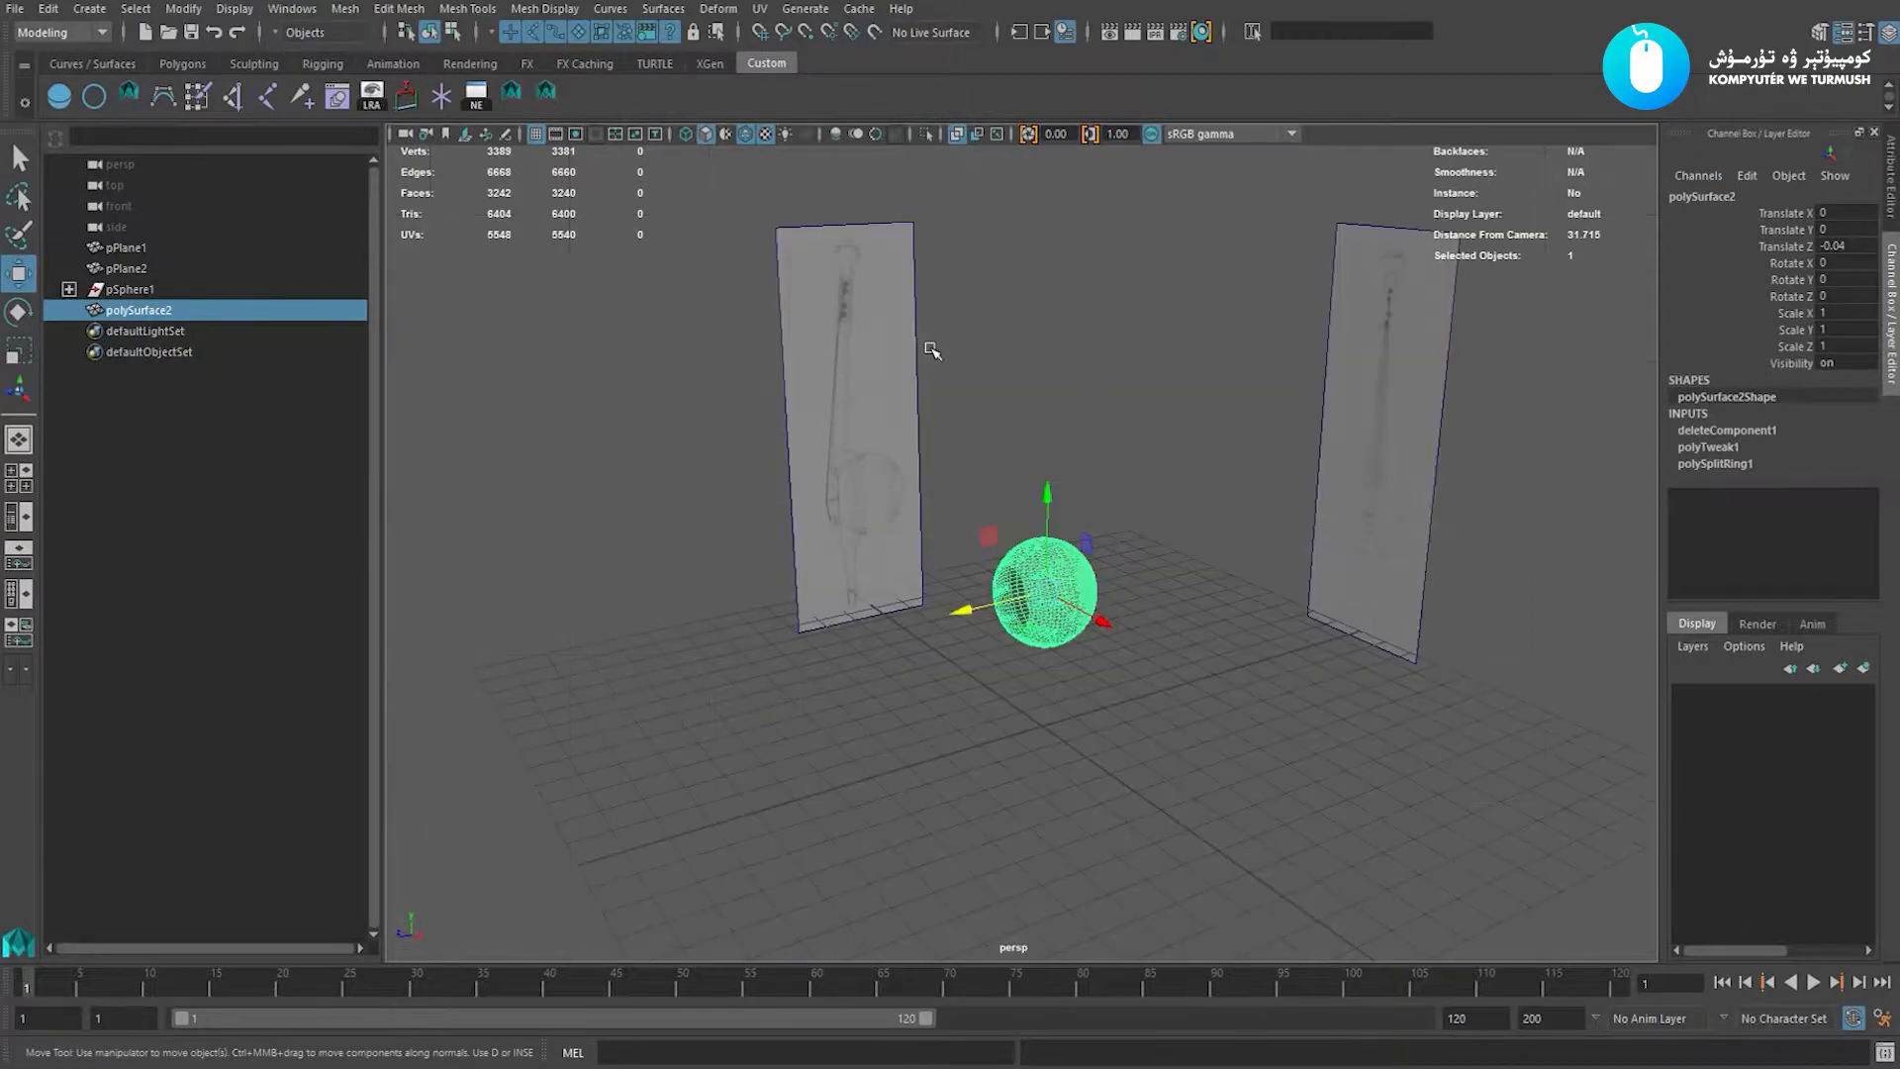
click(956, 136)
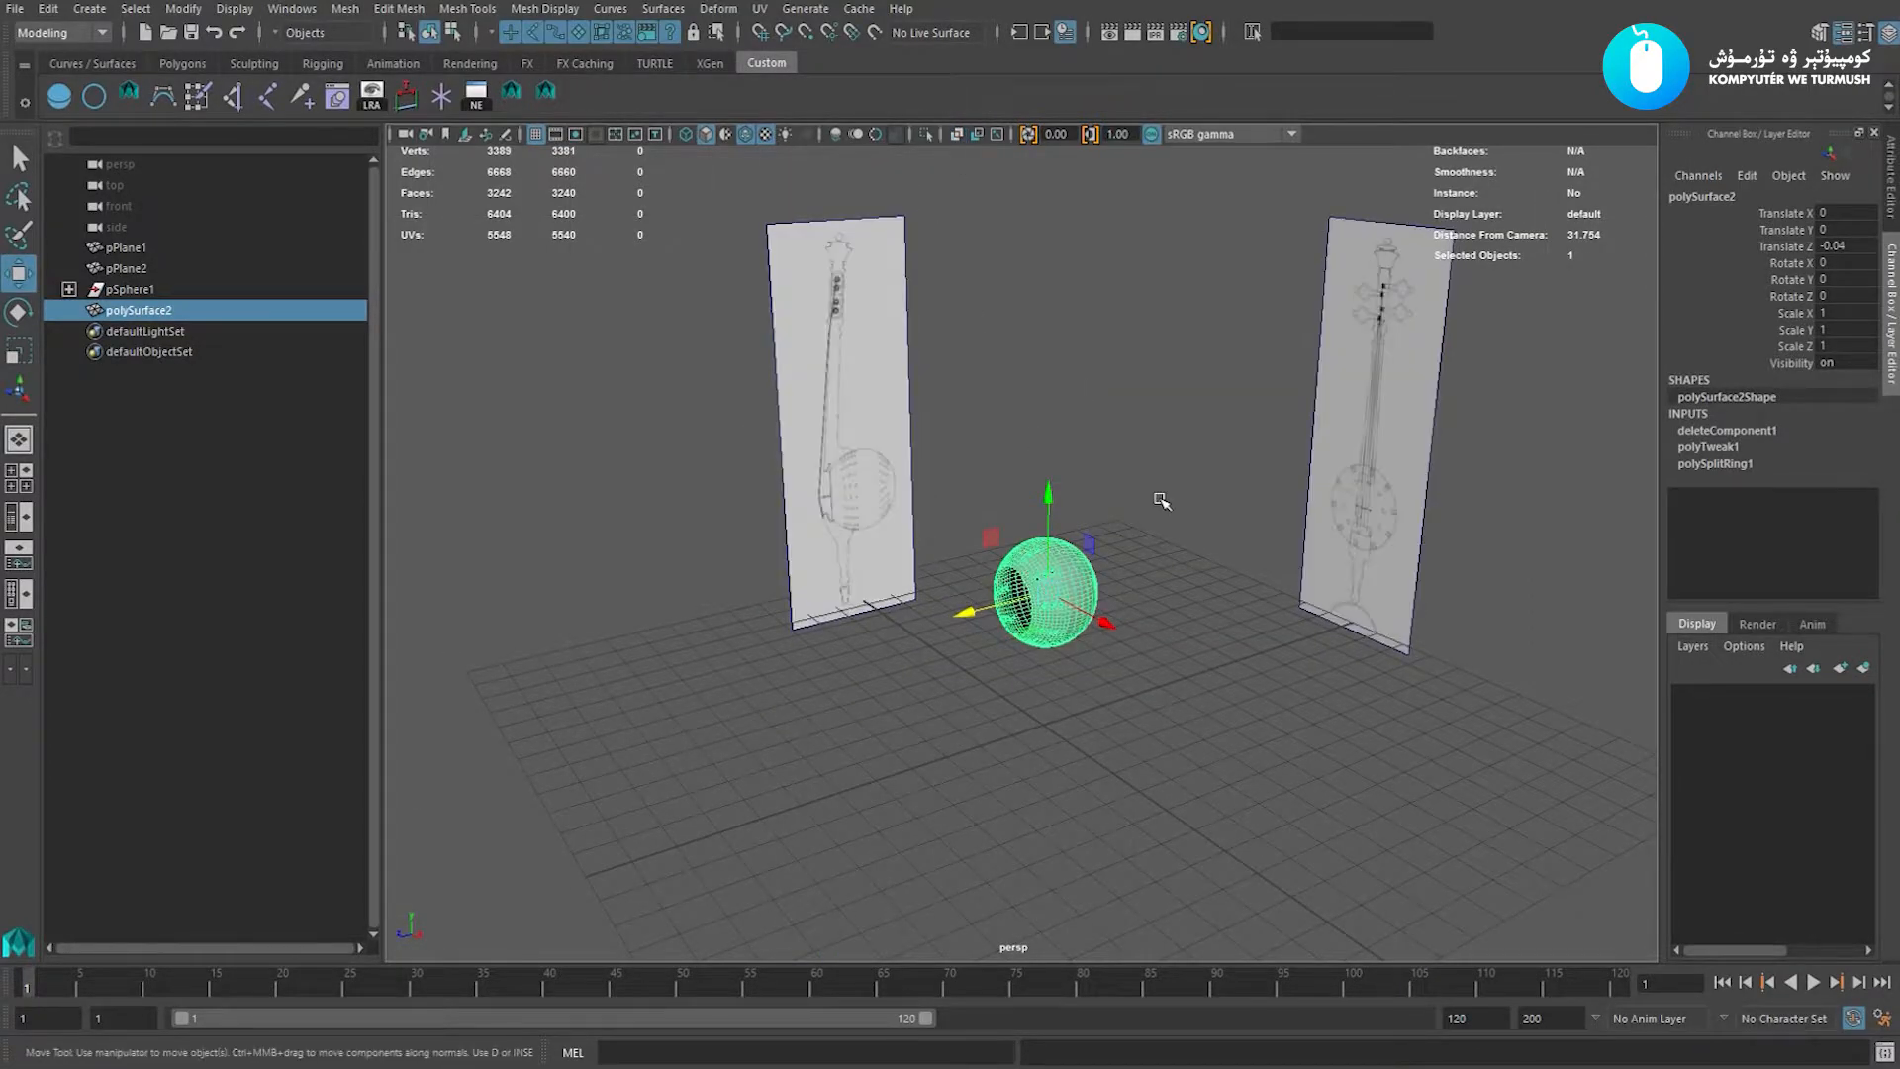
click(1162, 501)
alt+right_drag(1162, 501, 1327, 793)
alt+drag(1030, 663, 1148, 604)
alt+middle_drag(1148, 604, 1144, 590)
alt+drag(1145, 590, 1030, 628)
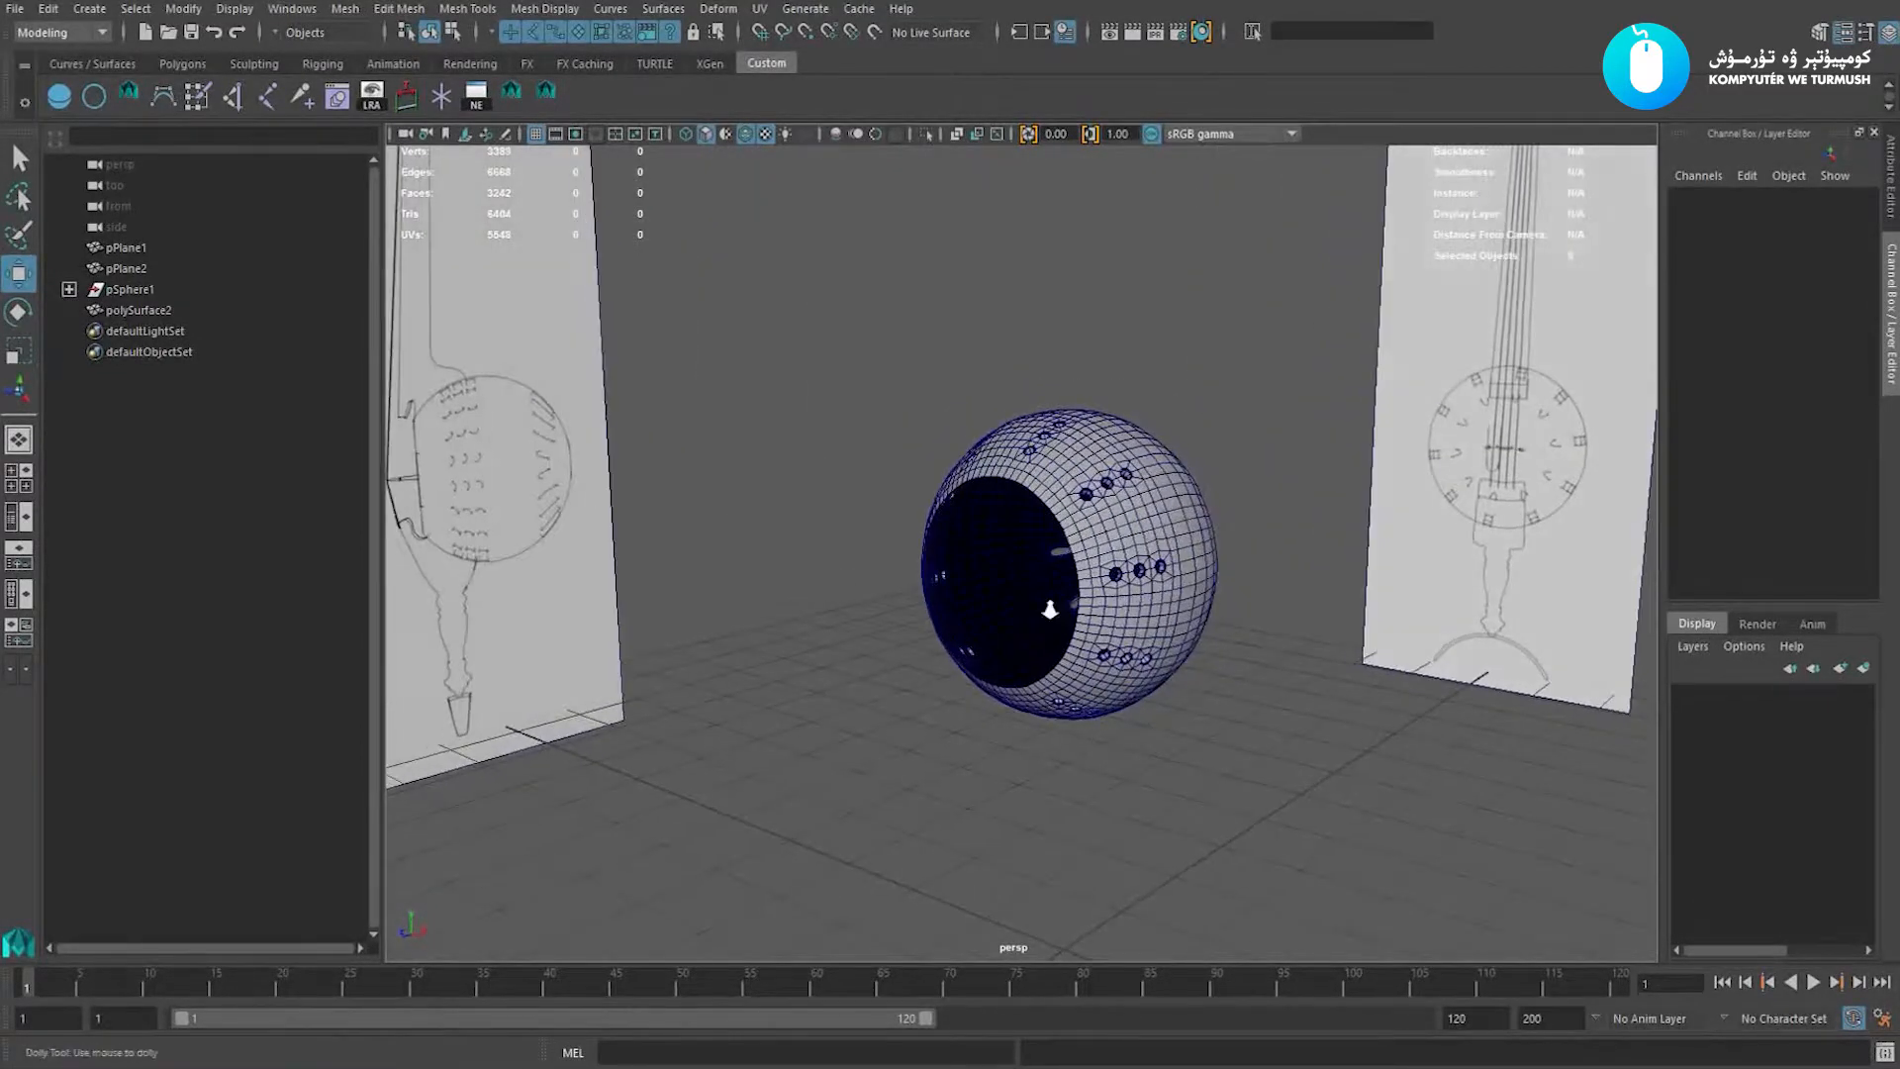
alt+middle_drag(1065, 585, 1025, 620)
scroll(1023, 620, up, 2)
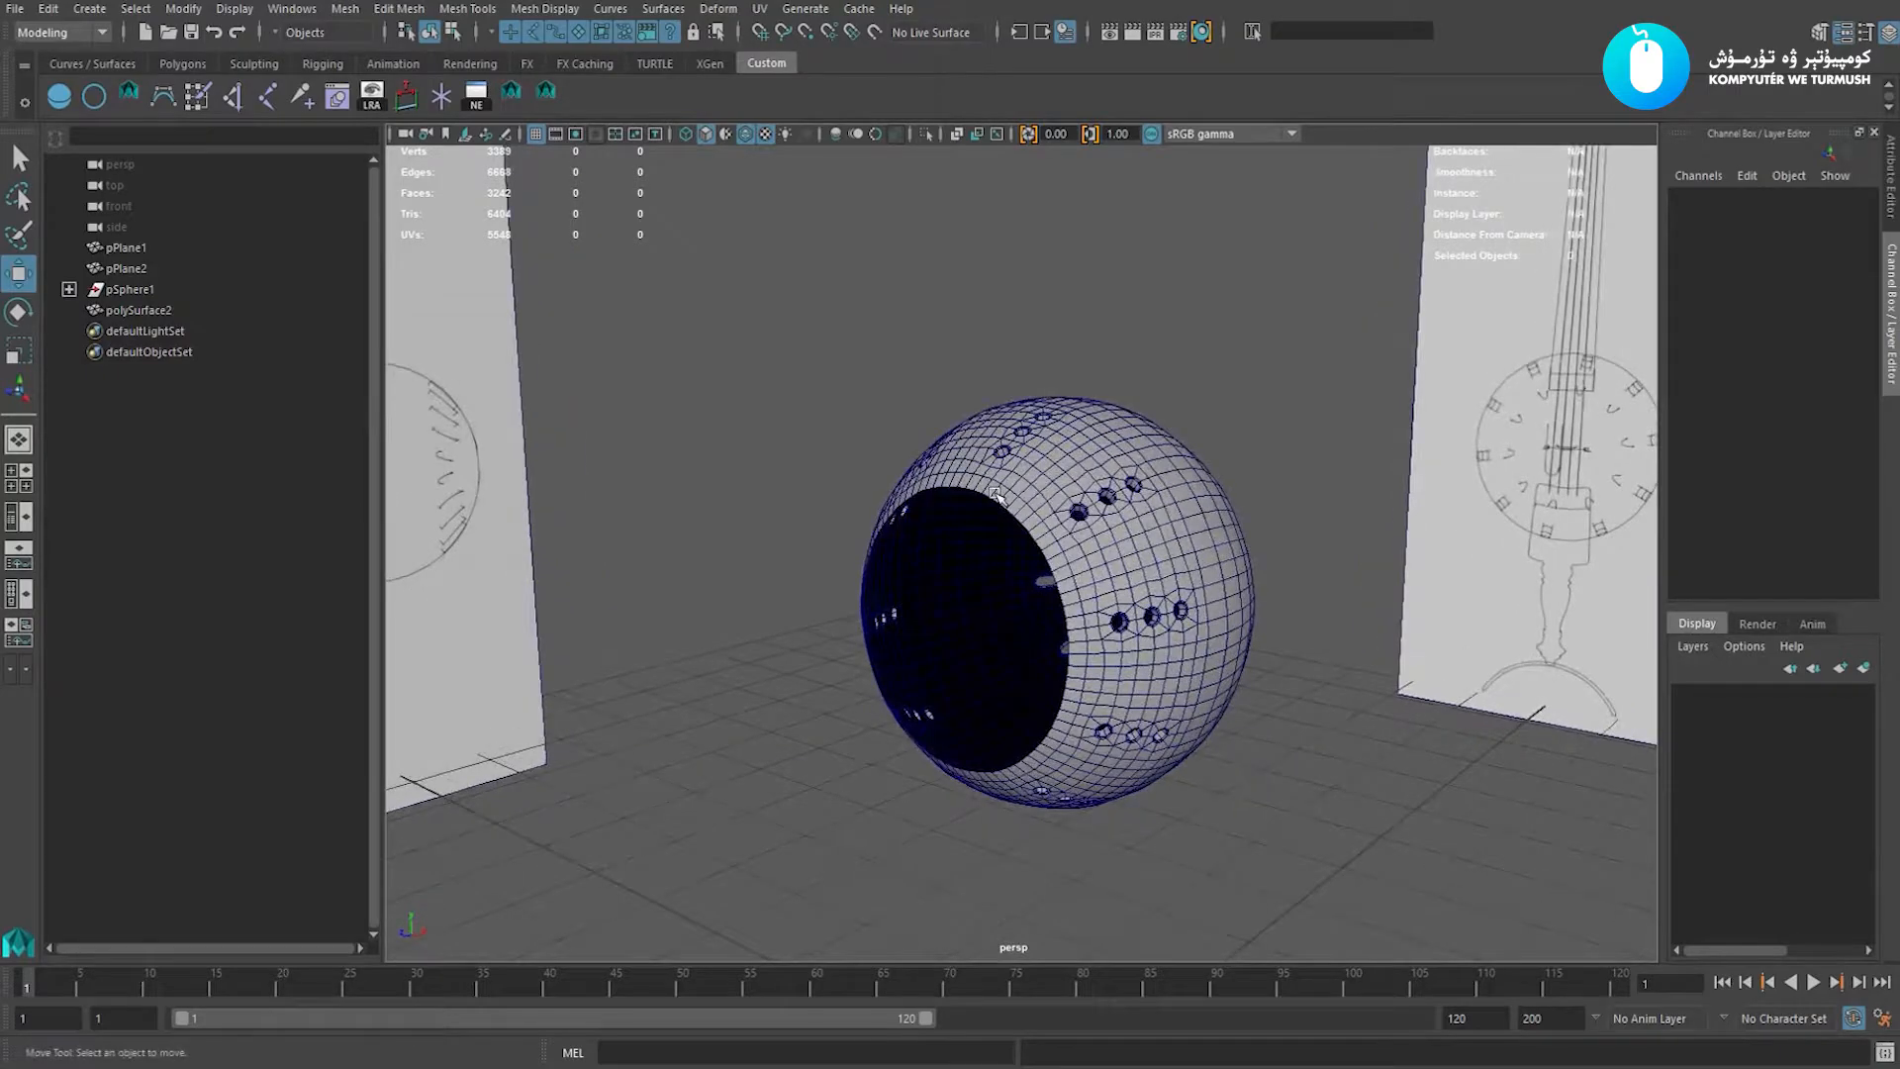
alt+drag(961, 732, 990, 709)
alt+middle_drag(991, 706, 990, 634)
scroll(1029, 673, up, 1)
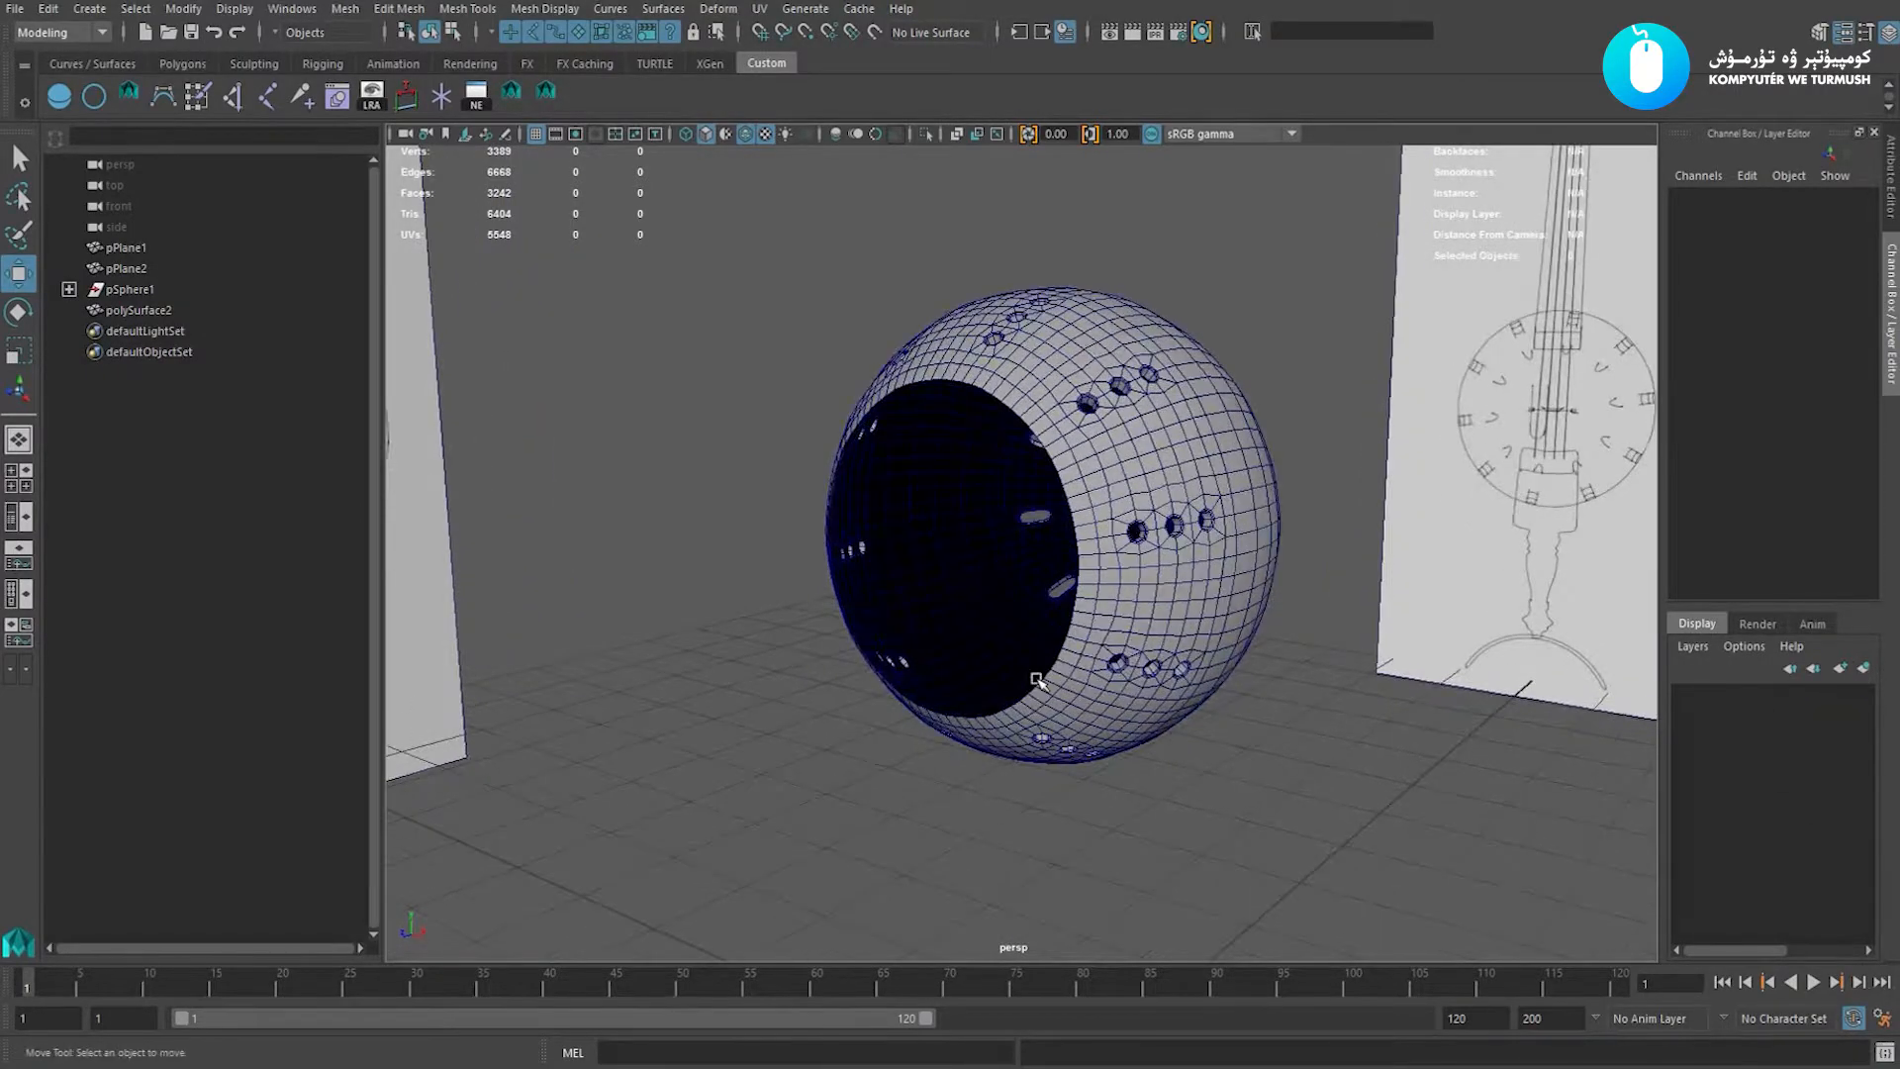
Extrude the border edge loop of the front opening and scale it inward to about 0.84 to form a narrow rim.
click(1059, 690)
scroll(1134, 739, up, 1)
right_drag(1133, 739, 1111, 649)
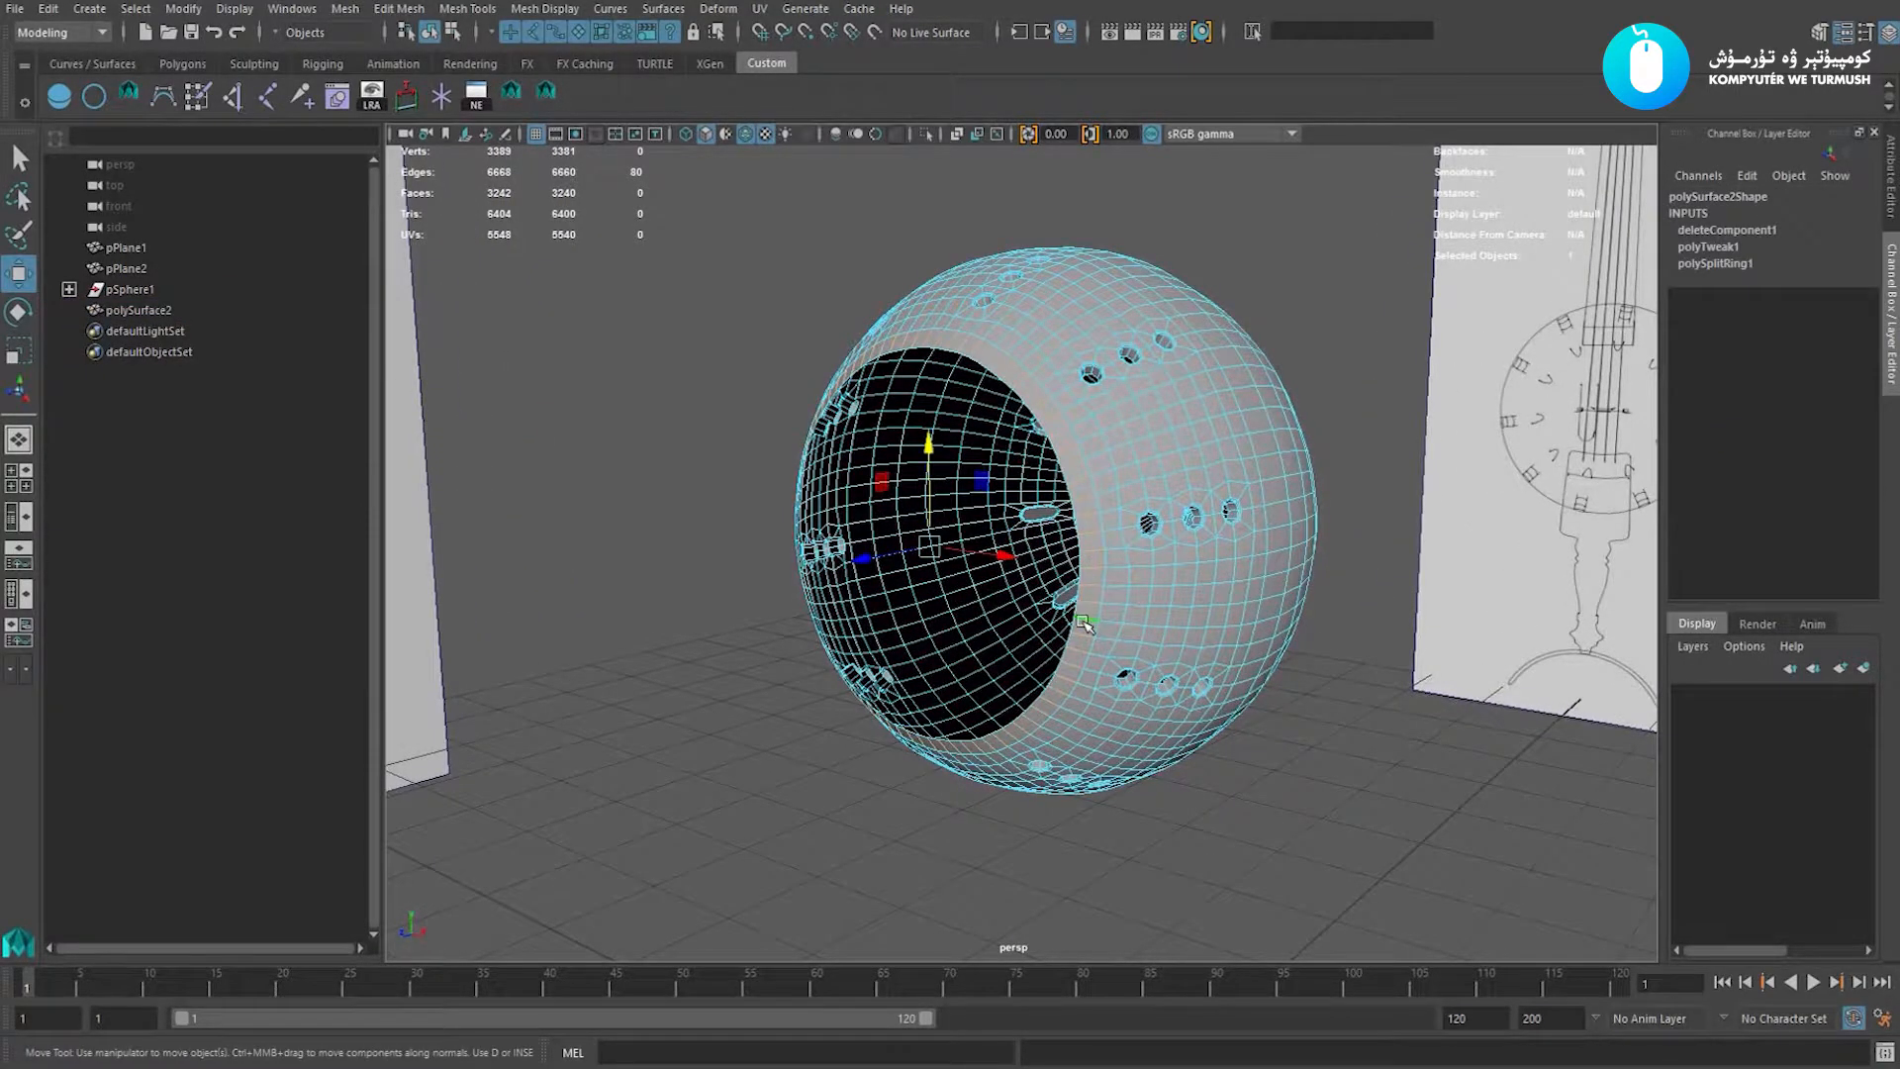
double_click(1077, 608)
alt+drag(1077, 608, 1042, 323)
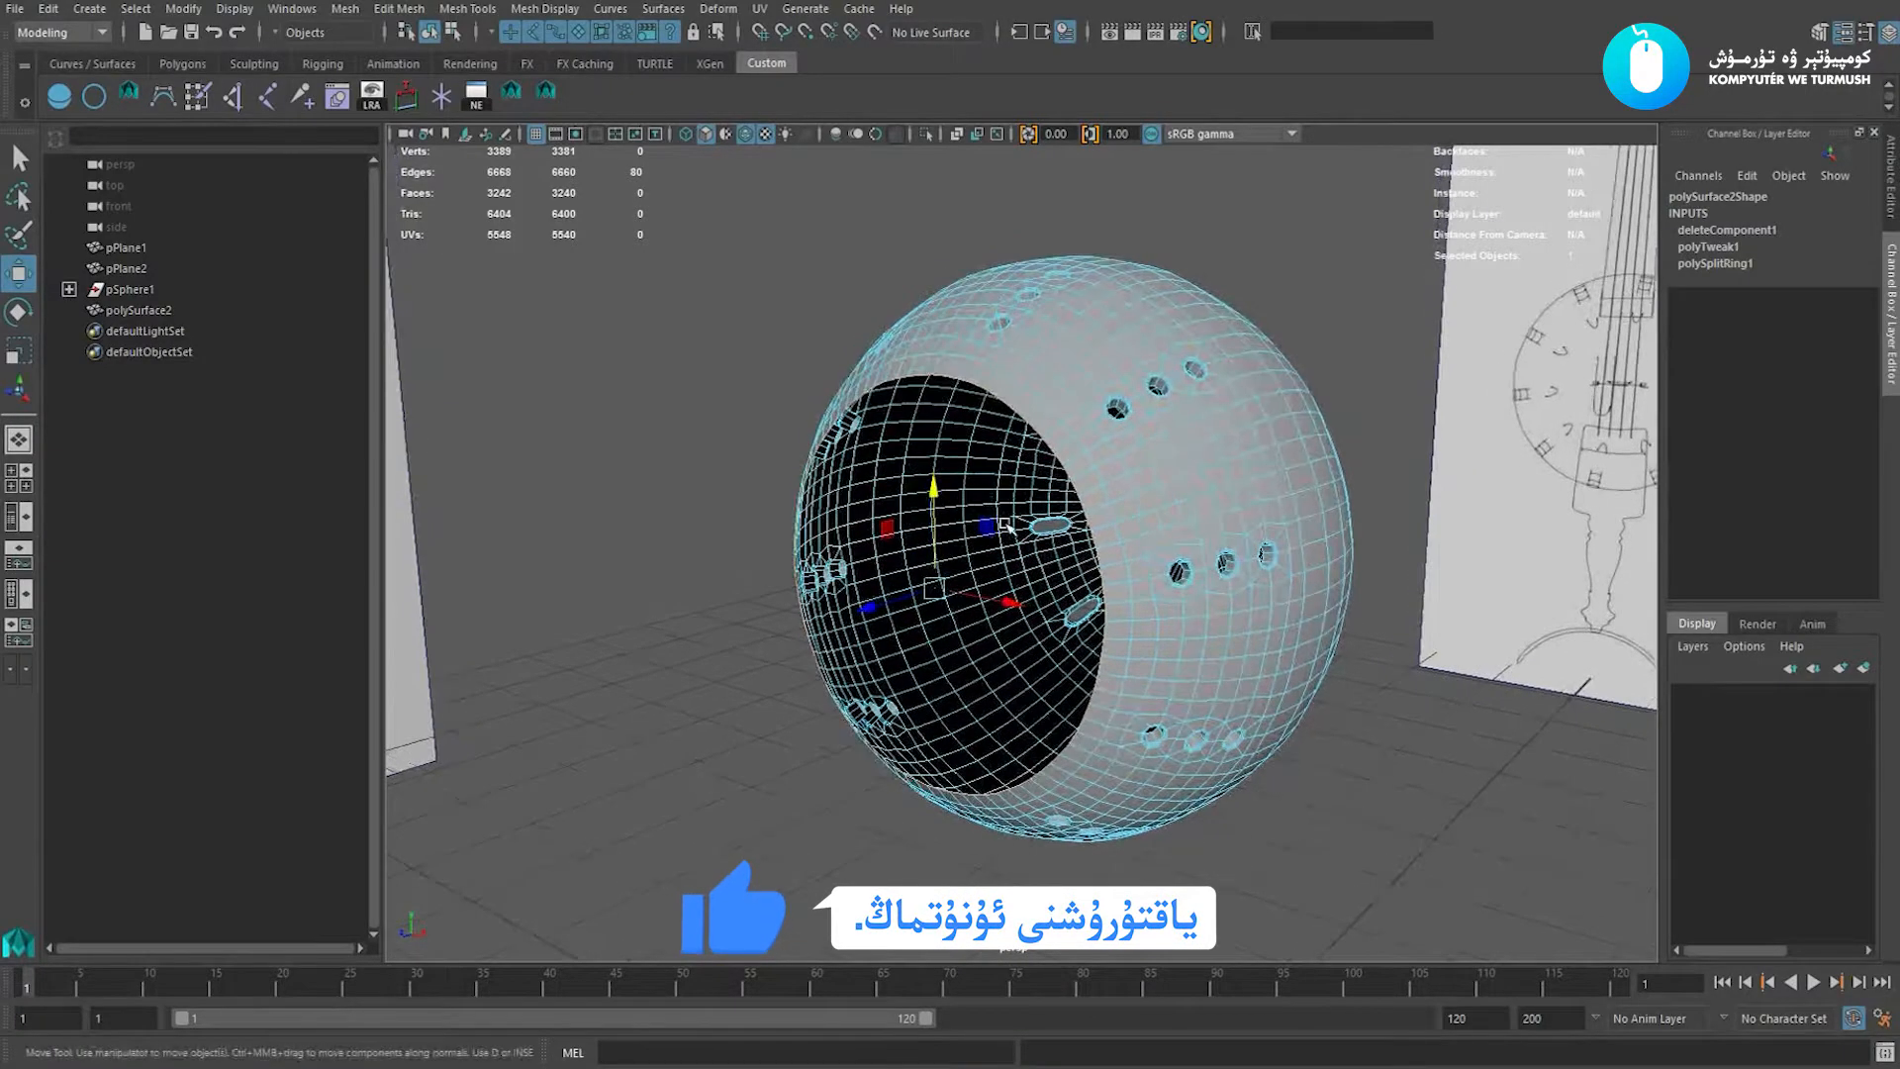
shift+right_drag(1040, 324, 1039, 388)
scroll(1044, 475, down, 1)
key(e)
key(r)
drag(950, 593, 912, 584)
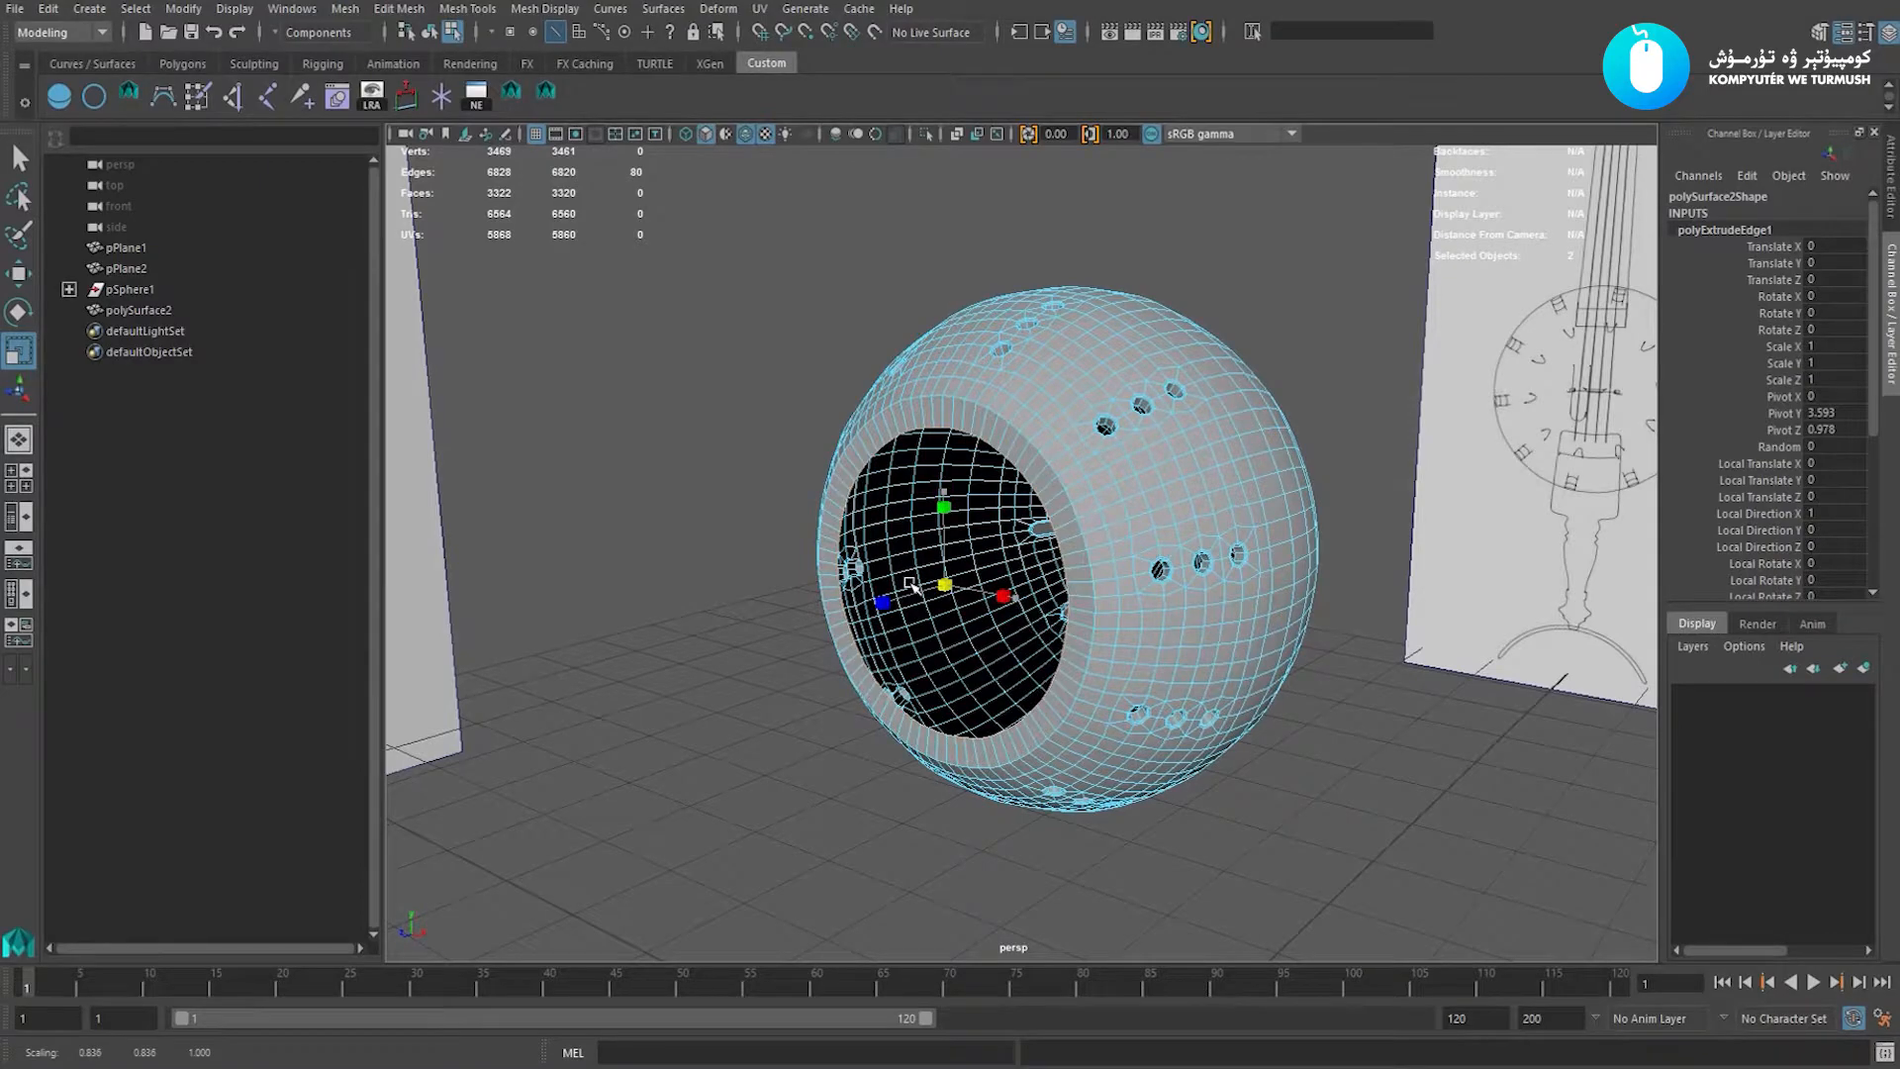
alt+drag(1104, 425, 1064, 606)
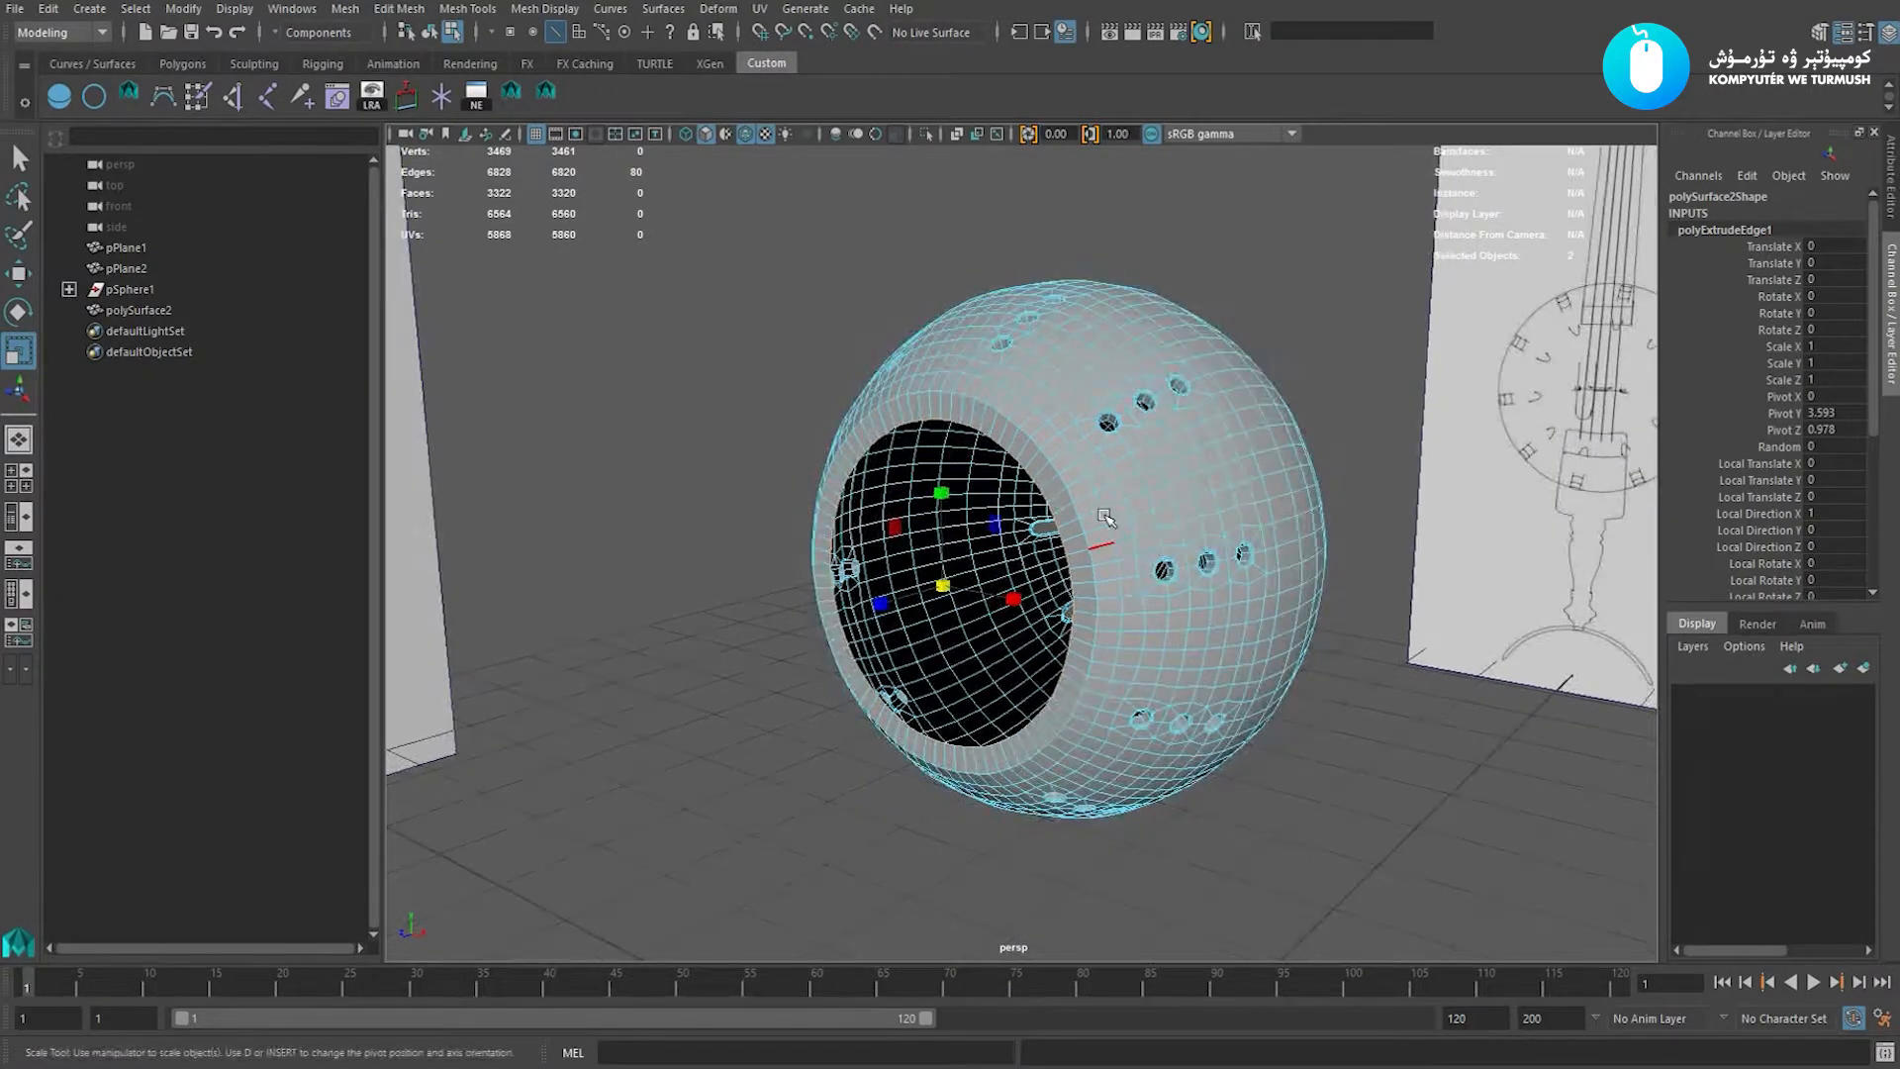
Extrude the rim's inner edge loop again and scale it inward to make a wider flat ring.
shift+right_click(1100, 369)
click(1089, 427)
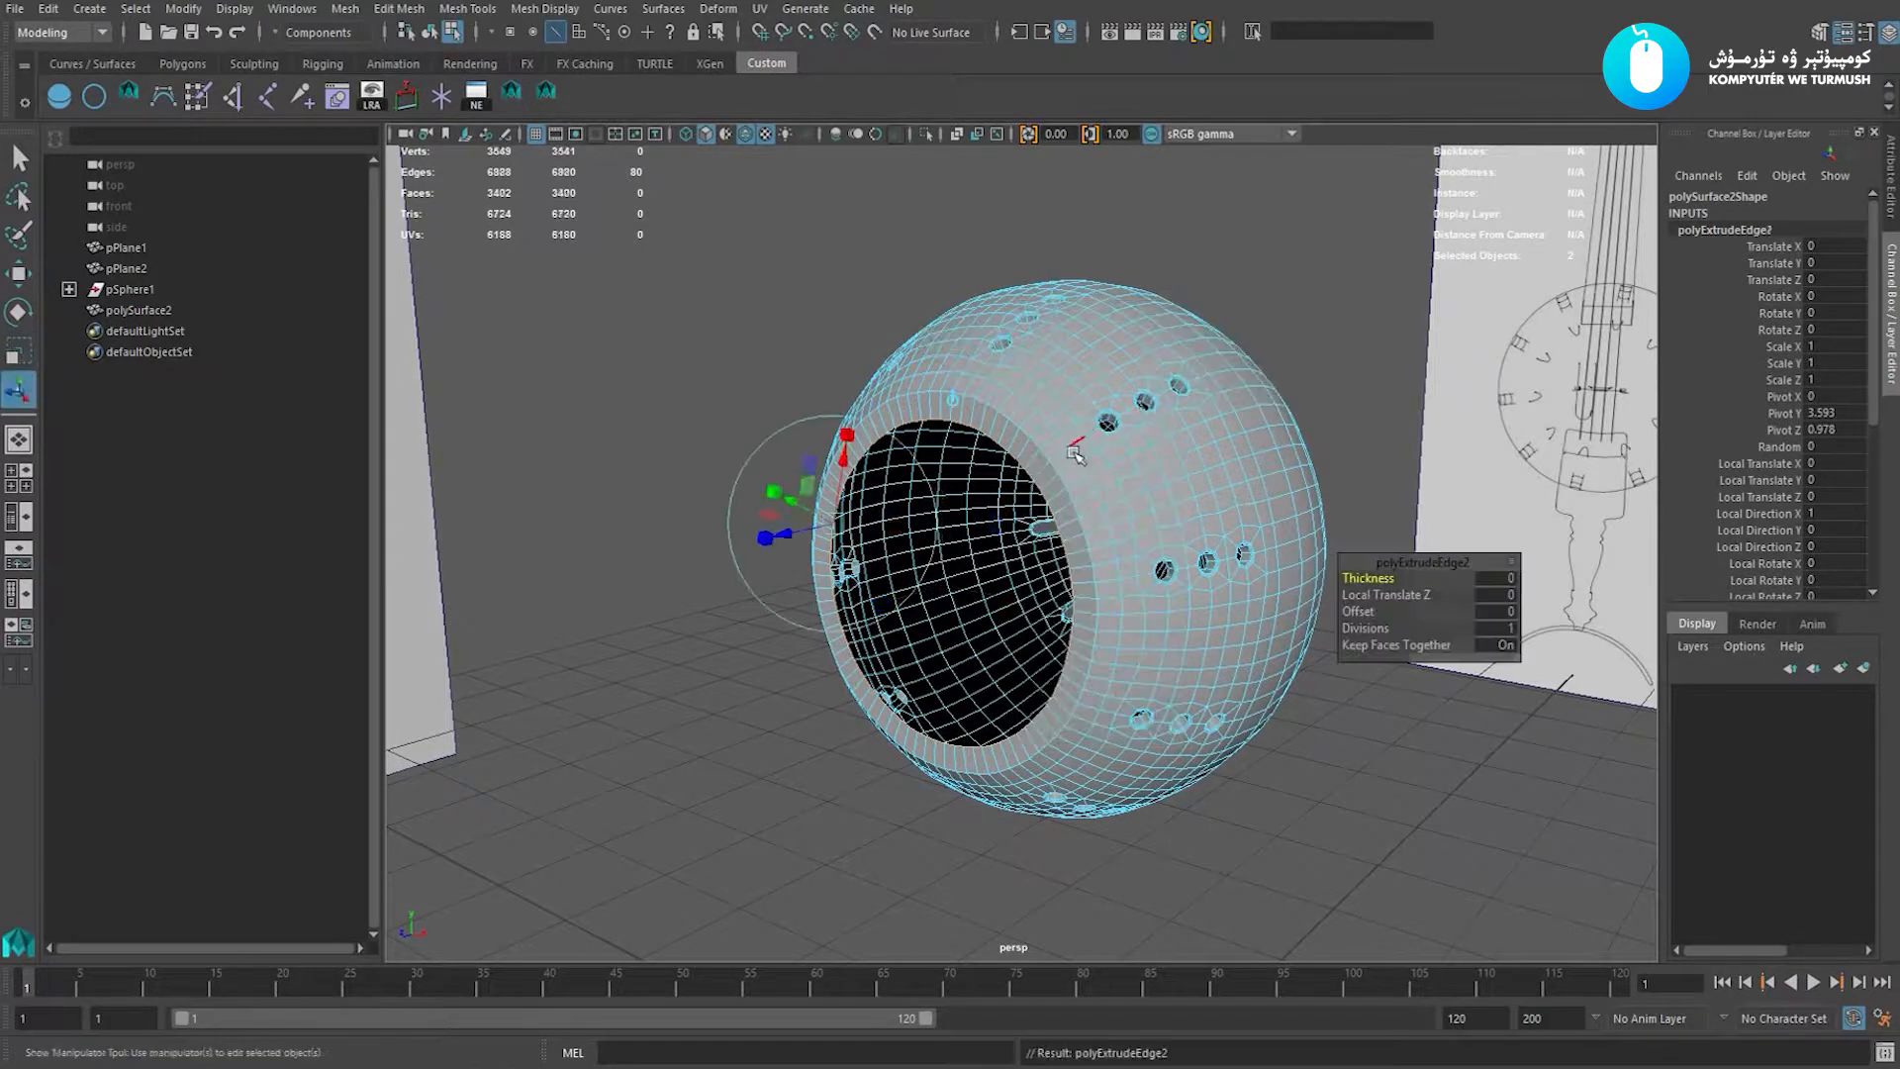
key(r)
drag(946, 584, 886, 588)
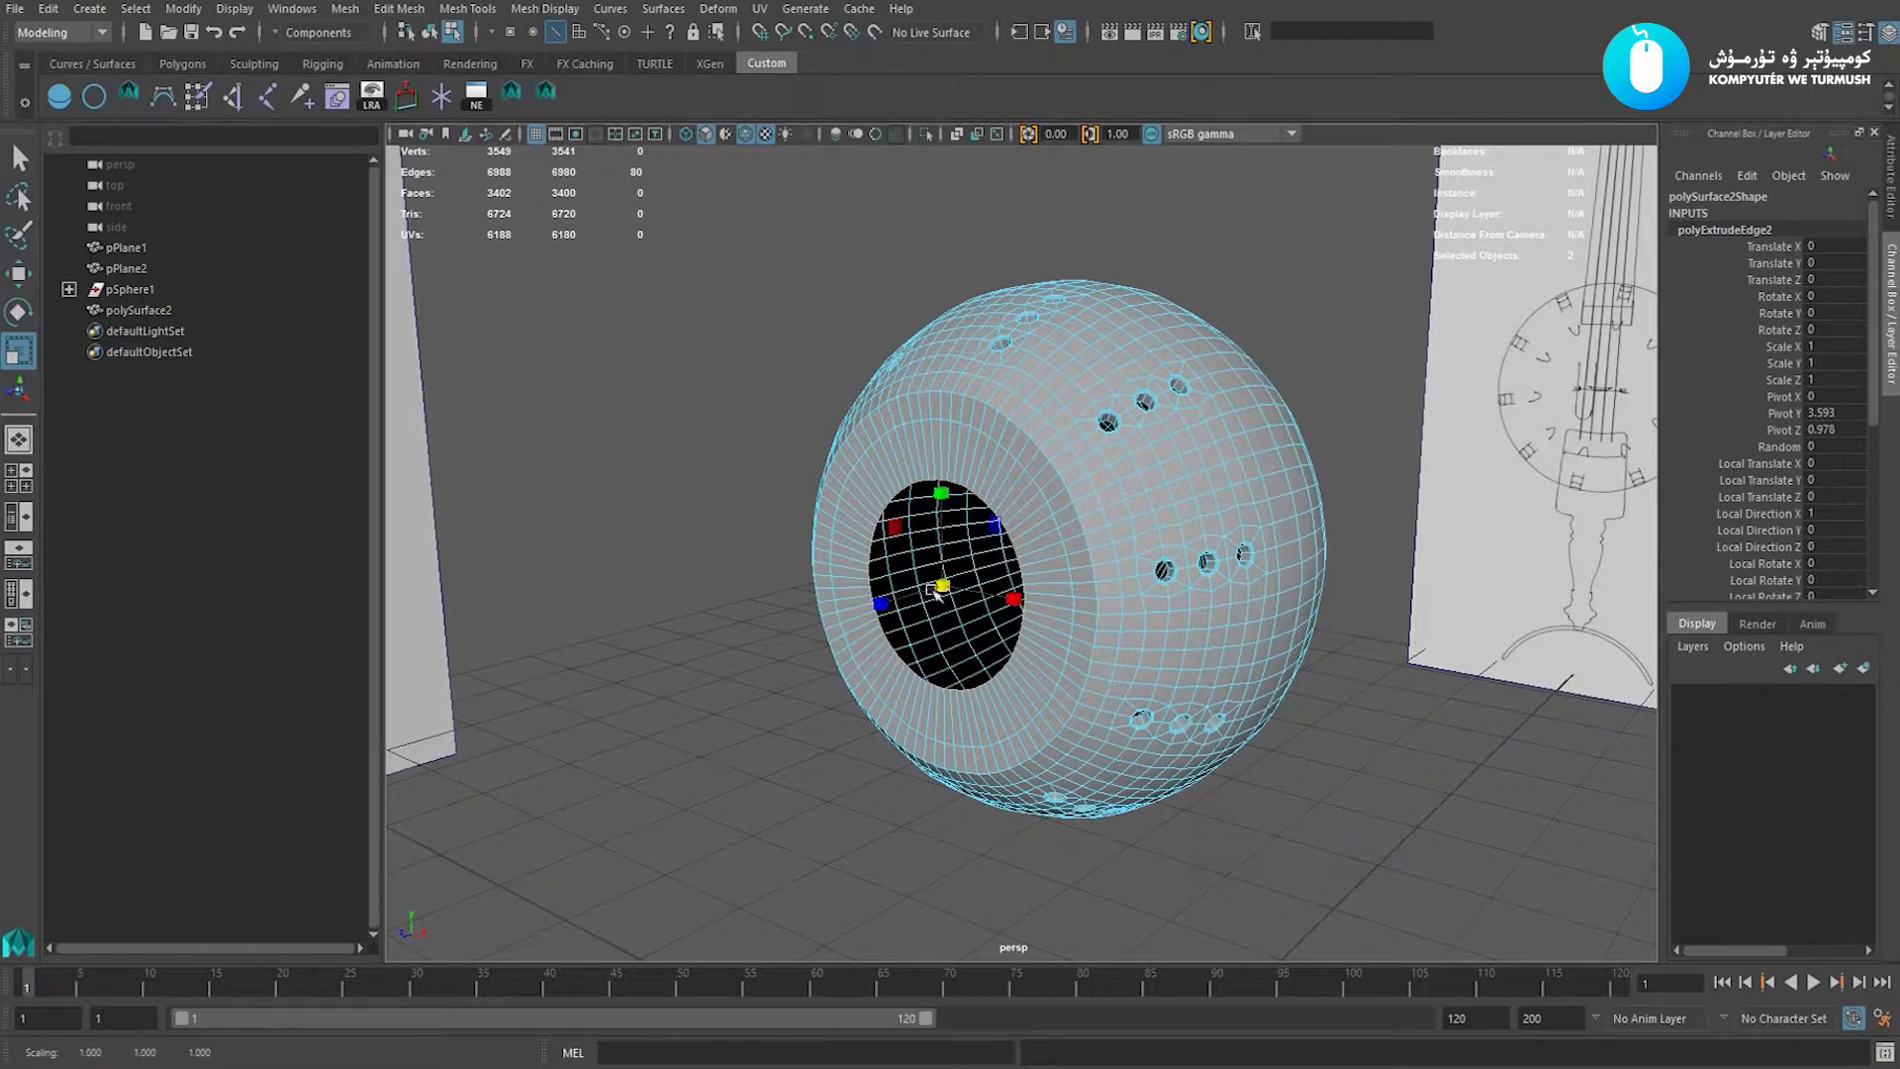
Apply Edit Edge Flow to the opening's inner edge loop and scale the loop smaller.
scroll(935, 591, up, 1)
shift+right_drag(1108, 340, 1096, 431)
shift+right_drag(1086, 523, 1086, 524)
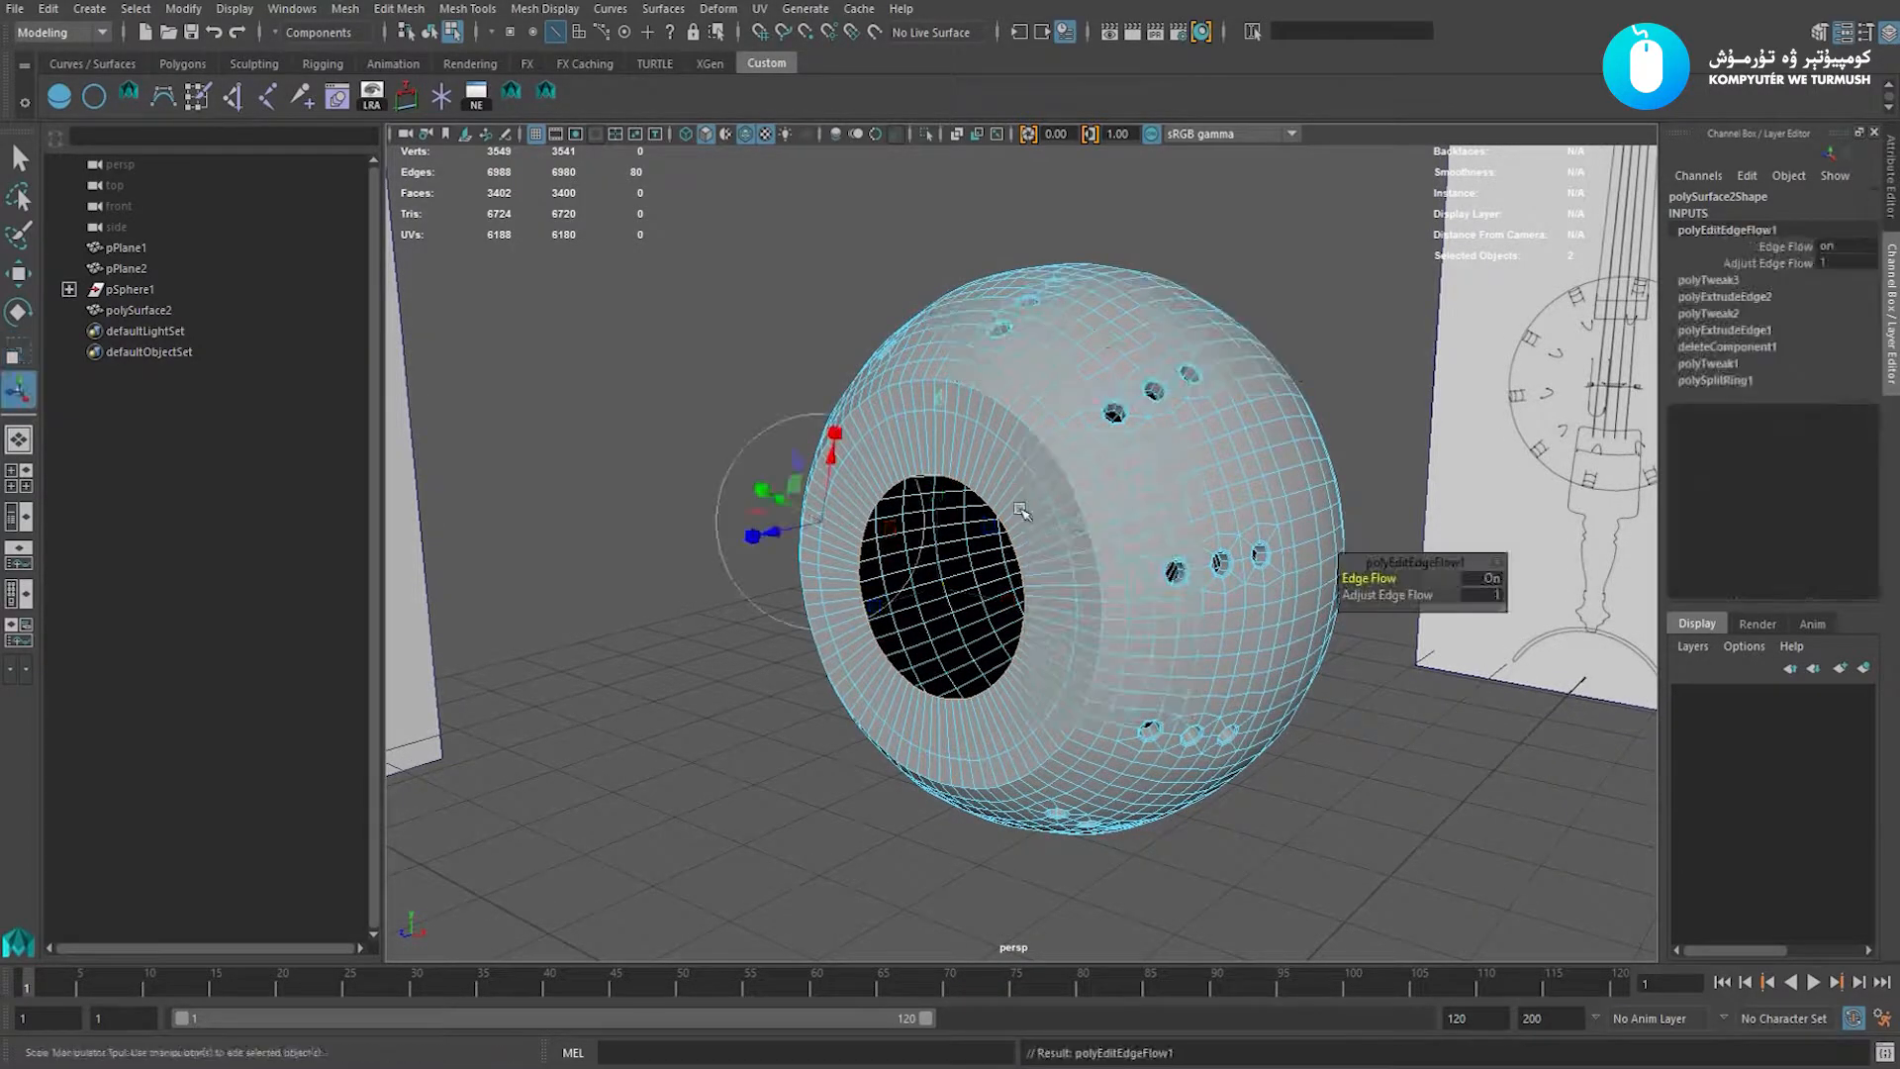
drag(931, 590, 861, 592)
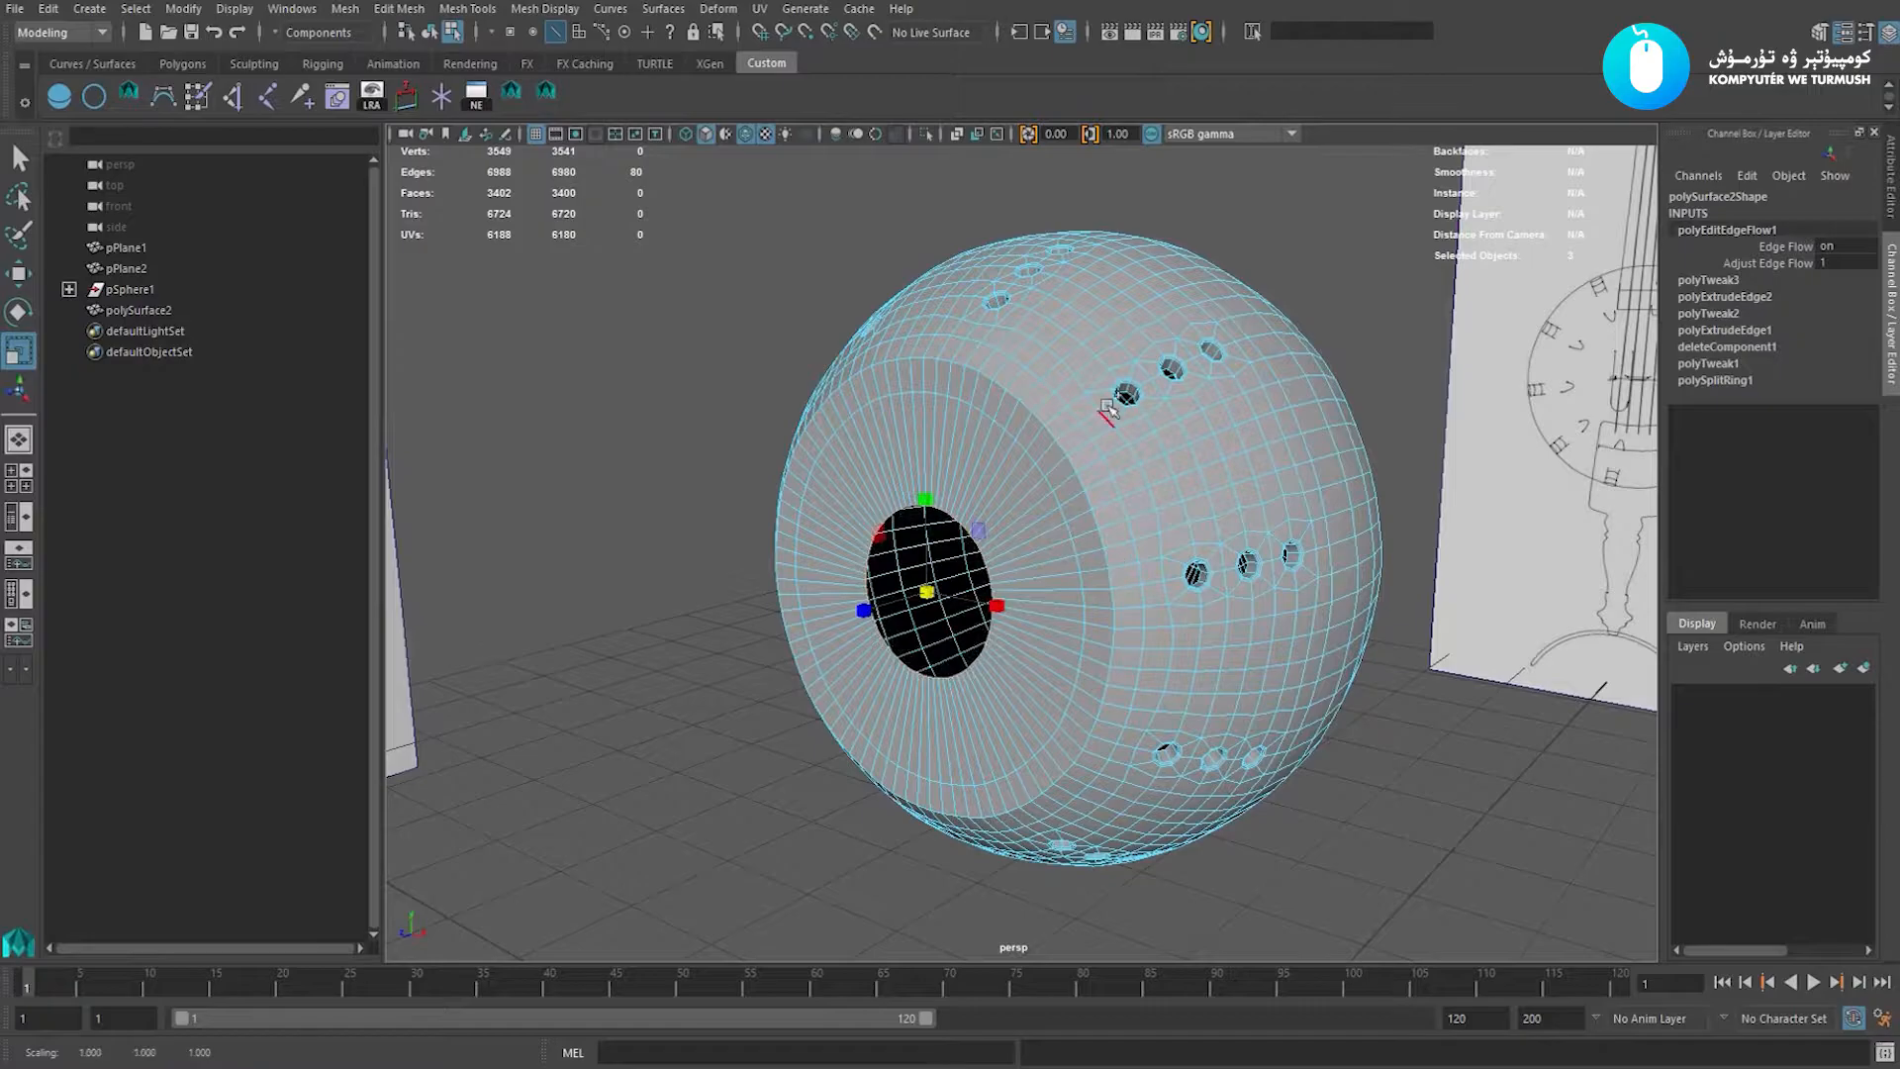
Extrude the inner edge loop toward the centre and merge its vertices into one centre point to close the front face.
key(ctrl+e)
drag(935, 604, 908, 602)
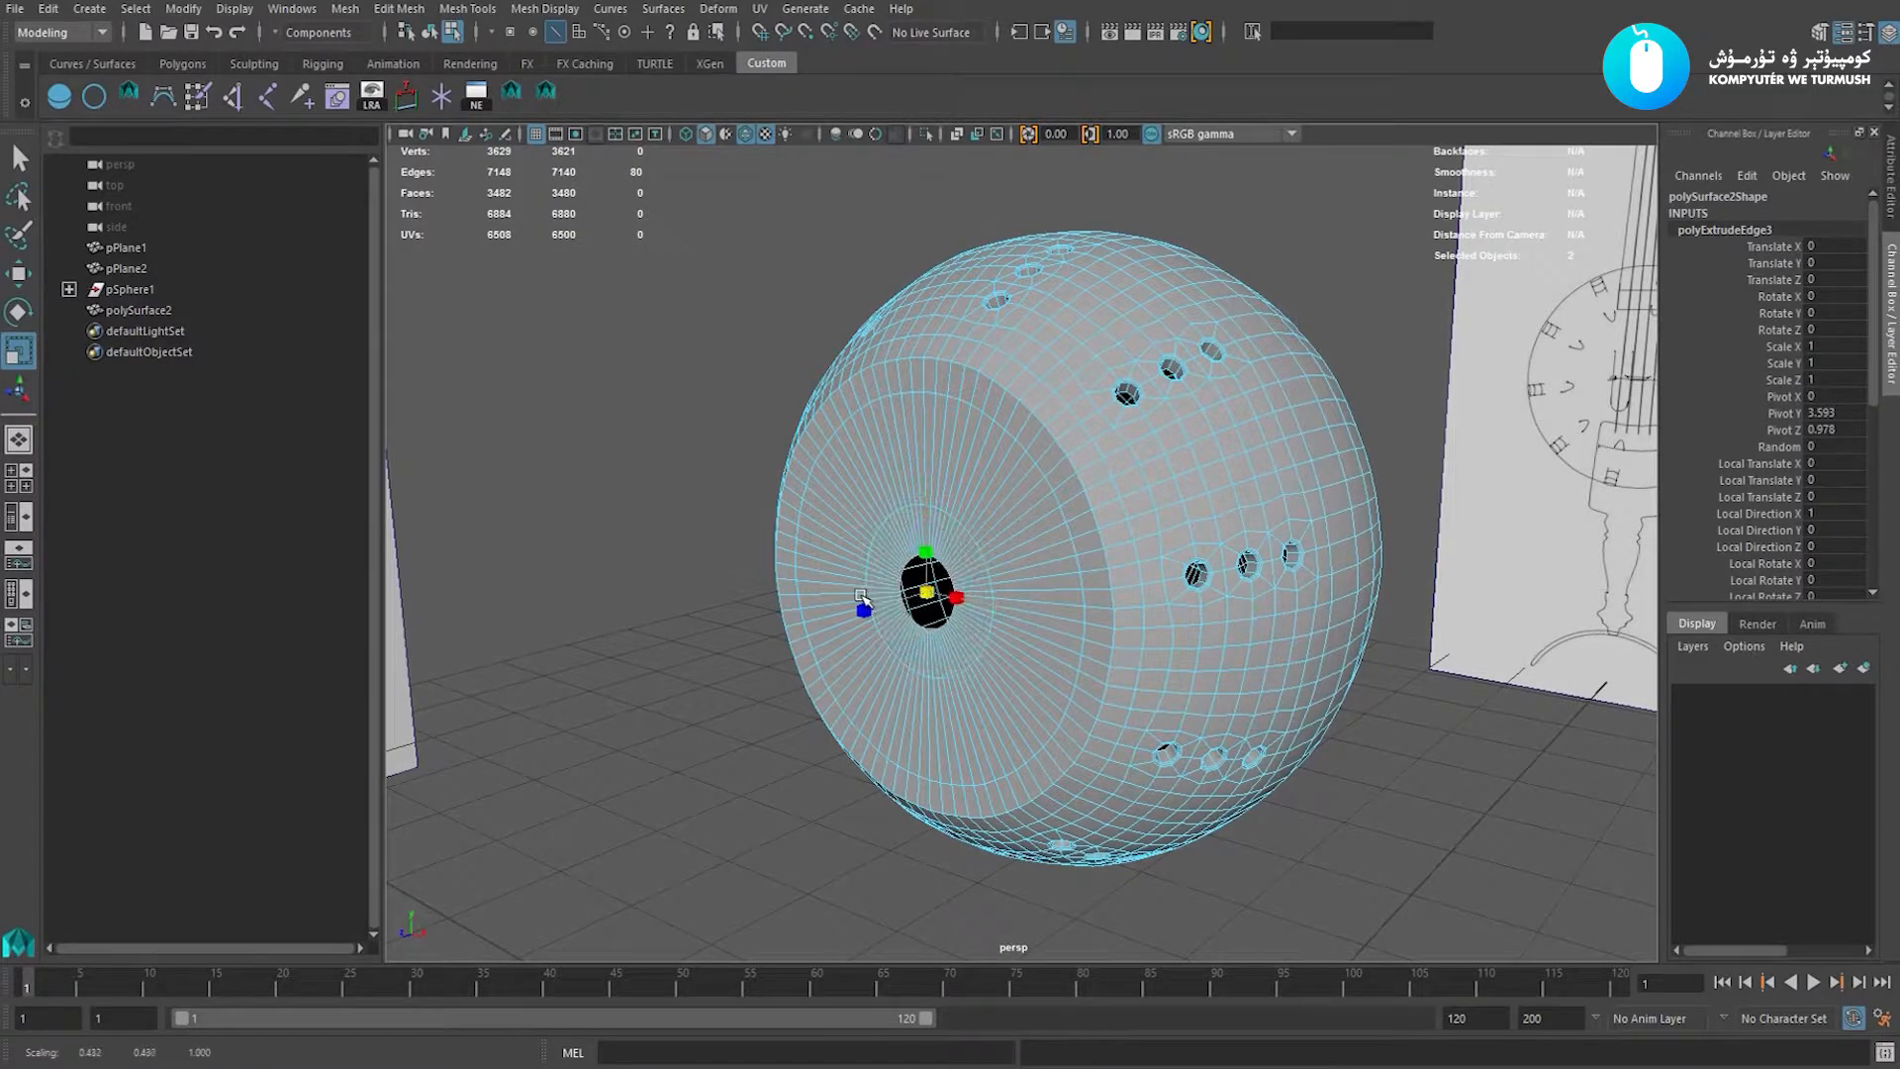
key(w)
scroll(955, 666, up, 5)
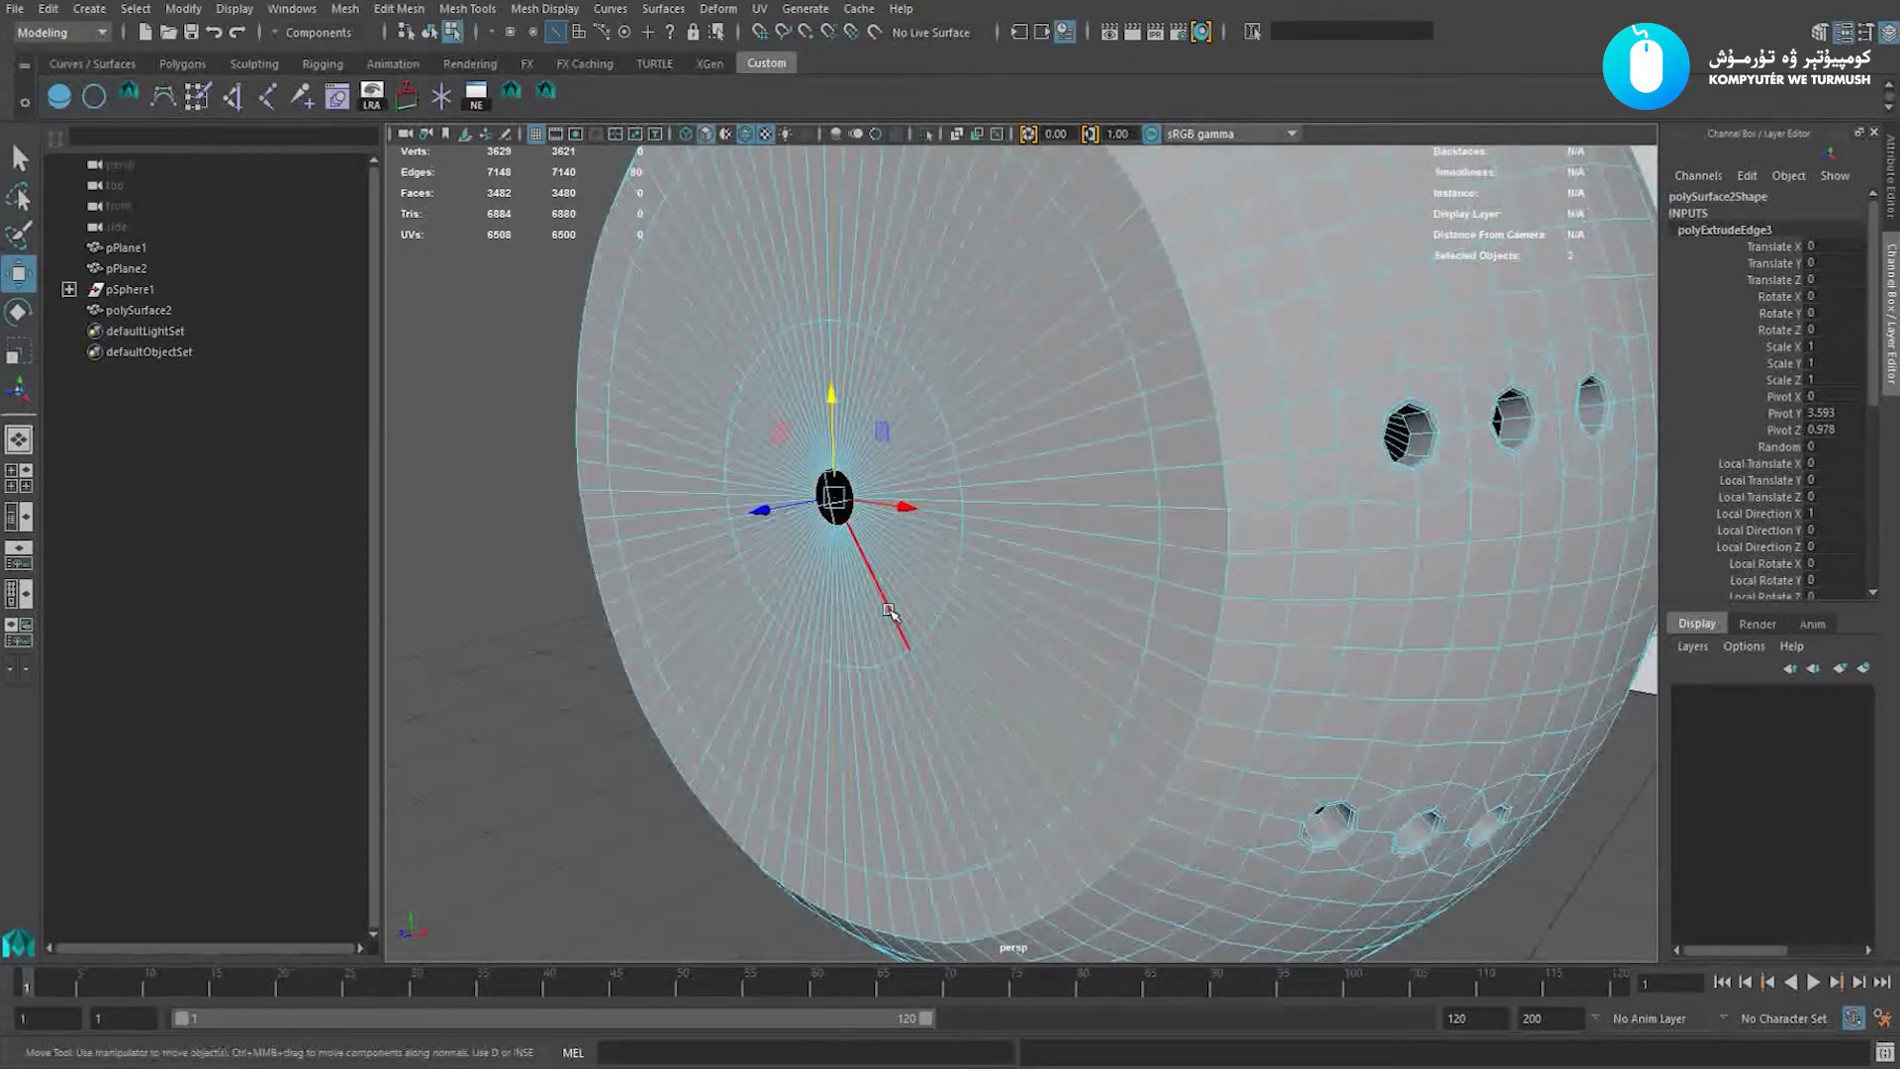
ctrl+right_drag(706, 615, 707, 615)
scroll(1004, 671, up, 3)
scroll(1004, 671, down, 3)
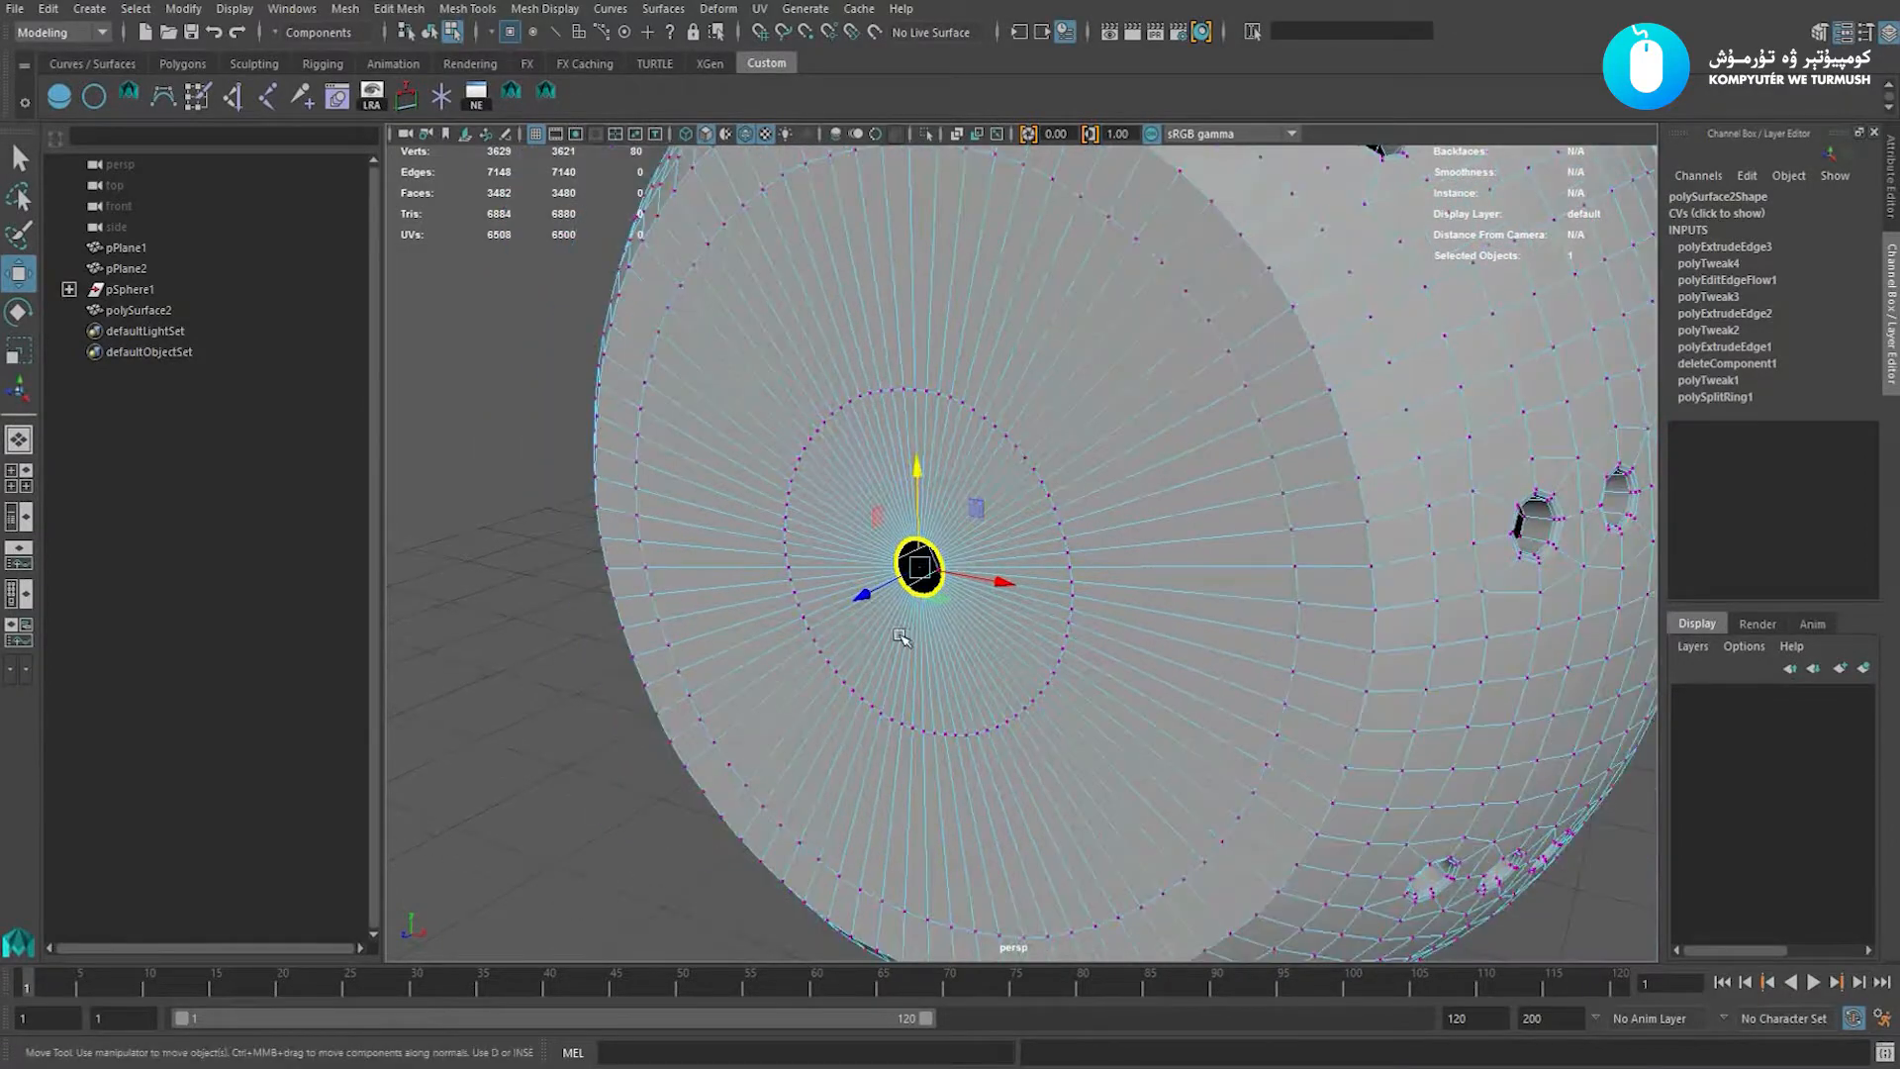
shift+right_drag(1002, 574, 1096, 336)
alt+drag(1168, 475, 1192, 505)
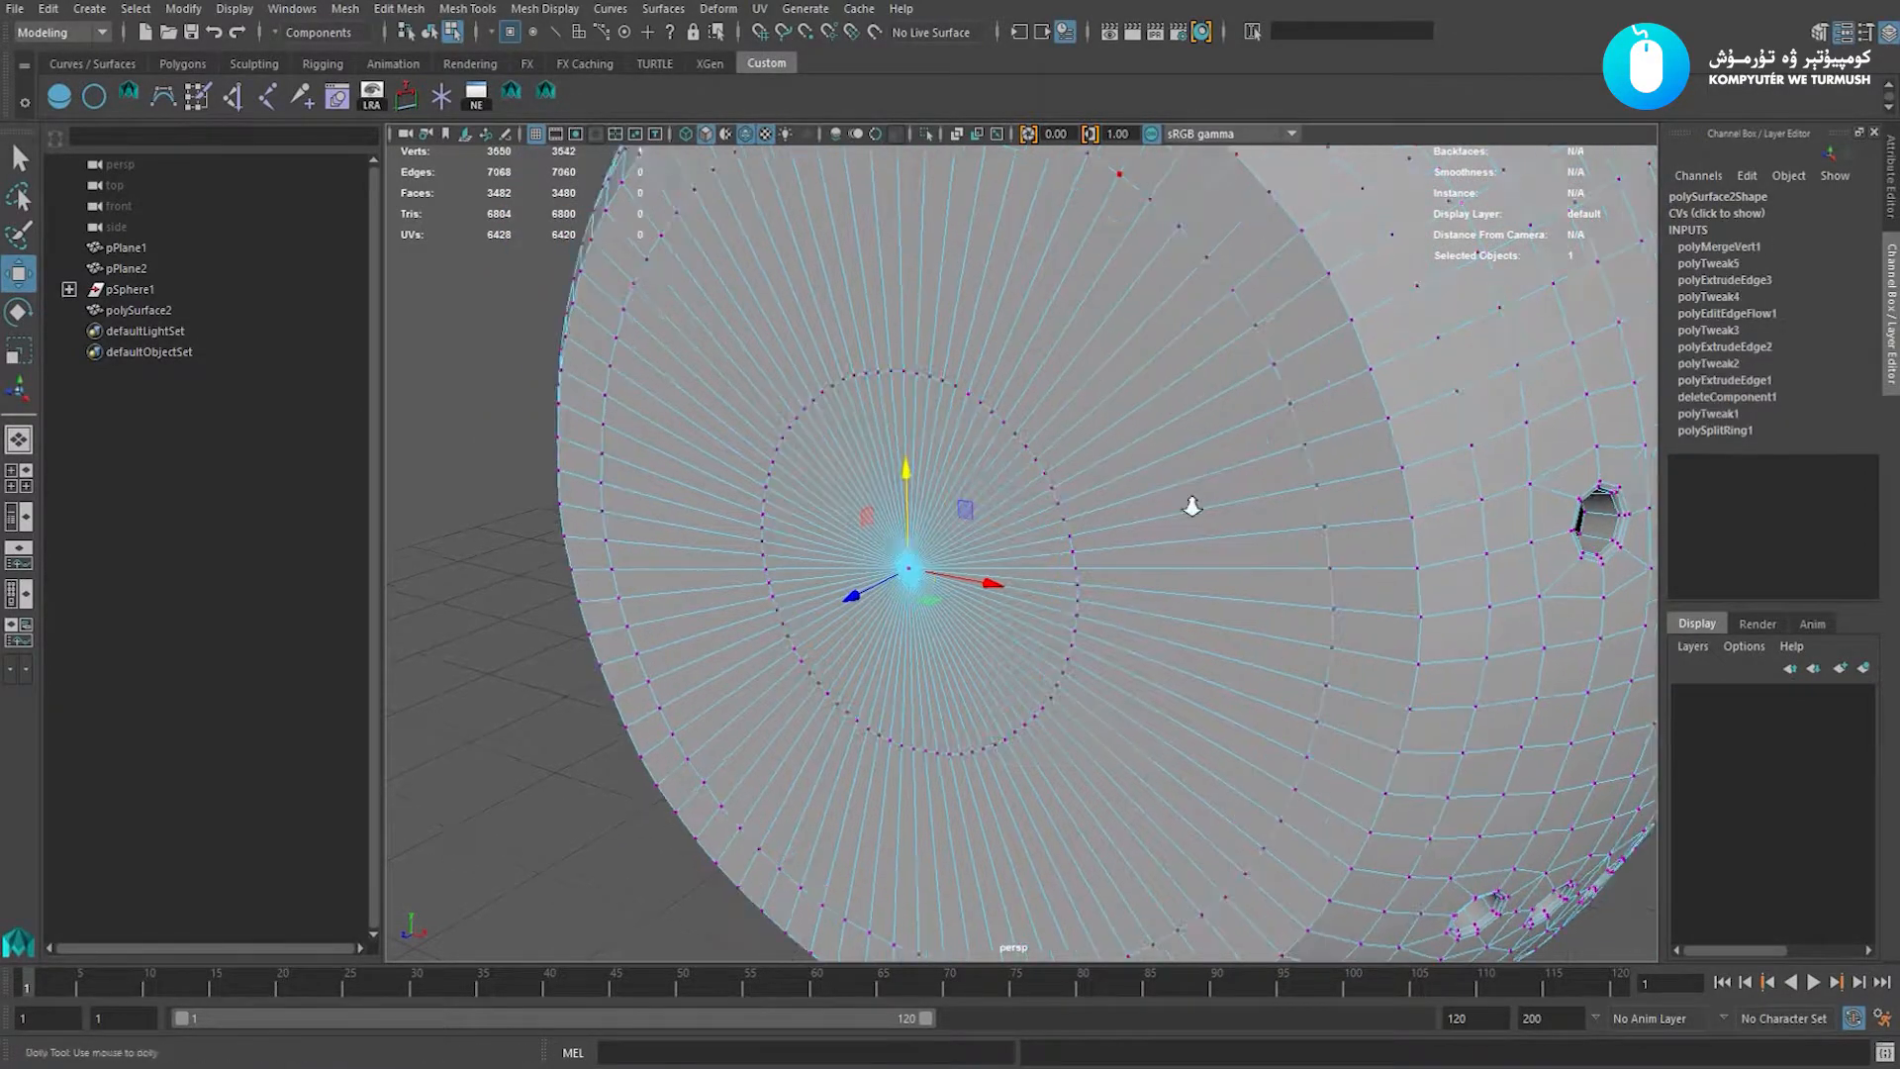
Return to object mode and examine the closed front face and its outer edge up close from the side.
key(F8)
scroll(1185, 522, down, 6)
click(1050, 861)
alt+drag(1049, 861, 840, 670)
click(840, 670)
scroll(841, 670, up, 3)
alt+drag(930, 514, 959, 425)
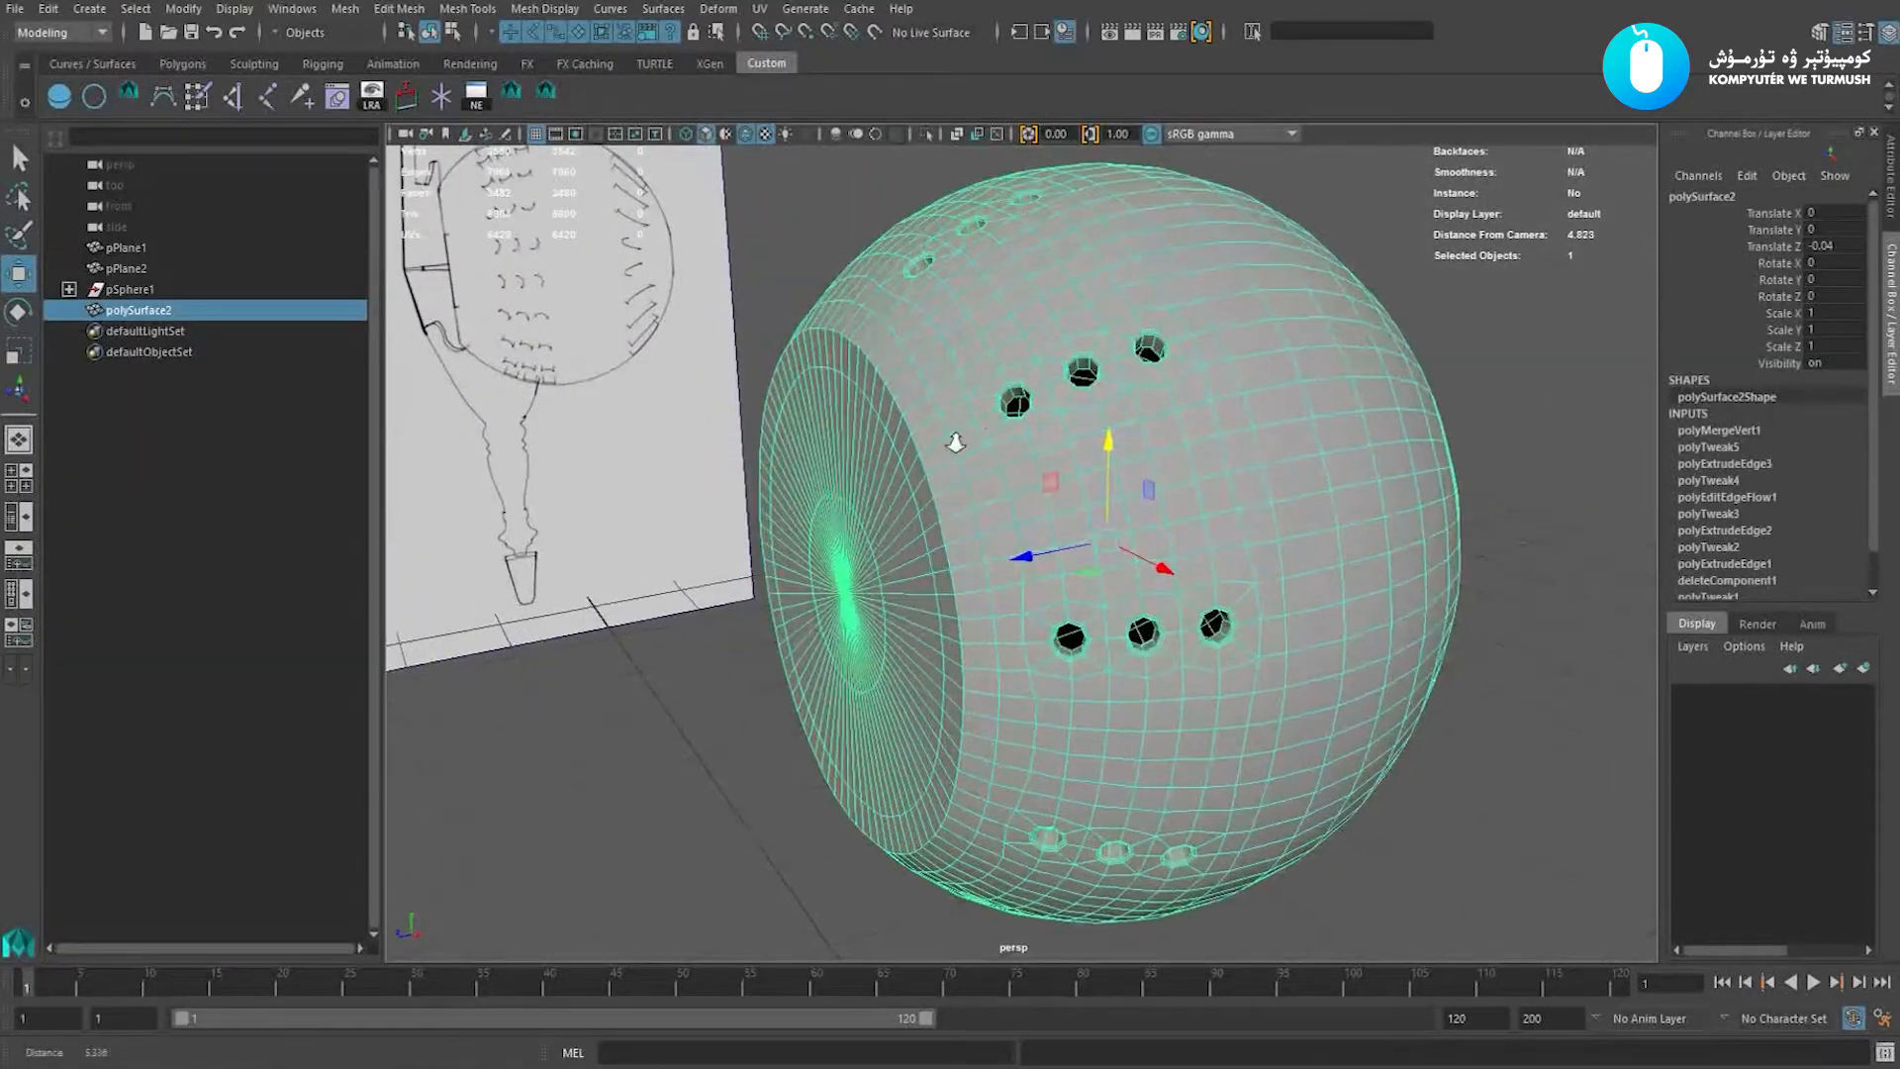
scroll(1022, 423, up, 3)
scroll(1021, 424, up, 4)
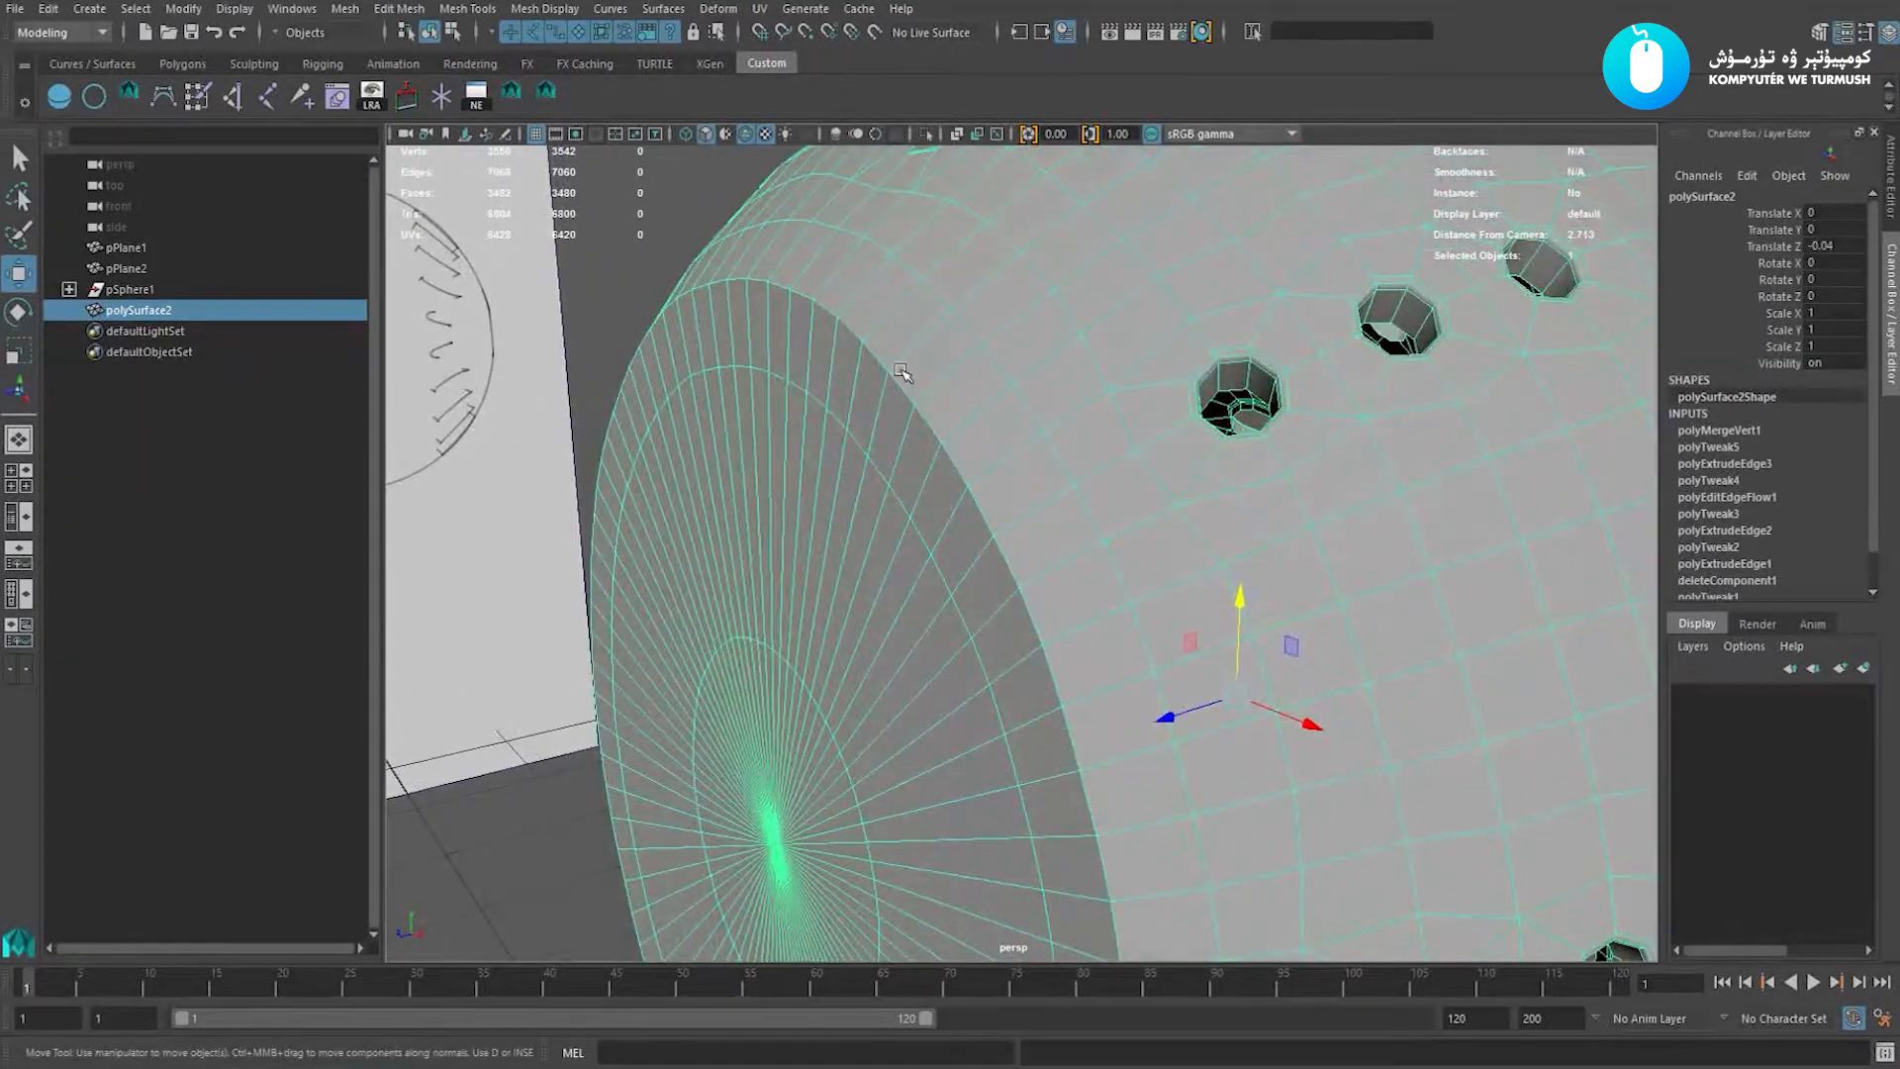
scroll(871, 354, up, 1)
scroll(863, 349, up, 1)
shift+right_drag(949, 334, 725, 353)
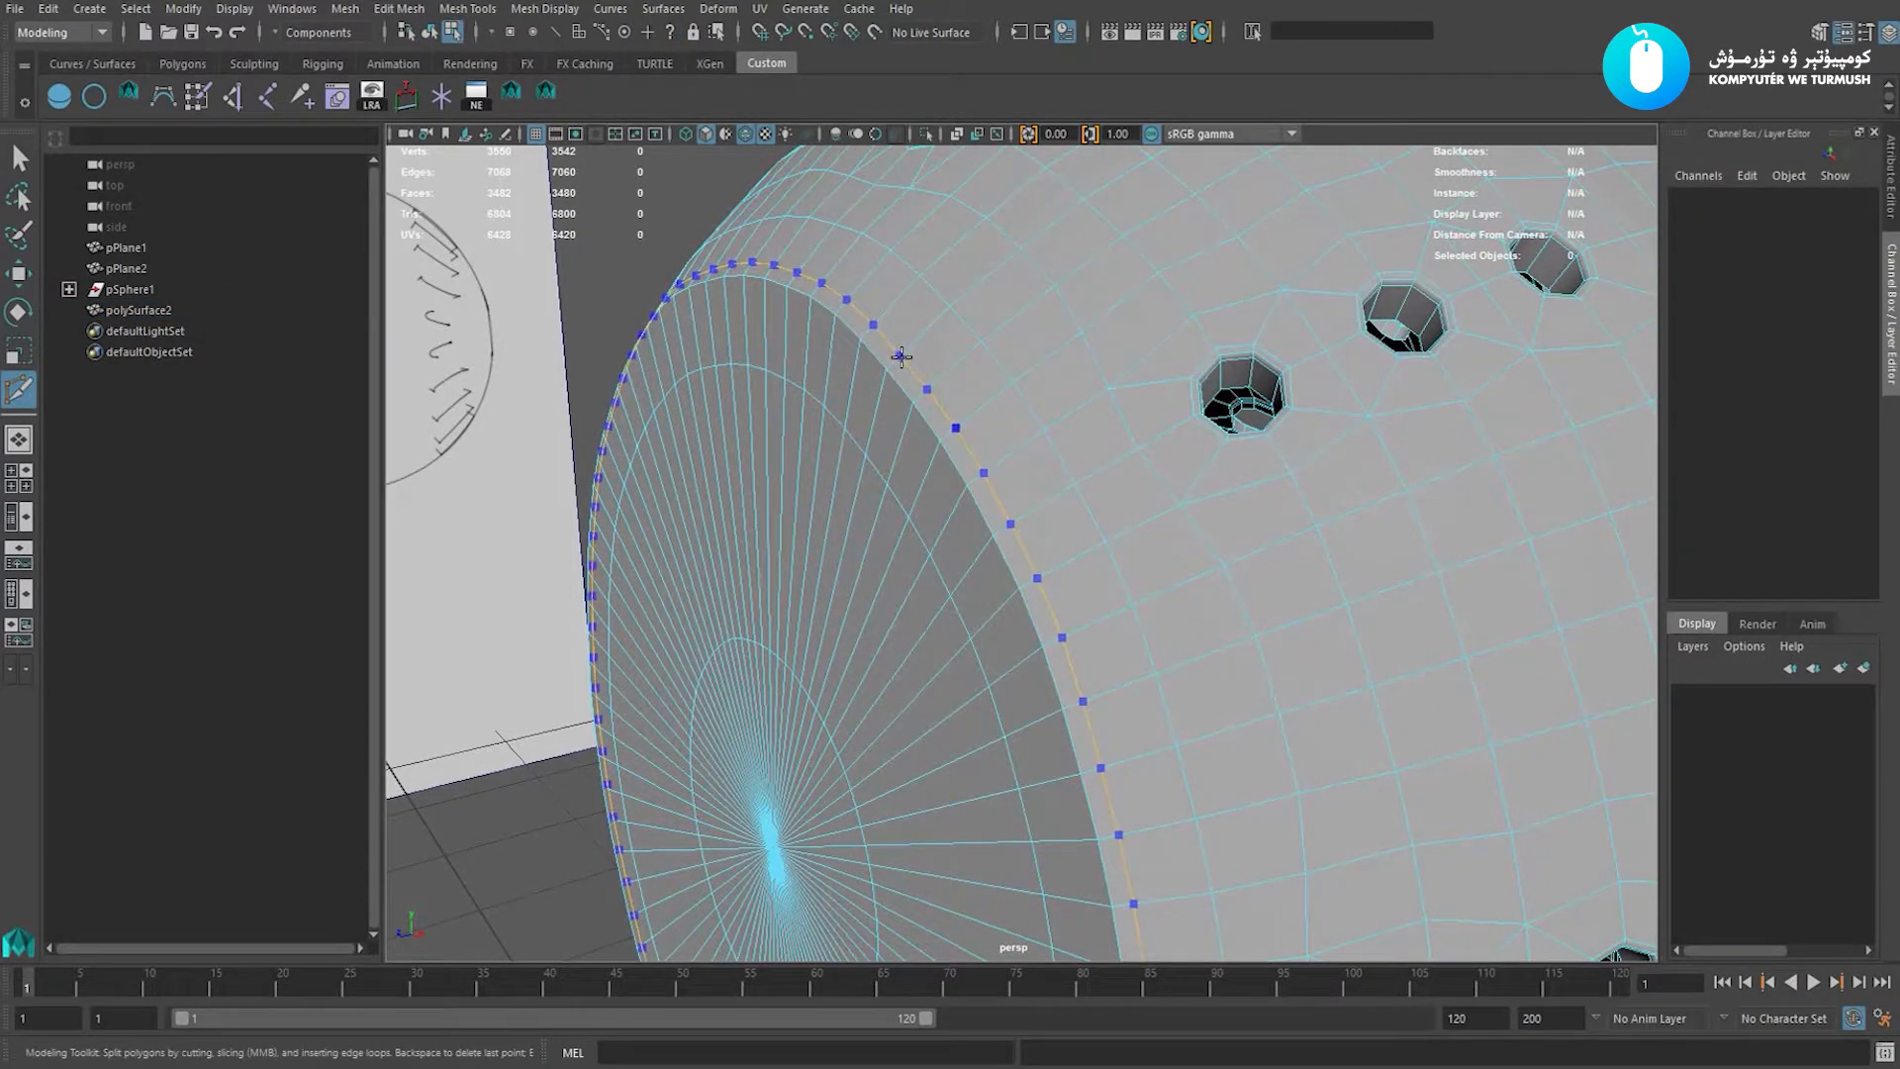
key(F8)
key(w)
click(958, 450)
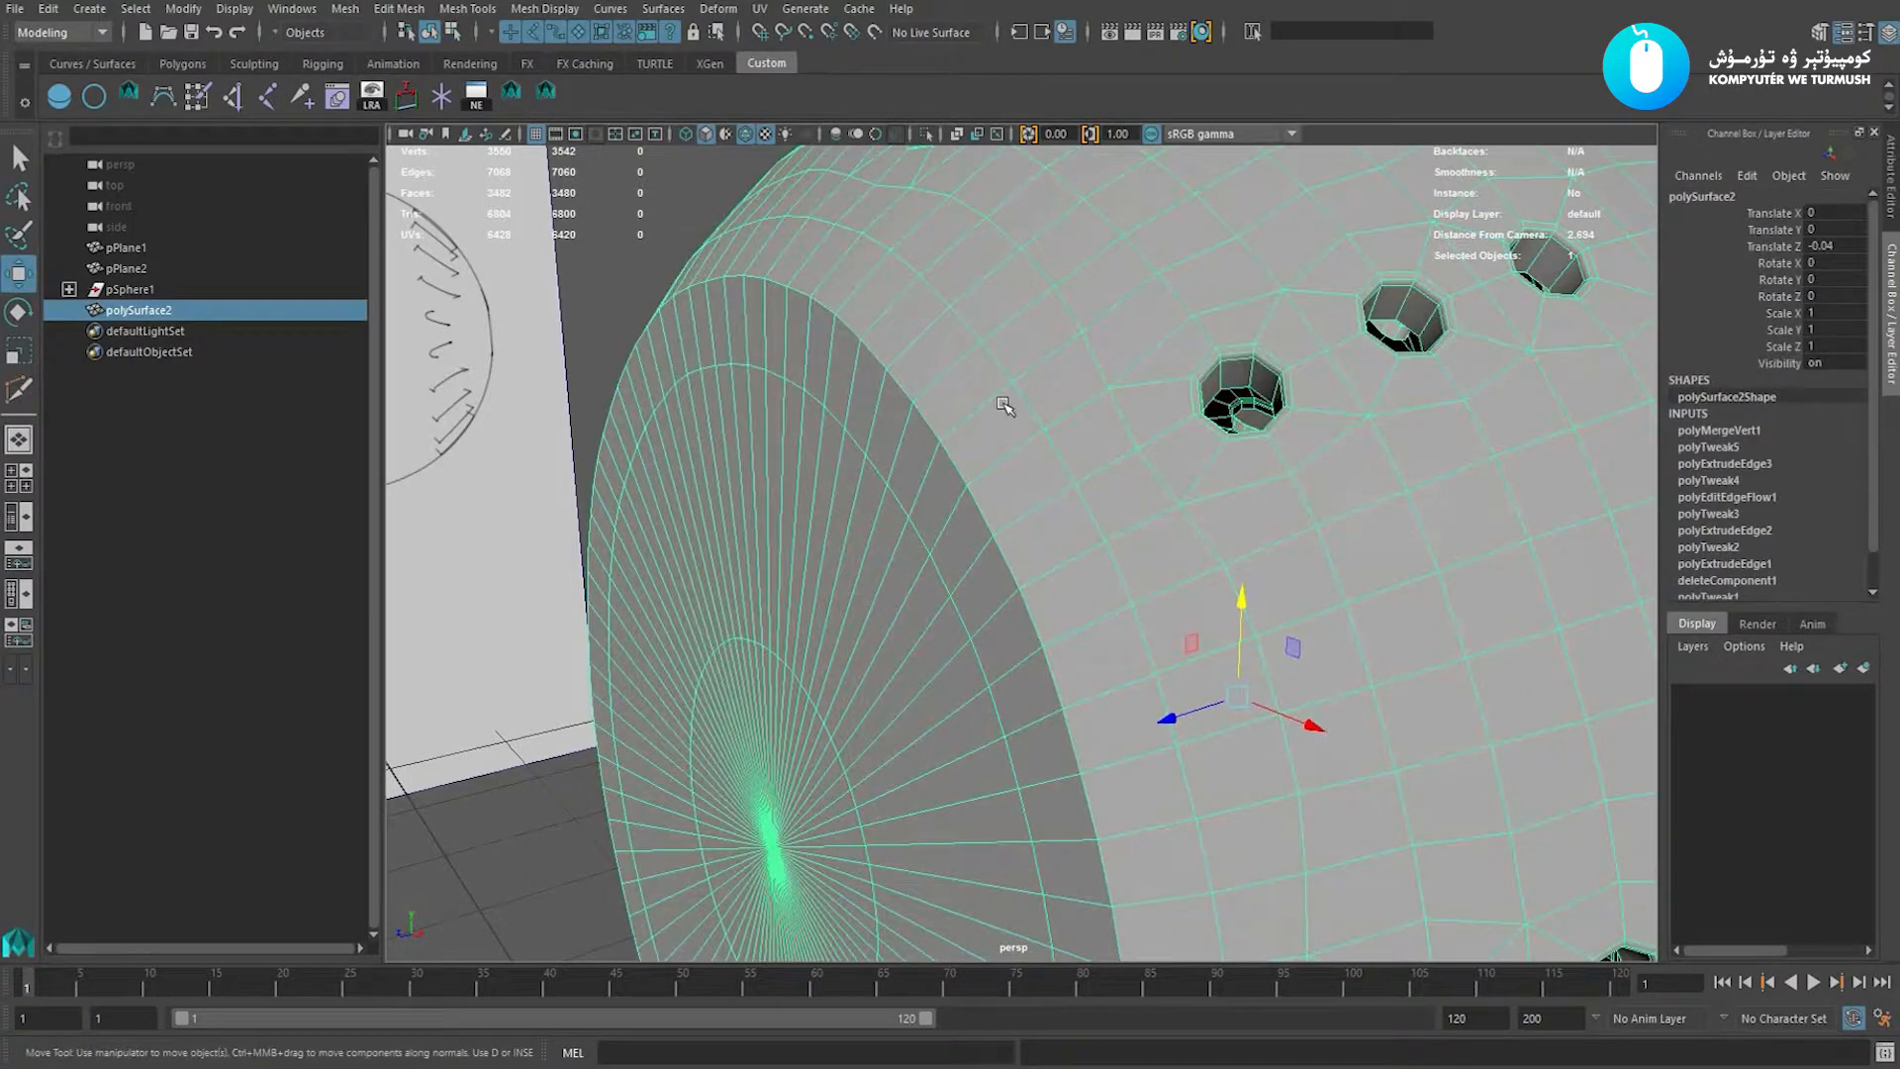
Insert supporting edge loops close to the front face's rim with Multi-Cut, one on either side of the edge.
shift+right_click(999, 400)
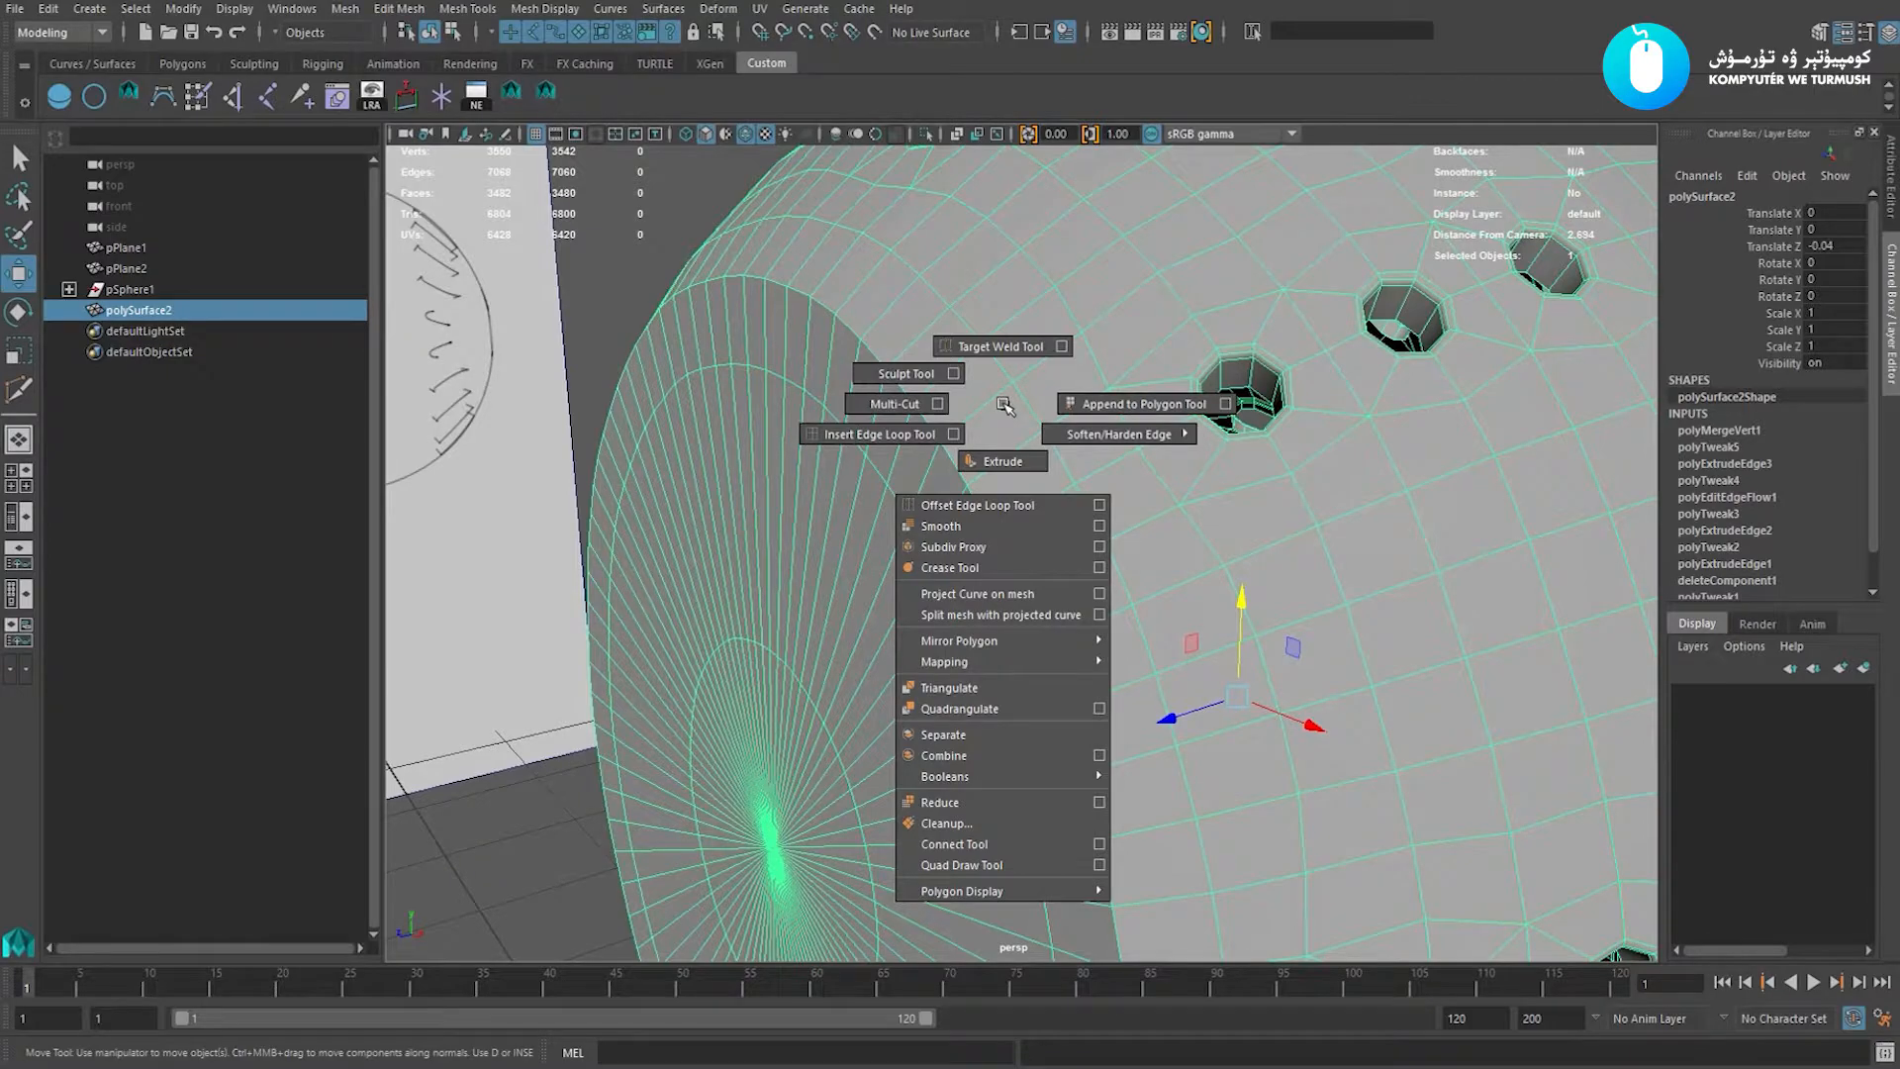
click(815, 400)
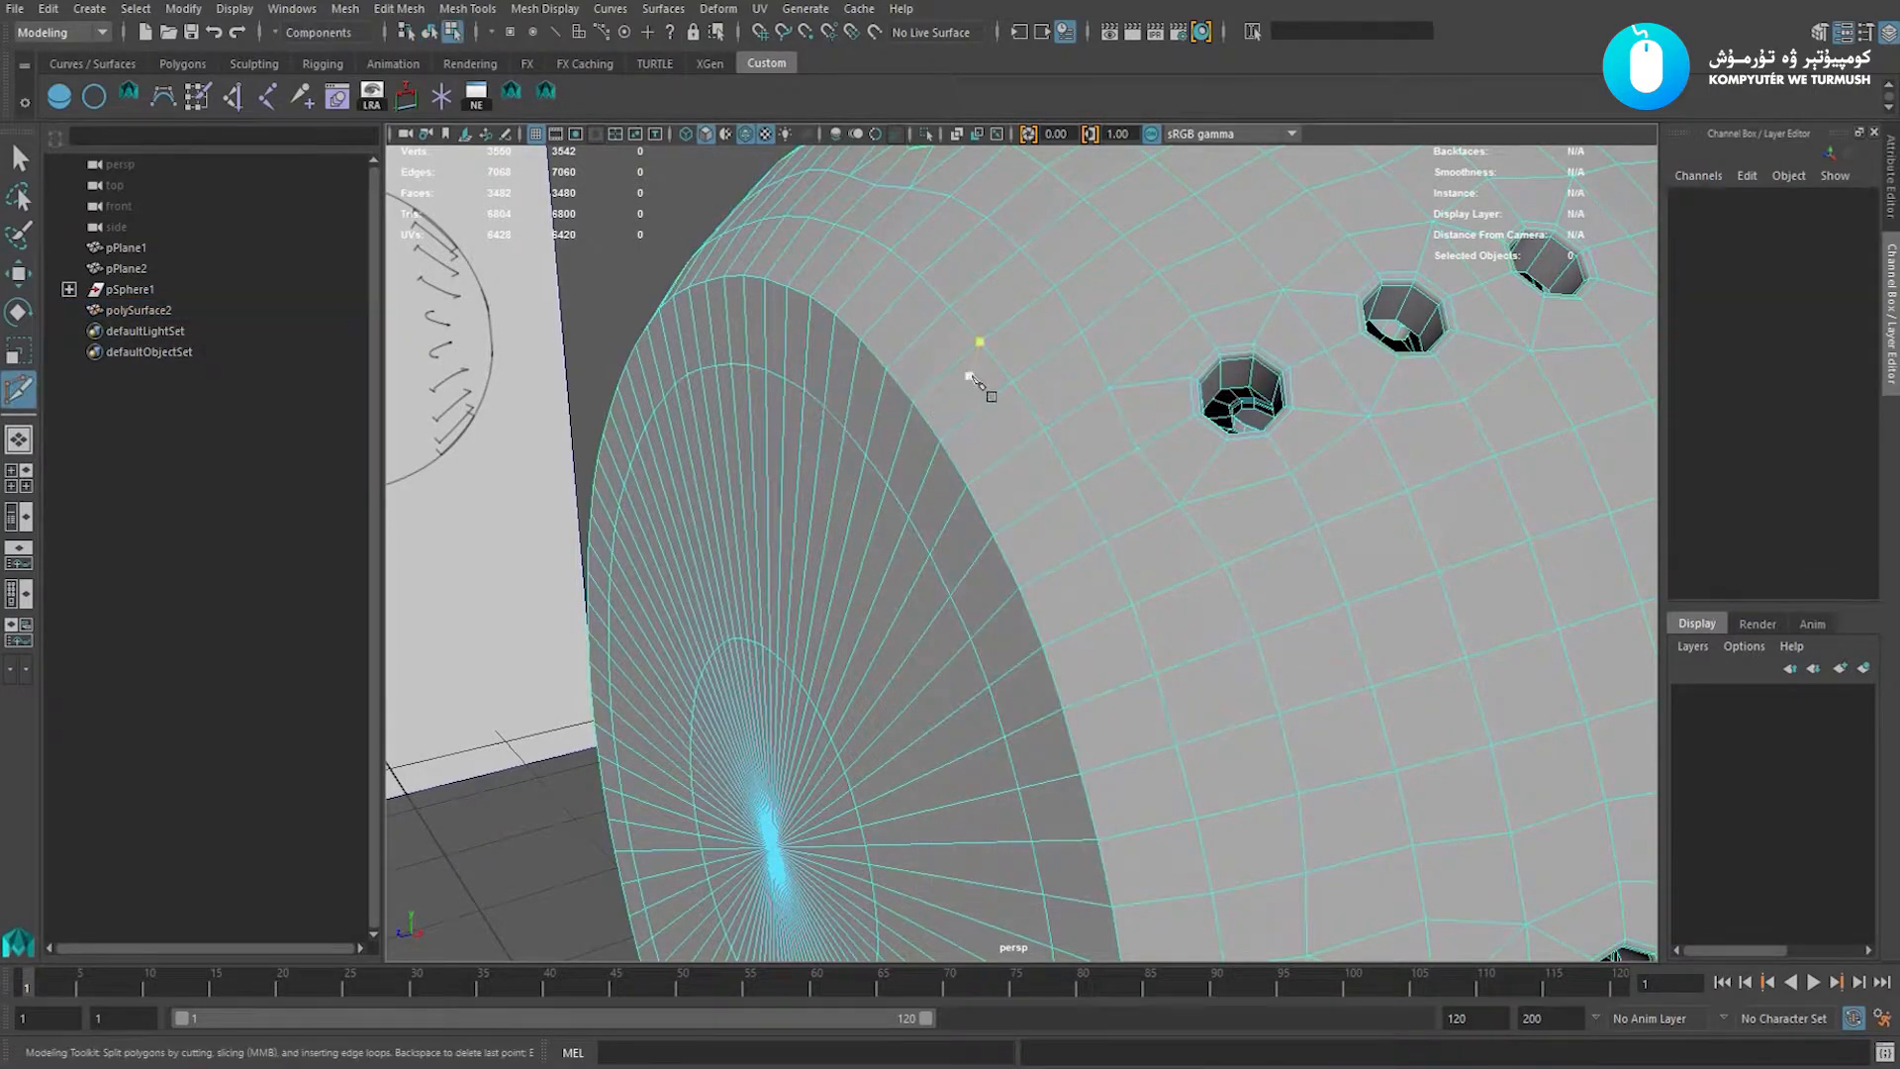
key(ctrl)
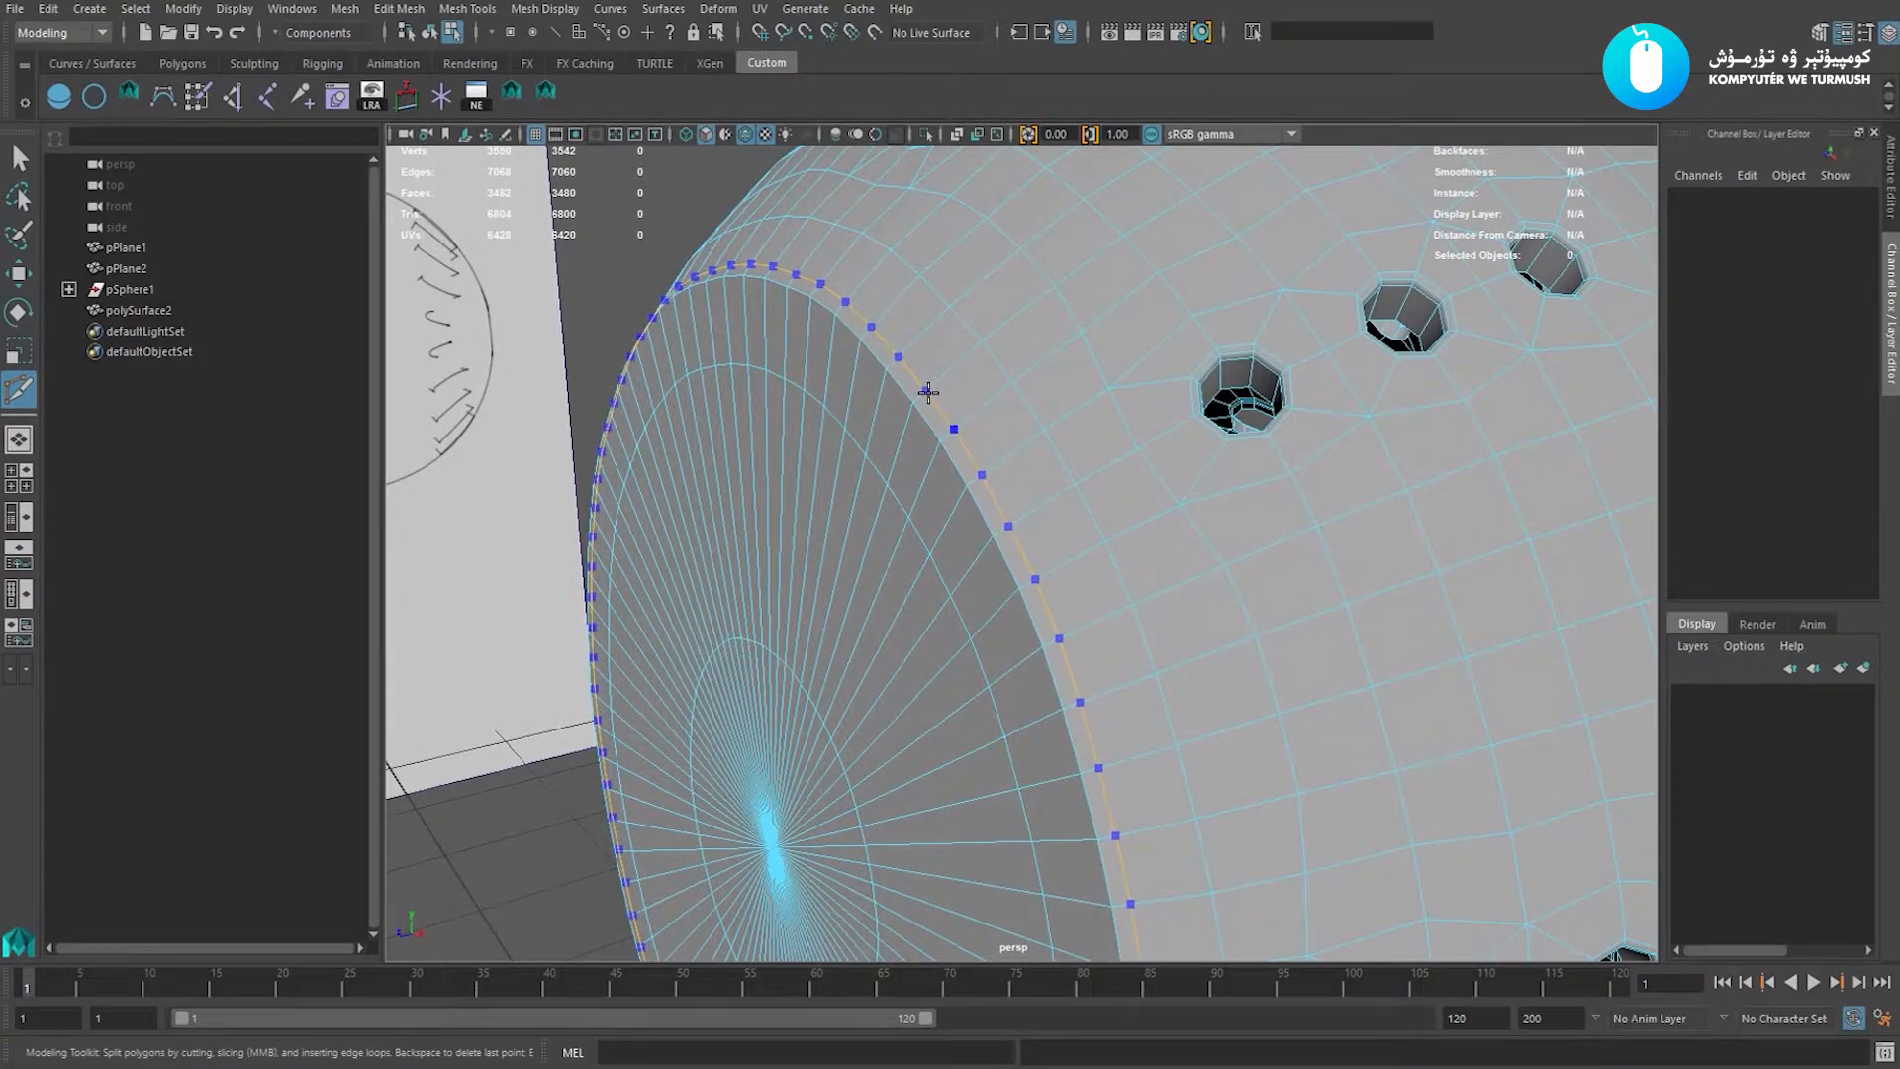
ctrl+click(928, 393)
alt+drag(1005, 441, 1030, 361)
alt+right_drag(1030, 361, 999, 320)
ctrl+click(1102, 374)
Select the rim's edge loop, apply Edit Edge Flow to it and return to object mode.
key(w)
double_click(1037, 412)
mouse_move(896, 396)
alt+mouse_down()
mouse_move(920, 388)
mouse_move(895, 408)
alt+mouse_up()
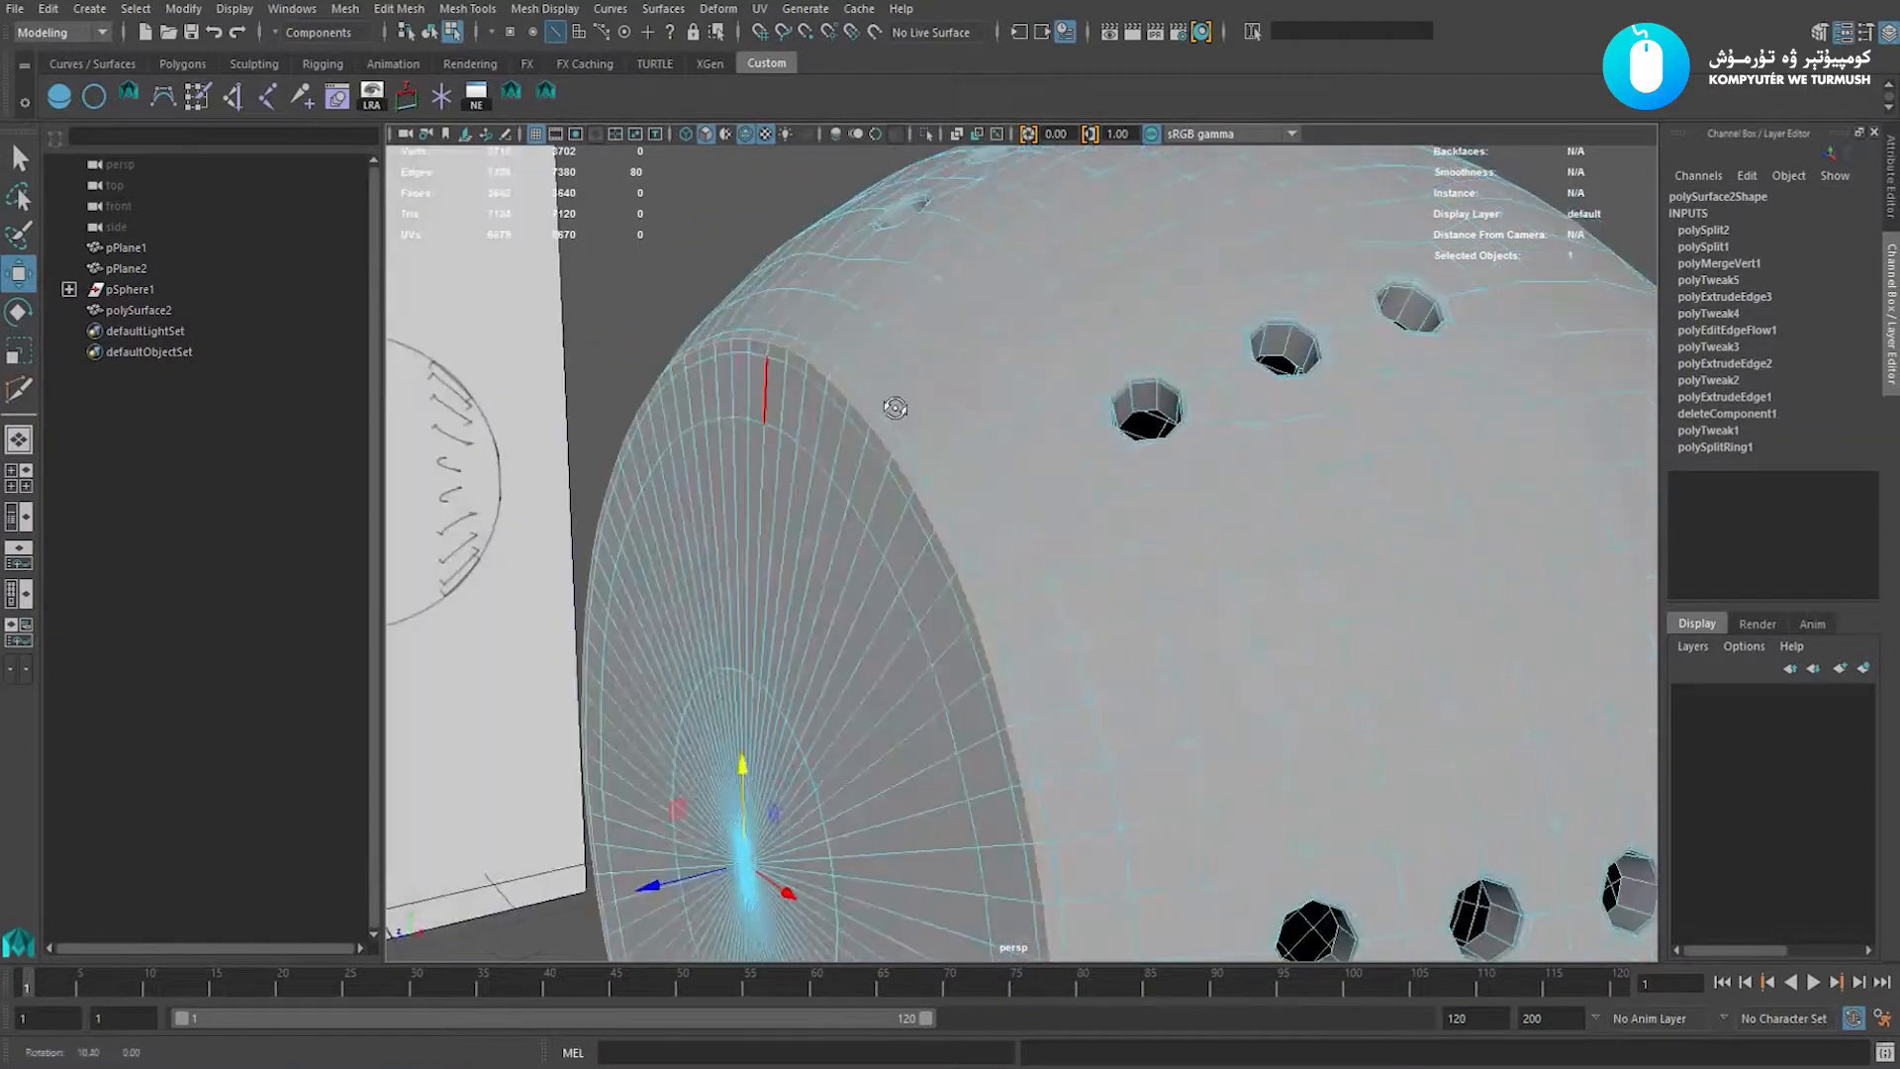
shift+right_drag(911, 304, 876, 287)
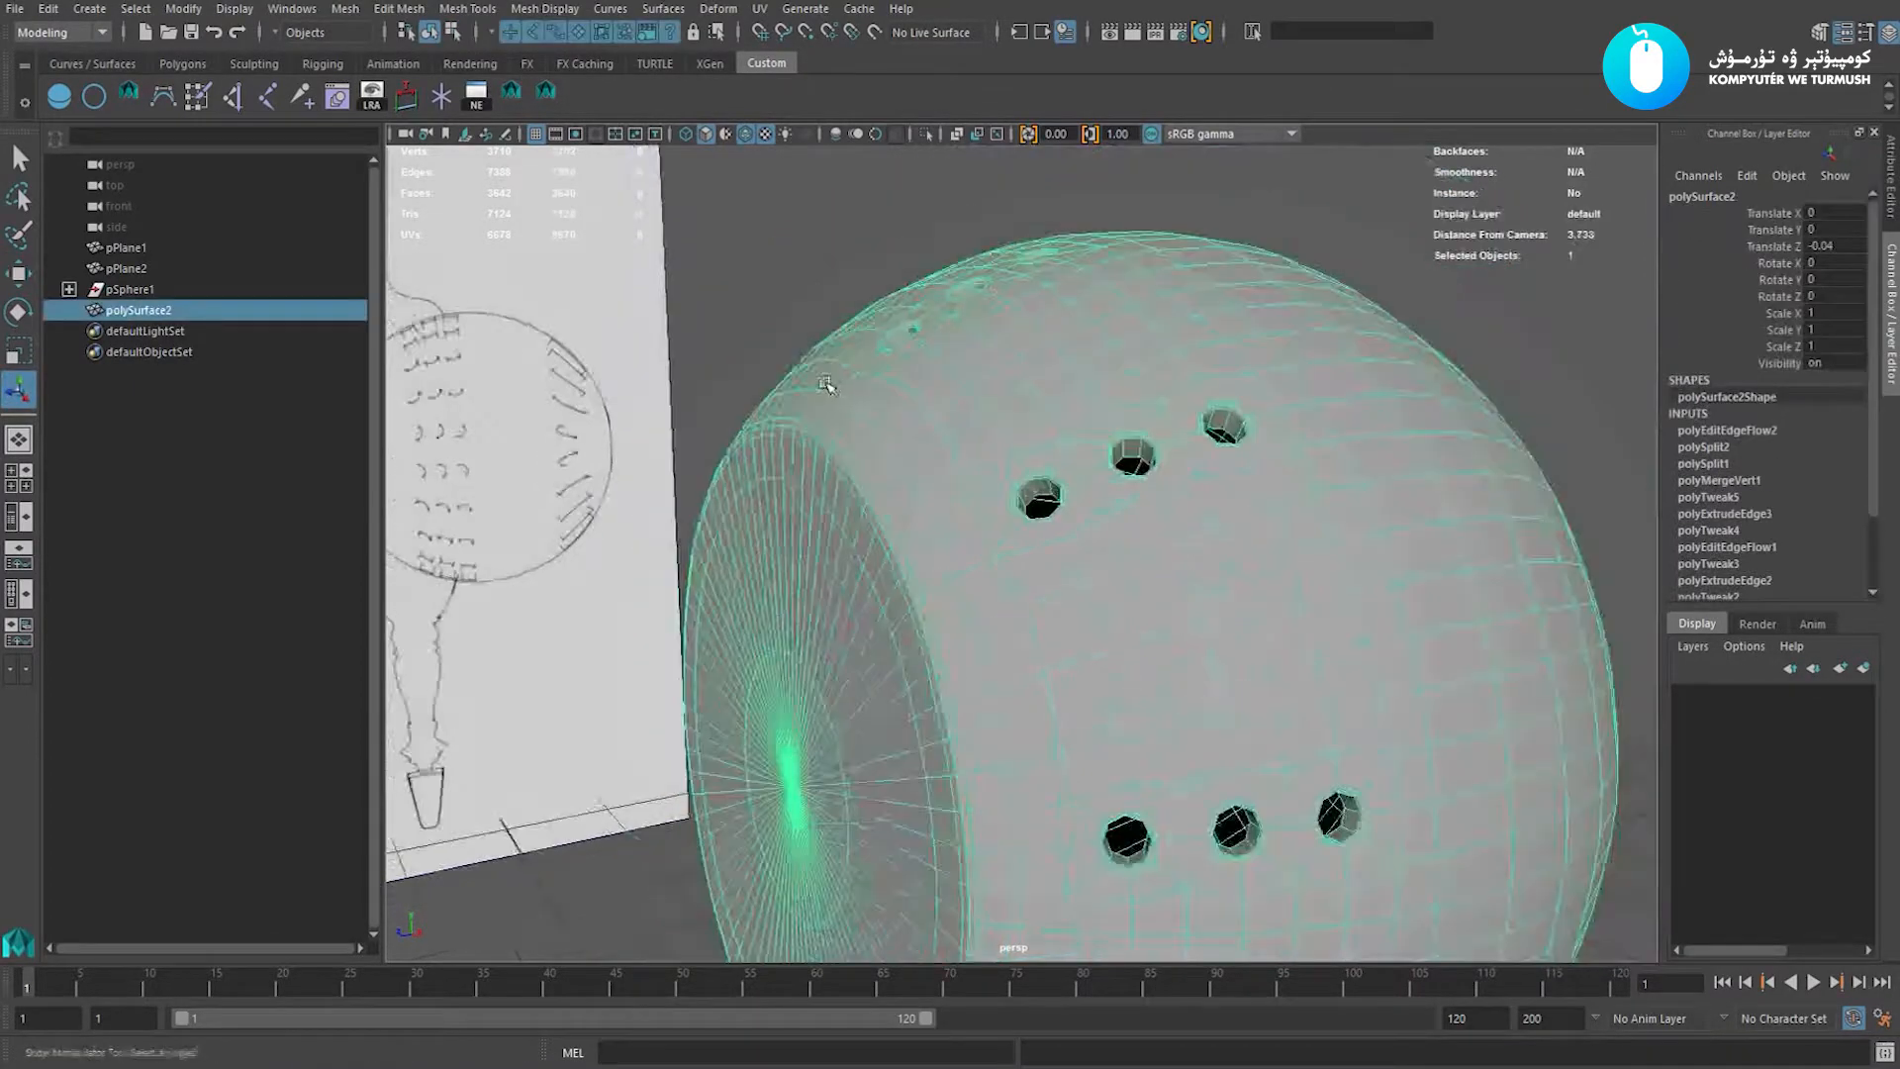
click(871, 267)
Apply Soften Edge to the whole body mesh and clear the selection.
scroll(995, 433, down, 3)
scroll(960, 470, up, 2)
click(960, 469)
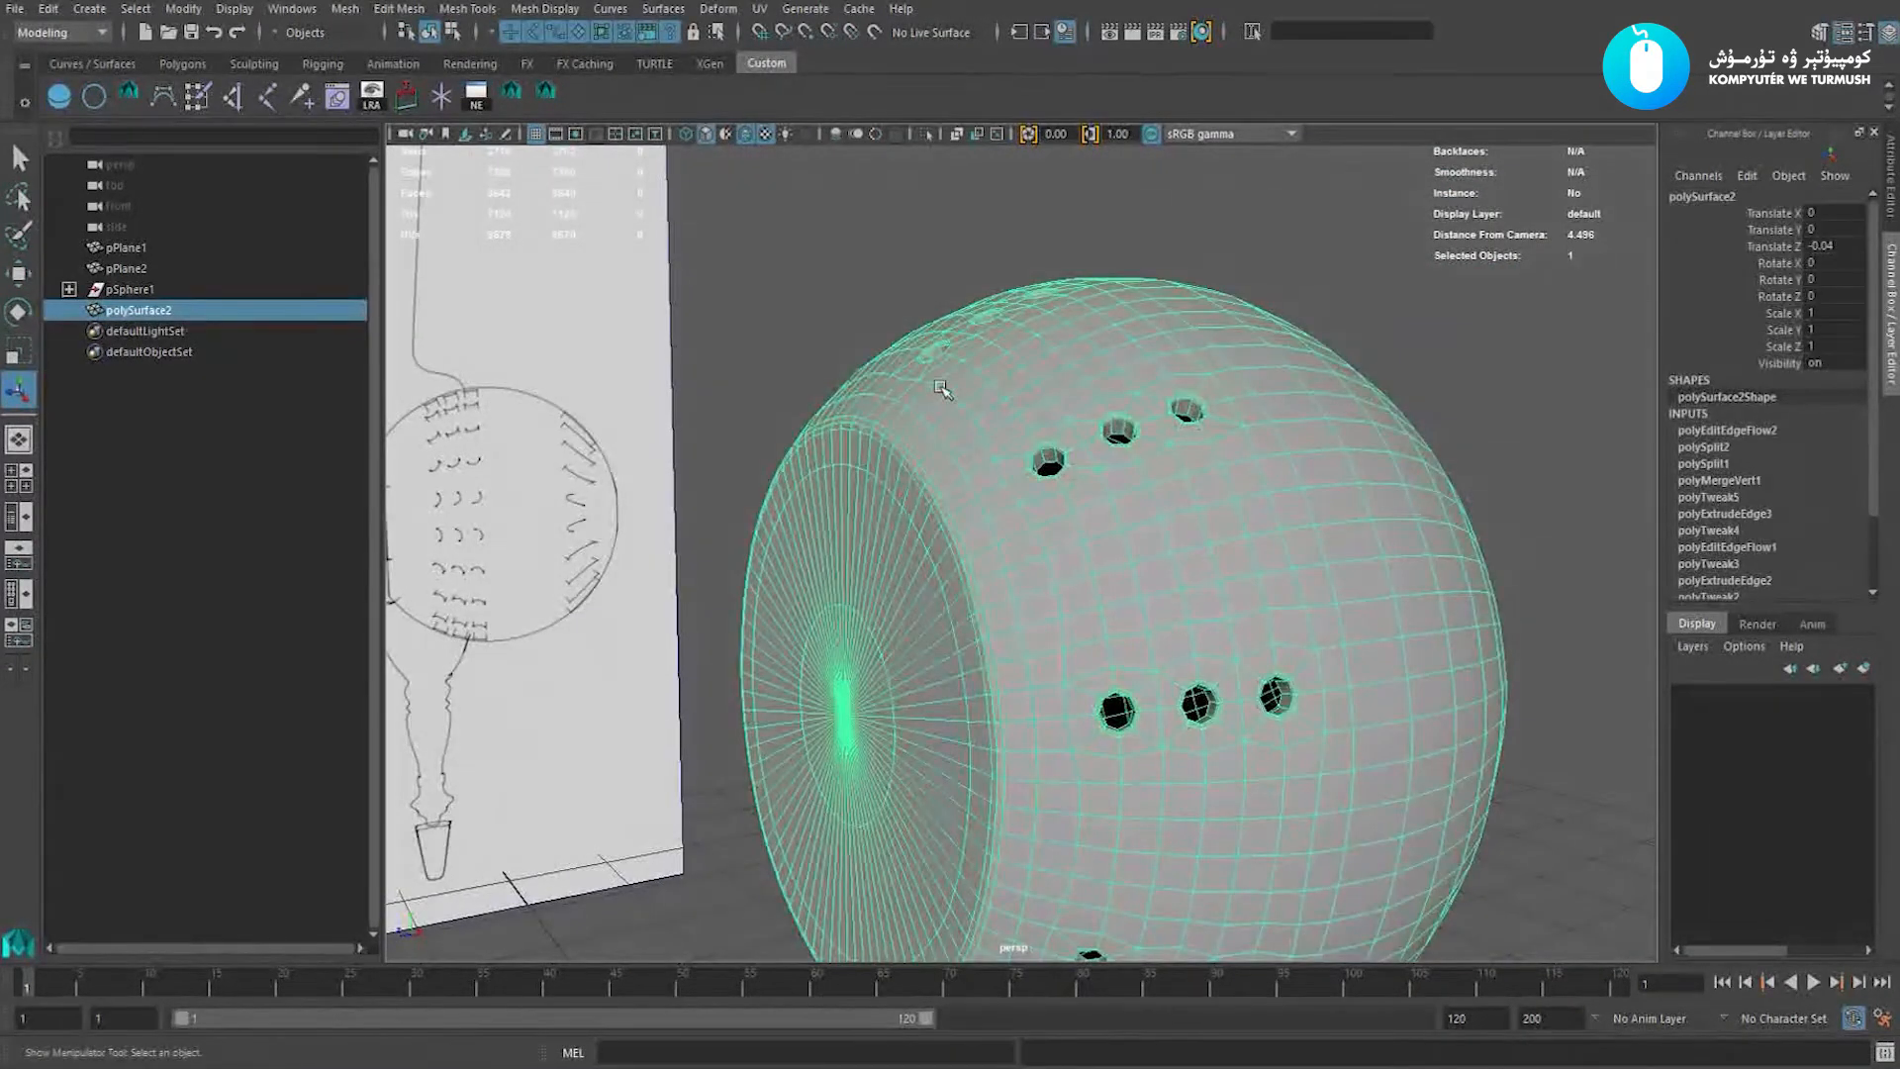
shift+right_drag(940, 388, 1114, 410)
key(r)
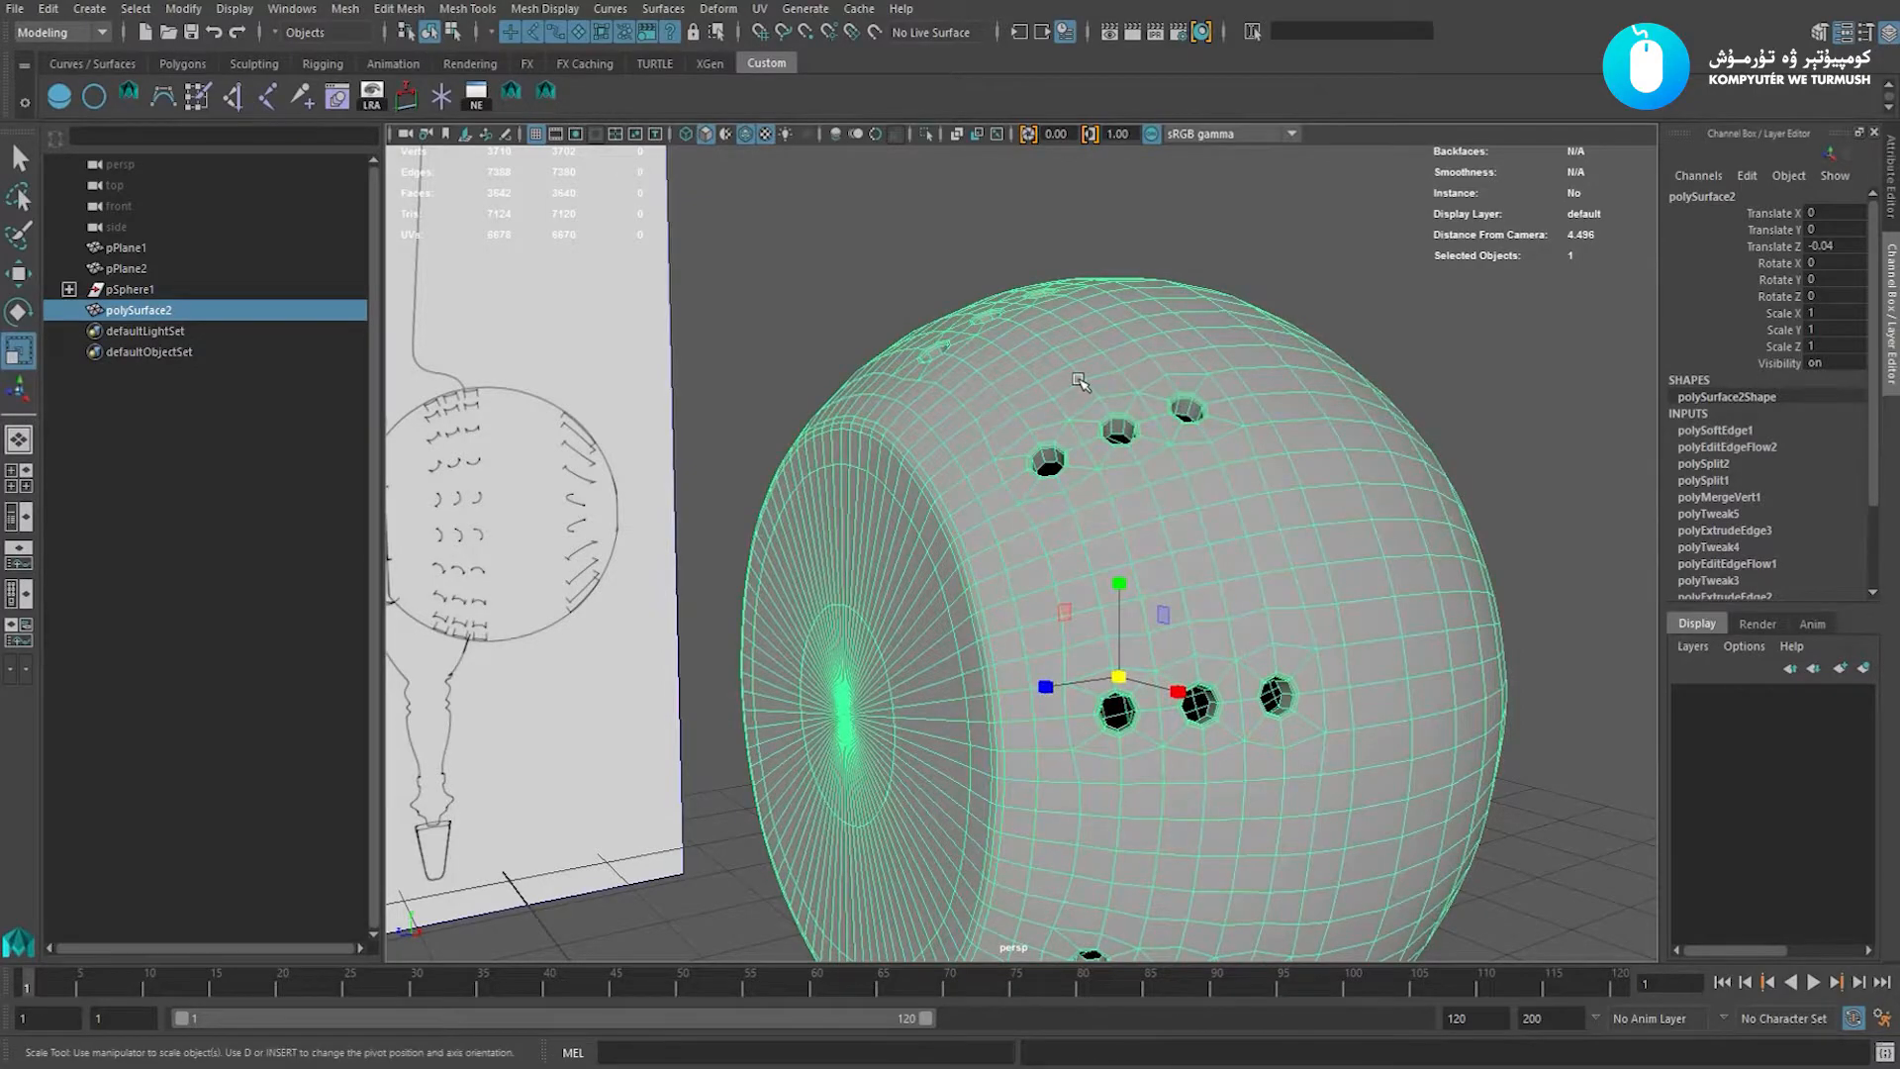
scroll(1079, 381, down, 3)
click(849, 348)
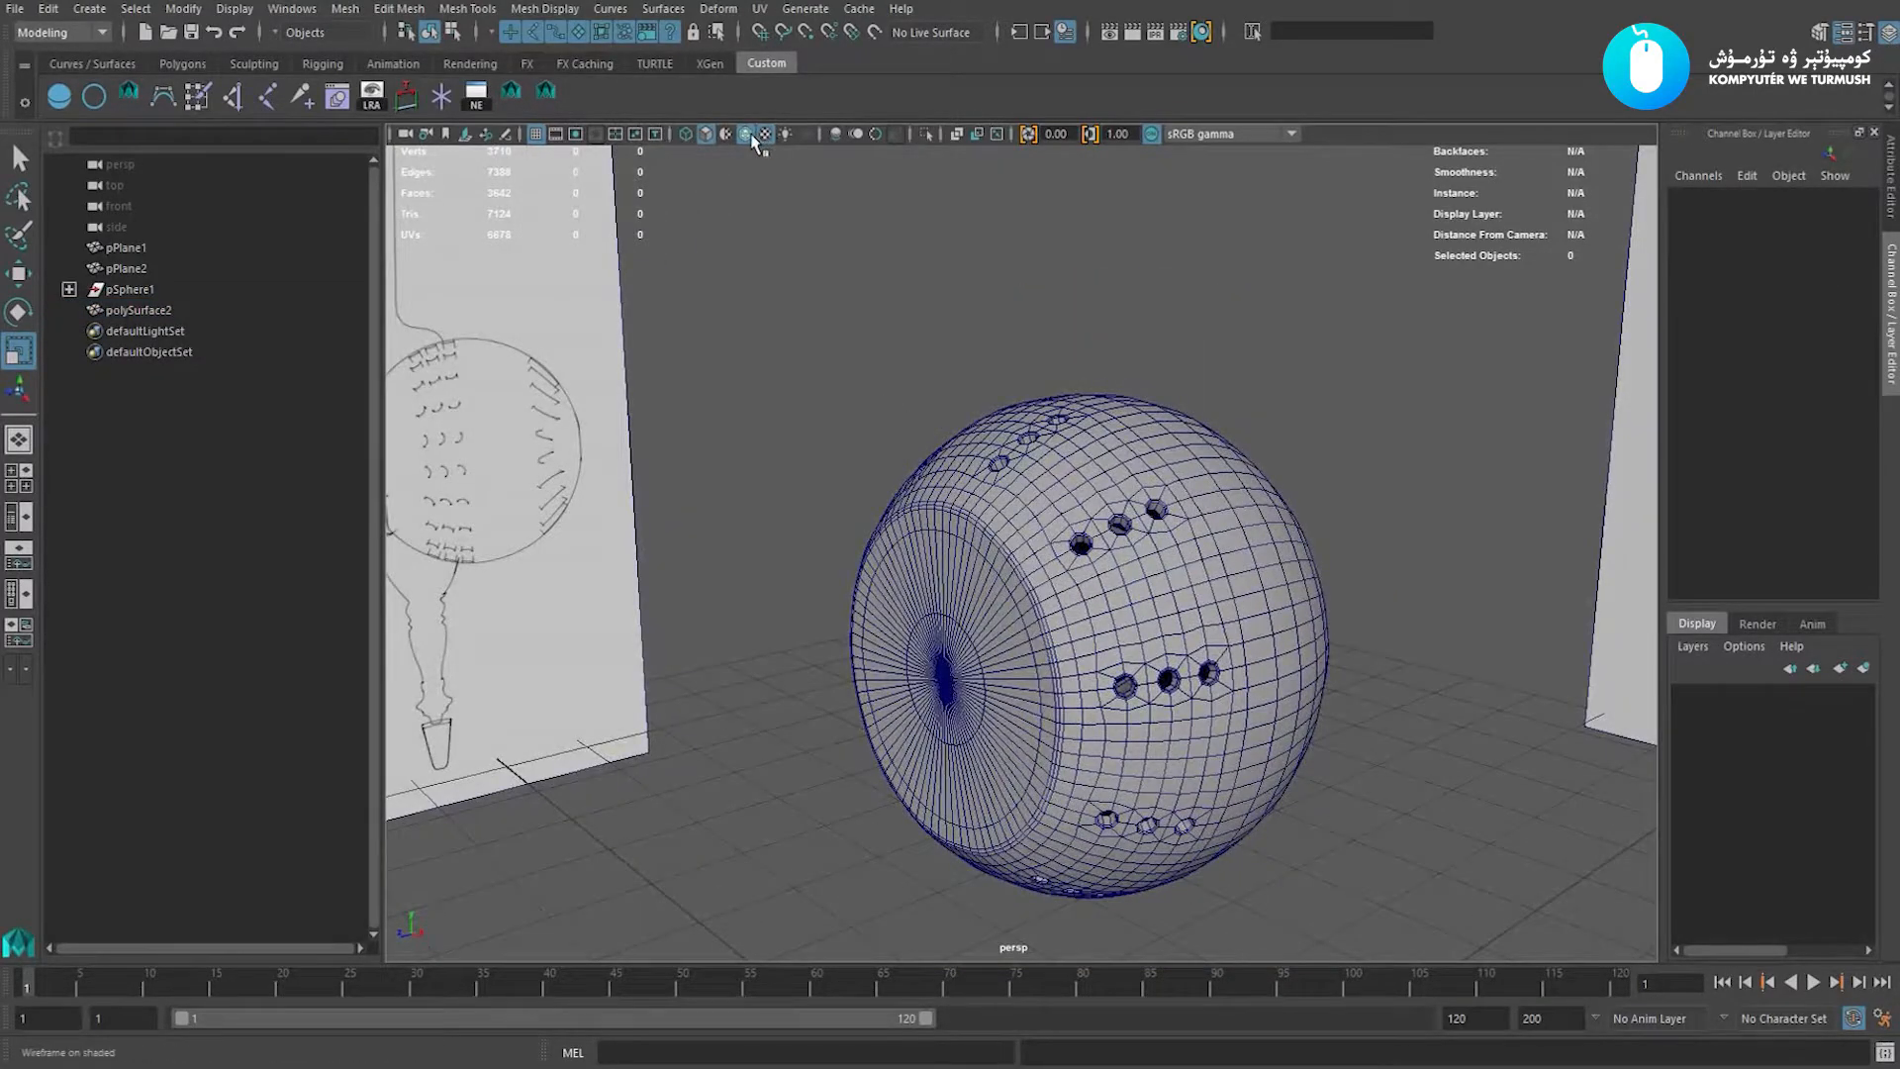
Turn off the wireframe overlay and examine the body's shading in the perspective view.
click(752, 142)
alt+drag(857, 407, 1056, 381)
click(1056, 381)
click(729, 404)
alt+drag(985, 483, 1106, 481)
click(1022, 455)
Examine the smoothed body's outline against the reference drawing in the front view.
key(space)
alt+right_drag(1168, 554, 1301, 589)
alt+middle_drag(1174, 453, 1303, 401)
alt+right_drag(1322, 530, 1419, 550)
click(1419, 551)
alt+middle_drag(1000, 574, 1101, 557)
alt+right_drag(1029, 579, 1153, 579)
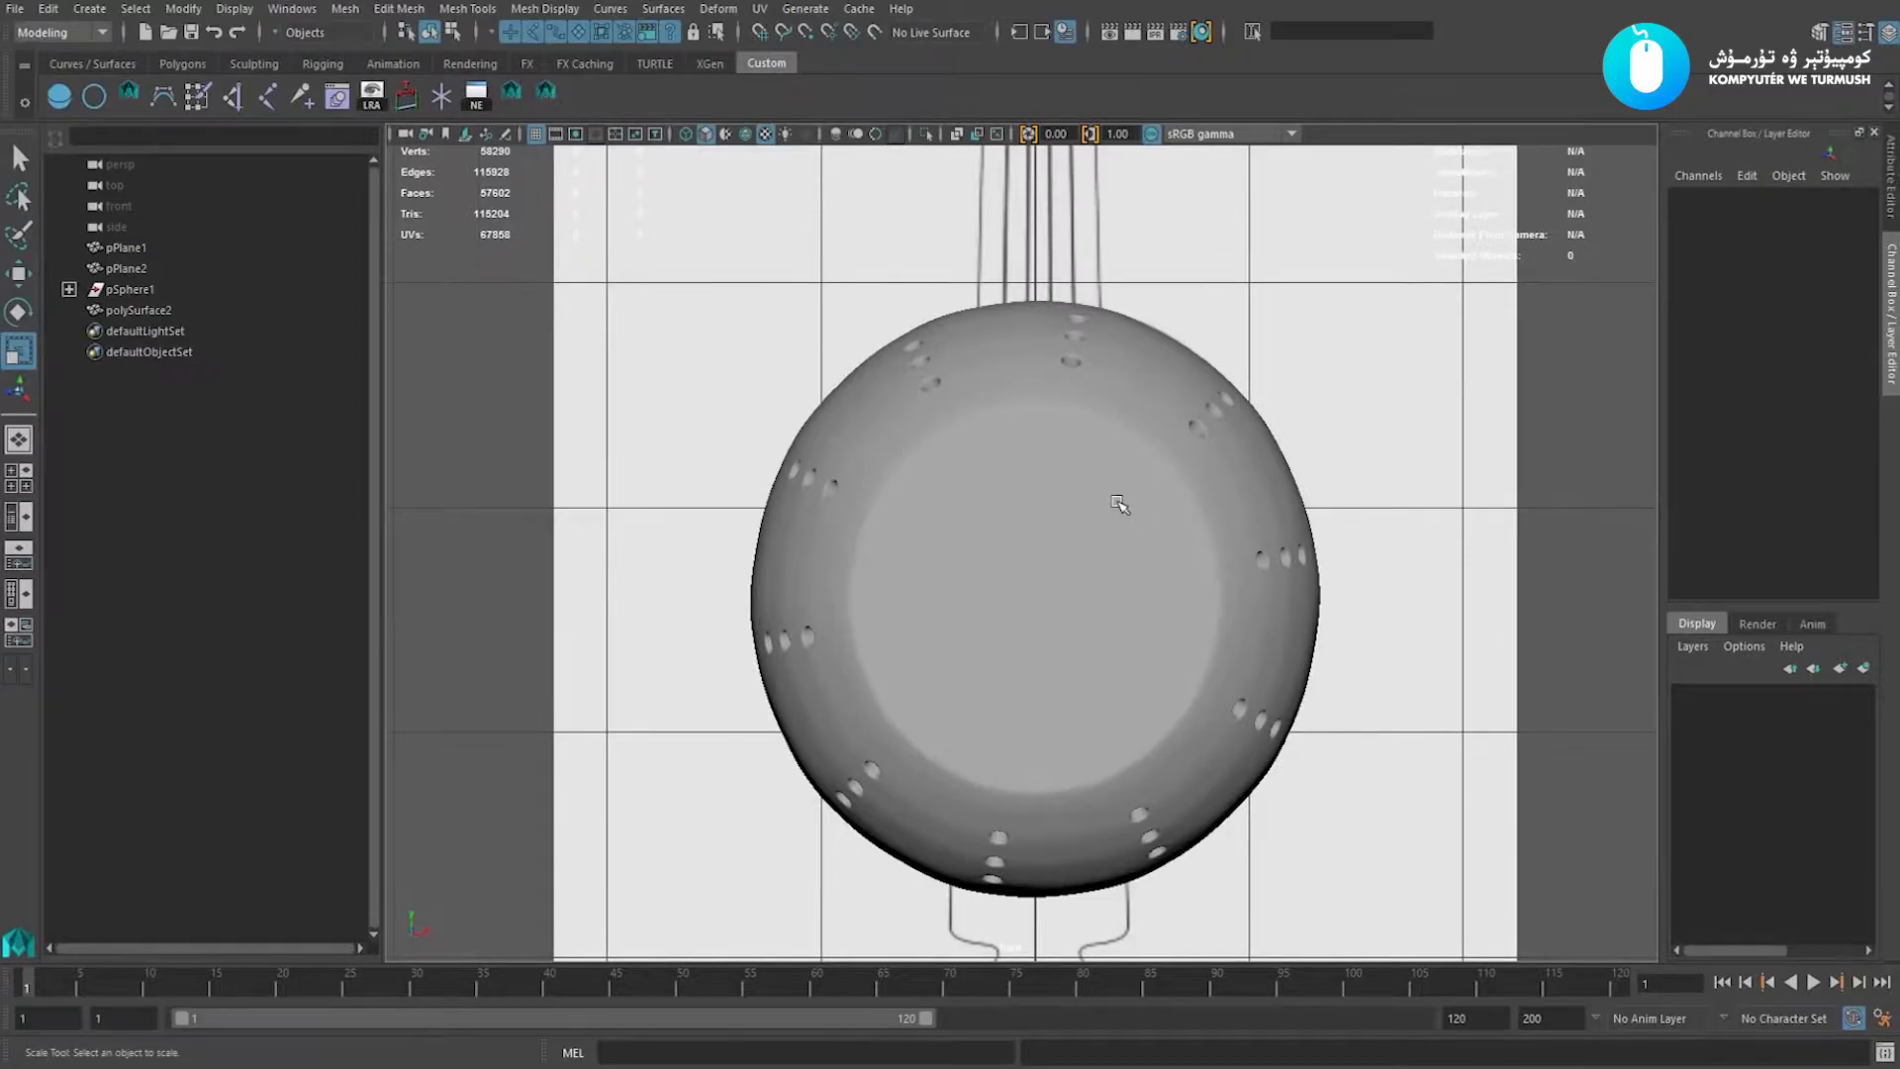
click(1049, 512)
click(433, 418)
alt+right_drag(876, 447, 967, 452)
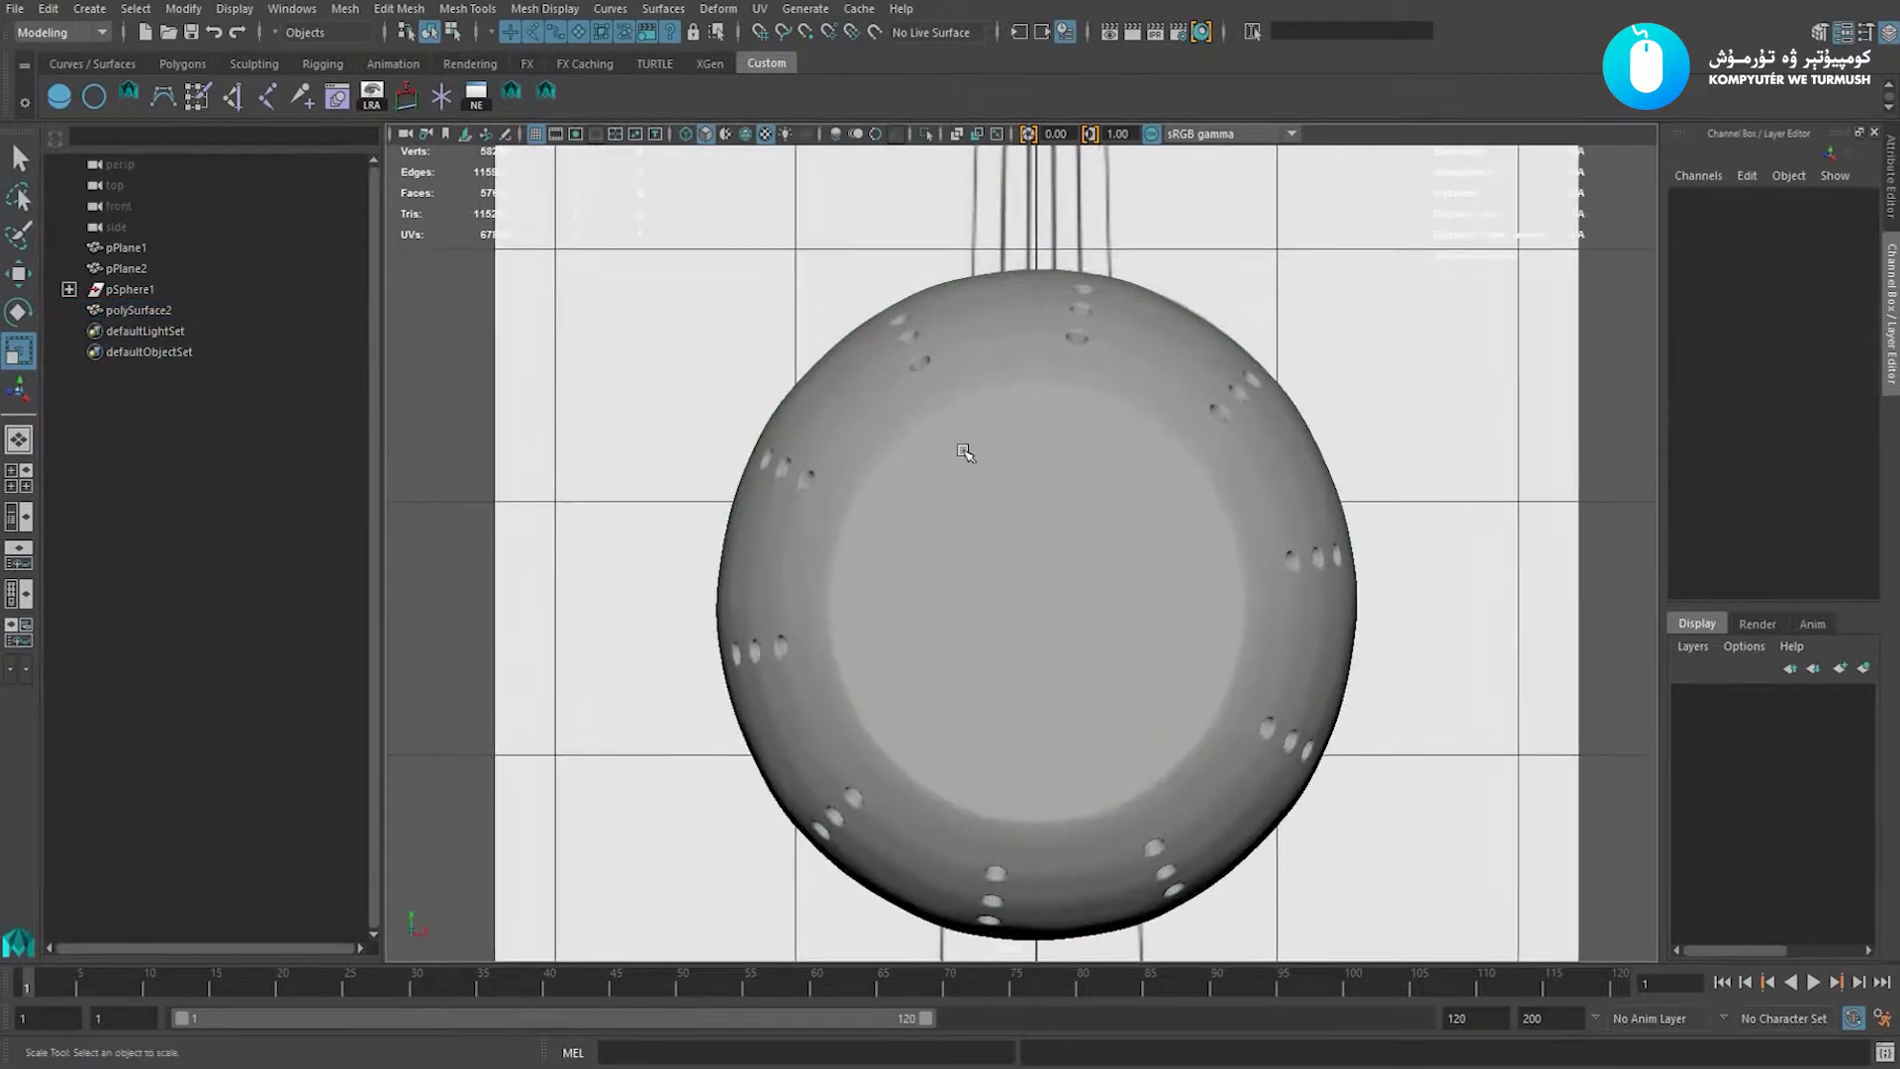
Return the body to unsmoothed display in the front view and switch it to edge selection.
click(968, 451)
key(1)
alt+middle_drag(1206, 427, 1153, 428)
alt+right_drag(1083, 463, 1138, 490)
alt+middle_drag(1063, 461, 1064, 456)
alt+right_drag(1064, 456, 1075, 459)
right_drag(1073, 458, 1126, 384)
Select the radial edge loops midway between the rows of holes all around the body and apply Edit Edge Flow.
click(1084, 406)
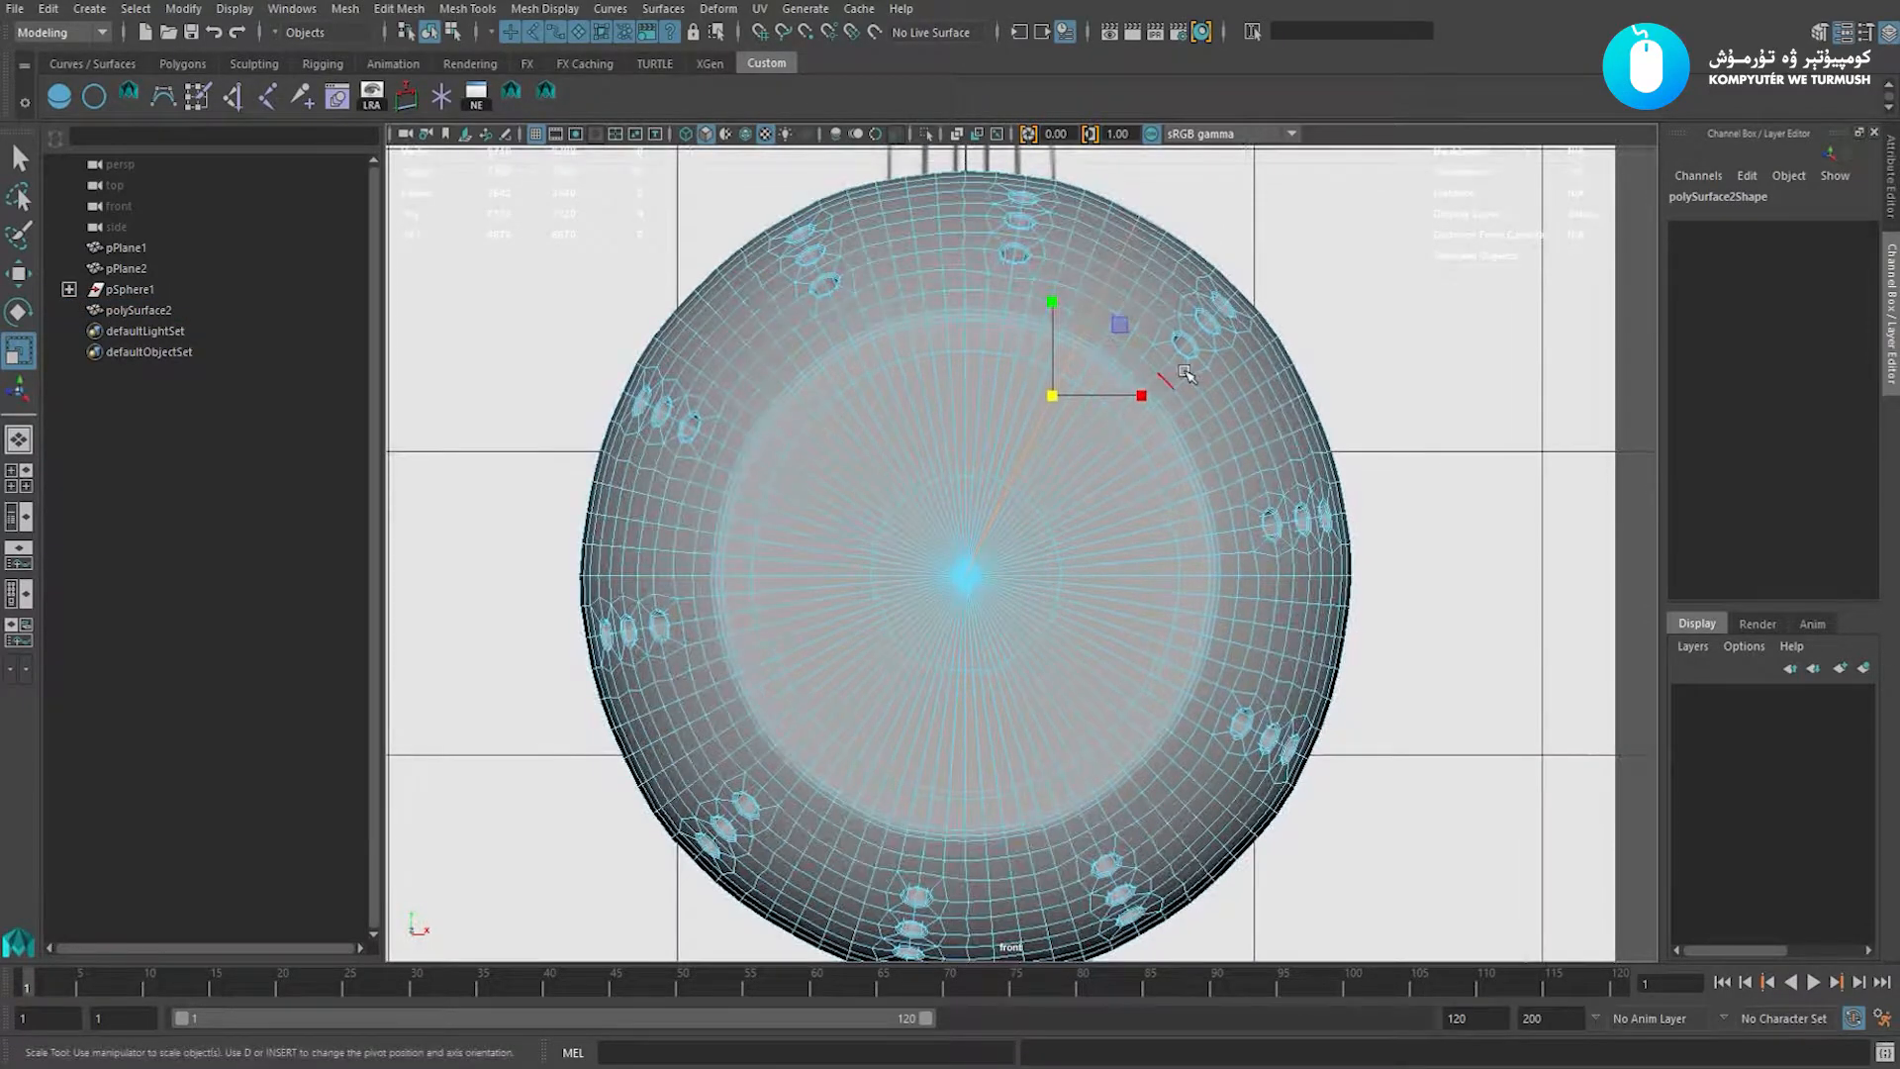
shift+double_click(1250, 427)
alt+middle_drag(1200, 426, 1188, 344)
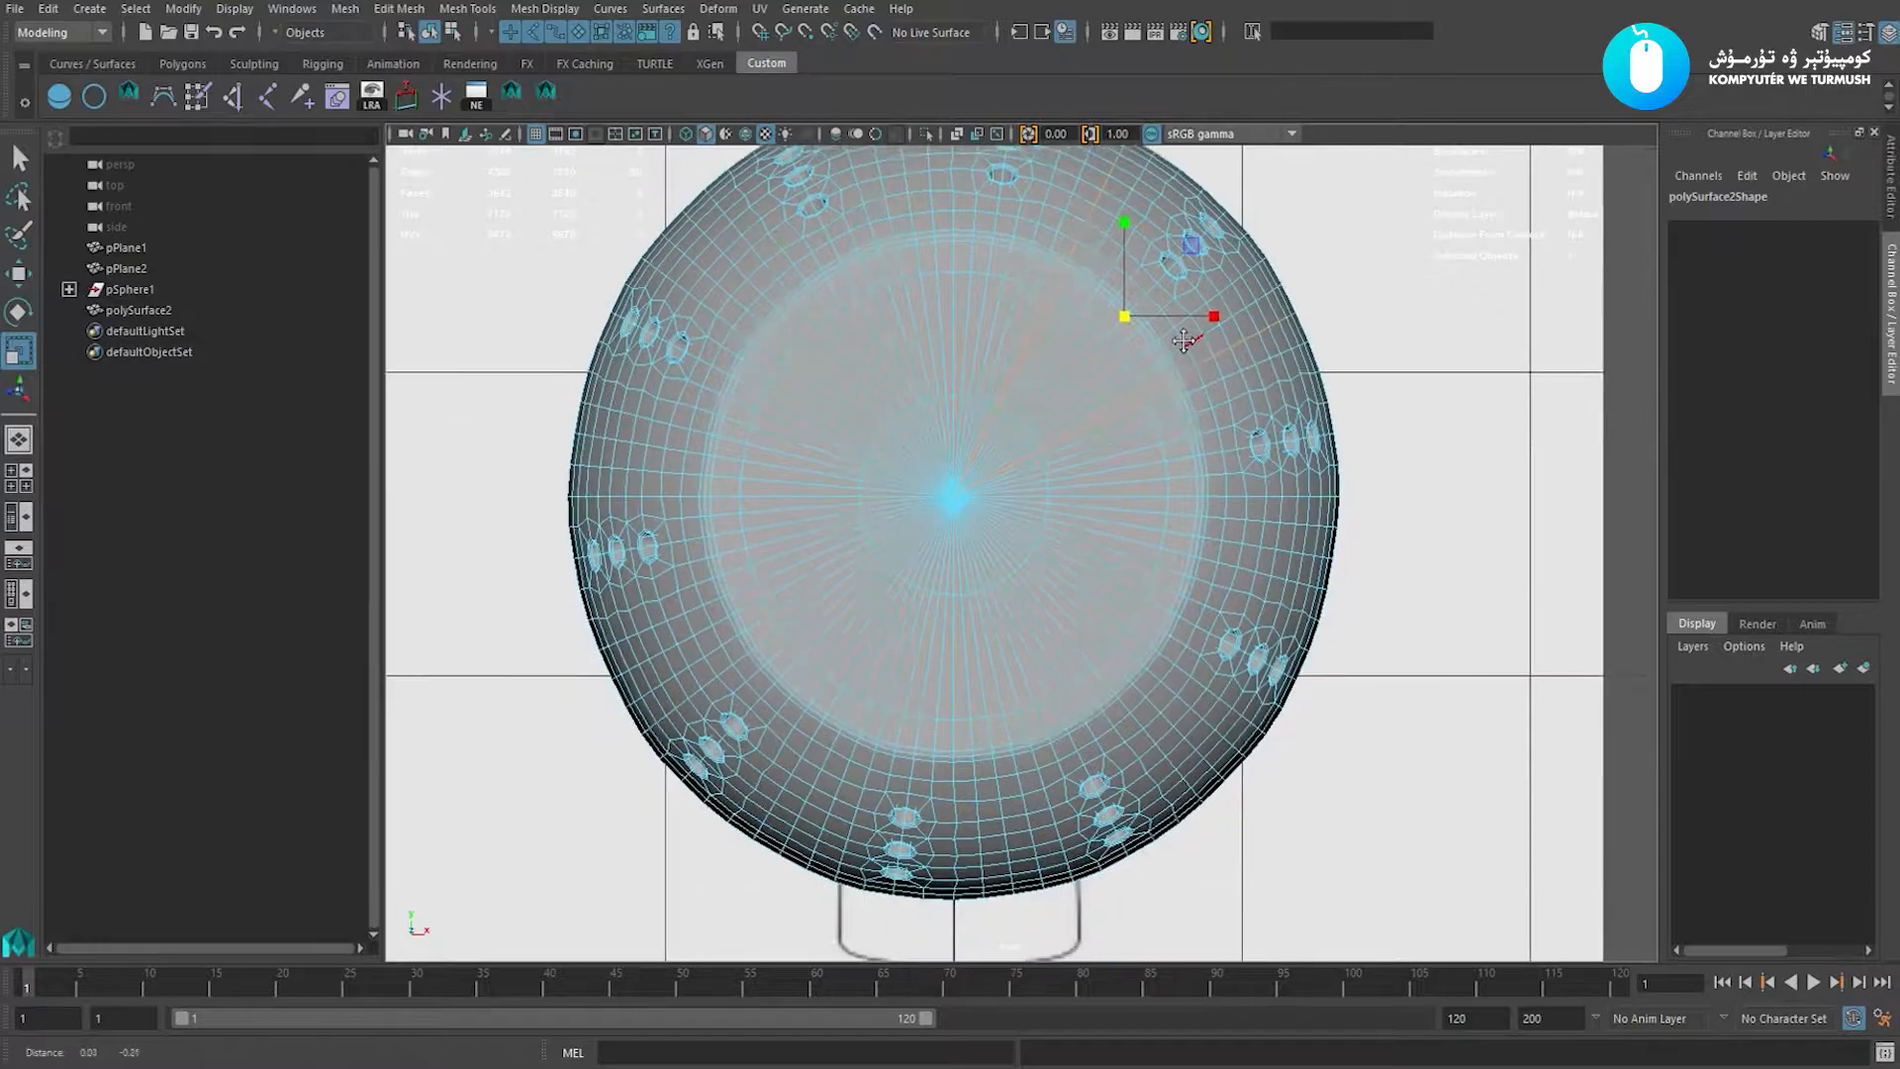
shift+double_click(1247, 544)
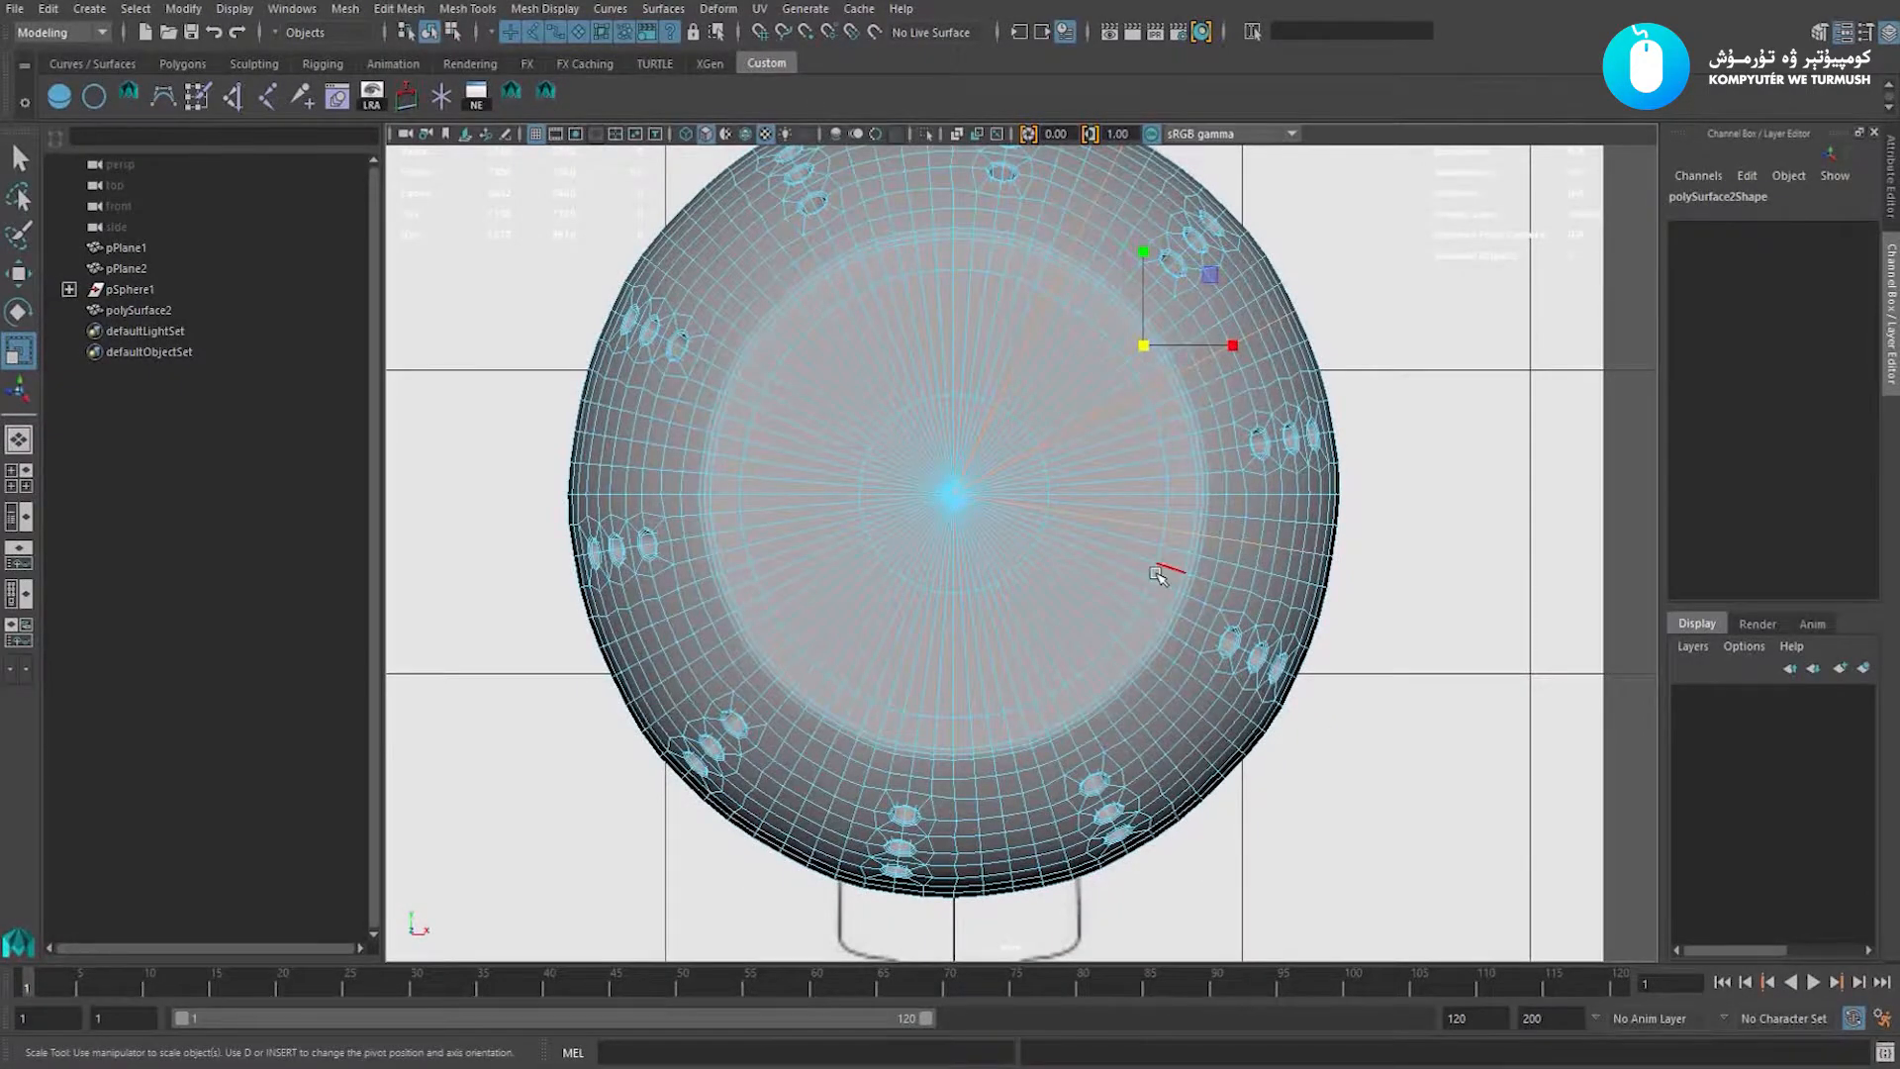
alt+middle_drag(1158, 578, 1172, 524)
shift+double_click(1188, 670)
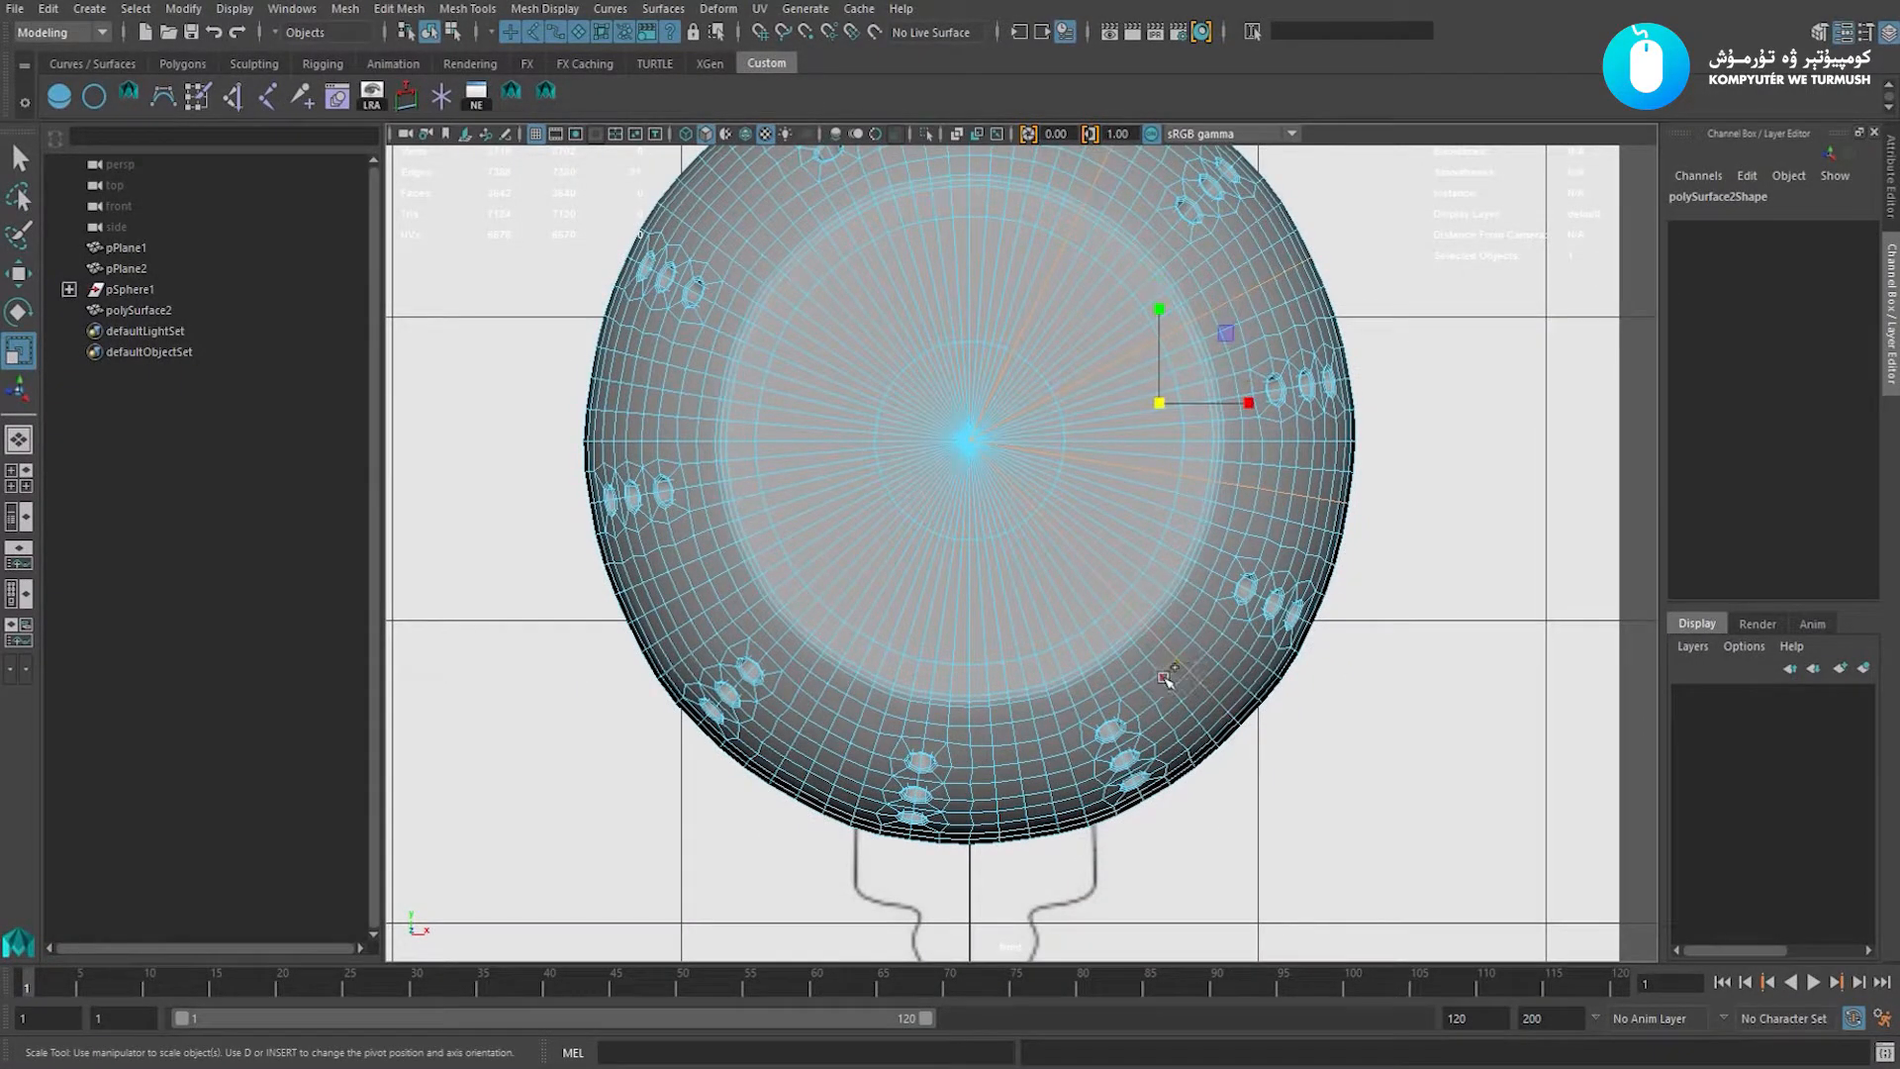
shift+double_click(1033, 798)
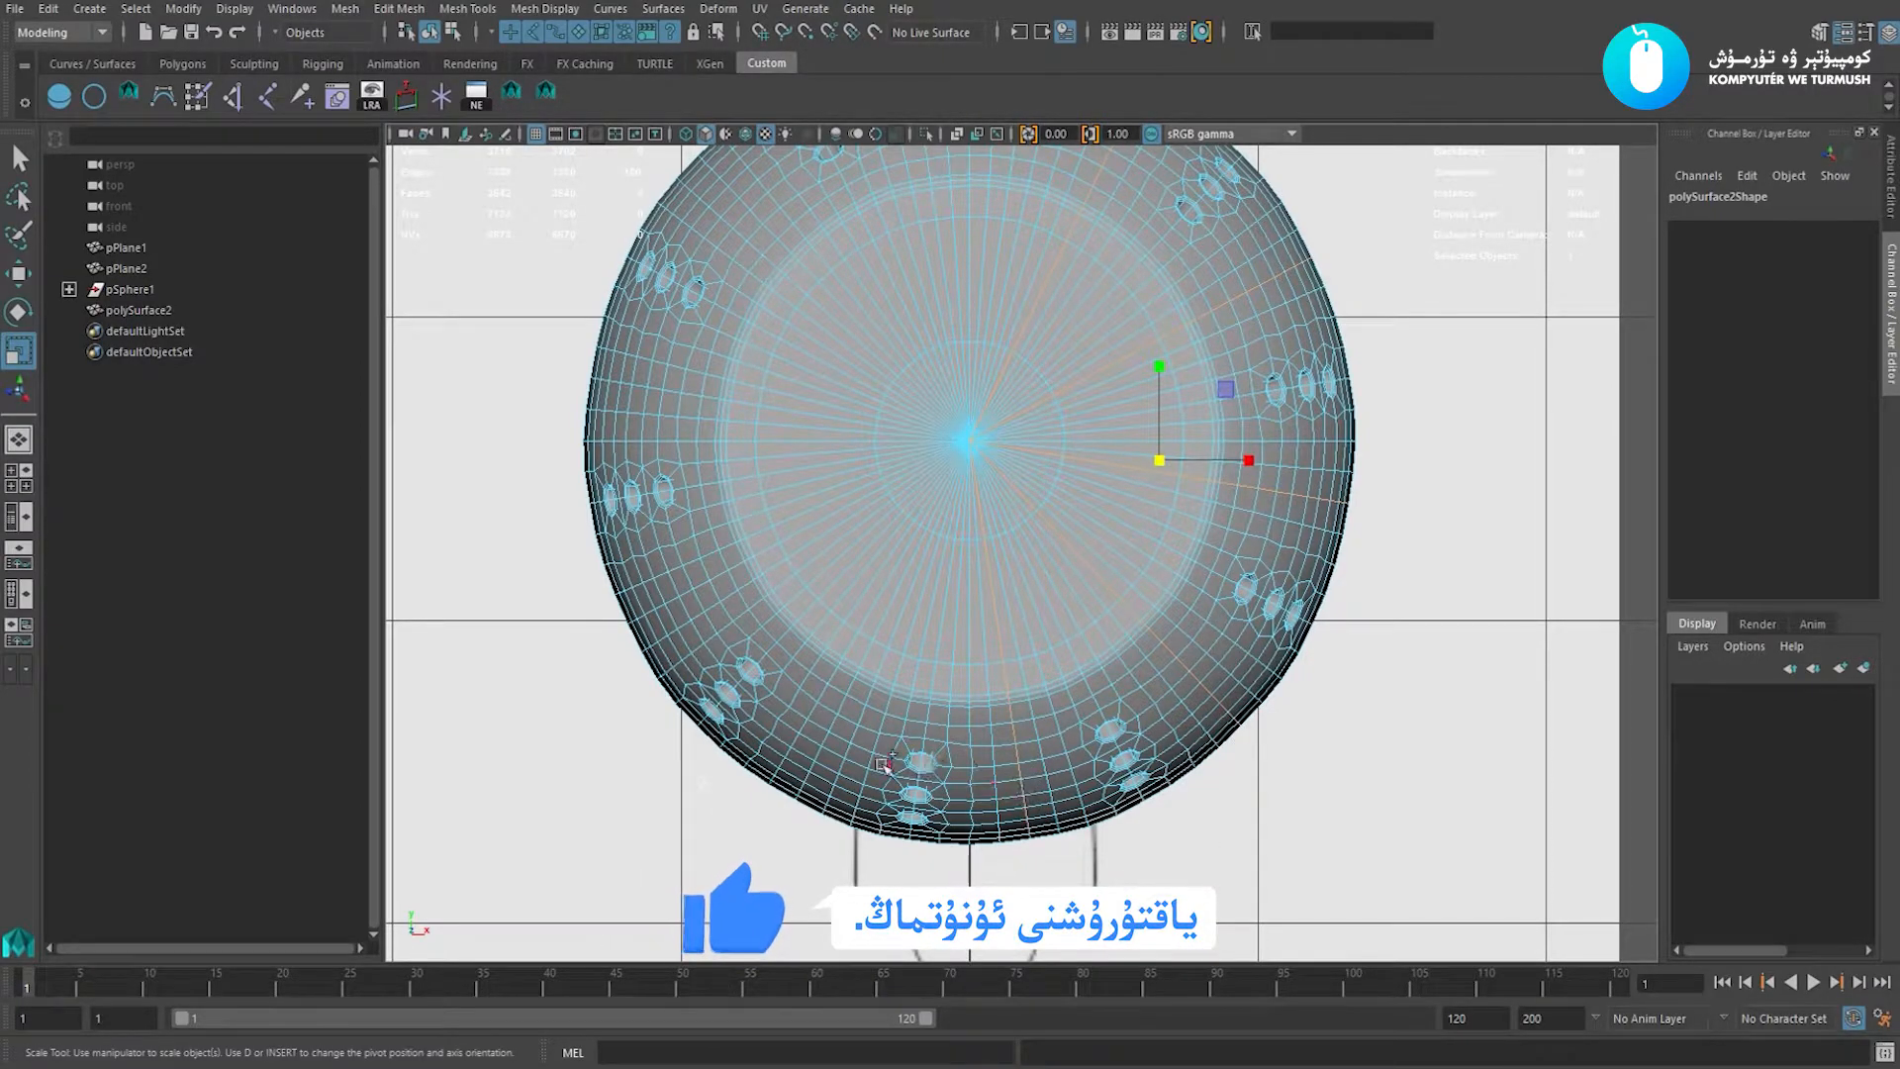
shift+double_click(817, 749)
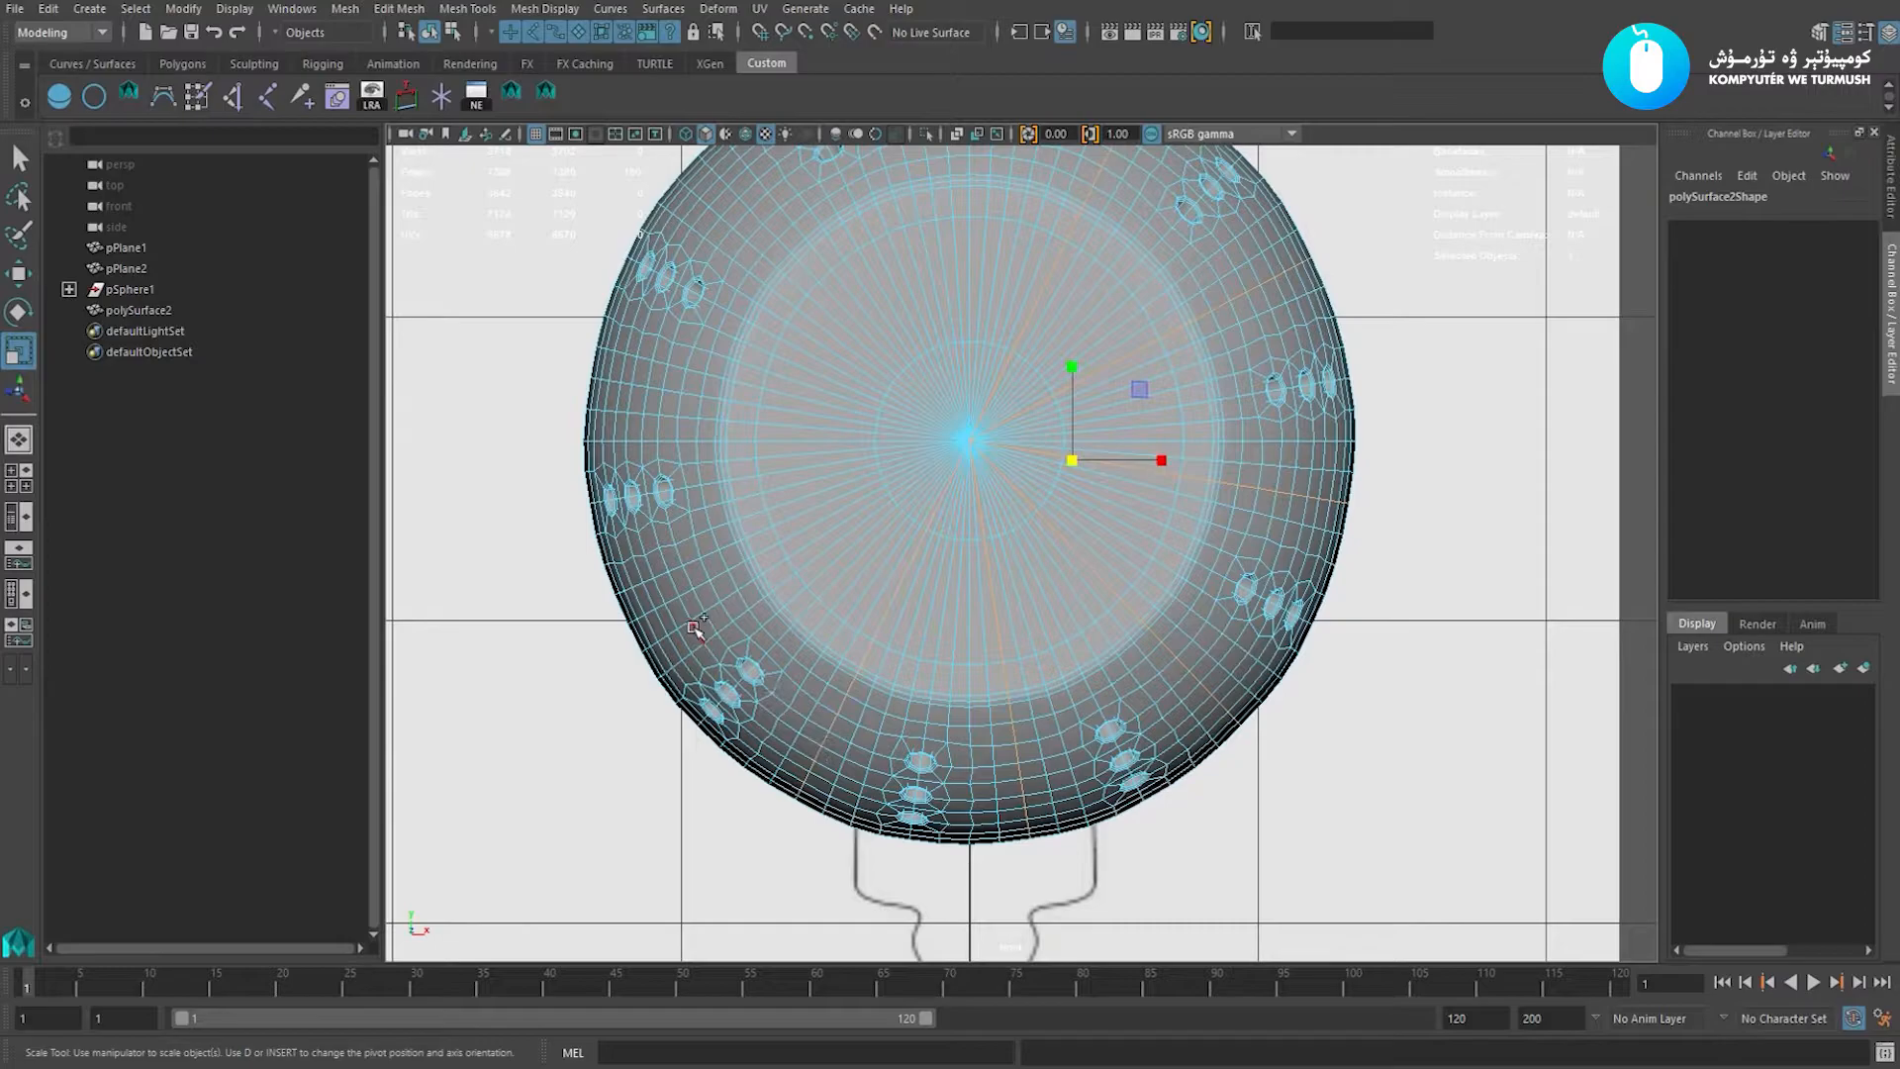
shift+double_click(654, 610)
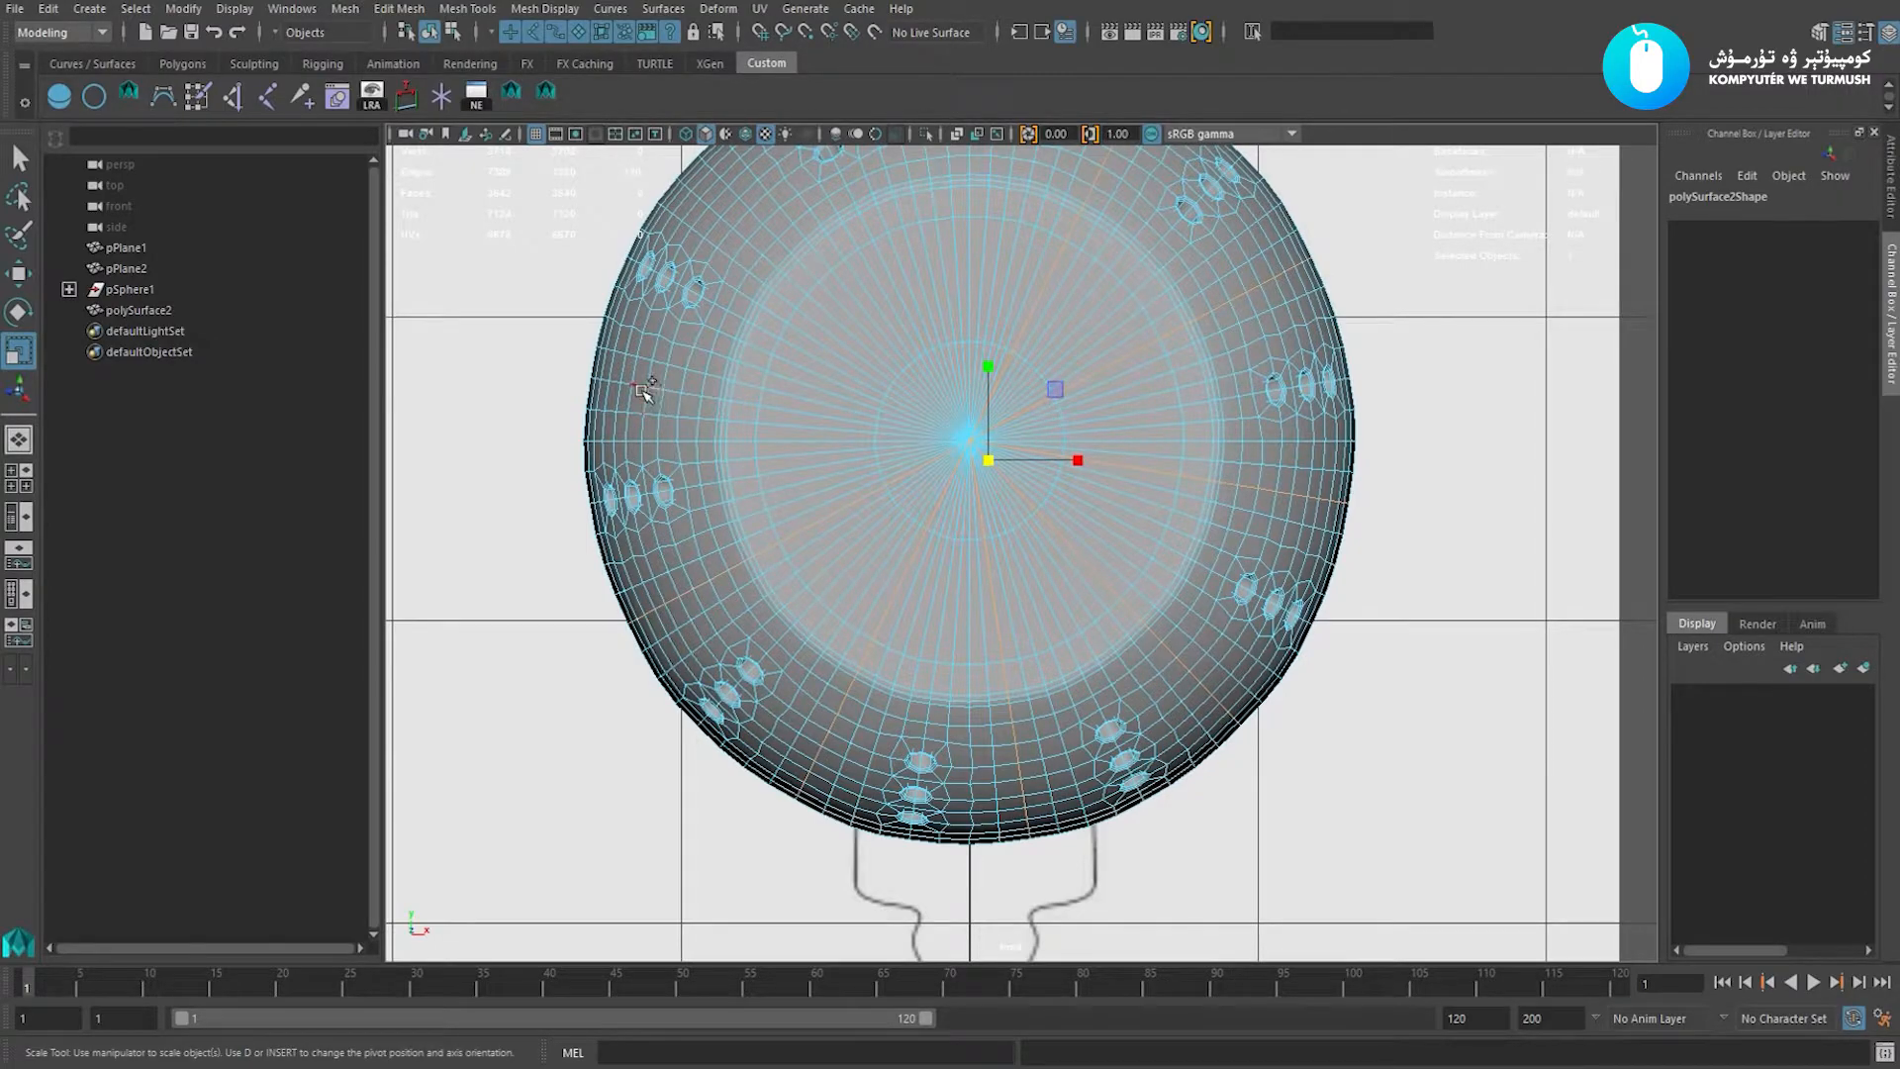
alt+middle_drag(724, 273, 703, 435)
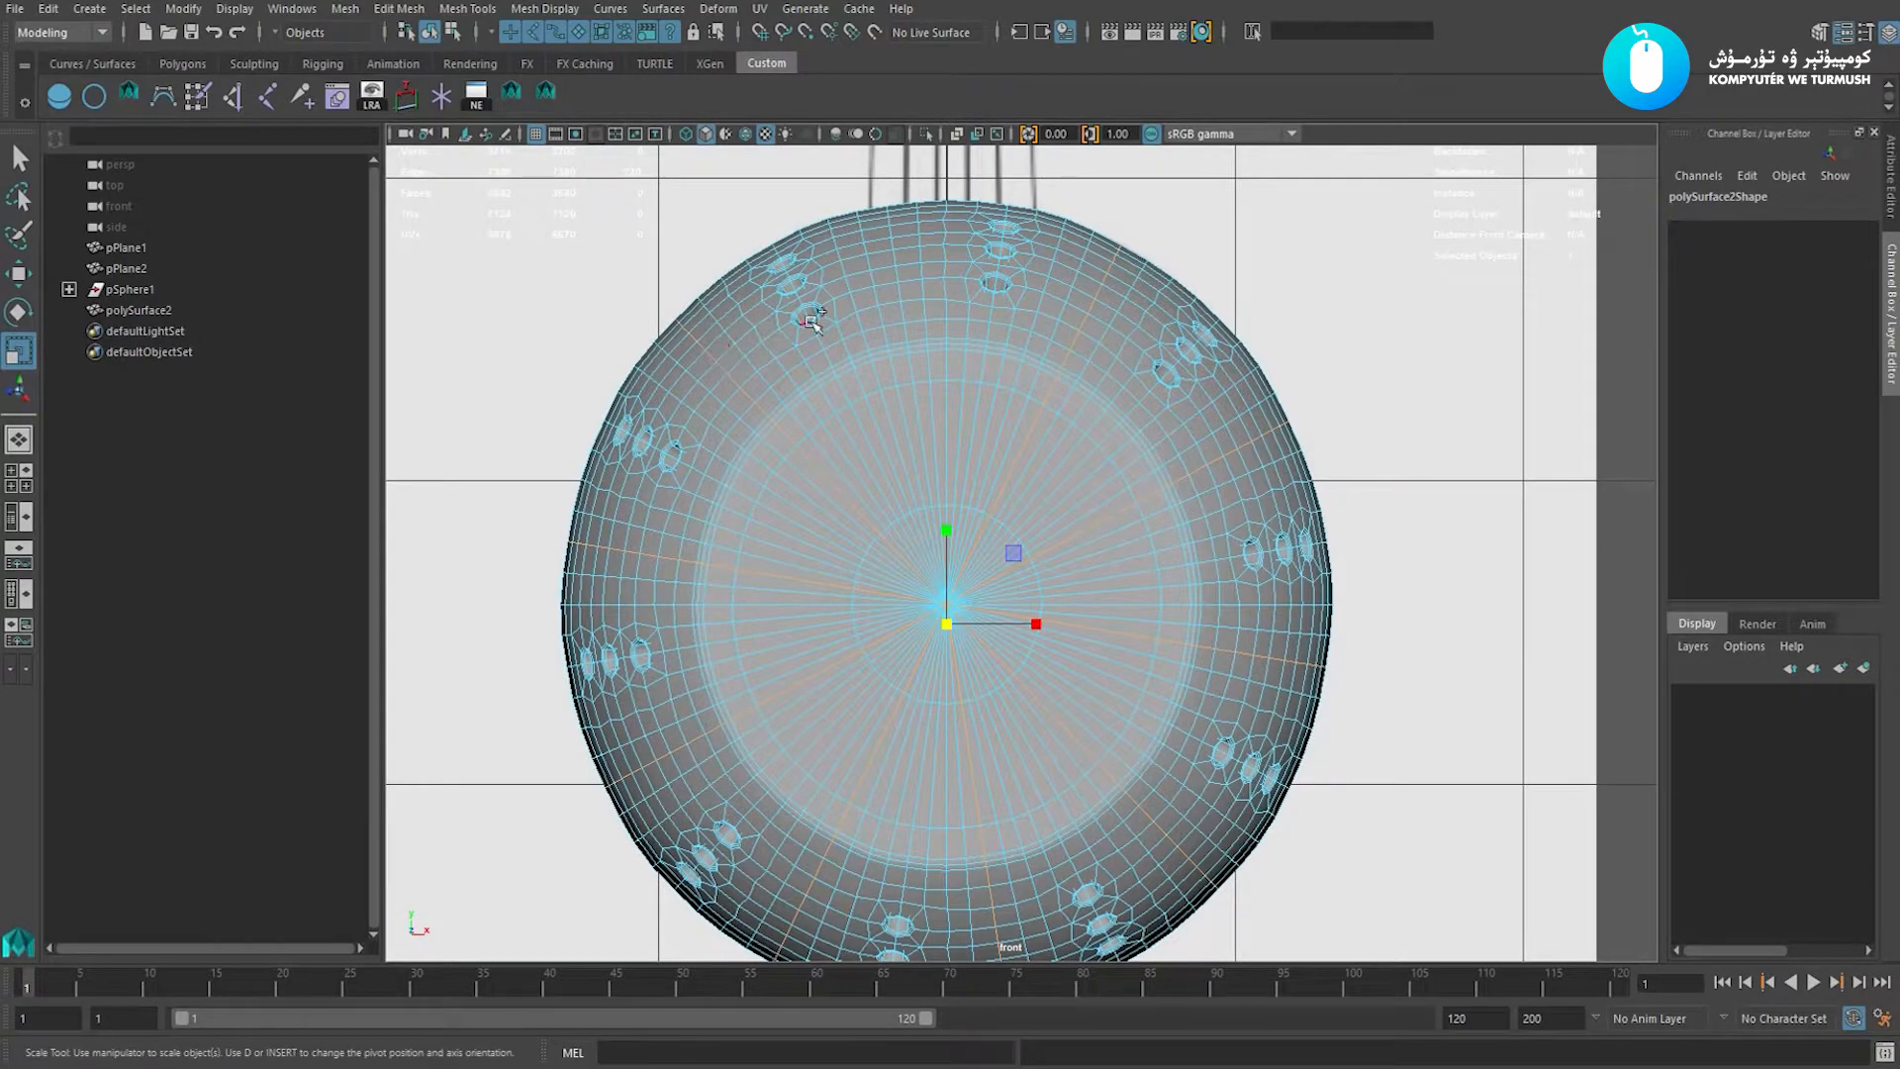
shift+right_drag(905, 247, 875, 402)
click(889, 364)
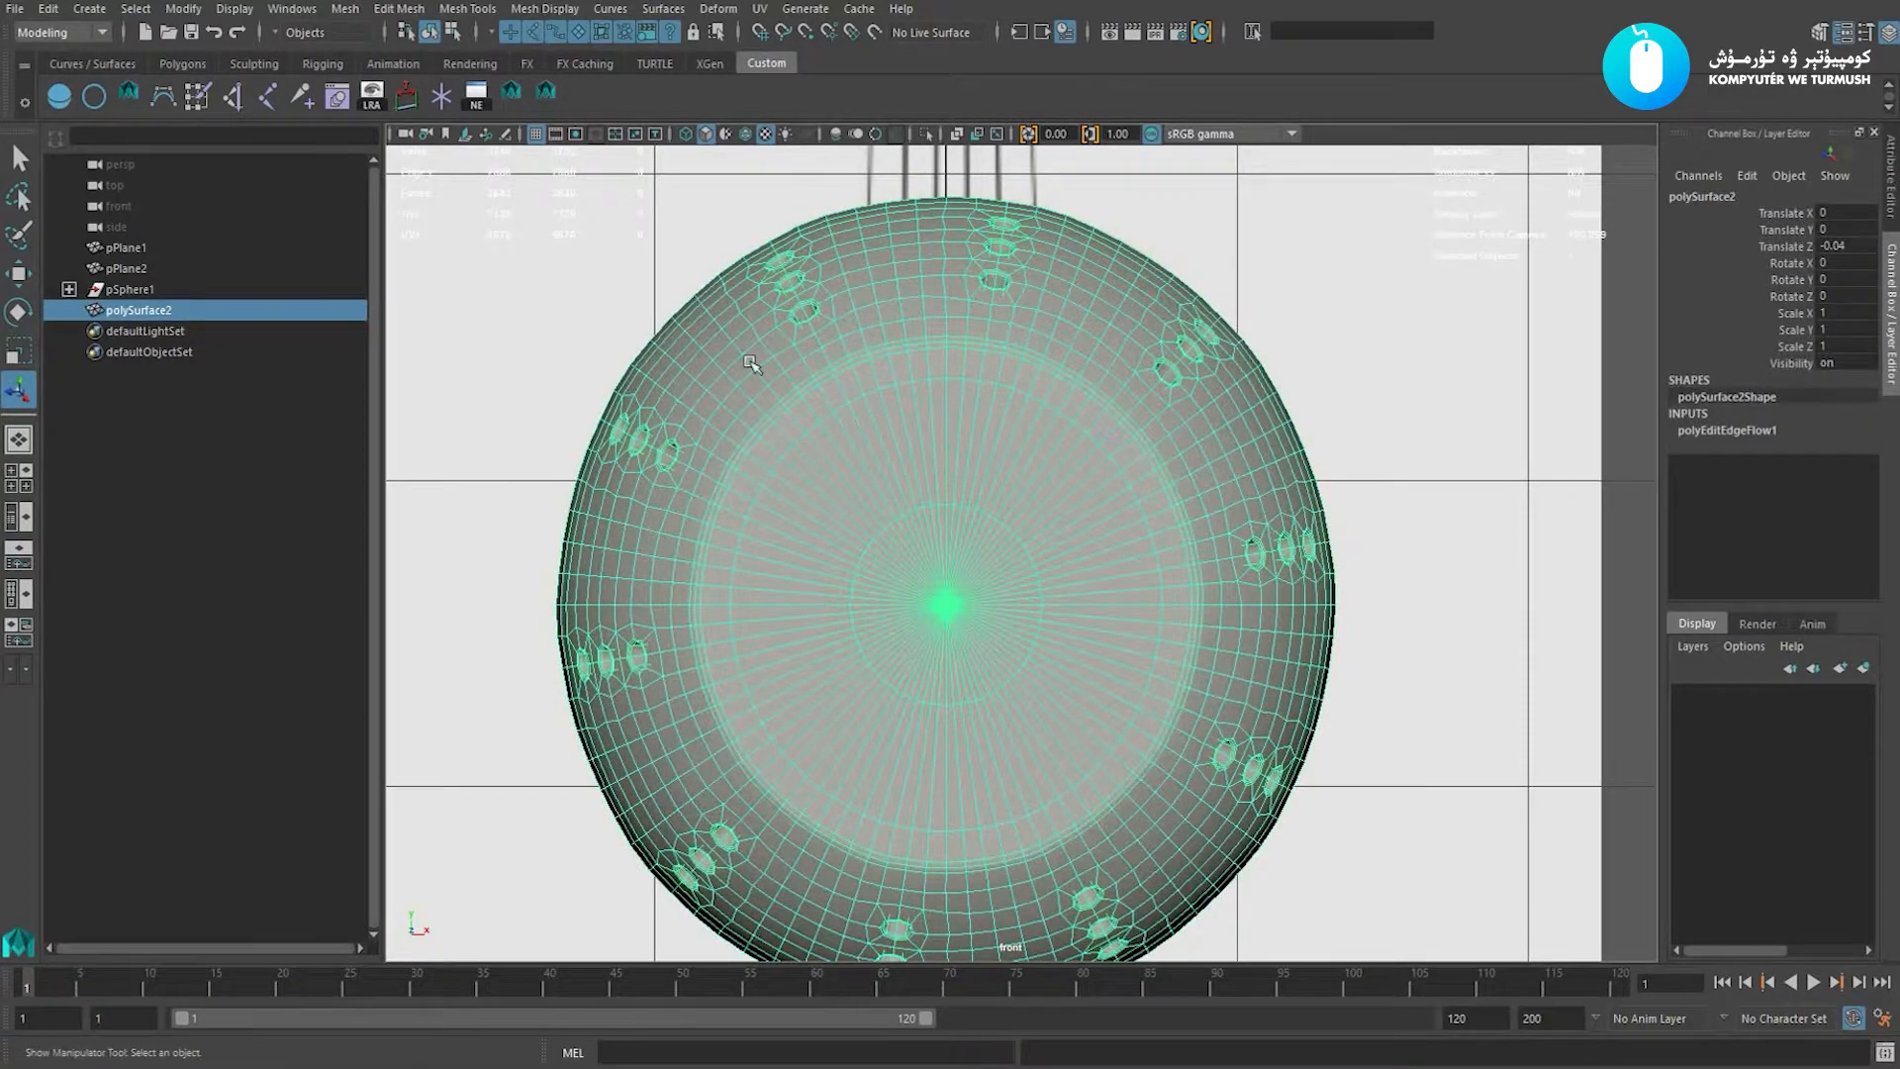
Select the radial edge loops just beside the hole rows and apply Edit Edge Flow to them.
right_drag(751, 364, 749, 314)
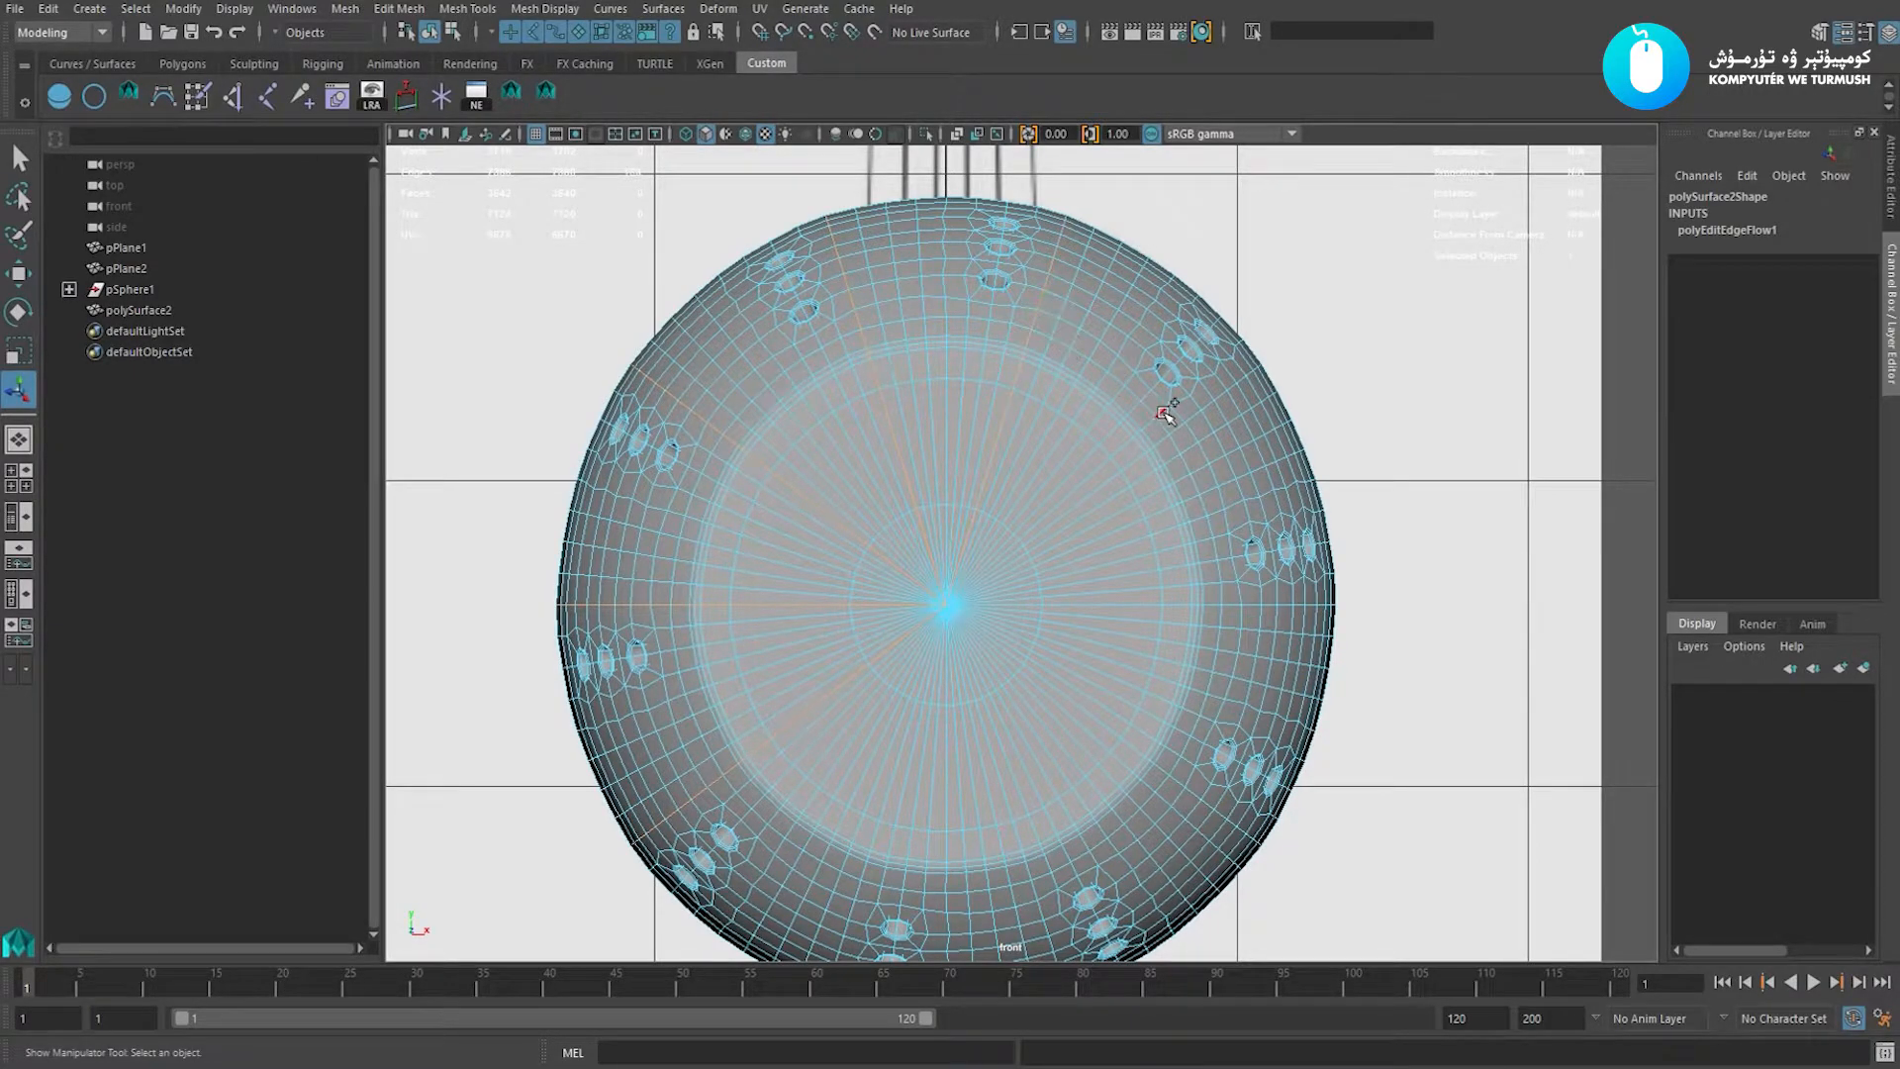
shift+double_click(1228, 606)
alt+middle_drag(1116, 658, 1140, 548)
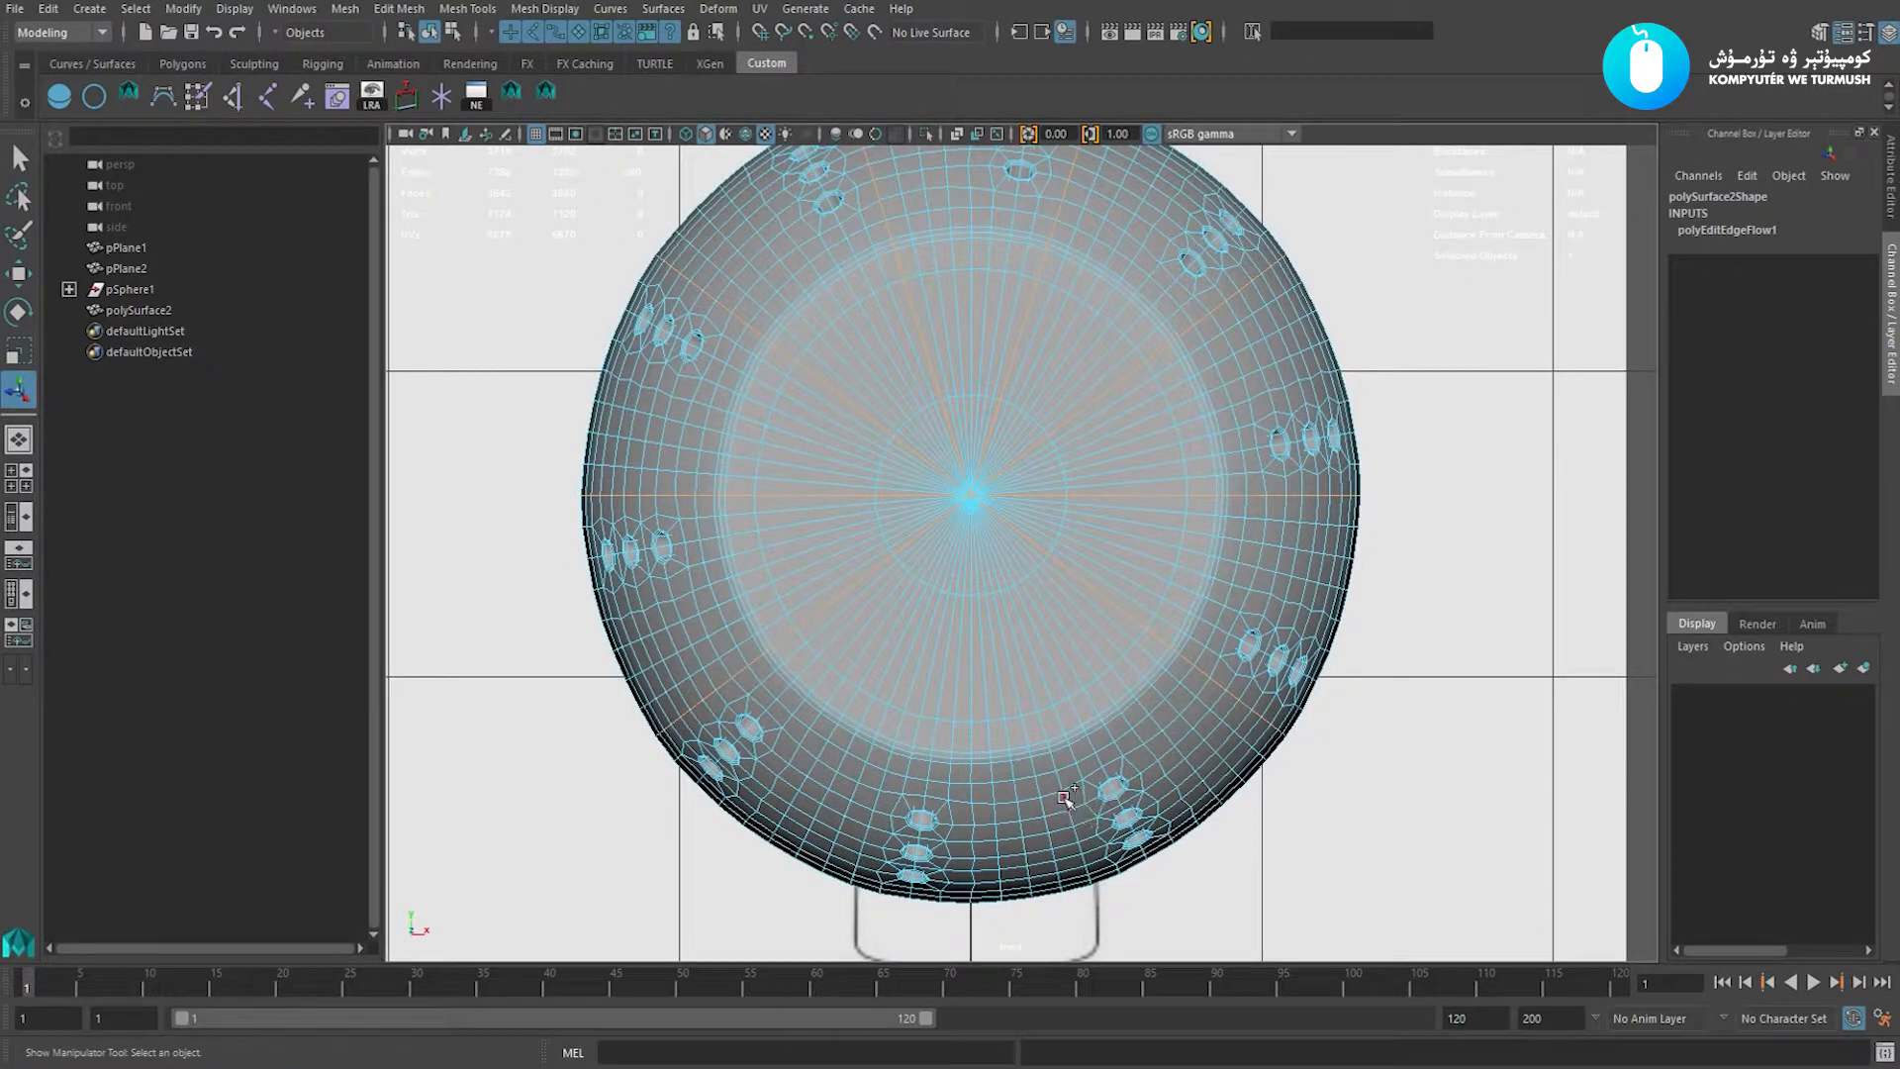
shift+right_drag(1274, 606, 1205, 704)
Turn on the smooth preview, return to object mode and check the body's outline in the front view.
scroll(1168, 697, down, 5)
key(3)
scroll(1127, 692, up, 2)
right_drag(1061, 615, 1176, 462)
scroll(1173, 480, down, 1)
click(1484, 542)
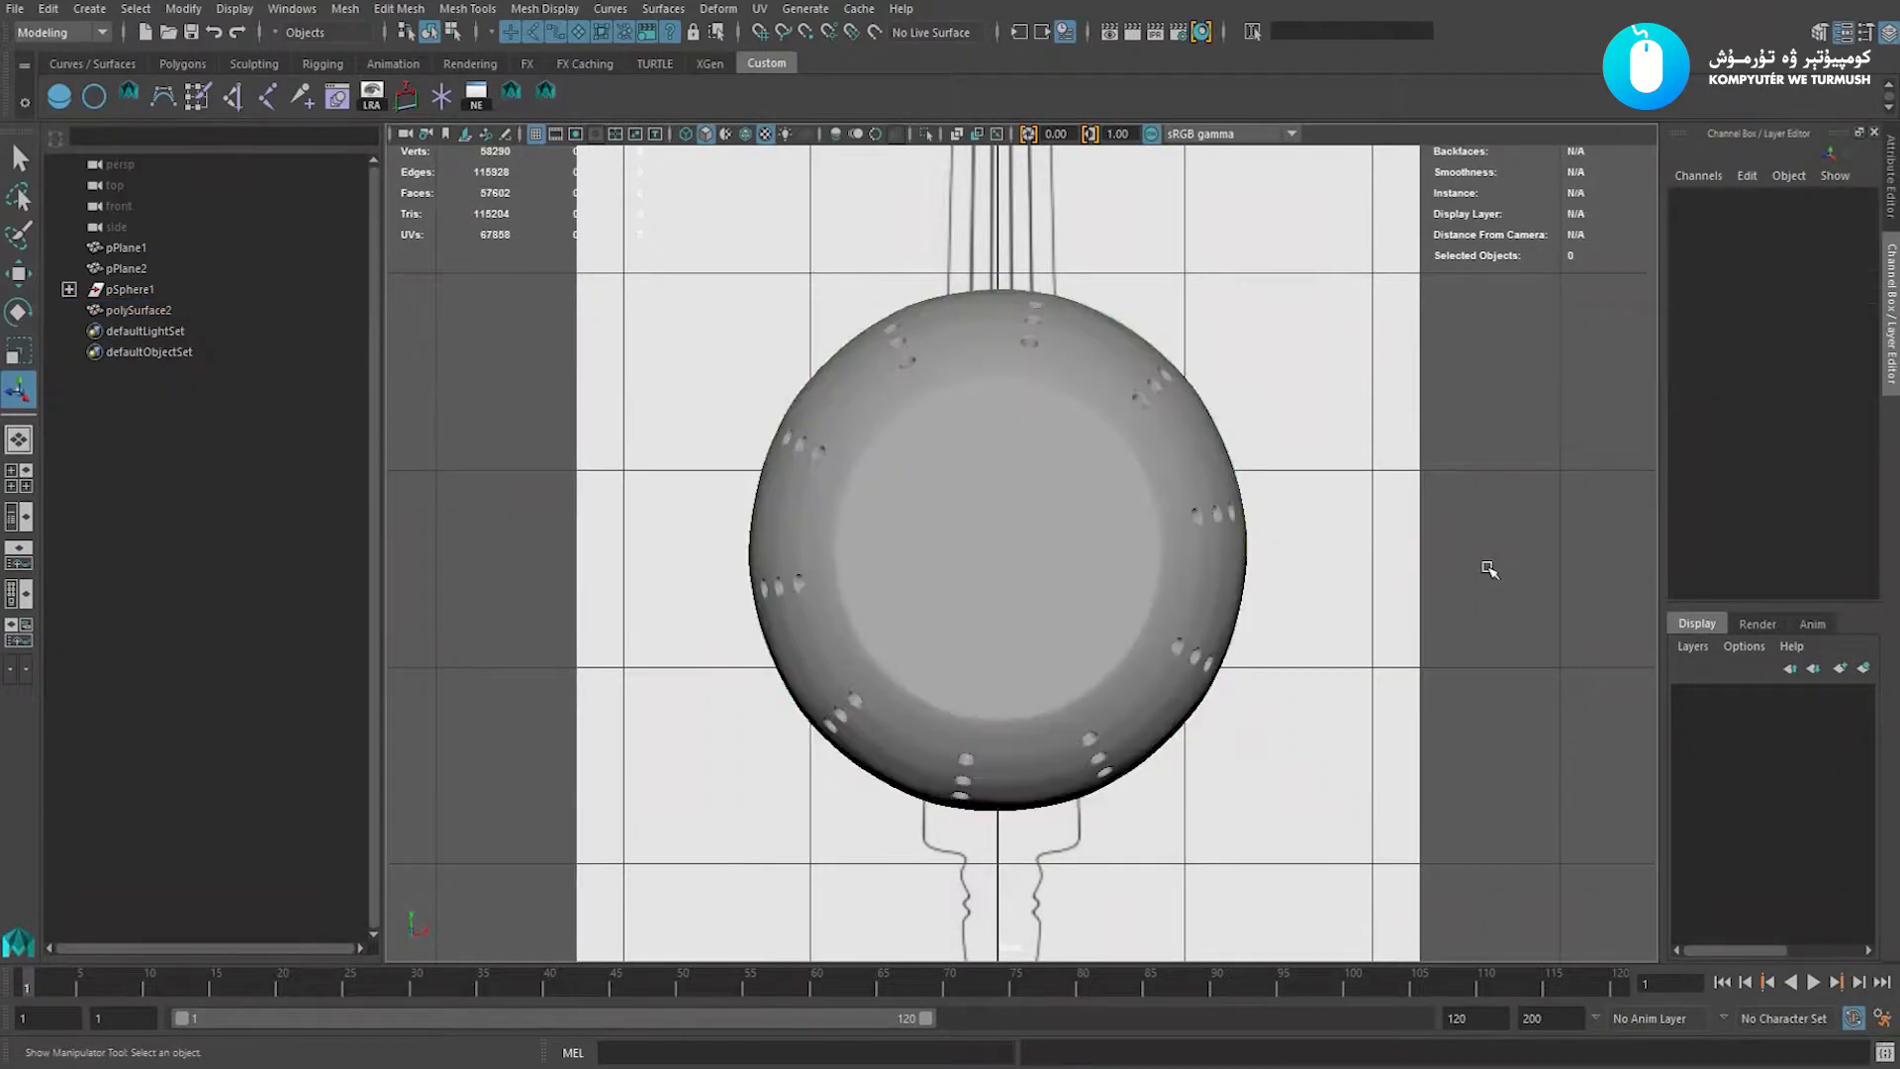
In the perspective view, select the ring edge segments between the second and third holes of the first few rows.
key(space)
drag(977, 561, 895, 562)
click(1058, 561)
alt+drag(1041, 605, 1090, 564)
right_drag(1090, 564, 1051, 416)
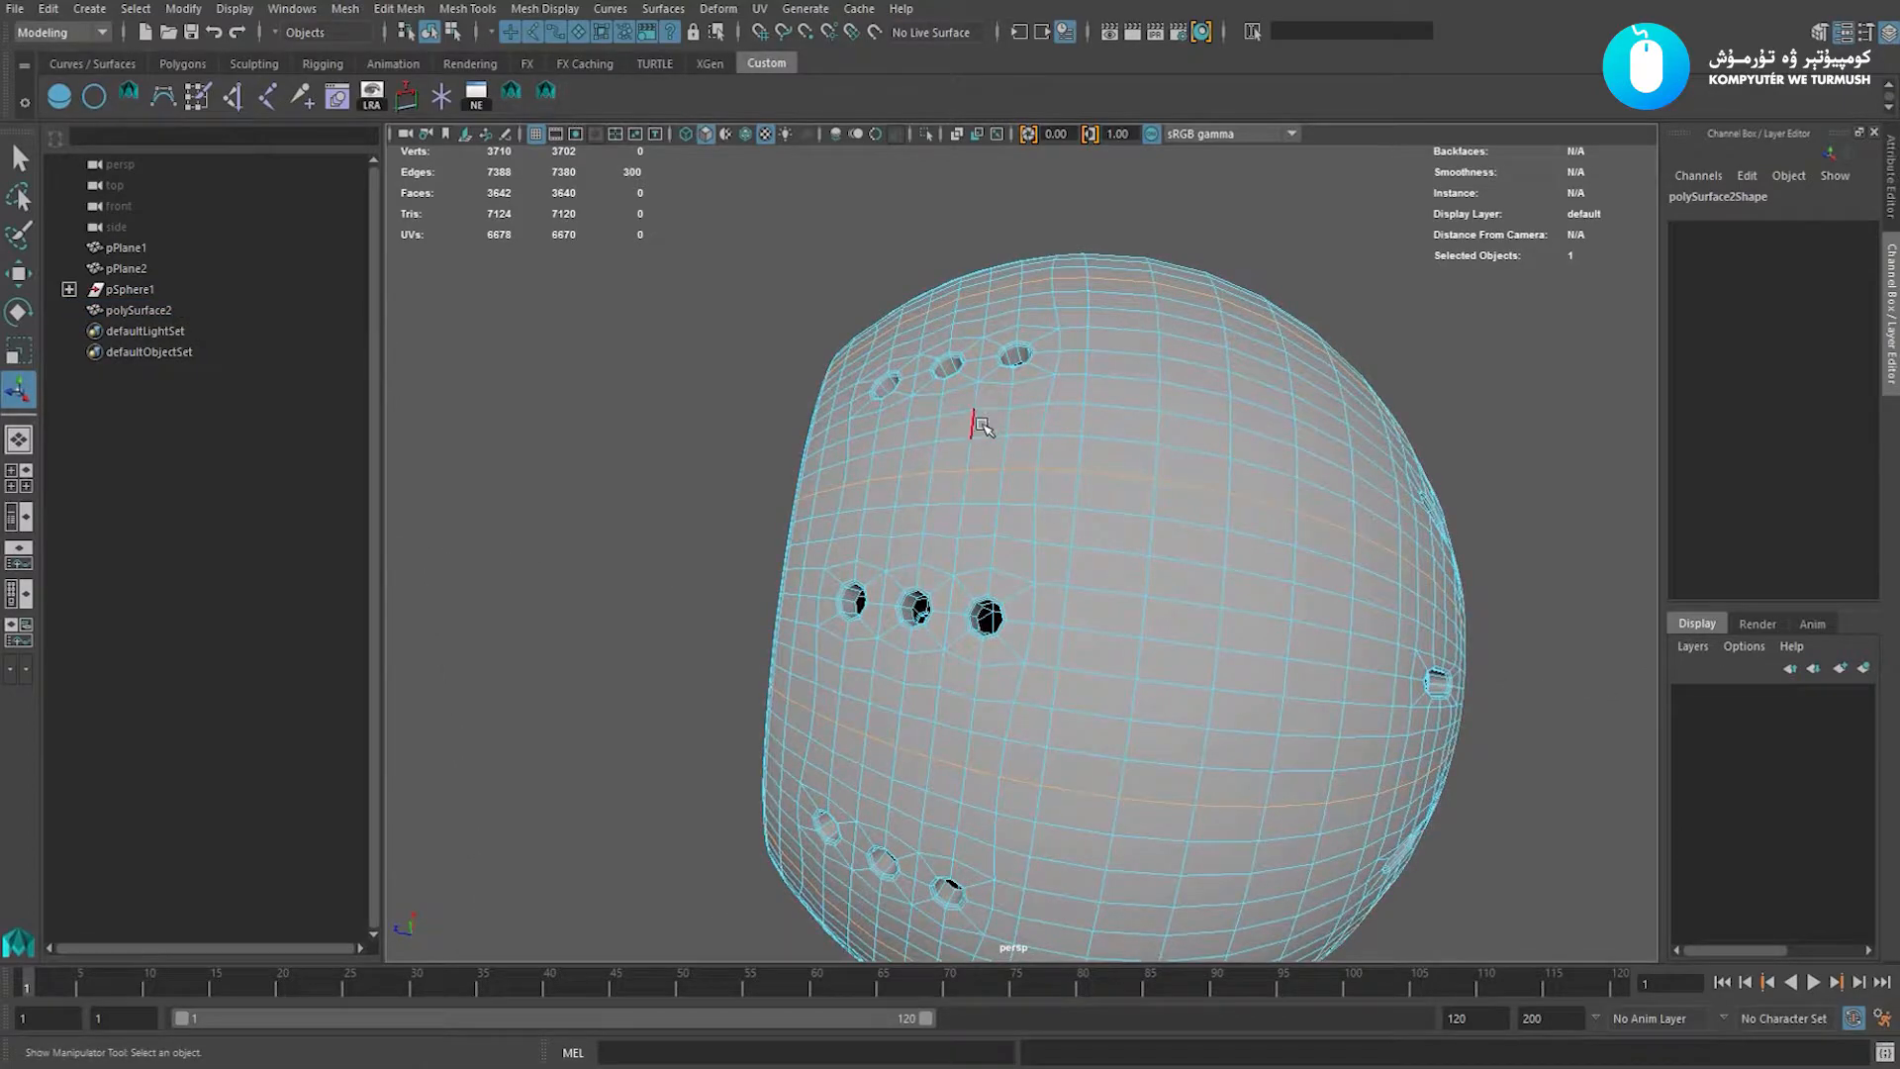
alt+middle_drag(1107, 476, 1171, 517)
scroll(1171, 518, up, 2)
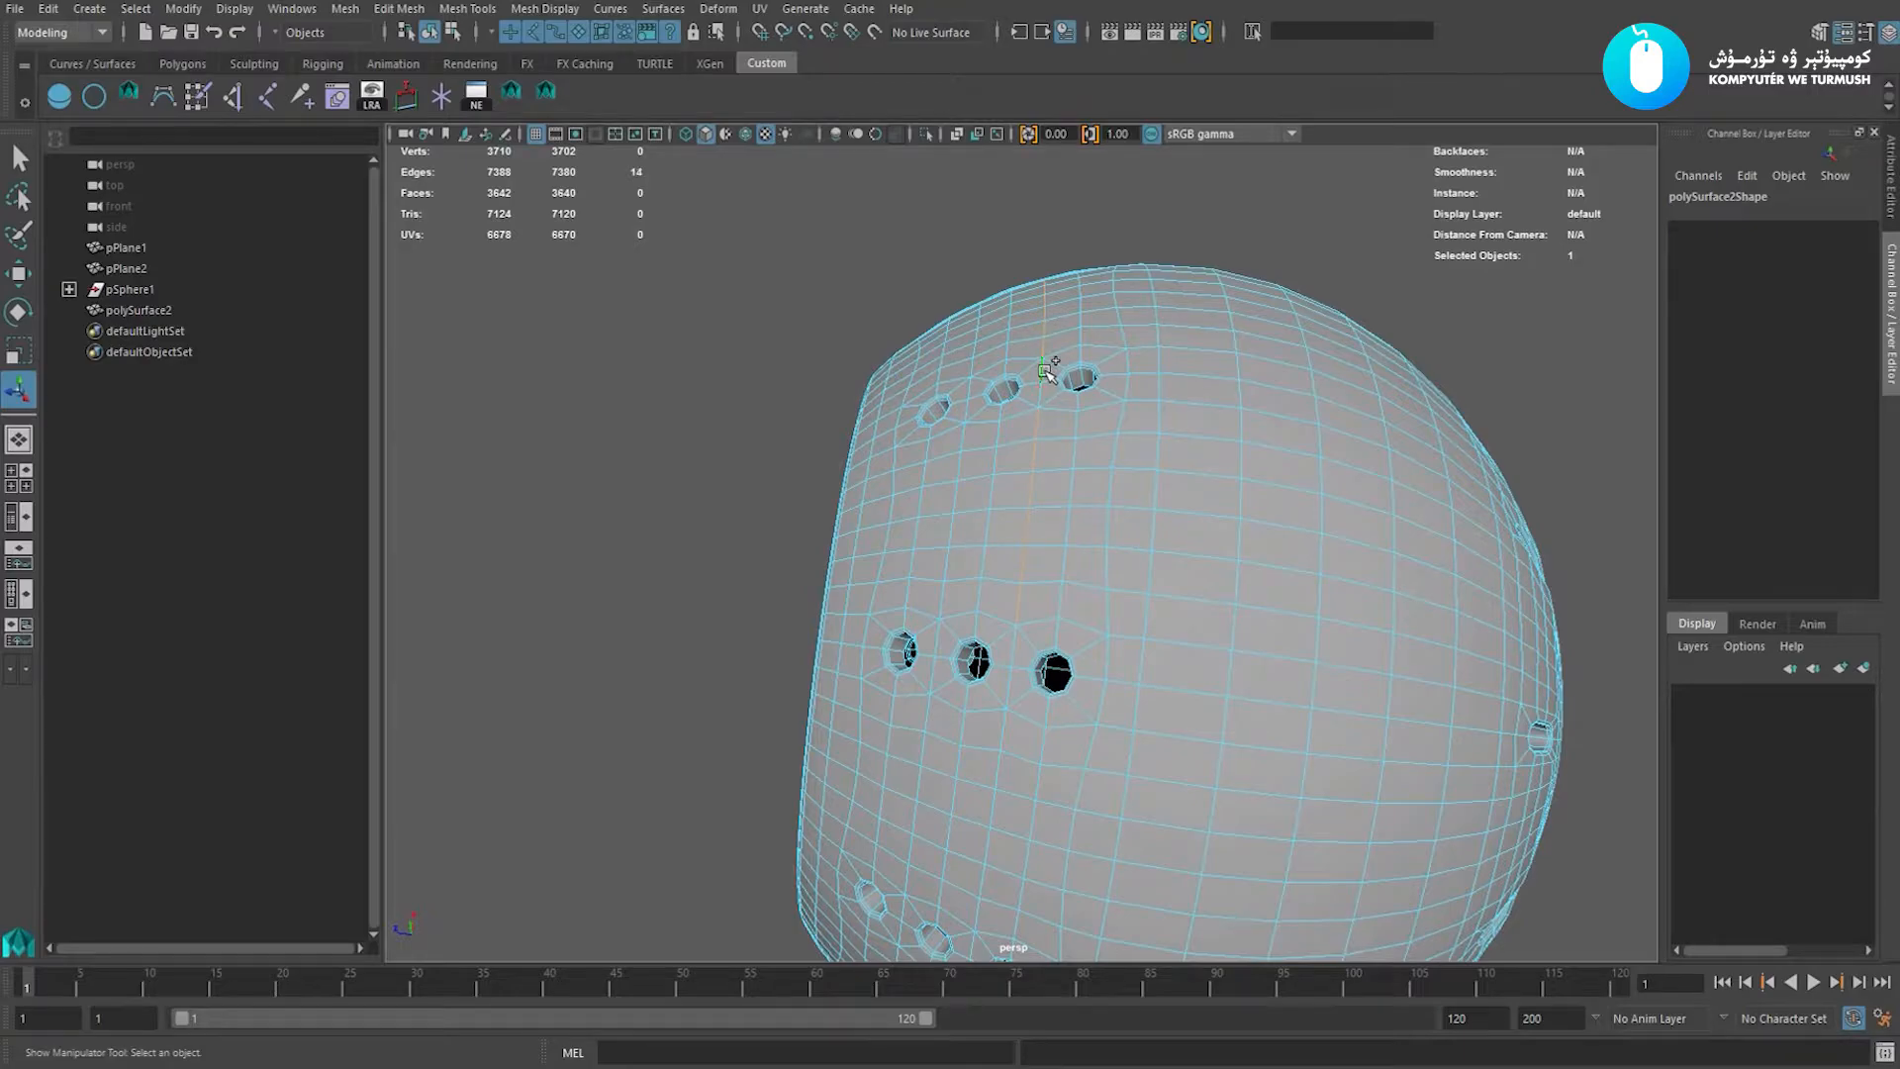
scroll(1168, 526, down, 1)
alt+drag(1109, 475, 1108, 454)
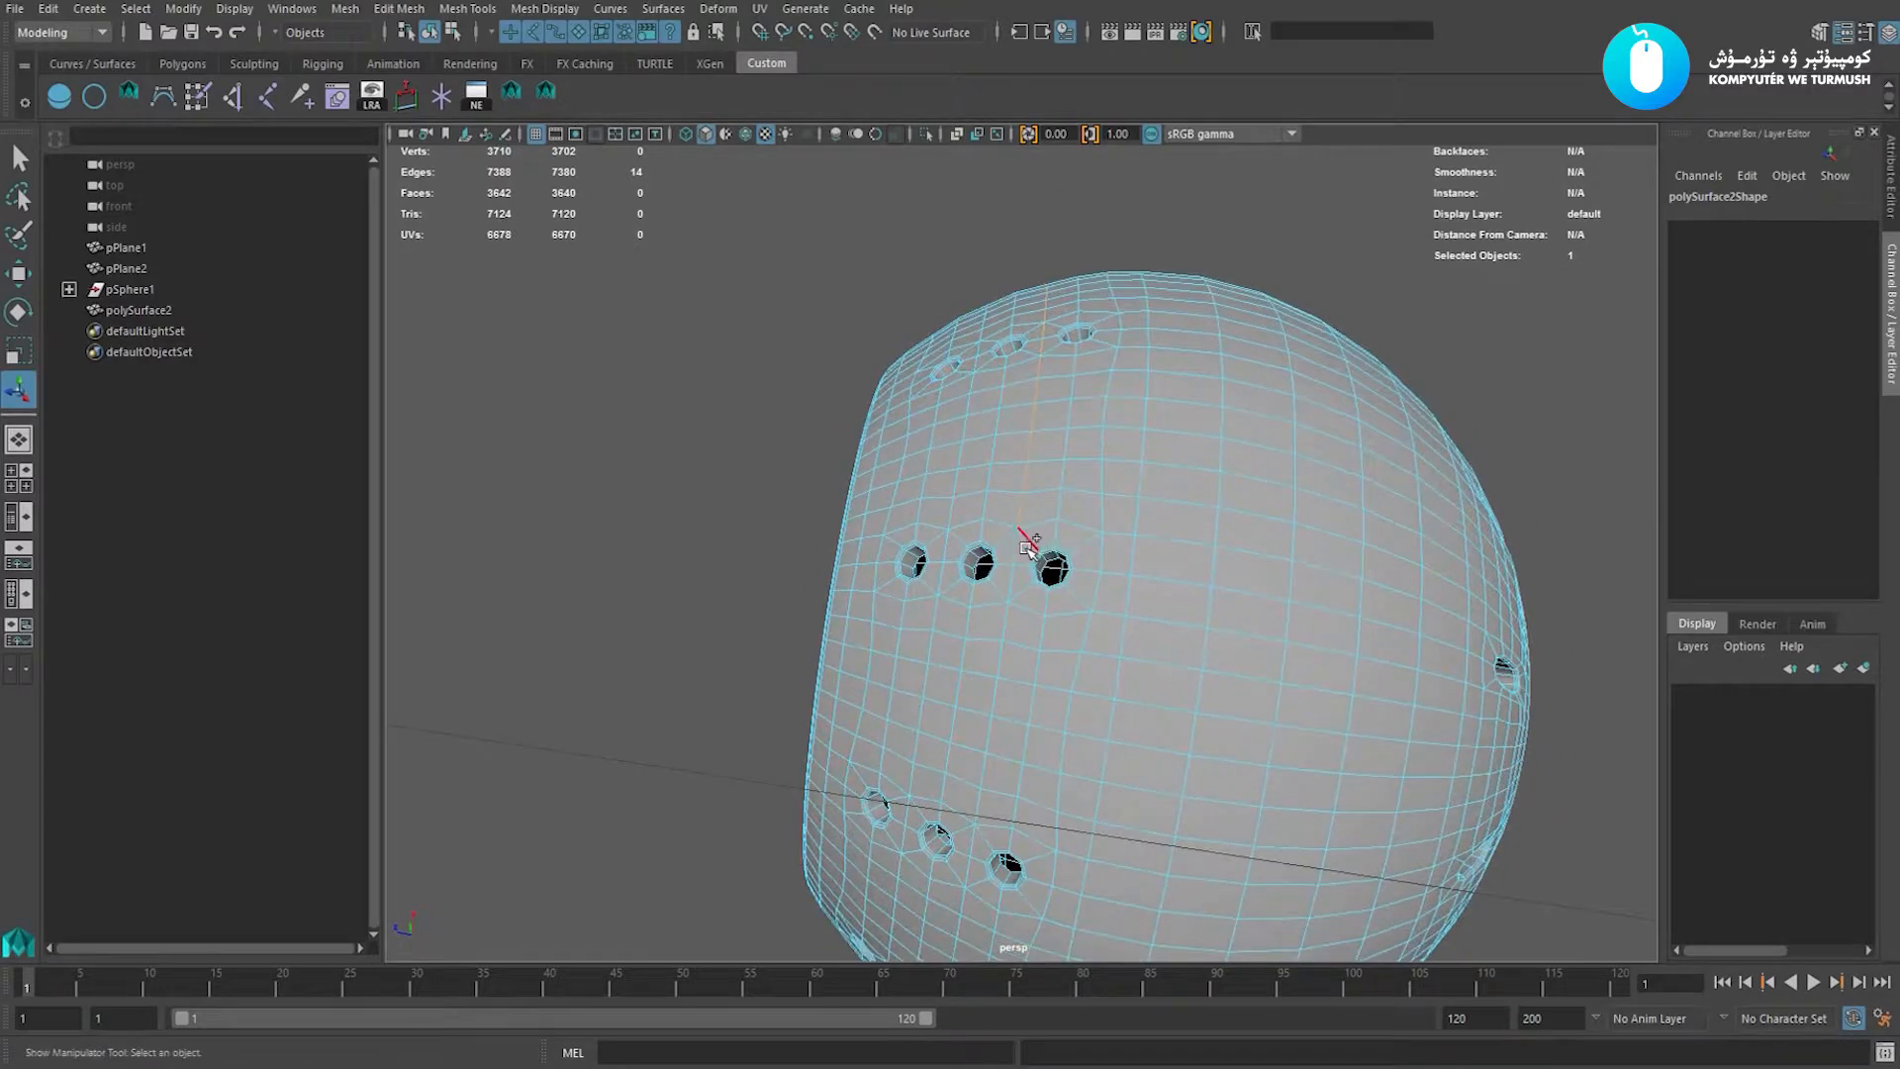
shift+double_click(1010, 619)
alt+drag(1119, 624, 1055, 605)
shift+double_click(910, 549)
alt+drag(914, 579, 1021, 595)
shift+double_click(1049, 354)
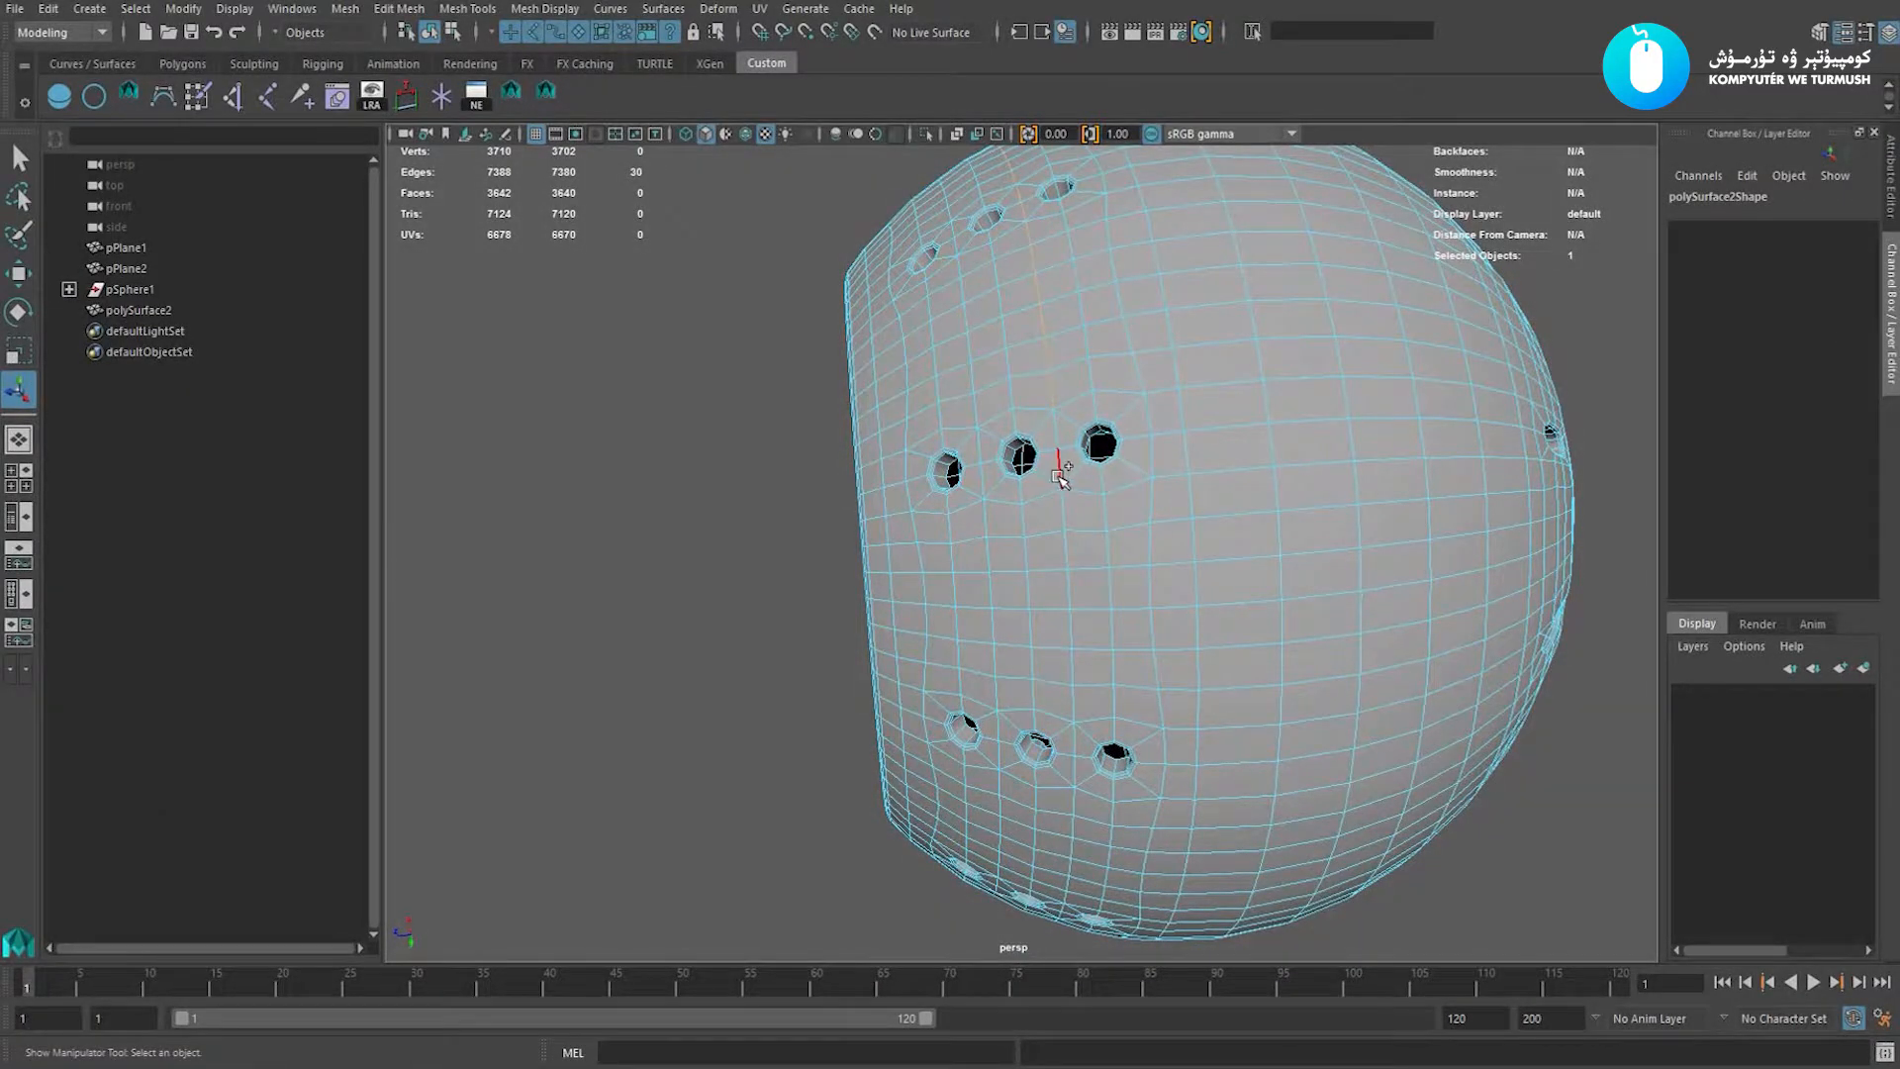
shift+double_click(1066, 506)
Add the remaining segments between the second and third holes to complete the ring, and apply Edit Edge Flow.
alt+drag(1077, 800, 1150, 539)
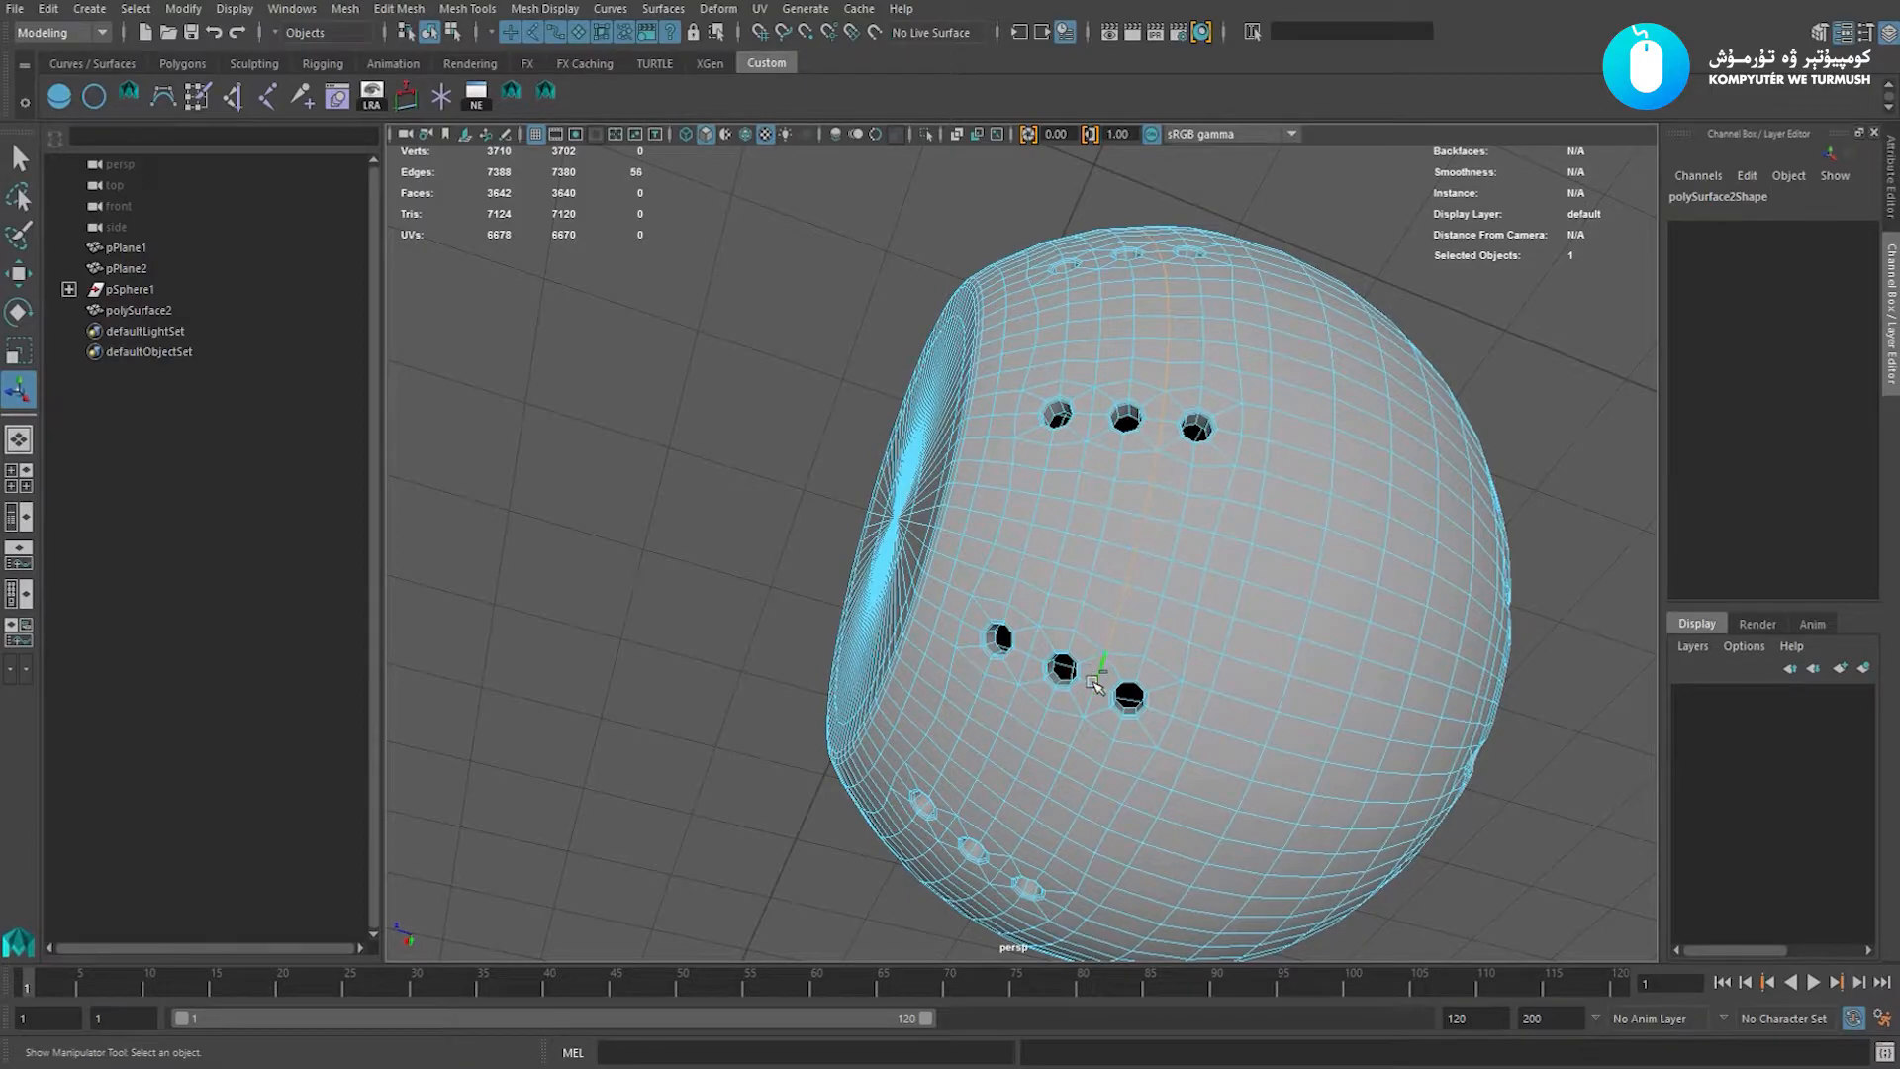
key(ctrl+z)
key(ctrl+z)
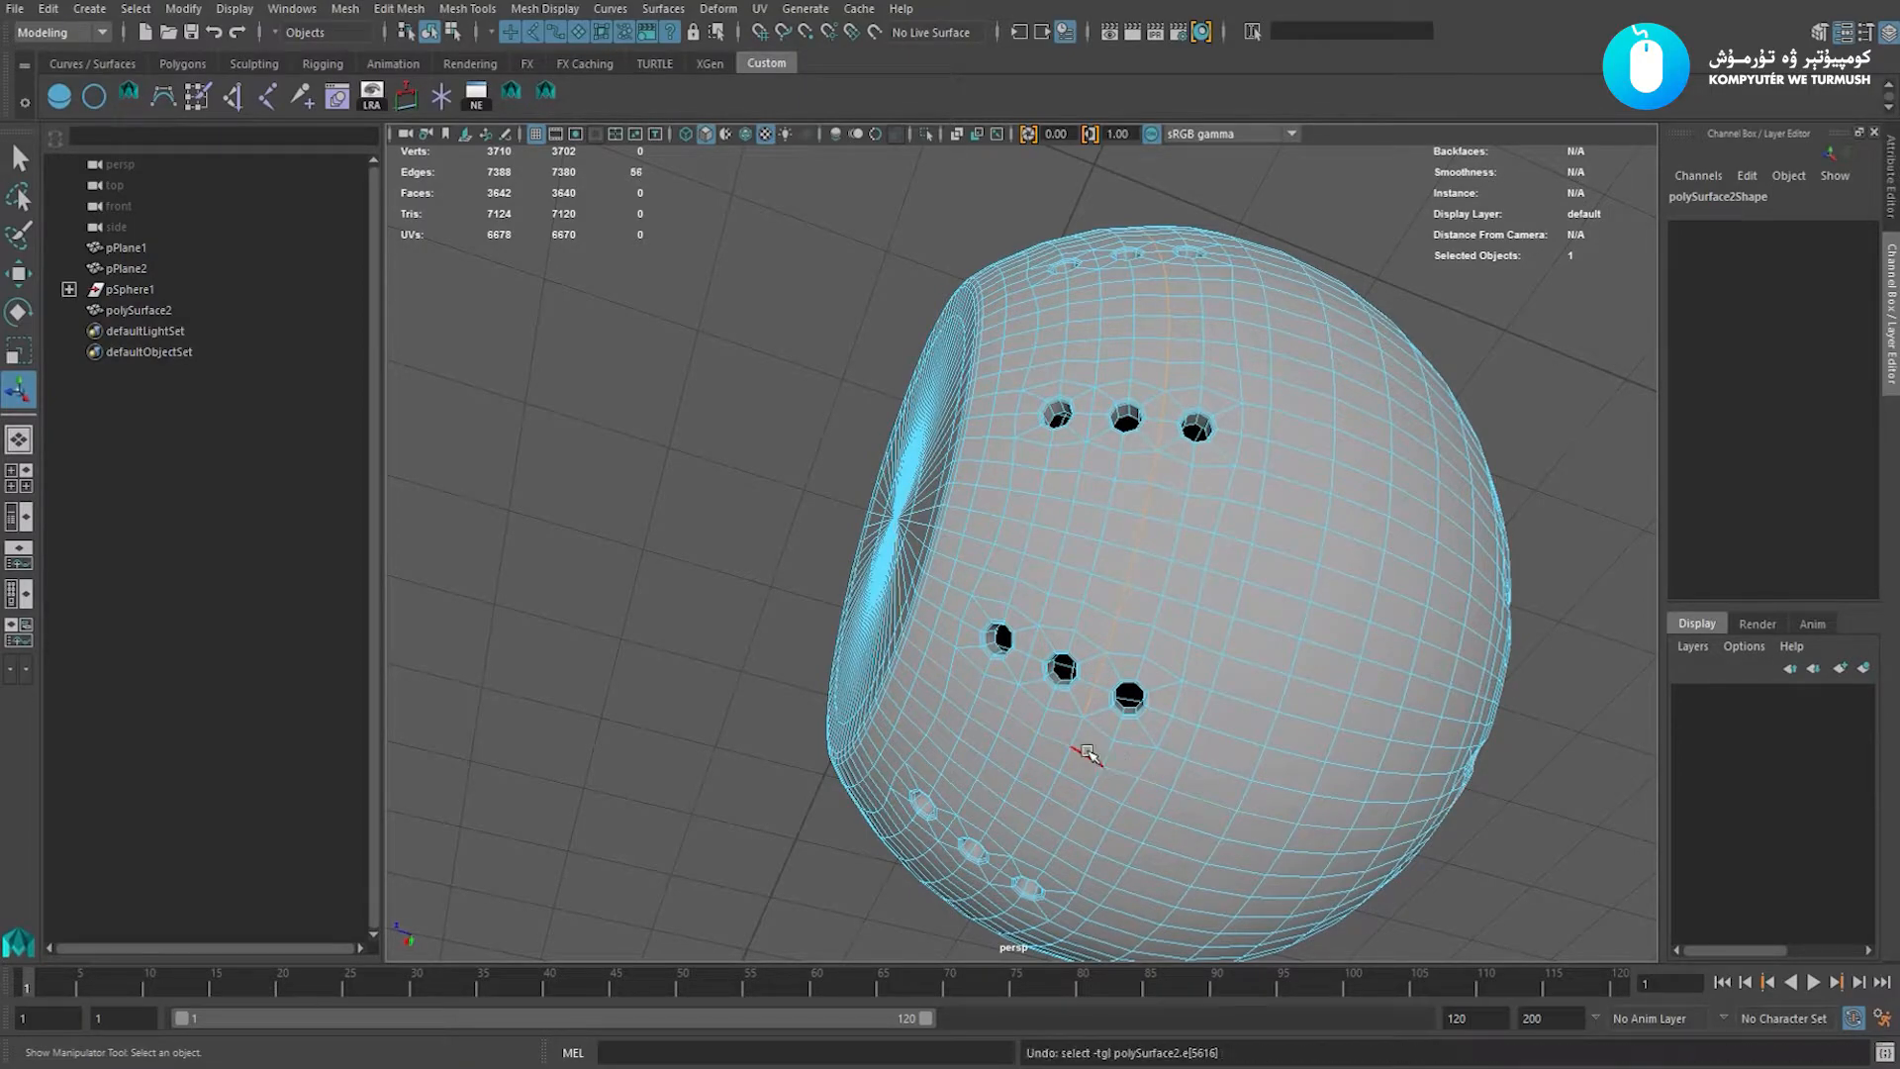
shift+double_click(1078, 734)
alt+drag(1049, 800, 1349, 818)
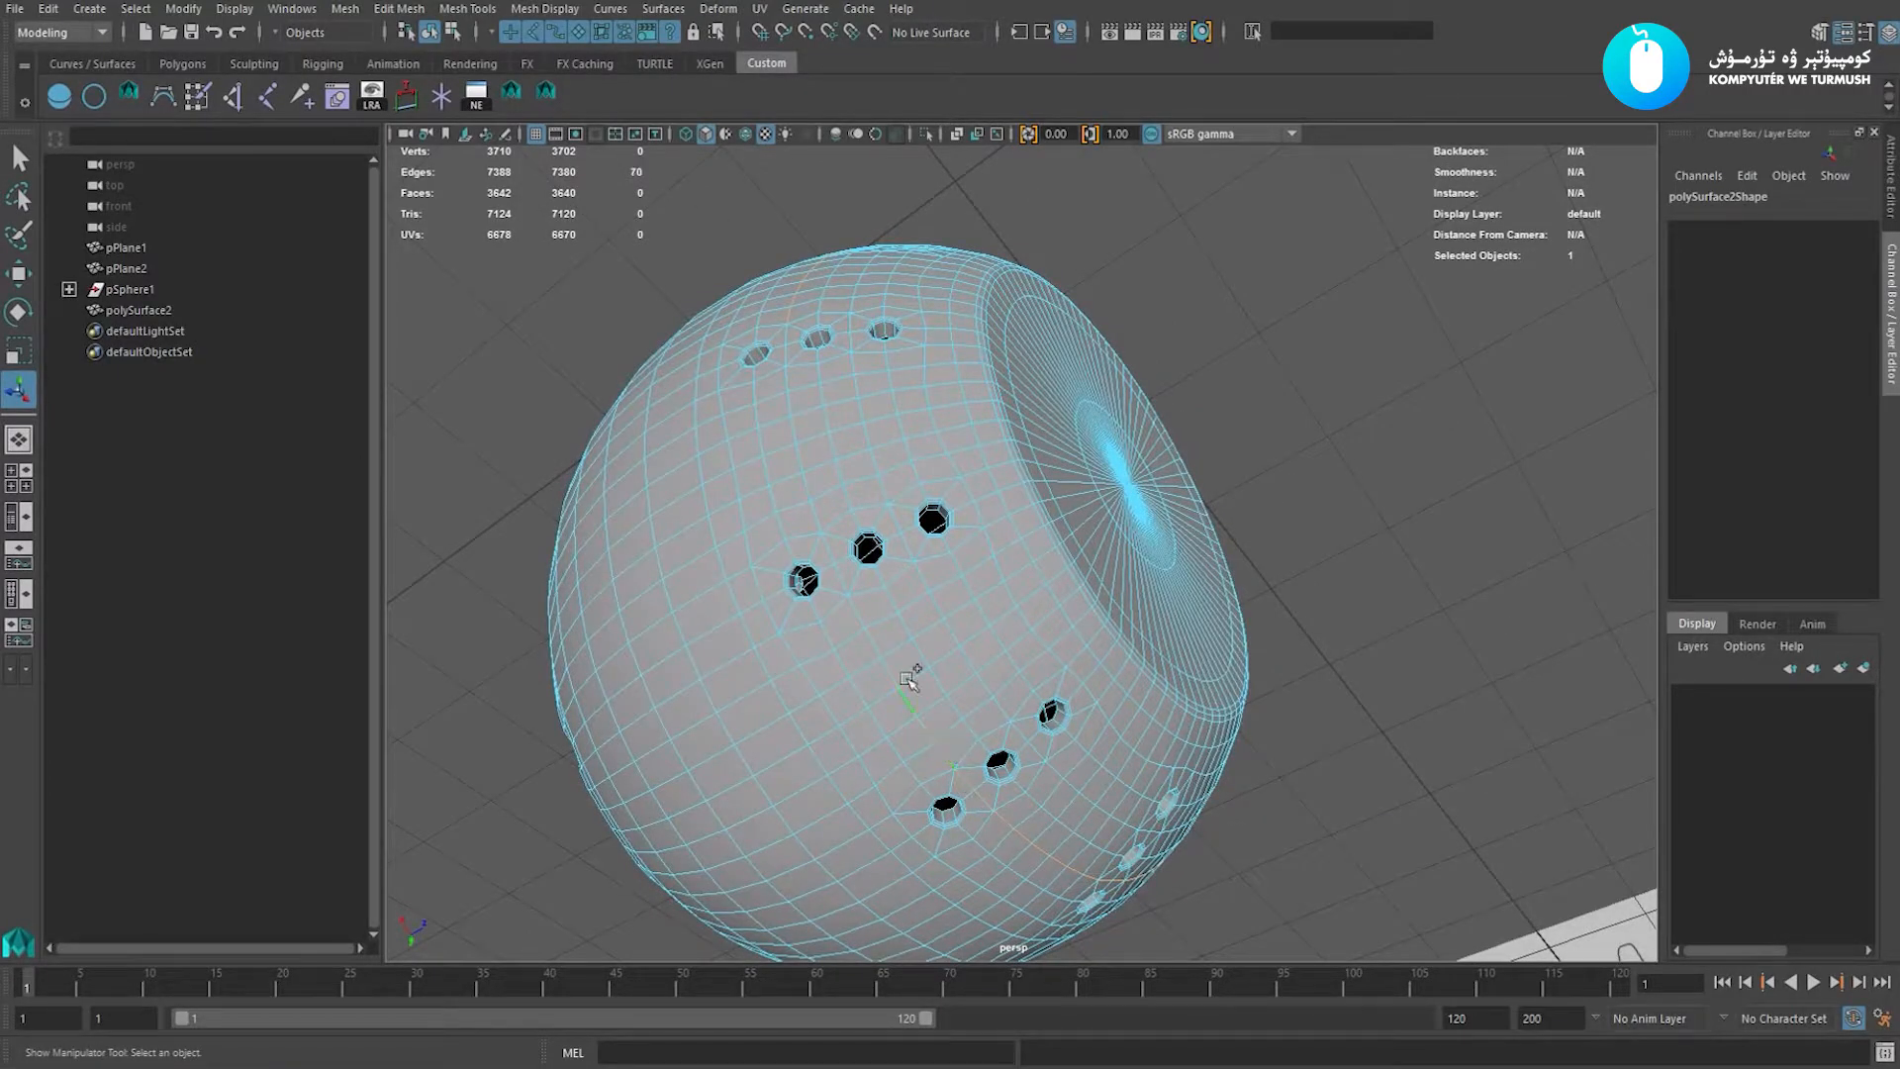
shift+double_click(845, 582)
alt+drag(805, 445, 841, 487)
shift+double_click(856, 466)
alt+drag(922, 569, 1033, 597)
shift+right_drag(1298, 419, 1277, 597)
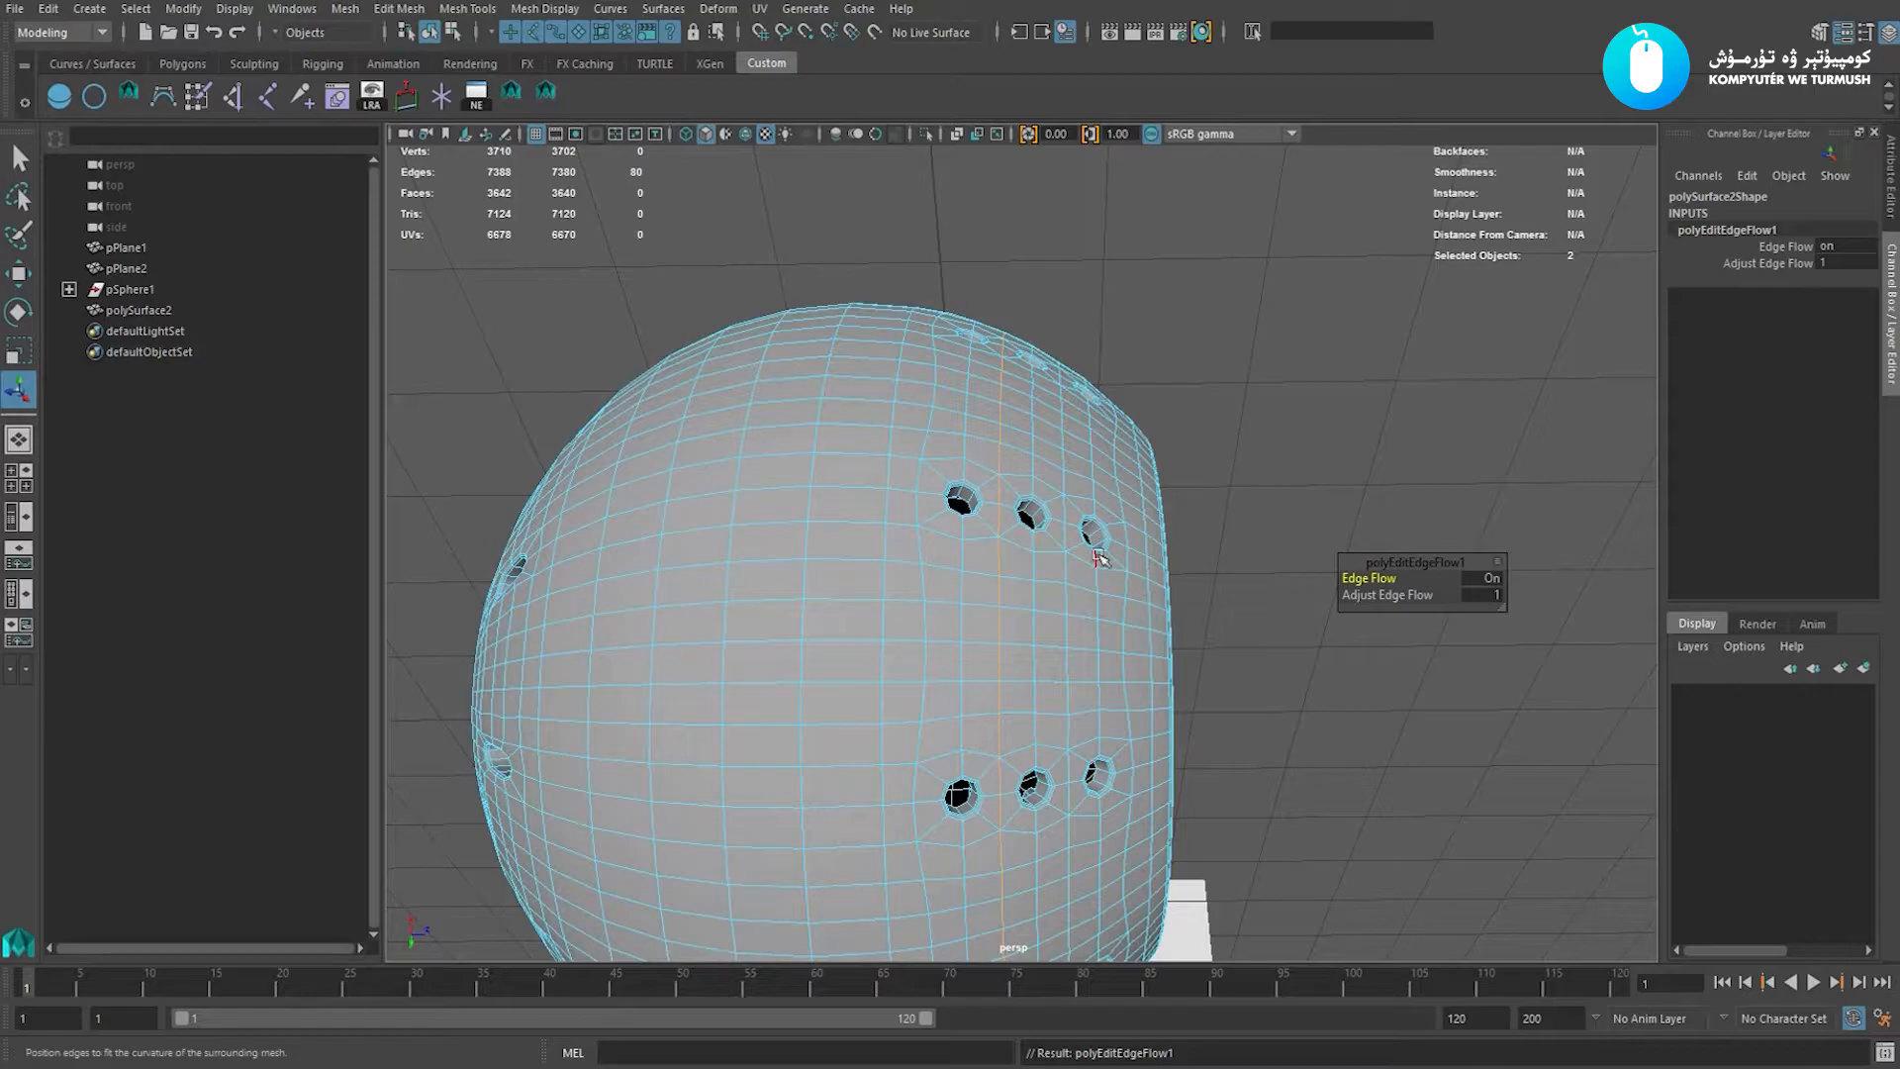
Start selecting the ring edge segments between the first and second holes, using the perspective and side views.
alt+drag(1003, 473, 1047, 565)
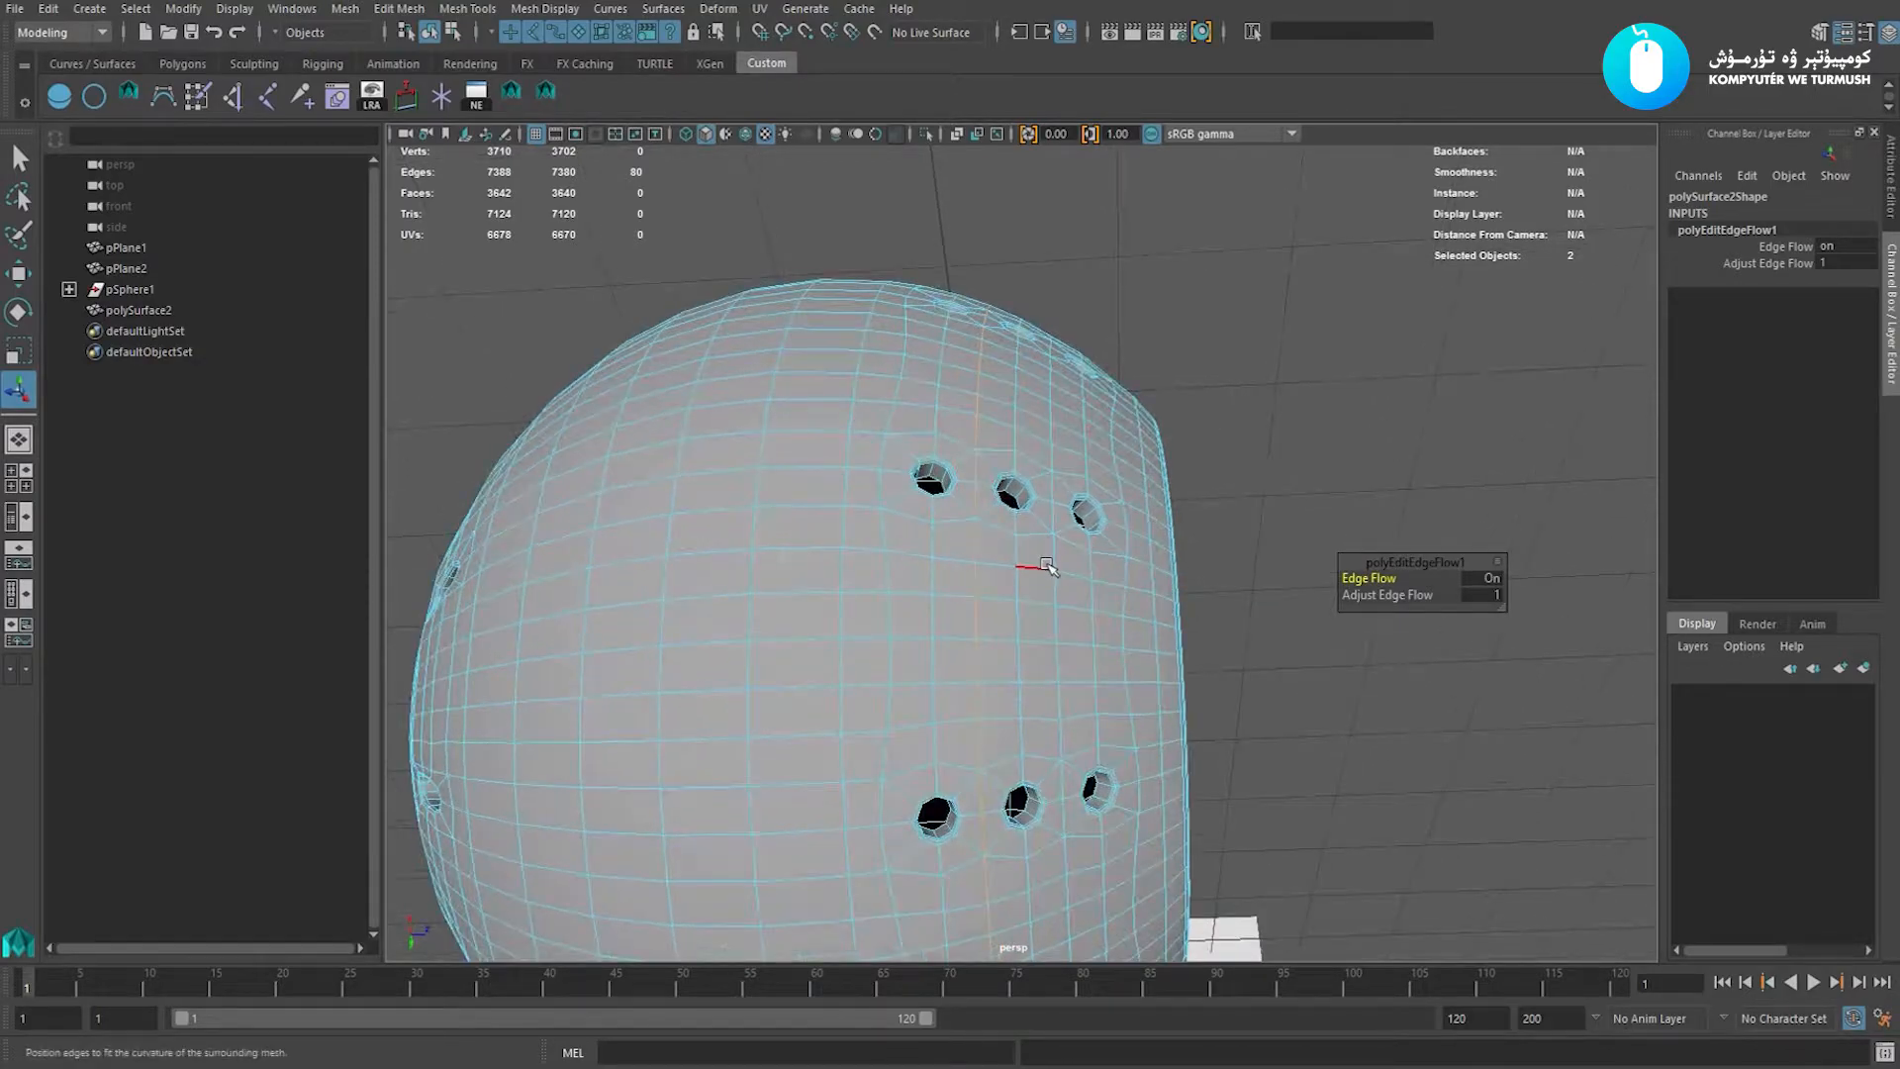
click(1058, 583)
alt+right_drag(1075, 591, 980, 578)
key(space)
drag(979, 577, 1077, 574)
alt+right_drag(1077, 575, 1356, 722)
scroll(1199, 588, up, 5)
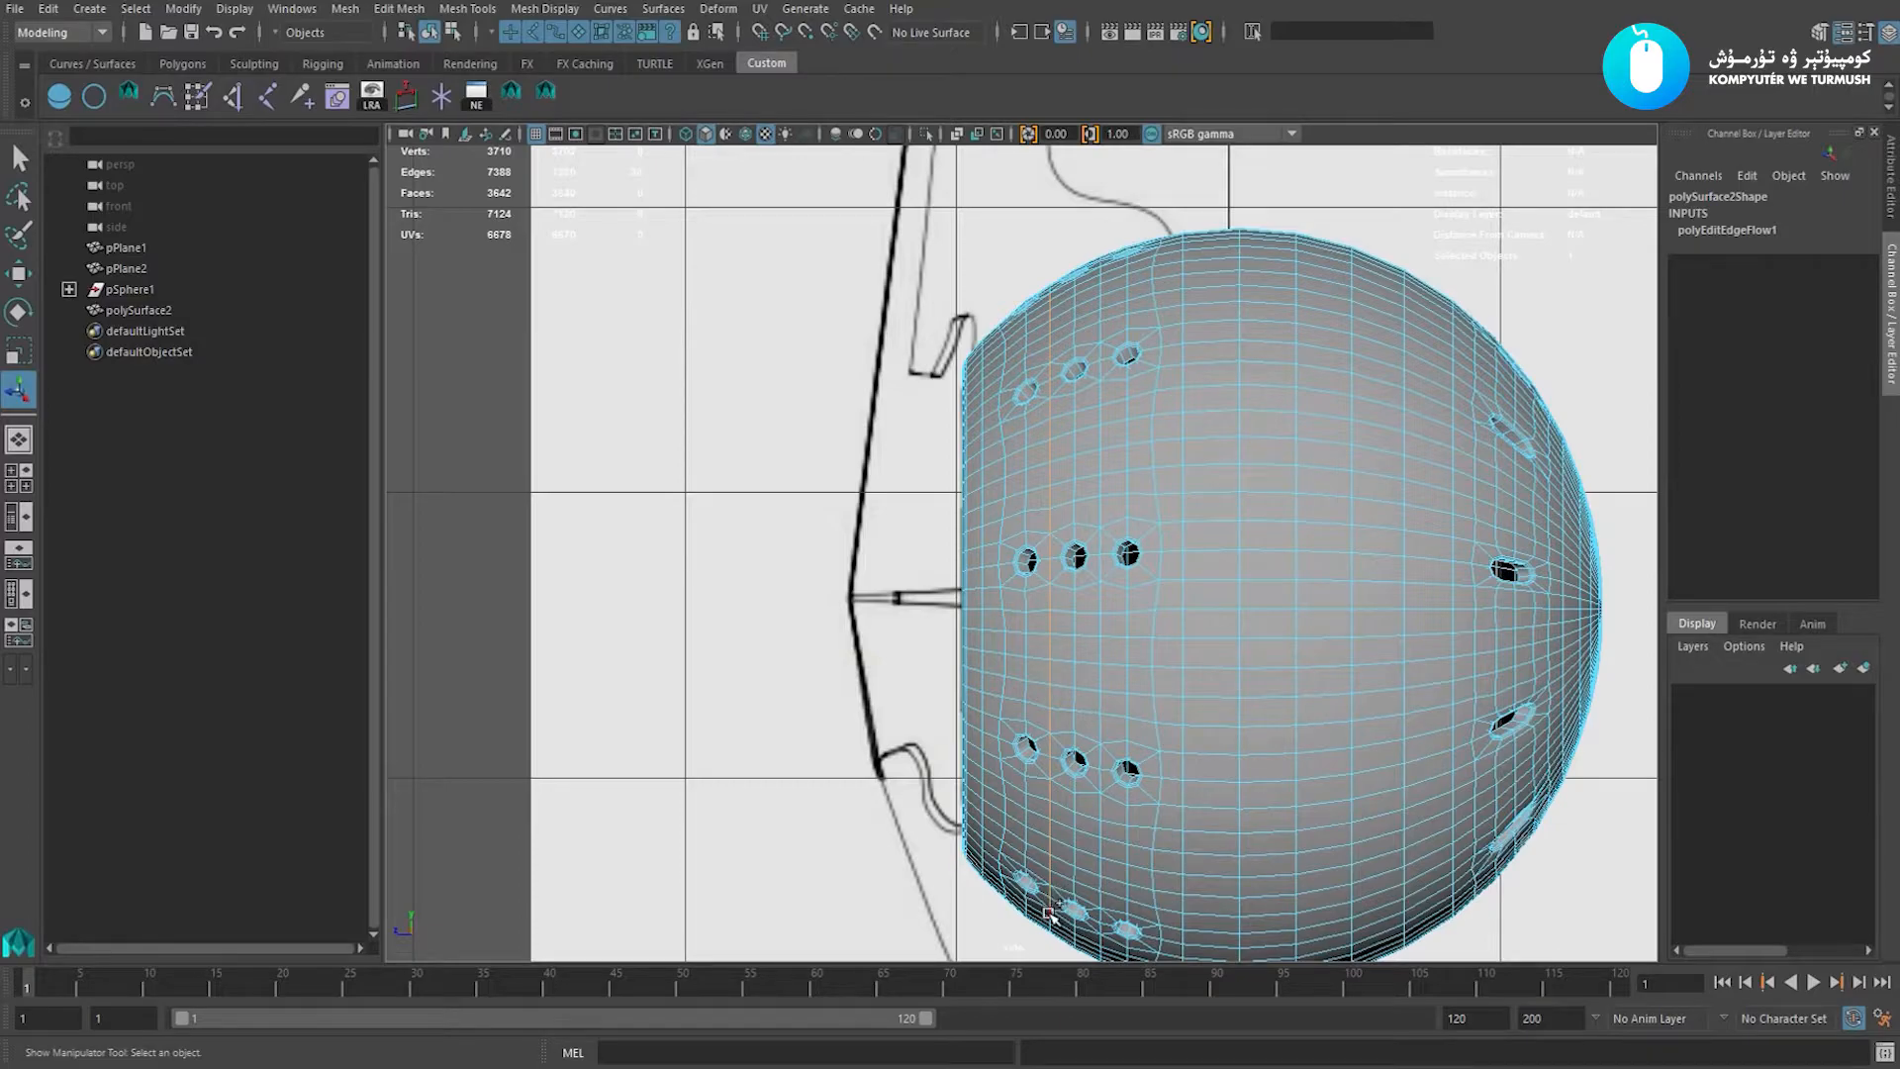
key(space)
drag(1158, 708, 734, 649)
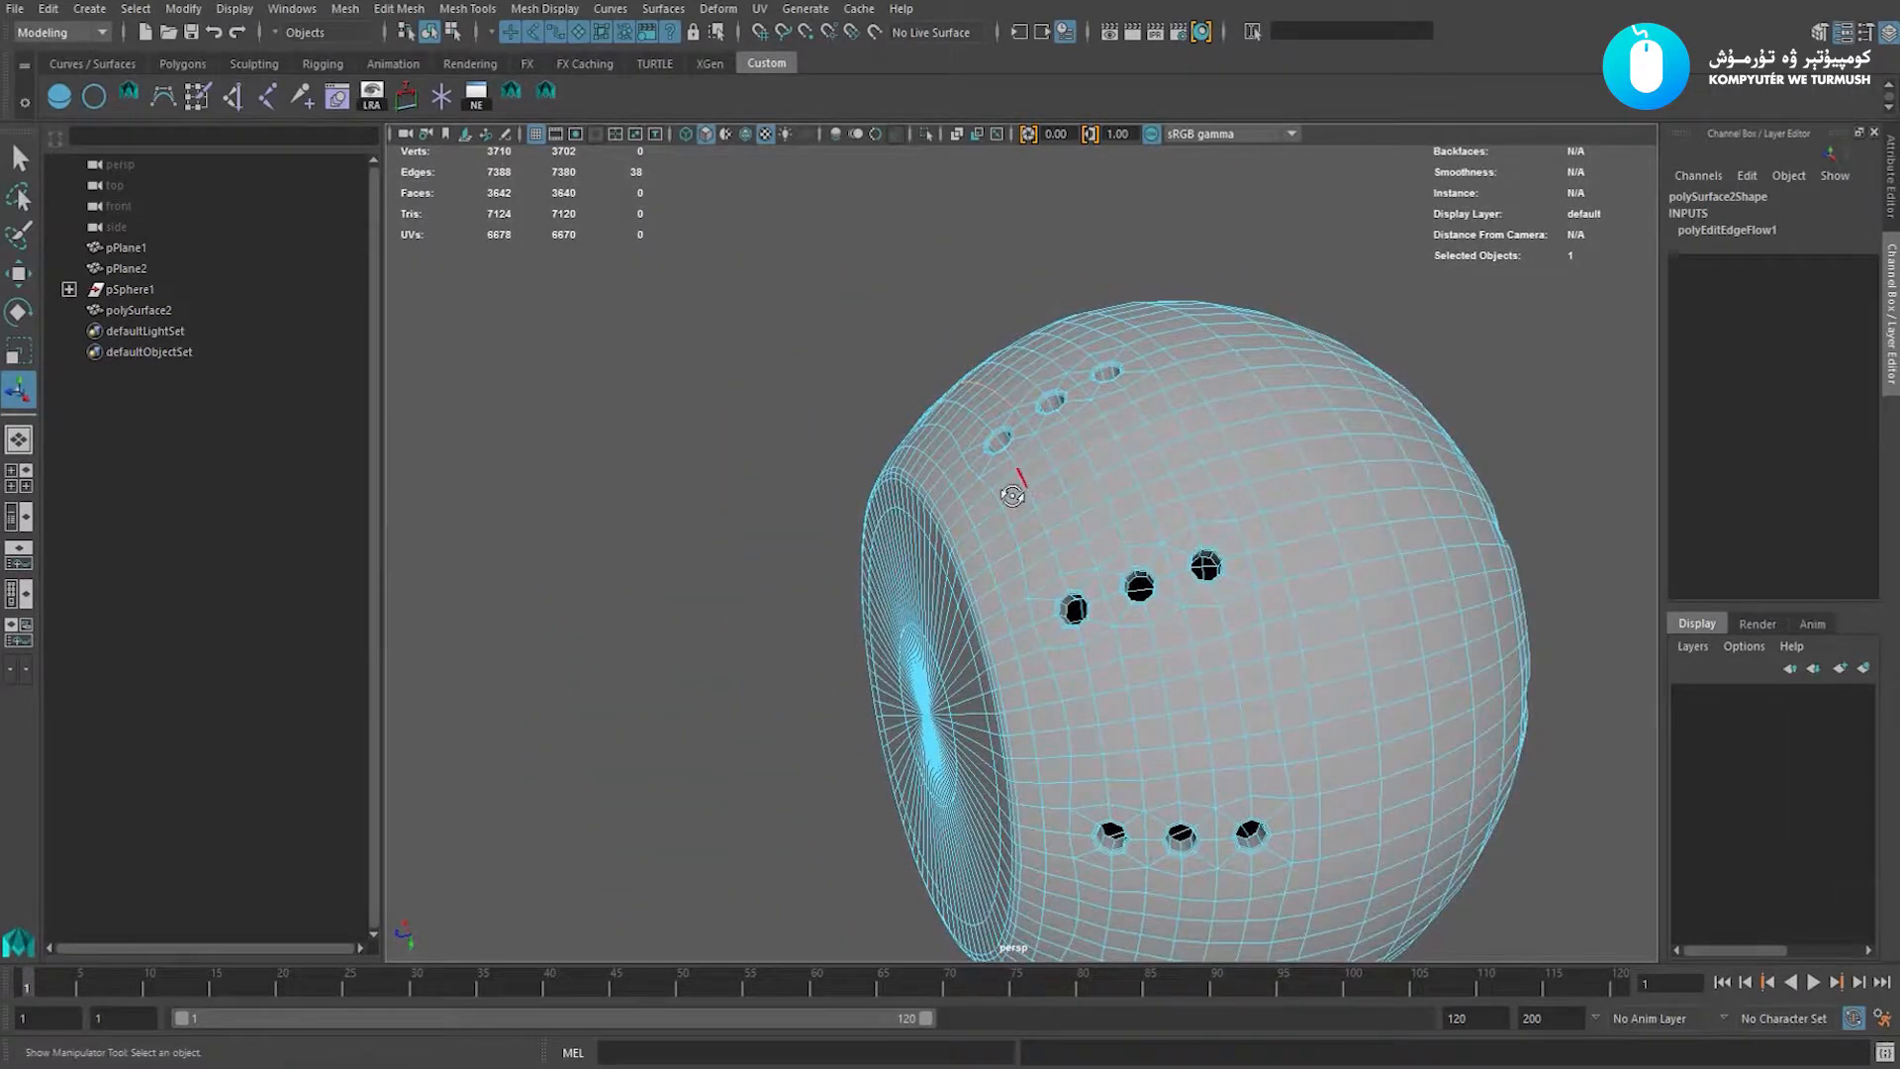
Undo the last two selection changes, and add the ring edge segments between the first and second holes of the next hole rows.
alt+drag(1012, 495, 1049, 492)
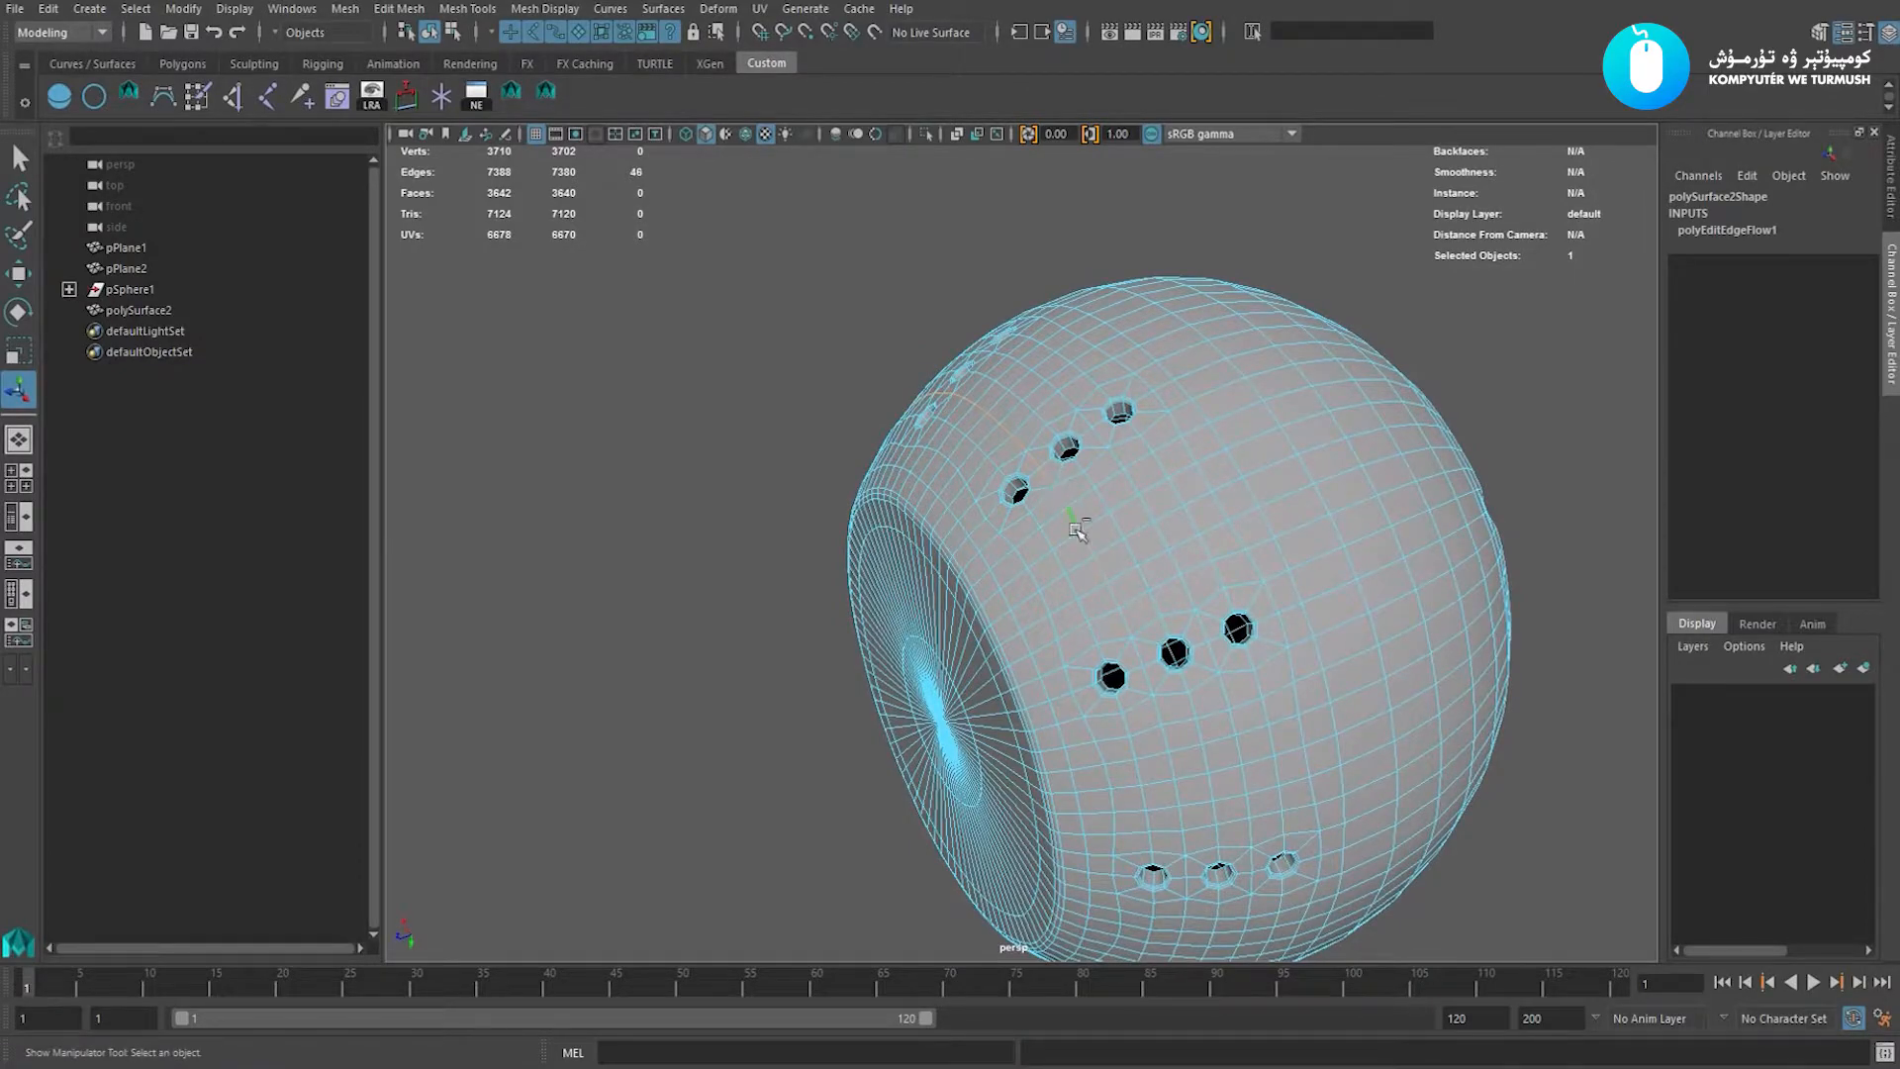
key(ctrl+z)
key(ctrl+z)
shift+click(1132, 656)
alt+drag(1235, 720, 1184, 608)
shift+click(1145, 498)
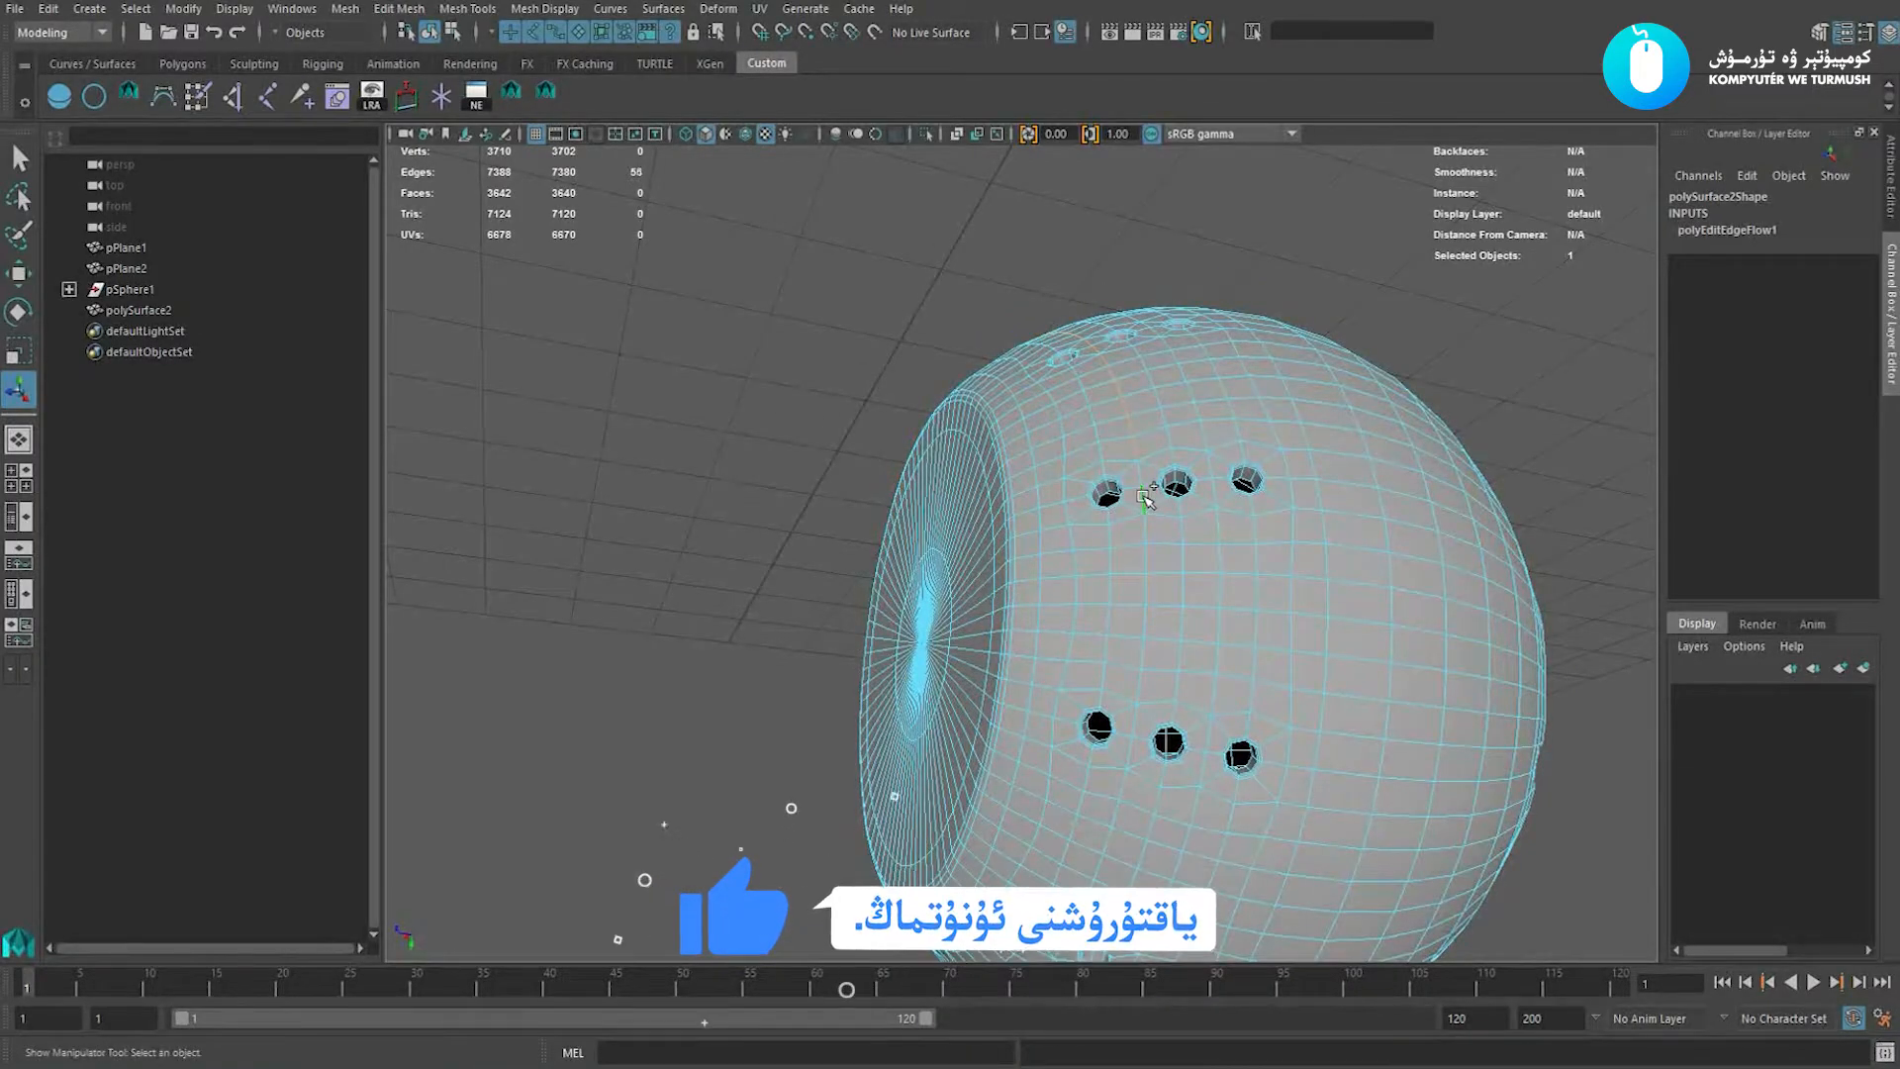
shift+click(1134, 716)
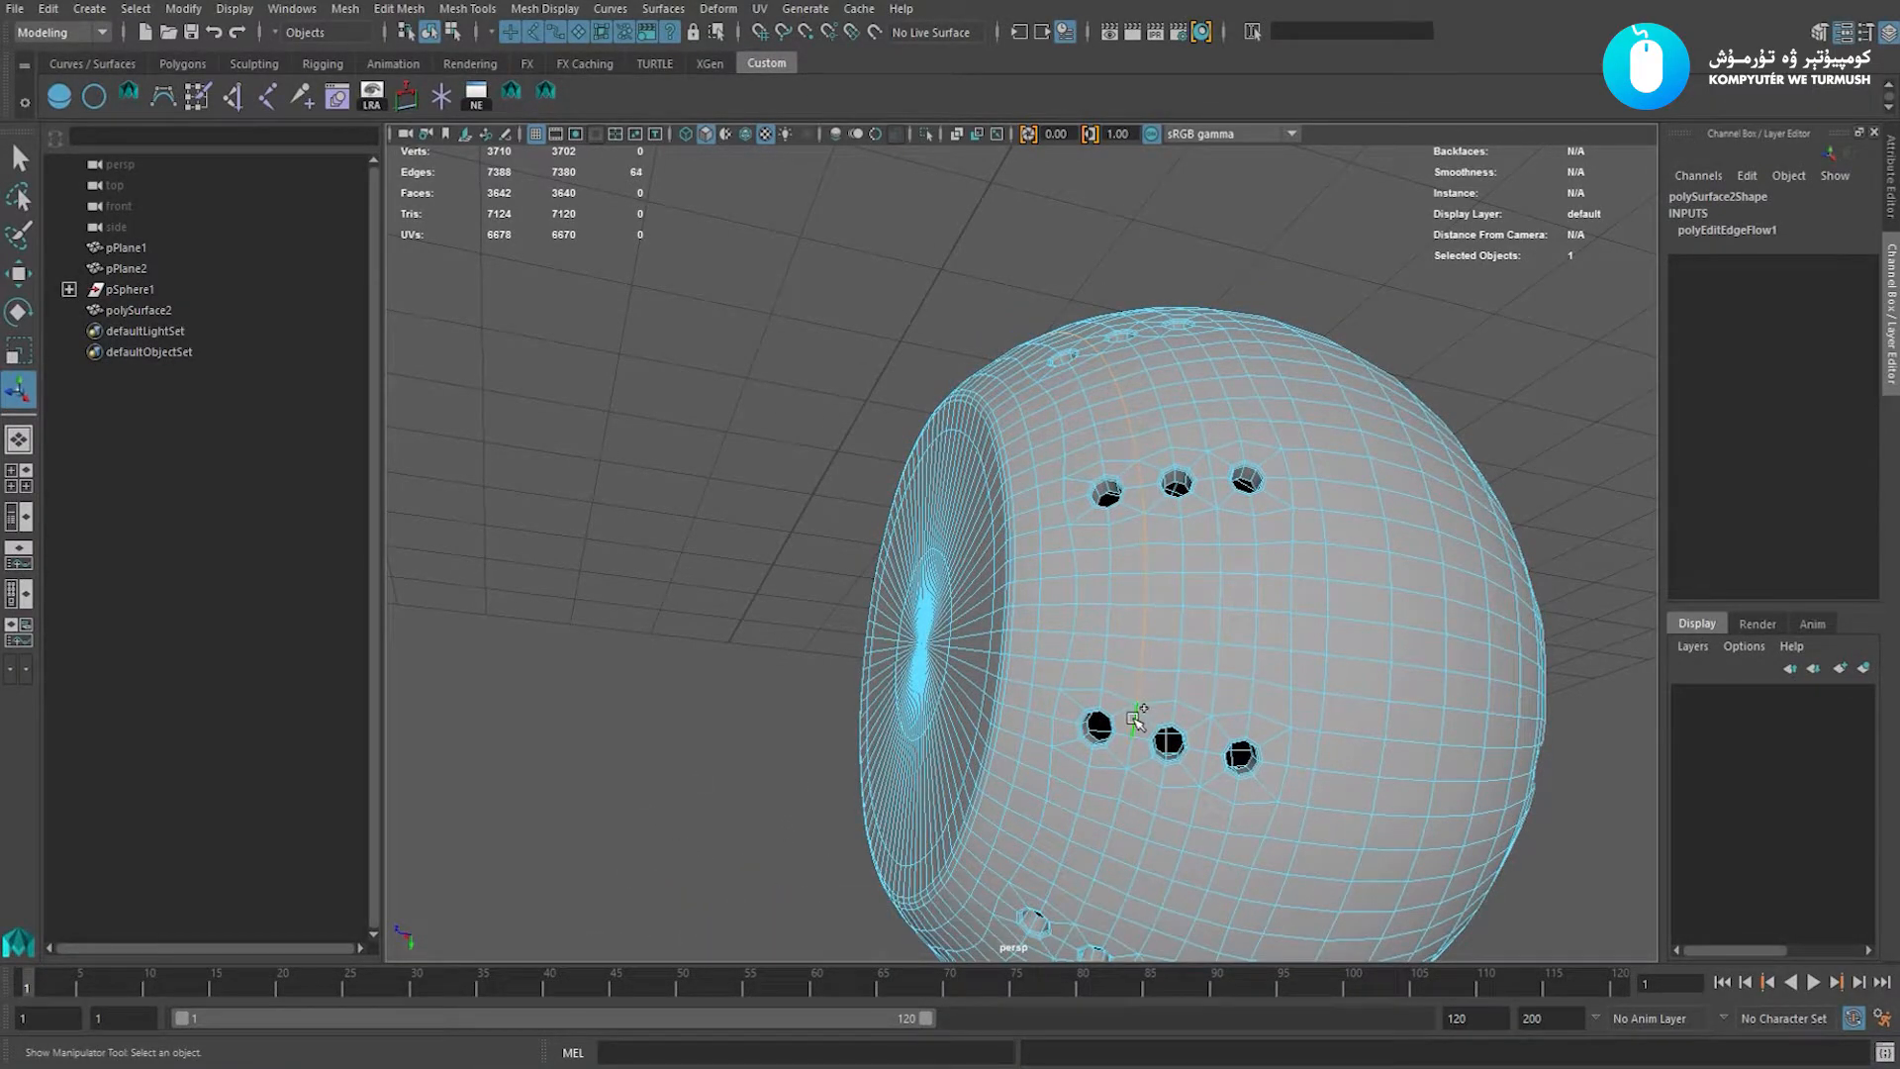
shift+click(1129, 776)
Complete the edge ring between the first and second holes with the remaining segments, and apply Edit Edge Flow.
alt+drag(1196, 776, 1173, 642)
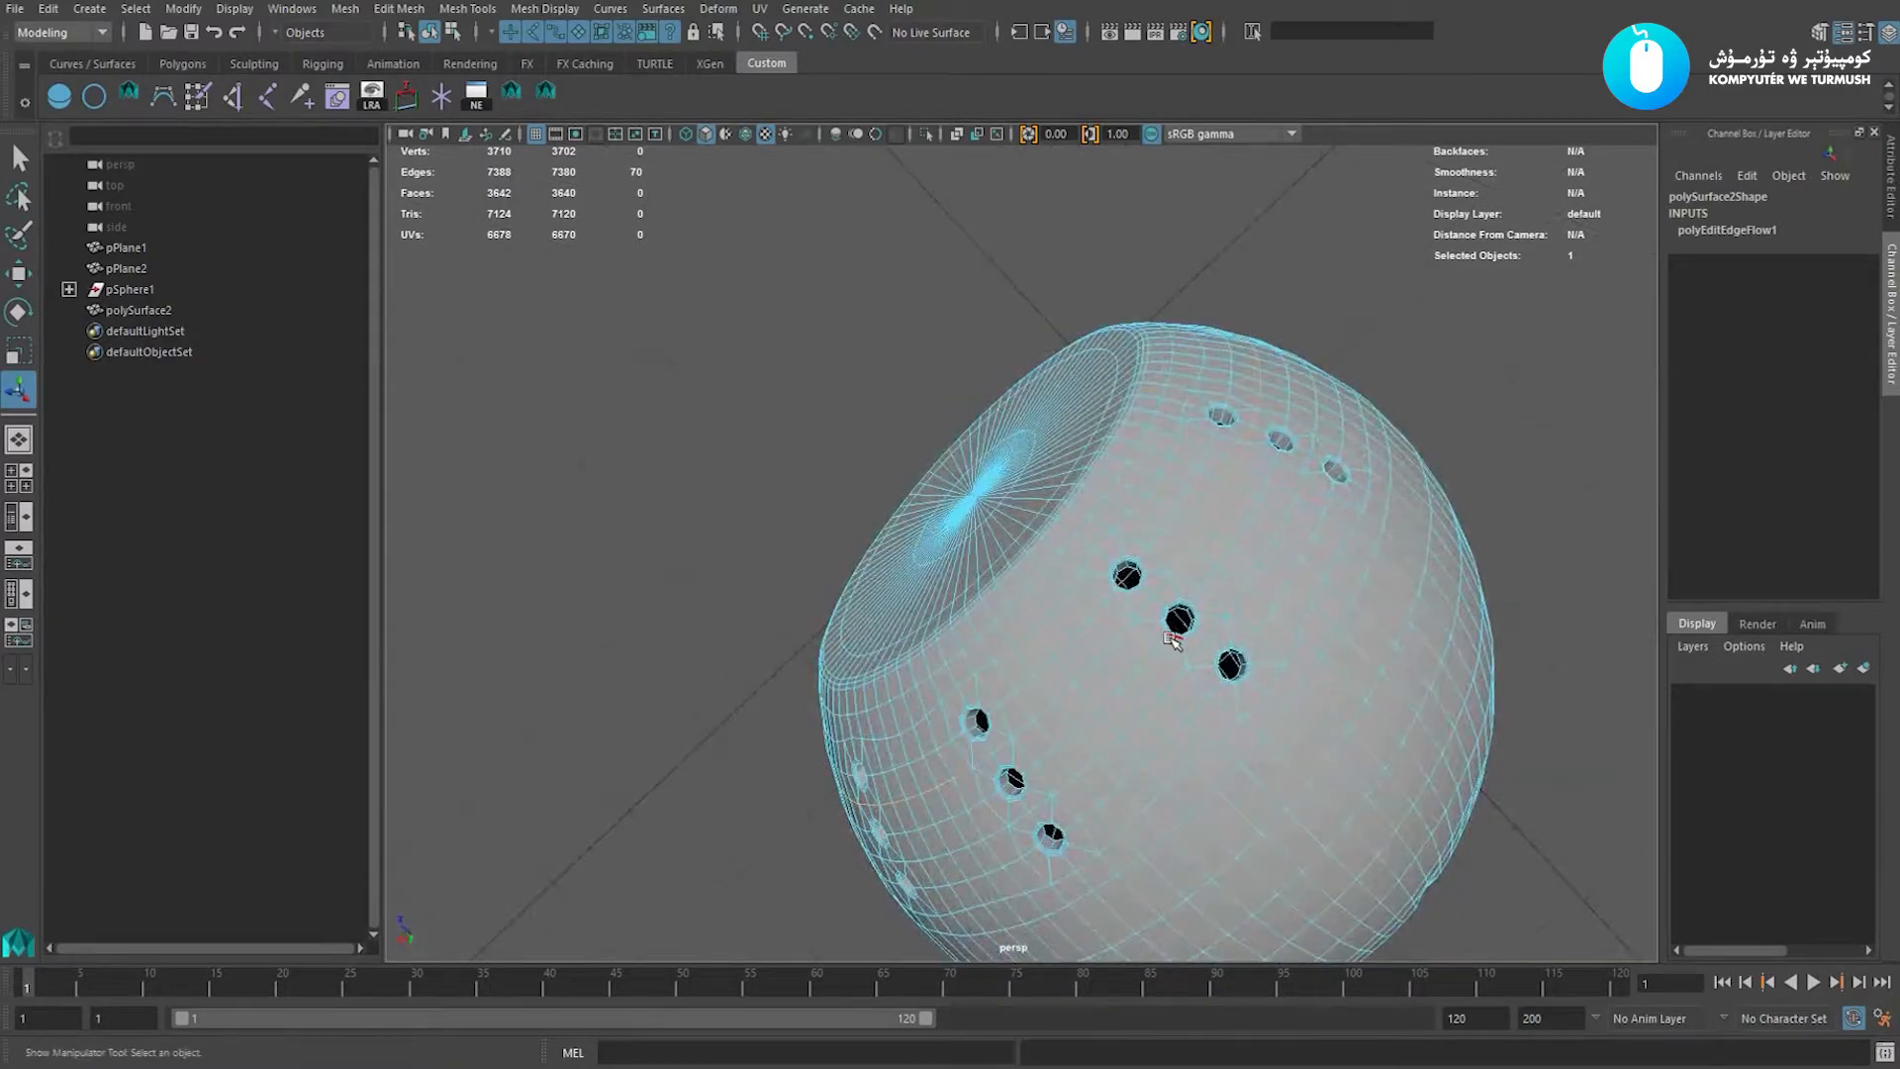
shift+click(1124, 628)
shift+click(1136, 650)
alt+drag(1135, 649, 1178, 661)
alt+drag(989, 634, 773, 665)
shift+right_drag(1255, 396, 1237, 578)
Turn on the body's smooth preview, return to object mode and clear the selection.
alt+drag(1034, 414, 953, 531)
key(3)
key(w)
click(1073, 528)
click(804, 564)
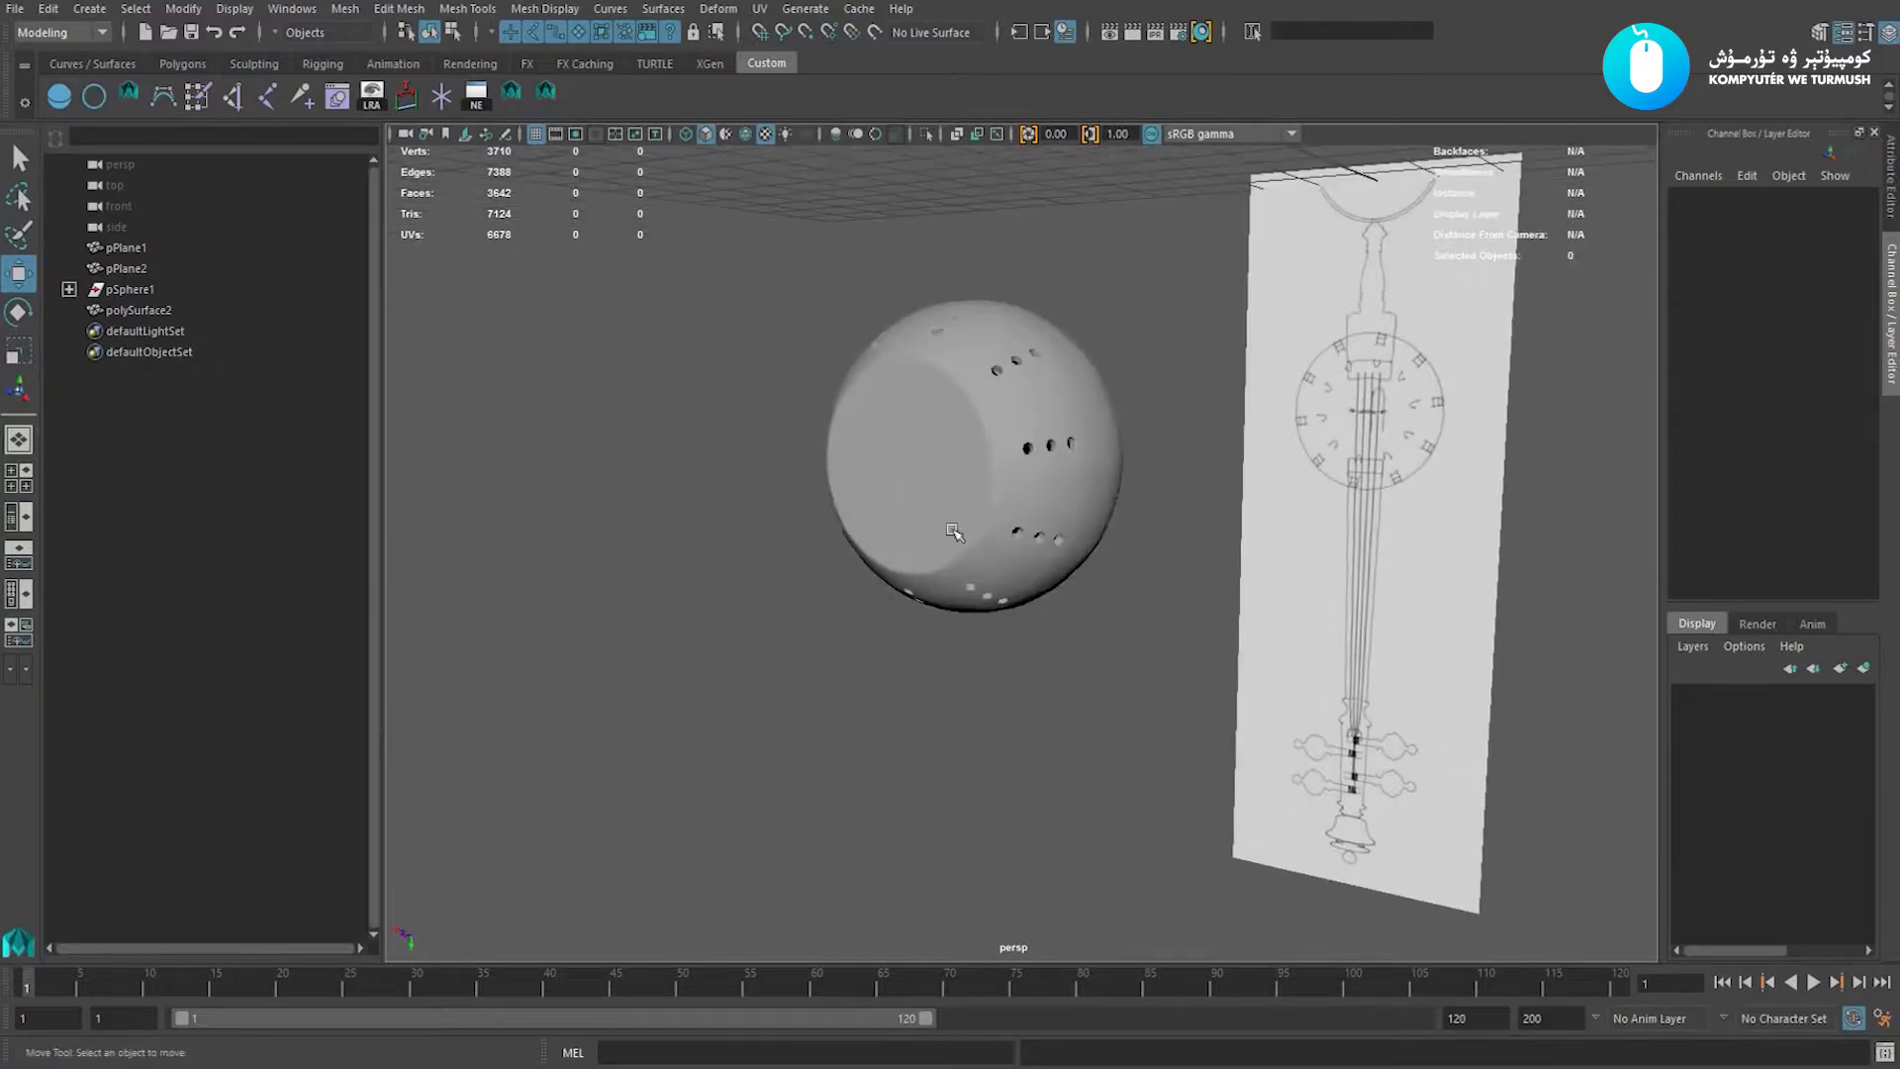
Compare the smoothed body with the reference drawings in the perspective, front and side views.
alt+drag(1240, 524, 1343, 521)
scroll(1310, 495, up, 3)
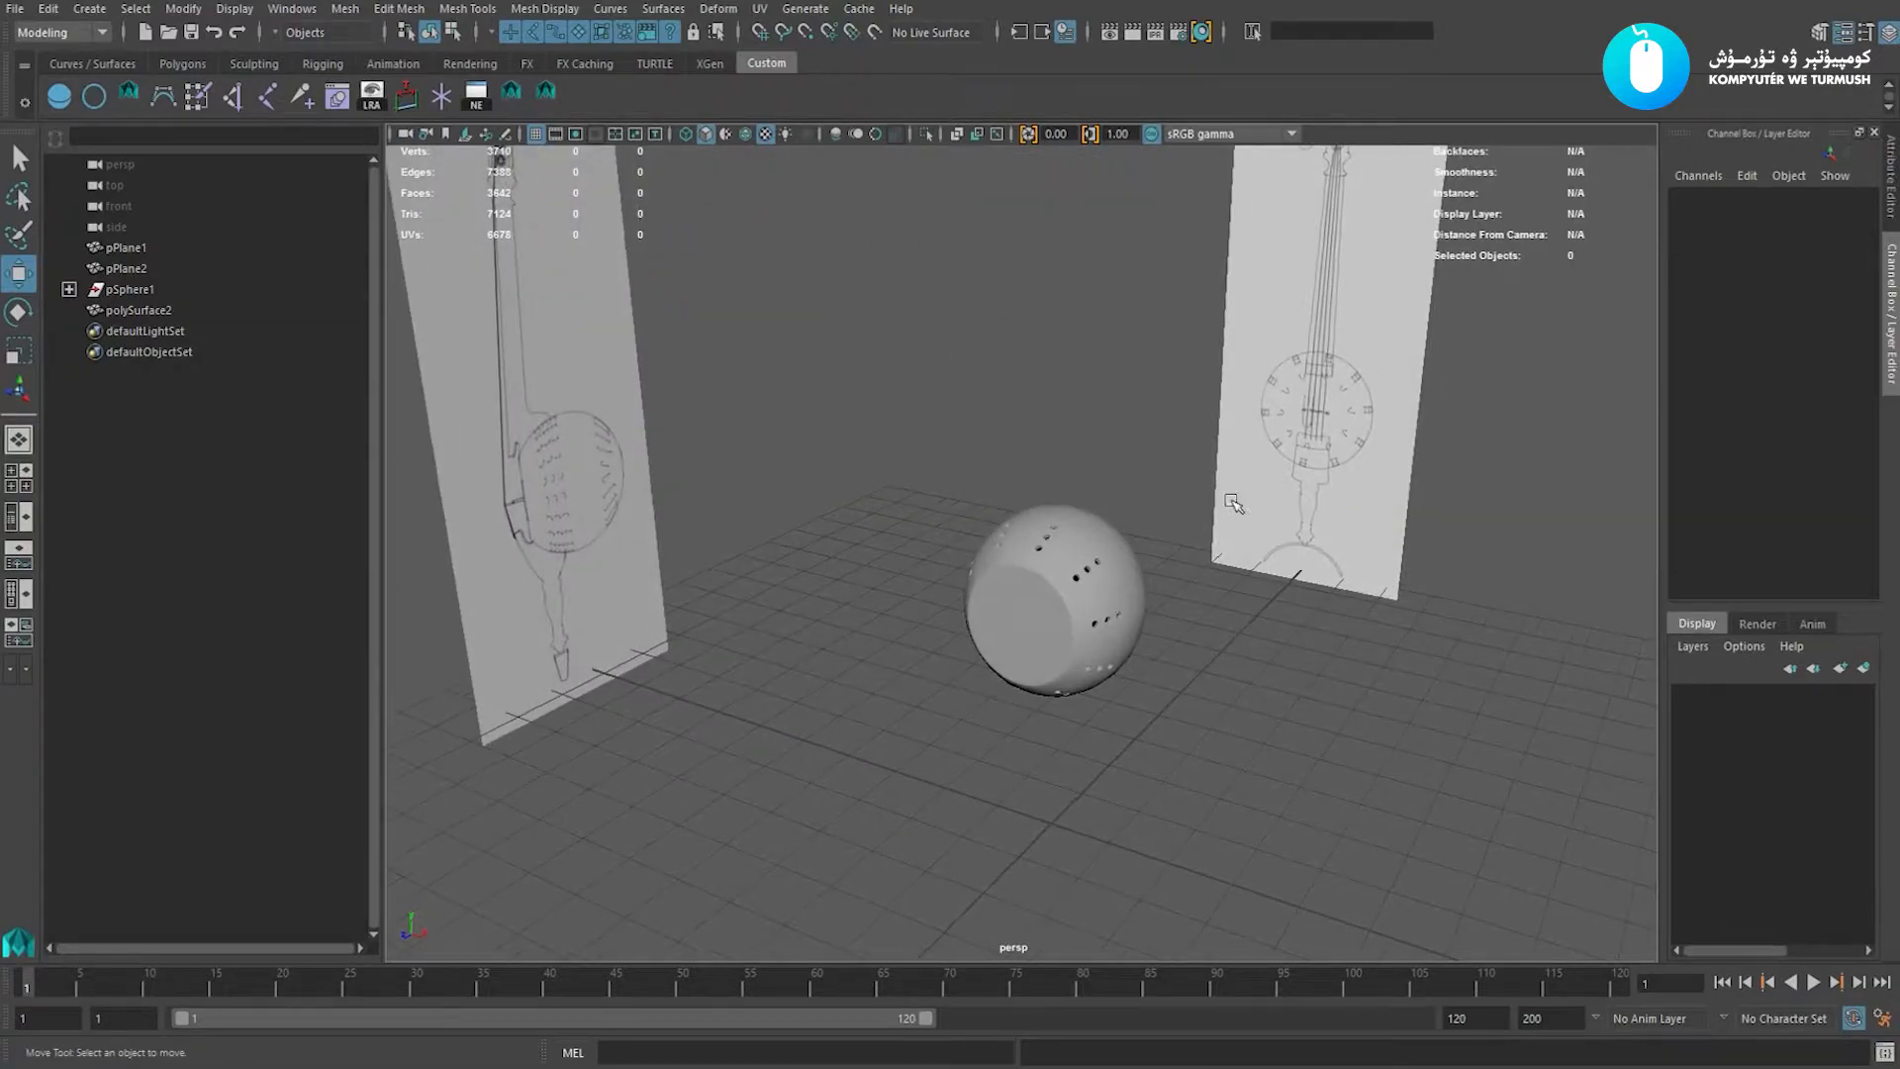
alt+drag(1243, 479, 1038, 459)
key(space)
scroll(861, 449, down, 5)
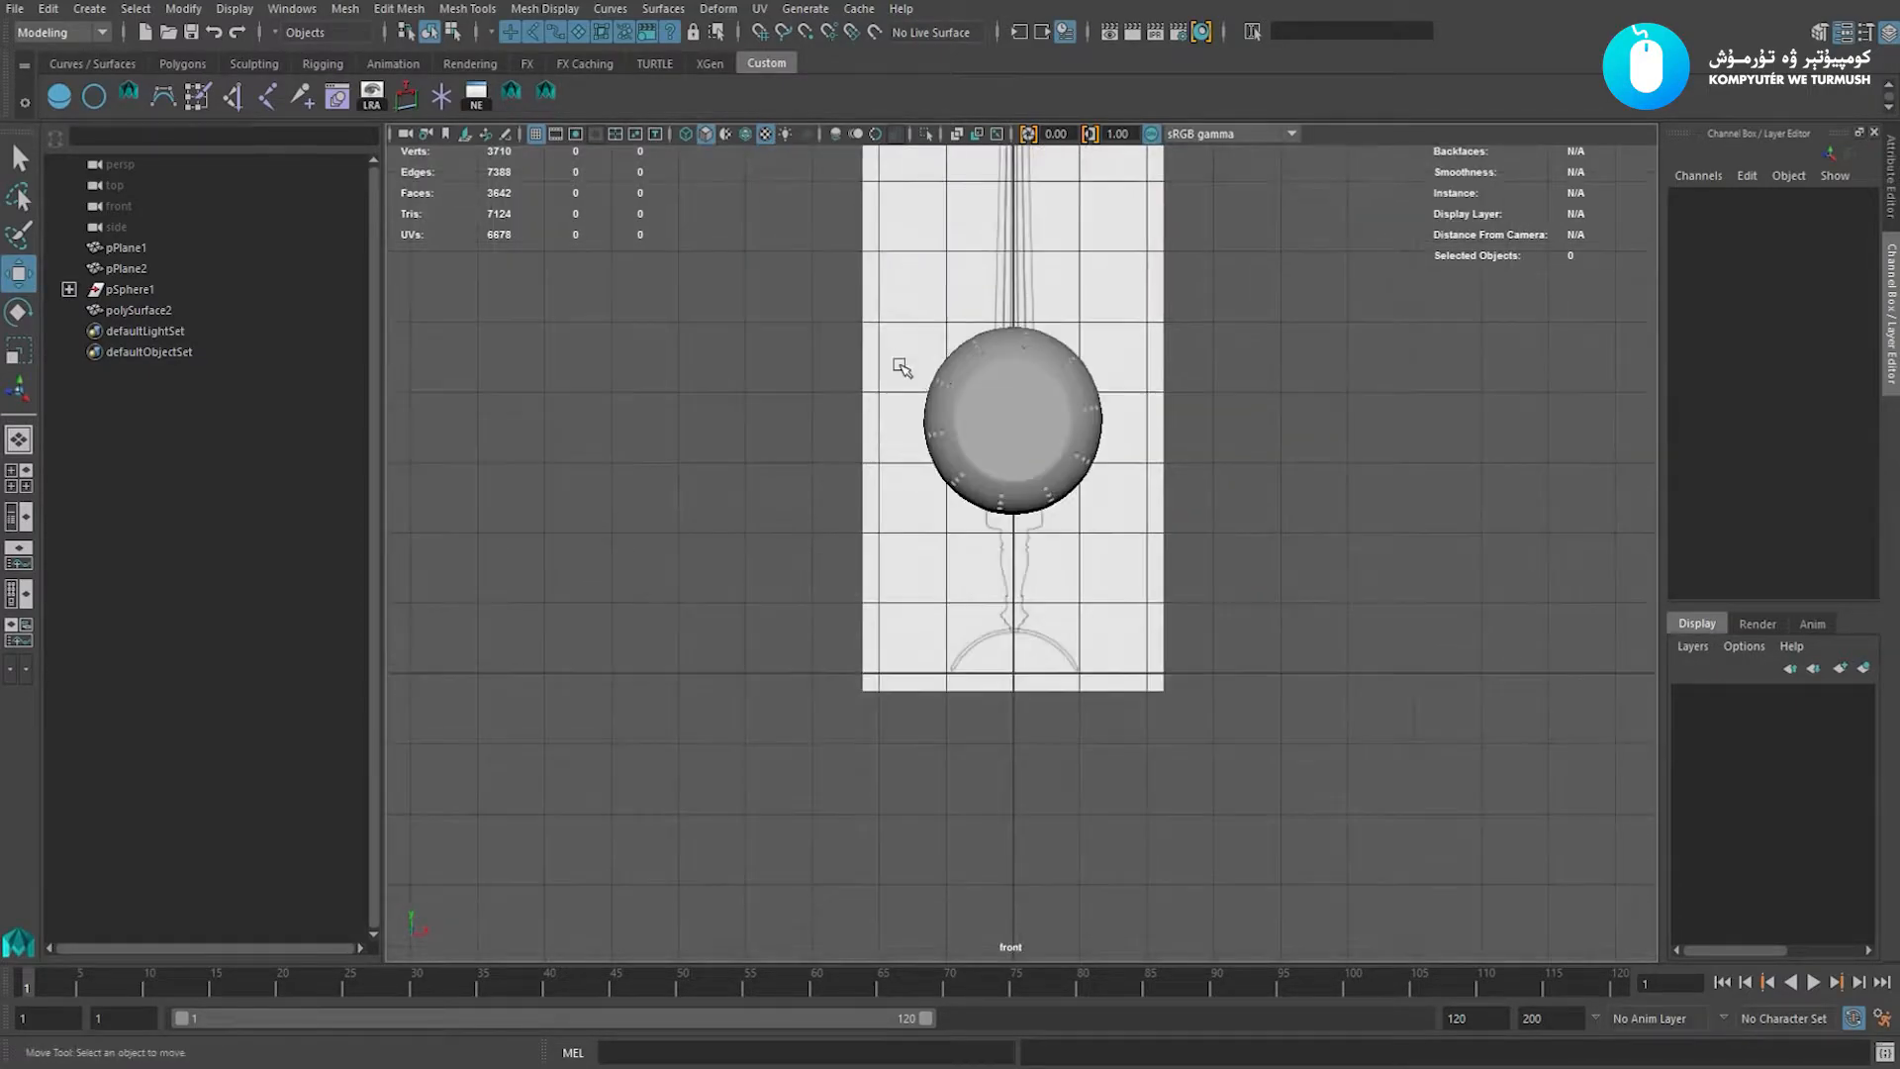
scroll(1315, 648, up, 4)
alt+middle_drag(1314, 649, 1149, 542)
key(space)
drag(600, 523, 954, 513)
scroll(1047, 460, up, 2)
scroll(1047, 460, down, 4)
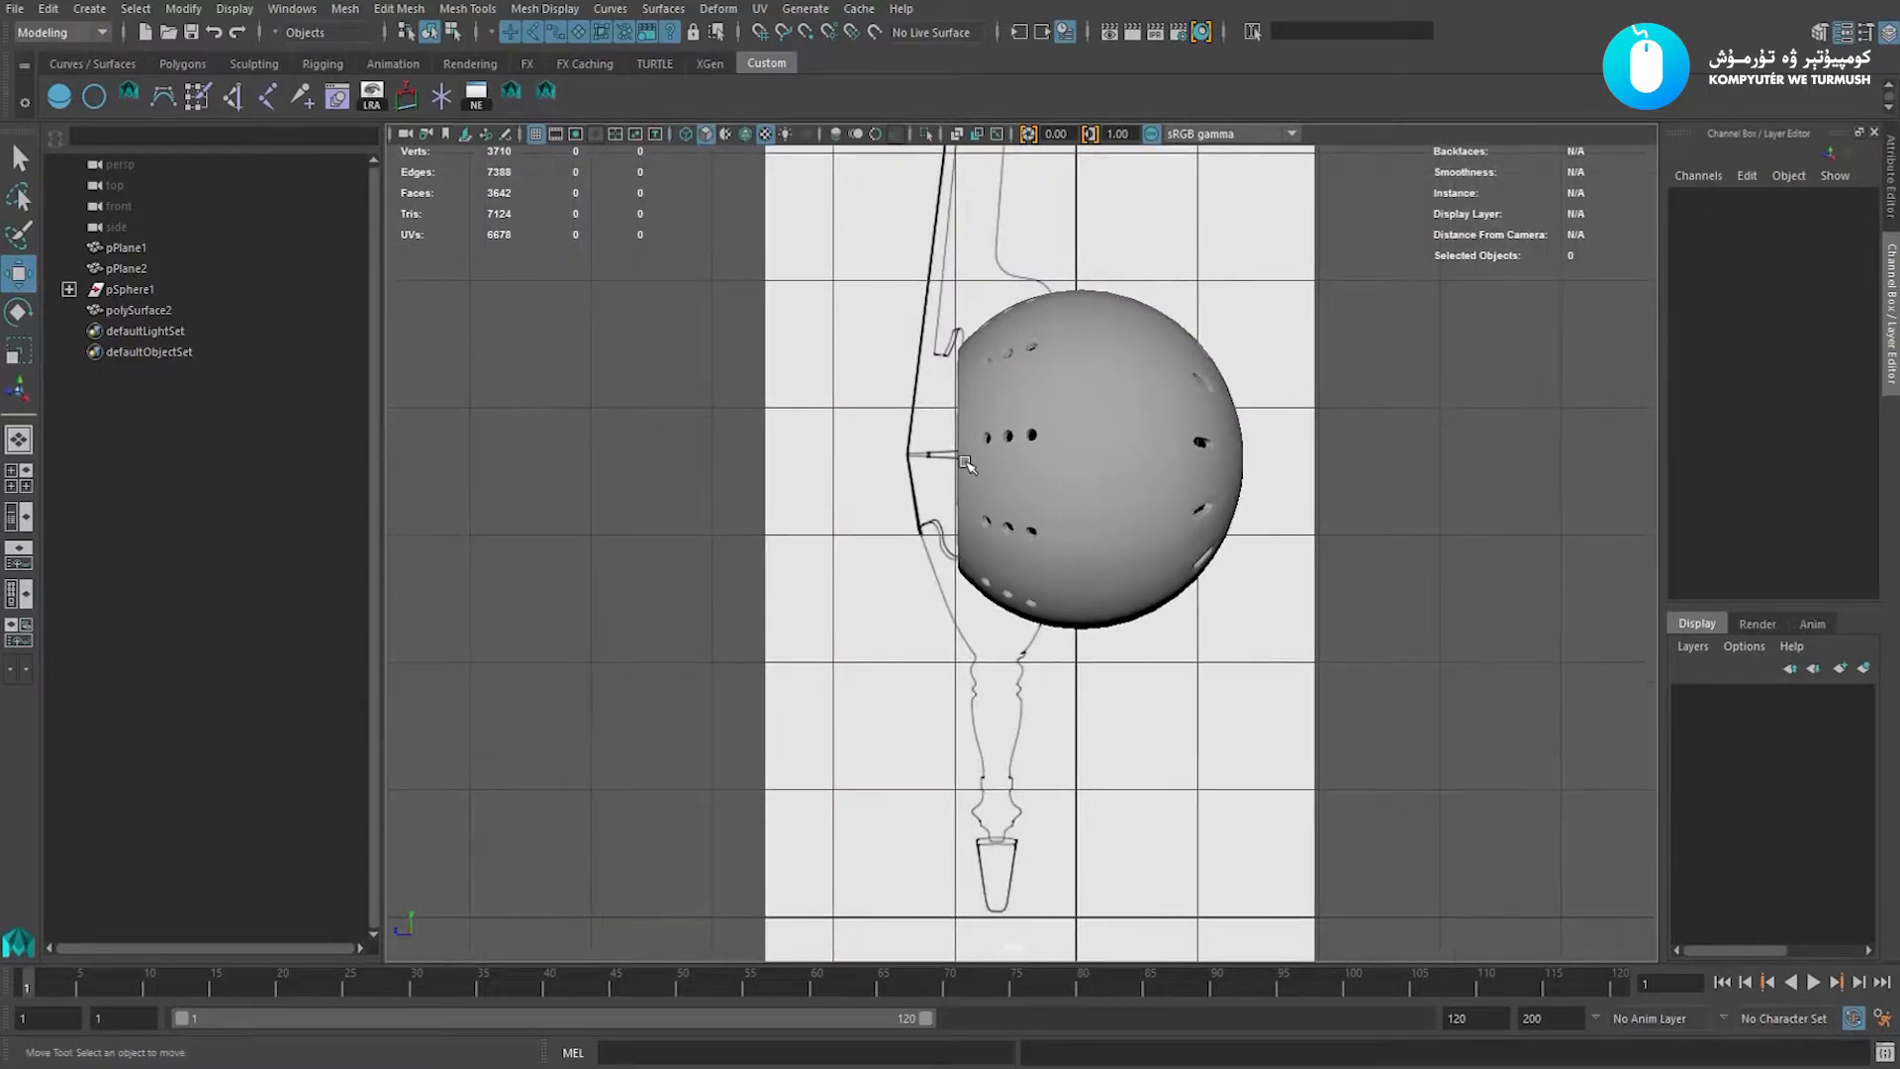
Select the spherical body in the side view, try shifting it slightly, and undo the move.
click(1095, 473)
scroll(1047, 466, up, 1)
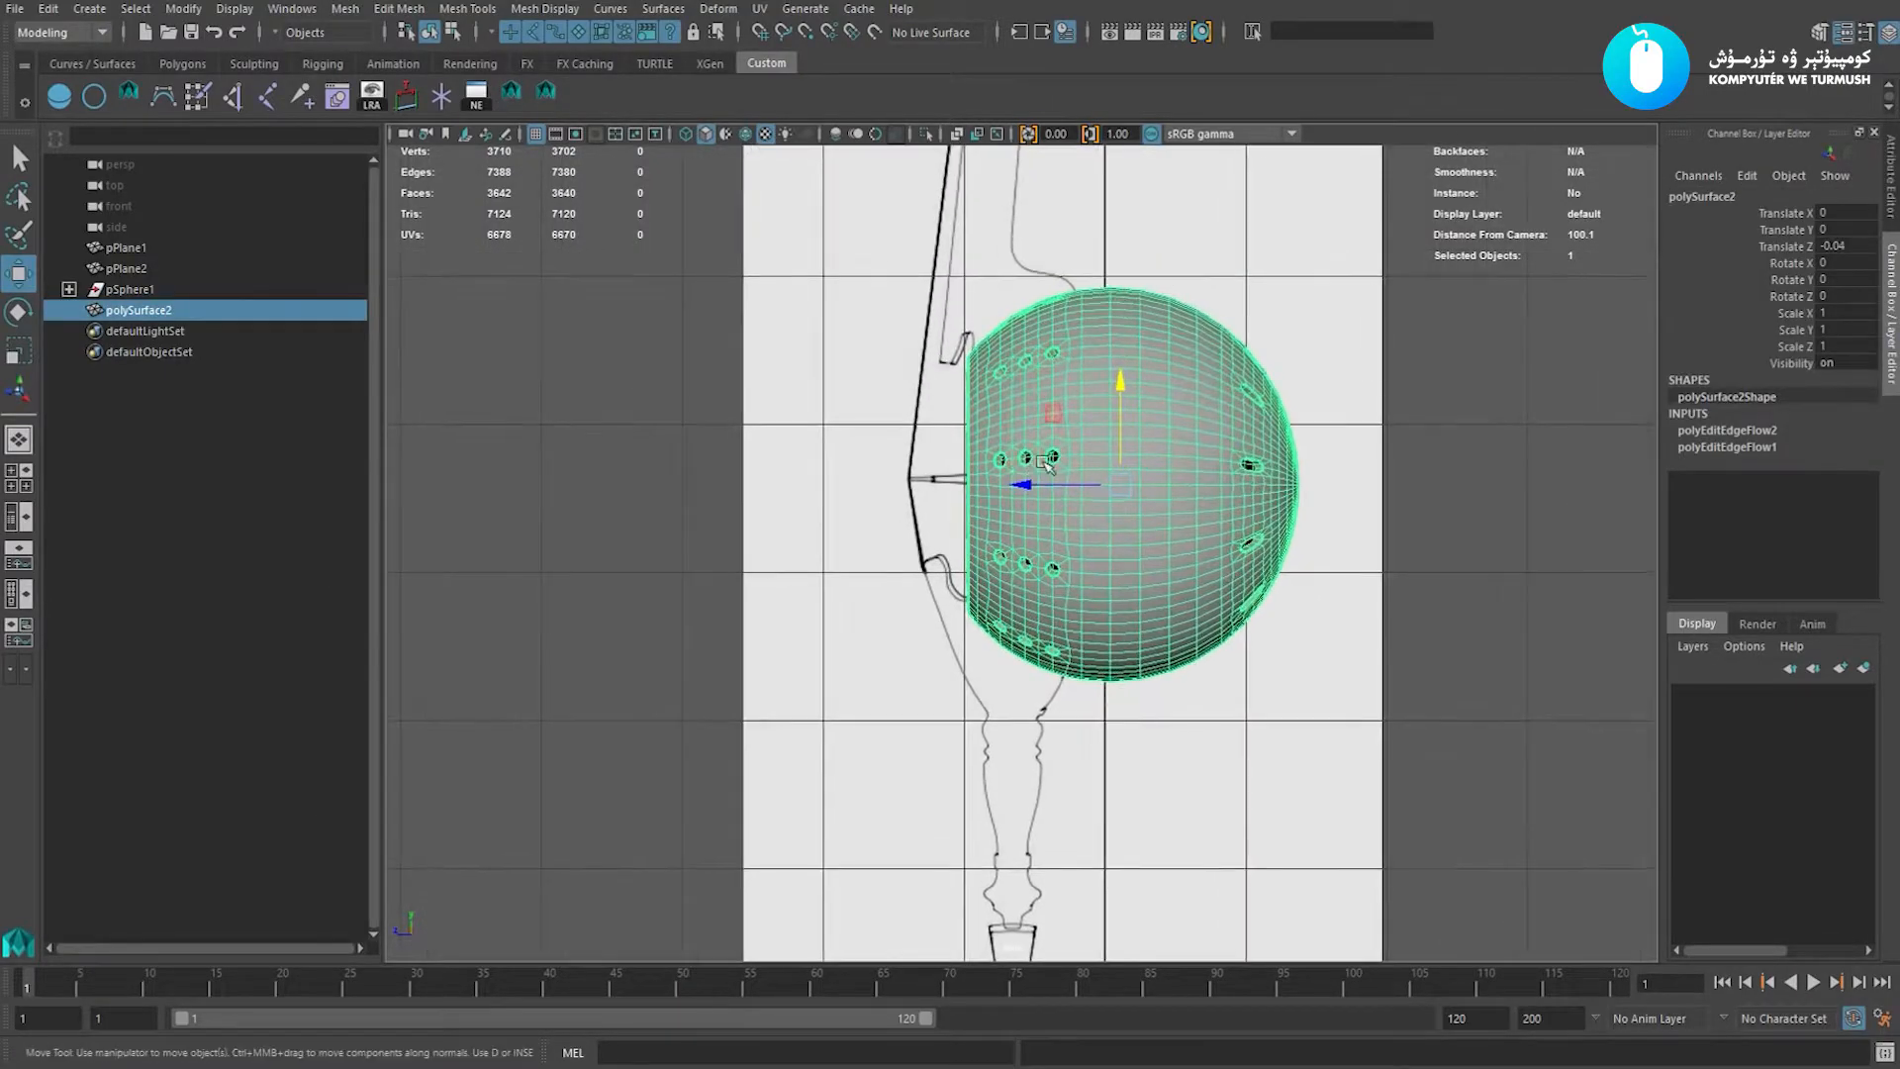
mouse_move(1110, 395)
mouse_down()
mouse_move(1113, 345)
mouse_move(1115, 387)
mouse_move(1146, 386)
mouse_up()
alt+middle_drag(1145, 386, 1152, 410)
drag(1031, 494, 1030, 507)
key(ctrl+z)
scroll(1022, 535, up, 1)
scroll(1020, 537, up, 1)
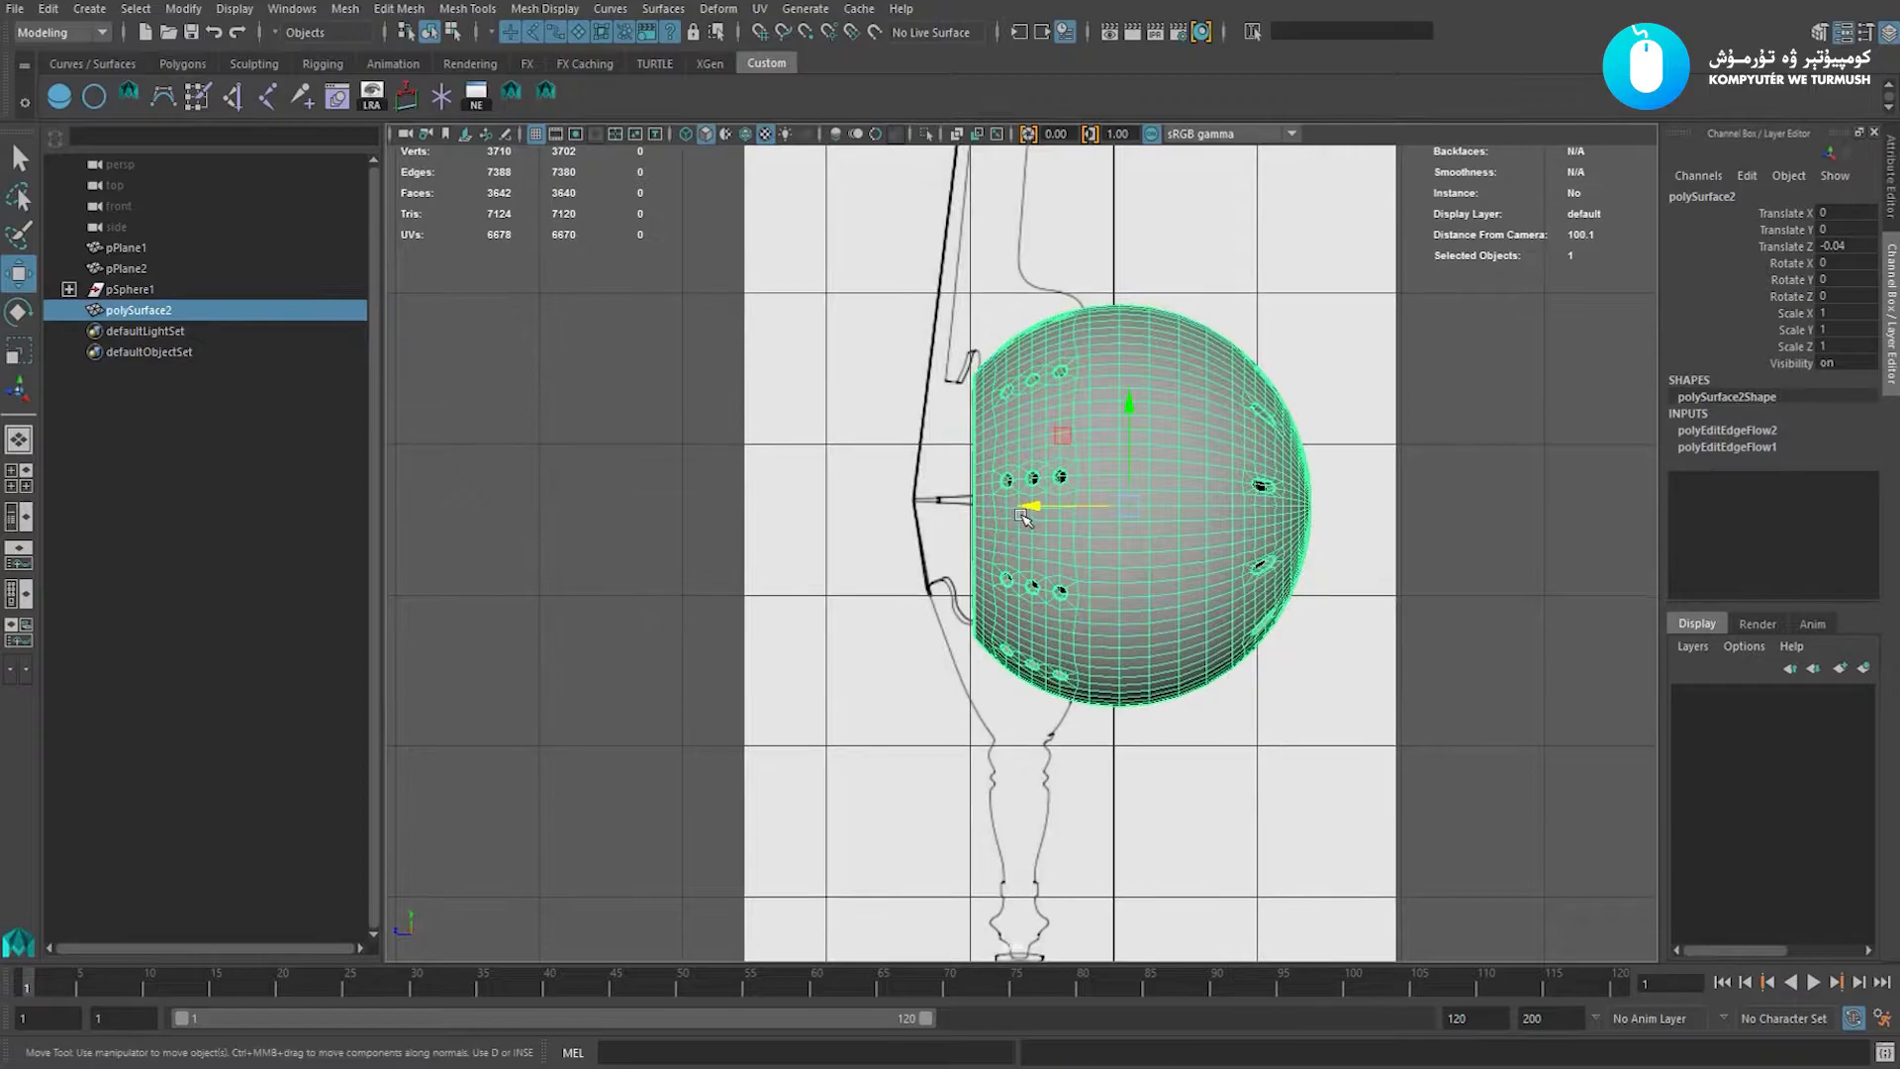
Put the selected body on a new display layer, hide that layer and deselect everything.
click(1864, 668)
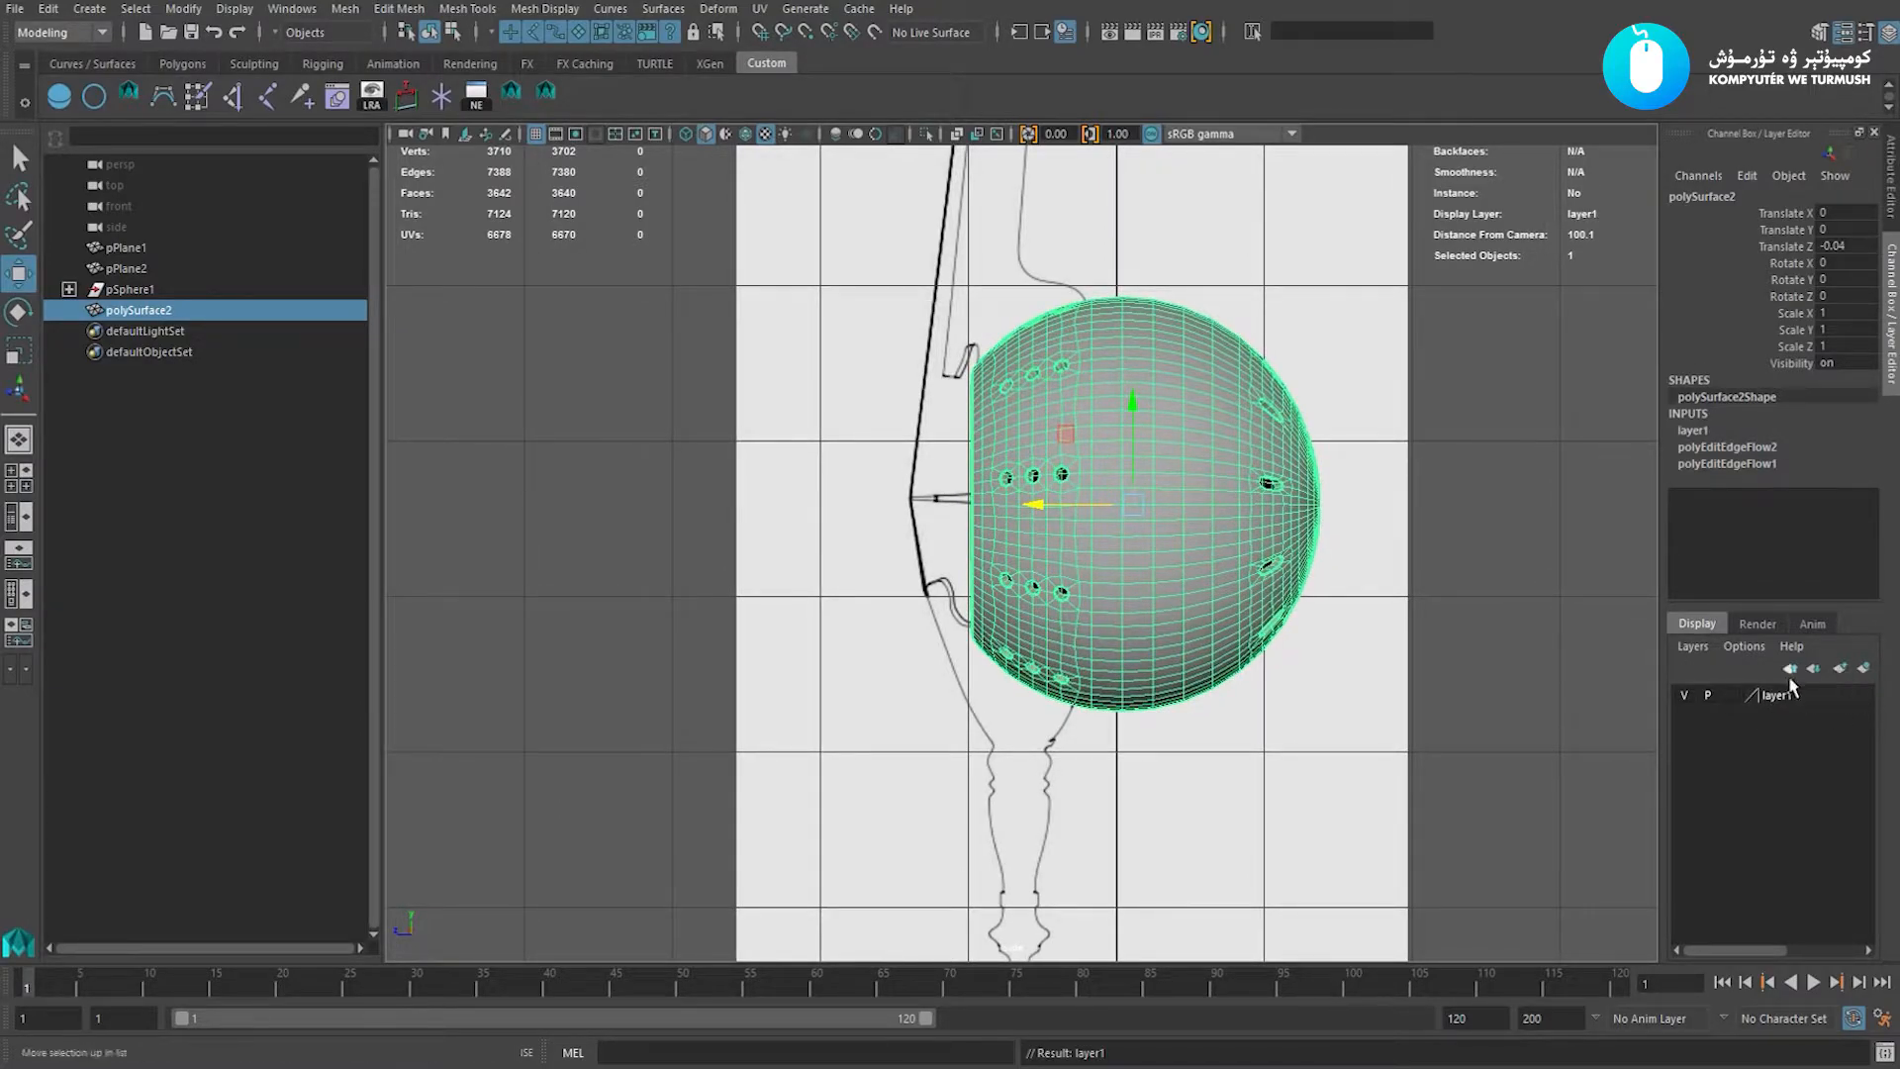
click(1683, 696)
click(1490, 683)
scroll(1400, 670, up, 2)
key(e)
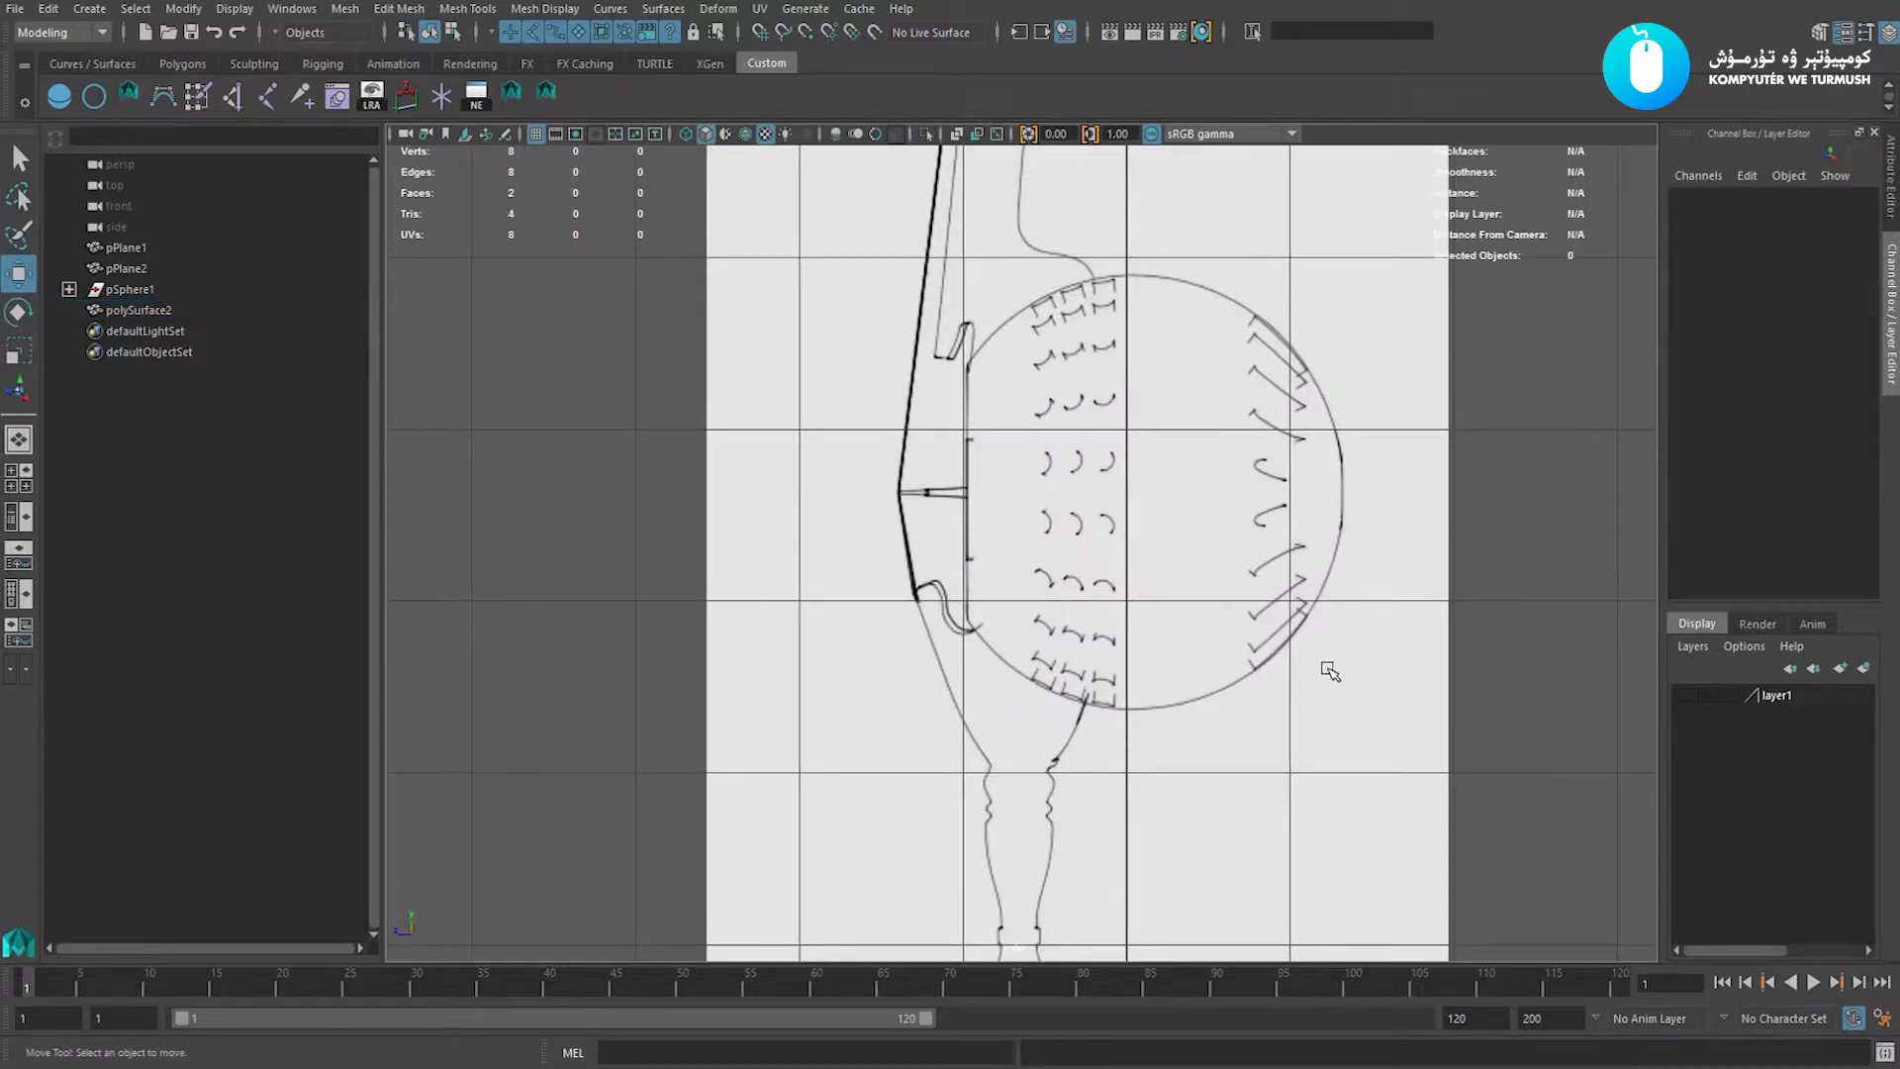
key(w)
Examine the lower handle's profile on the side reference drawing.
scroll(1277, 697, down, 7)
alt+middle_drag(1049, 699, 1034, 504)
scroll(1051, 528, up, 3)
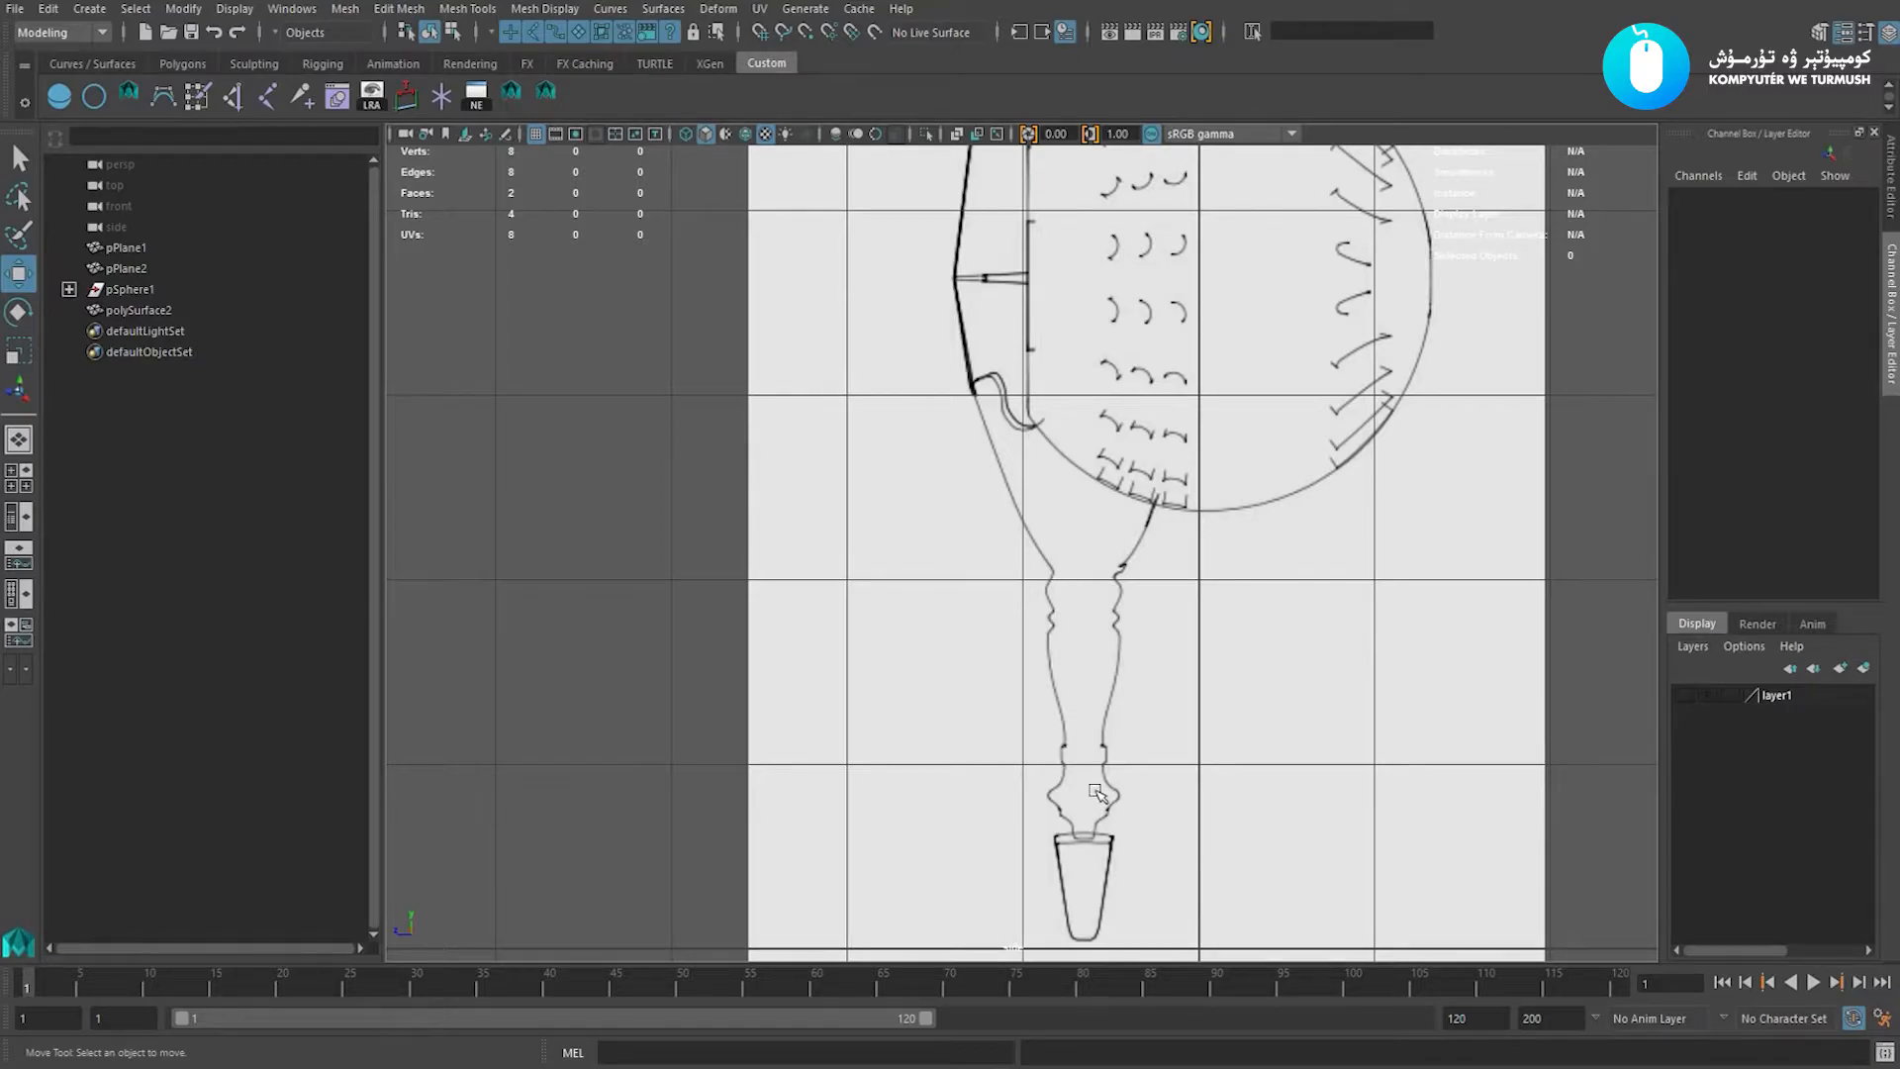
scroll(1092, 795, up, 3)
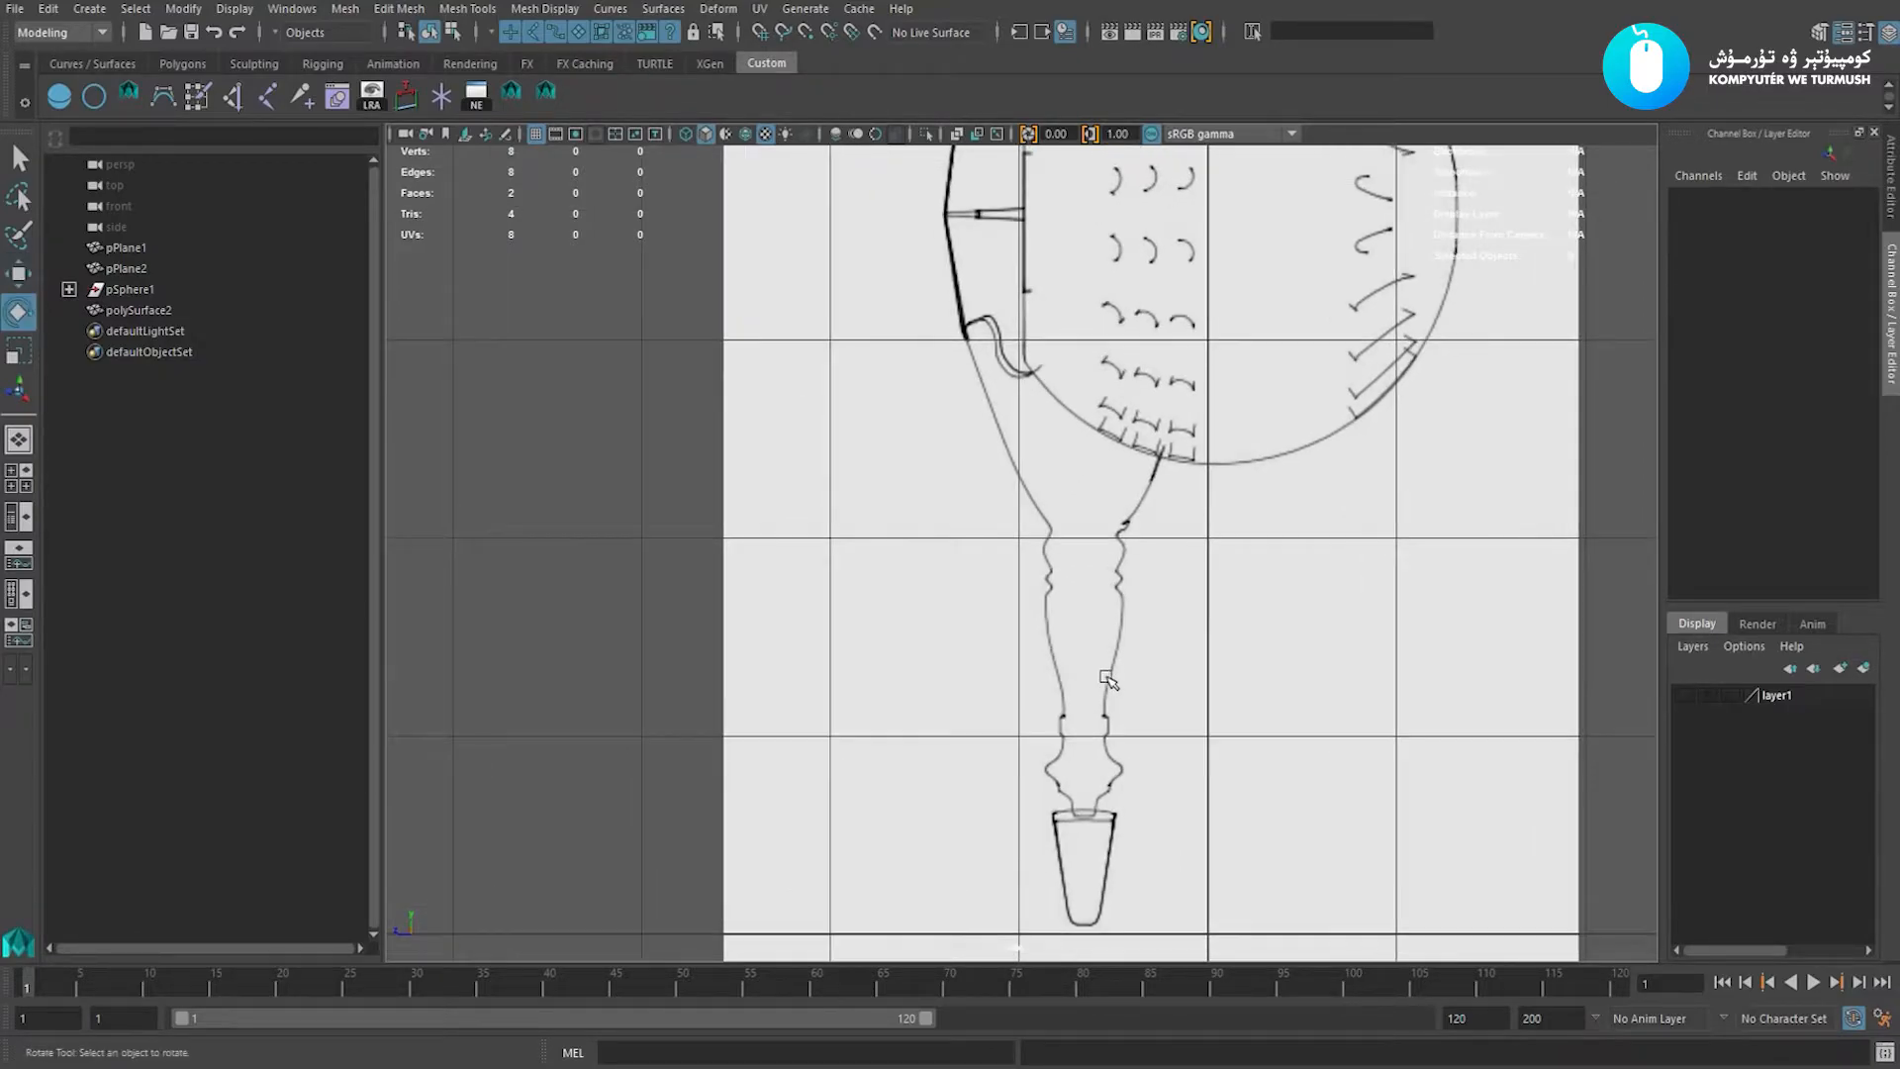
alt+middle_drag(1089, 590, 1097, 546)
scroll(1089, 594, up, 1)
Examine the outlines of the lower handle and curved foot on the reference drawings, ending in the front view.
key(space)
mouse_move(1085, 595)
mouse_down()
mouse_move(1099, 514)
mouse_move(1121, 594)
mouse_up()
key(space)
alt+right_drag(999, 581, 1198, 655)
alt+middle_drag(1192, 653, 1199, 627)
alt+right_drag(975, 559, 1156, 589)
alt+middle_drag(1140, 474, 1164, 593)
alt+right_drag(1178, 567, 1232, 586)
alt+middle_drag(1040, 408, 1043, 479)
alt+right_drag(1043, 485, 1100, 569)
alt+middle_drag(1266, 346, 1268, 555)
alt+middle_drag(1138, 745, 1122, 491)
alt+right_drag(1122, 490, 1138, 406)
alt+right_drag(1217, 690, 1171, 696)
alt+middle_drag(1035, 581, 1057, 558)
alt+right_drag(1057, 558, 1131, 639)
alt+middle_drag(1125, 634, 1121, 584)
alt+right_drag(1099, 597, 1130, 636)
alt+middle_drag(1128, 619, 1127, 594)
alt+right_drag(1083, 589, 1100, 607)
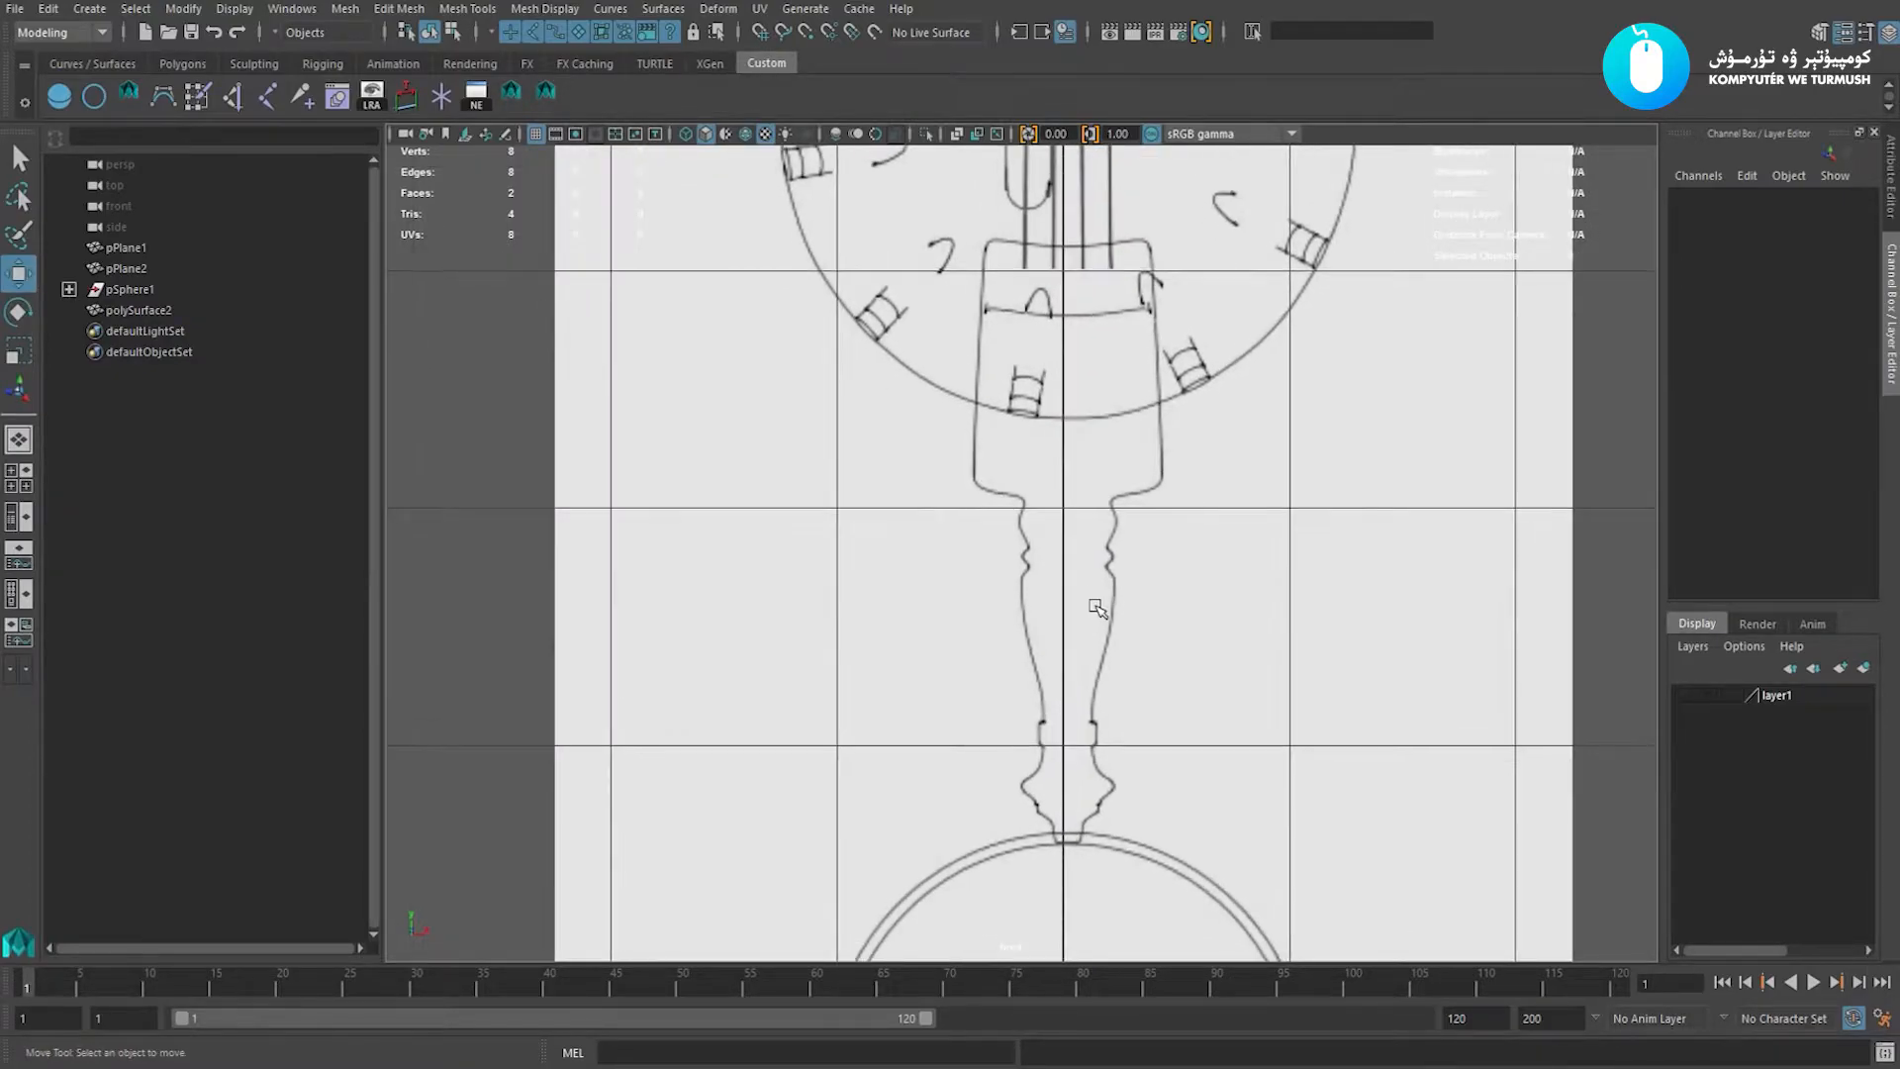
alt+middle_drag(1100, 607, 1096, 579)
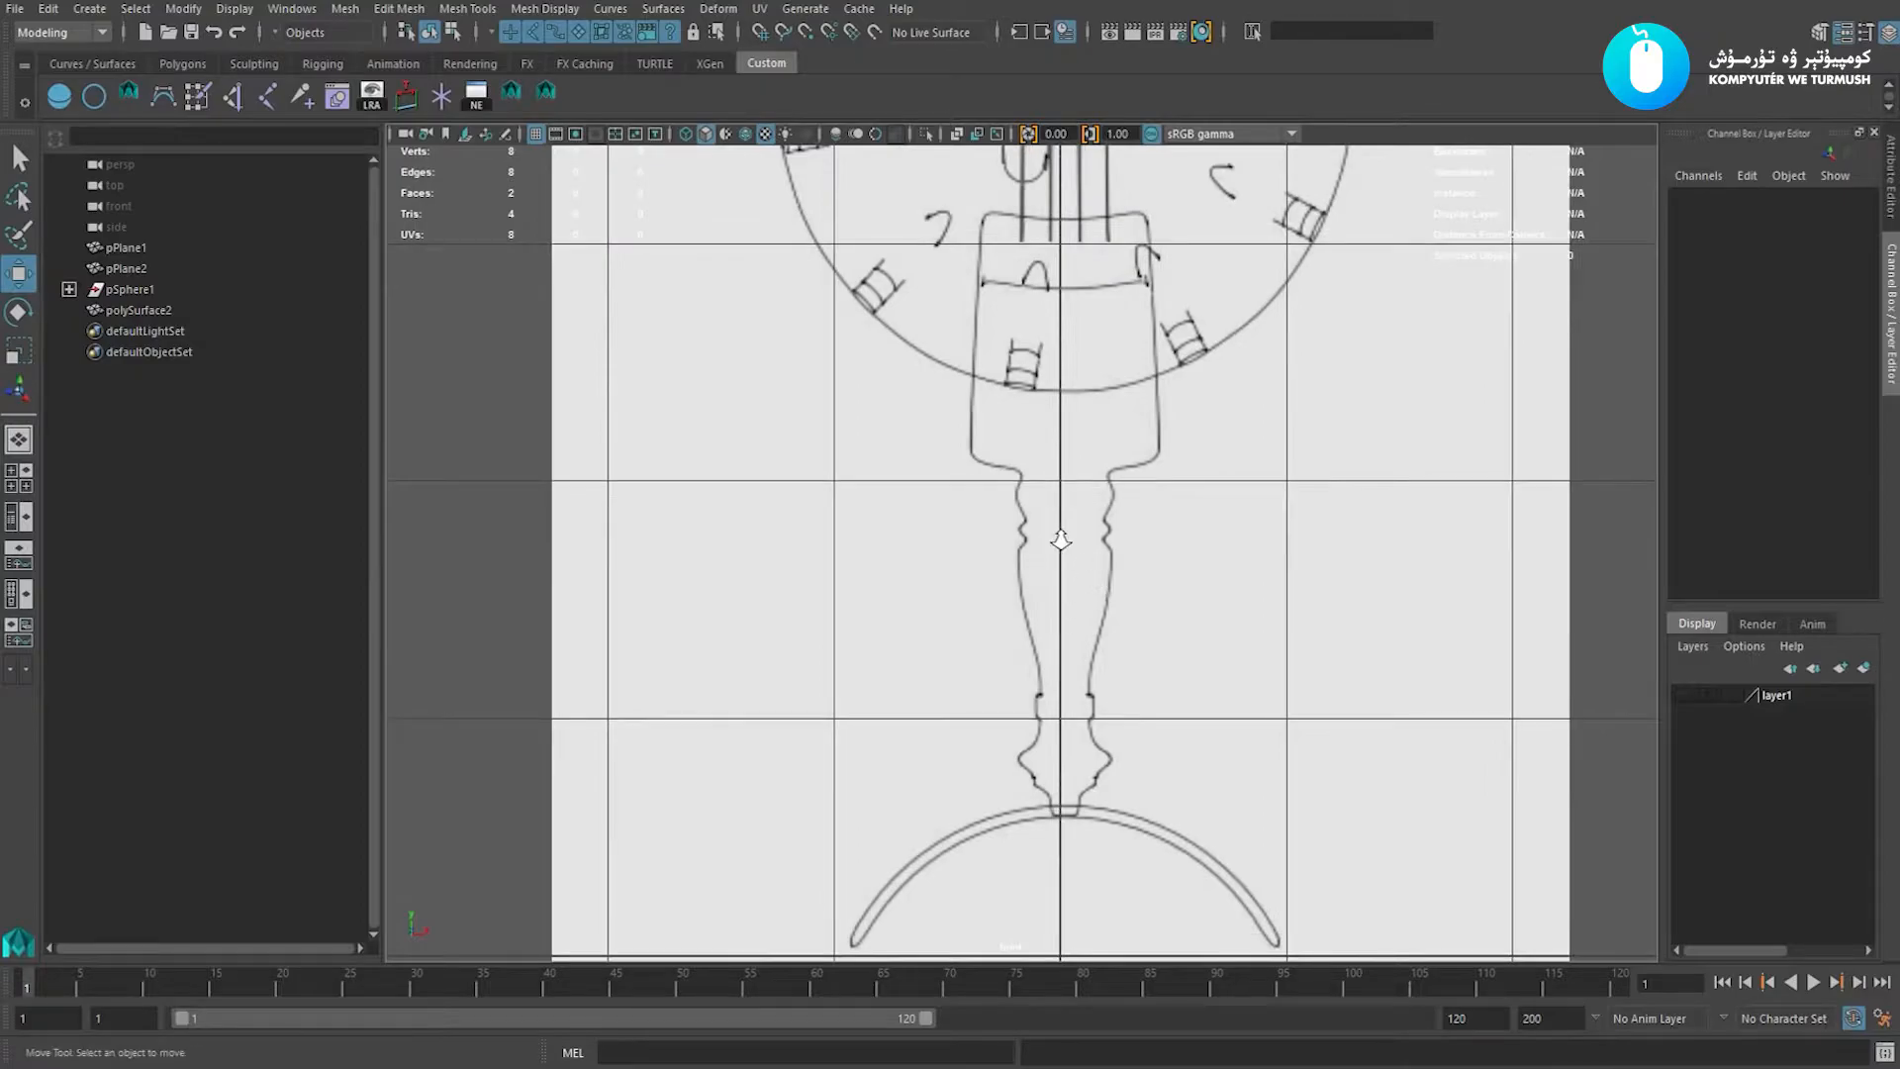
Activate the CV Curve Tool for tracing the handle outline in the front view.
click(164, 95)
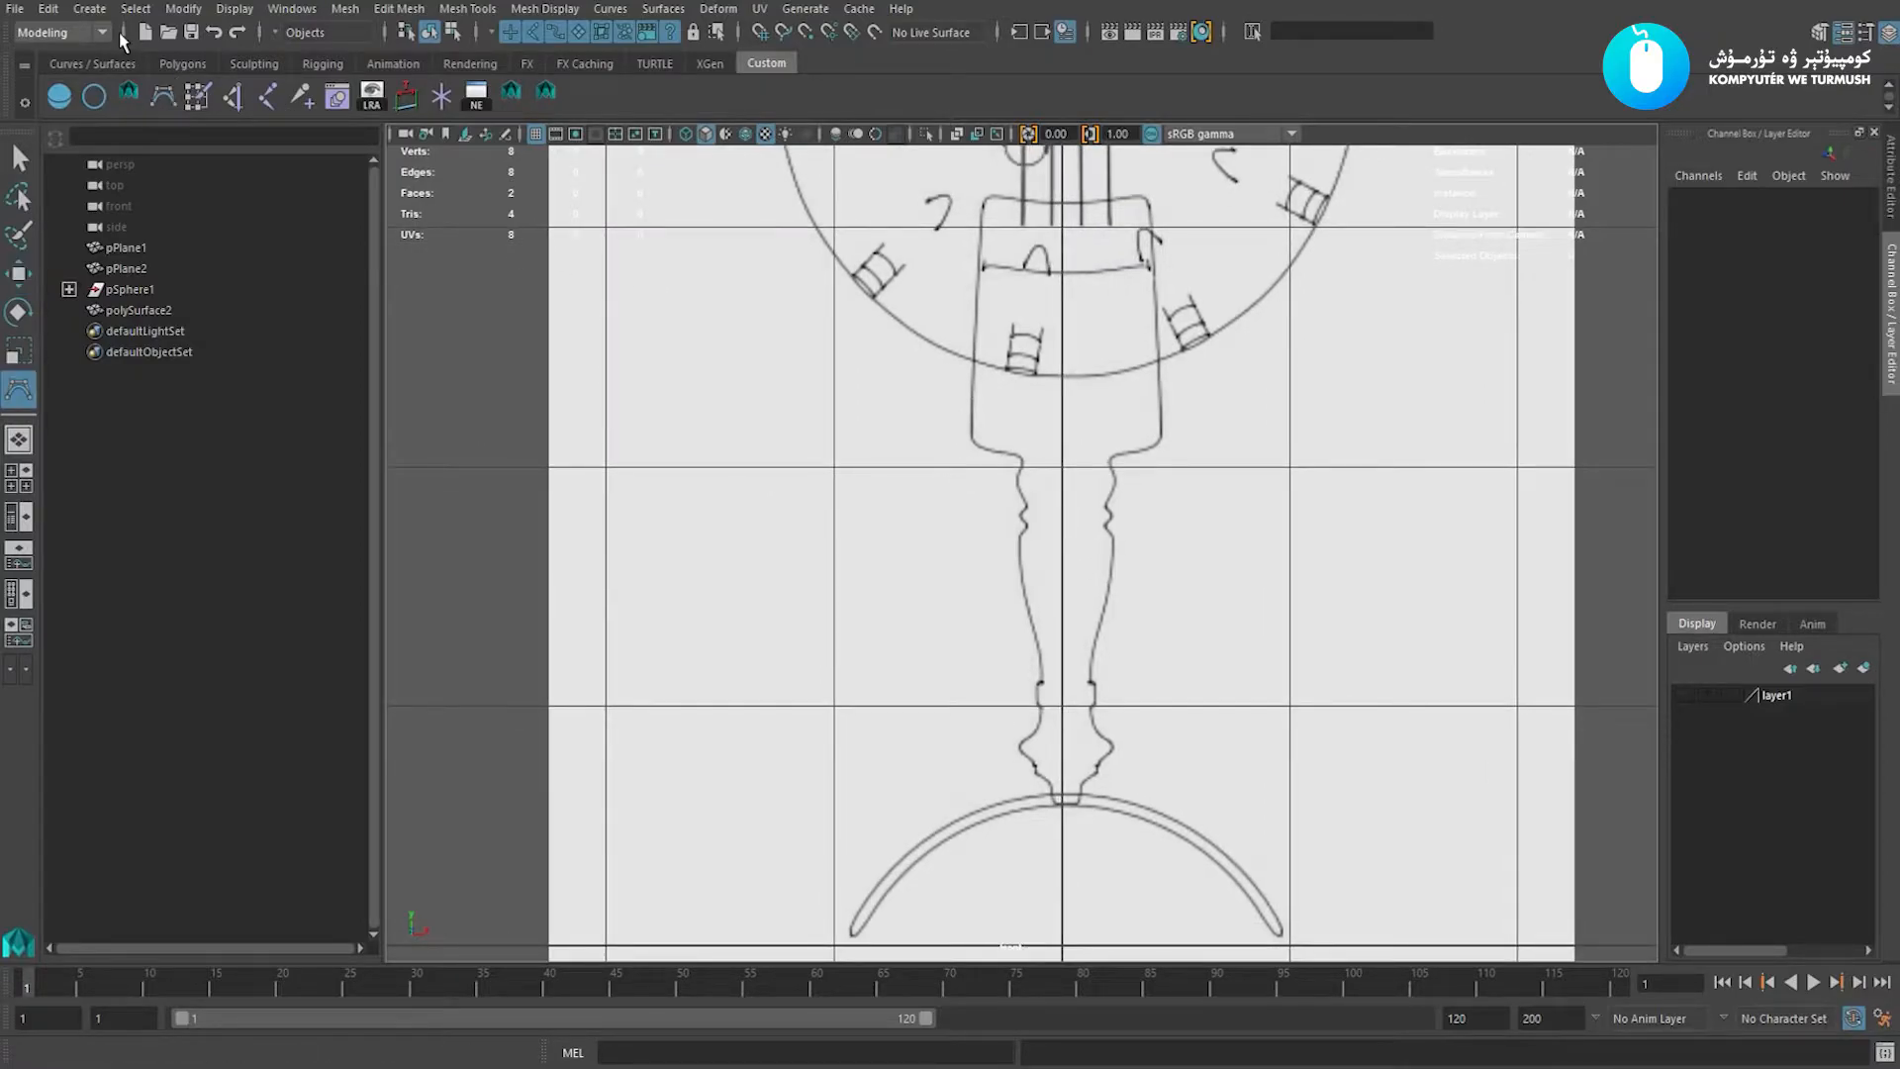
click(89, 8)
mouse_move(149, 61)
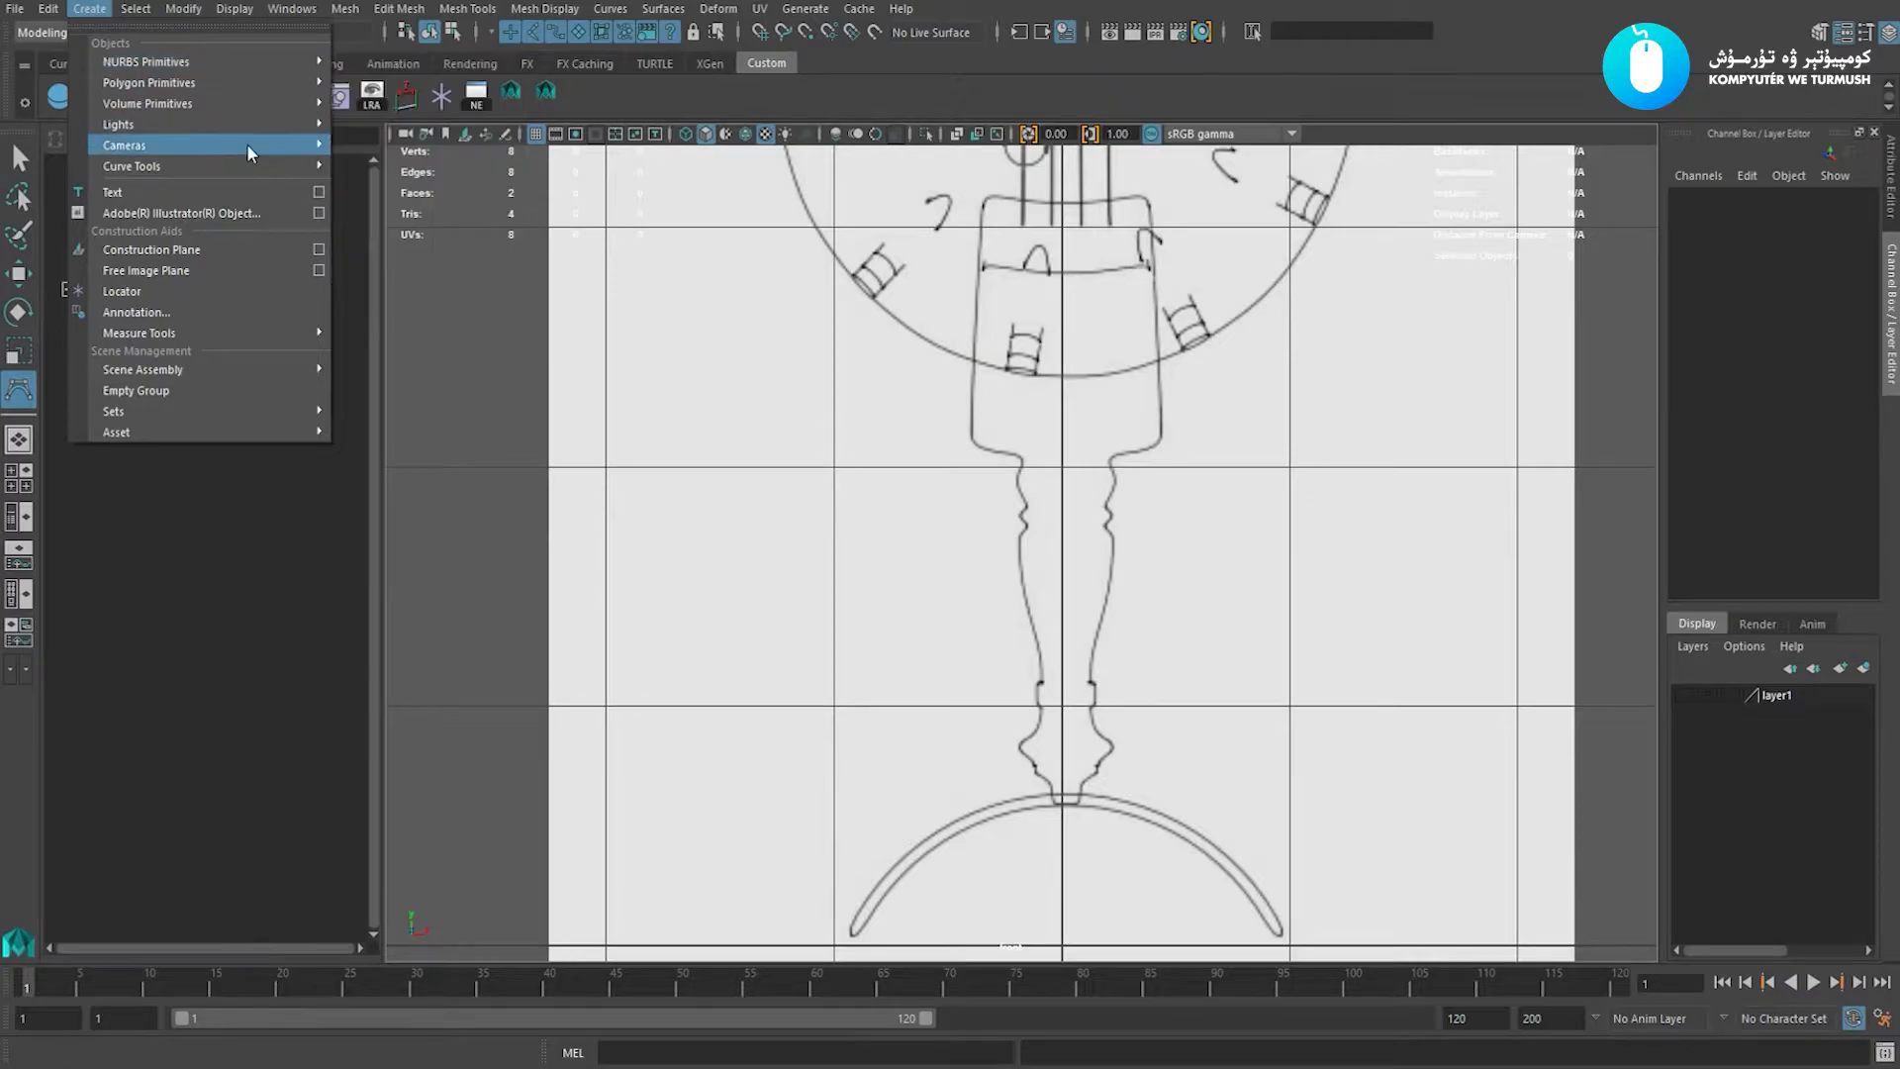
mouse_move(157, 164)
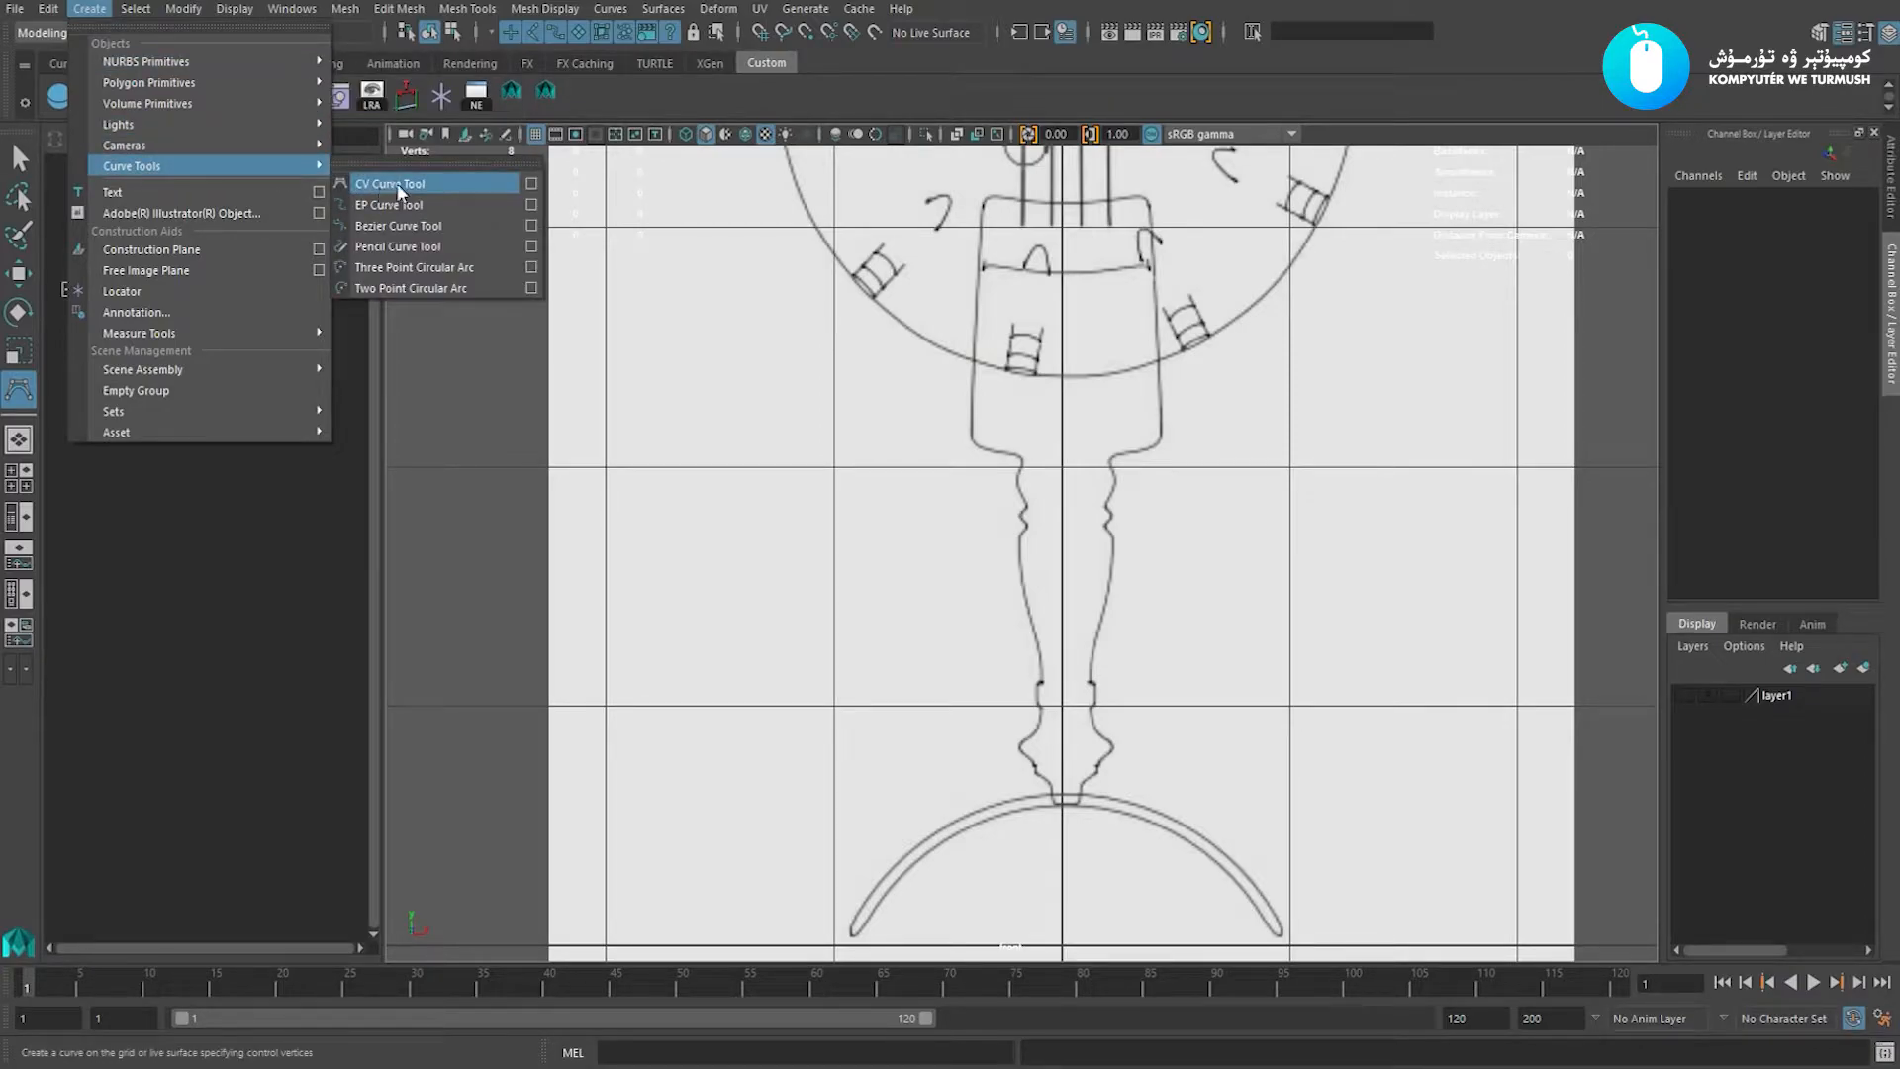
click(448, 184)
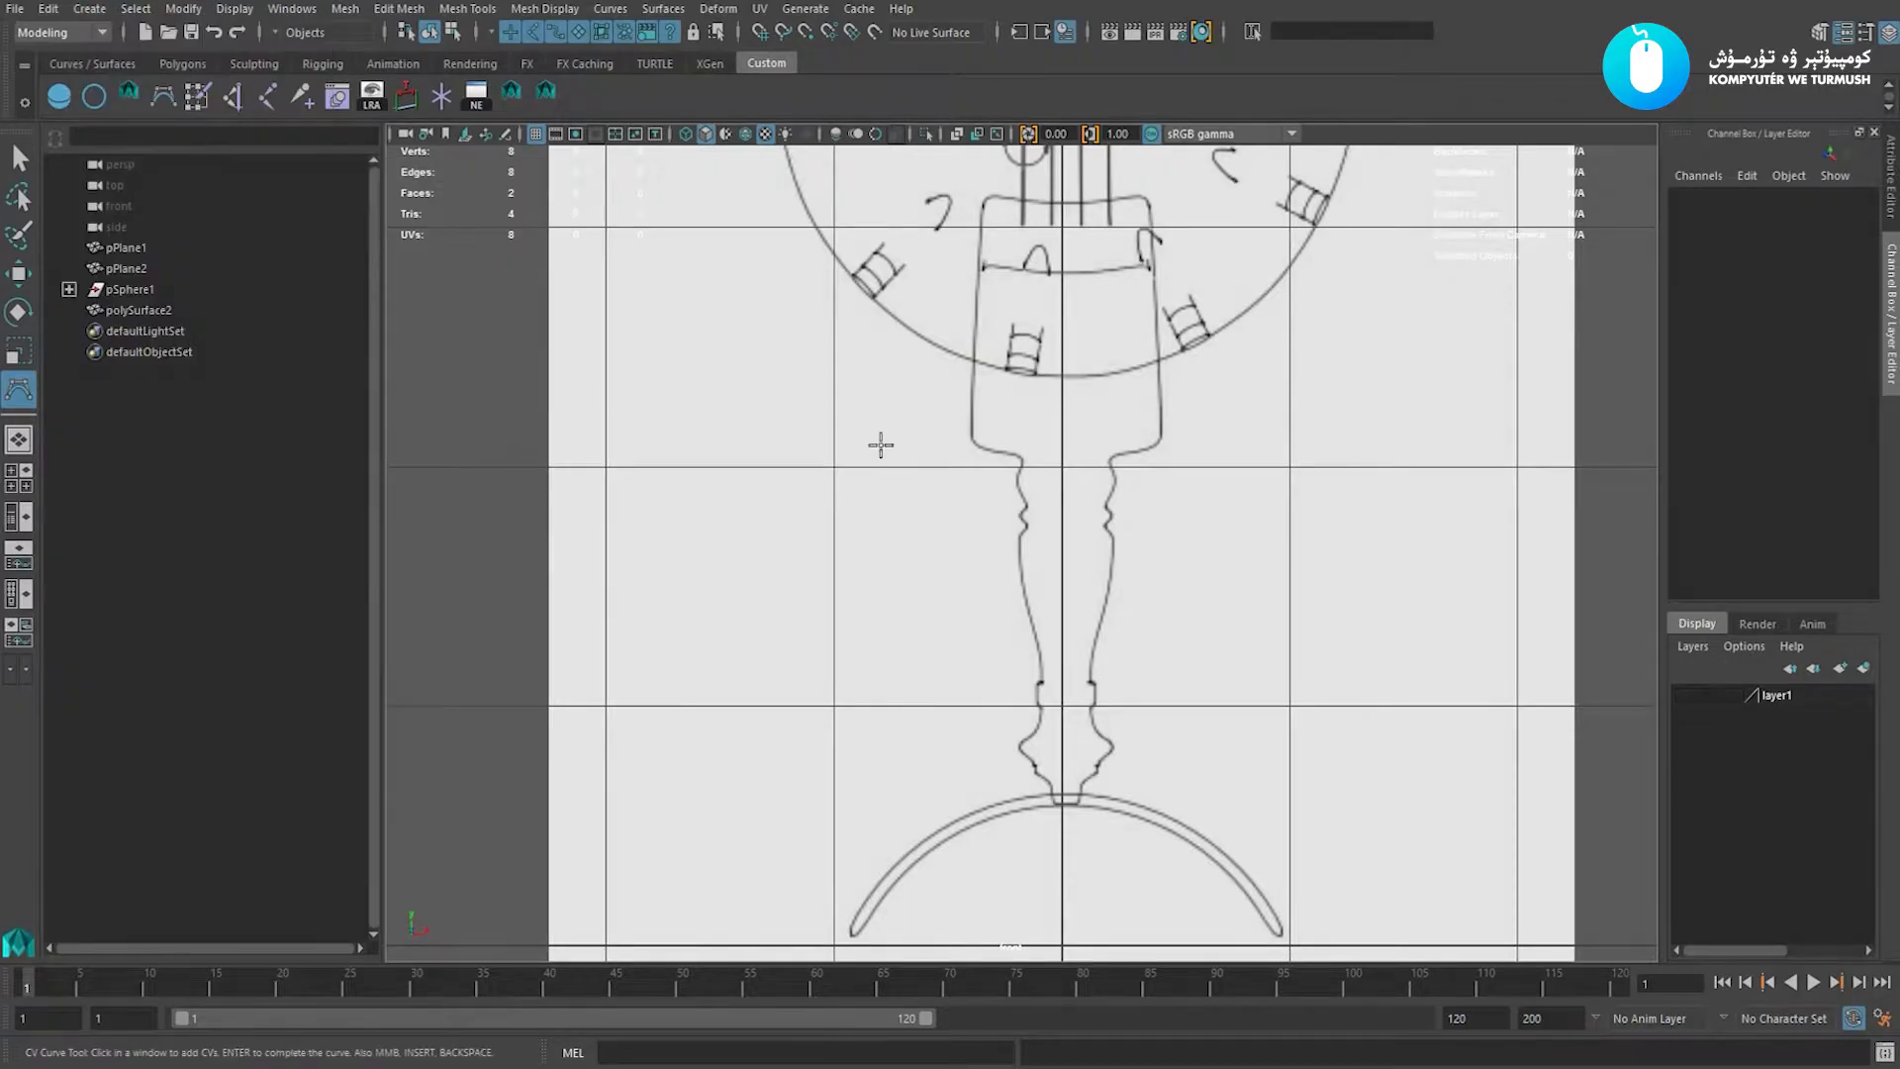
scroll(1024, 411, up, 2)
scroll(1019, 396, up, 2)
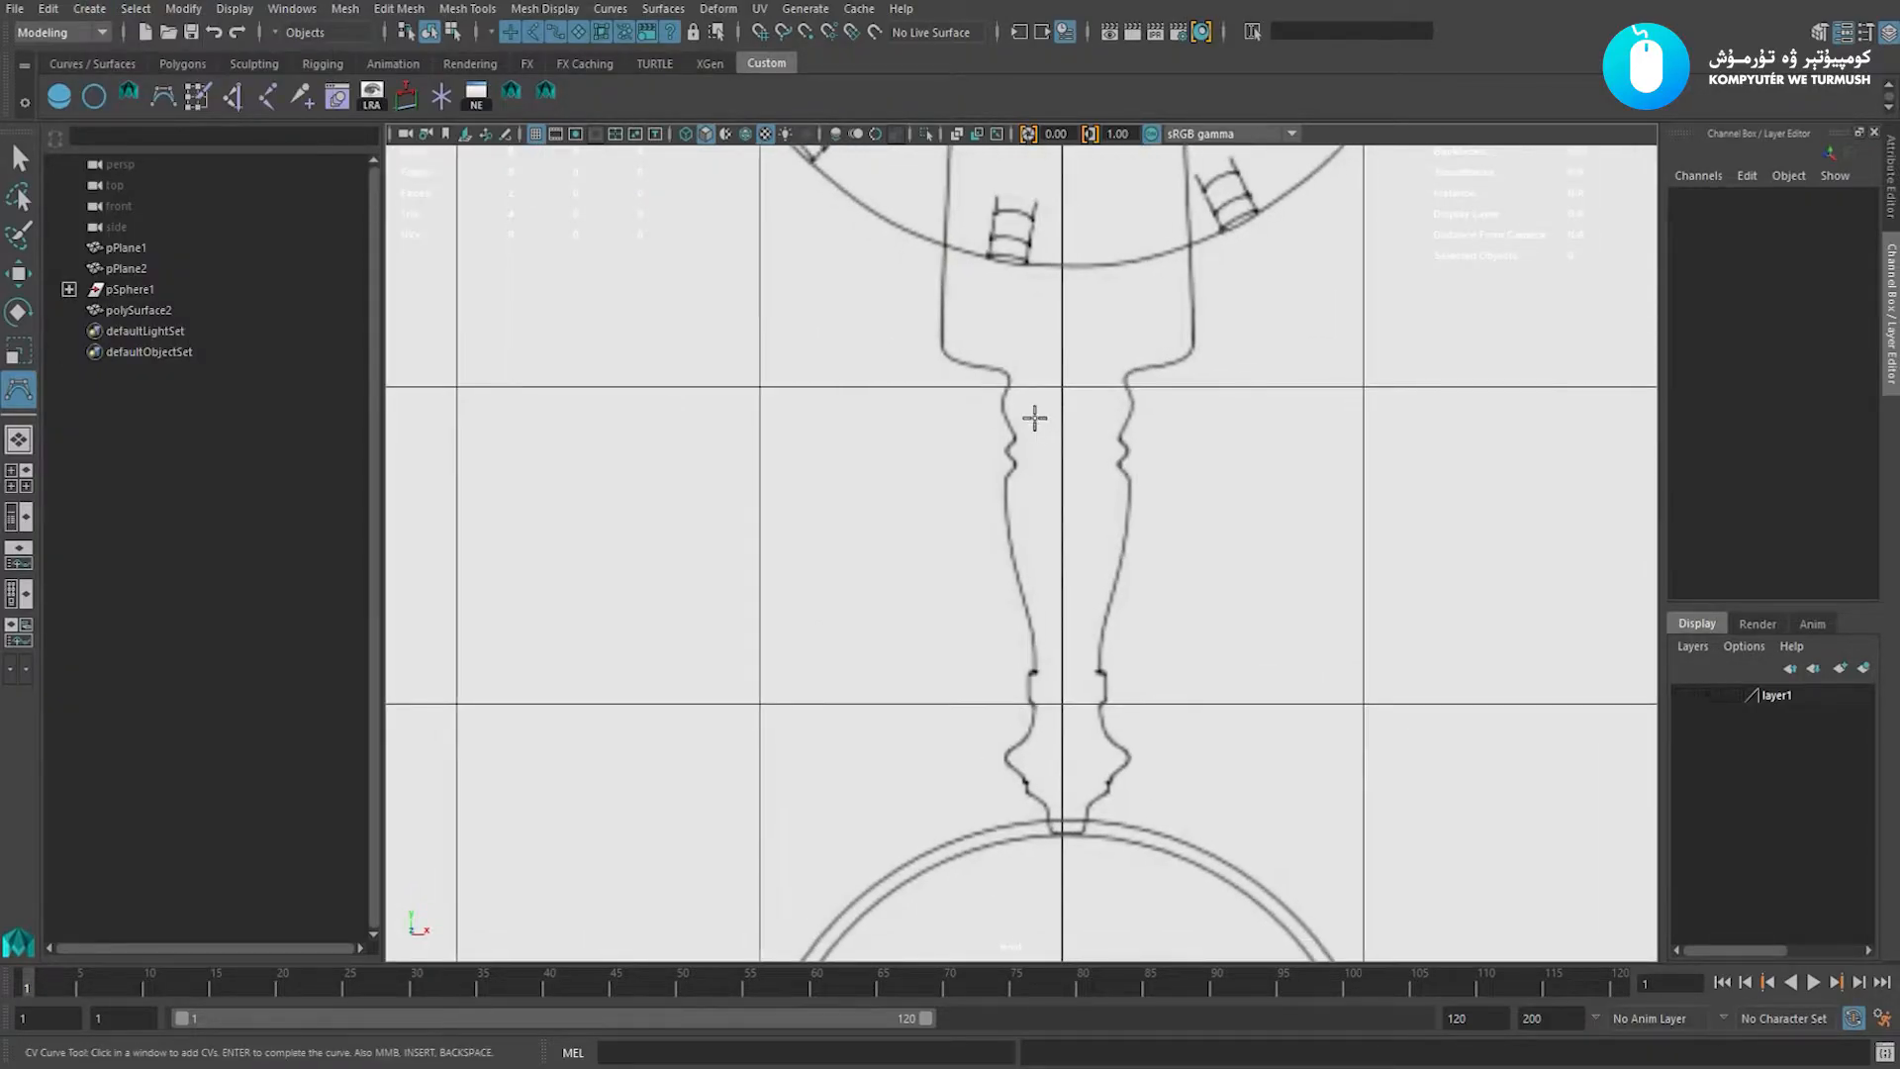
alt+middle_drag(1040, 412, 1077, 505)
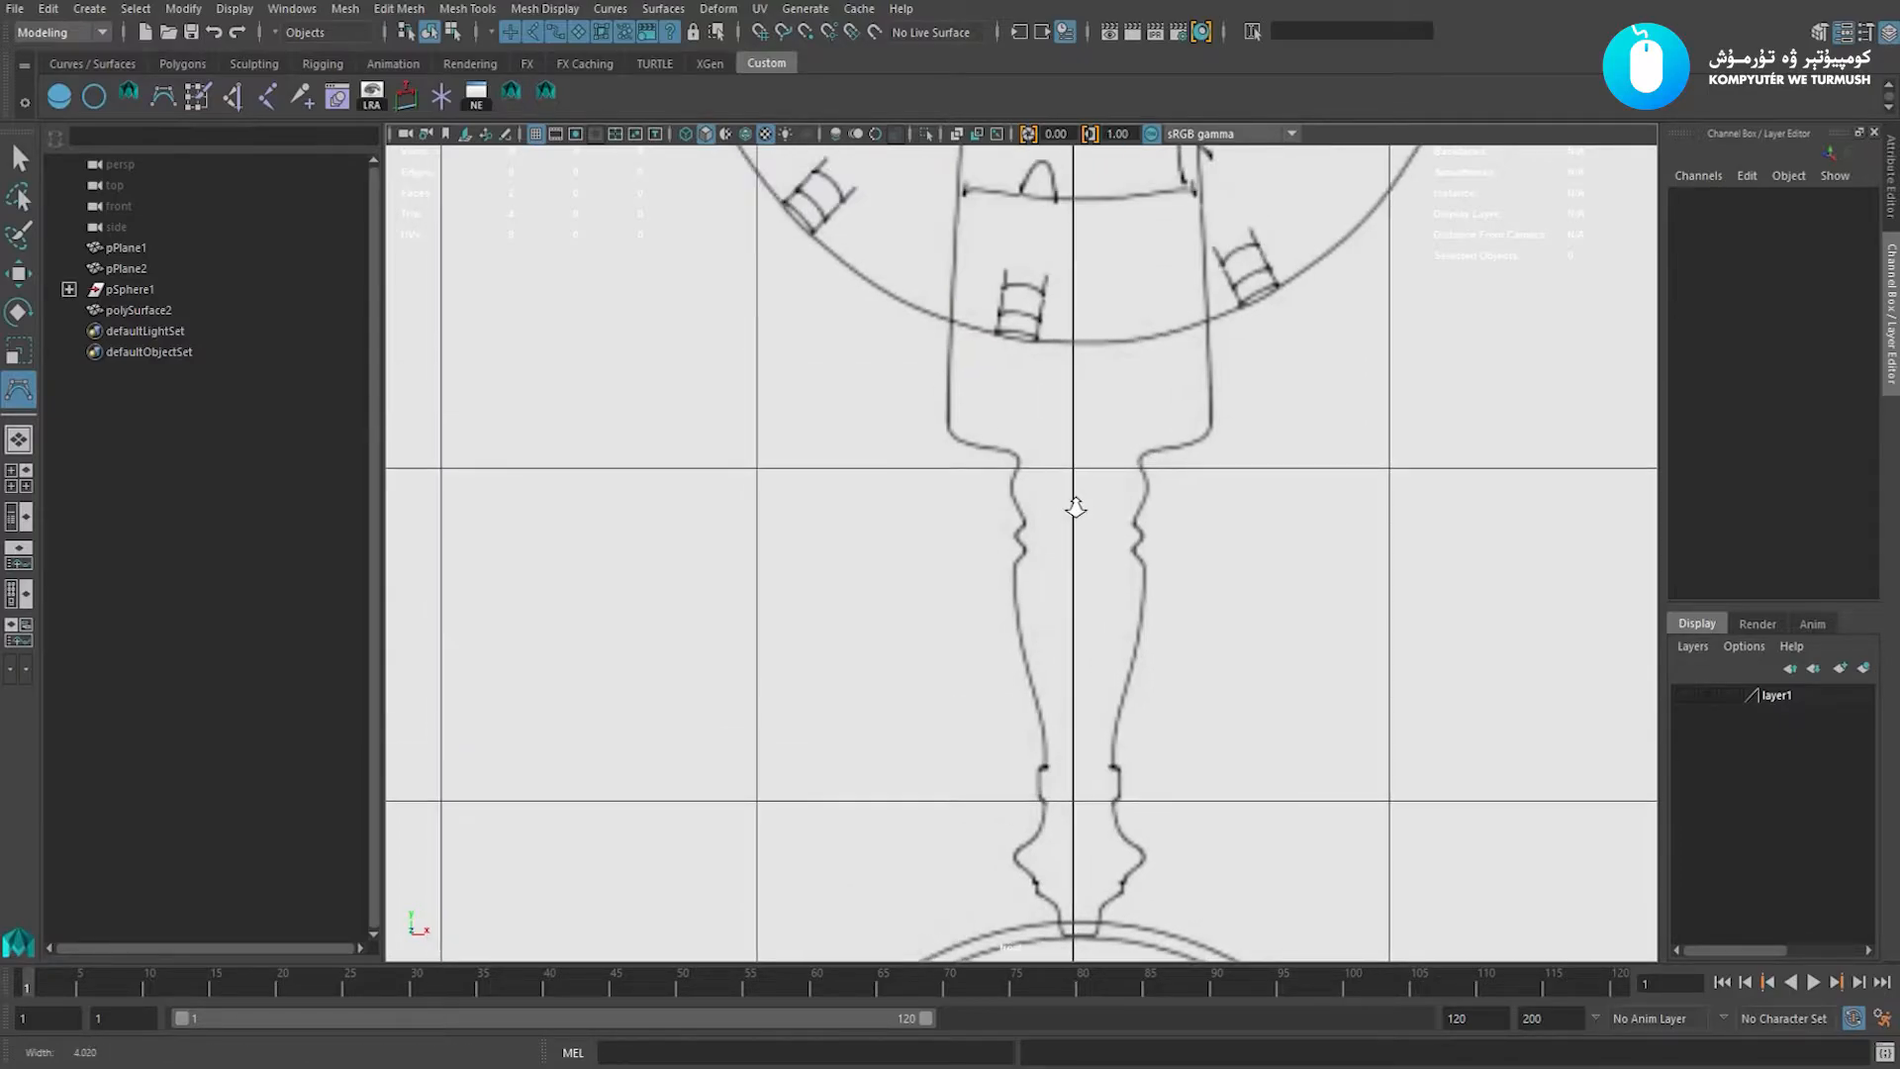
scroll(1075, 503, down, 2)
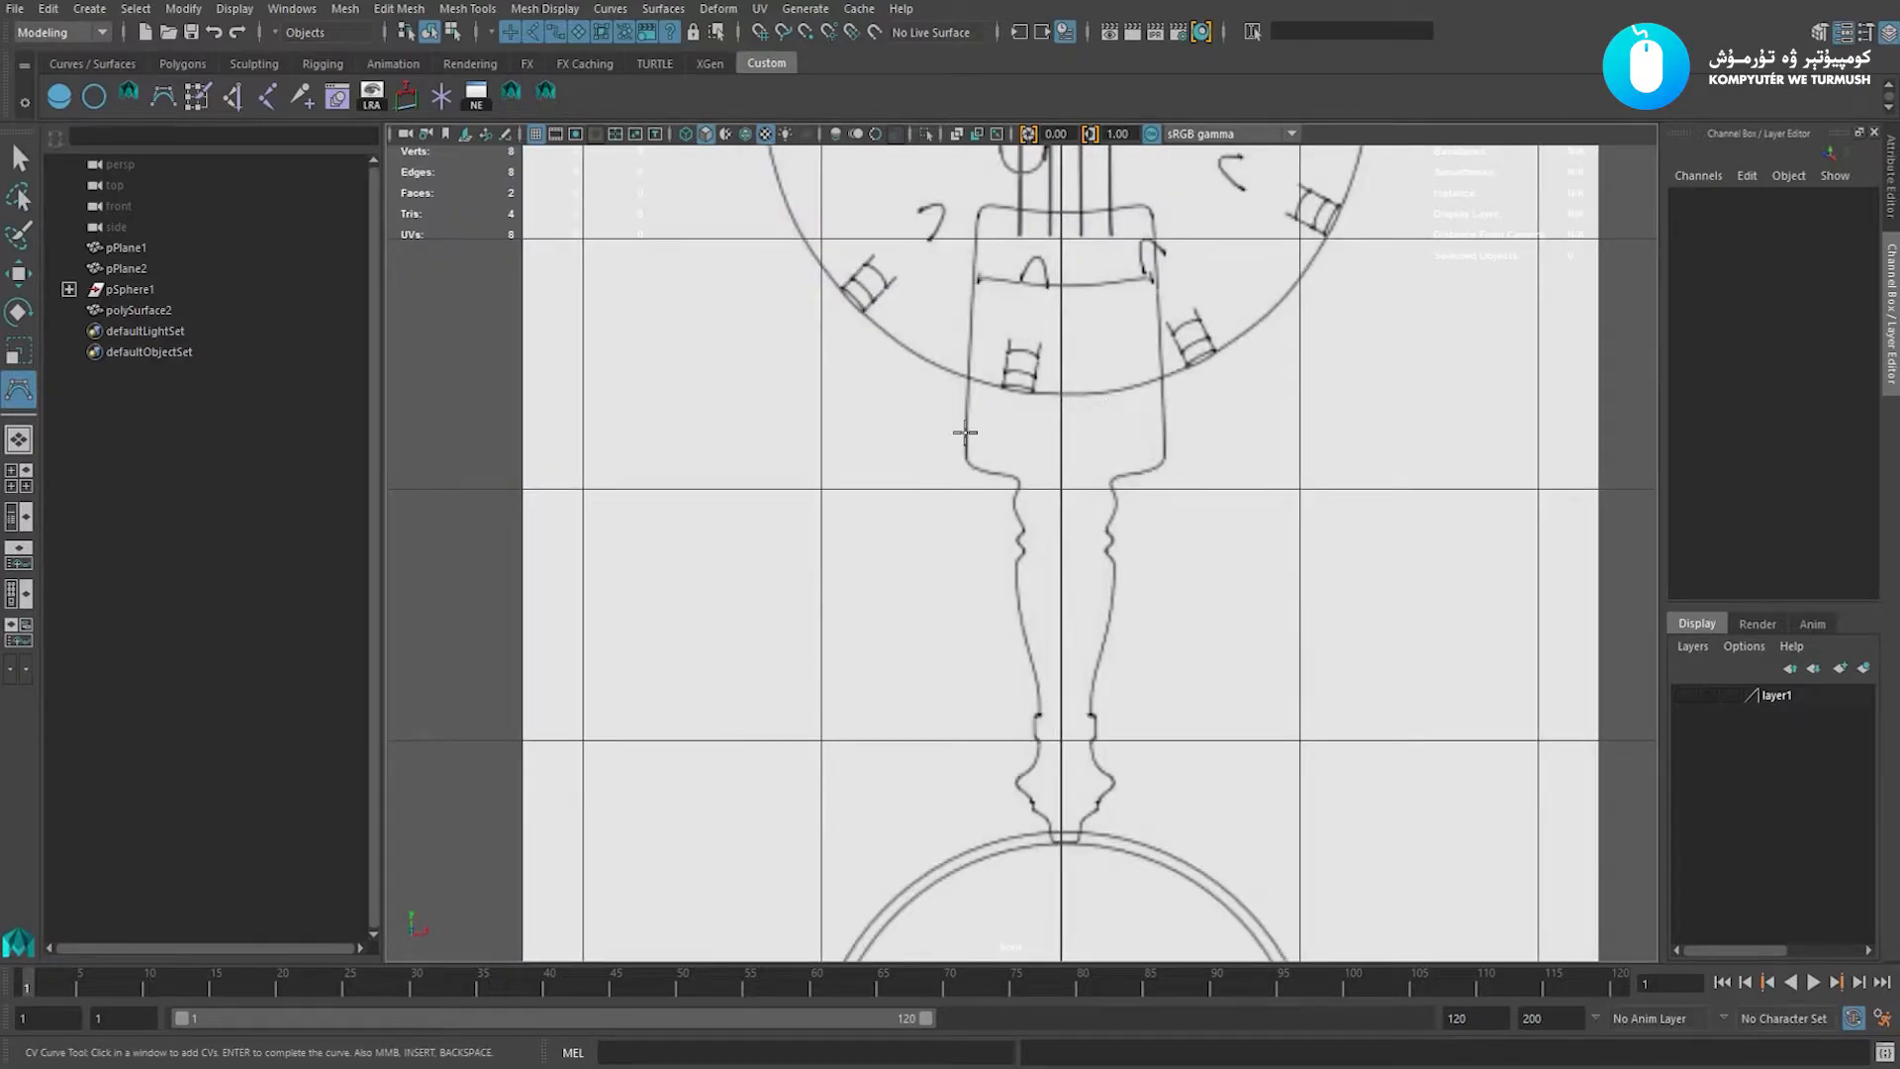
Check the joint between the body and the handle on the side reference drawing.
key(space)
drag(801, 395, 915, 396)
alt+middle_drag(975, 401, 1010, 550)
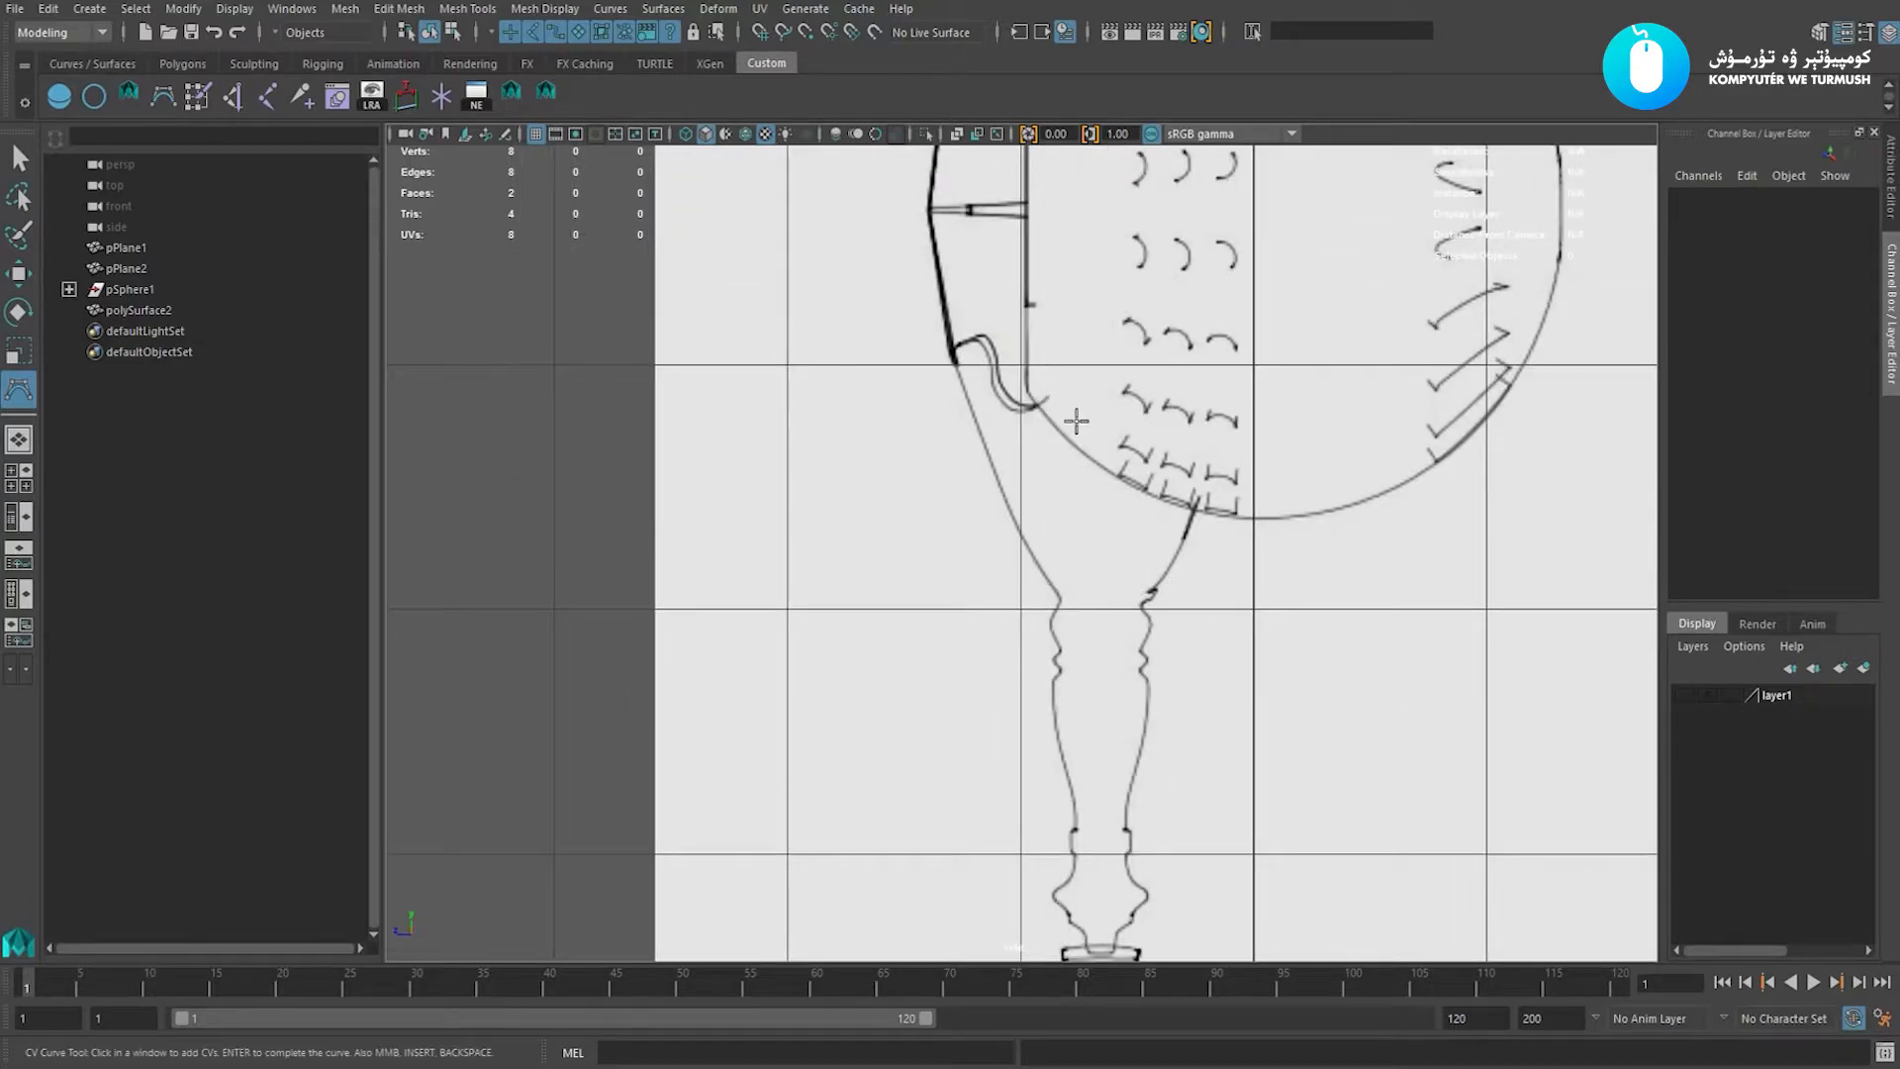
scroll(1138, 495, up, 1)
alt+middle_drag(1158, 527, 1150, 498)
scroll(1129, 497, up, 1)
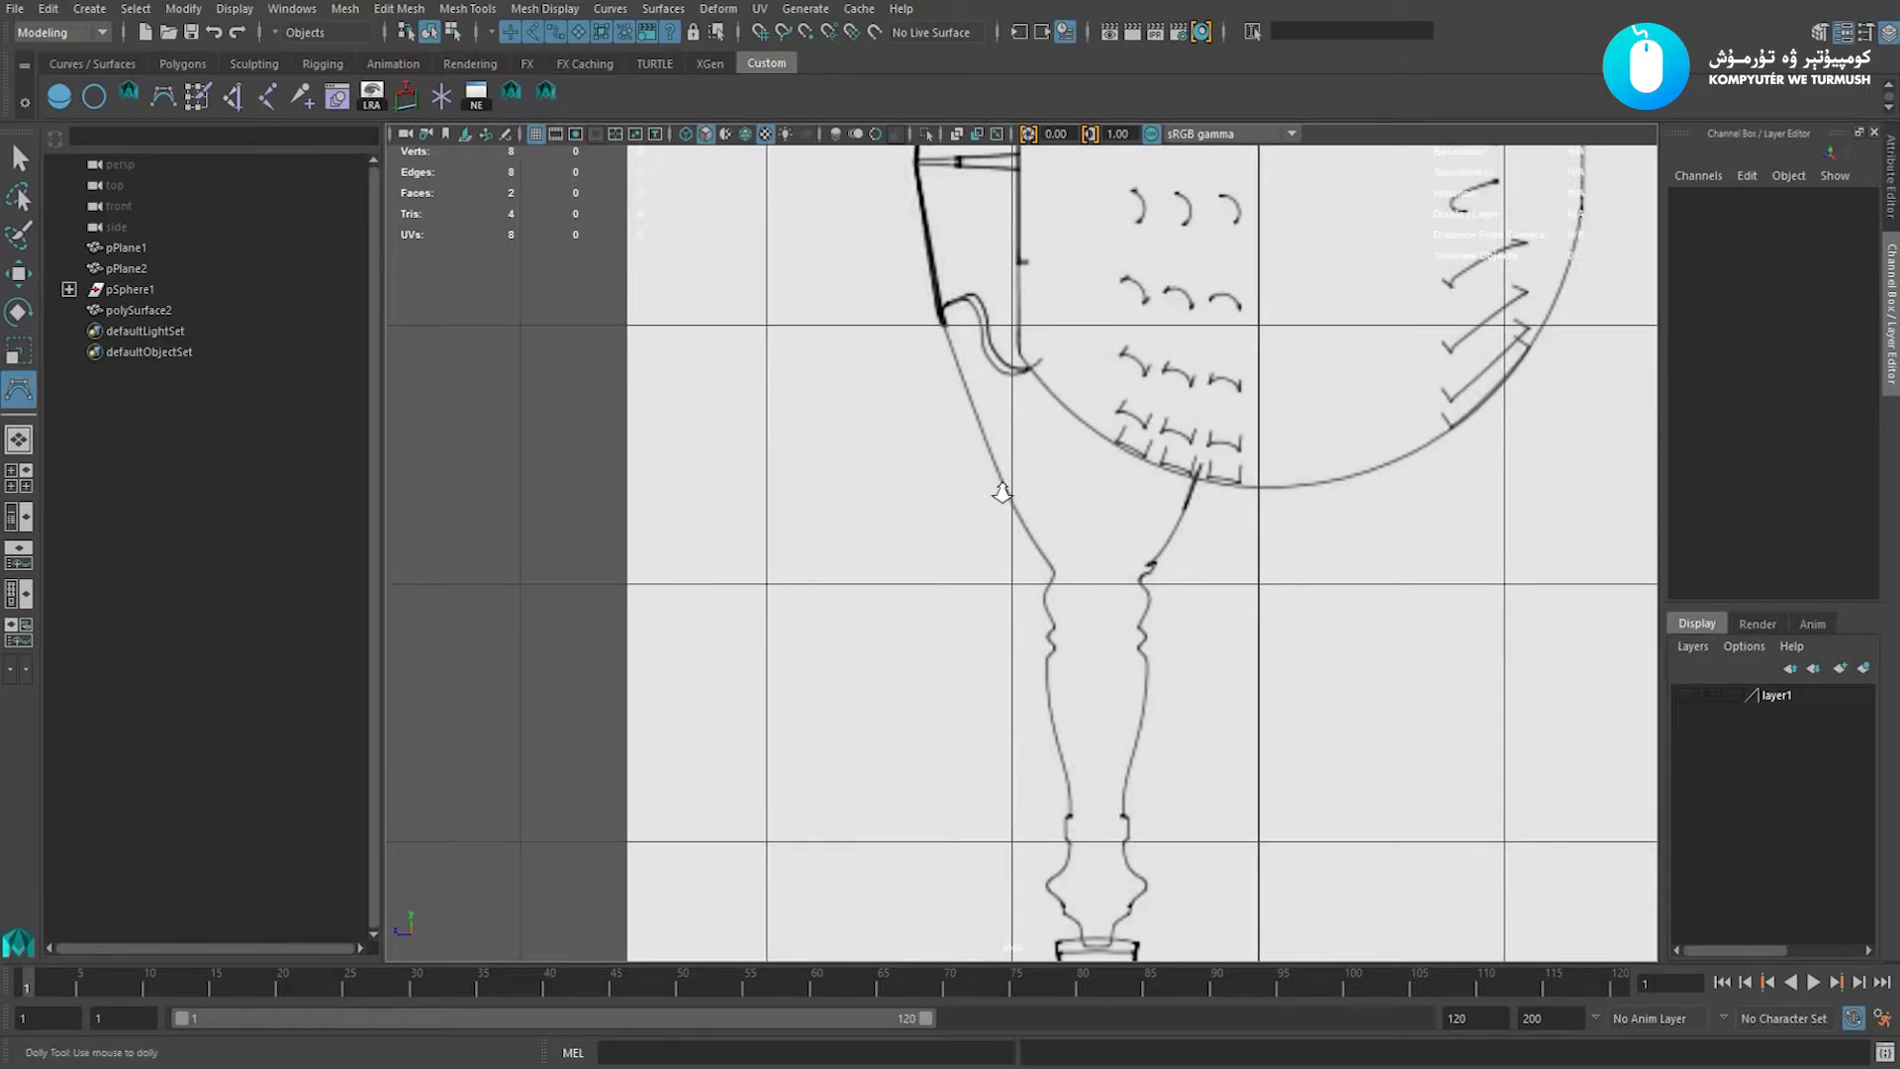
scroll(1001, 488, up, 1)
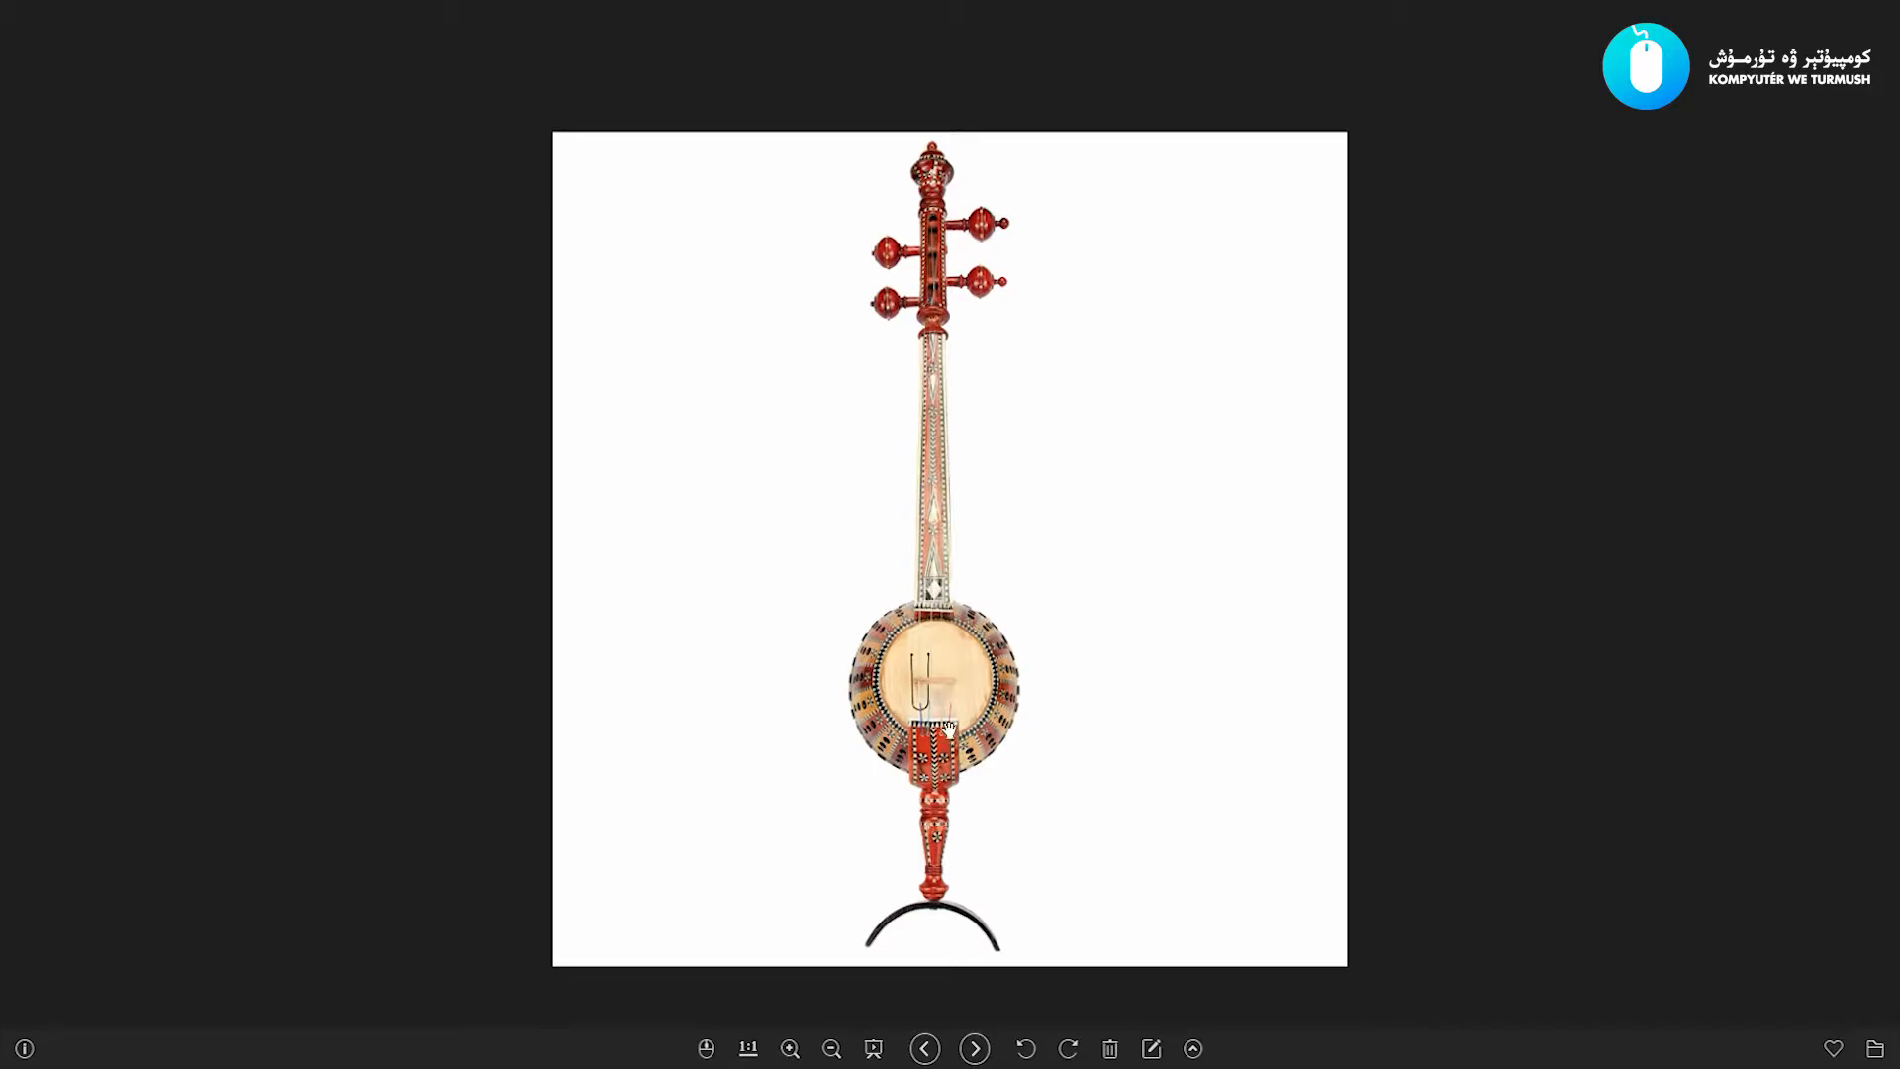
Switch to the image viewer, study the instrument's handle and foot in the reference photos, and close the viewer.
scroll(947, 746, down, 1)
scroll(882, 747, down, 1)
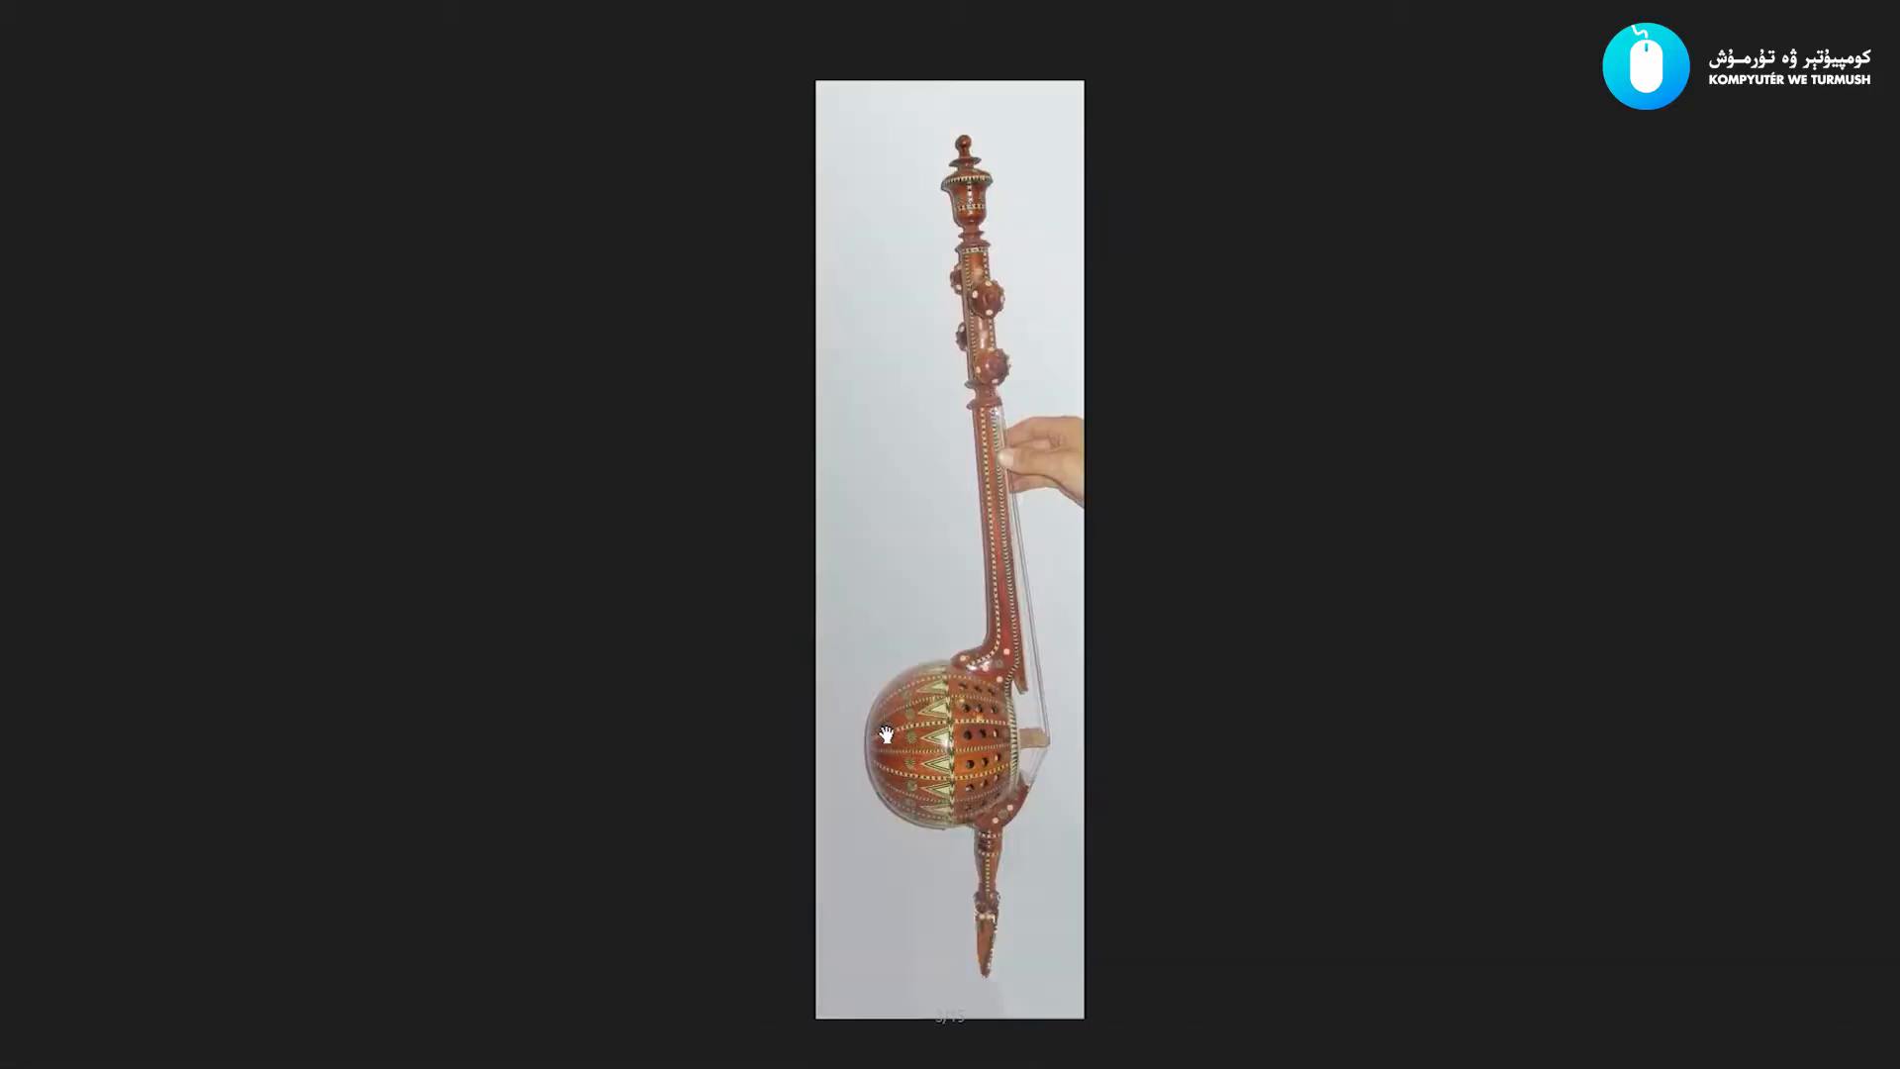
scroll(1010, 804, up, 1)
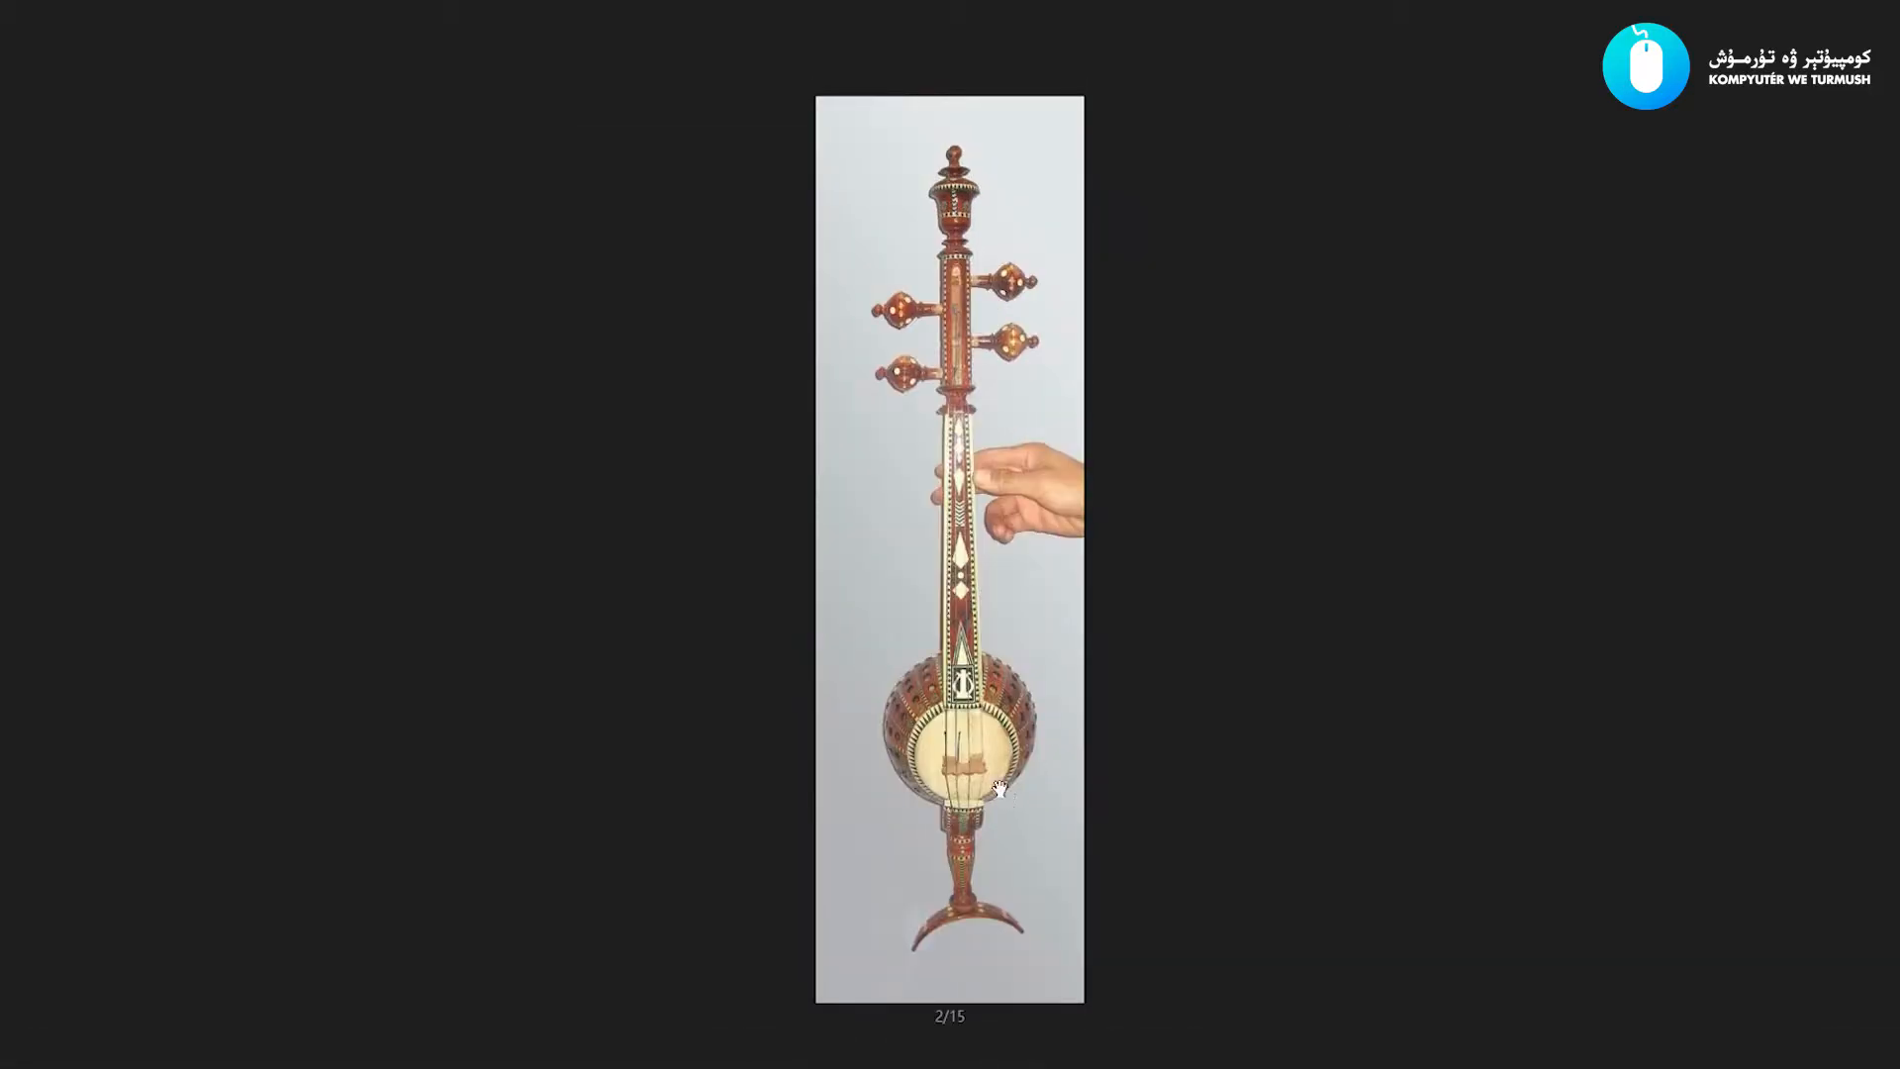
scroll(985, 798, down, 2)
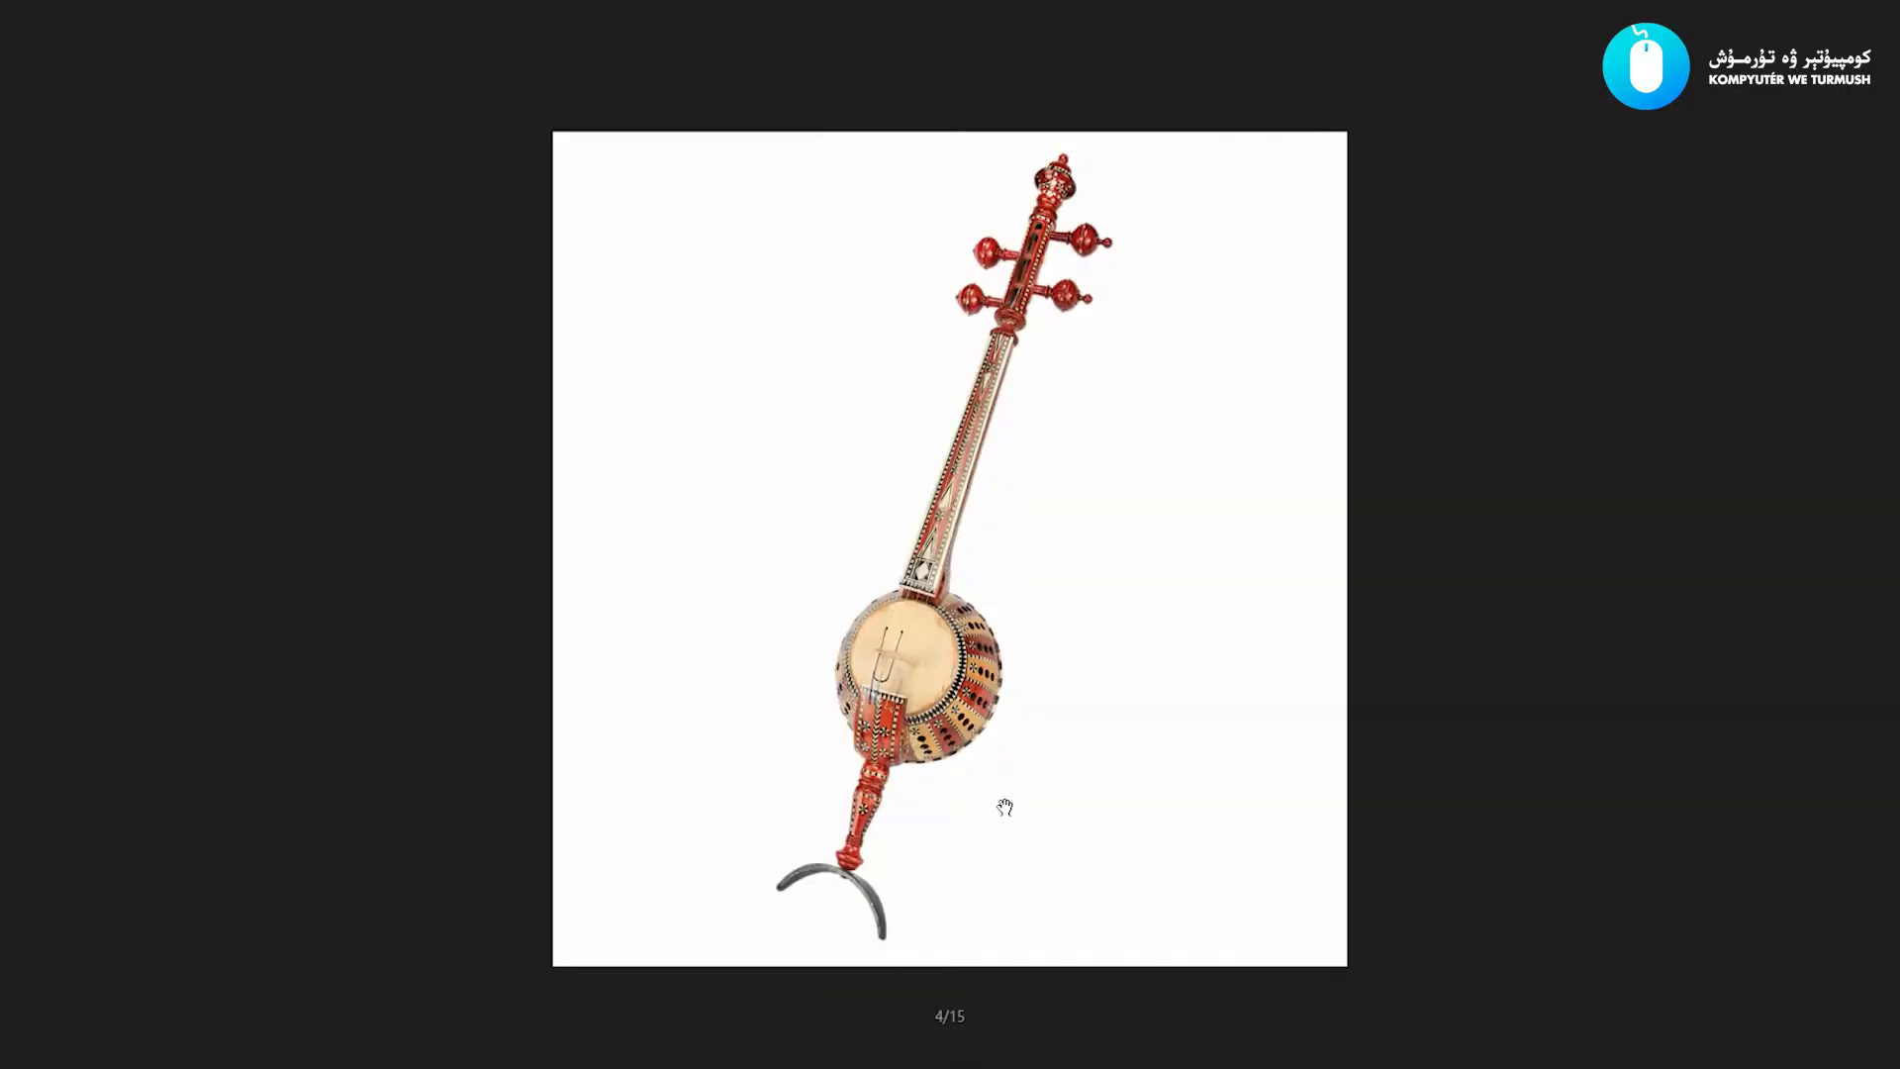
scroll(896, 748, down, 1)
scroll(1018, 681, down, 1)
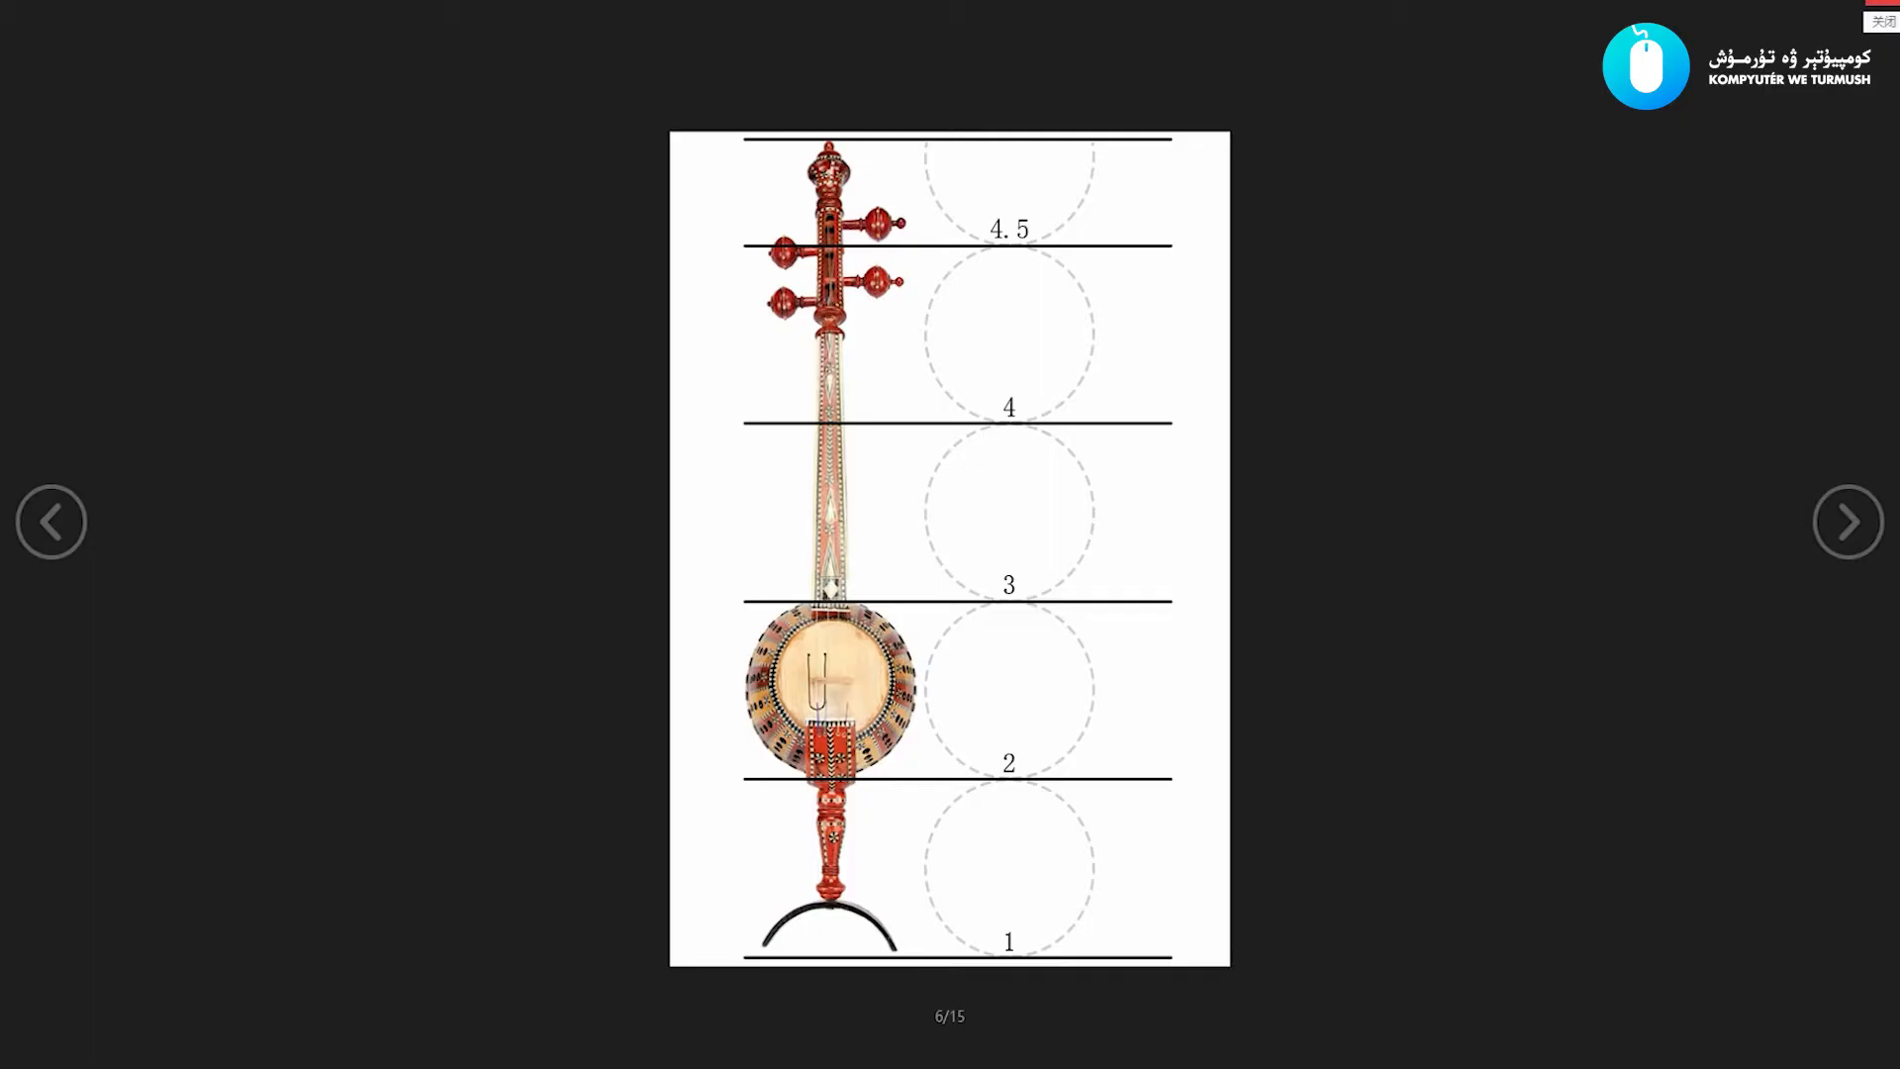
click(1874, 15)
Start a CV curve in the front view at the top of the handle's right outline, tracing the first bulge down to the narrow groove.
scroll(1115, 596, down, 2)
scroll(1256, 530, up, 3)
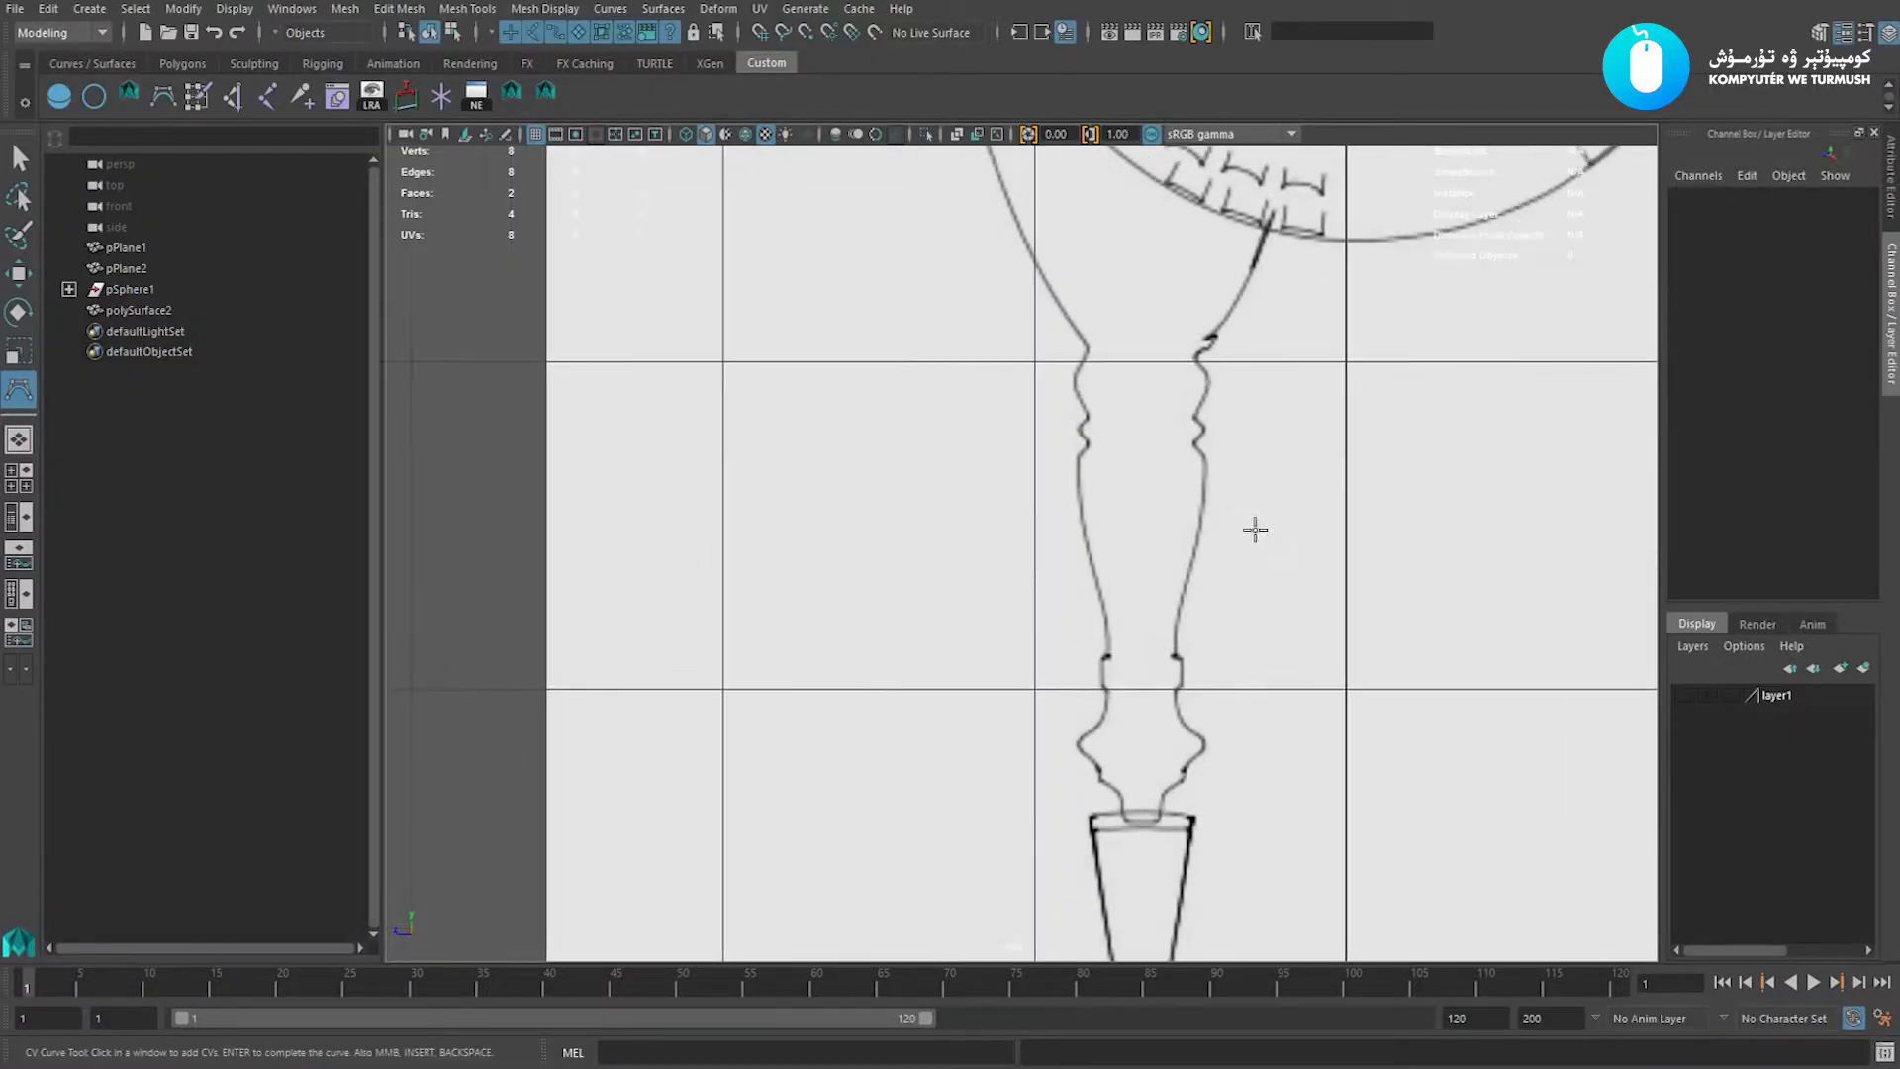
scroll(1072, 425, up, 2)
key(space)
drag(1072, 426, 1076, 470)
alt+middle_drag(1075, 468, 1055, 464)
scroll(1171, 645, up, 4)
alt+middle_drag(1166, 491, 1162, 505)
scroll(1132, 470, up, 2)
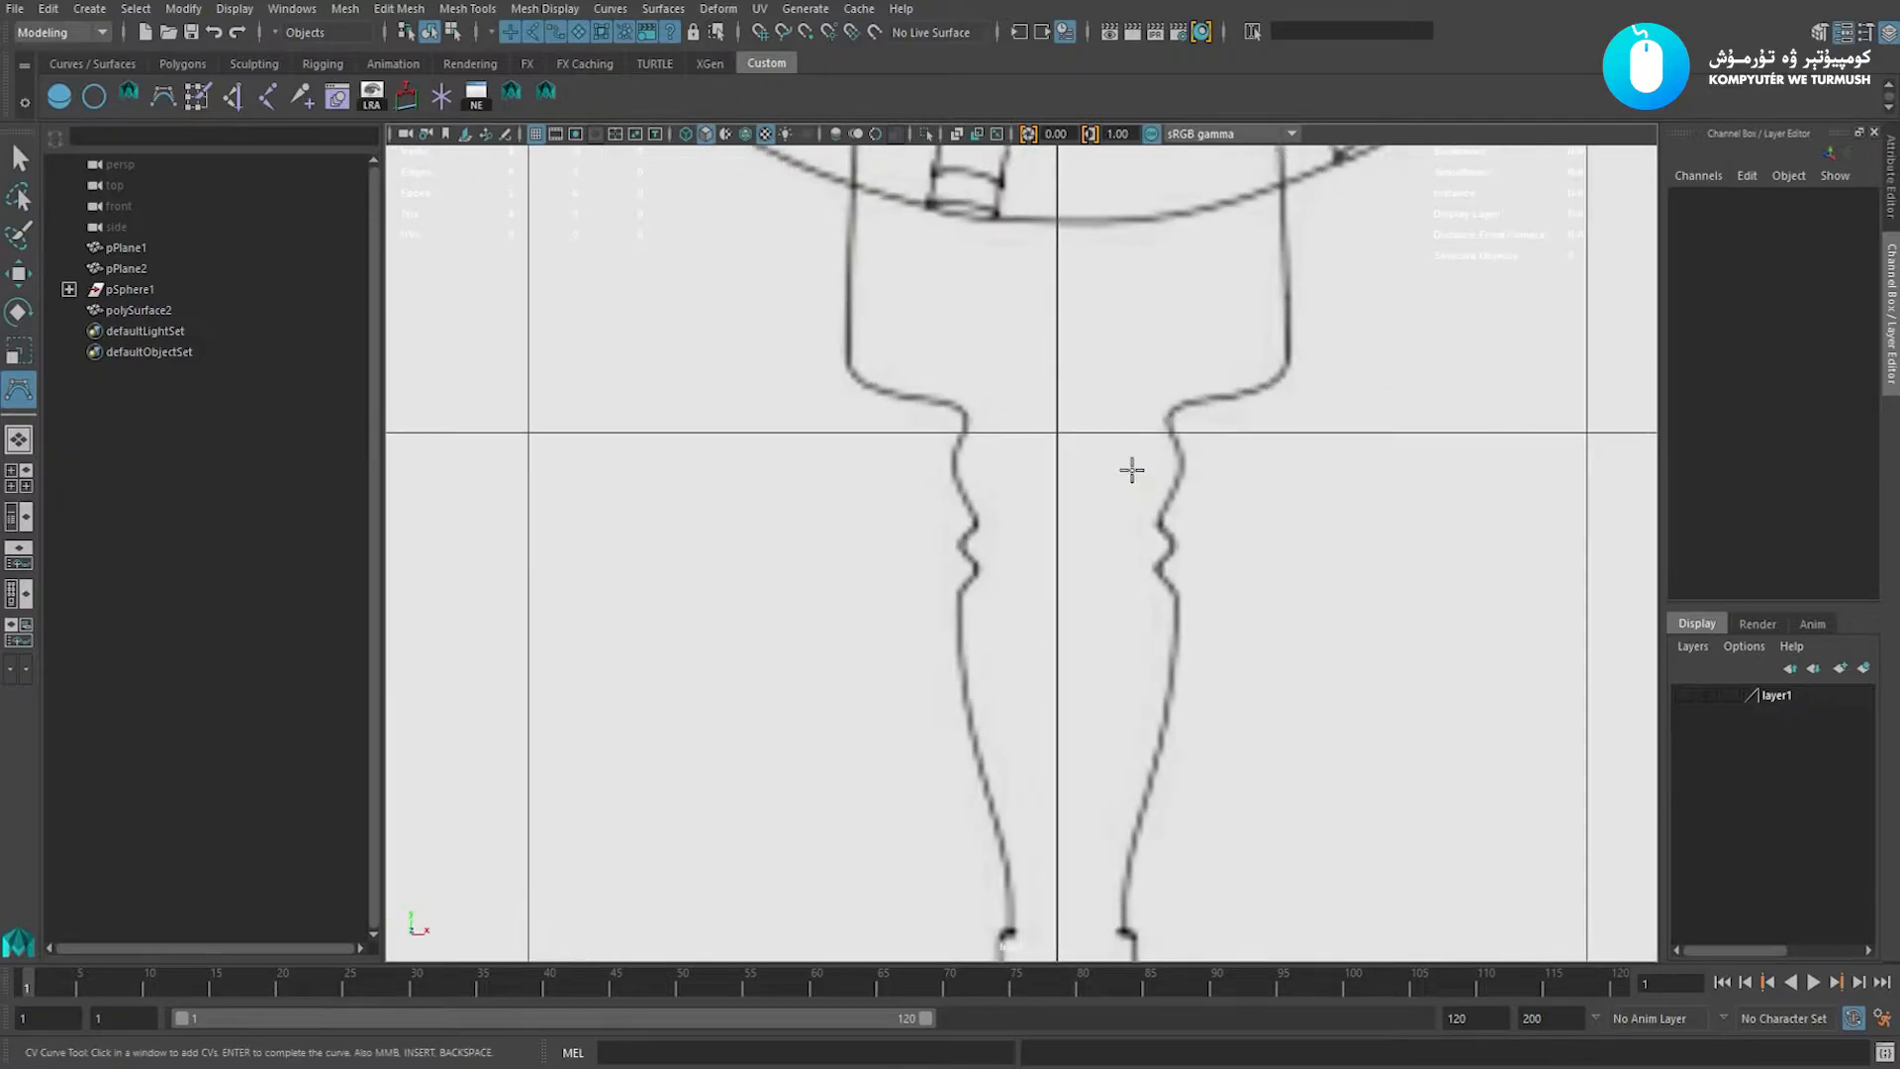
click(1165, 417)
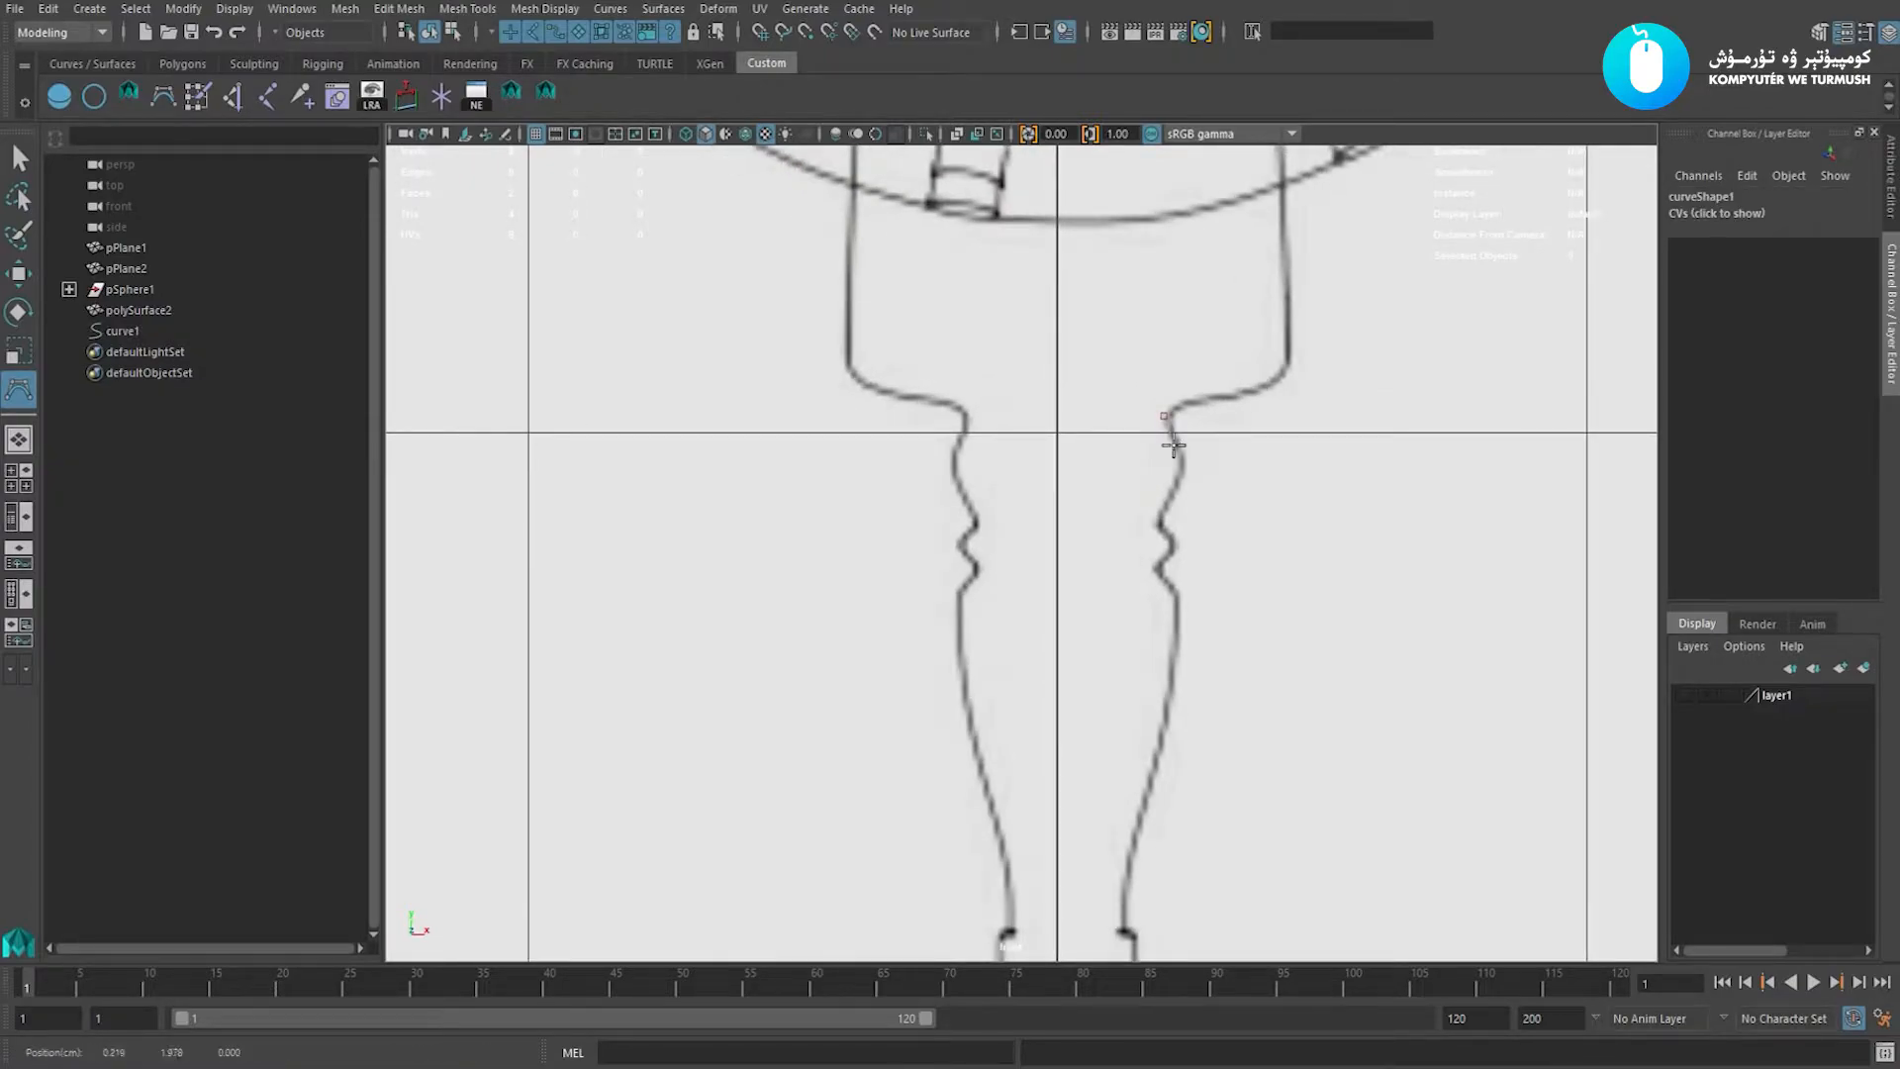
click(1192, 460)
click(1158, 516)
scroll(1157, 517, up, 6)
click(1189, 468)
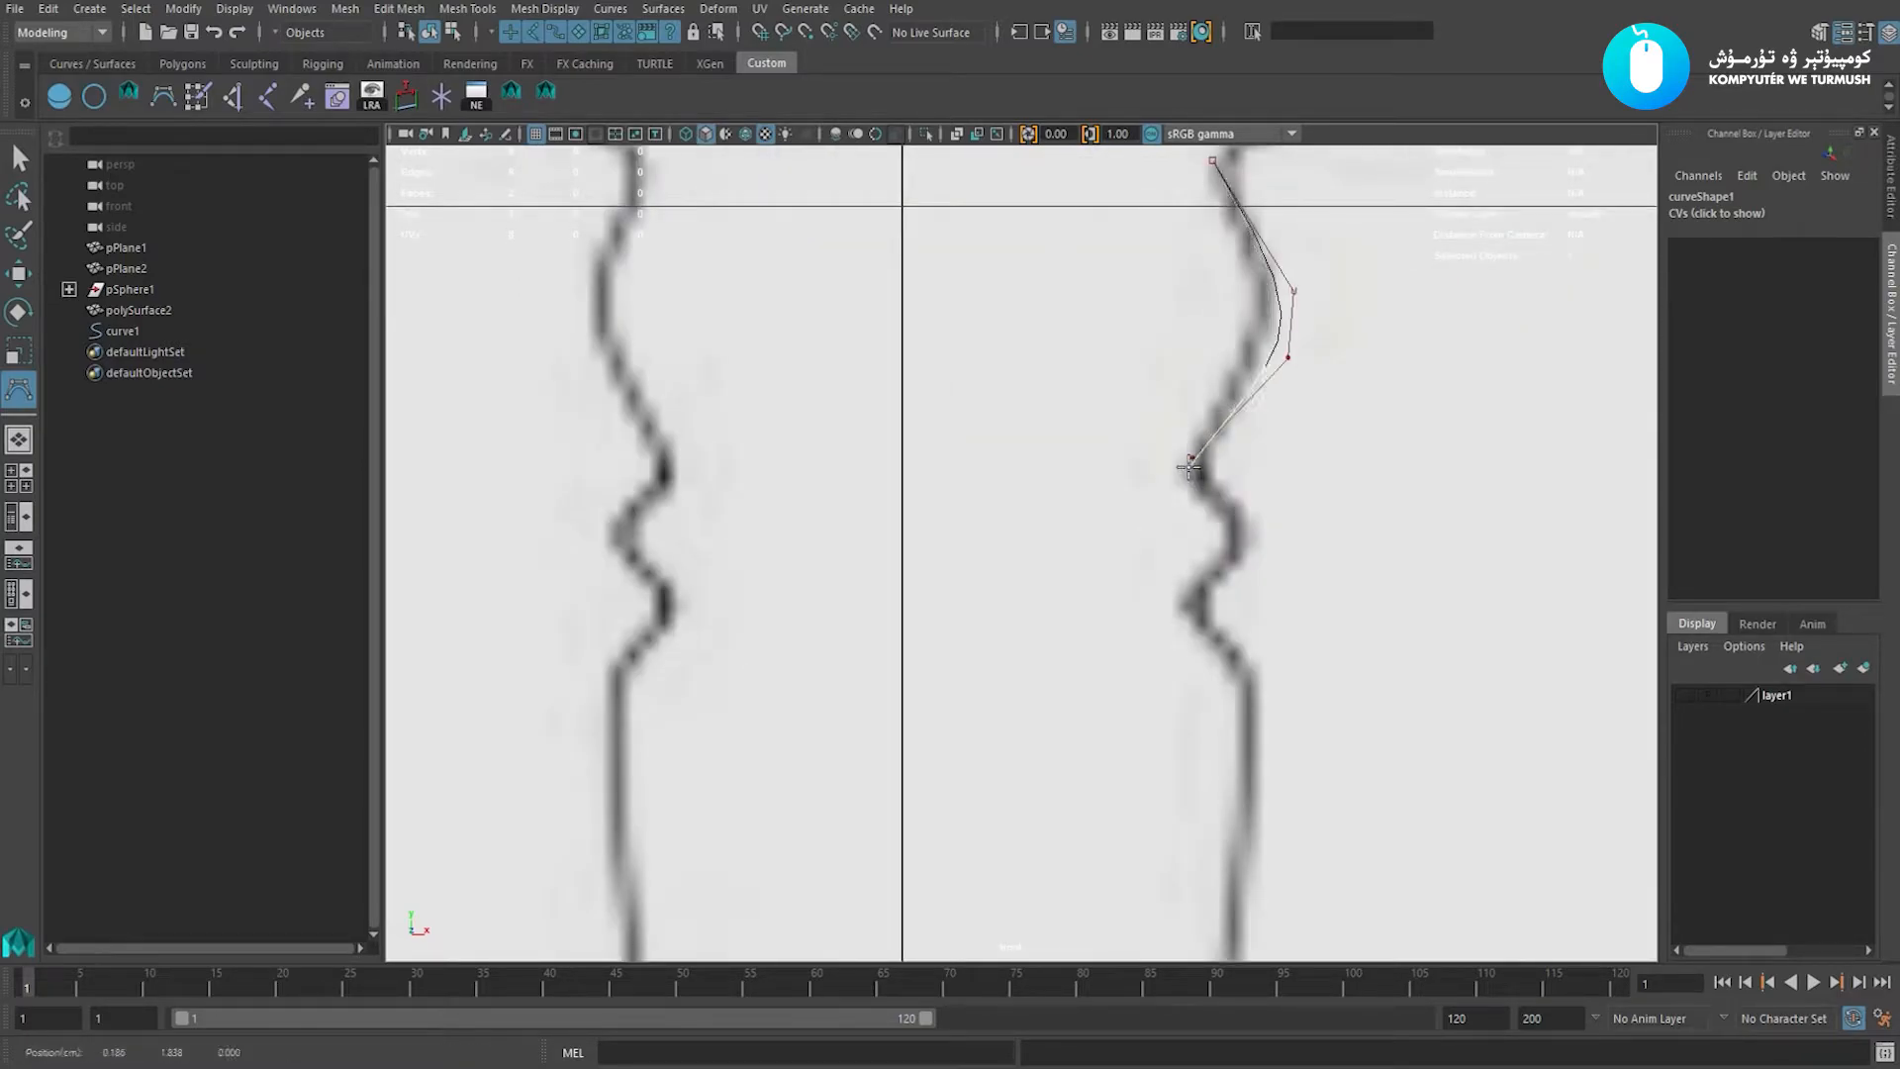
Continue the CV curve around the small bead and second groove to the top of the handle's long tapered section.
click(1199, 495)
click(1249, 511)
click(1251, 543)
click(1233, 555)
click(1180, 596)
click(1193, 624)
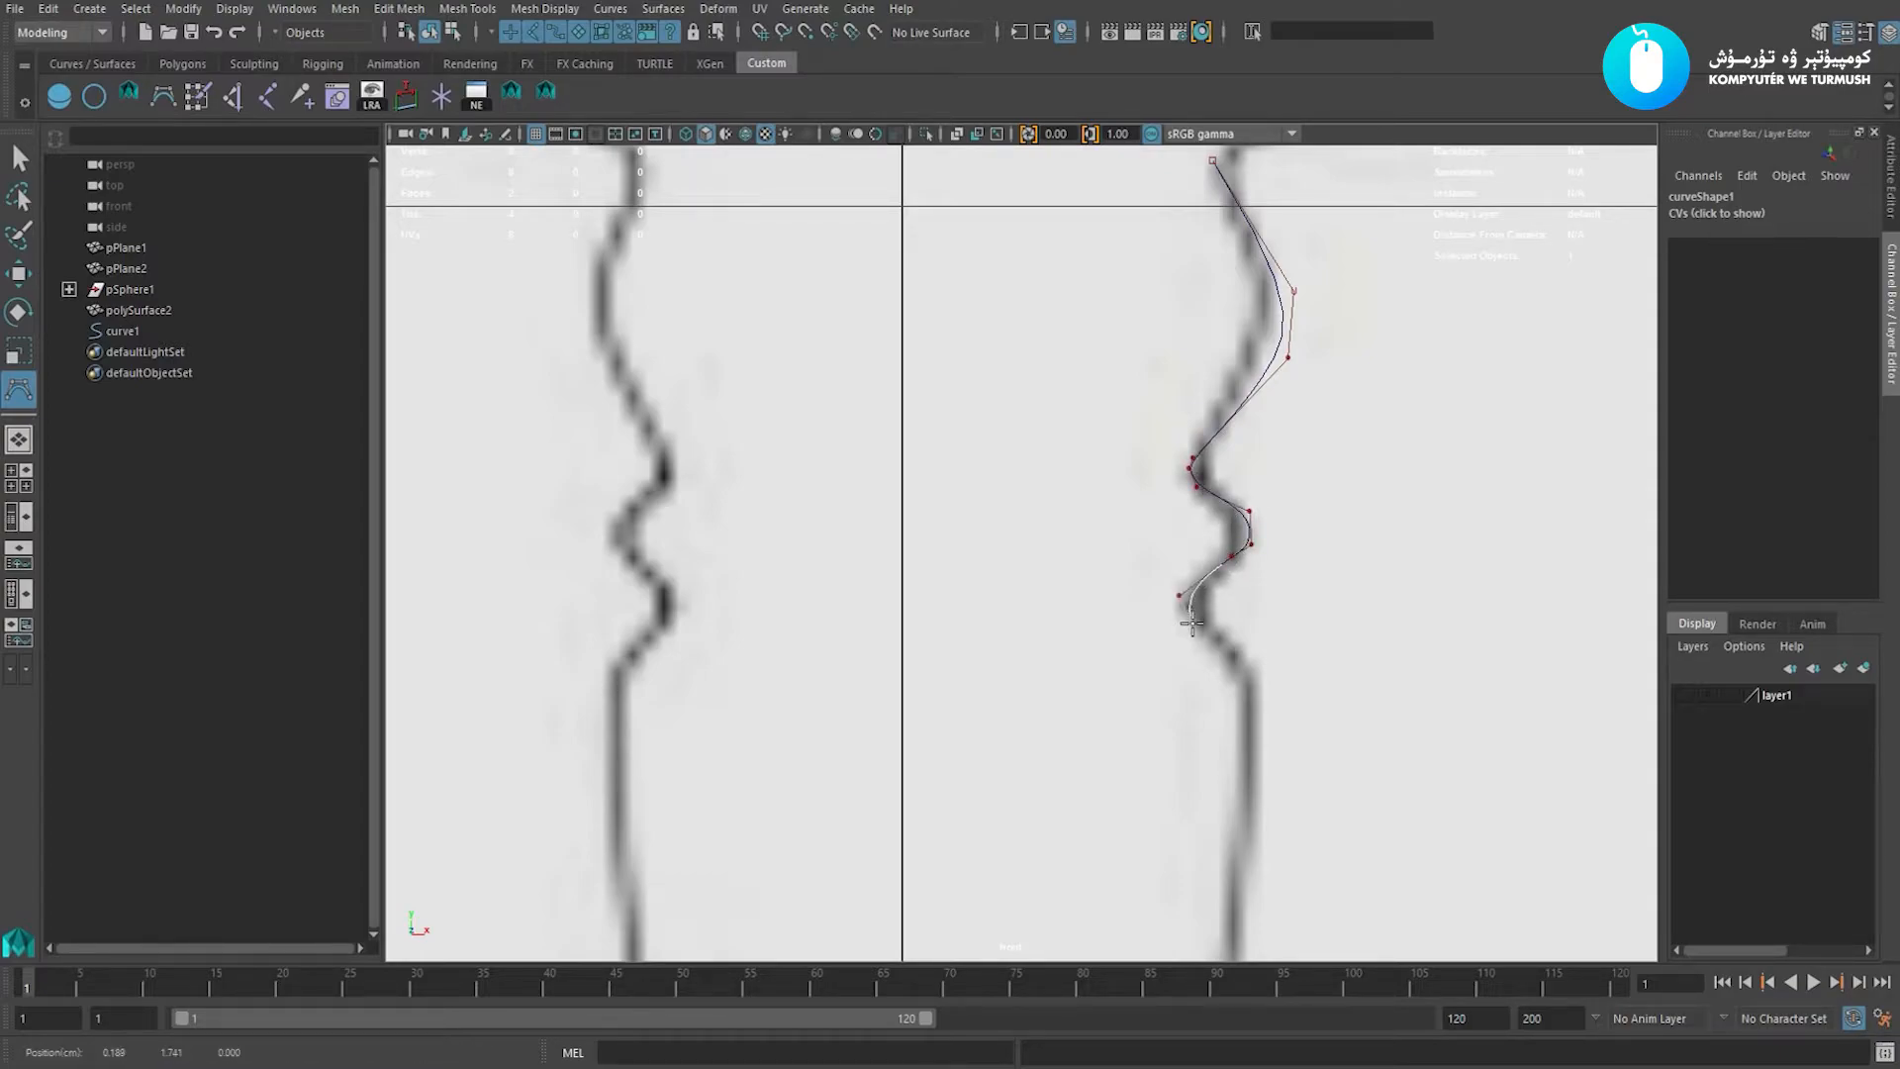
click(1255, 685)
Trace the handle's long tapered section with curve points down to just above the rectangular collar.
scroll(1267, 703, down, 5)
scroll(1180, 643, up, 1)
alt+middle_drag(1104, 716, 1149, 594)
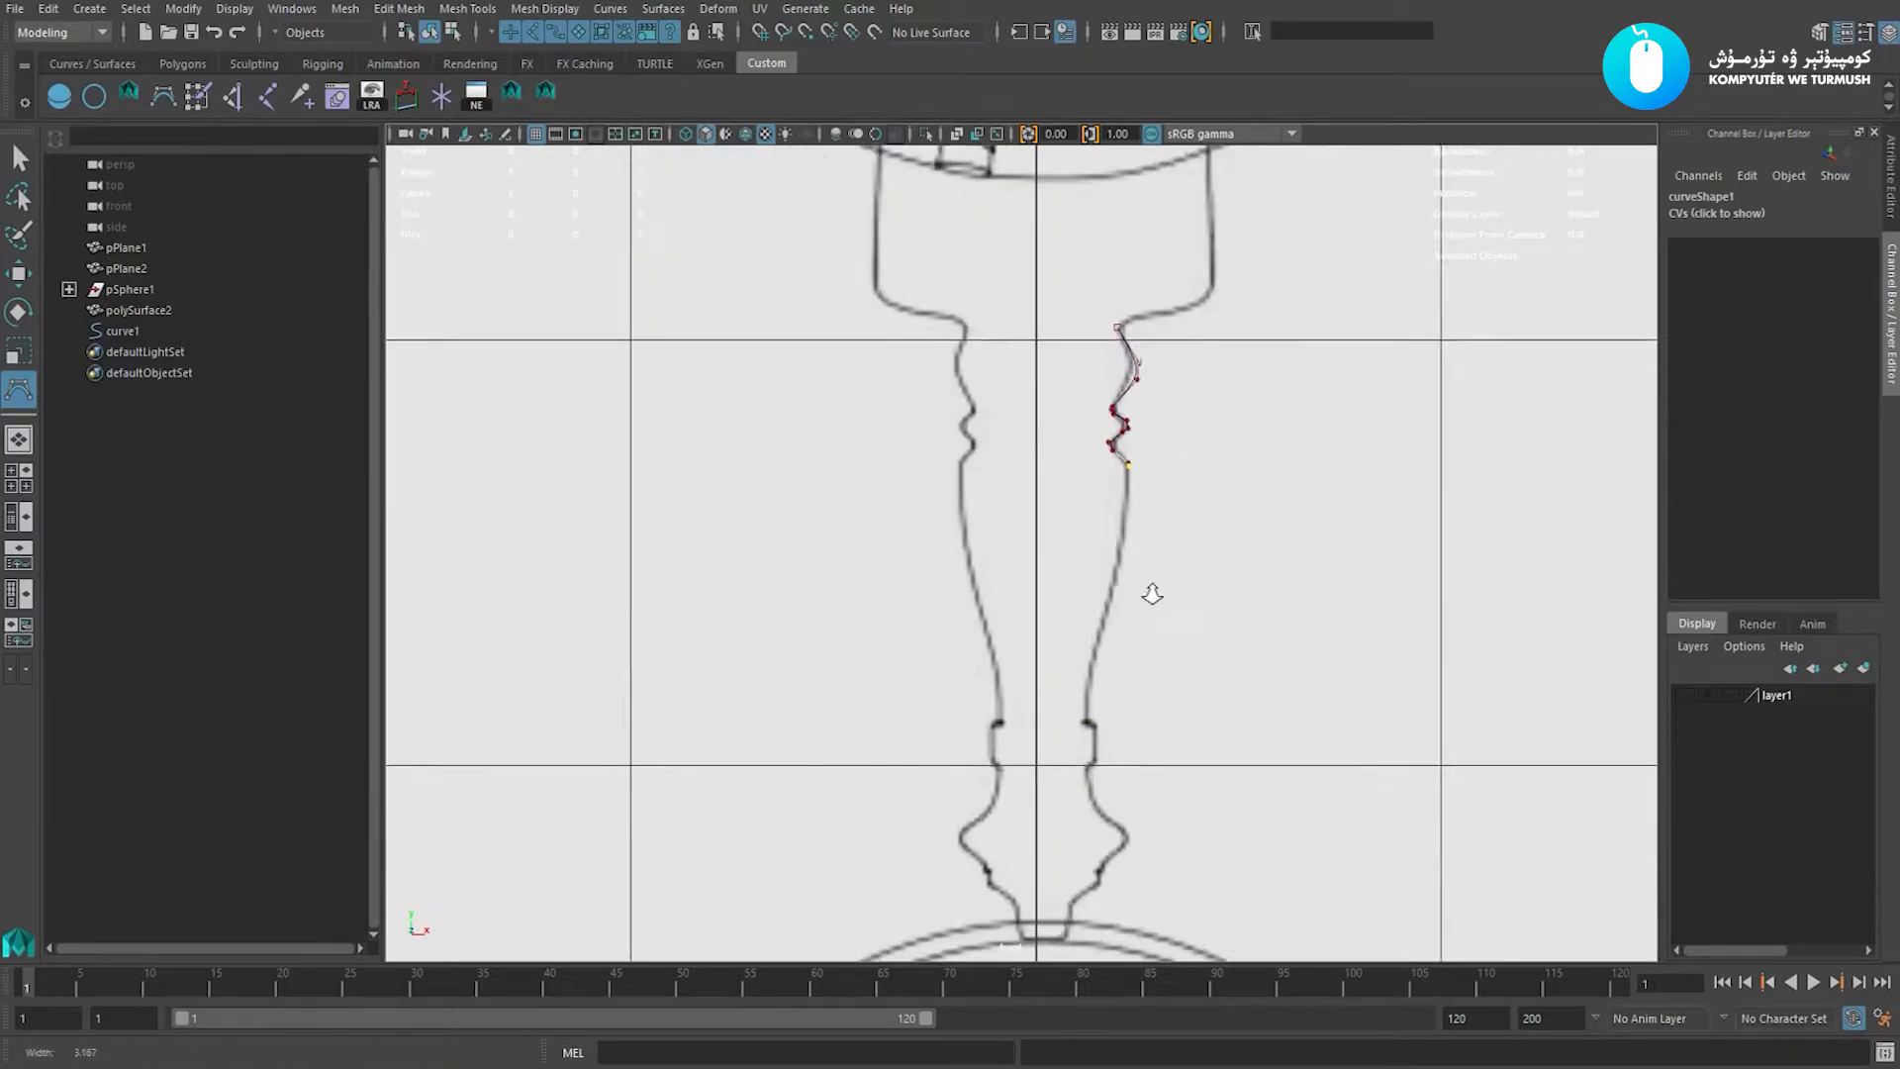
scroll(1349, 636, up, 3)
click(1203, 514)
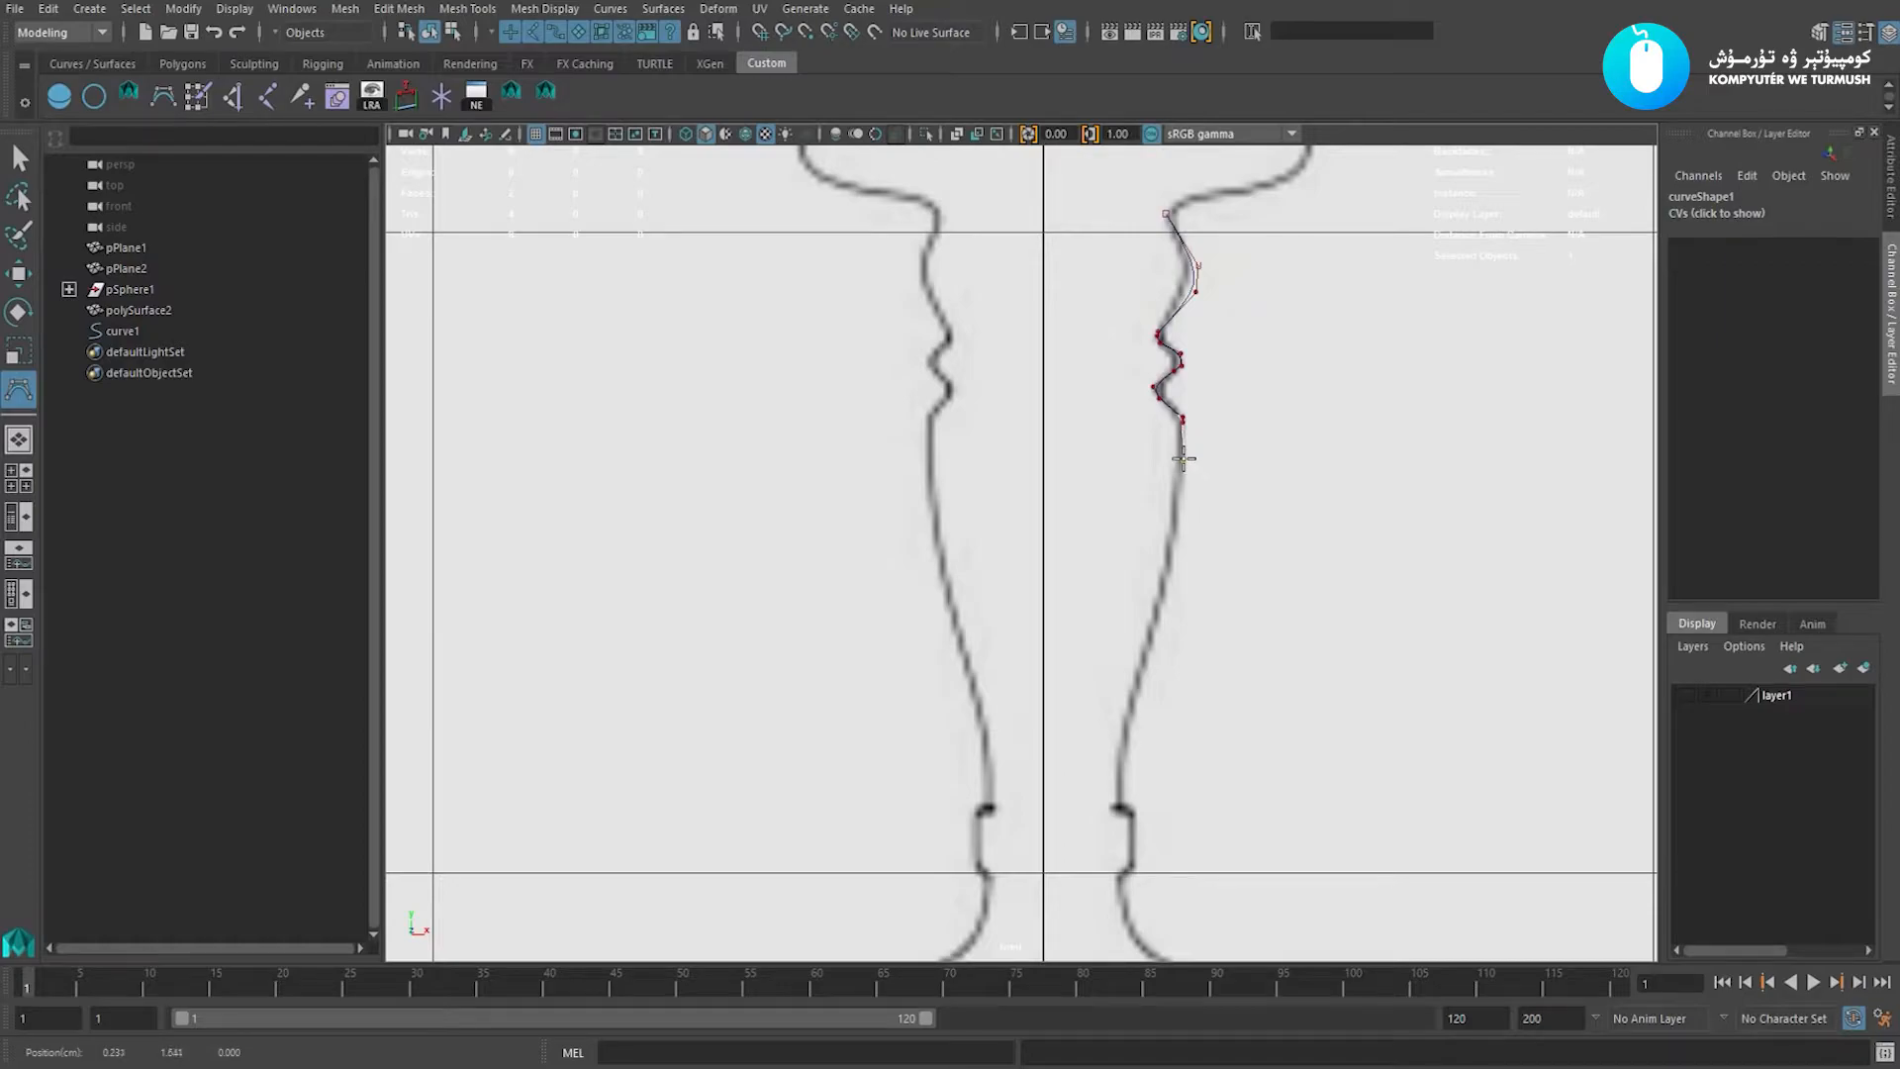
click(1190, 536)
alt+middle_drag(1152, 663, 1188, 526)
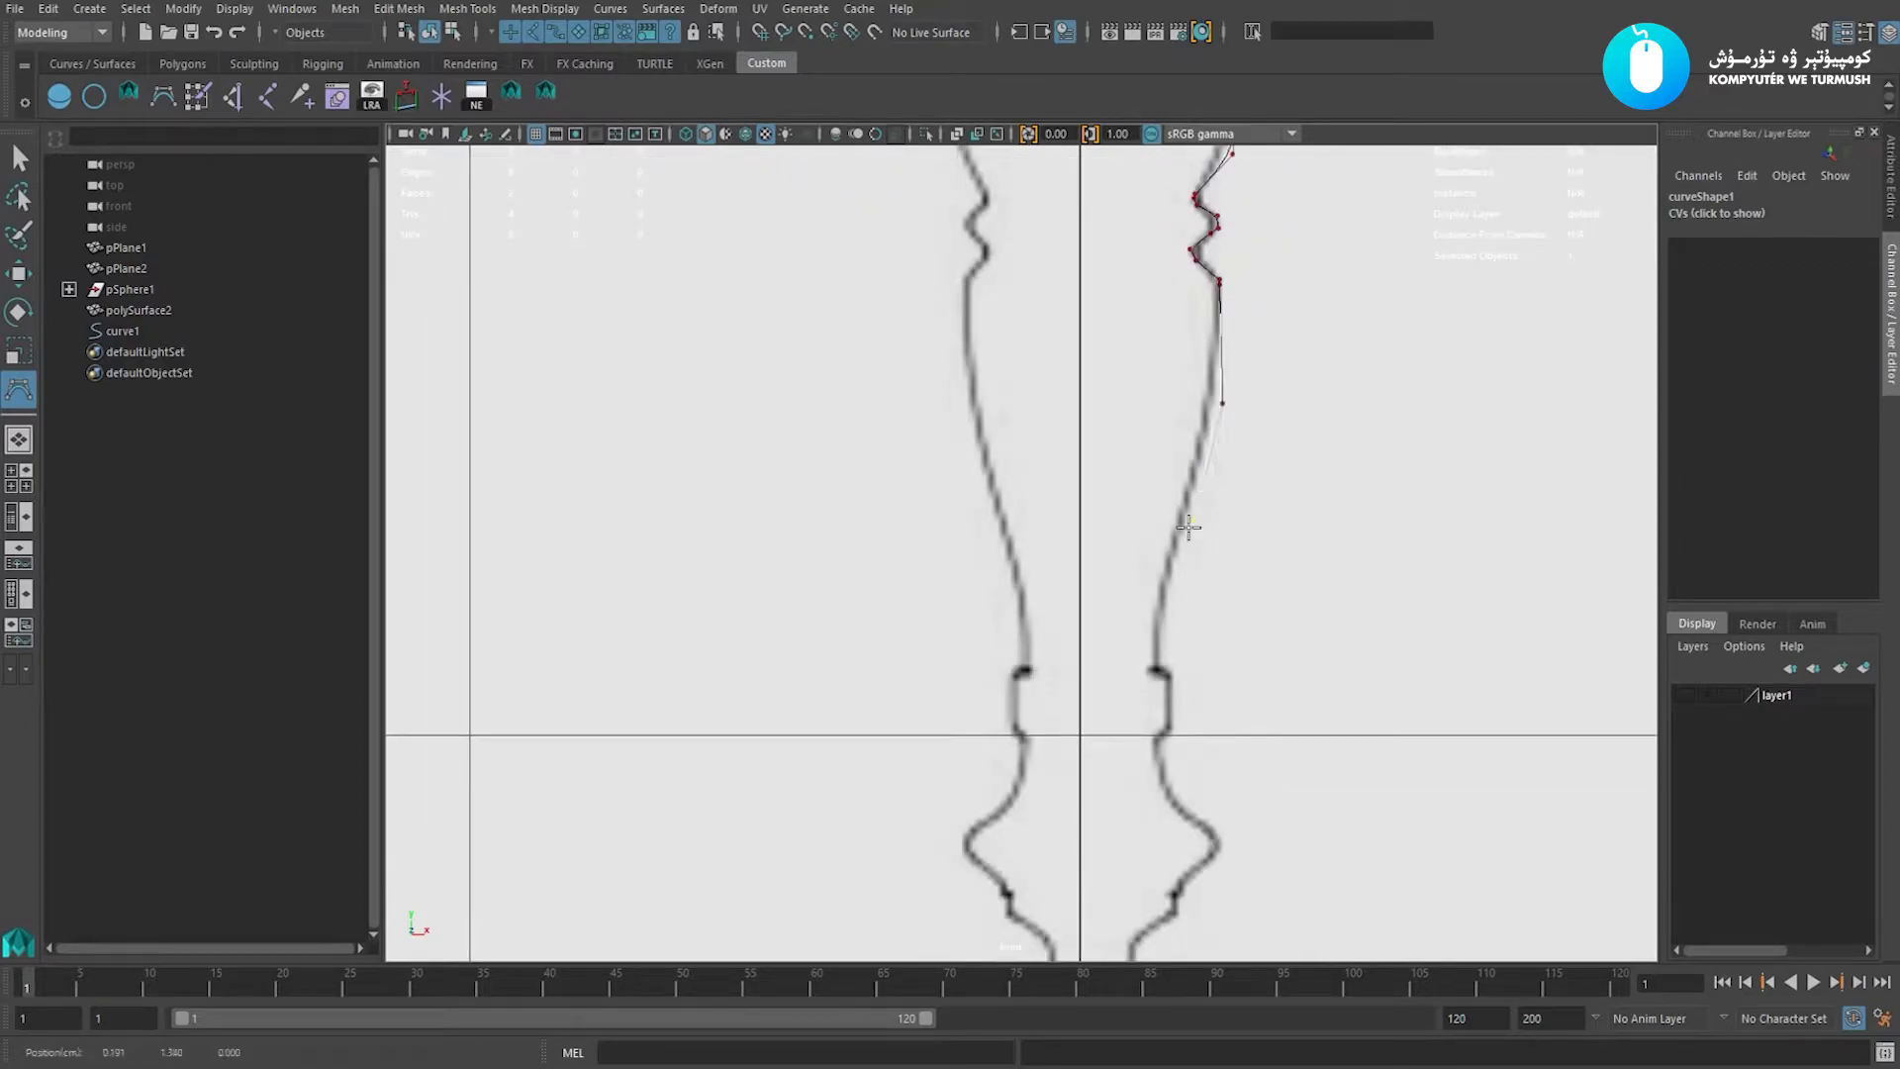
click(1155, 592)
scroll(1137, 449, down, 2)
scroll(1402, 703, up, 4)
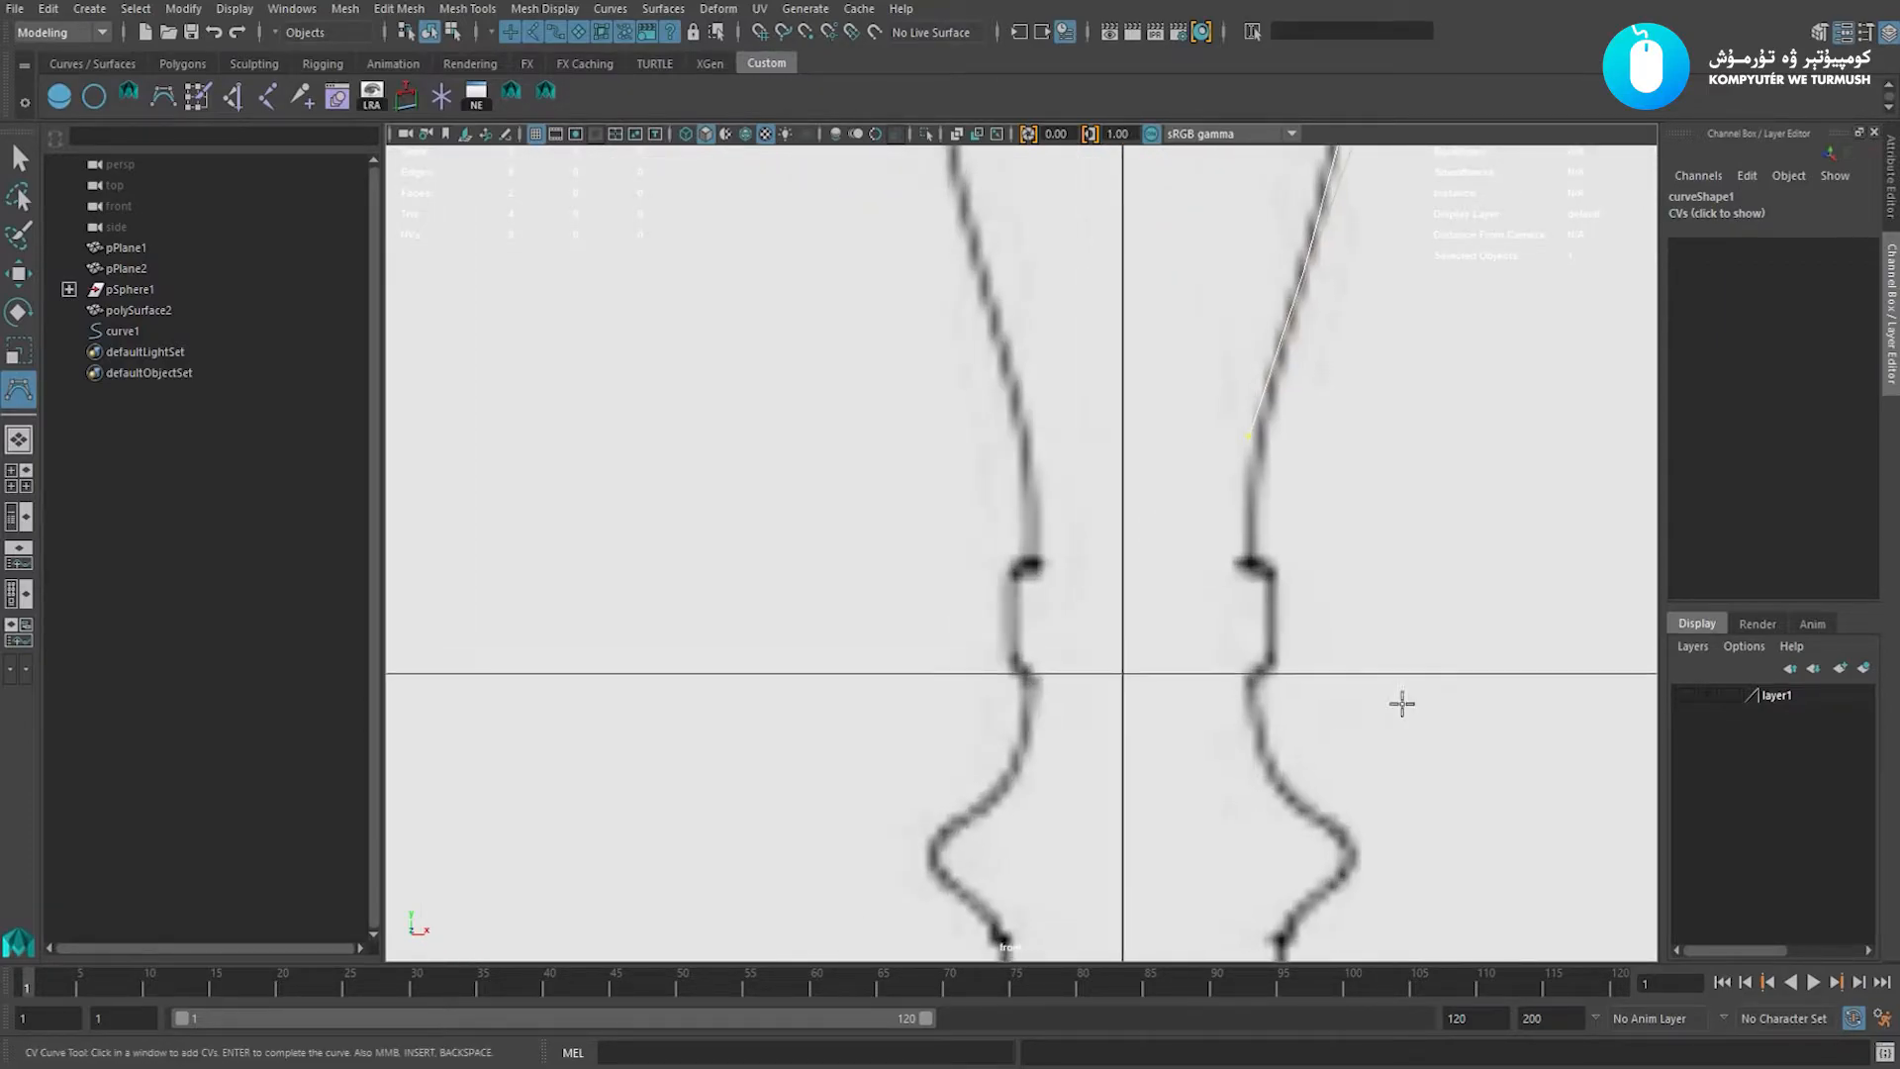
click(1244, 490)
click(1248, 471)
Place curve points down to the collar and along its upper ledge to the outer corner.
scroll(1344, 538, up, 4)
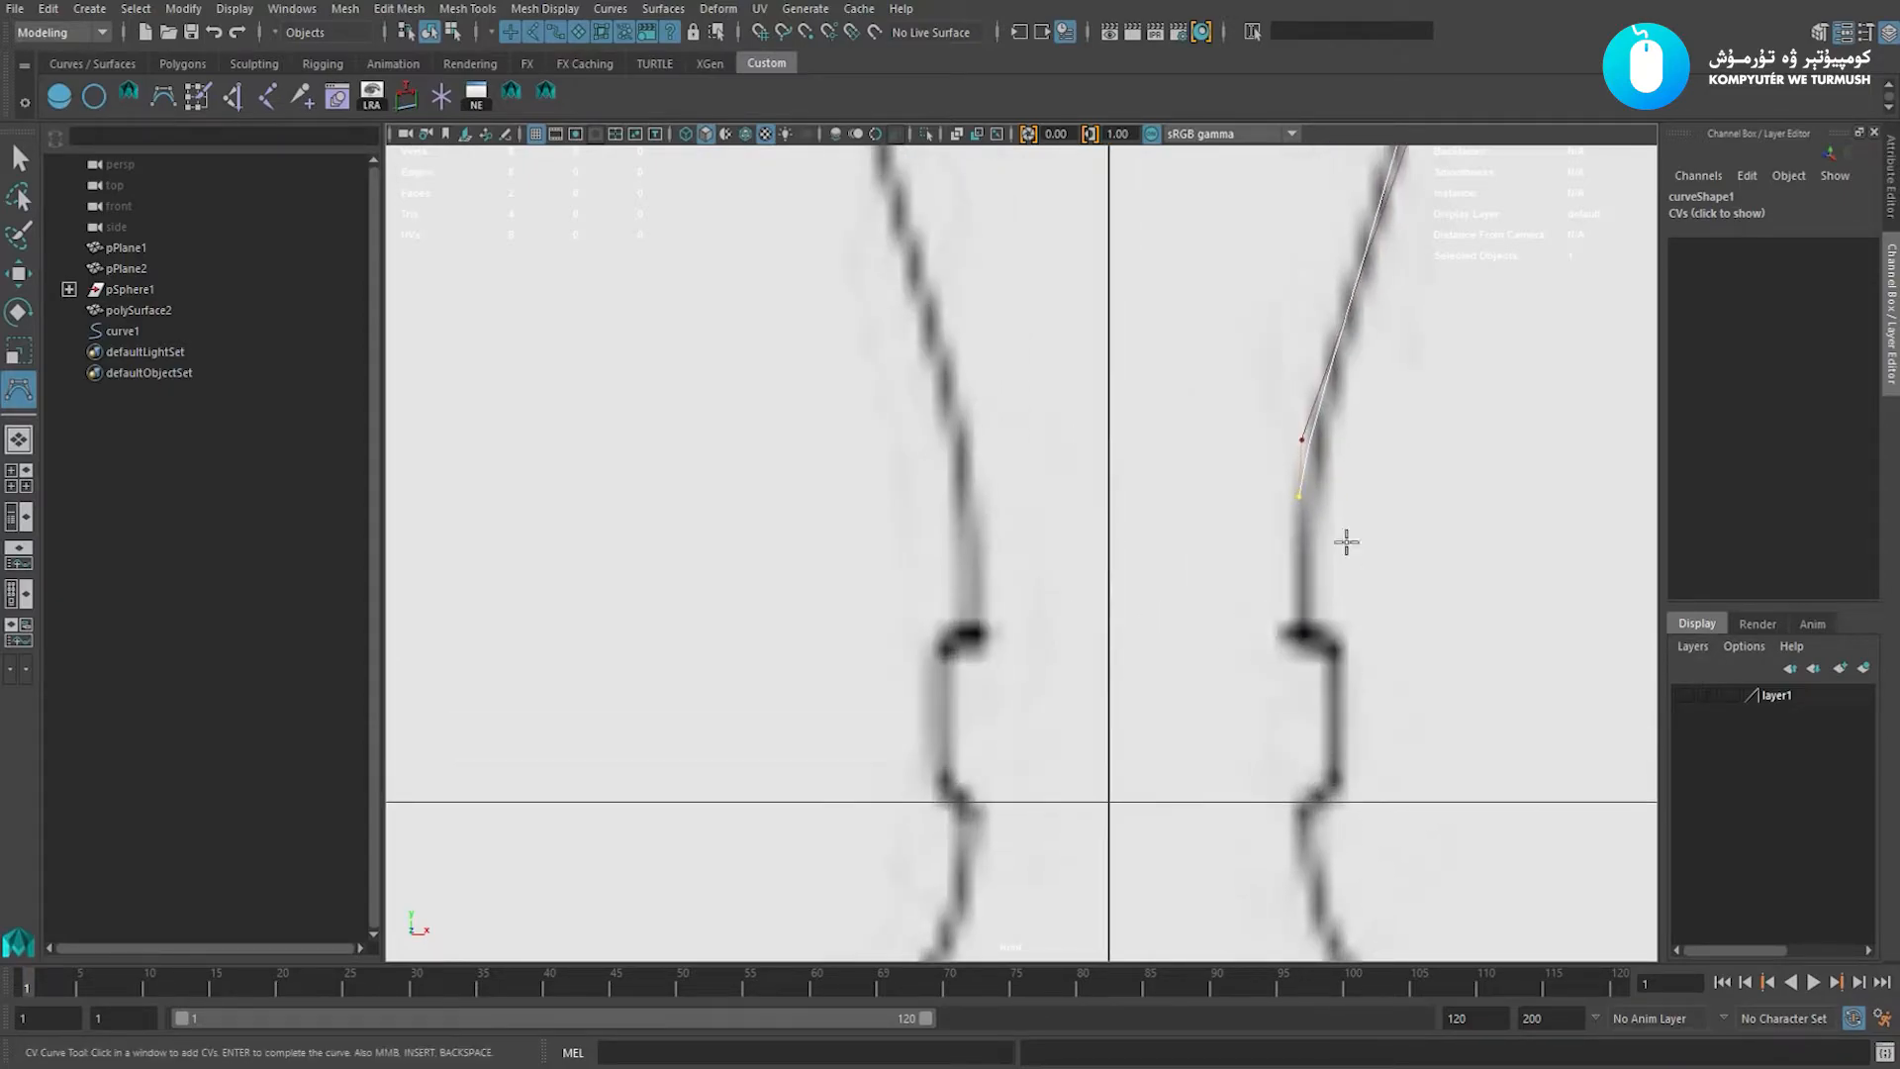
click(1173, 645)
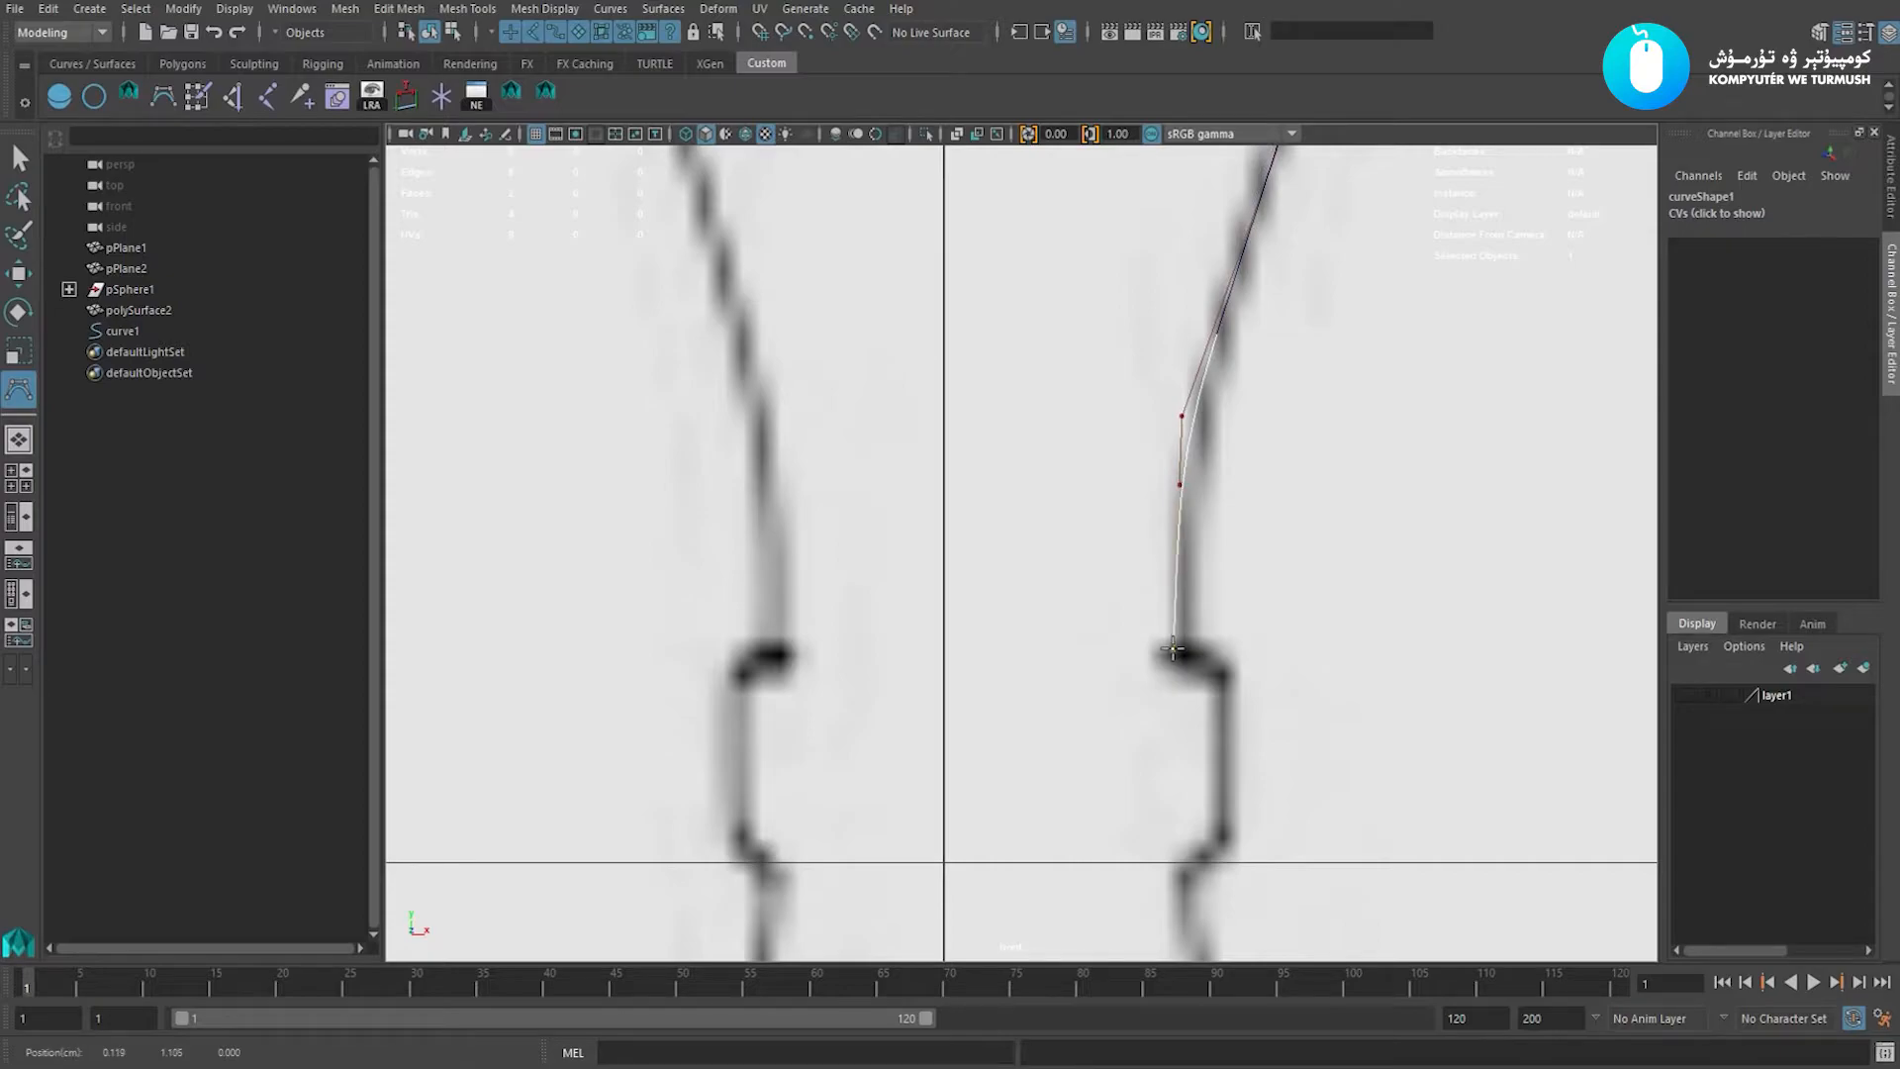
click(1178, 656)
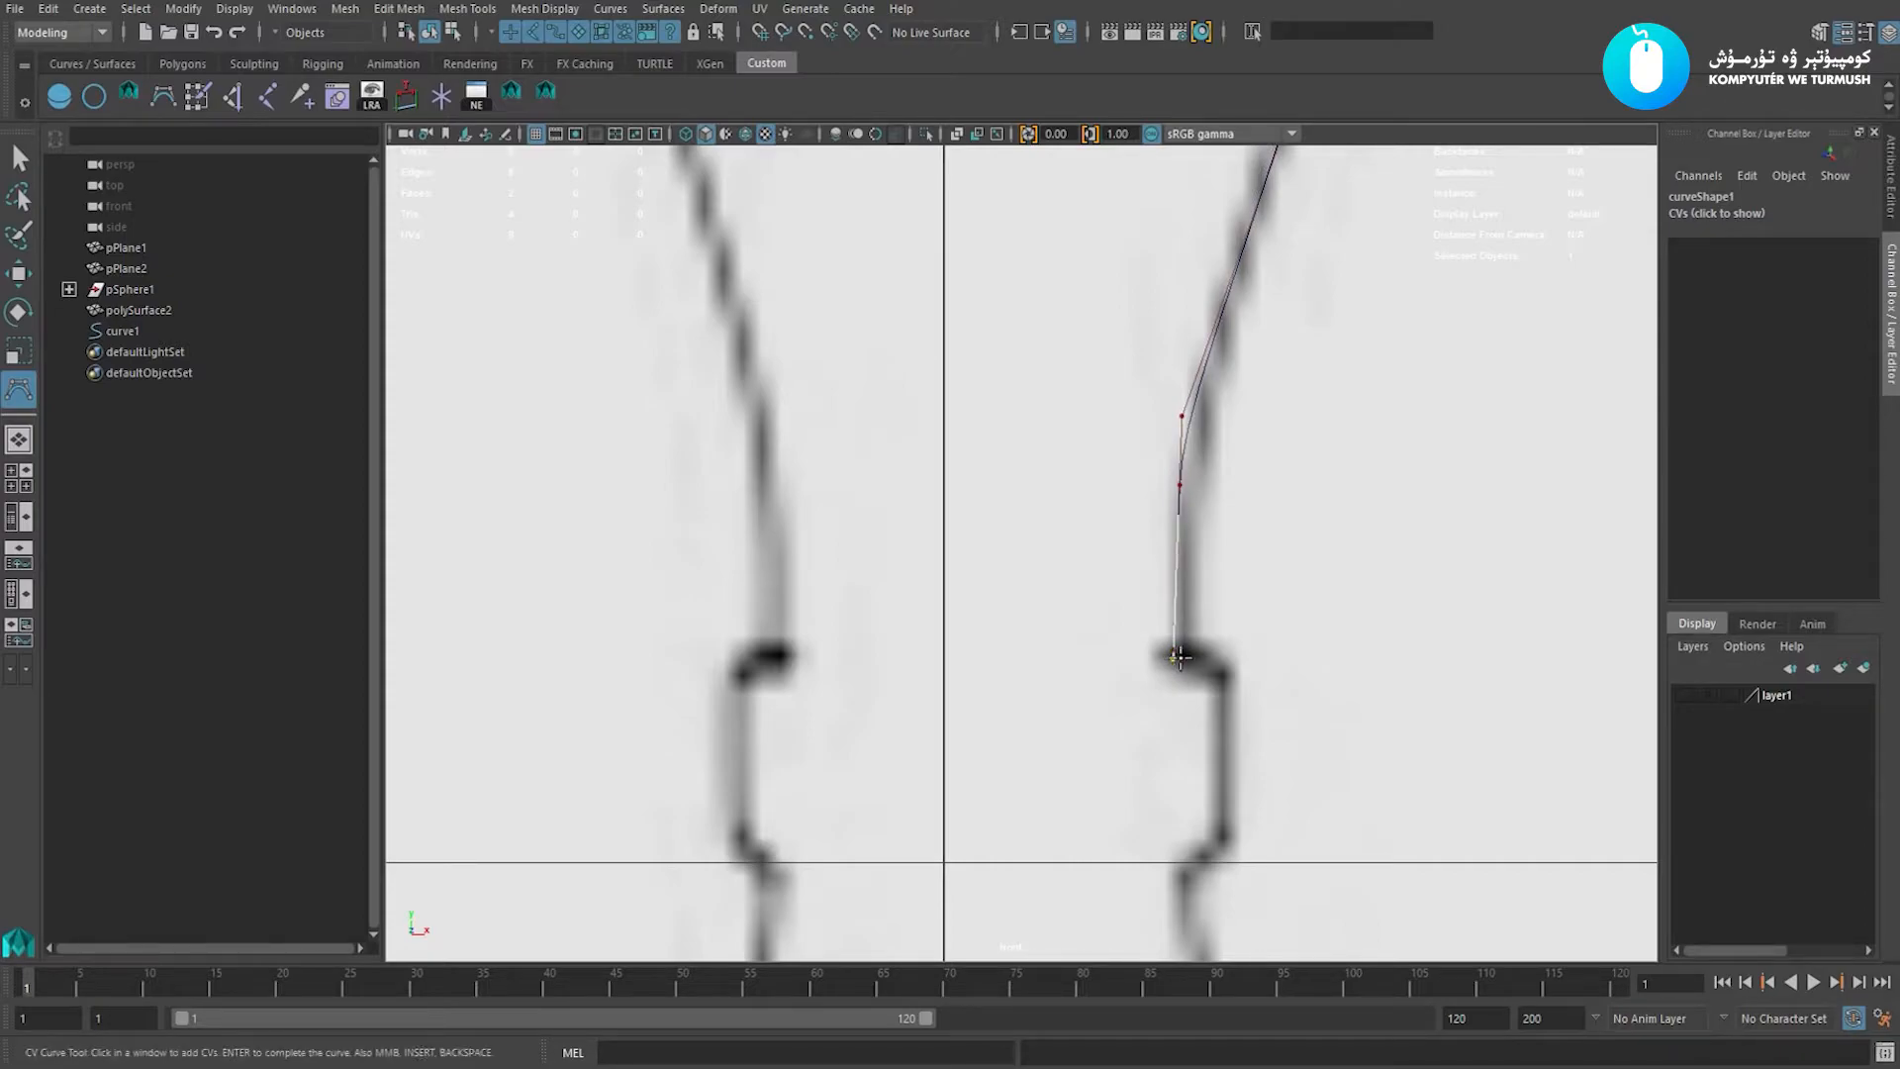
click(1185, 657)
click(1224, 657)
alt+middle_drag(1194, 643, 1159, 526)
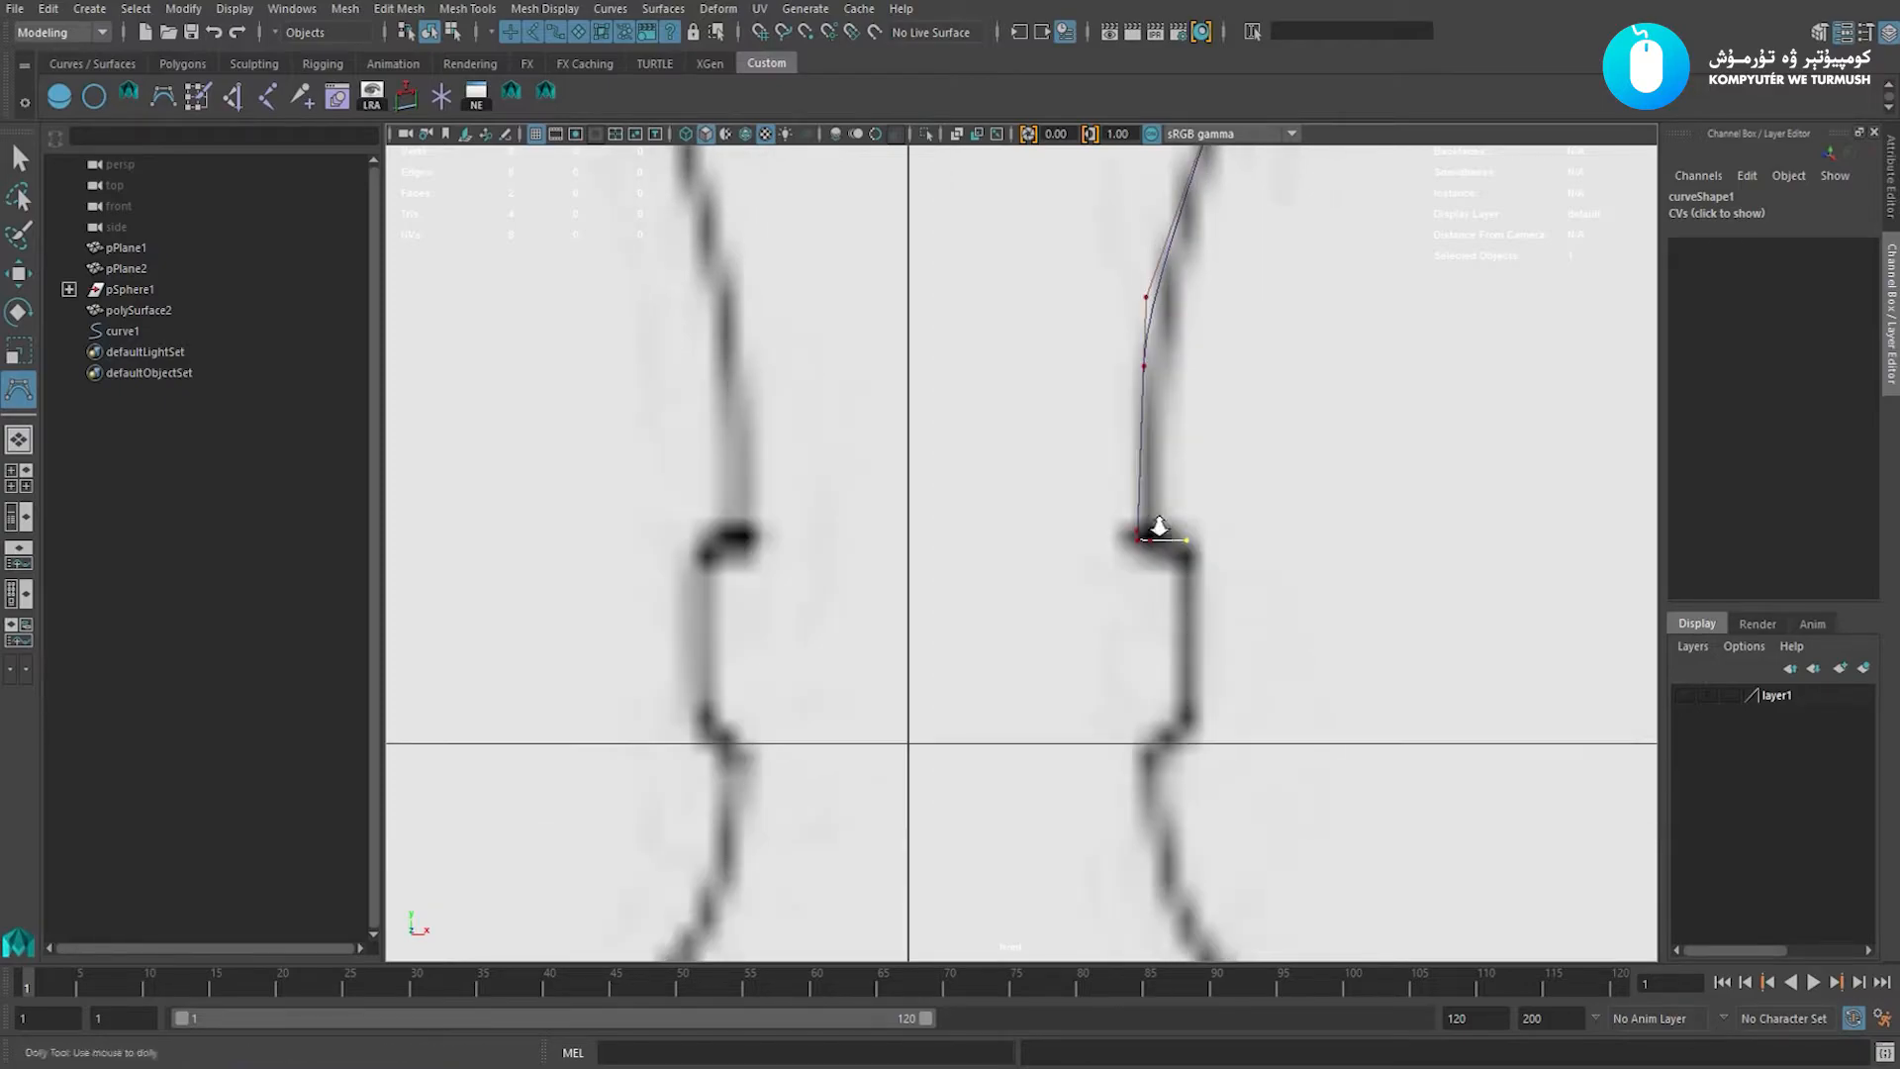
alt+right_drag(1159, 525, 1343, 662)
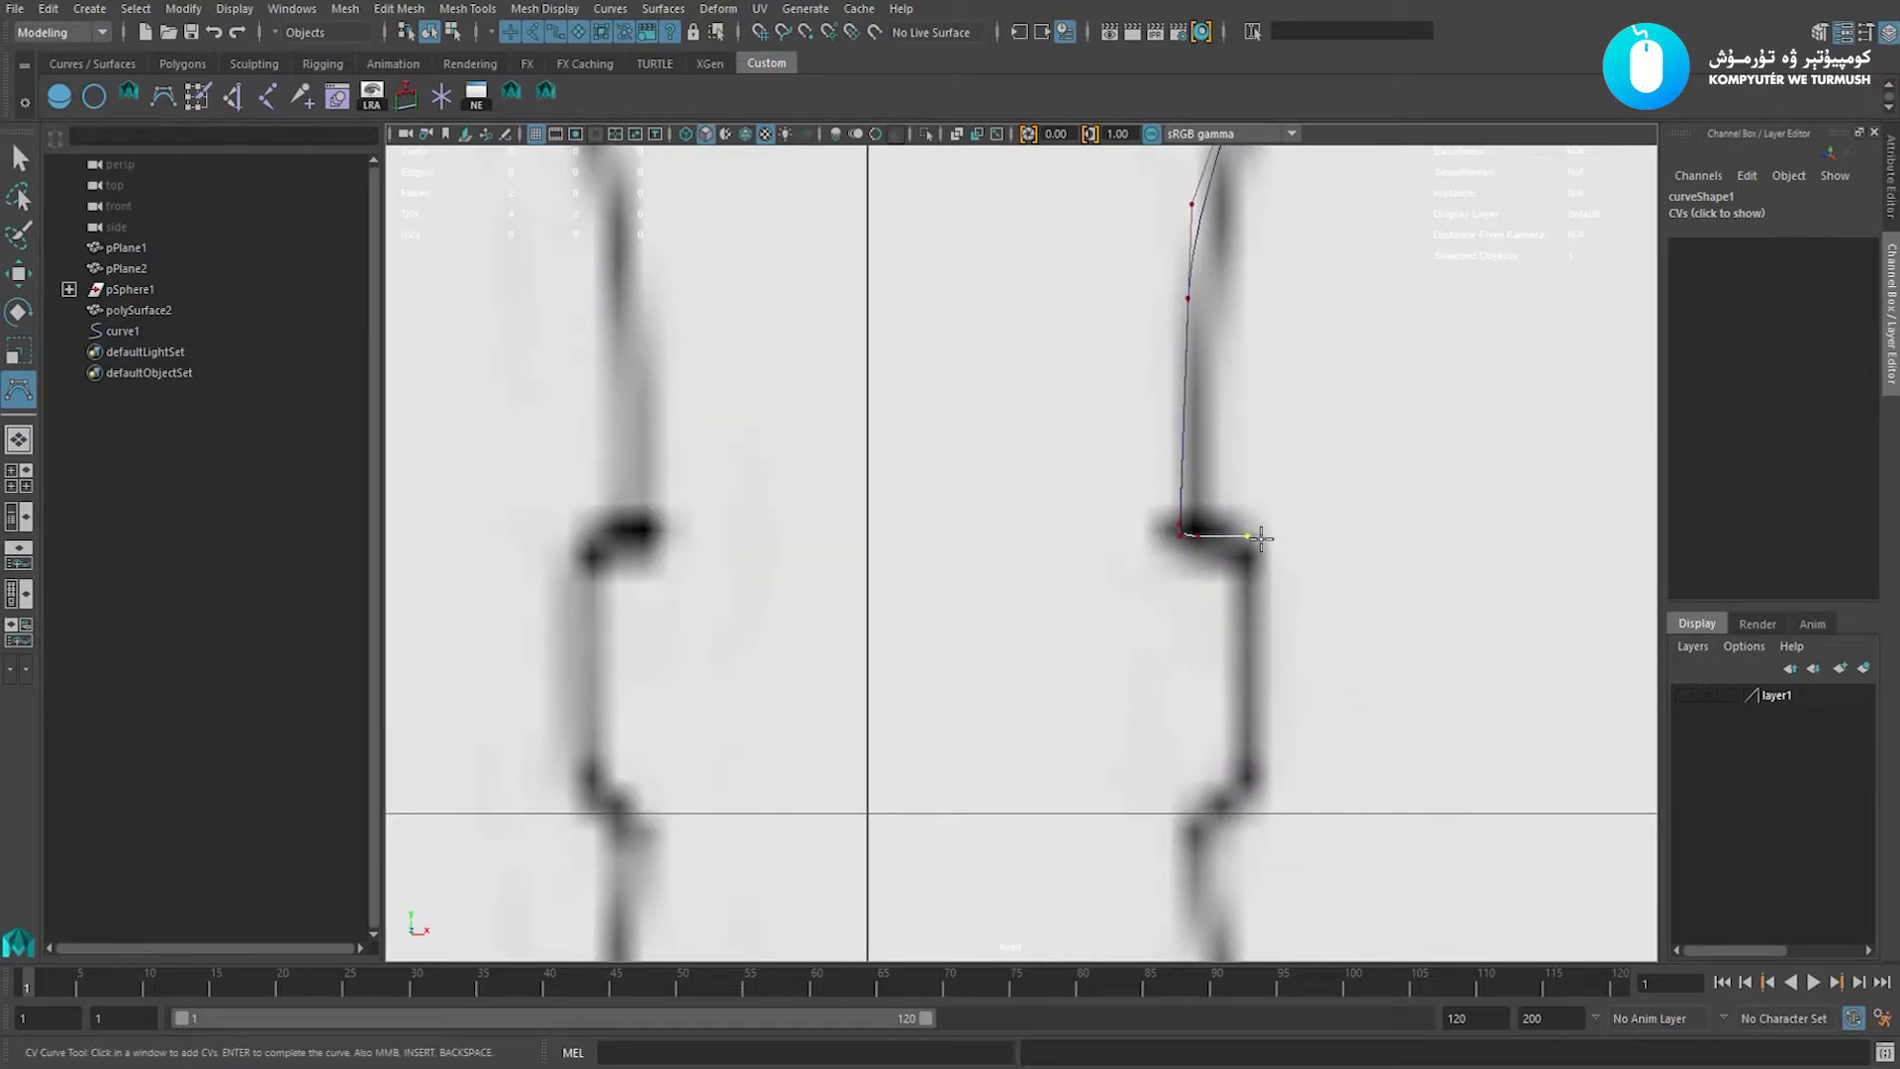
click(1265, 536)
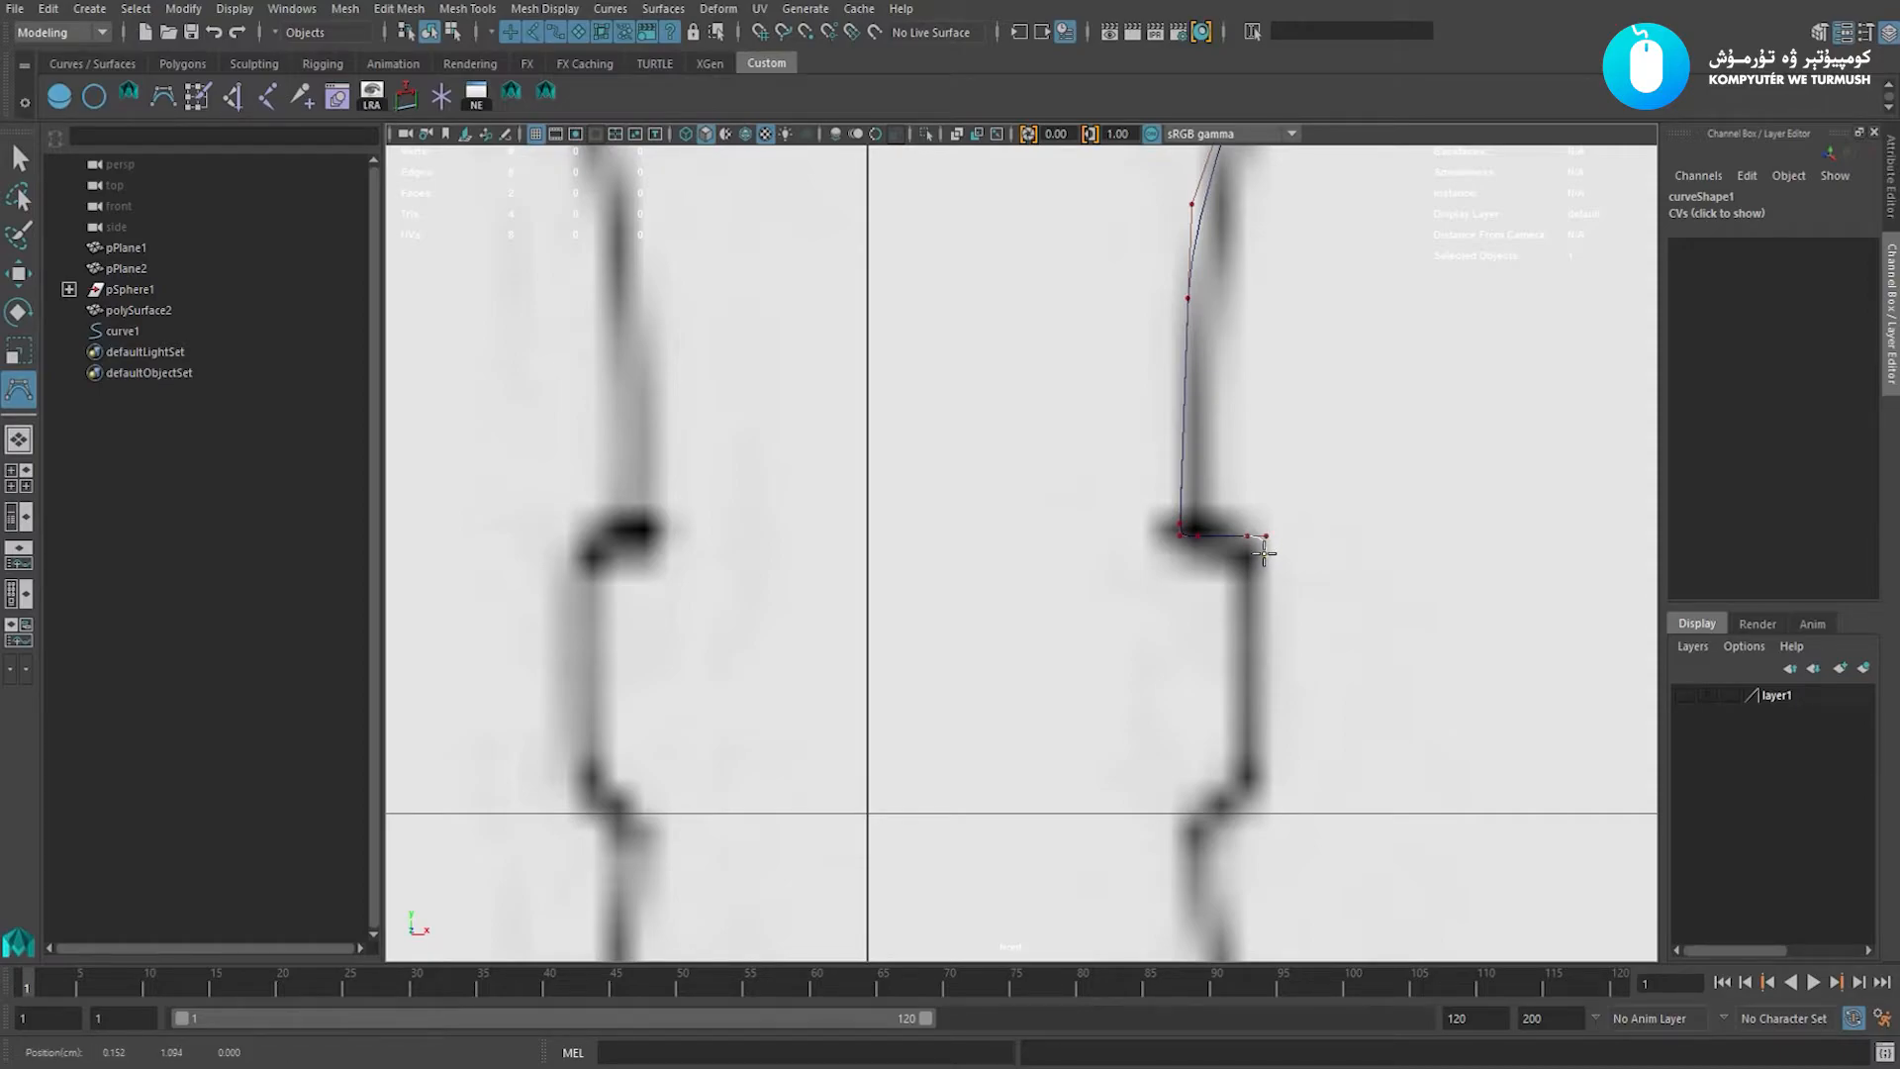
alt+middle_drag(1320, 663, 1290, 532)
scroll(1267, 520, down, 1)
alt+right_drag(1243, 509, 1249, 567)
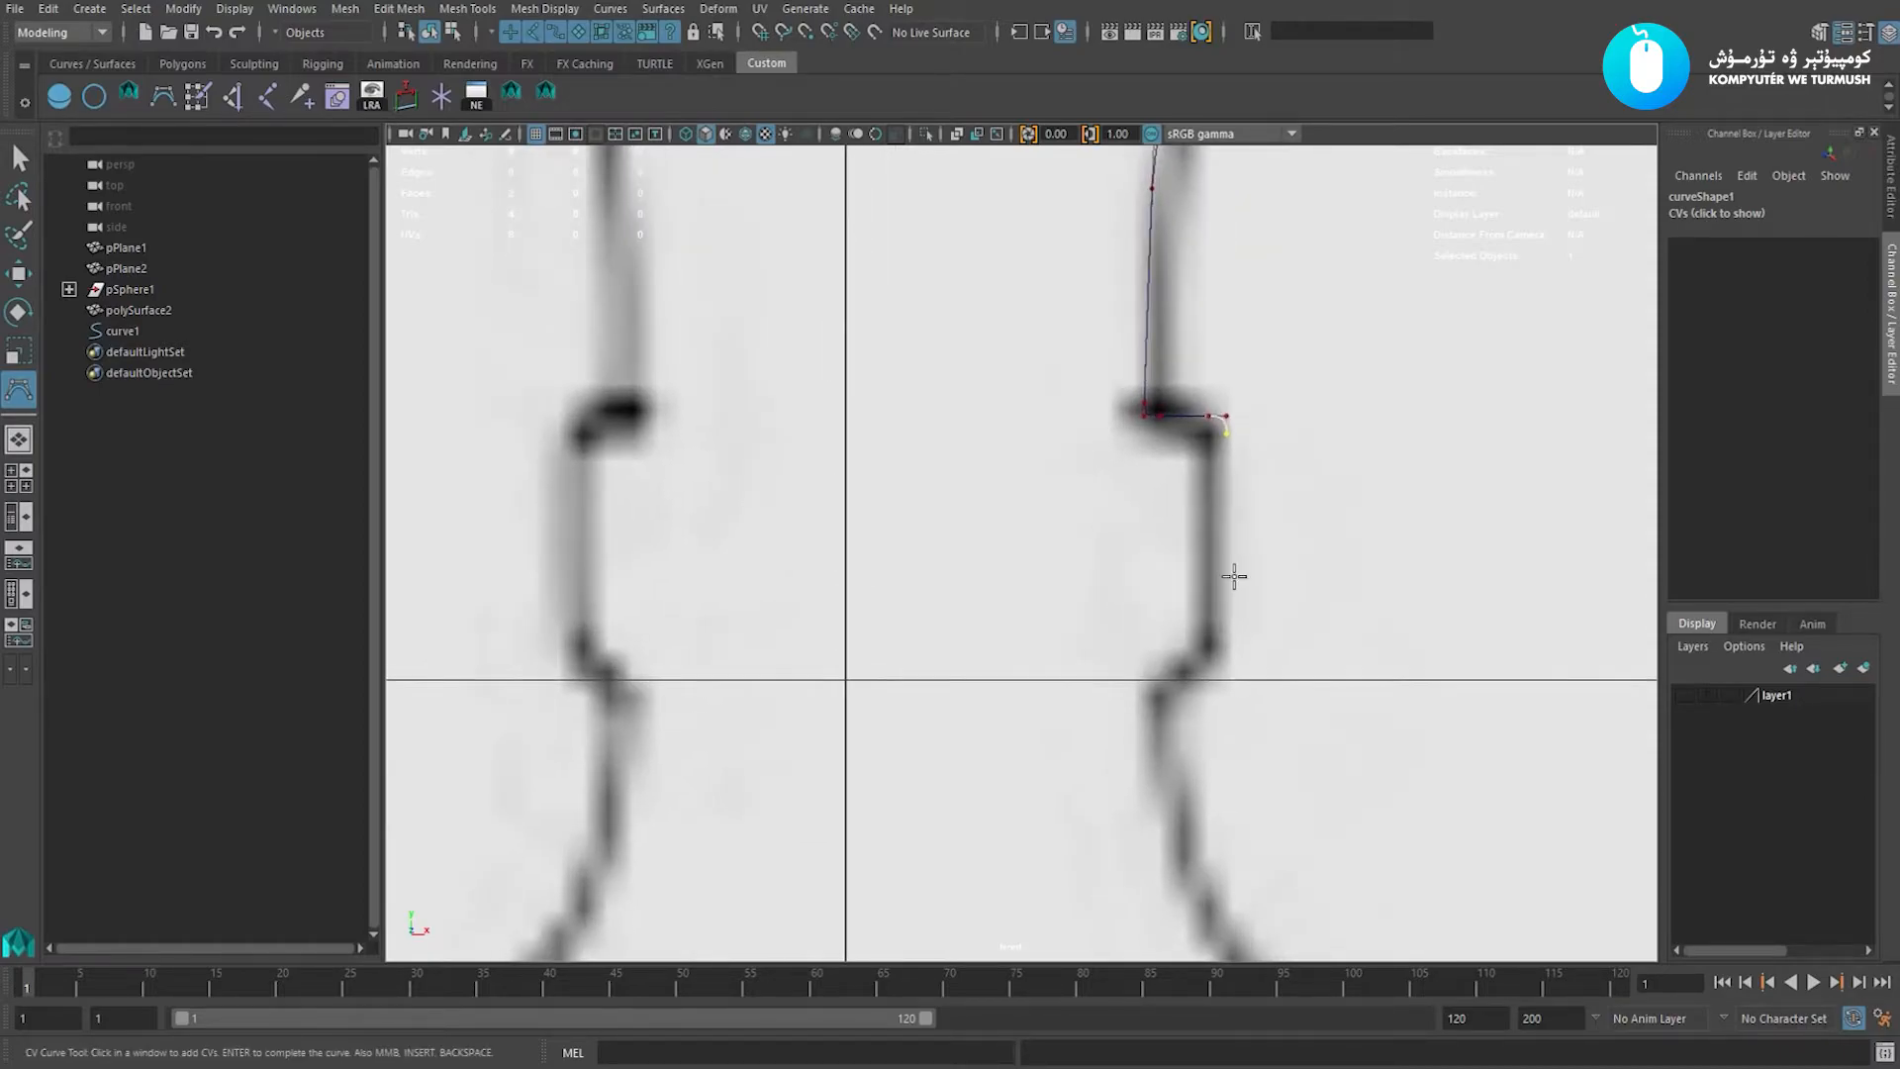
drag(1263, 620, 1288, 668)
drag(1205, 578, 1208, 605)
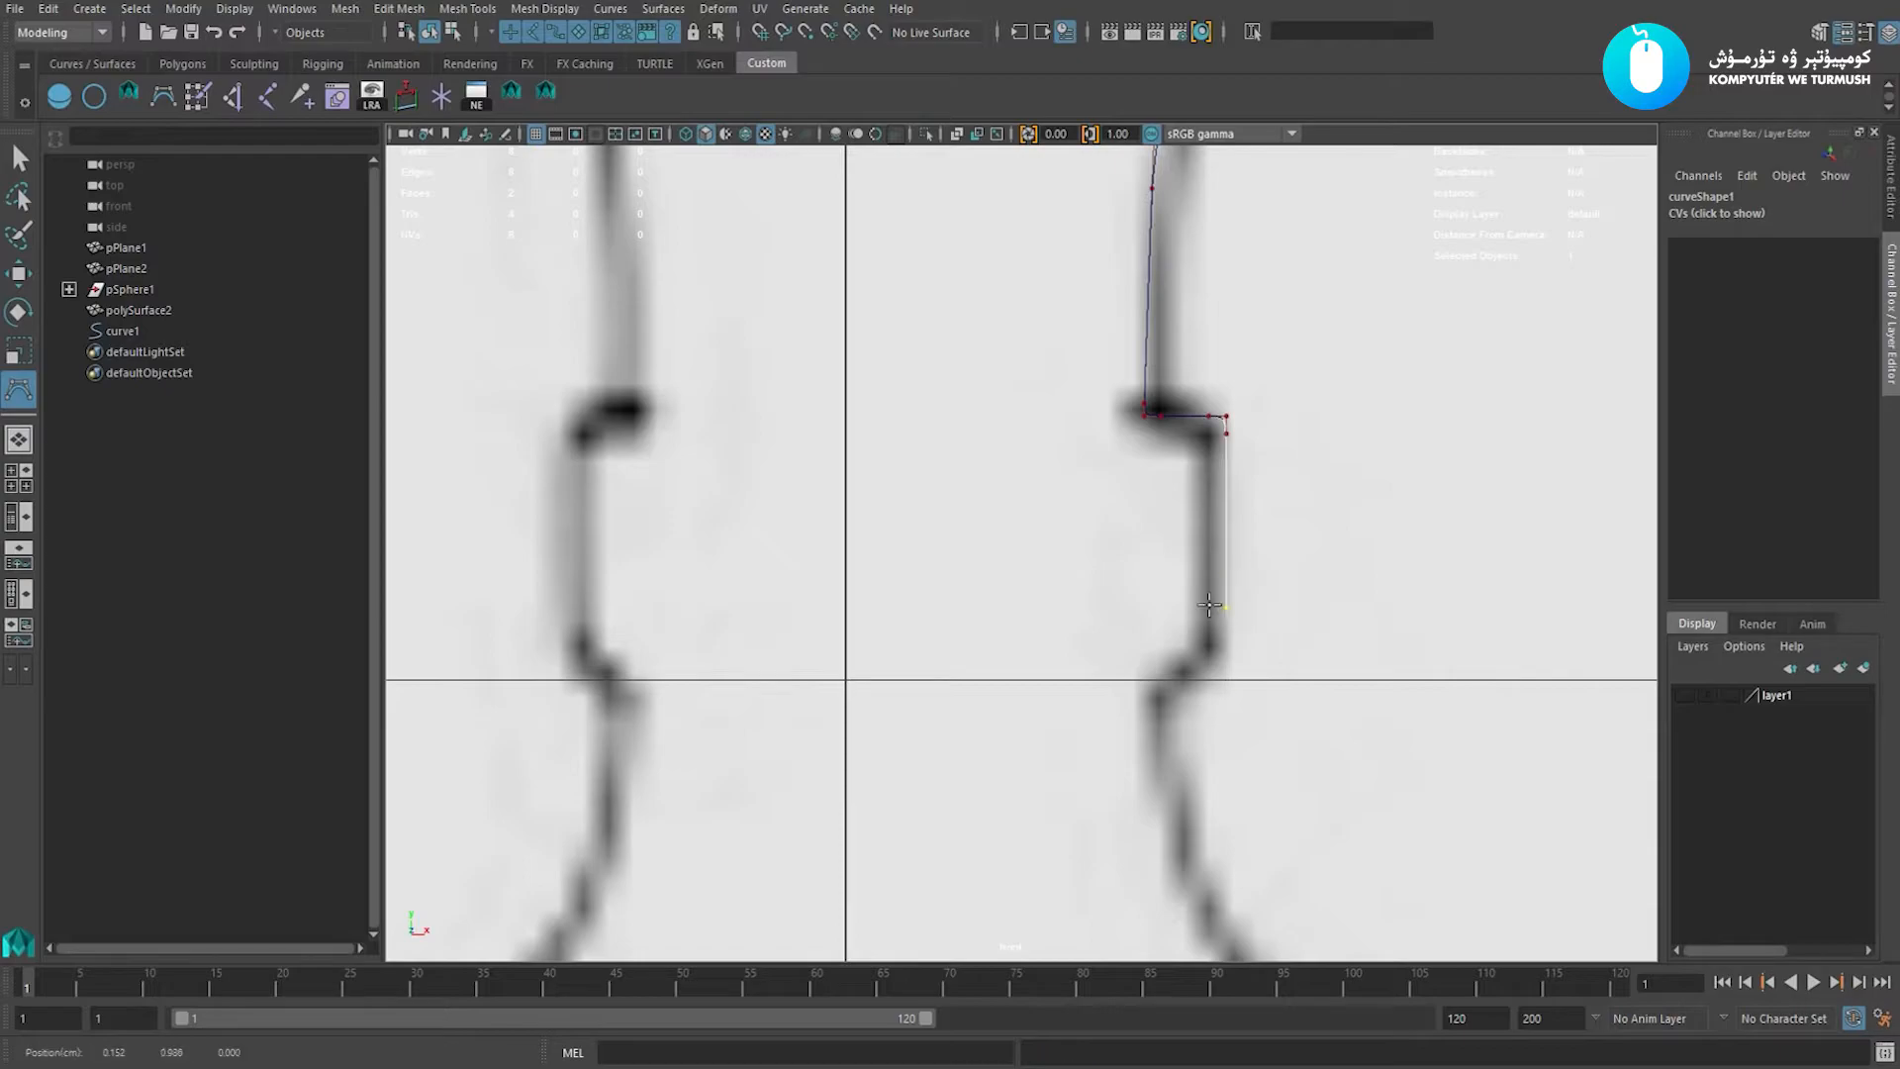
drag(1220, 672, 1220, 672)
key(ctrl+z)
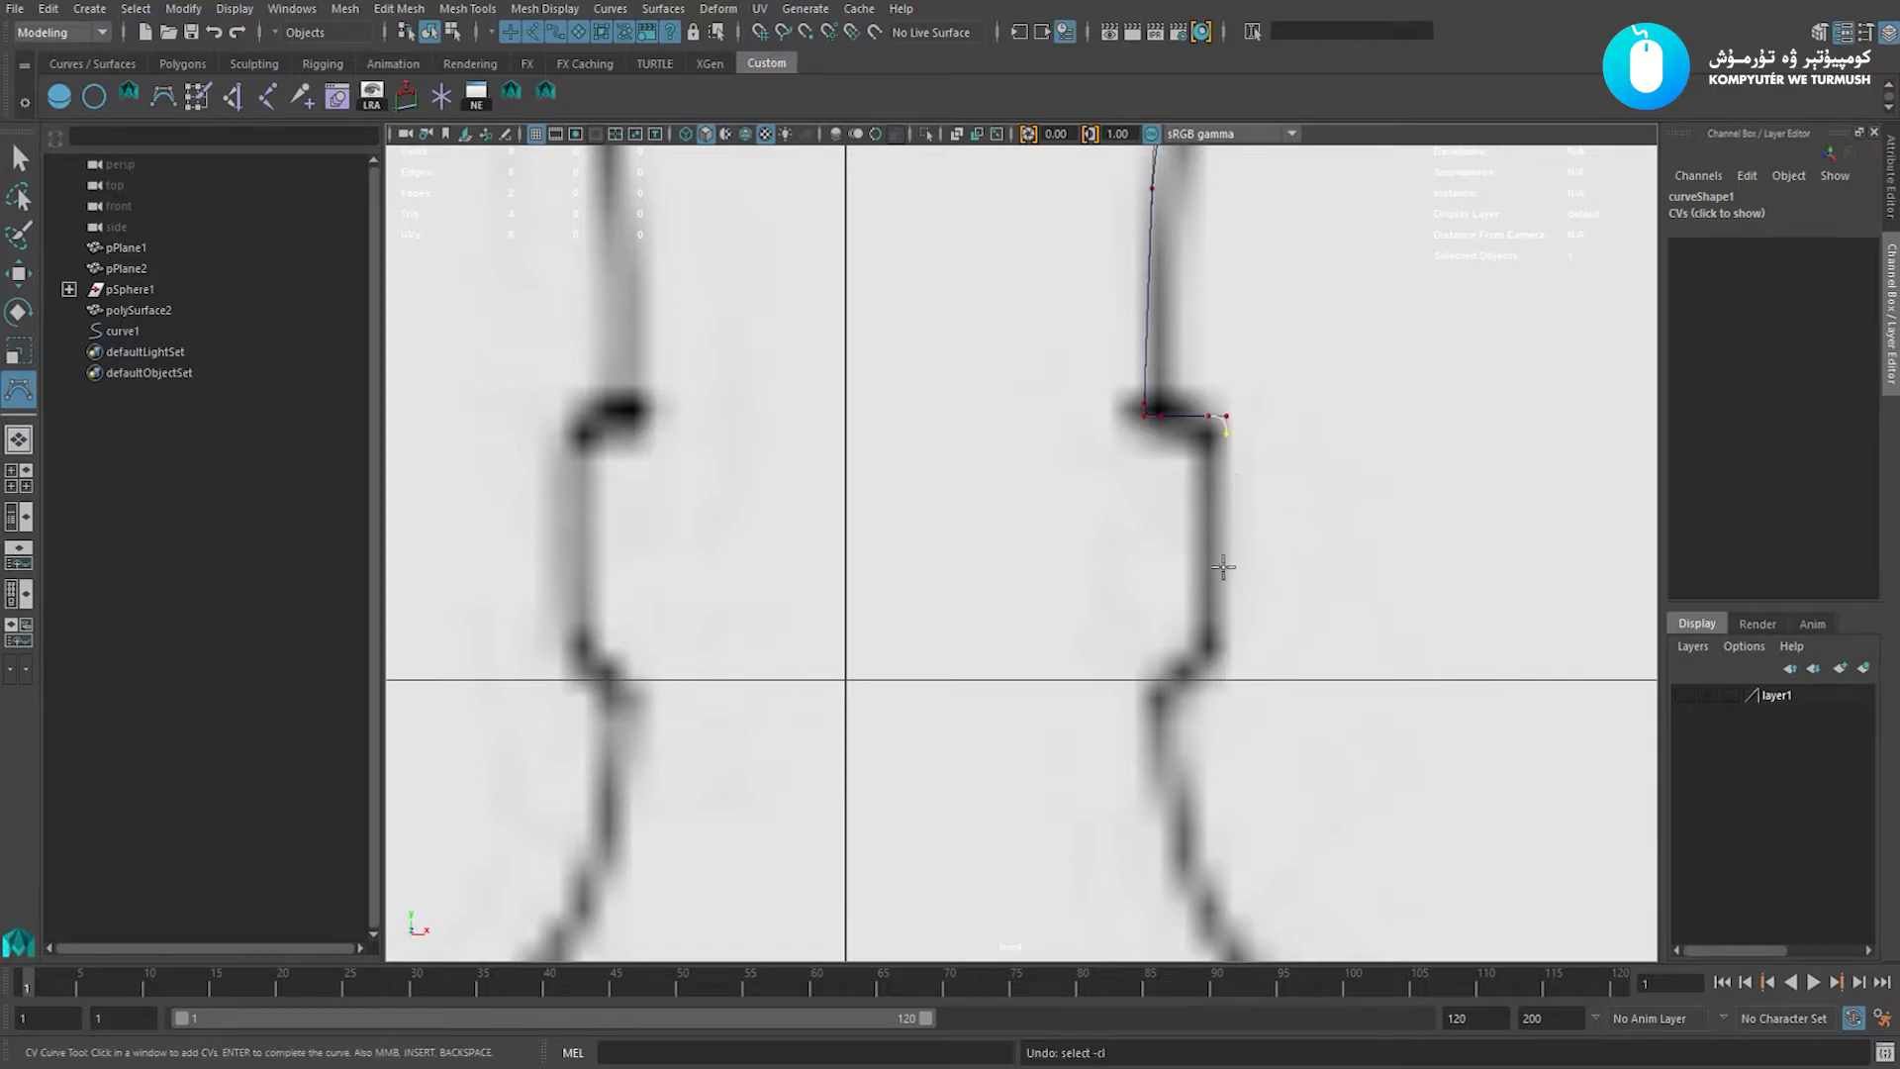
drag(1609, 434, 1606, 493)
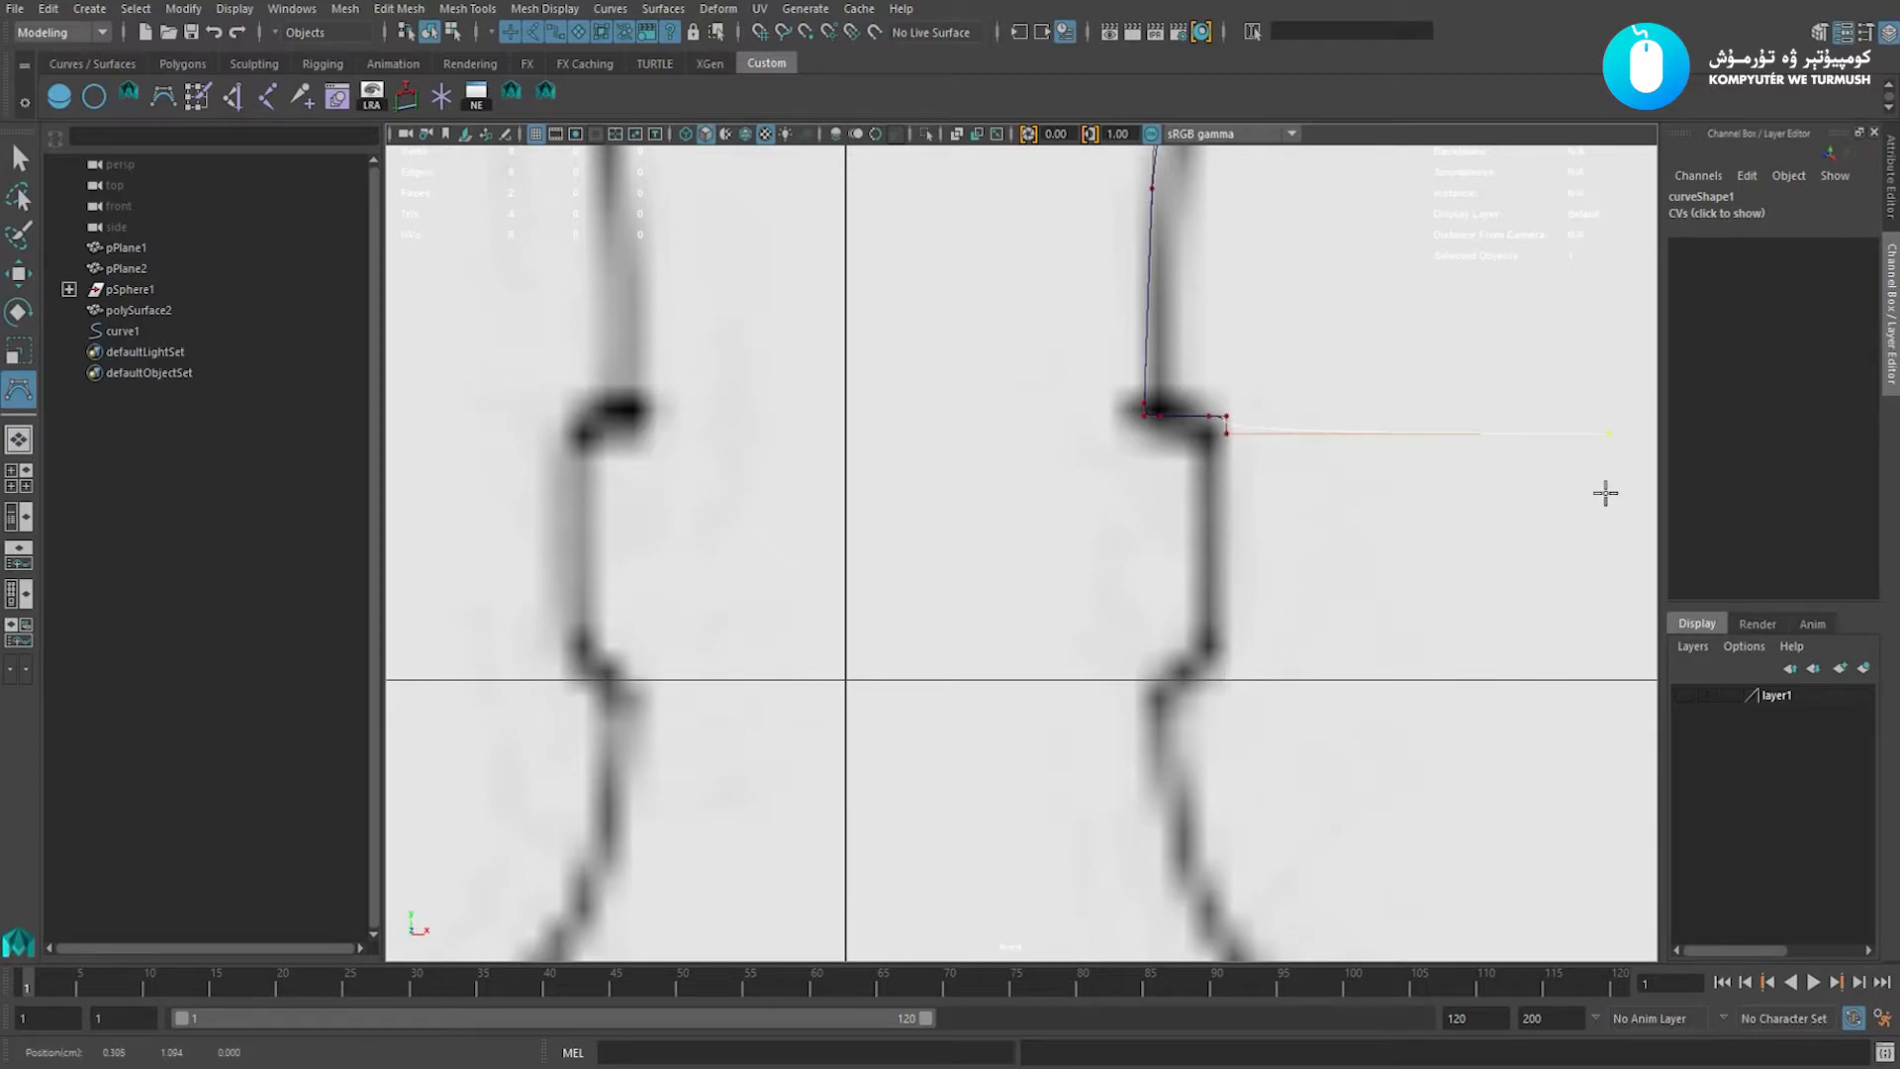
key(ctrl+z)
Trace the collar's straight side and lower edge in to the narrow neck below it.
alt+middle_drag(1211, 661, 1201, 639)
drag(1217, 586, 1148, 657)
alt+right_drag(1276, 768, 1167, 663)
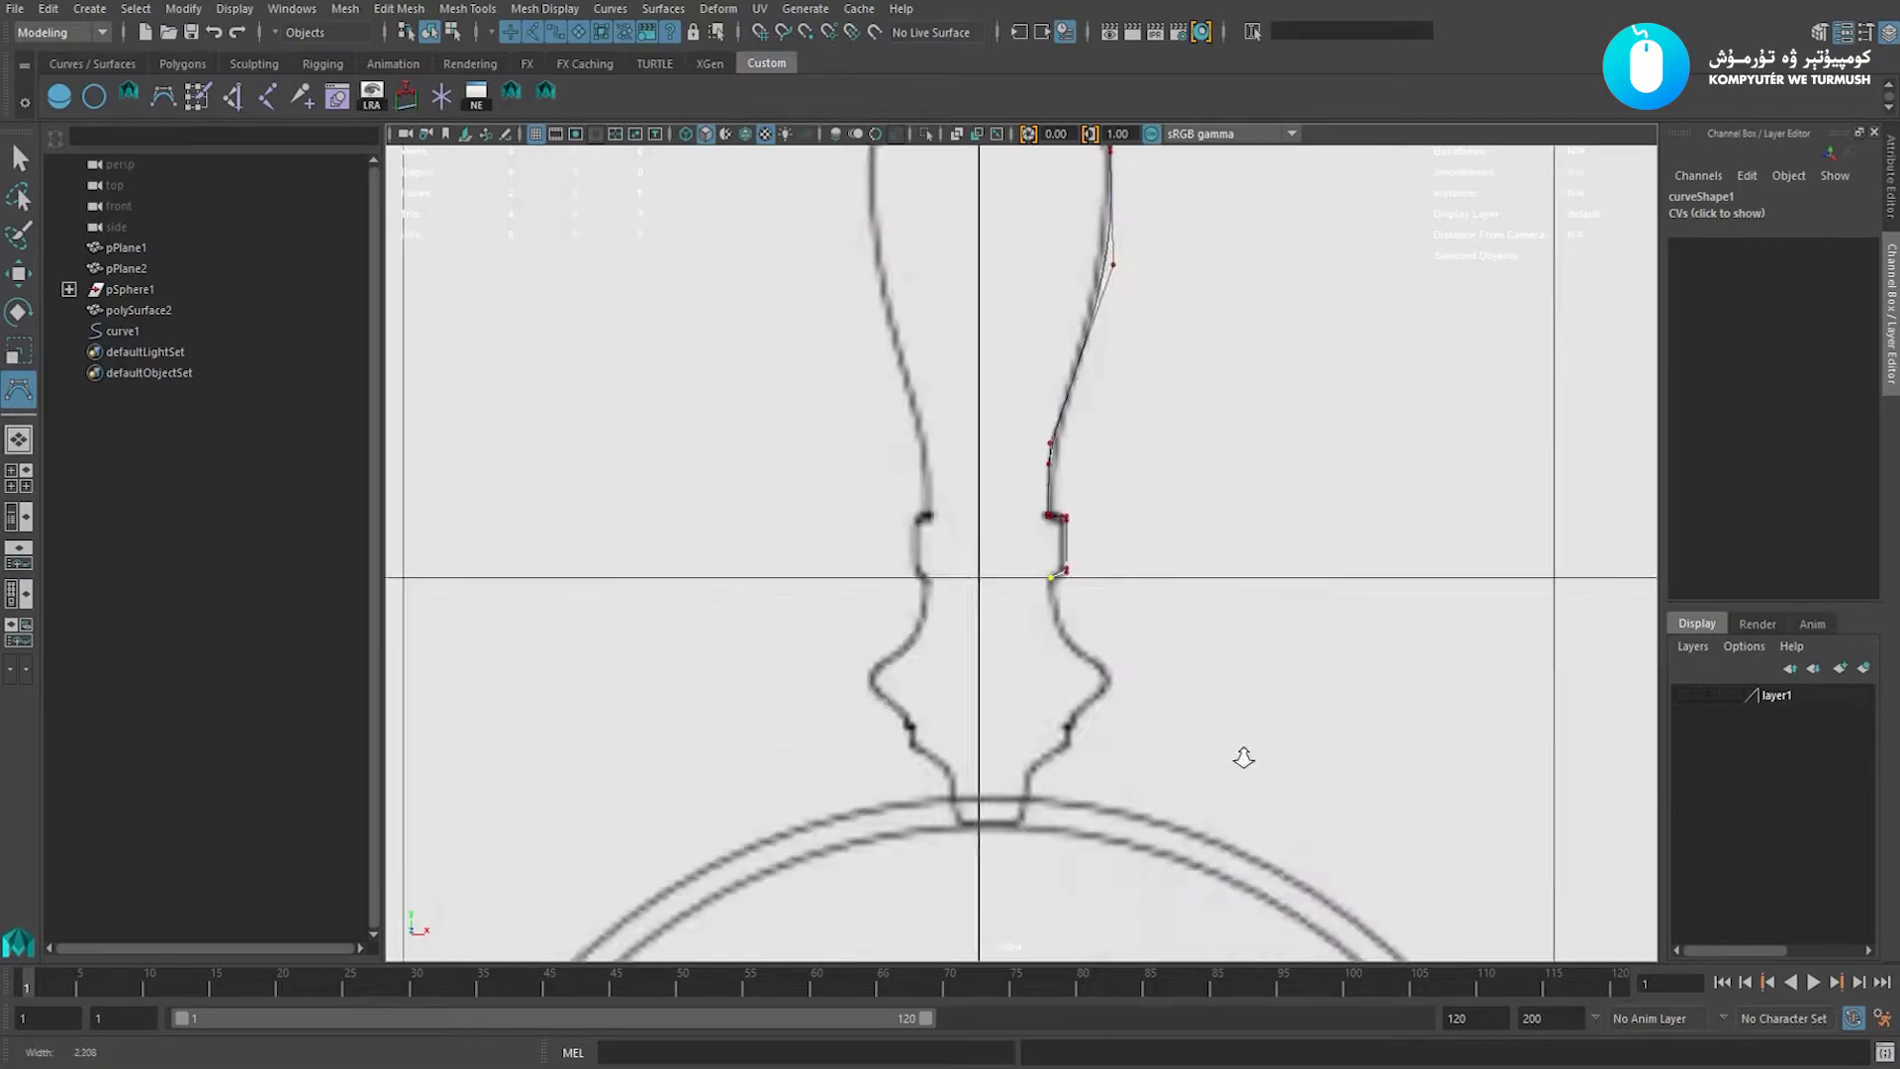
alt+right_drag(1025, 725, 1231, 870)
alt+middle_drag(1179, 746, 1168, 687)
alt+right_drag(1039, 718, 1111, 547)
click(1093, 504)
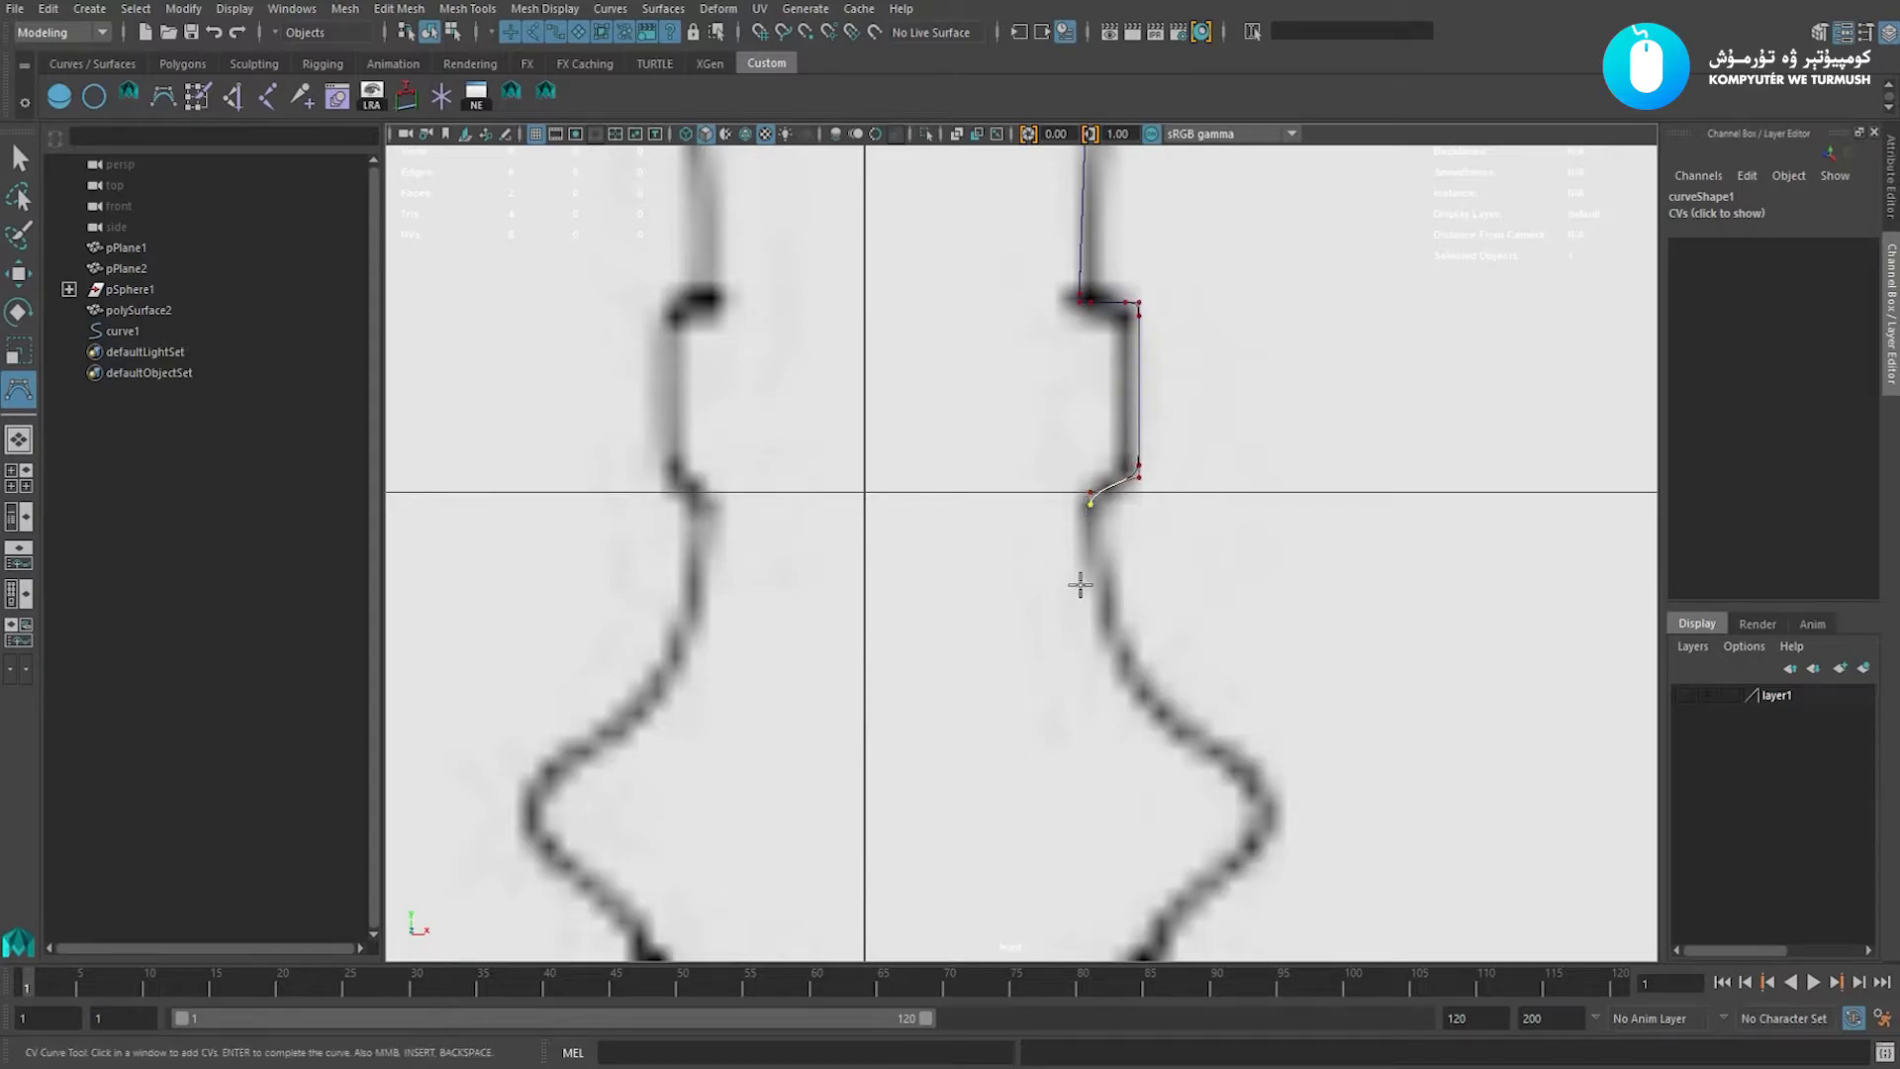
Trace the flared lower bulge of the handle from the narrow neck around its widest point and back inward.
alt+middle_drag(1111, 701, 1050, 553)
click(1051, 554)
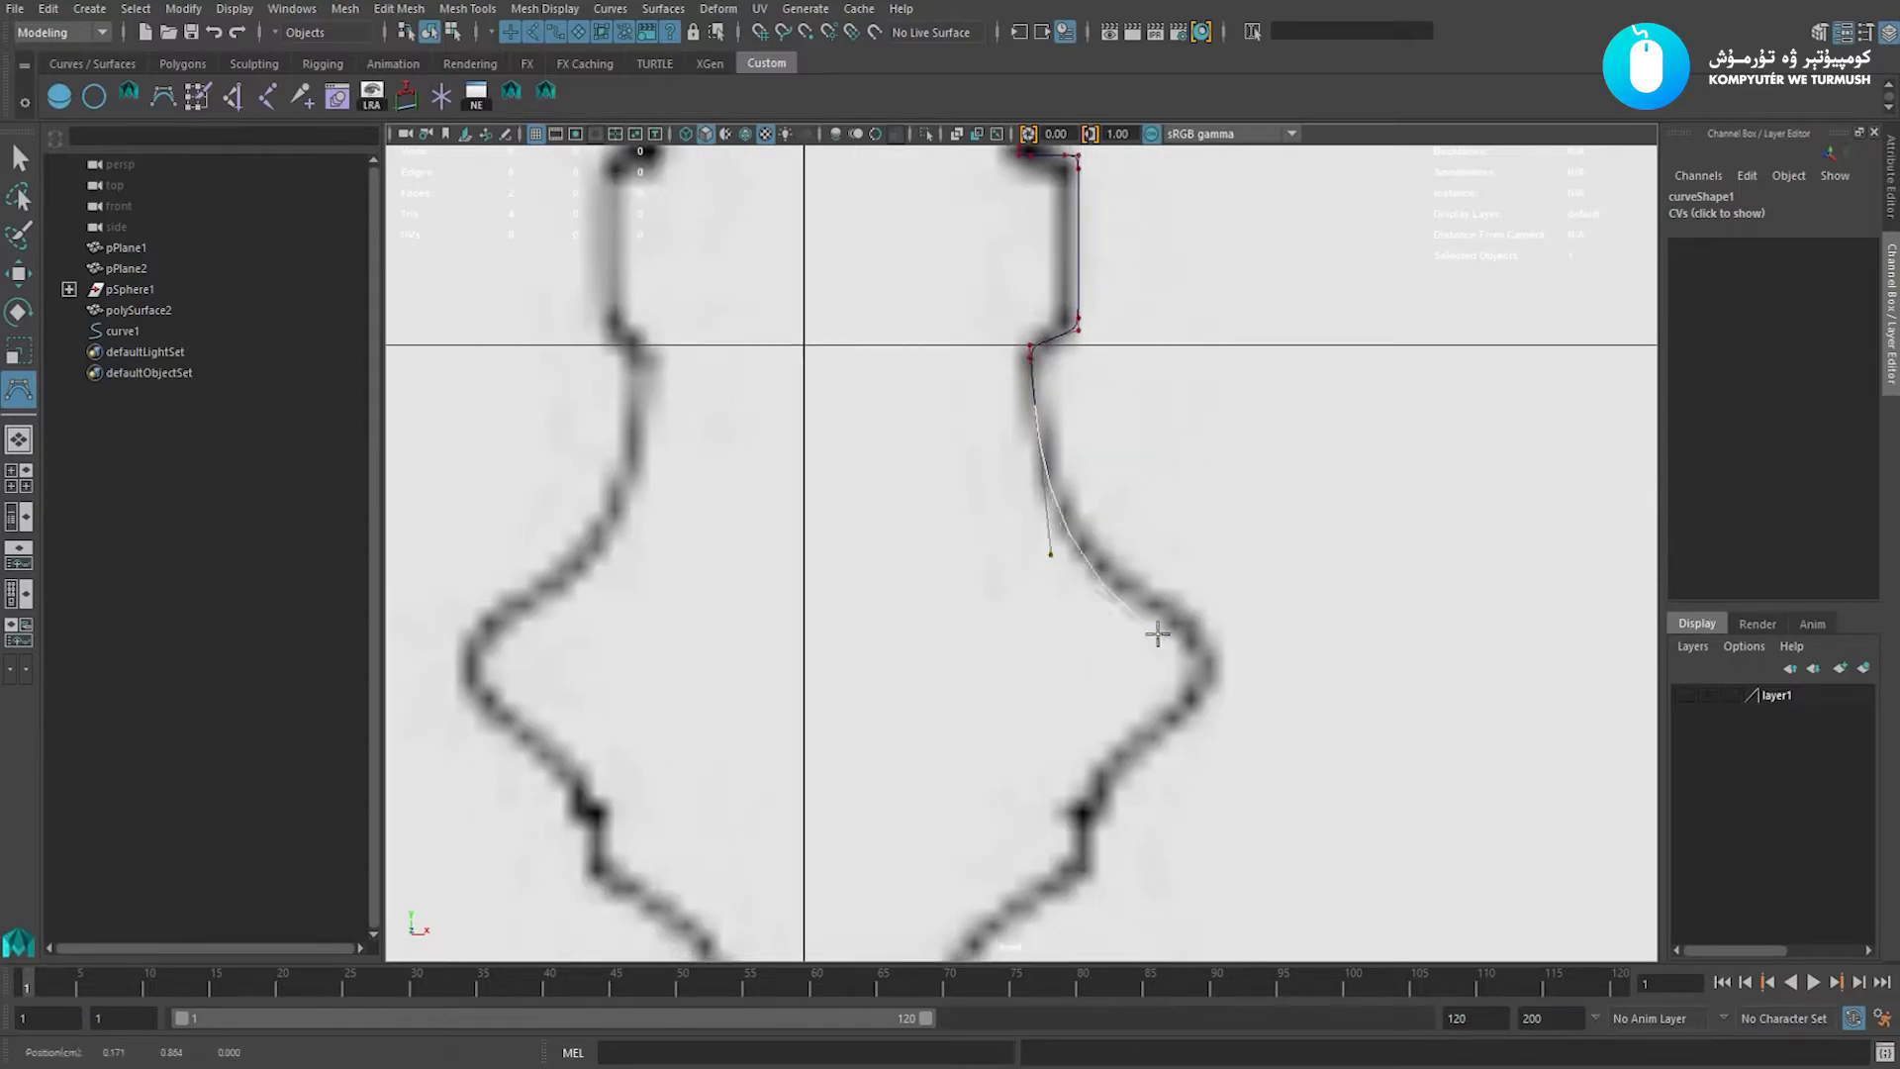
click(1219, 632)
click(1225, 661)
click(1210, 695)
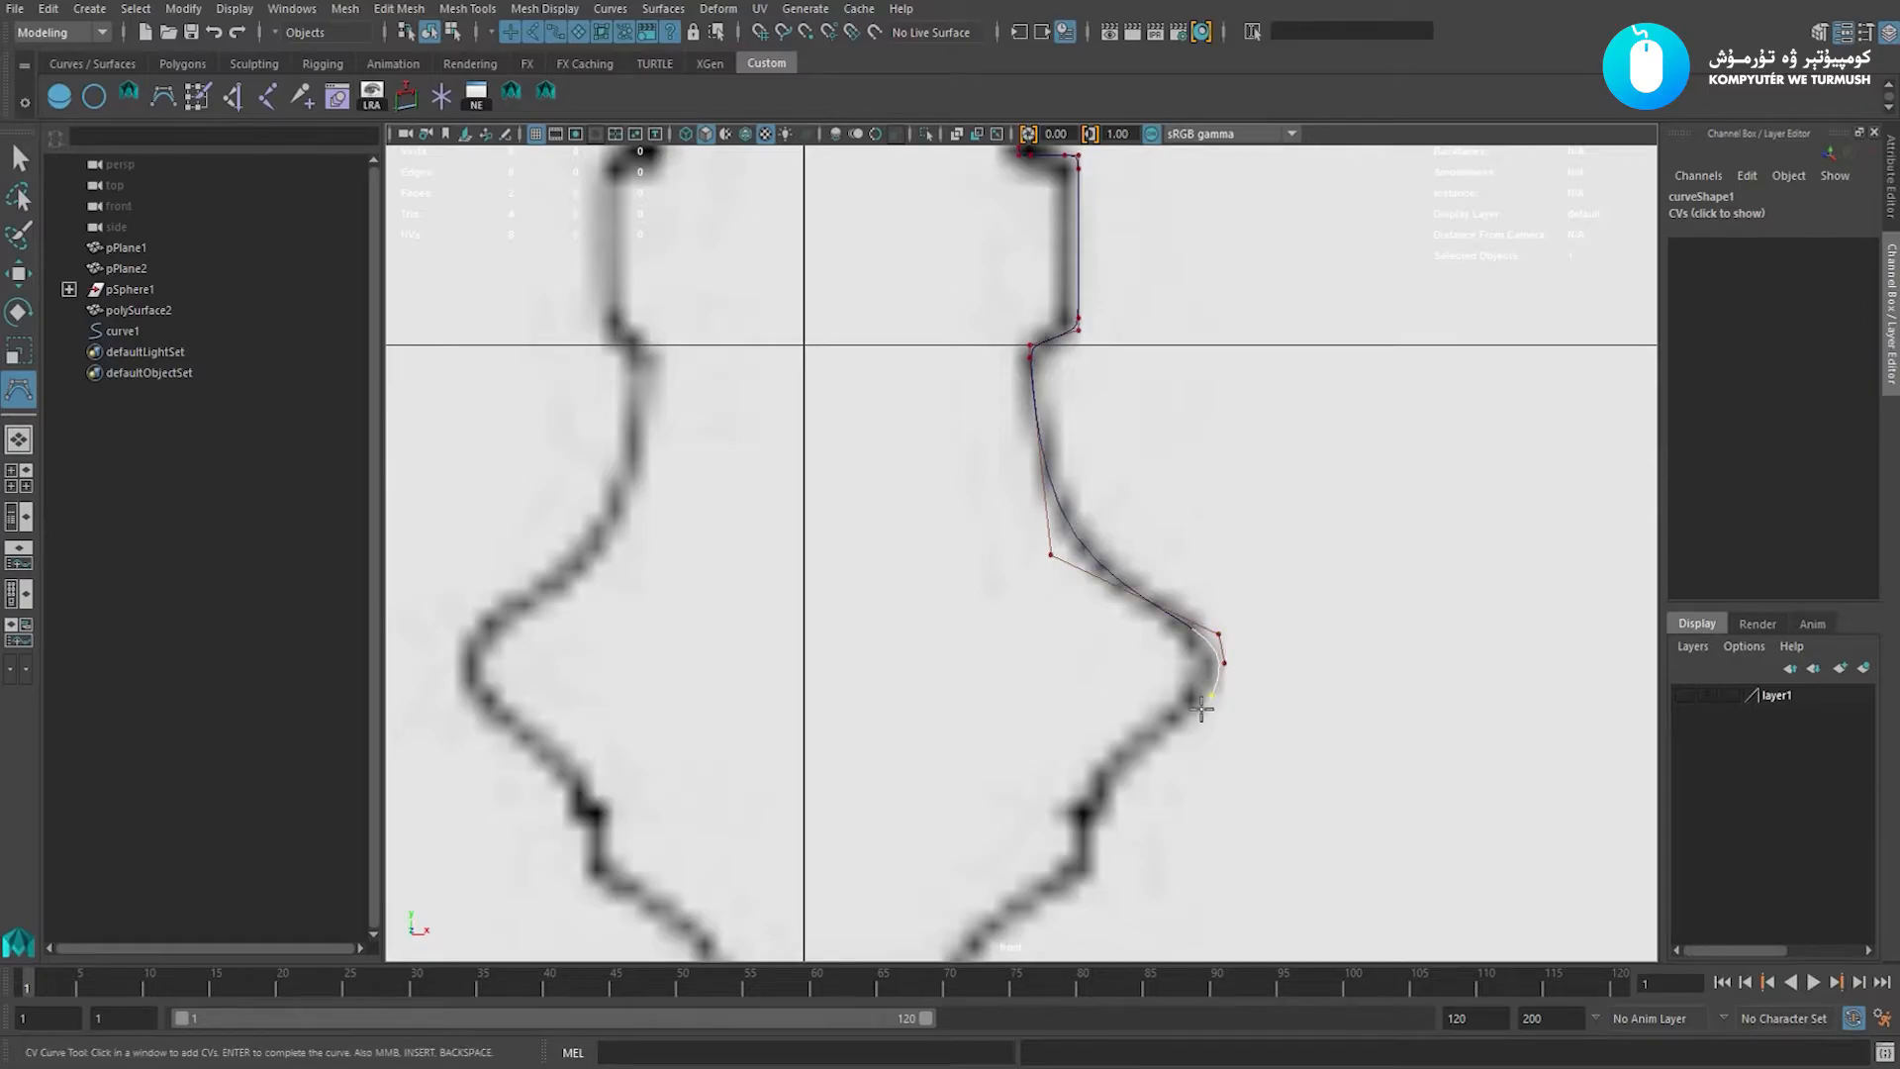
alt+middle_drag(1176, 737, 1240, 619)
click(1158, 659)
Trace the small step and the stem down to the arched foot, and complete the handle curve.
alt+right_drag(1269, 715, 1303, 776)
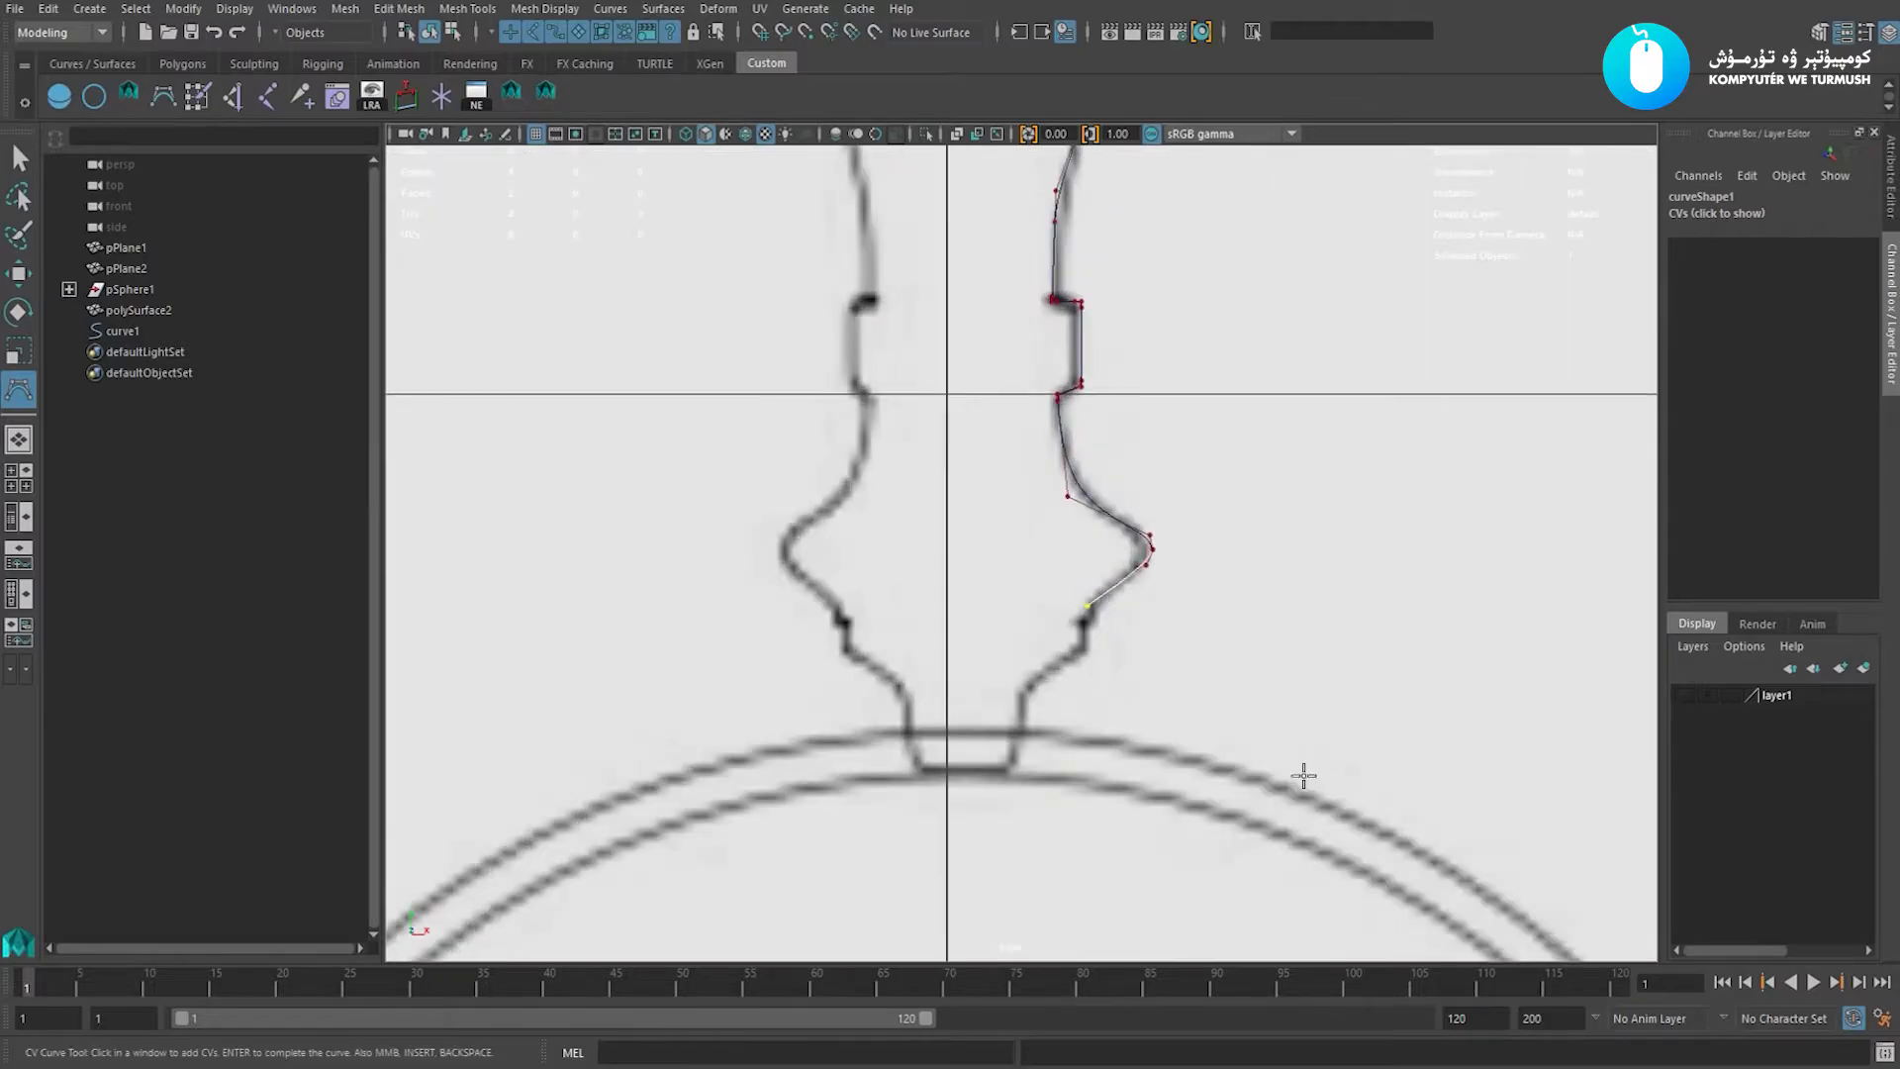
alt+right_drag(1218, 693, 1286, 772)
click(1105, 624)
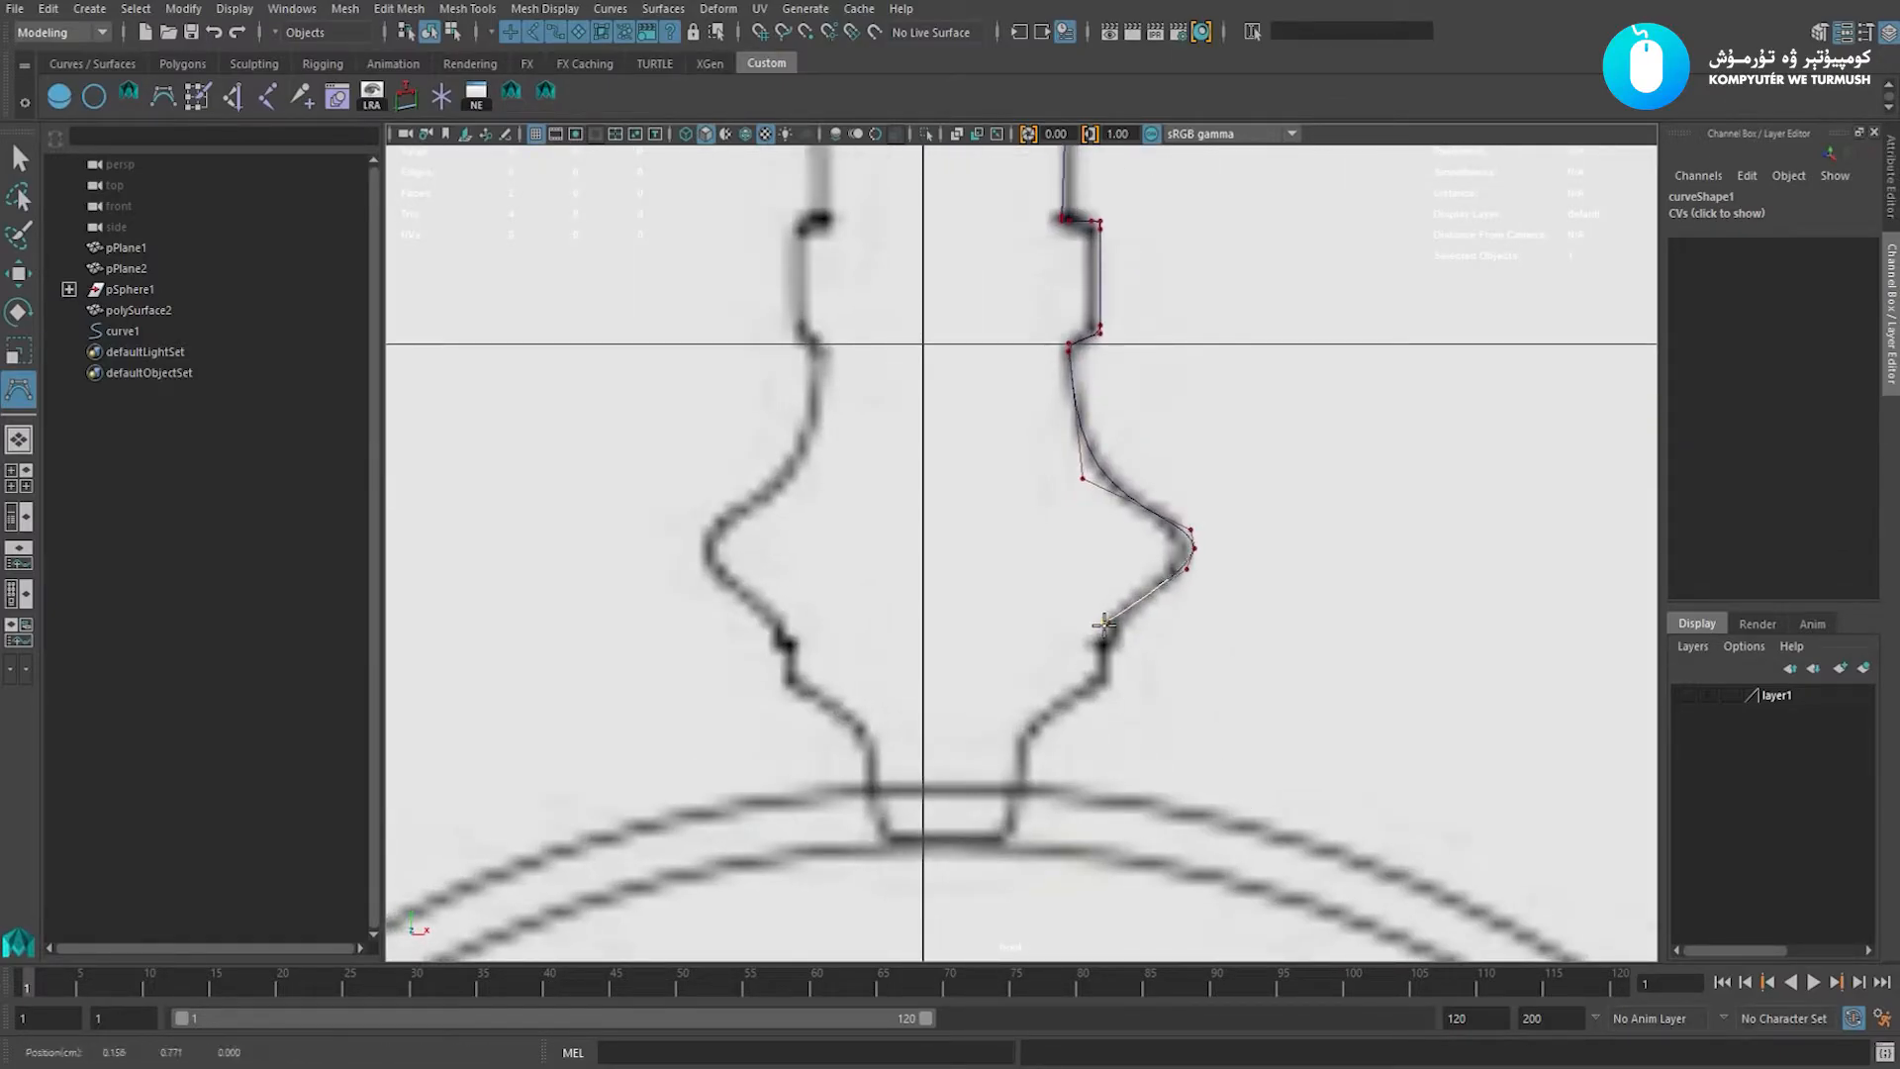
click(1105, 670)
click(1104, 683)
click(1077, 699)
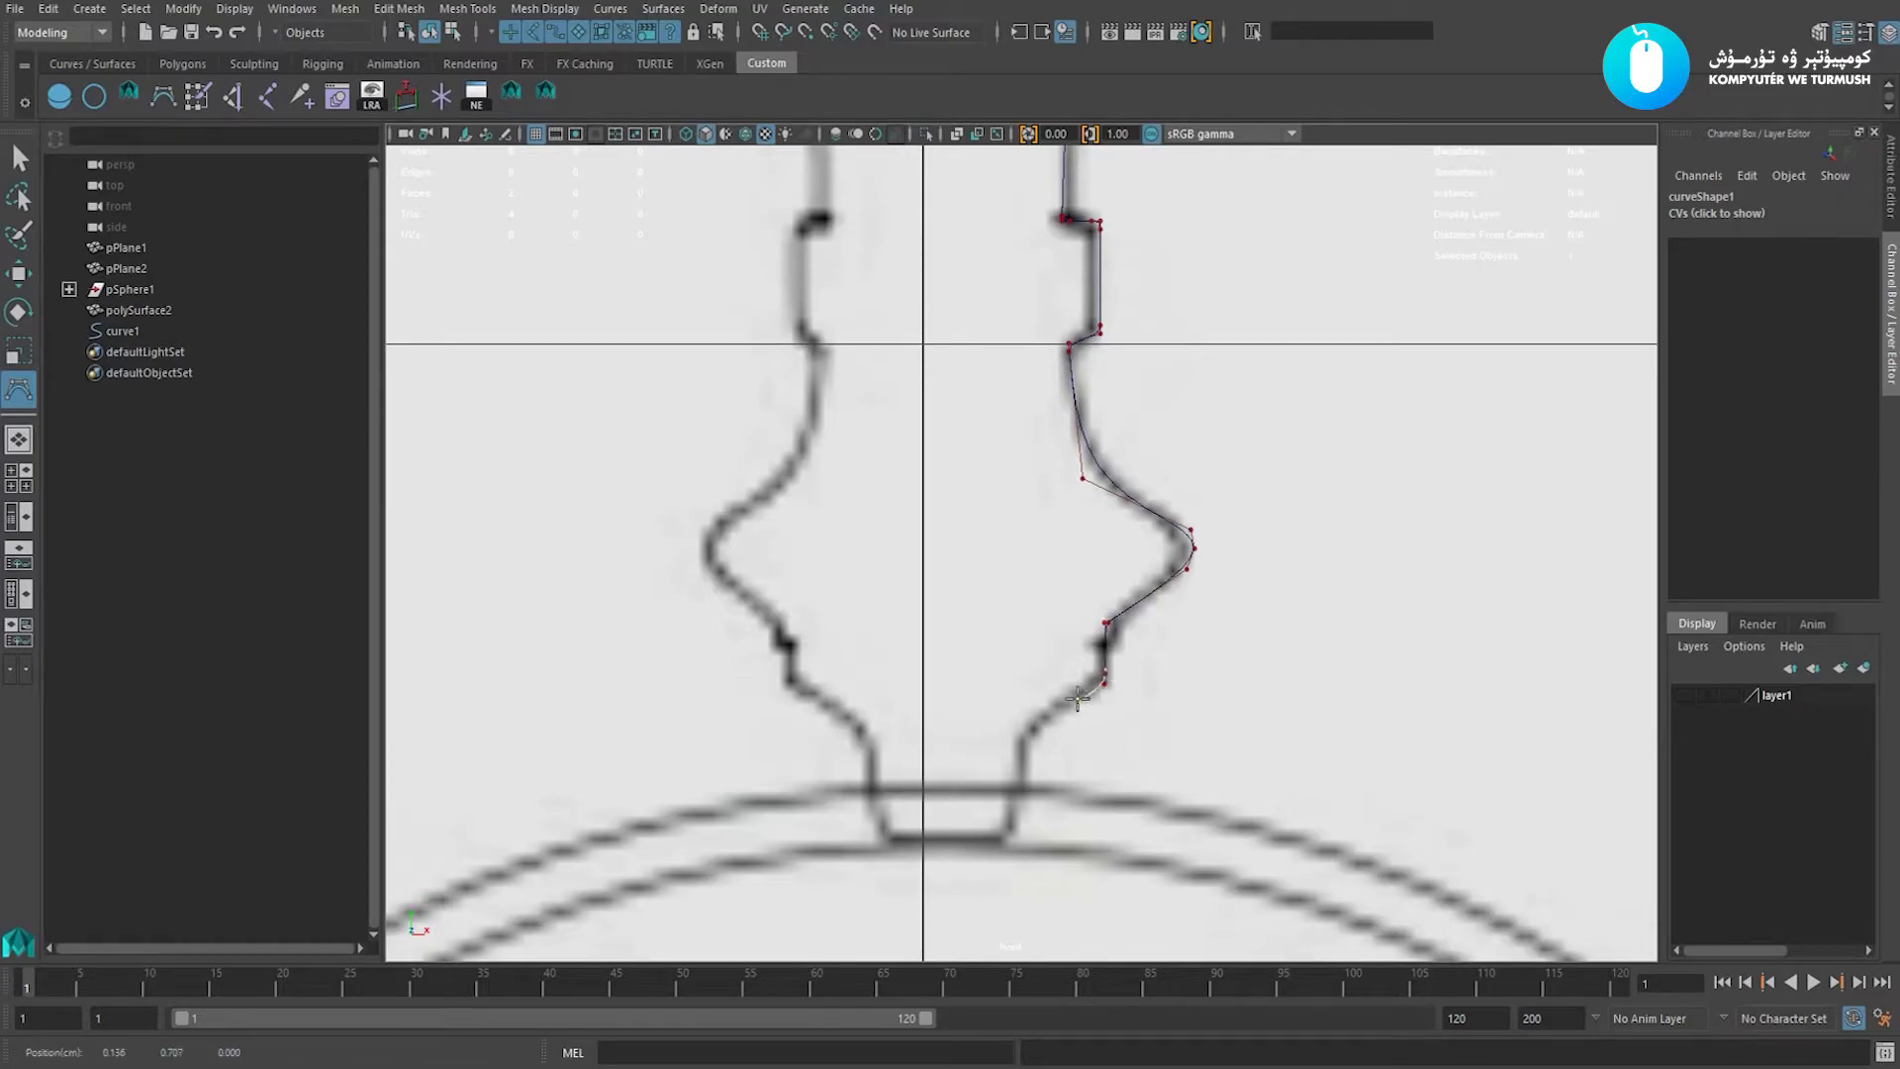
click(1029, 721)
click(1020, 738)
click(1020, 782)
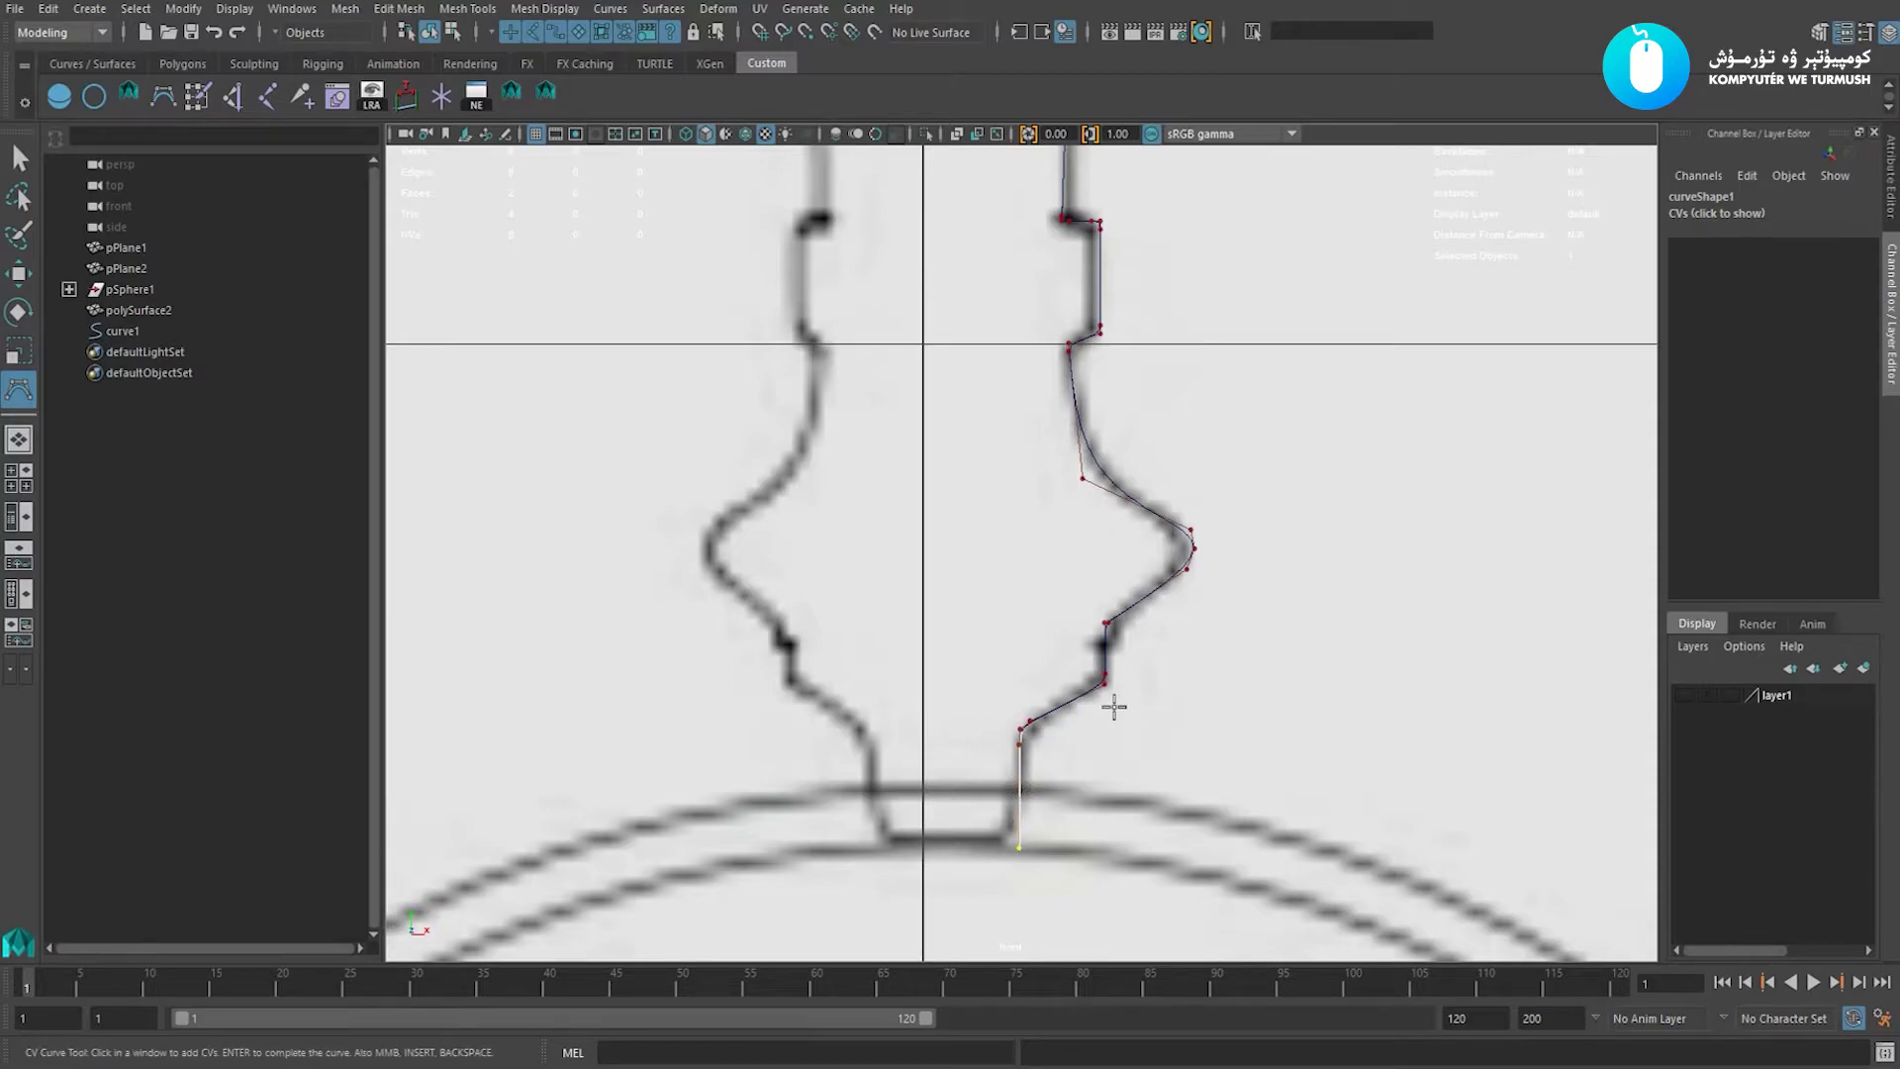
key(Return)
key(w)
Show the curve's control vertices and adjust those on the long tapered section to match the reference outline.
scroll(1138, 693, down, 6)
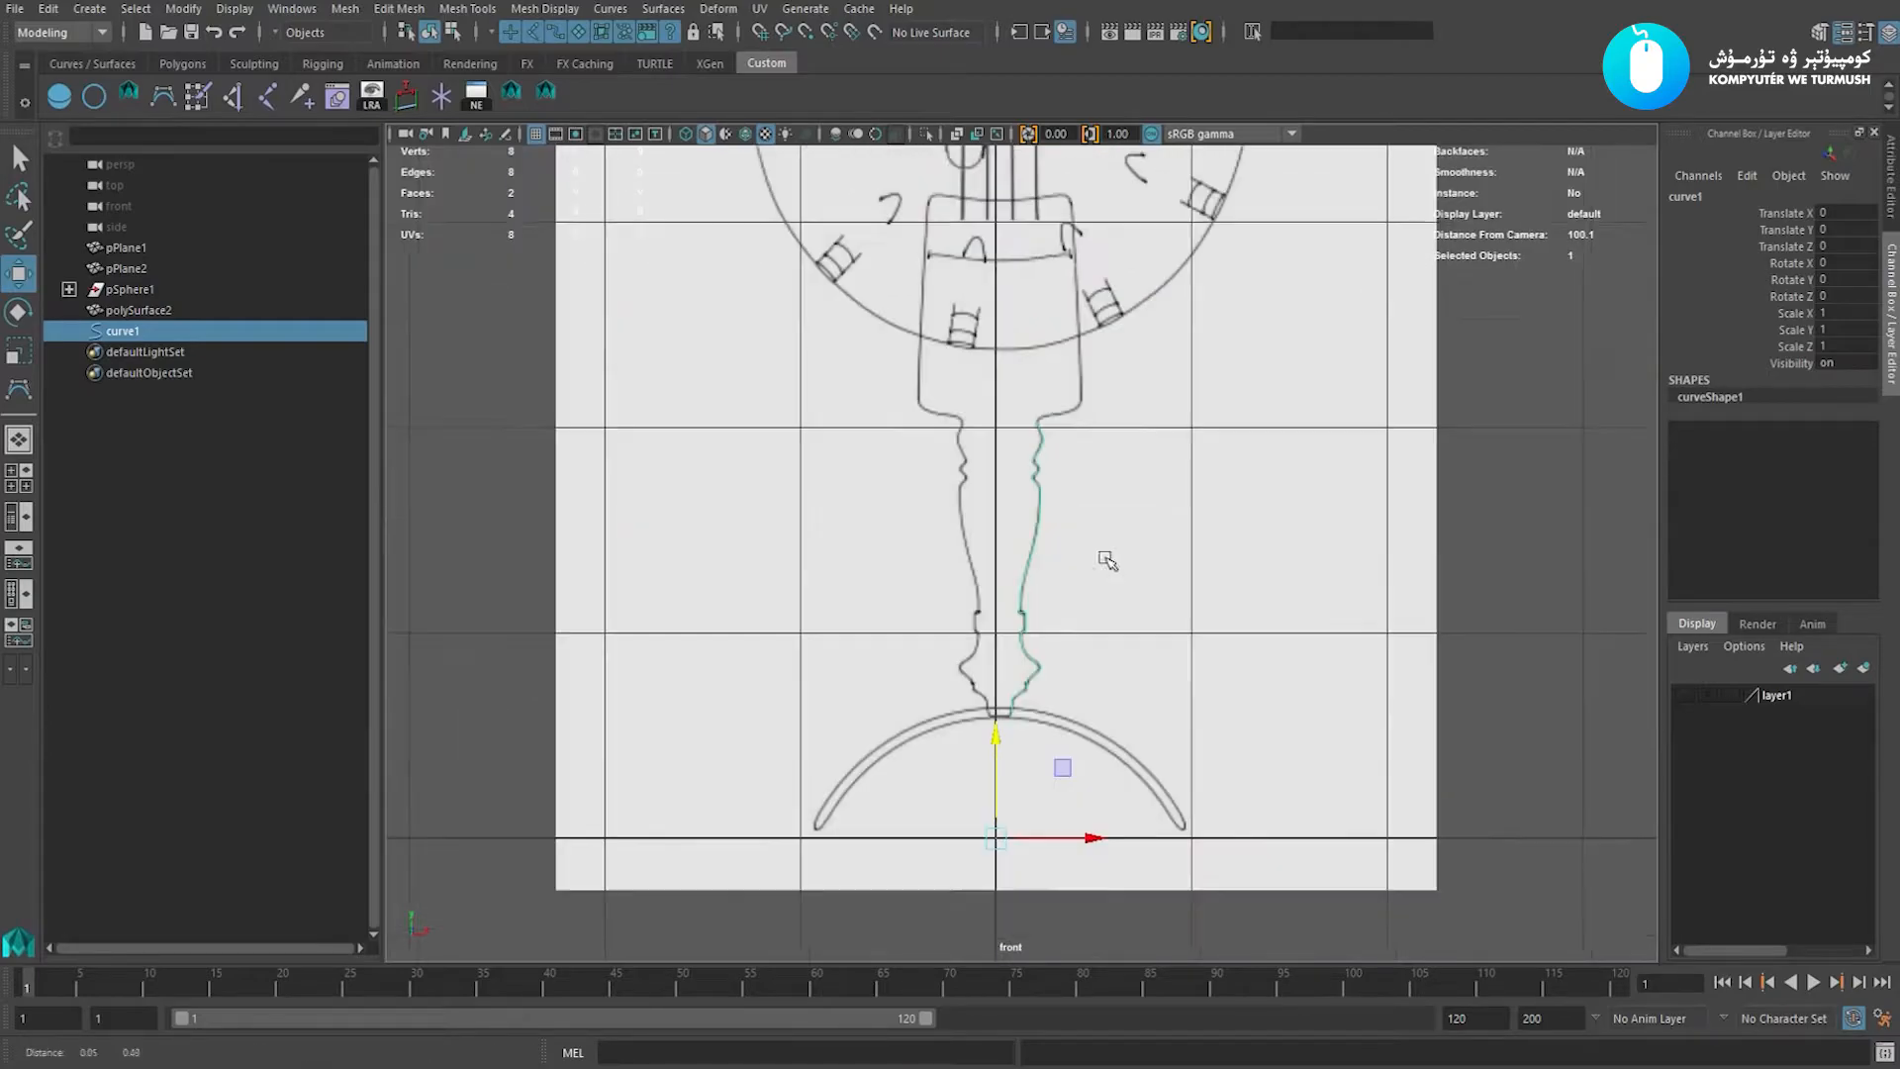
click(1597, 566)
scroll(1336, 687, up, 8)
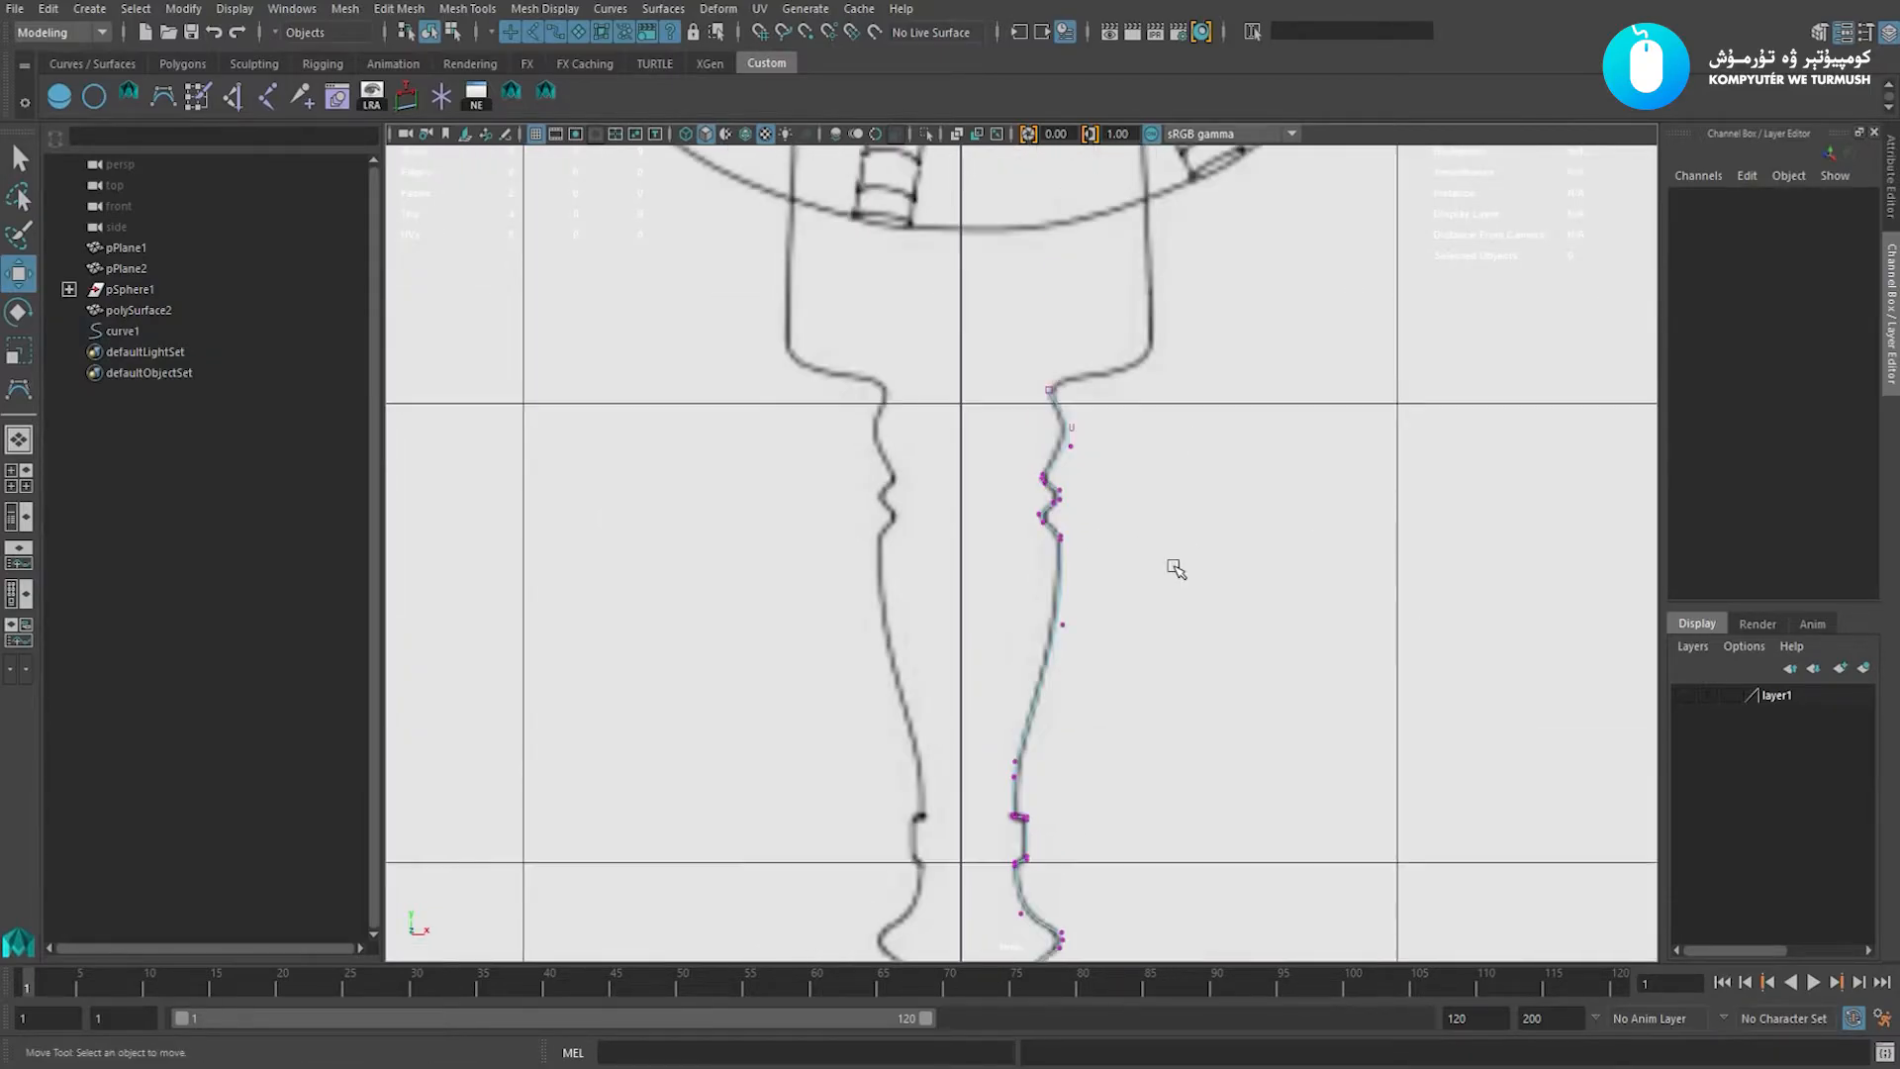
drag(1113, 520, 1294, 704)
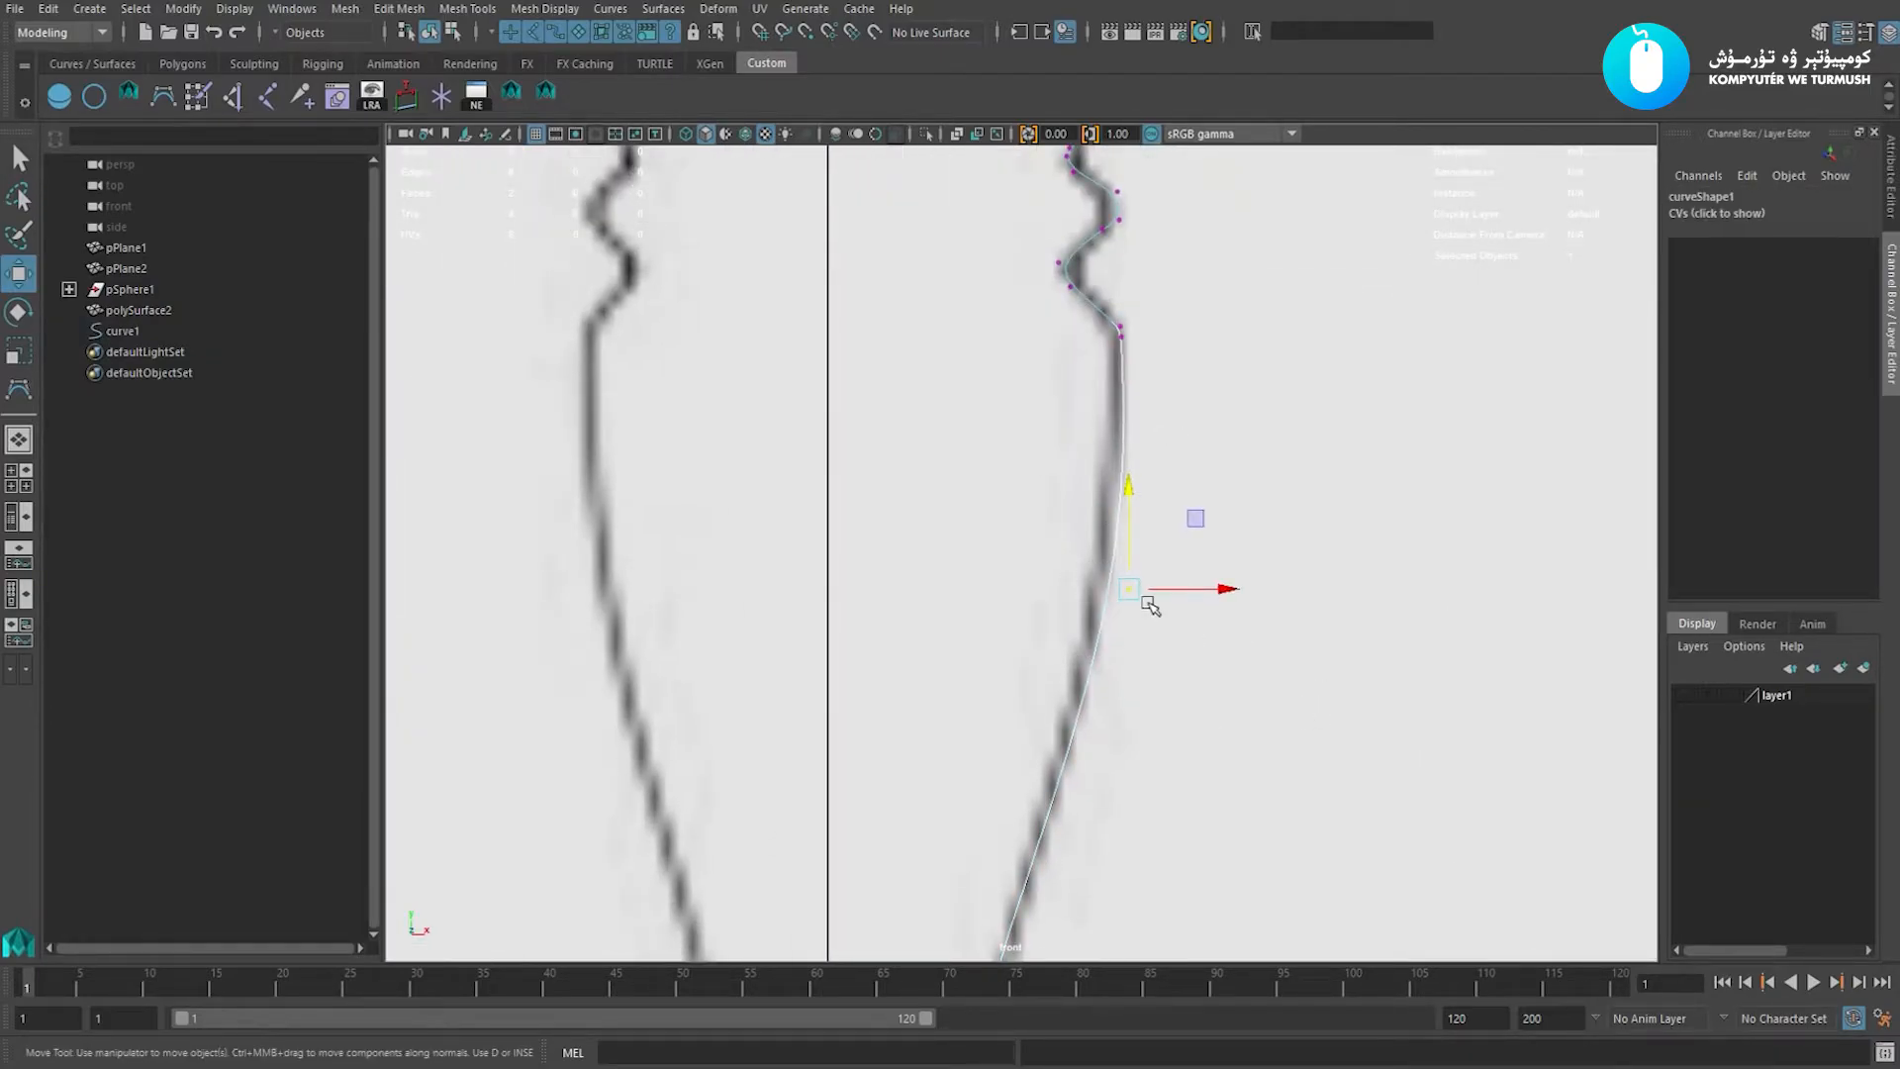
scroll(1132, 586, down, 5)
scroll(1145, 657, up, 8)
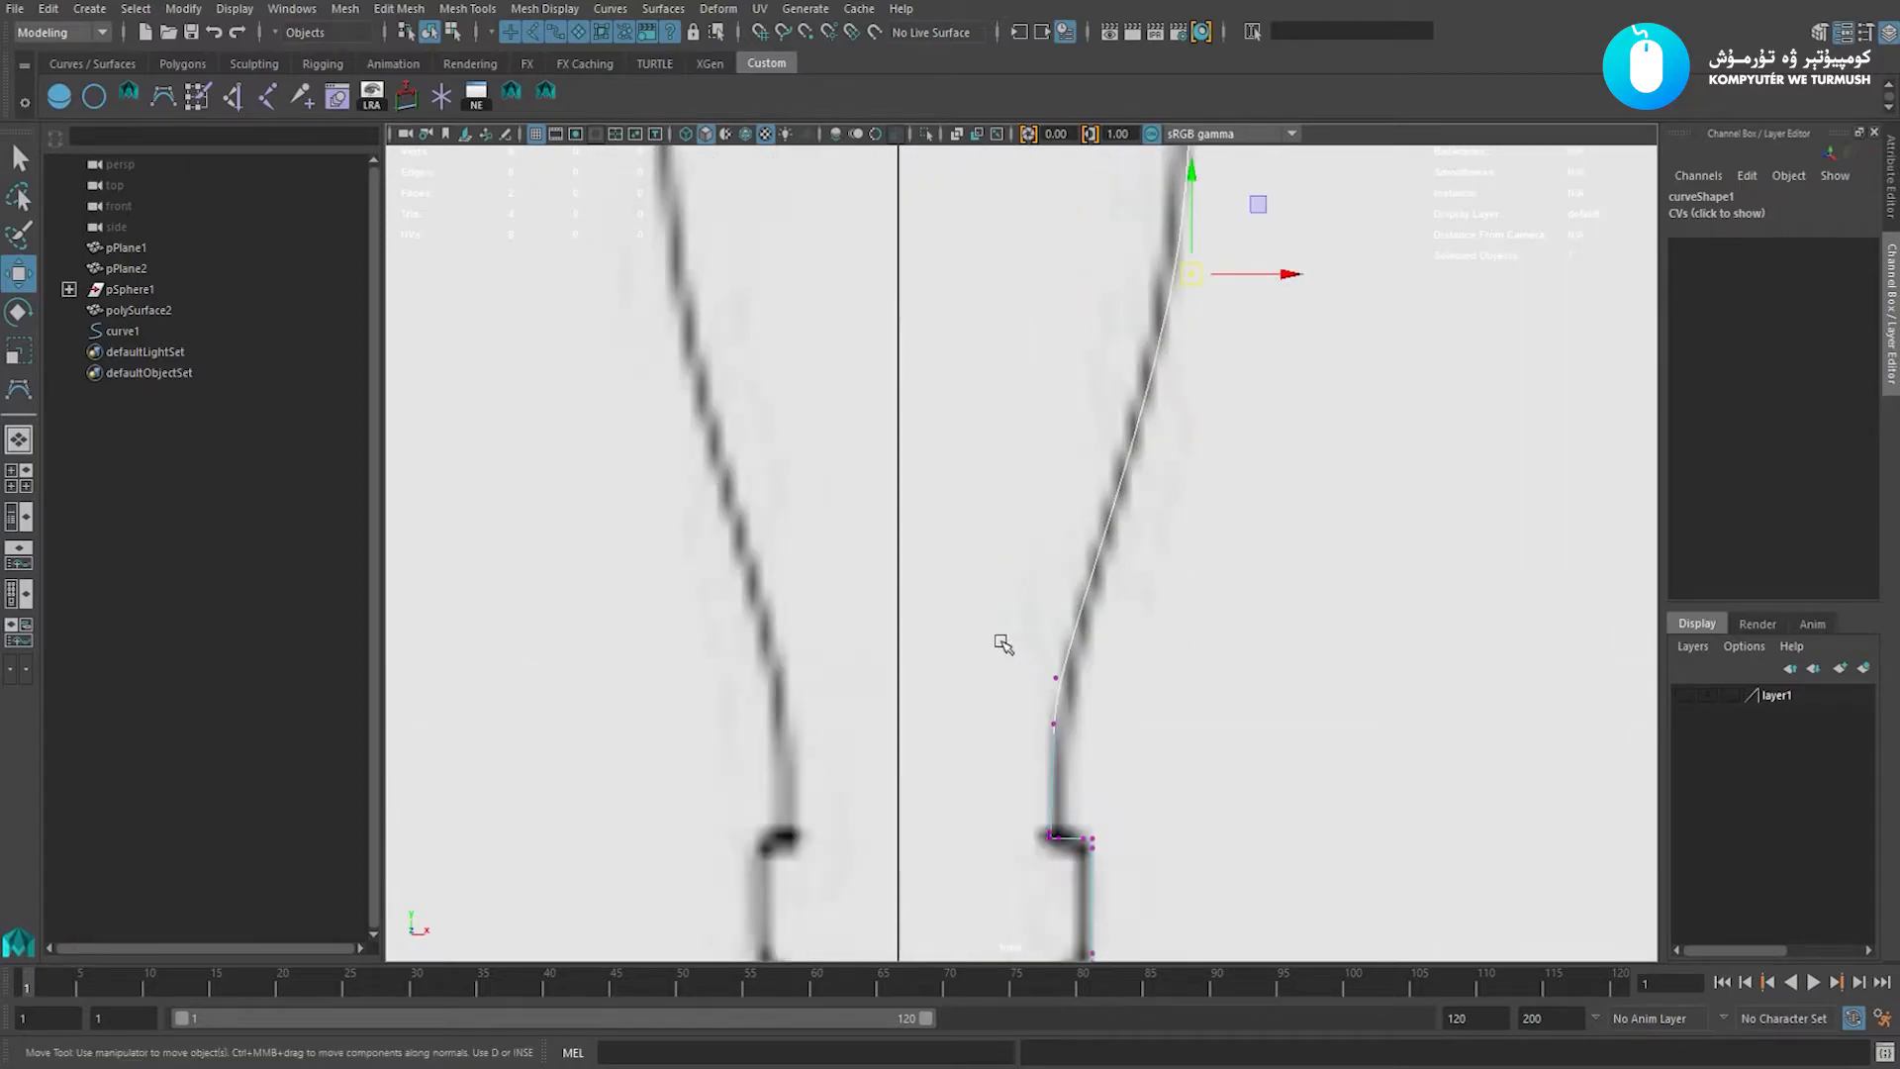
drag(1105, 679, 1073, 638)
scroll(1138, 564, down, 5)
scroll(1201, 515, up, 7)
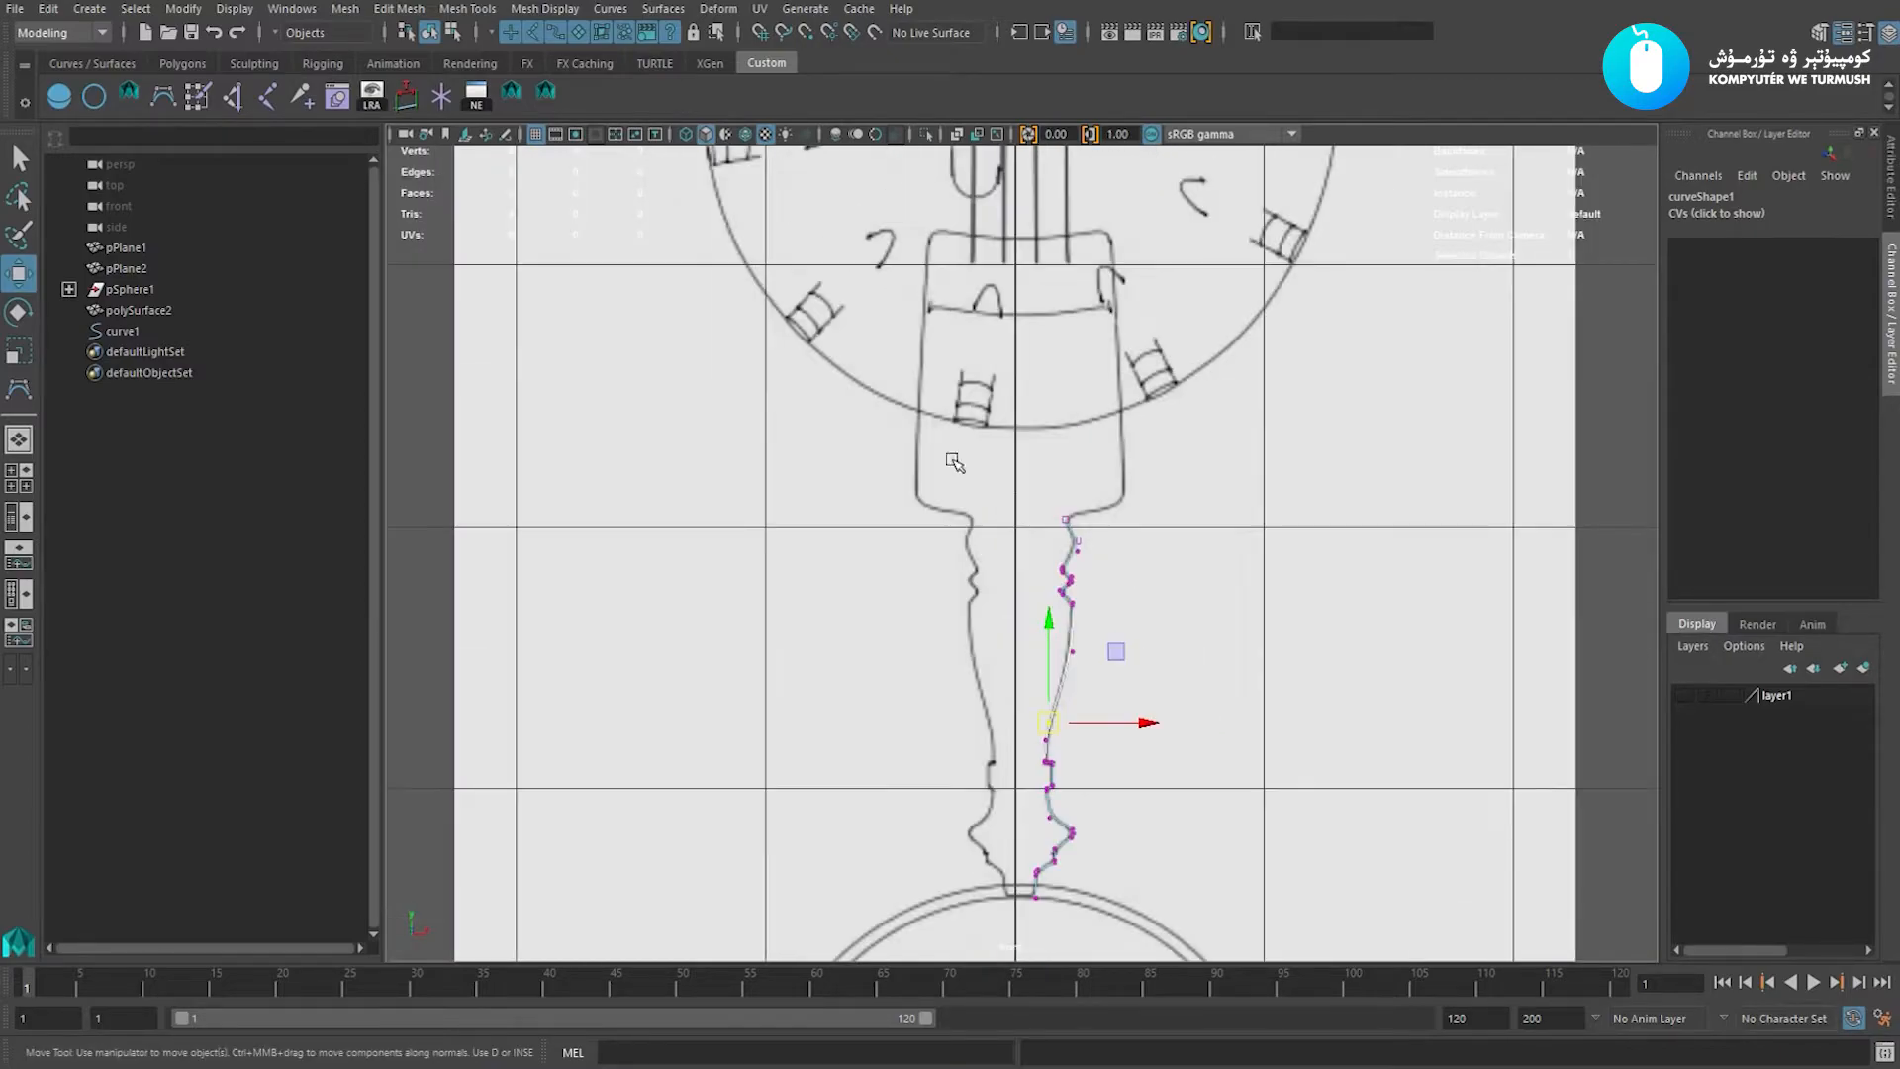
Refine the control vertices at the handle's first bulge to follow the reference outline.
drag(1221, 628, 1297, 526)
drag(1228, 594, 1227, 577)
click(1228, 644)
drag(1227, 644, 1228, 656)
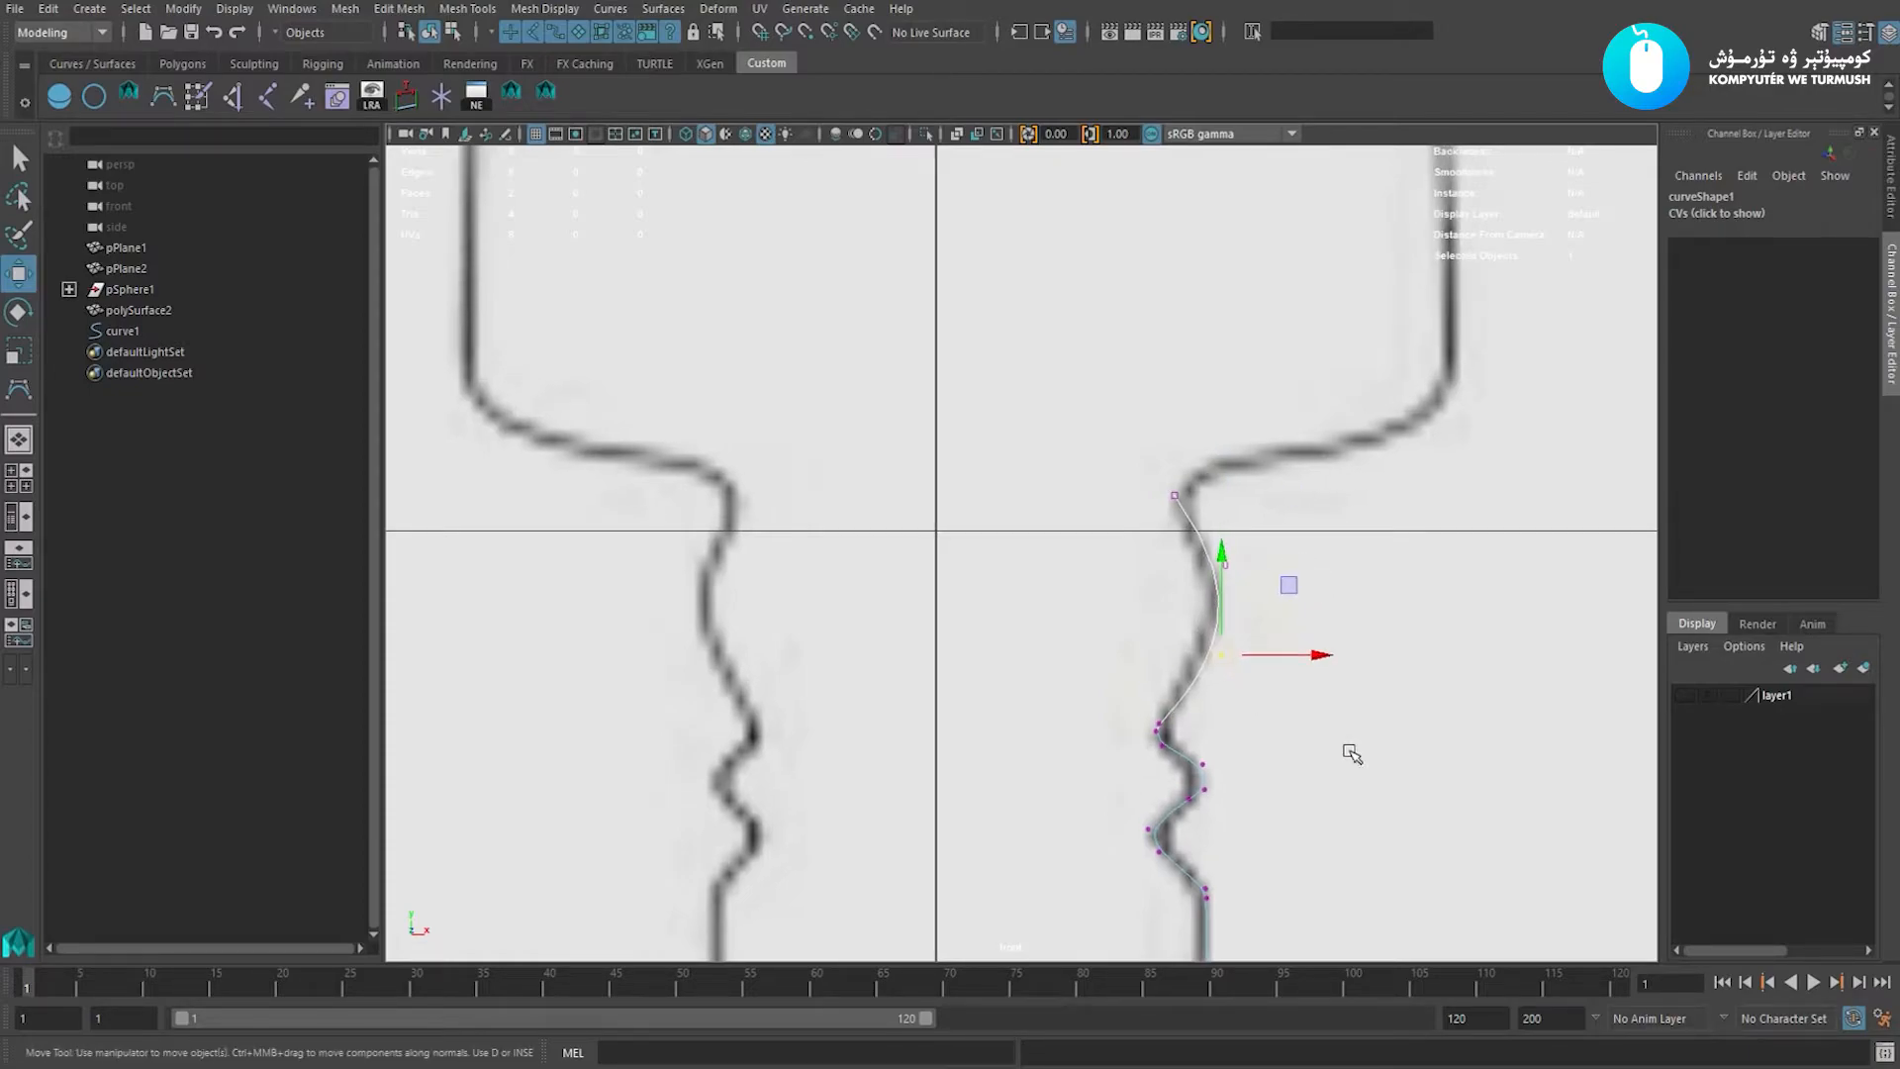
click(1176, 495)
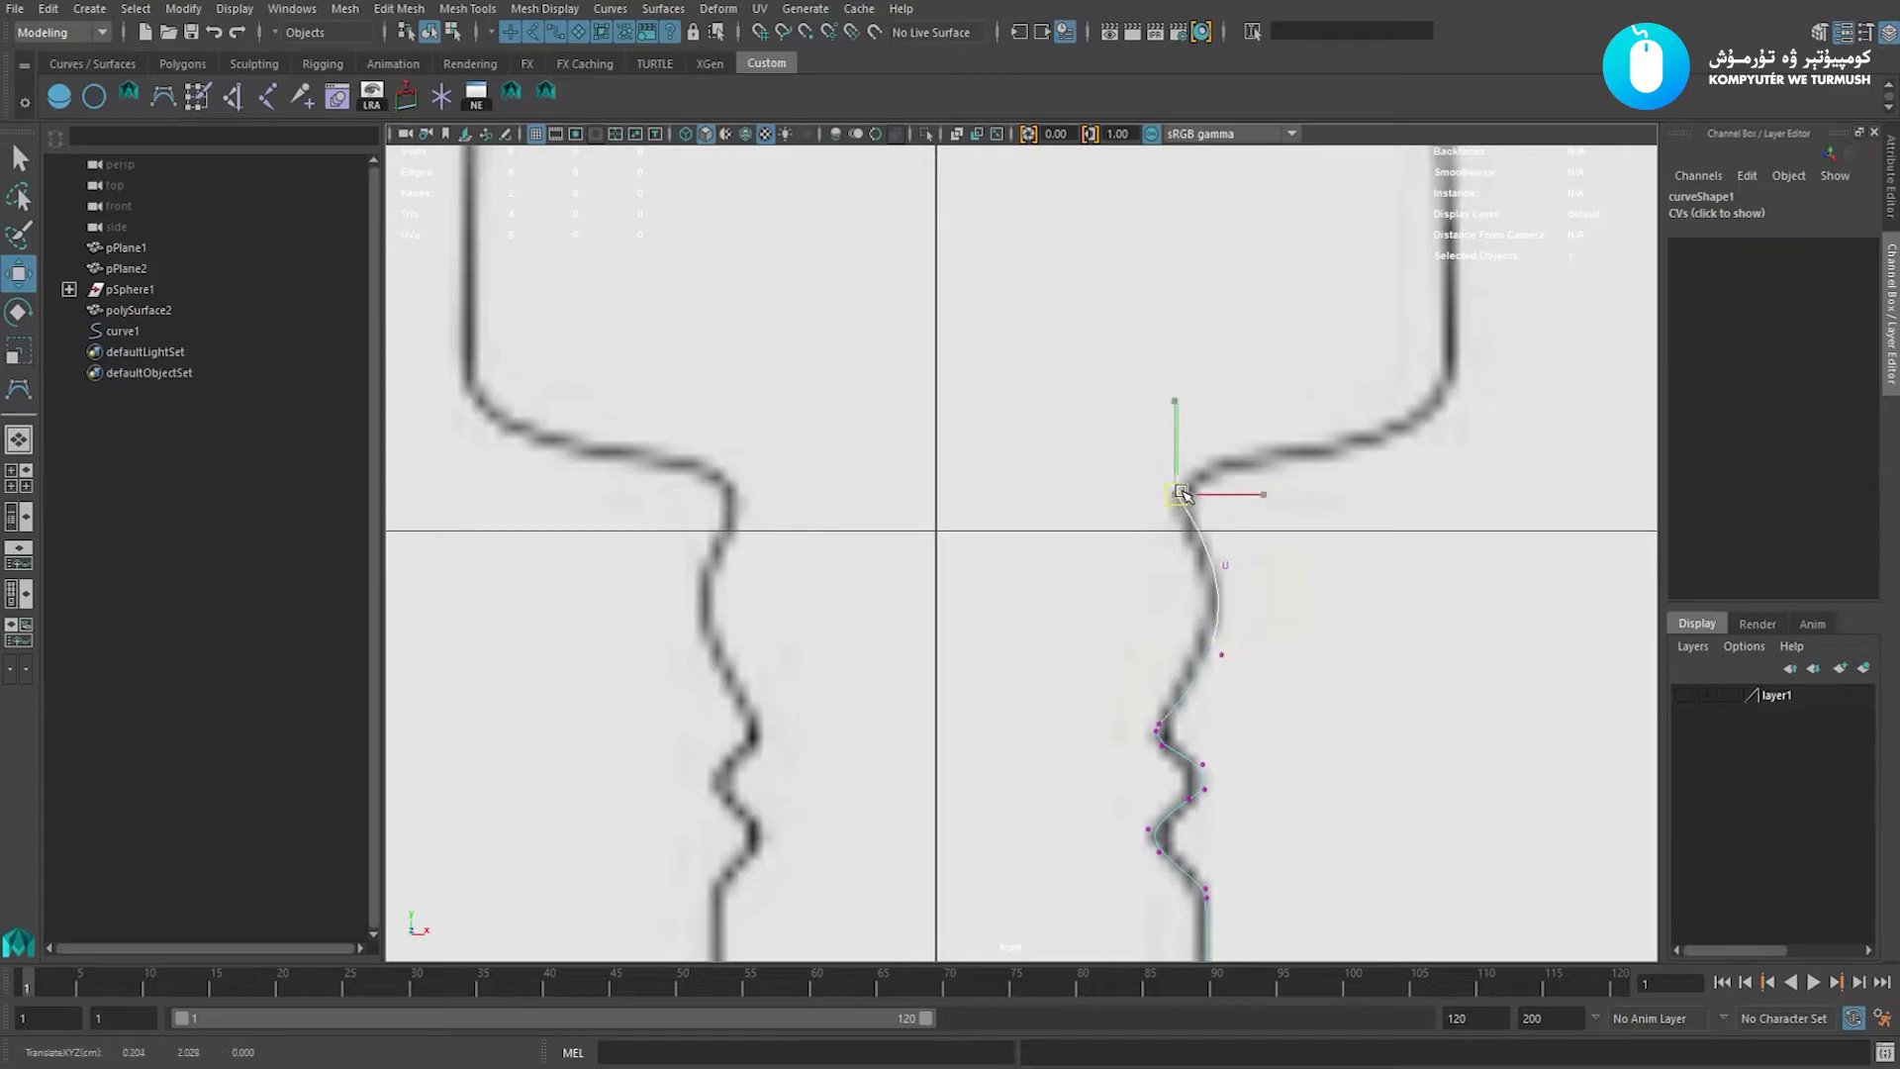
scroll(1277, 722, down, 5)
alt+right_drag(1242, 727, 1197, 708)
click(1127, 867)
alt+right_drag(1127, 867, 1089, 648)
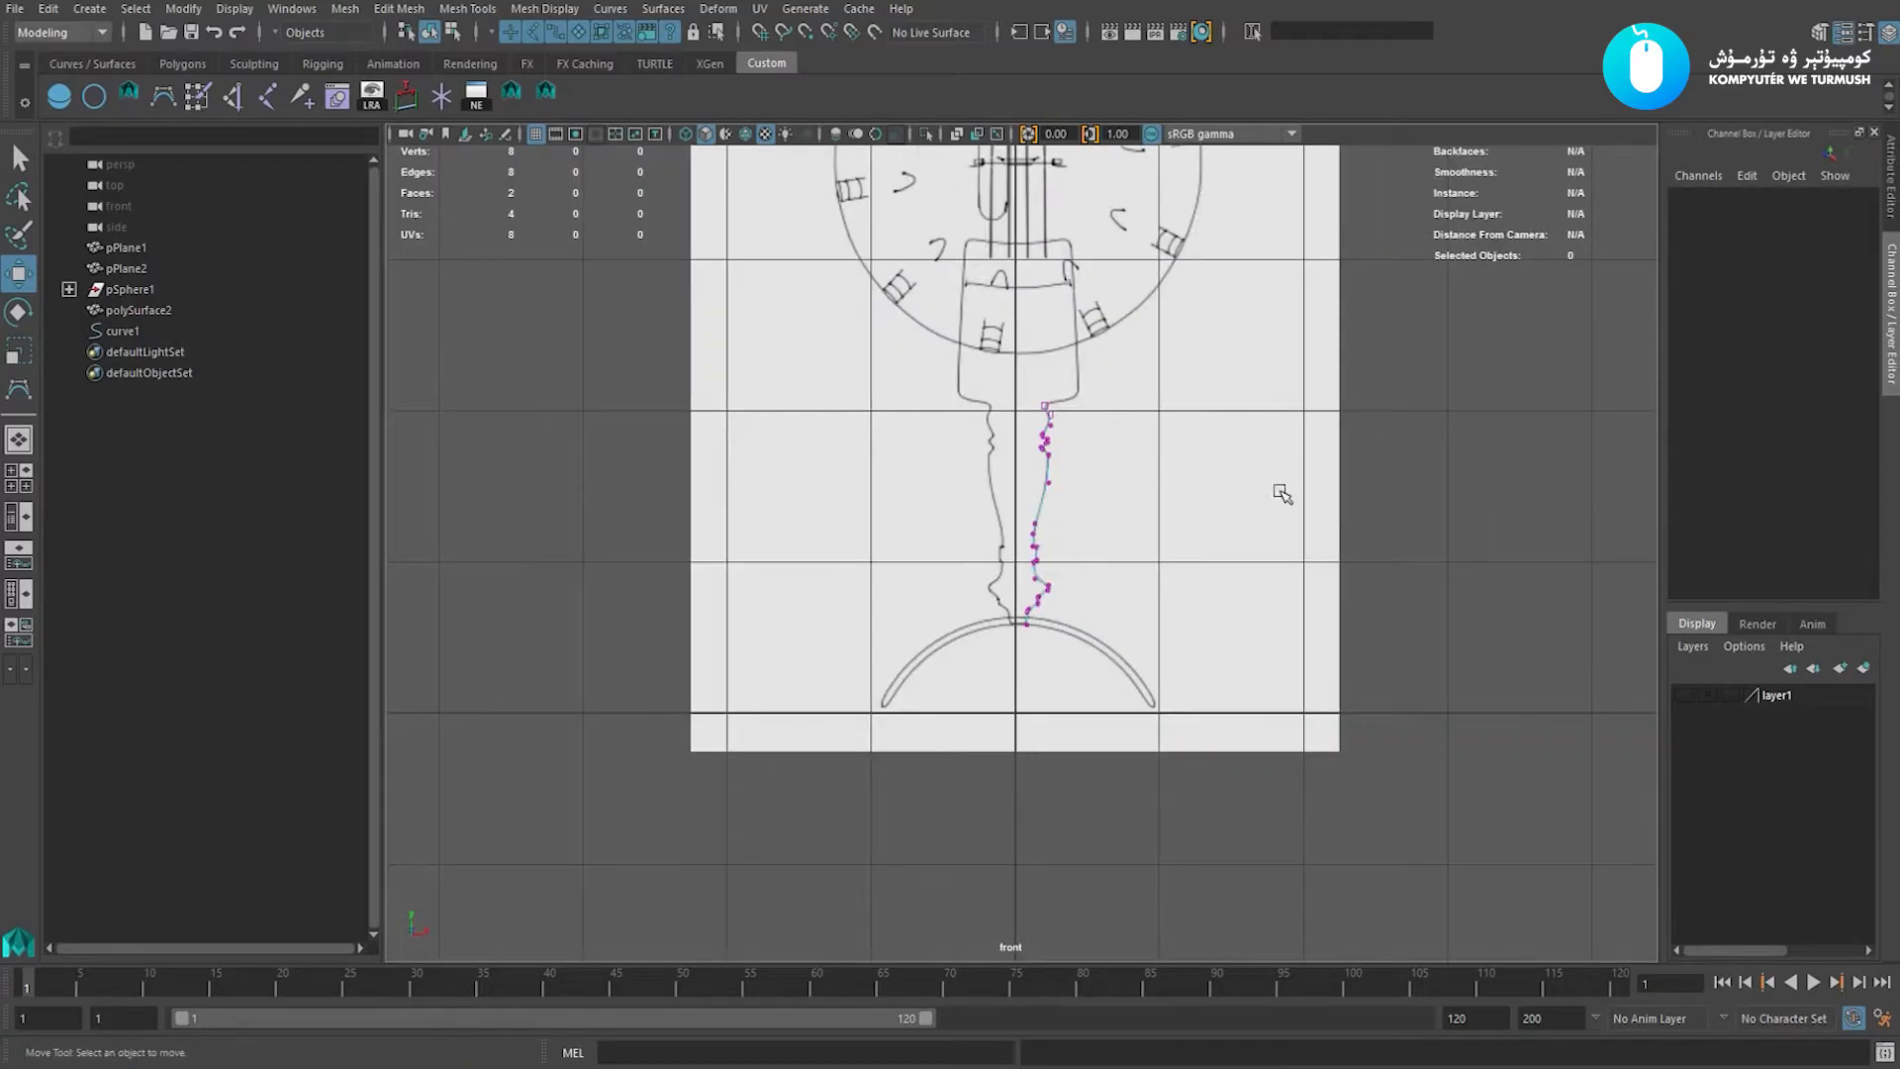
Return to object mode, select the handle curve, and show it in the perspective view.
right_drag(1048, 507, 875, 542)
click(1041, 481)
key(space)
drag(1253, 722, 1043, 415)
alt+right_drag(1043, 416, 1502, 734)
alt+drag(1502, 733, 1144, 439)
alt+middle_drag(1145, 442, 1193, 544)
alt+right_drag(1213, 568, 1119, 500)
alt+middle_drag(1099, 478, 1111, 498)
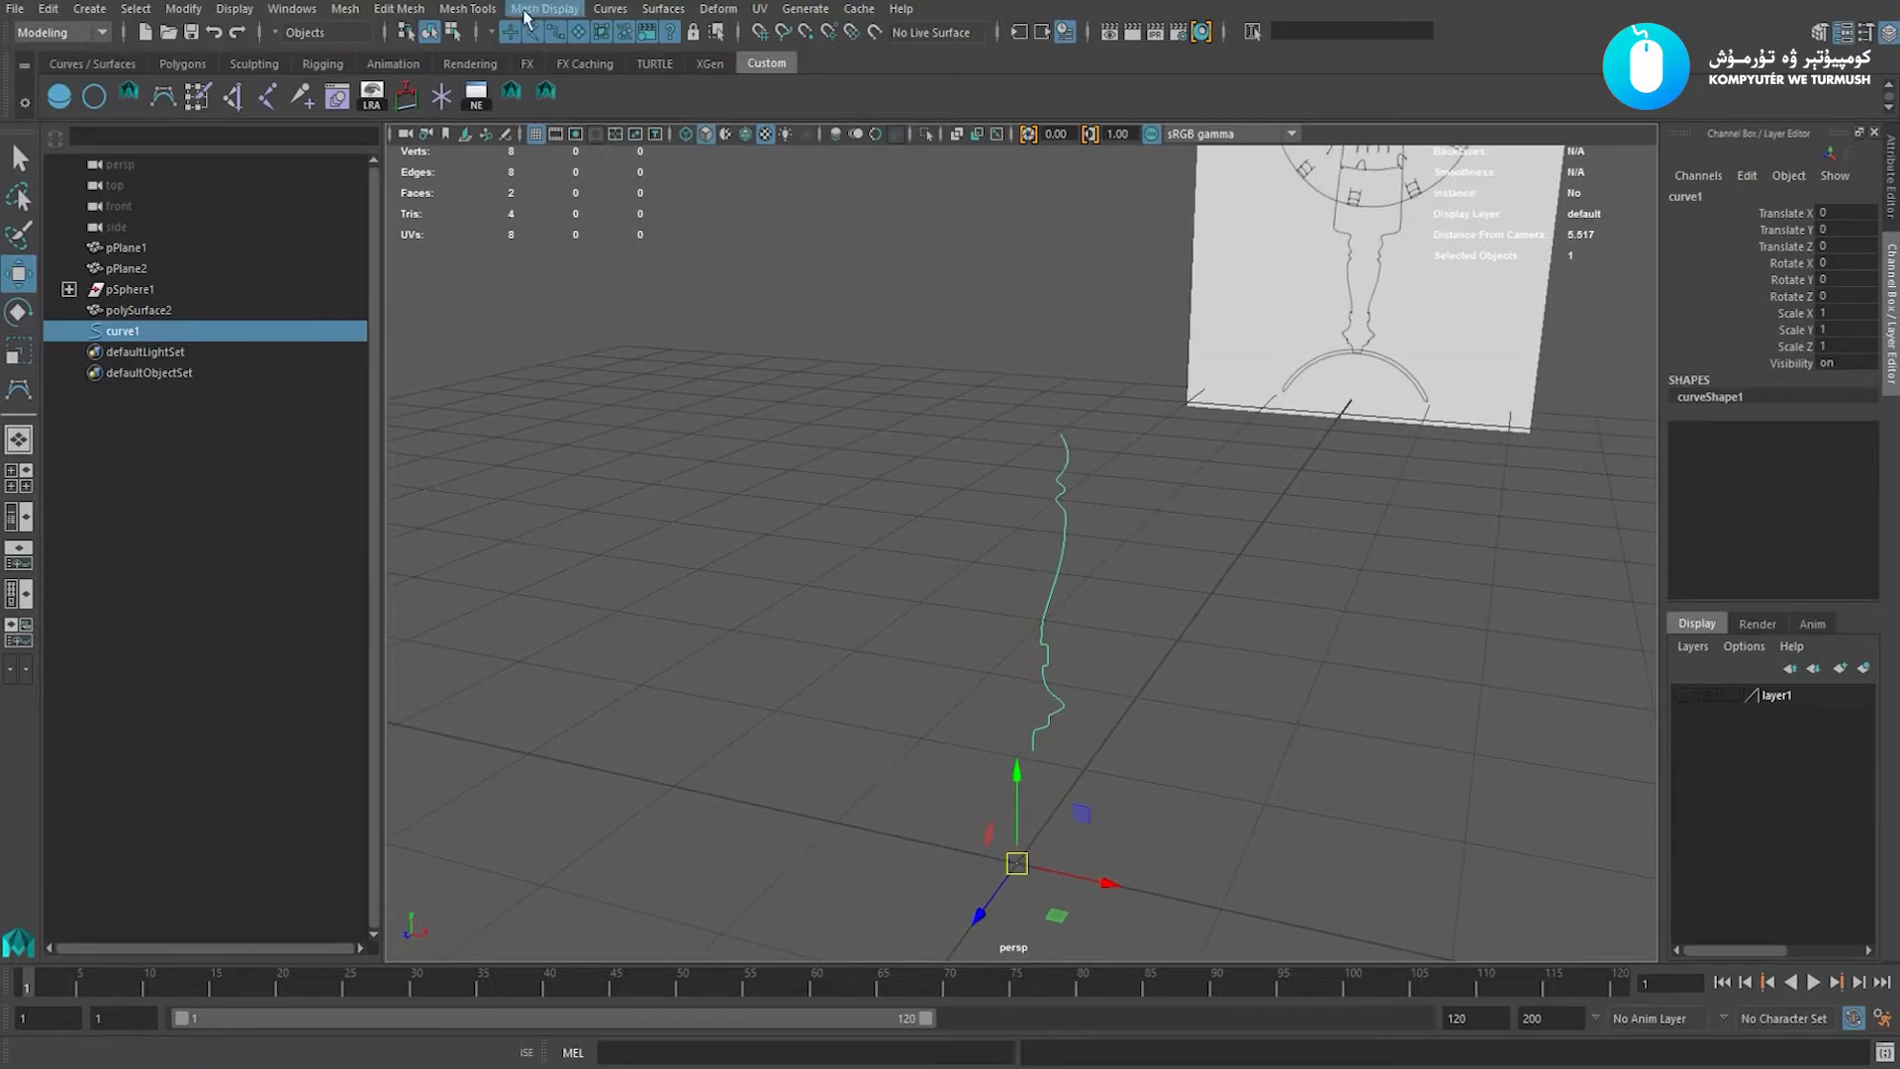
Open the Revolve options for the handle curve and reset them to the default Y-axis, NURBS-output settings.
click(662, 9)
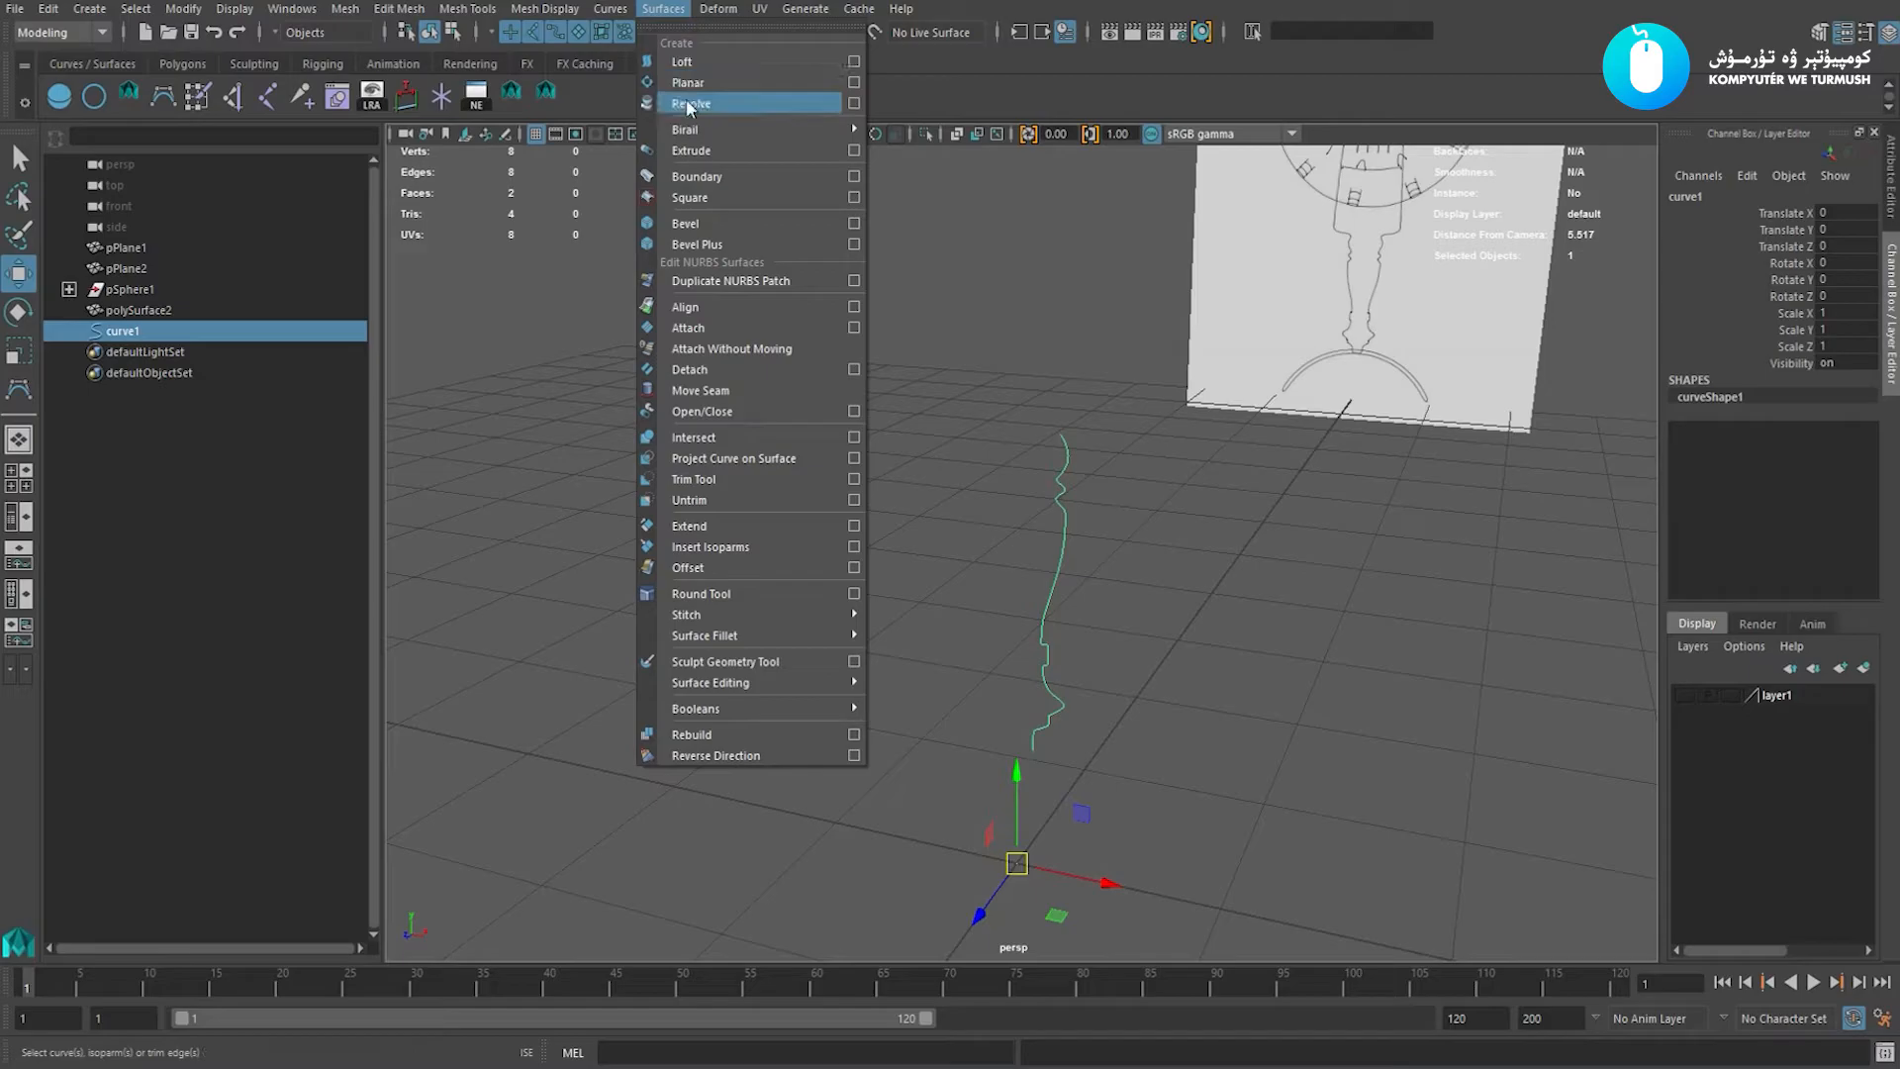
click(855, 103)
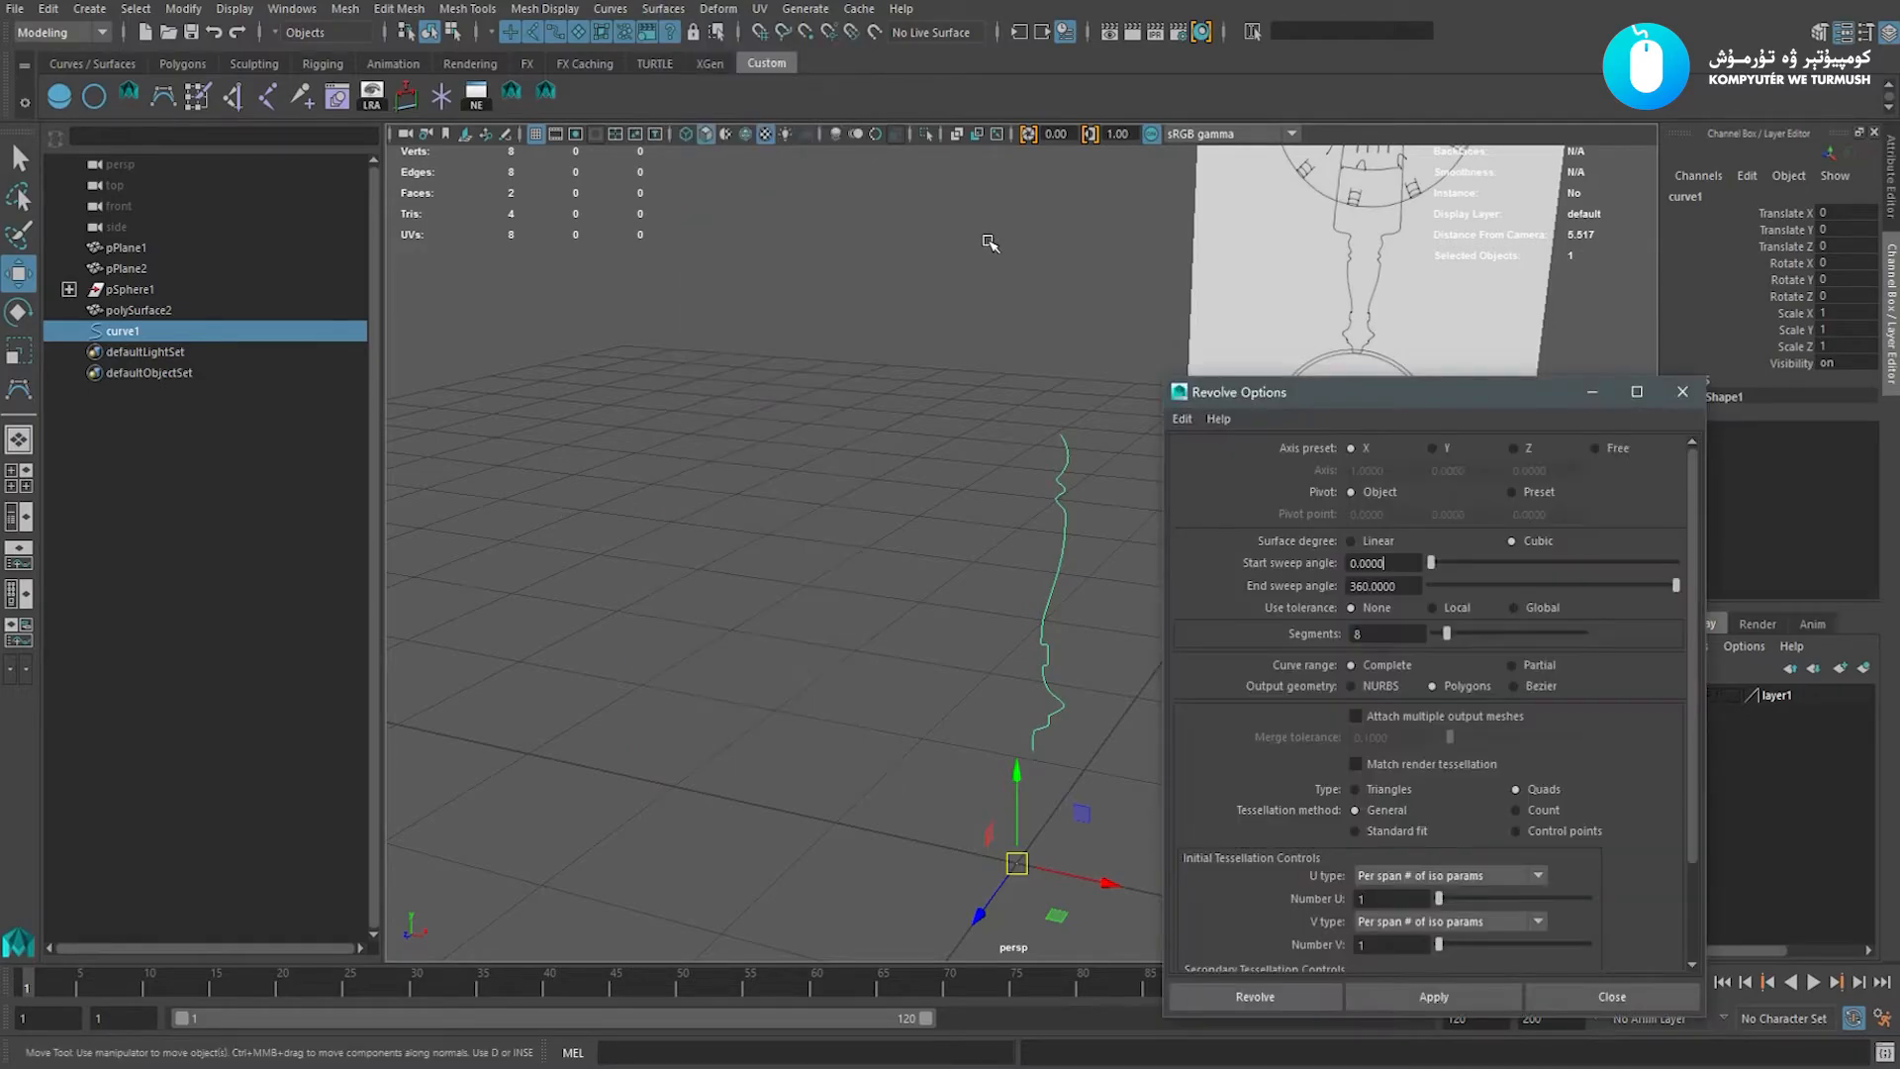
drag(1353, 394, 1377, 265)
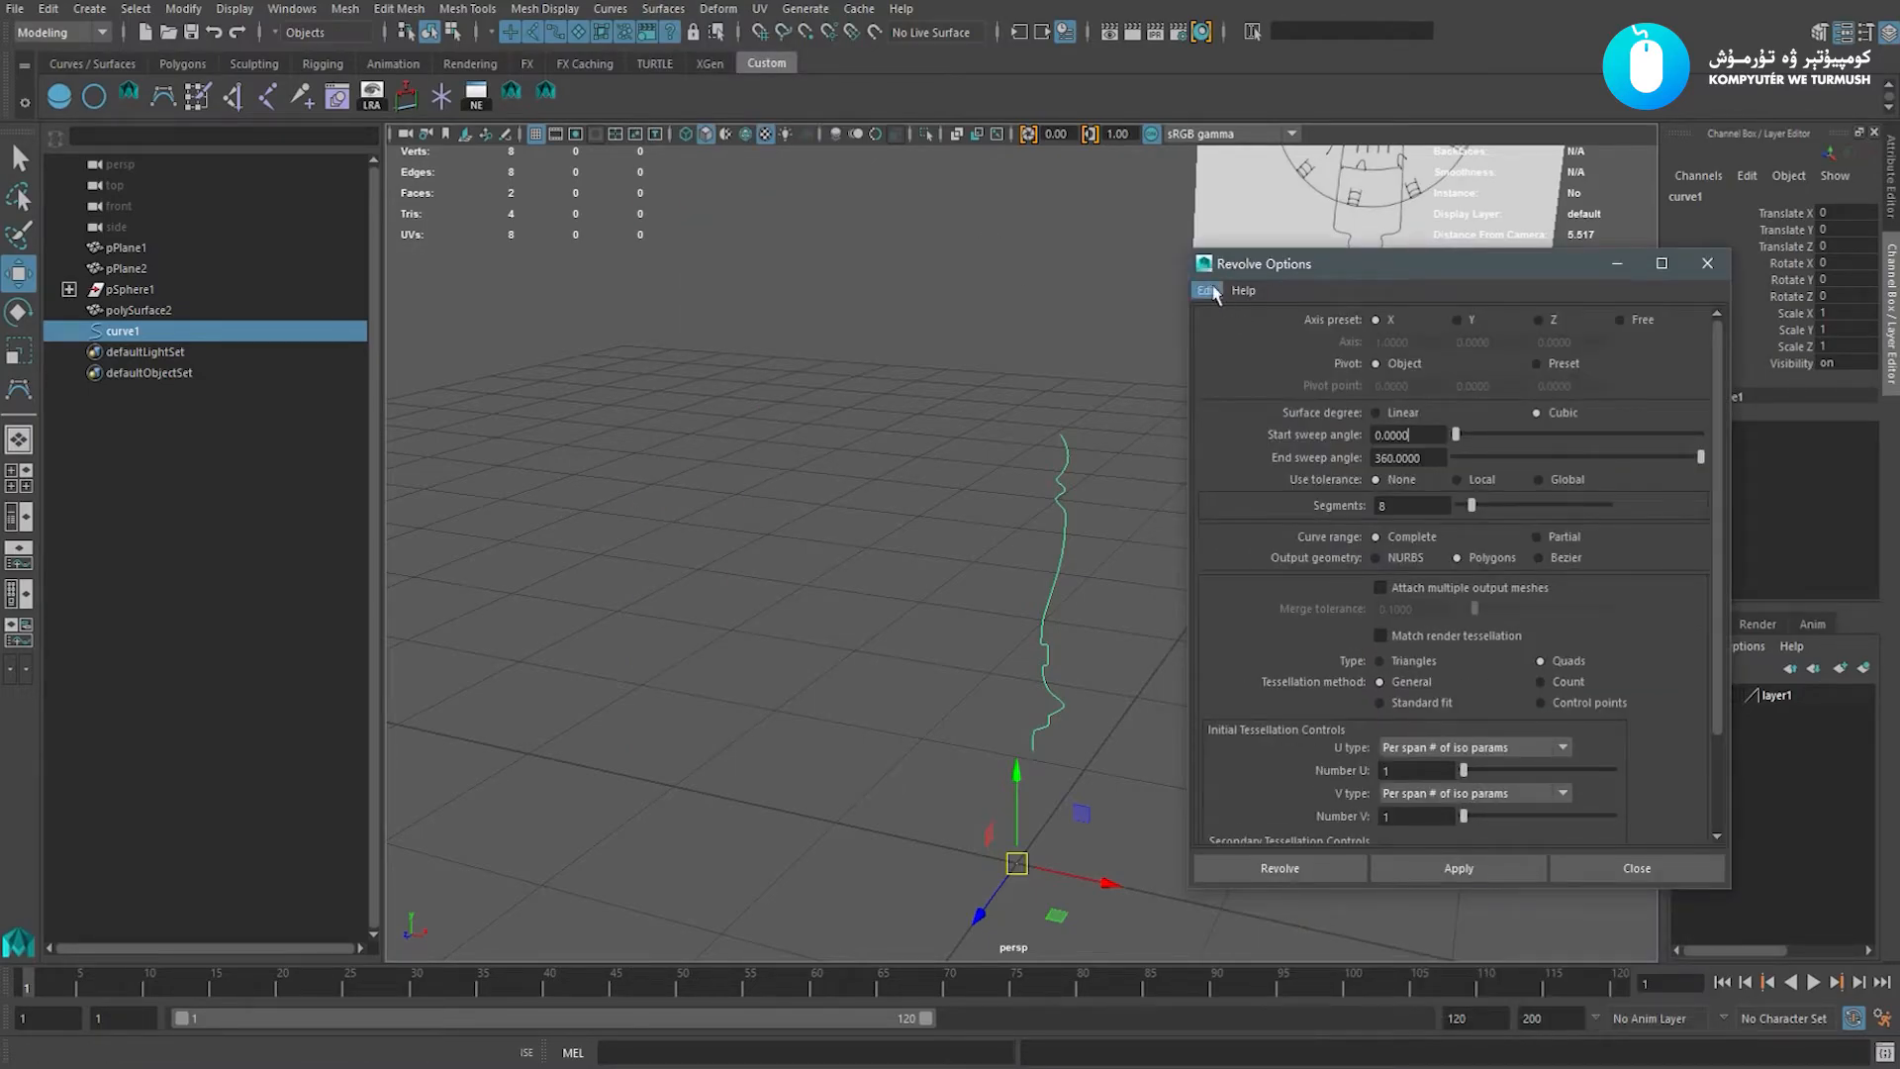
click(1219, 292)
click(1232, 339)
alt+middle_drag(1107, 479, 1005, 408)
alt+drag(1005, 408, 842, 368)
alt+middle_drag(899, 408, 891, 382)
alt+right_drag(847, 353, 857, 394)
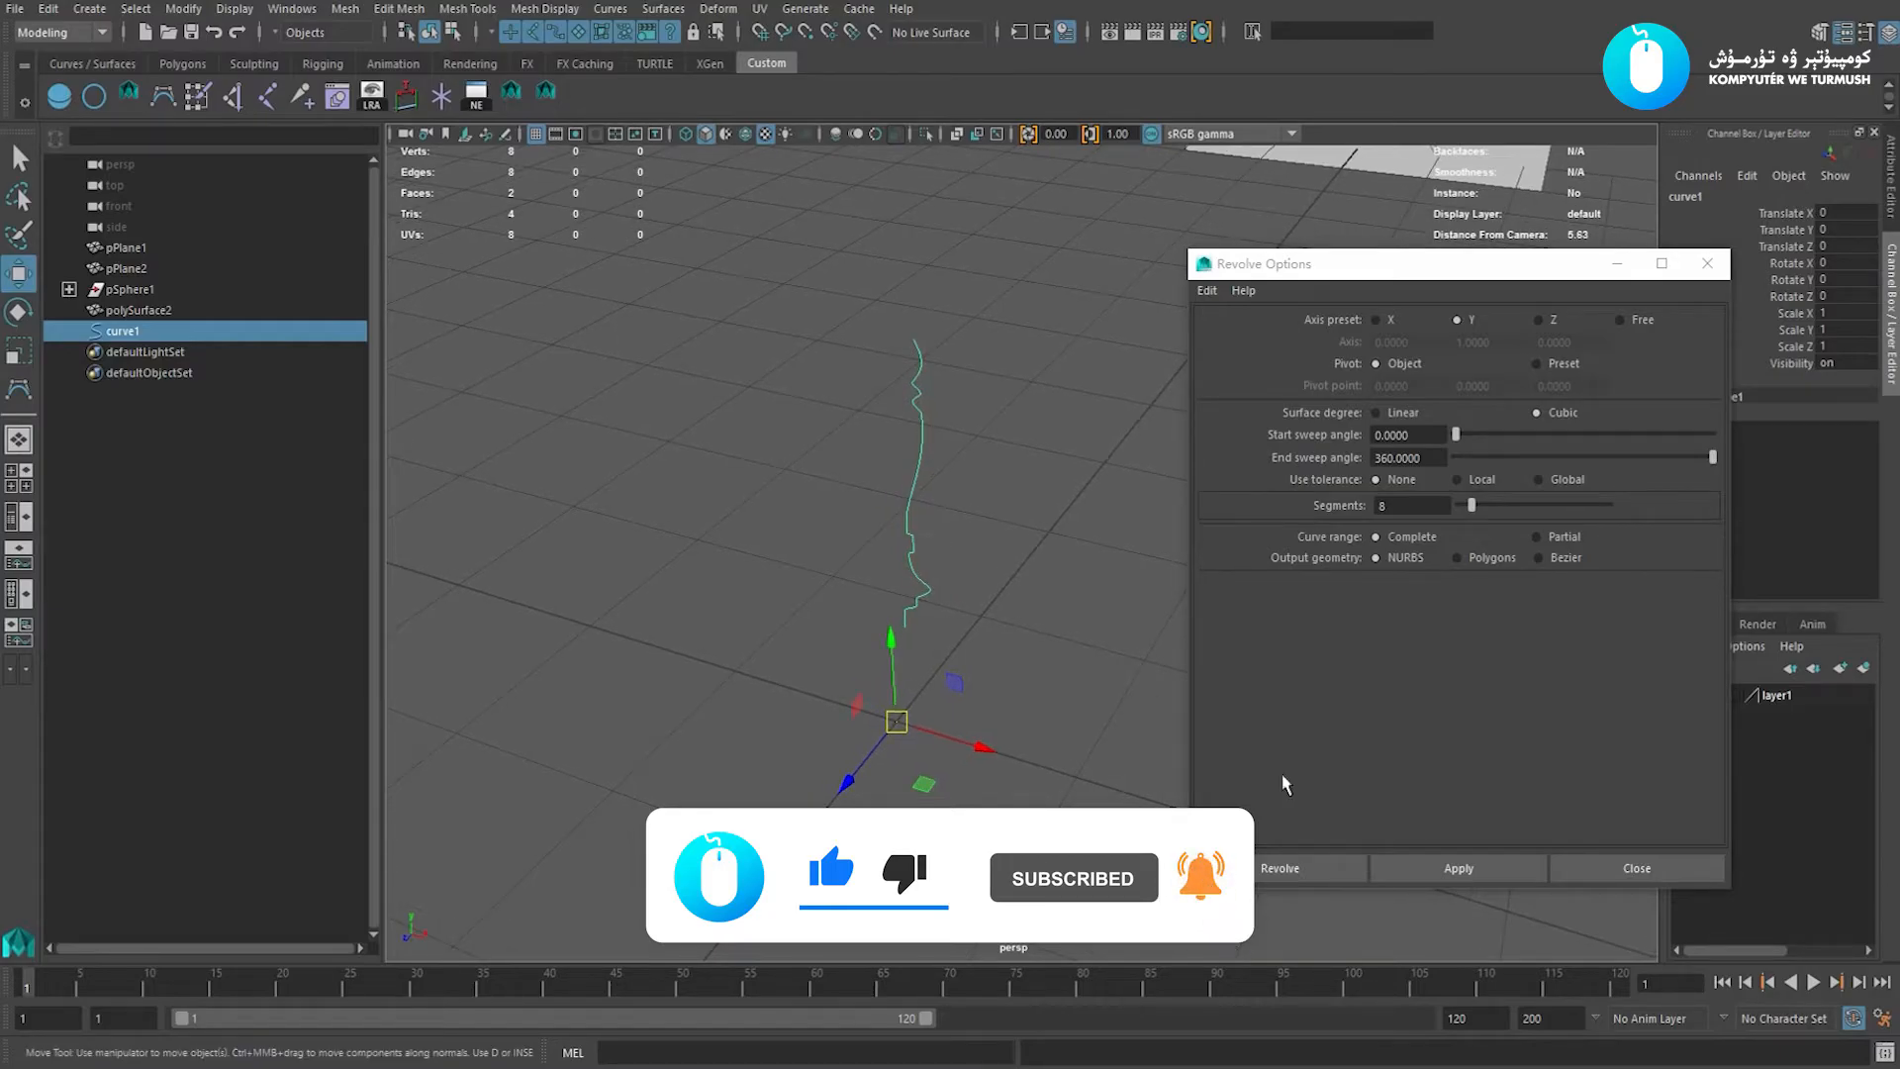
Try to revolve the handle curve about the Y axis with 8 segments, and delete the resulting surface.
click(1398, 868)
alt+drag(805, 487, 870, 500)
click(871, 500)
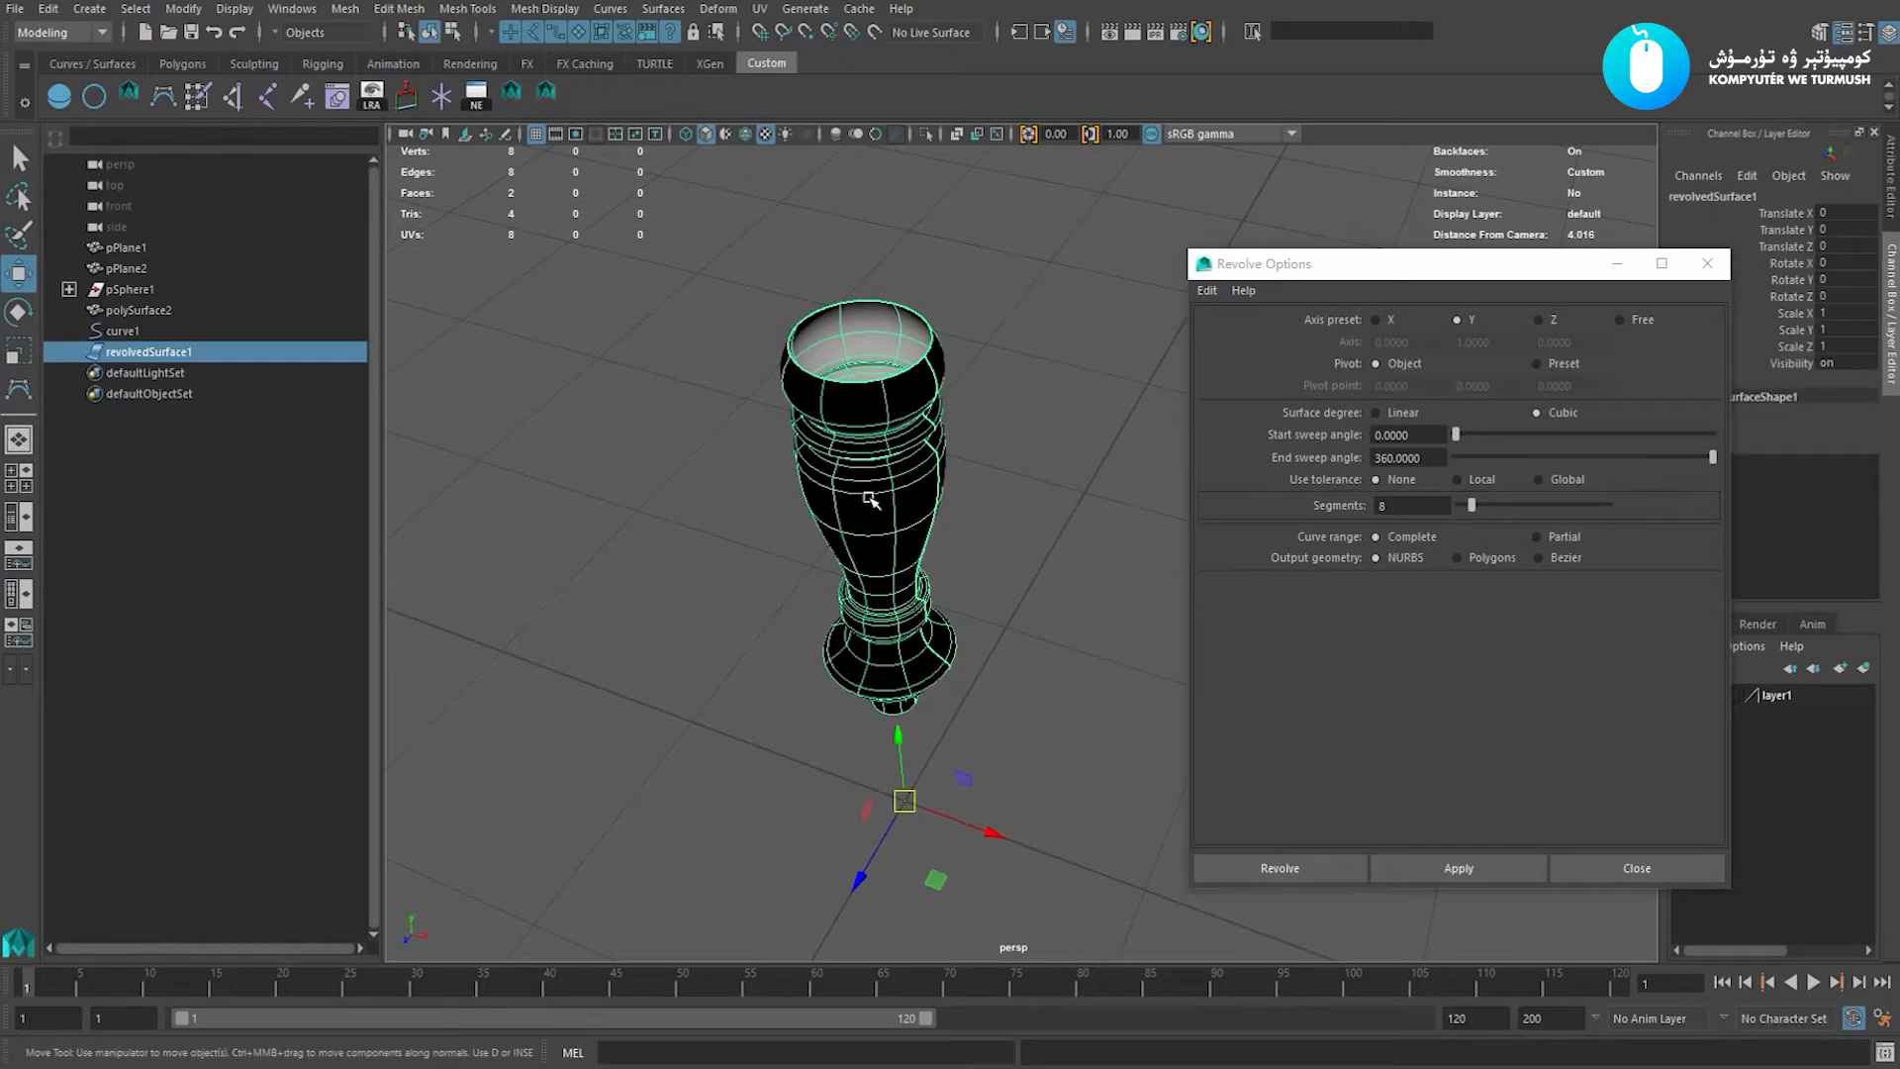
key(Delete)
Examine the handle curve's control vertices at its upper end to check where the curve starts.
drag(1041, 498, 1043, 497)
alt+middle_drag(1043, 497, 1055, 476)
alt+right_drag(1006, 448, 982, 526)
key(F9)
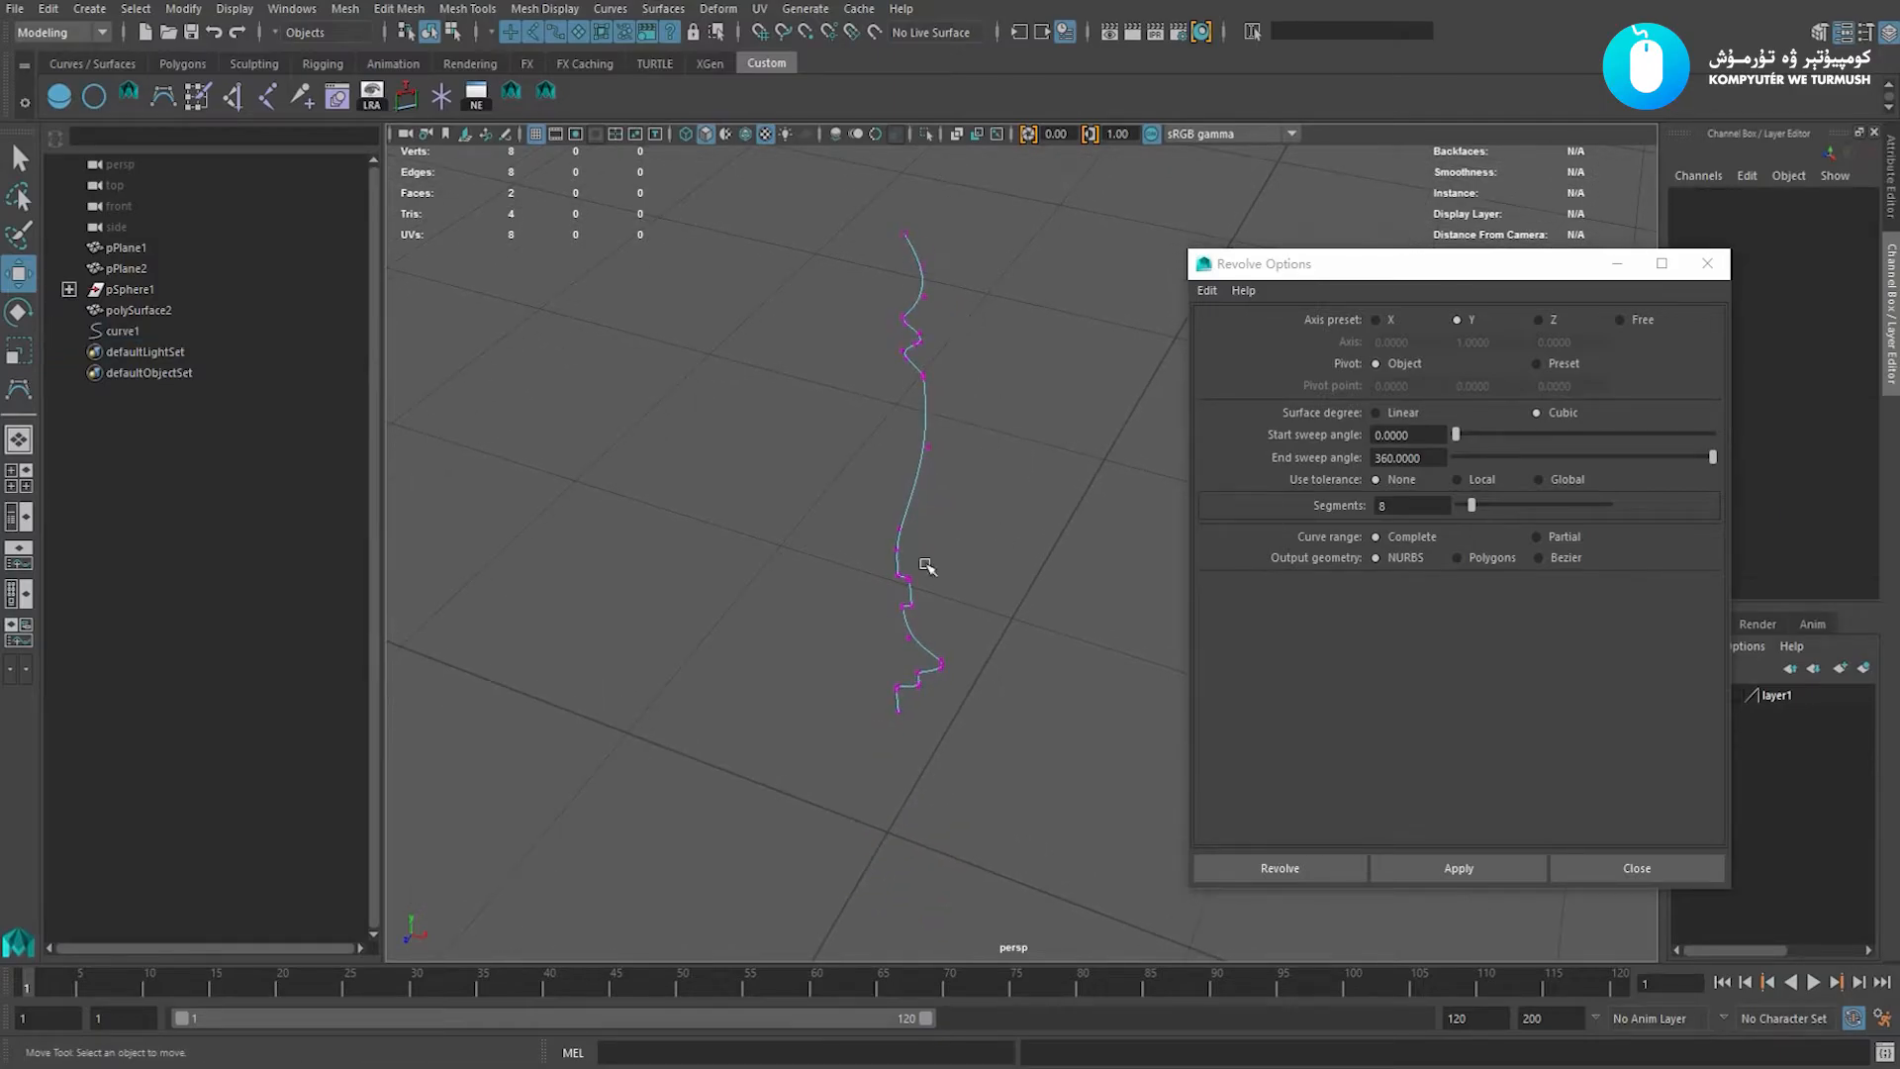
alt+middle_drag(1001, 370, 995, 404)
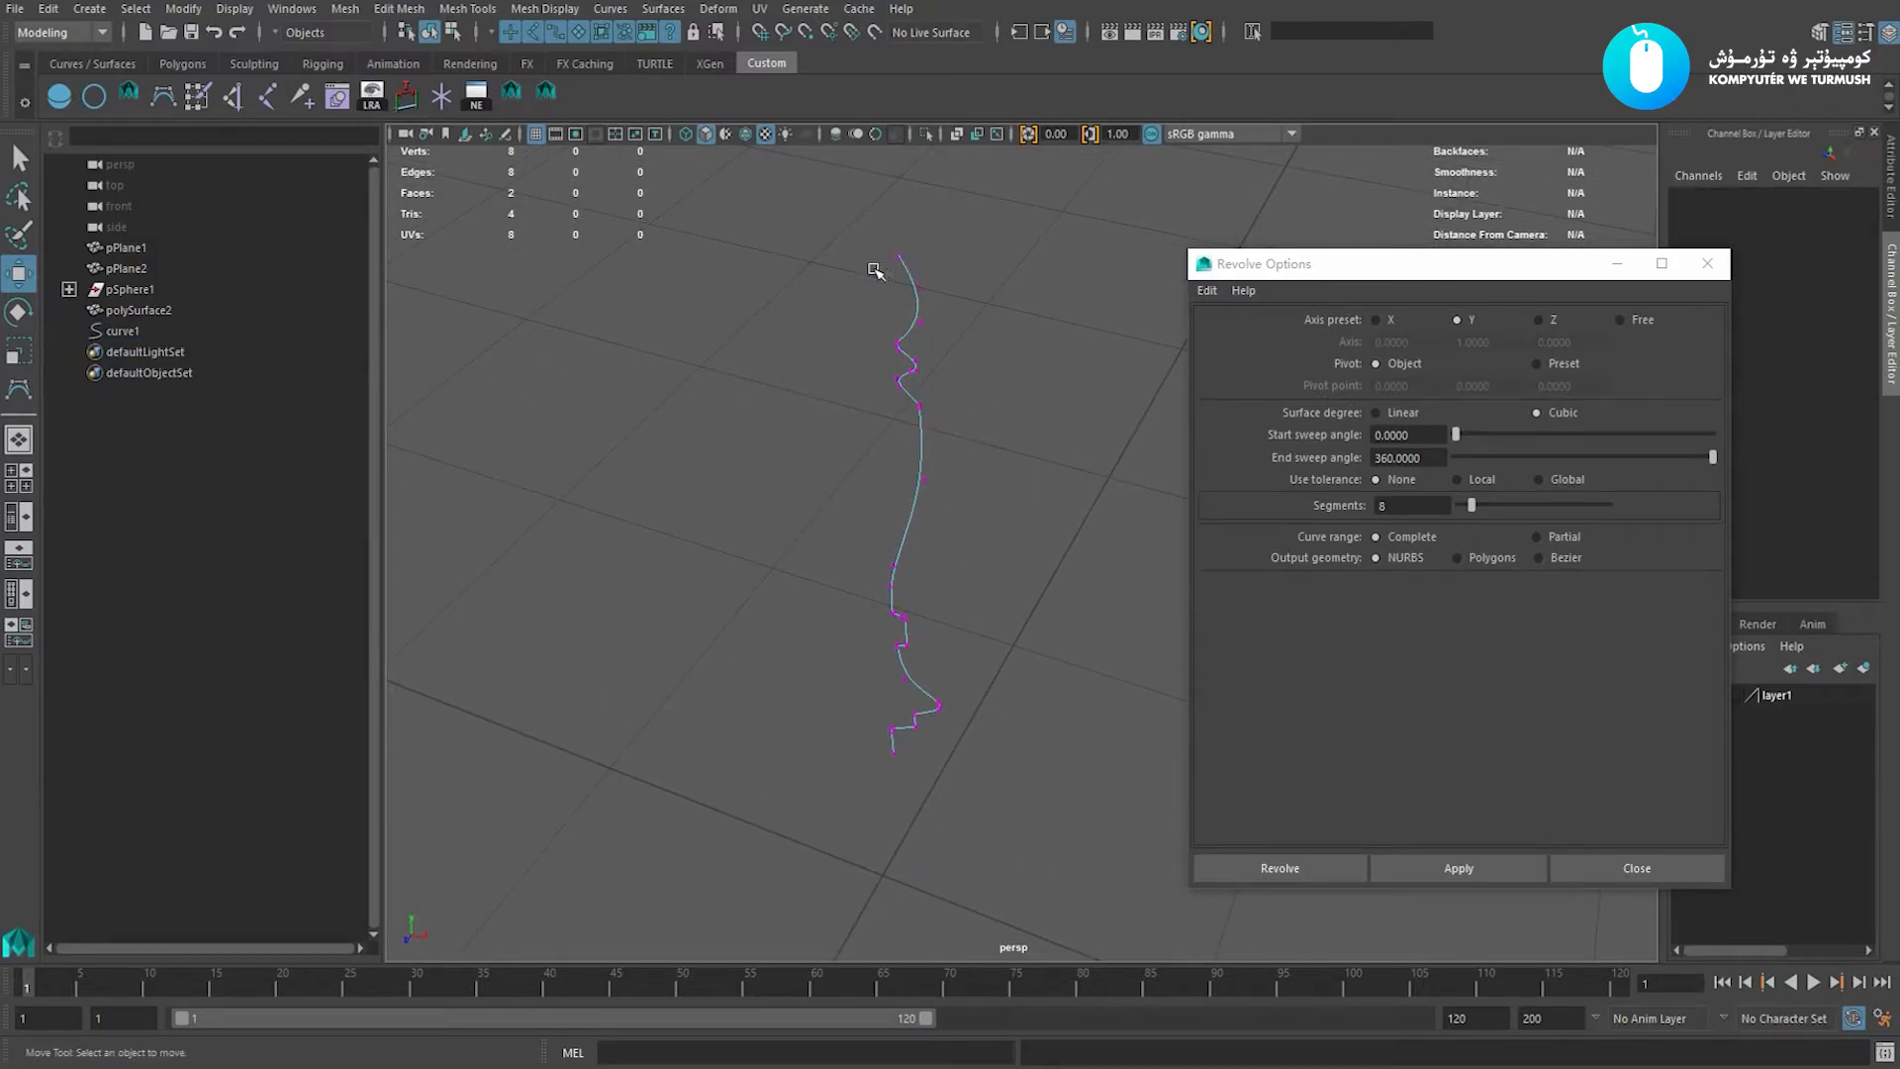
drag(915, 226, 919, 227)
click(812, 359)
alt+middle_drag(860, 373, 921, 462)
alt+right_drag(921, 462, 1007, 342)
alt+middle_drag(895, 230, 889, 334)
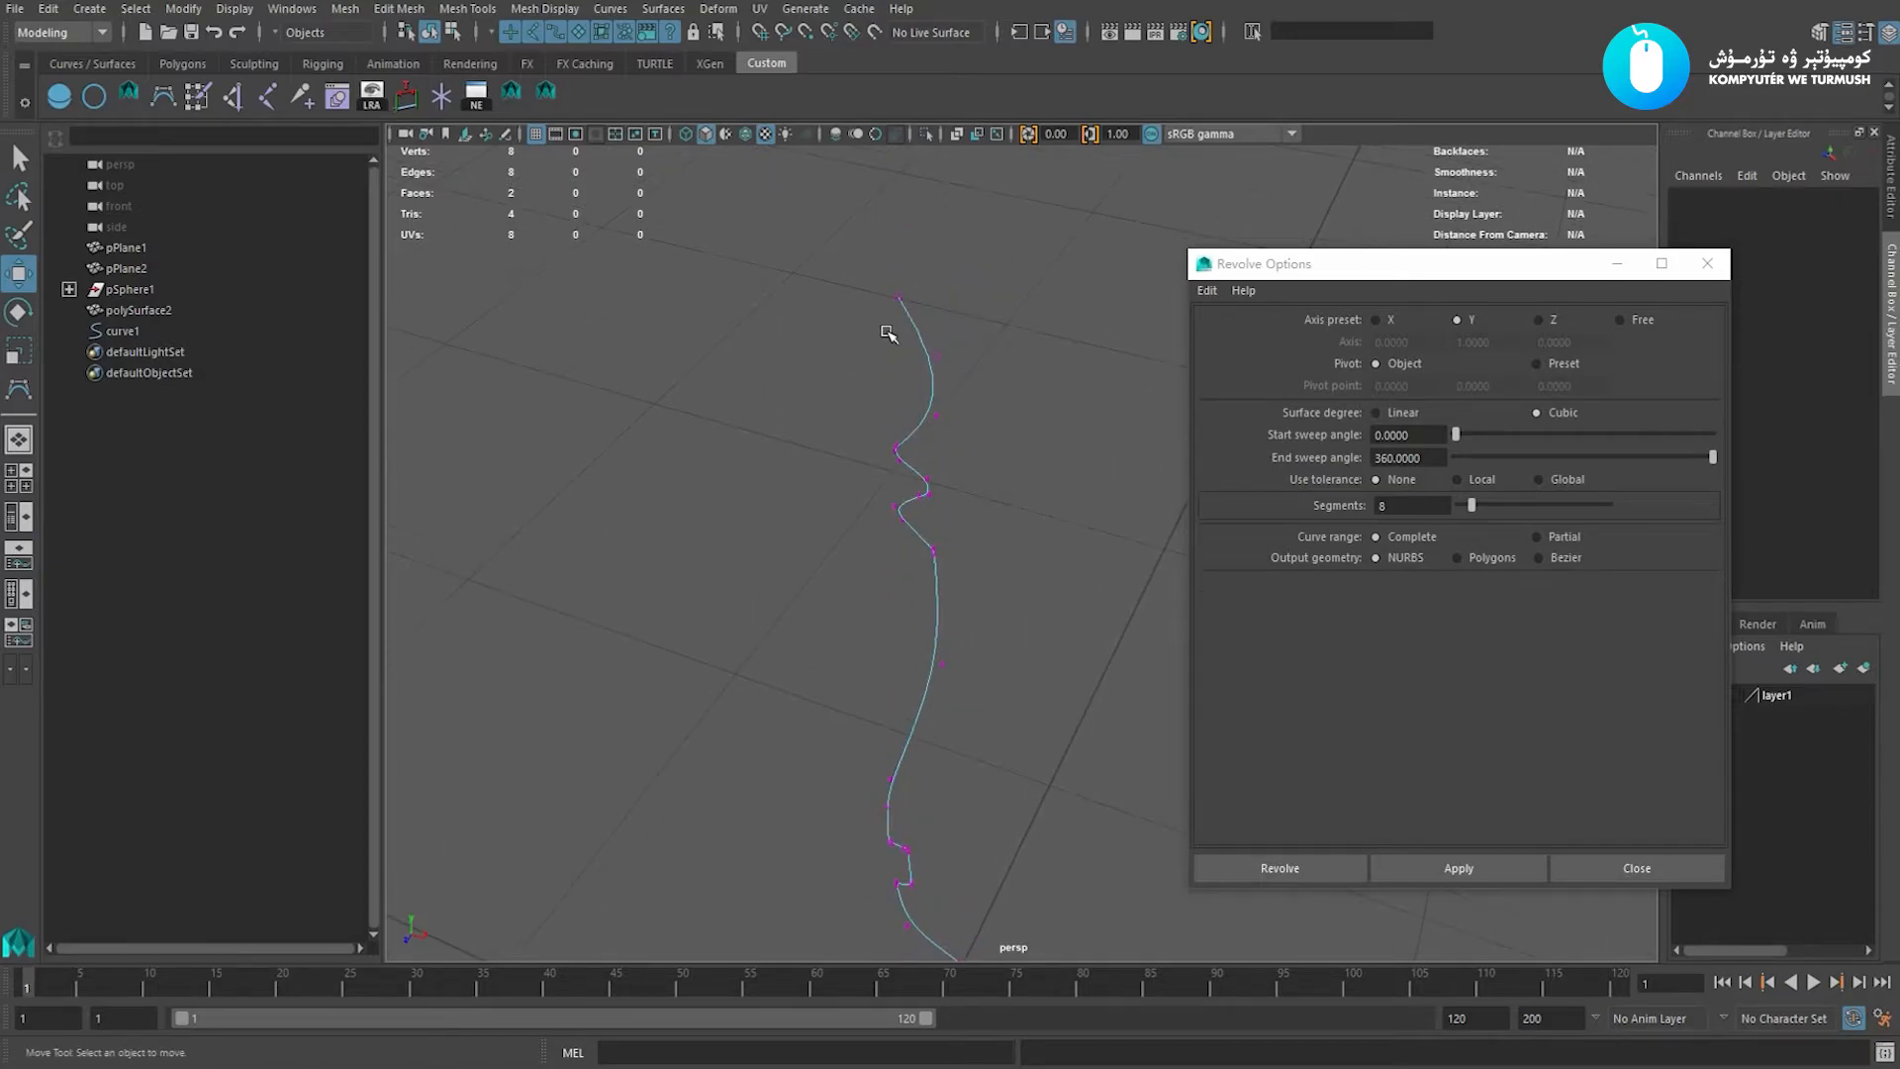
drag(868, 333, 976, 191)
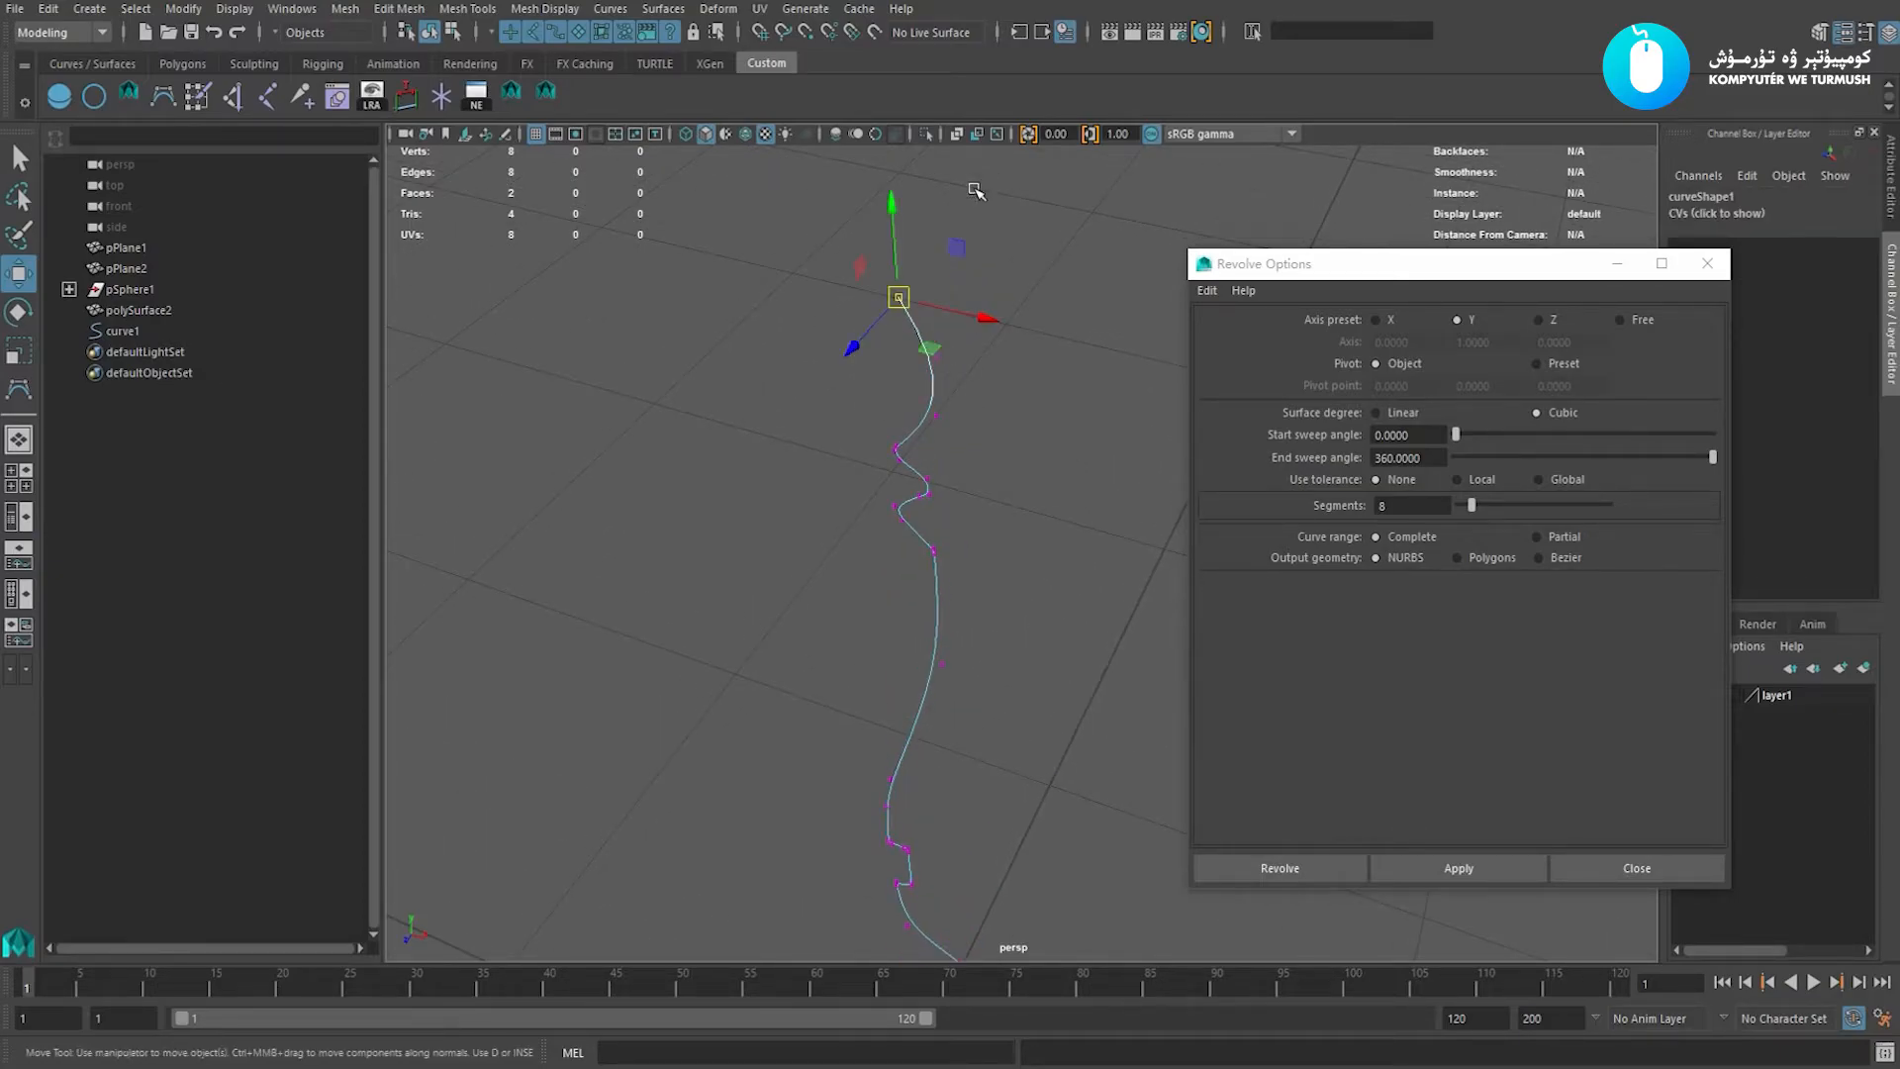
drag(883, 384, 957, 315)
scroll(931, 512, down, 1)
Return to object mode with the handle curve selected and reverse the curve's direction.
right_drag(934, 569, 962, 539)
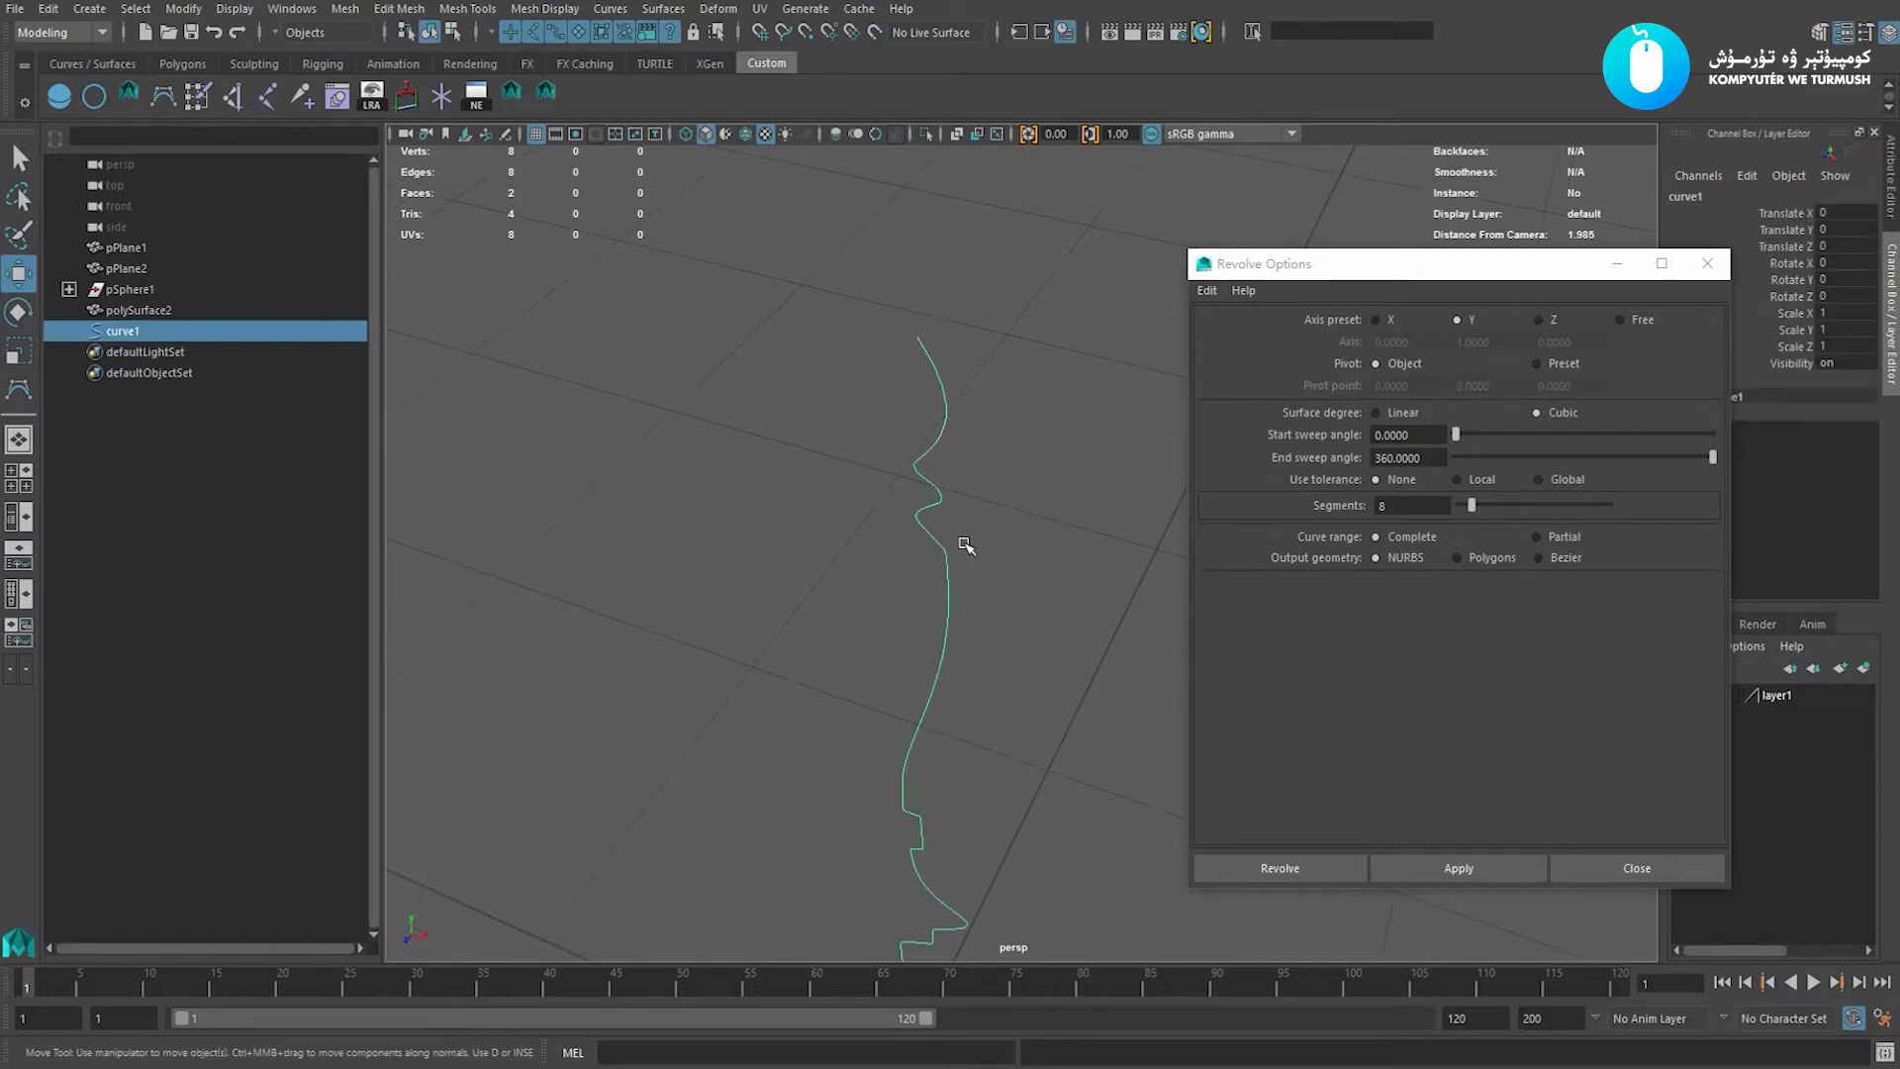
click(629, 9)
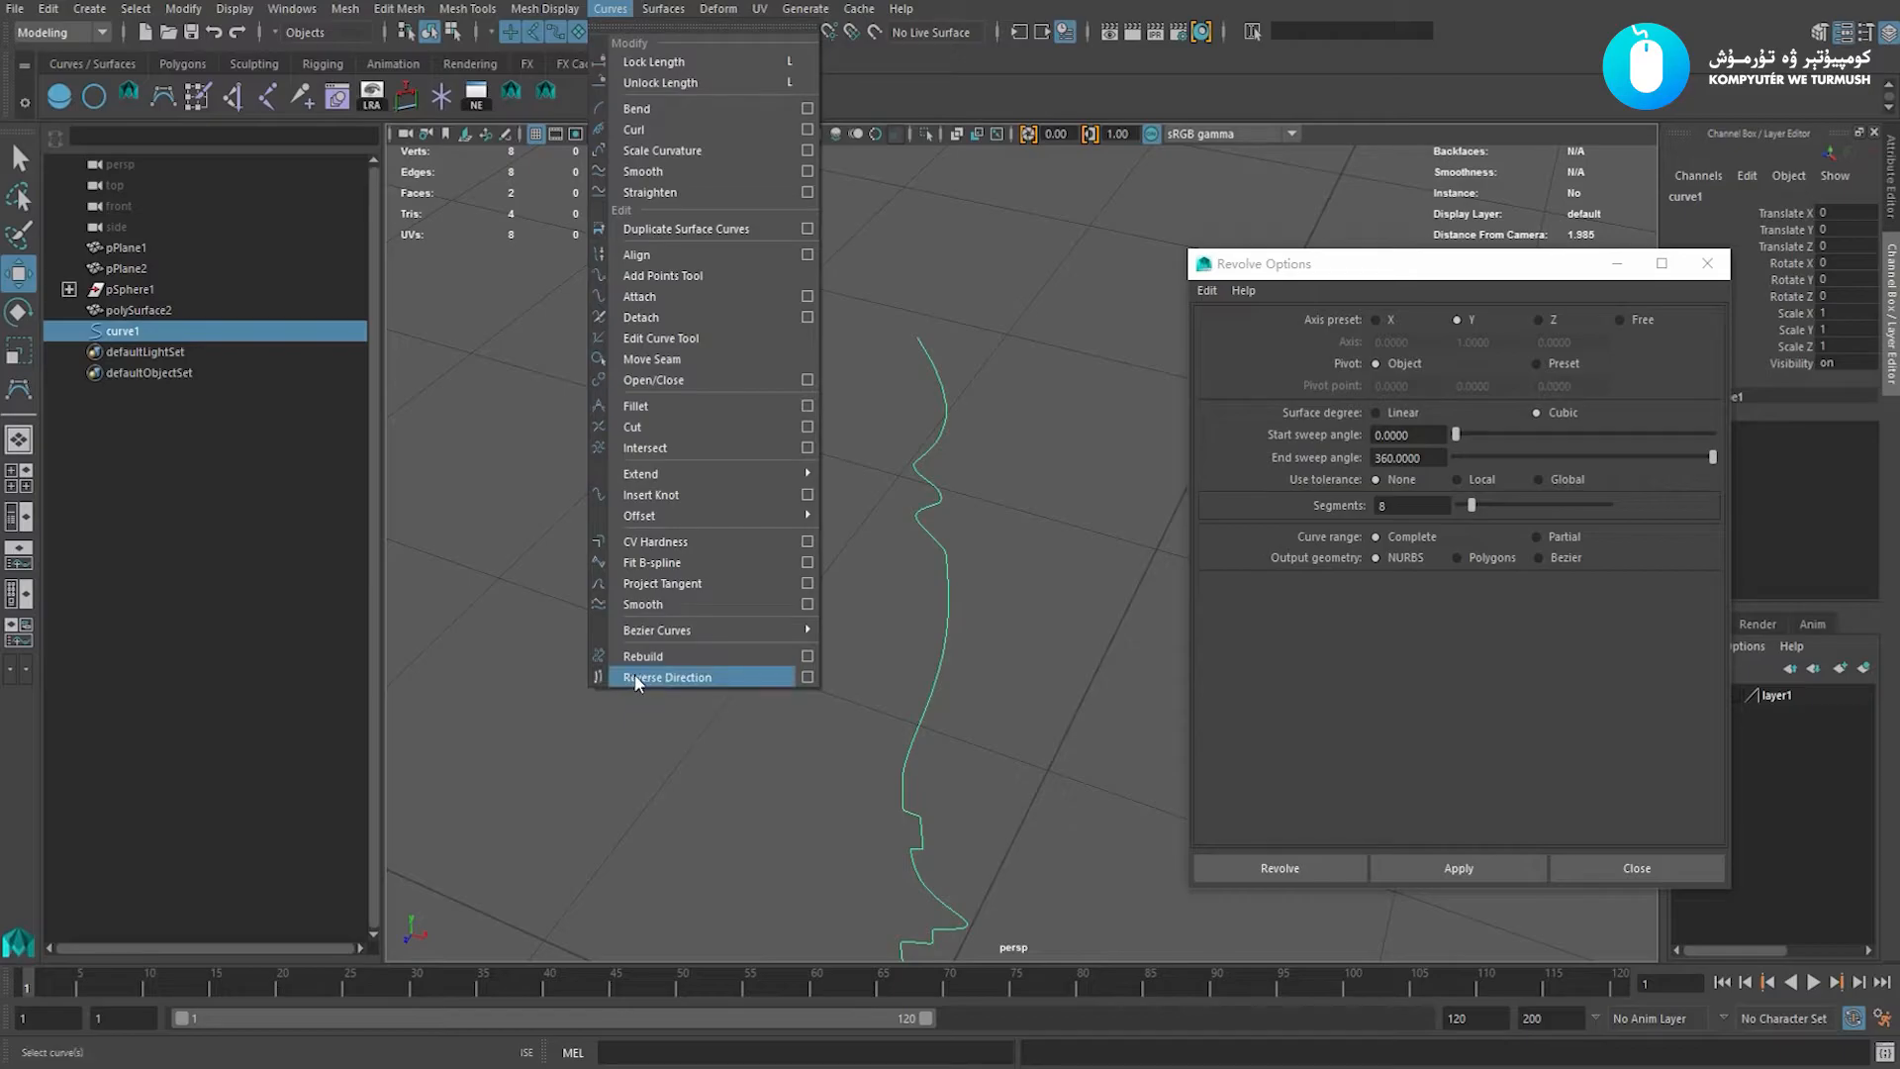
click(697, 678)
Inspect the reversed curve's control vertices from the middle section down to the stem, and return to object mode.
scroll(920, 590, down, 2)
click(847, 598)
scroll(844, 598, up, 1)
drag(860, 562, 1002, 611)
alt+middle_drag(928, 643, 950, 451)
right_drag(818, 446, 768, 447)
alt+middle_drag(798, 517, 798, 416)
scroll(800, 419, up, 3)
drag(861, 675, 1008, 773)
click(1007, 773)
alt+middle_drag(941, 768, 1052, 488)
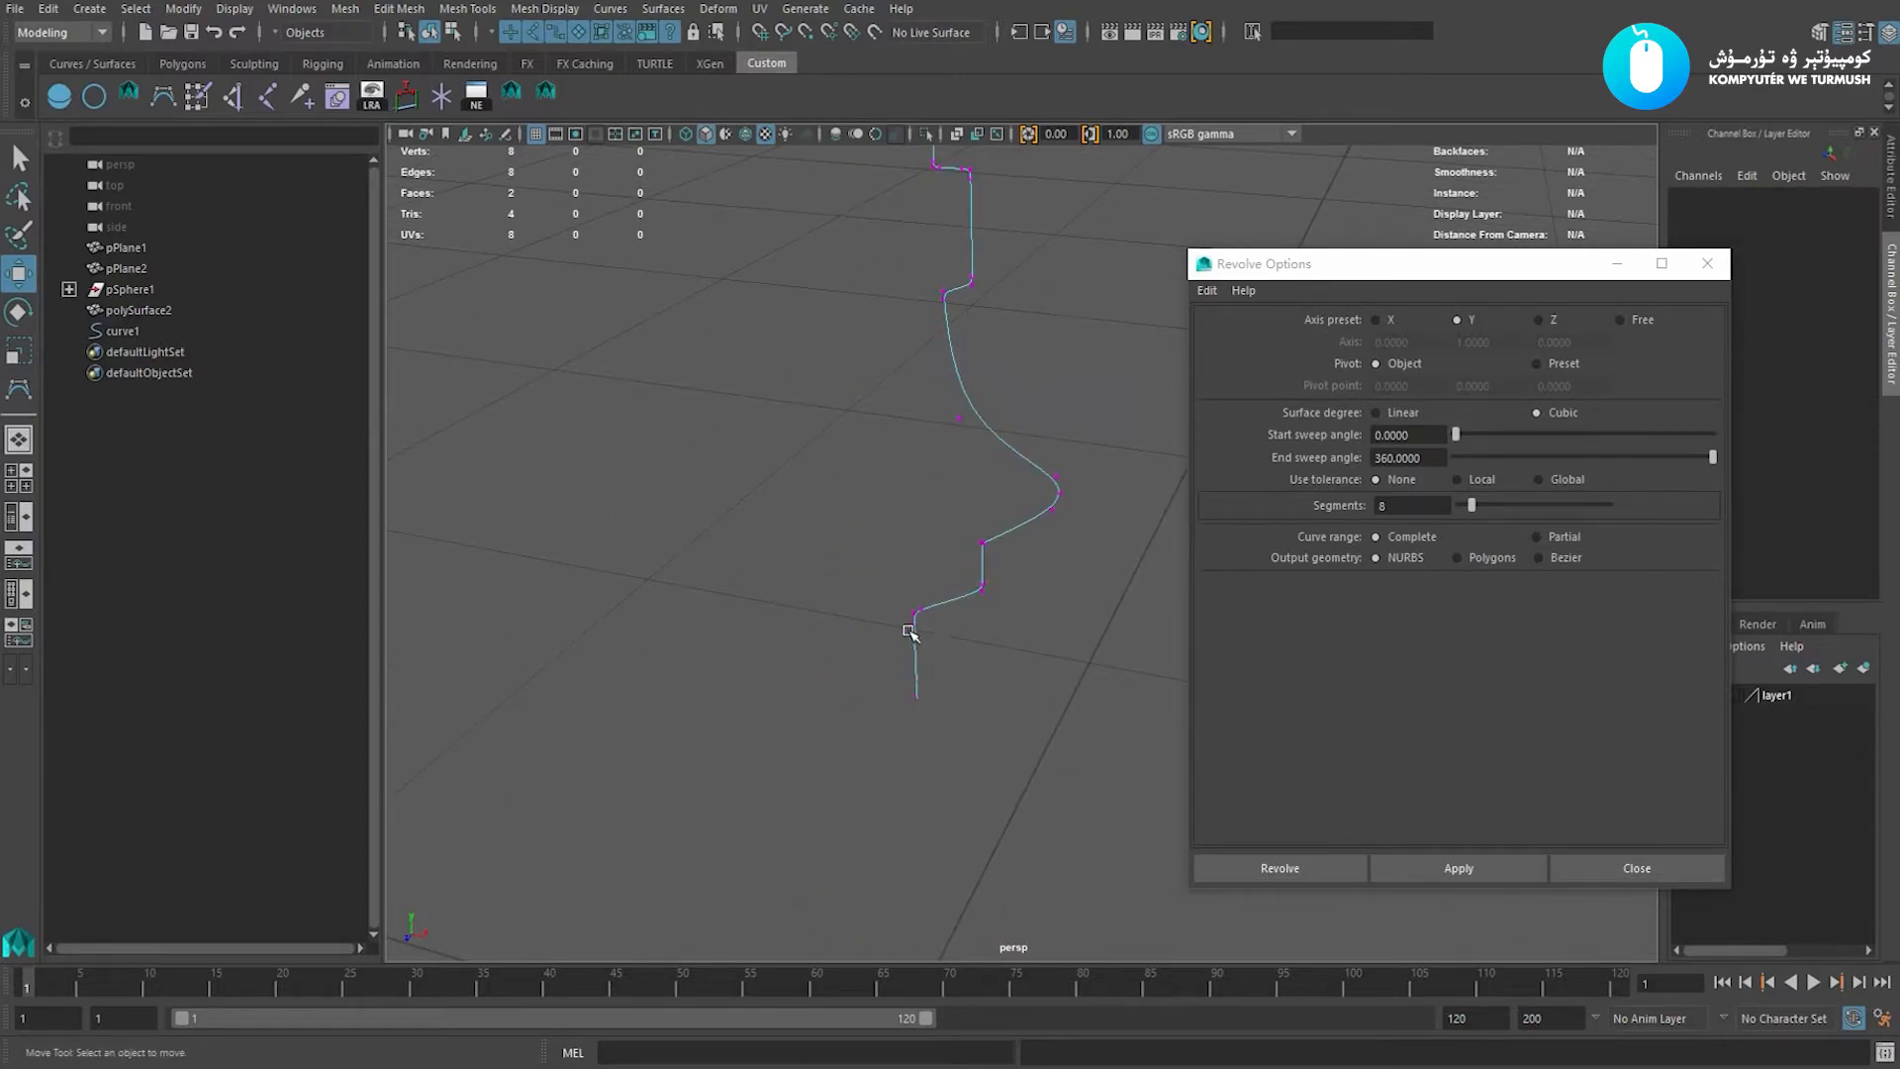
alt+drag(931, 335, 1059, 428)
right_drag(990, 426, 1017, 405)
scroll(866, 532, down, 3)
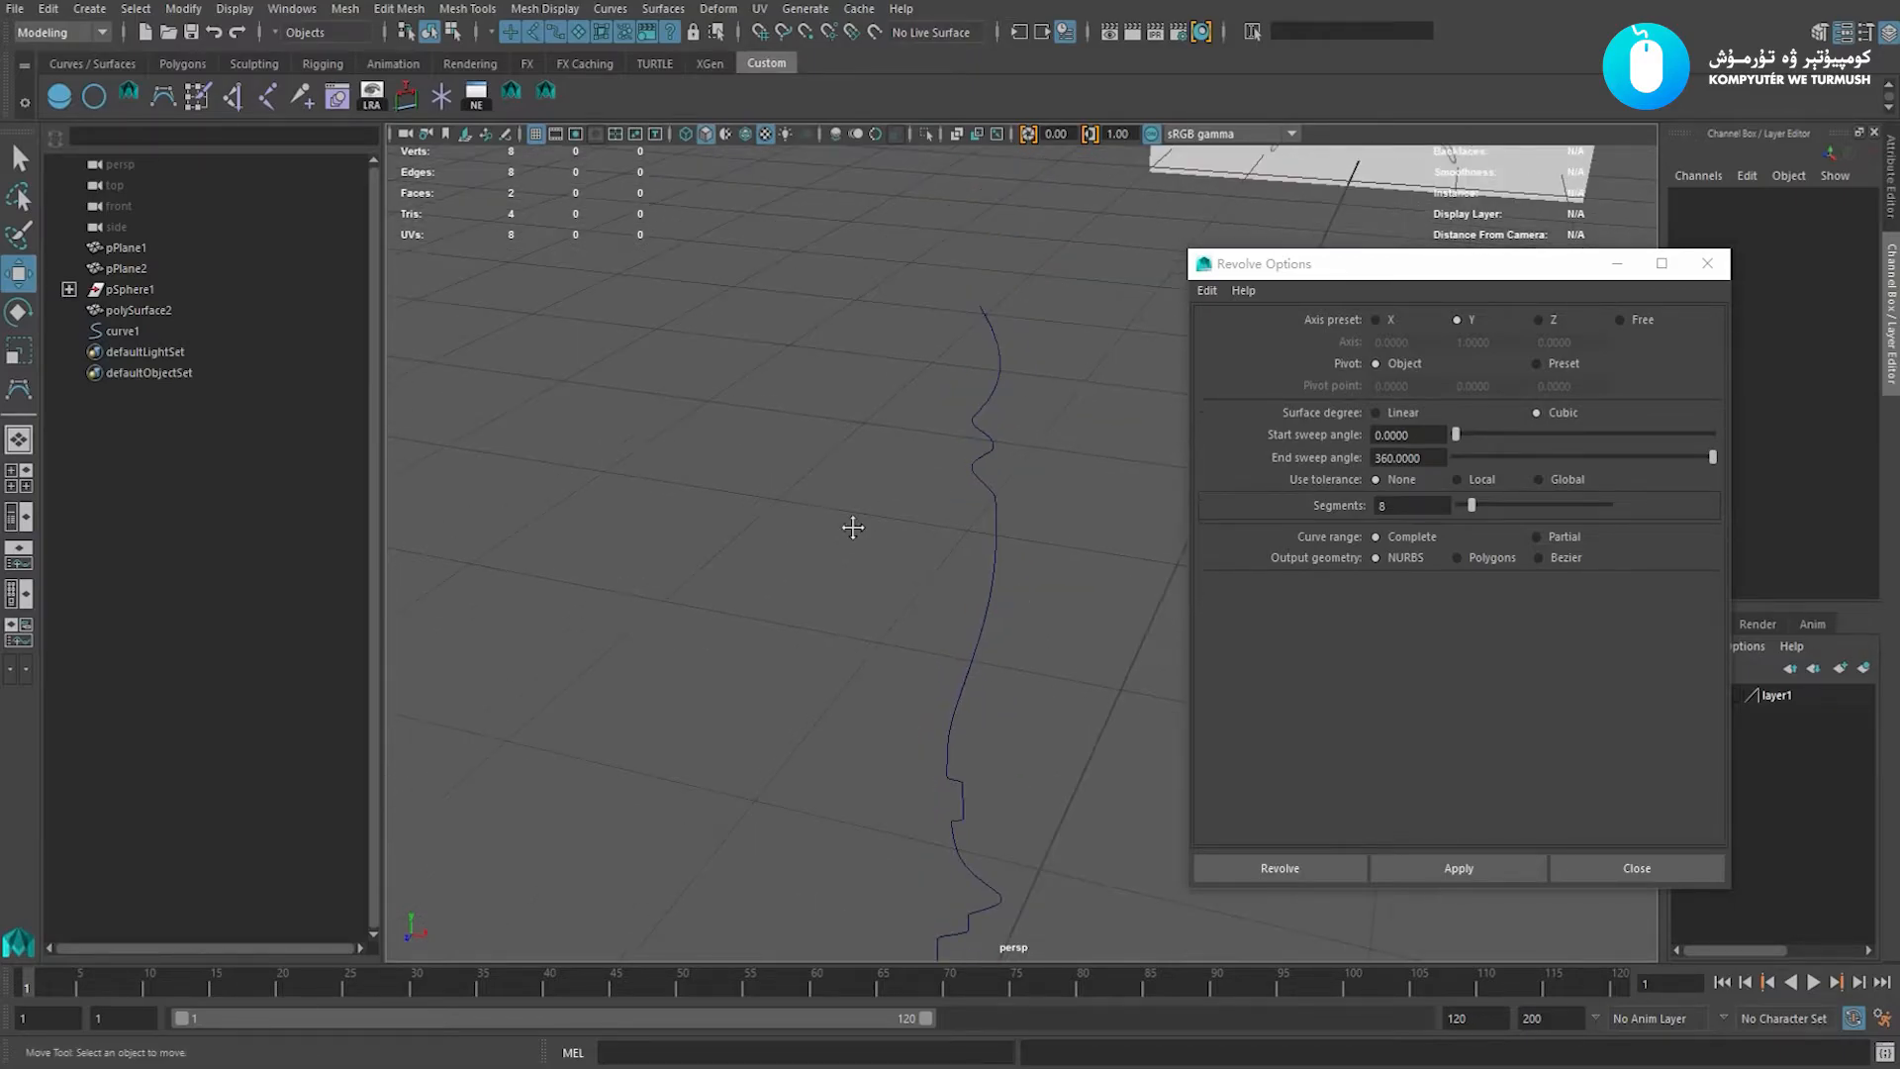
Revolve the reversed handle curve 360 degrees about the Y axis as a NURBS surface with 8 segments, and close the options.
alt+middle_drag(852, 526, 852, 441)
drag(891, 505, 1014, 603)
alt+drag(1079, 717, 1114, 764)
click(1459, 868)
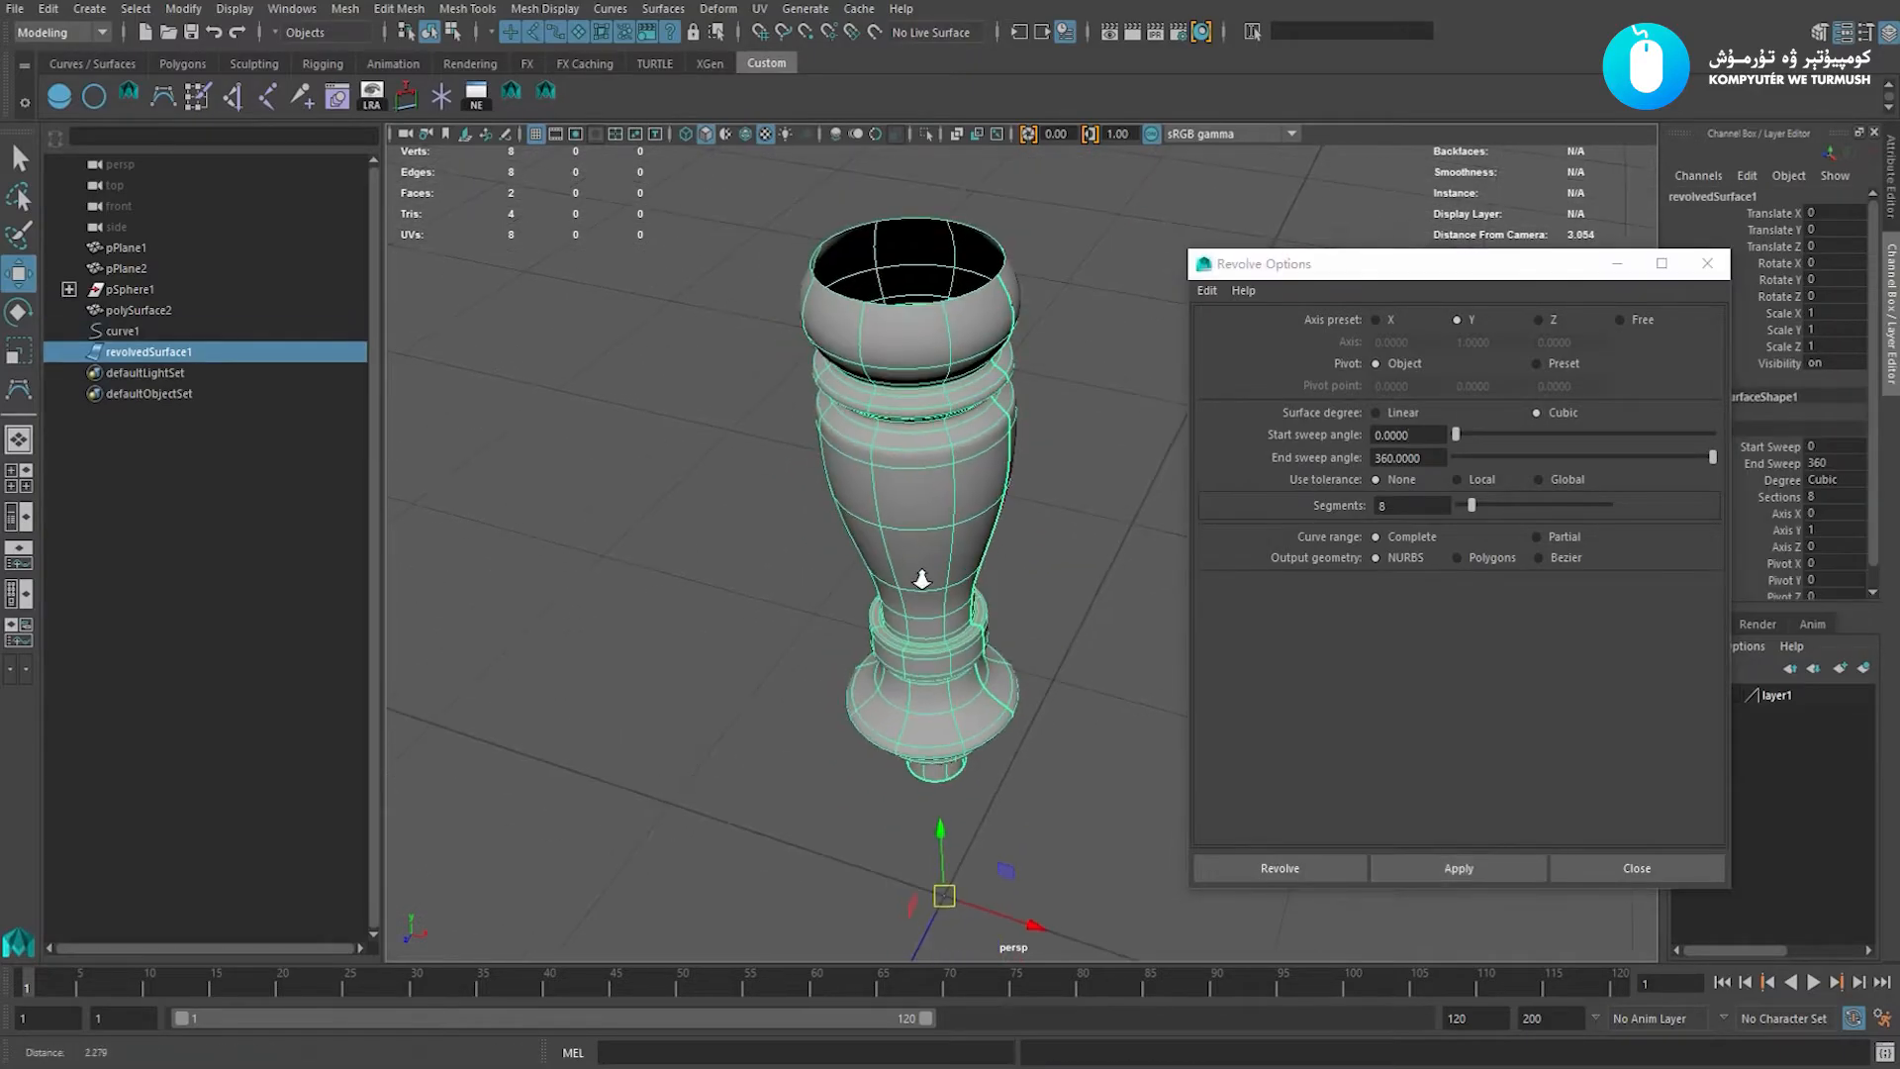
click(719, 565)
alt+drag(719, 565, 914, 475)
click(912, 473)
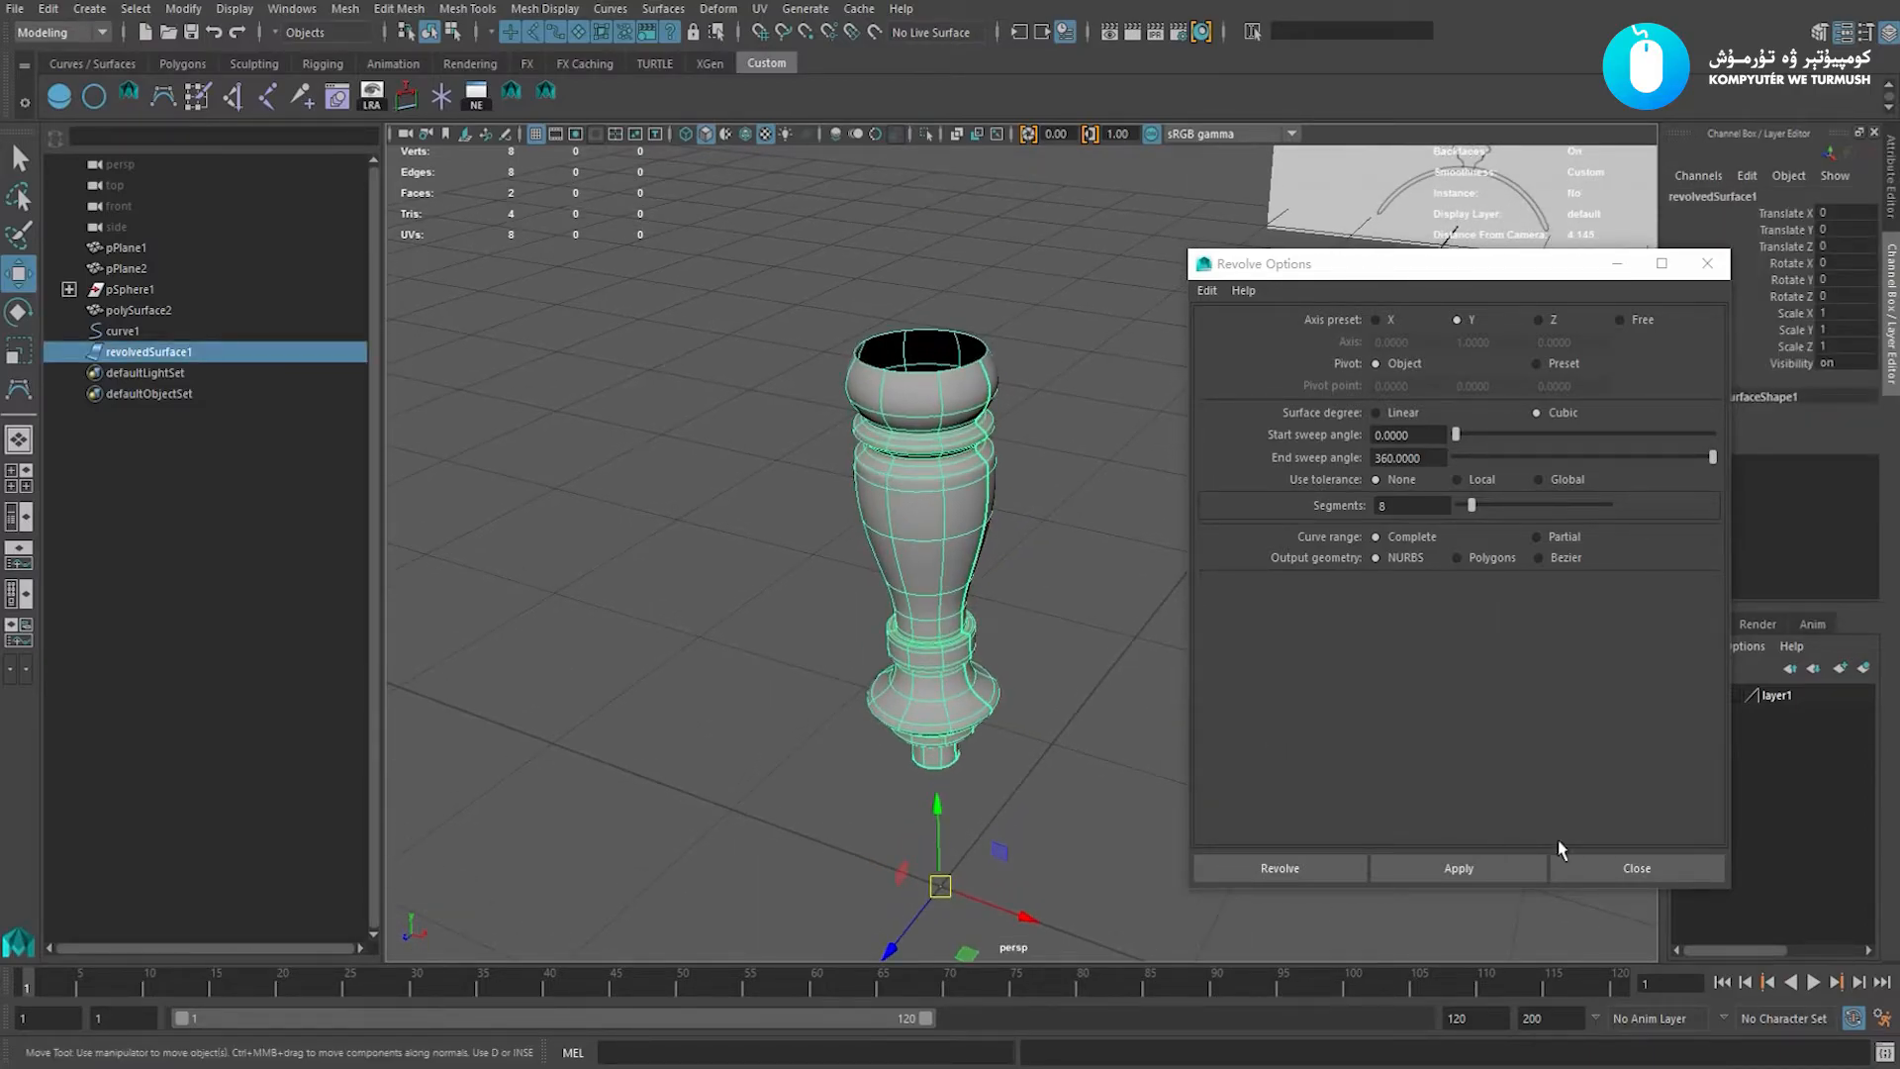
click(1578, 868)
Compare the revolved handle with the reference drawing in the front view and examine the arched foot's outline.
alt+middle_drag(993, 674, 1027, 590)
key(space)
drag(1191, 551, 1191, 614)
alt+right_drag(1297, 643, 1129, 669)
alt+right_drag(1266, 750, 1020, 797)
click(1016, 794)
alt+middle_drag(921, 687, 941, 560)
alt+right_drag(942, 560, 1177, 562)
alt+middle_drag(1183, 566, 1064, 720)
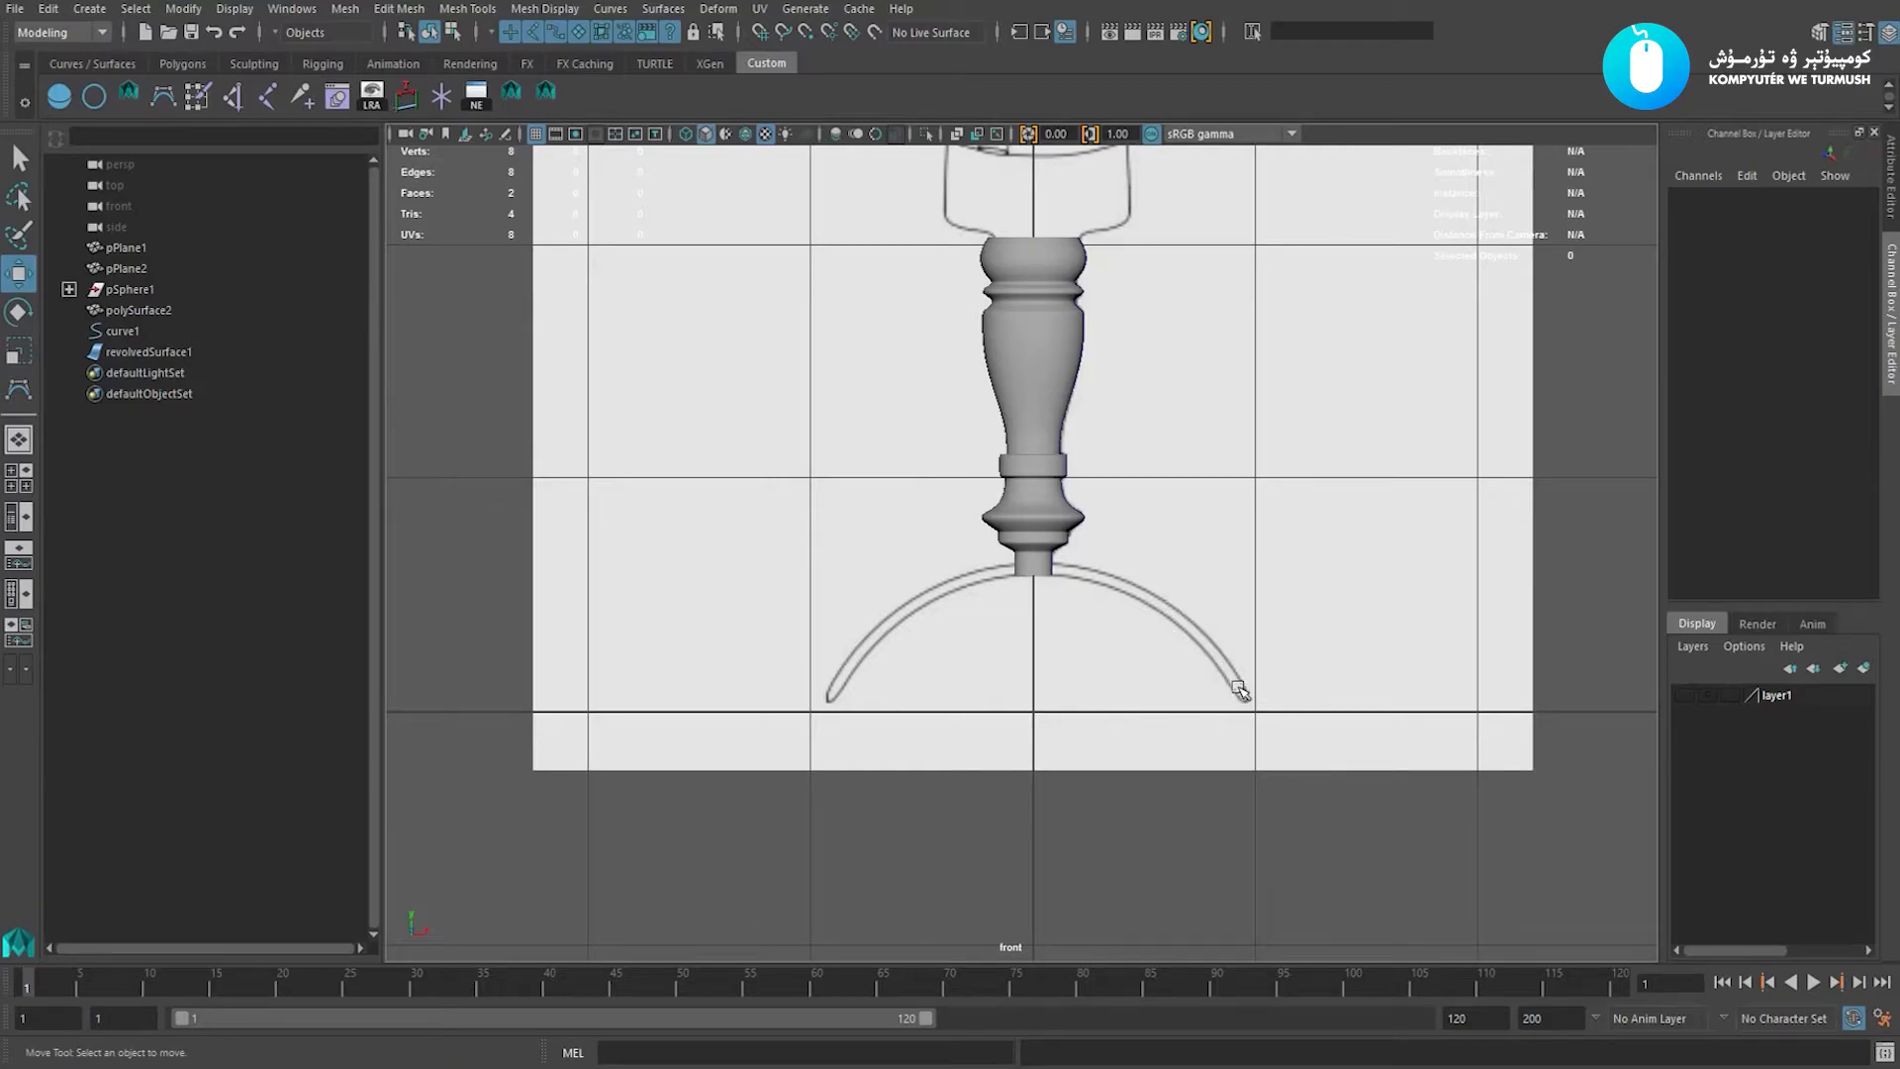
alt+middle_drag(1060, 607, 1027, 539)
alt+right_drag(1026, 538, 1161, 642)
alt+right_drag(902, 509, 1000, 606)
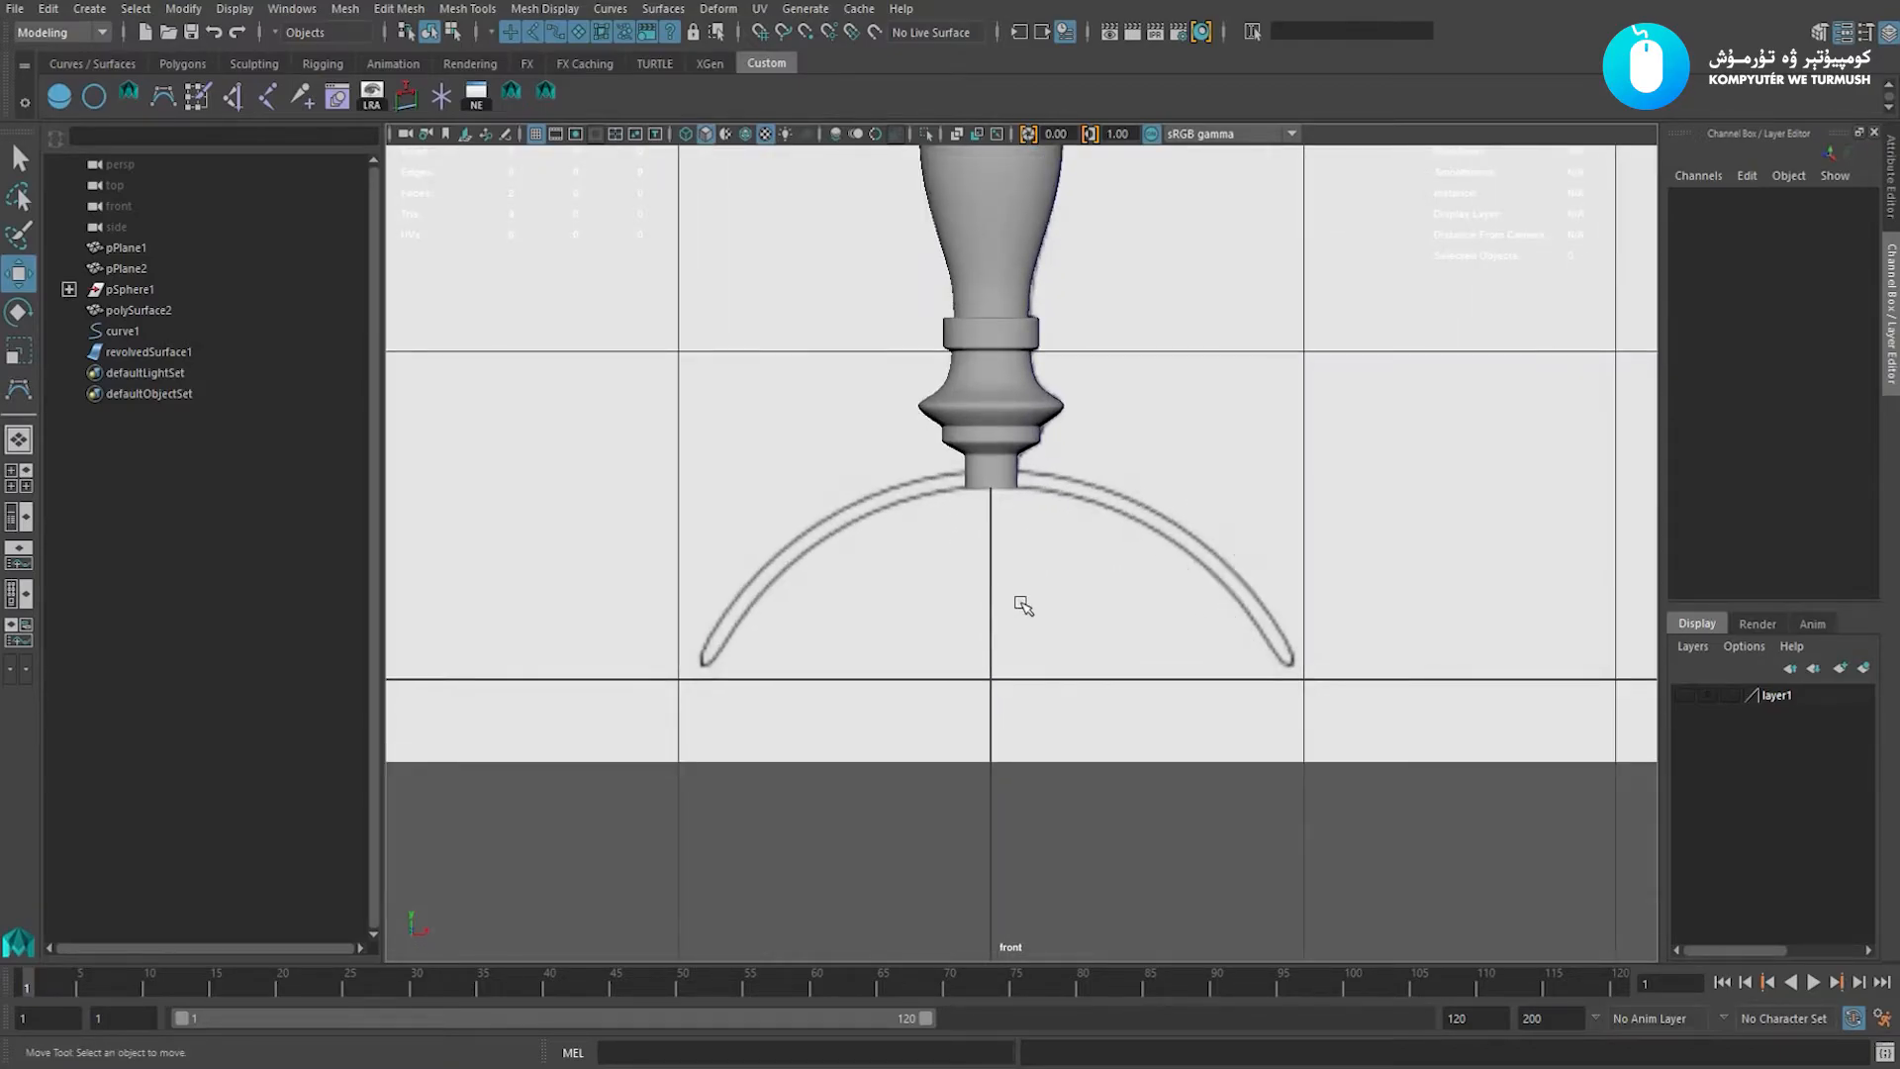
alt+middle_drag(1023, 605, 1034, 535)
alt+right_drag(1200, 656, 1134, 653)
alt+middle_drag(1065, 556, 1085, 695)
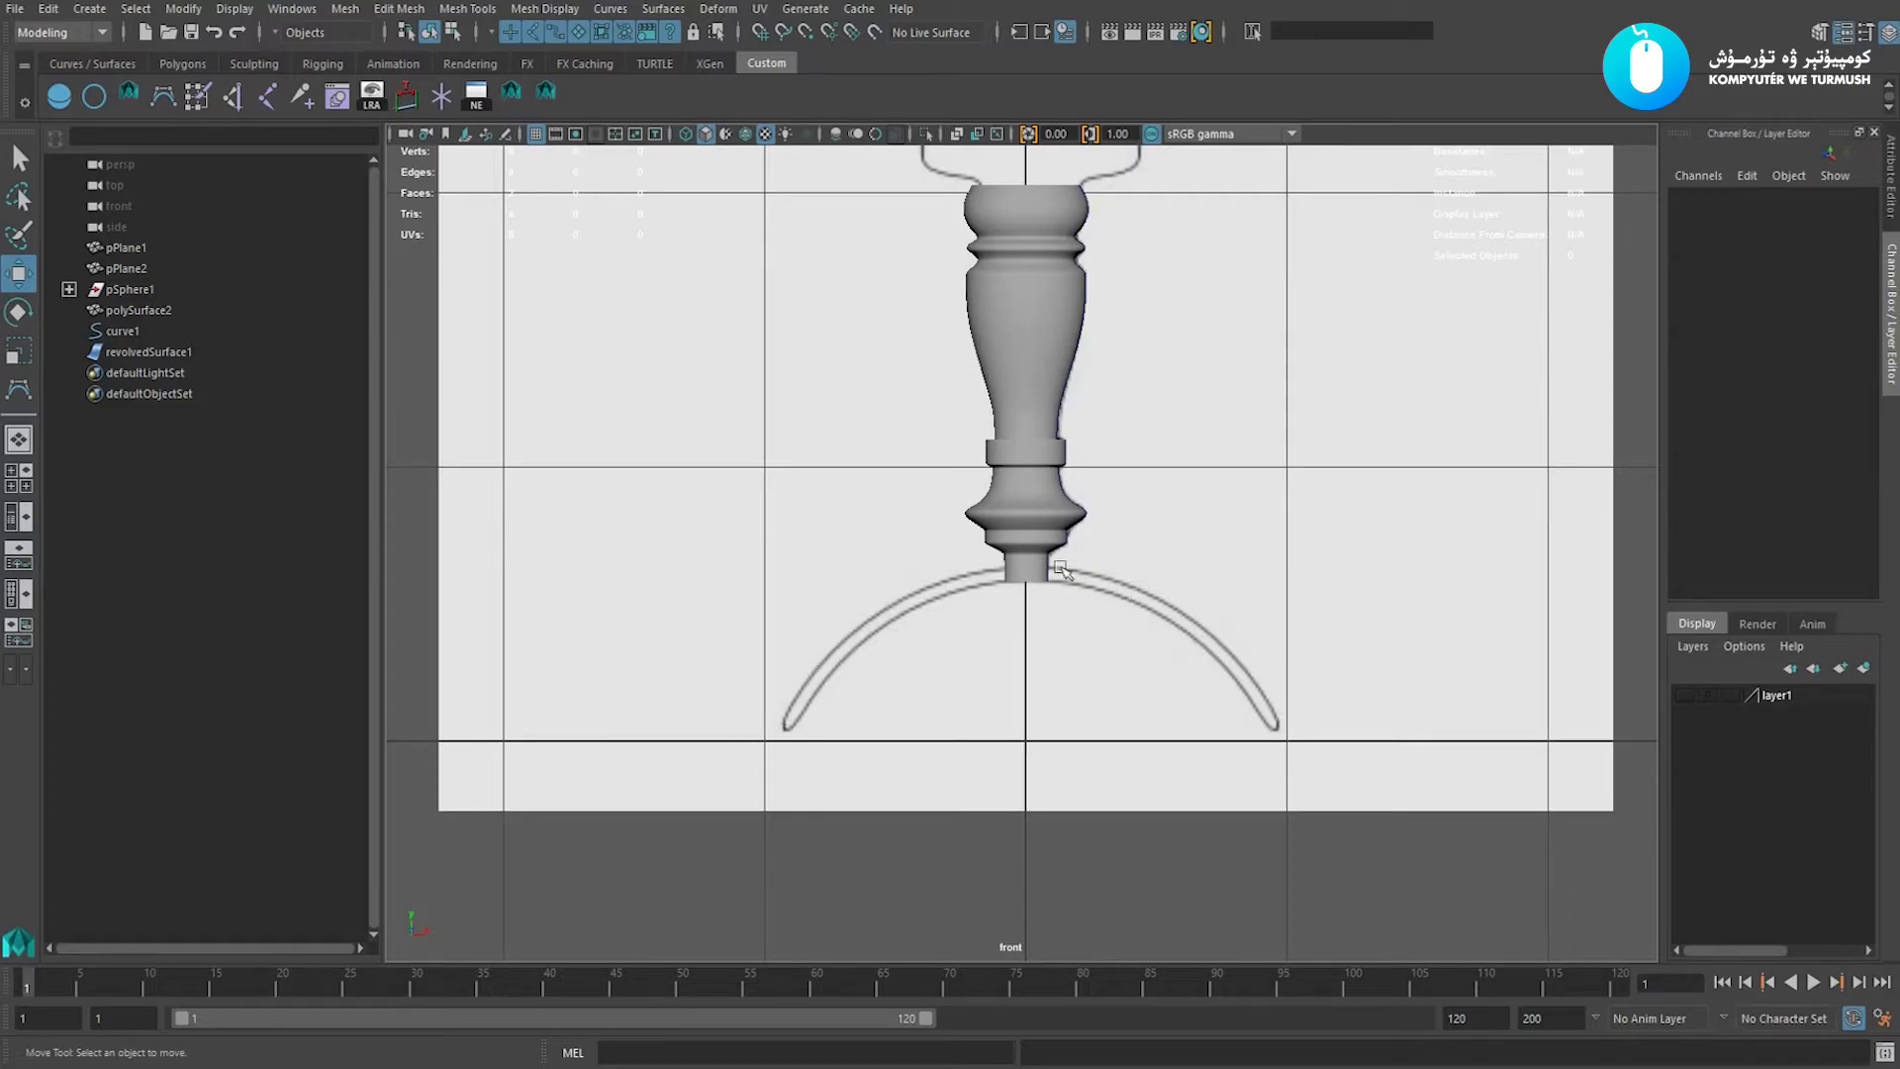
alt+middle_drag(1008, 883, 1006, 804)
alt+middle_drag(1072, 689, 1078, 715)
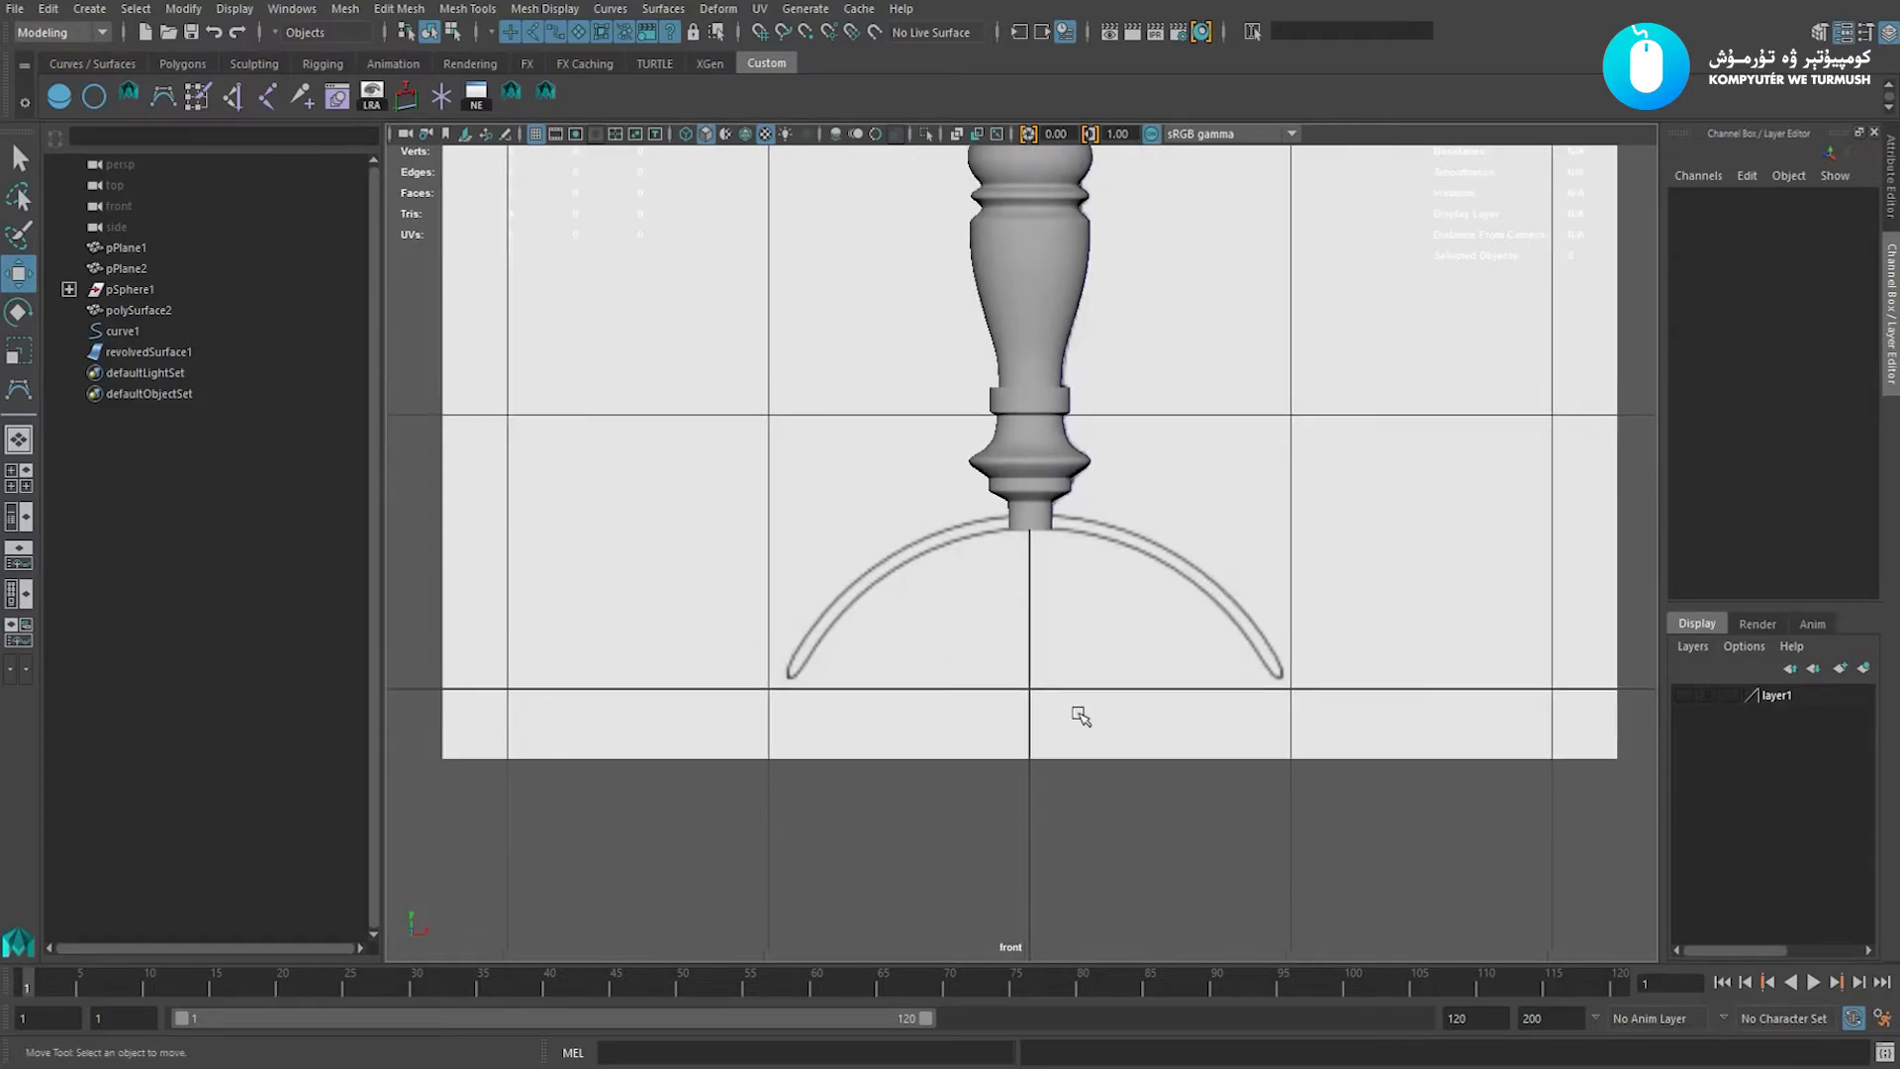
alt+middle_drag(866, 691, 871, 644)
Examine the tapered foot's outline in the side view reference beside the revolved handle.
key(space)
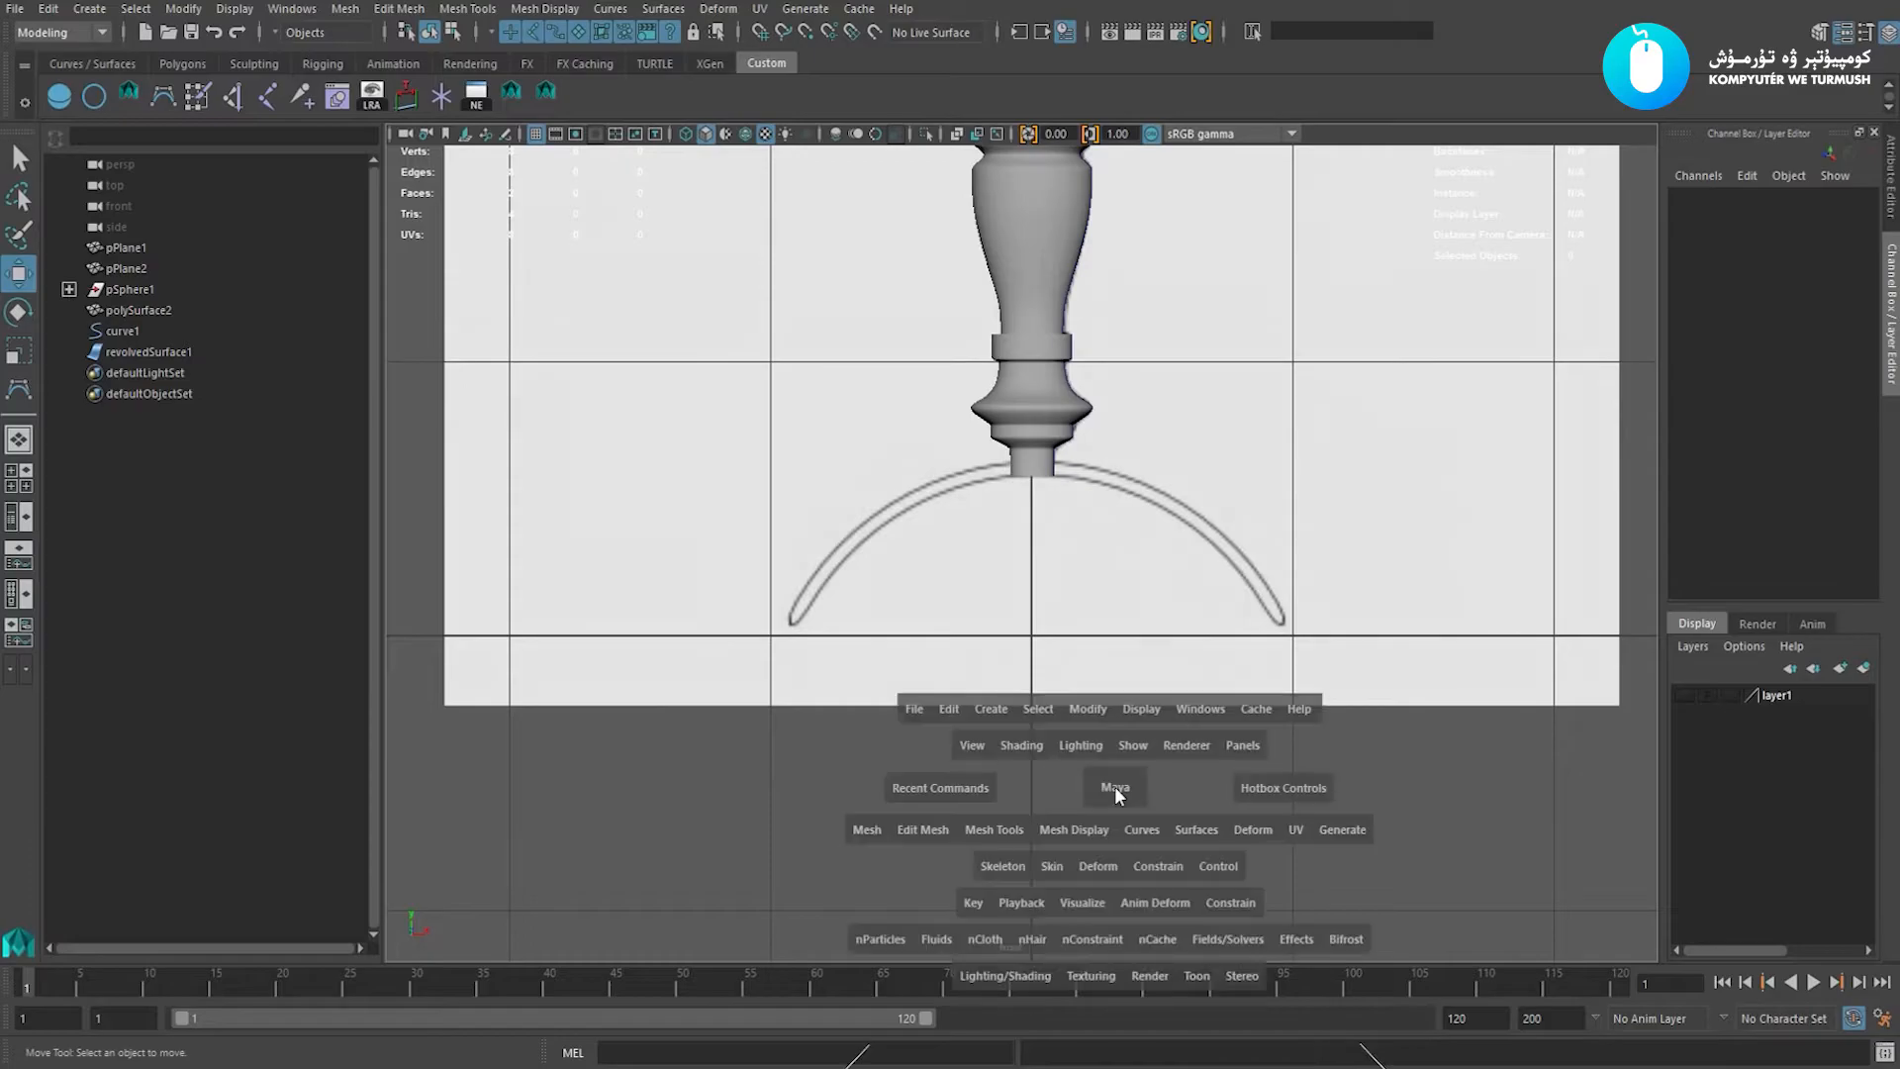
drag(1114, 788, 1123, 708)
alt+drag(1143, 625, 1195, 603)
alt+right_drag(1330, 683, 970, 564)
alt+middle_drag(1080, 440, 1306, 581)
alt+right_drag(1287, 564, 1210, 518)
alt+middle_drag(1204, 516, 1206, 528)
key(space)
drag(842, 540, 1055, 535)
alt+middle_drag(985, 544, 965, 287)
alt+middle_drag(1150, 710, 1091, 465)
alt+right_drag(1054, 554, 1151, 637)
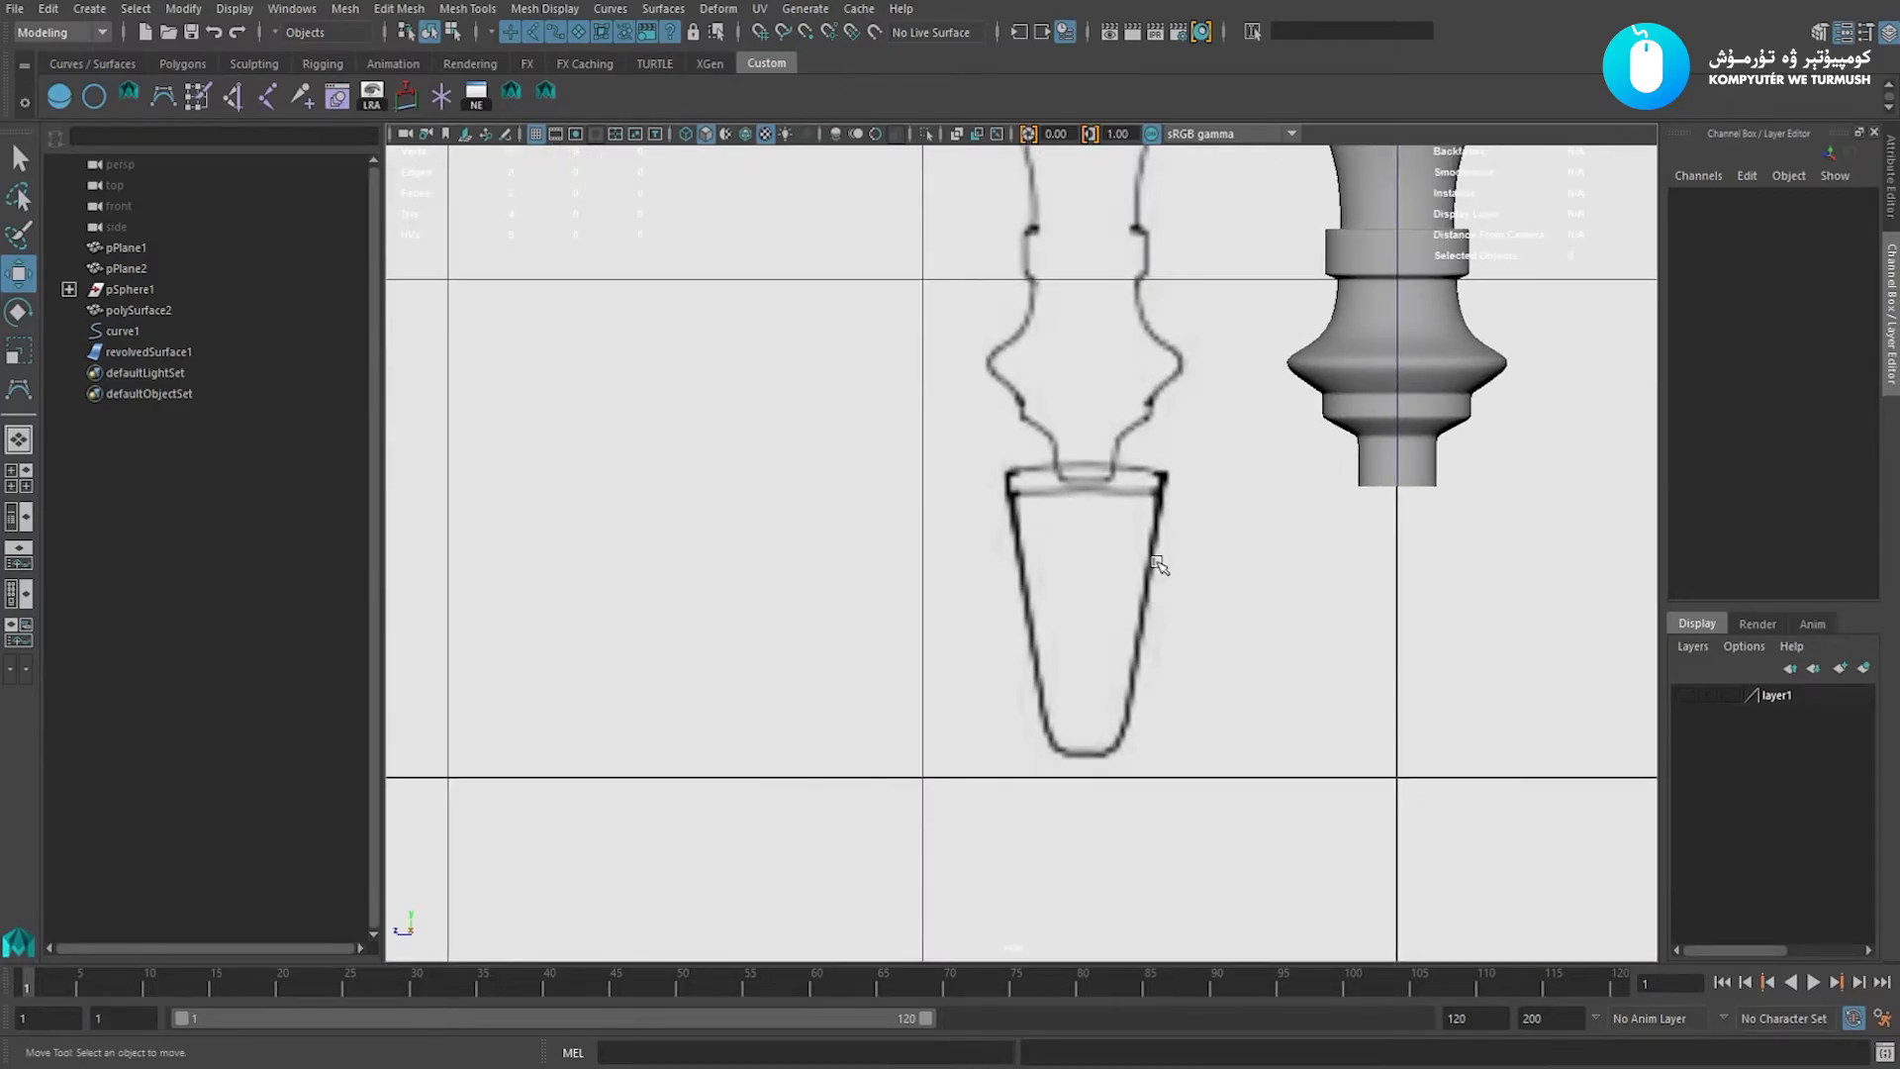
alt+middle_drag(1121, 540, 1101, 585)
alt+right_drag(1047, 576, 1101, 633)
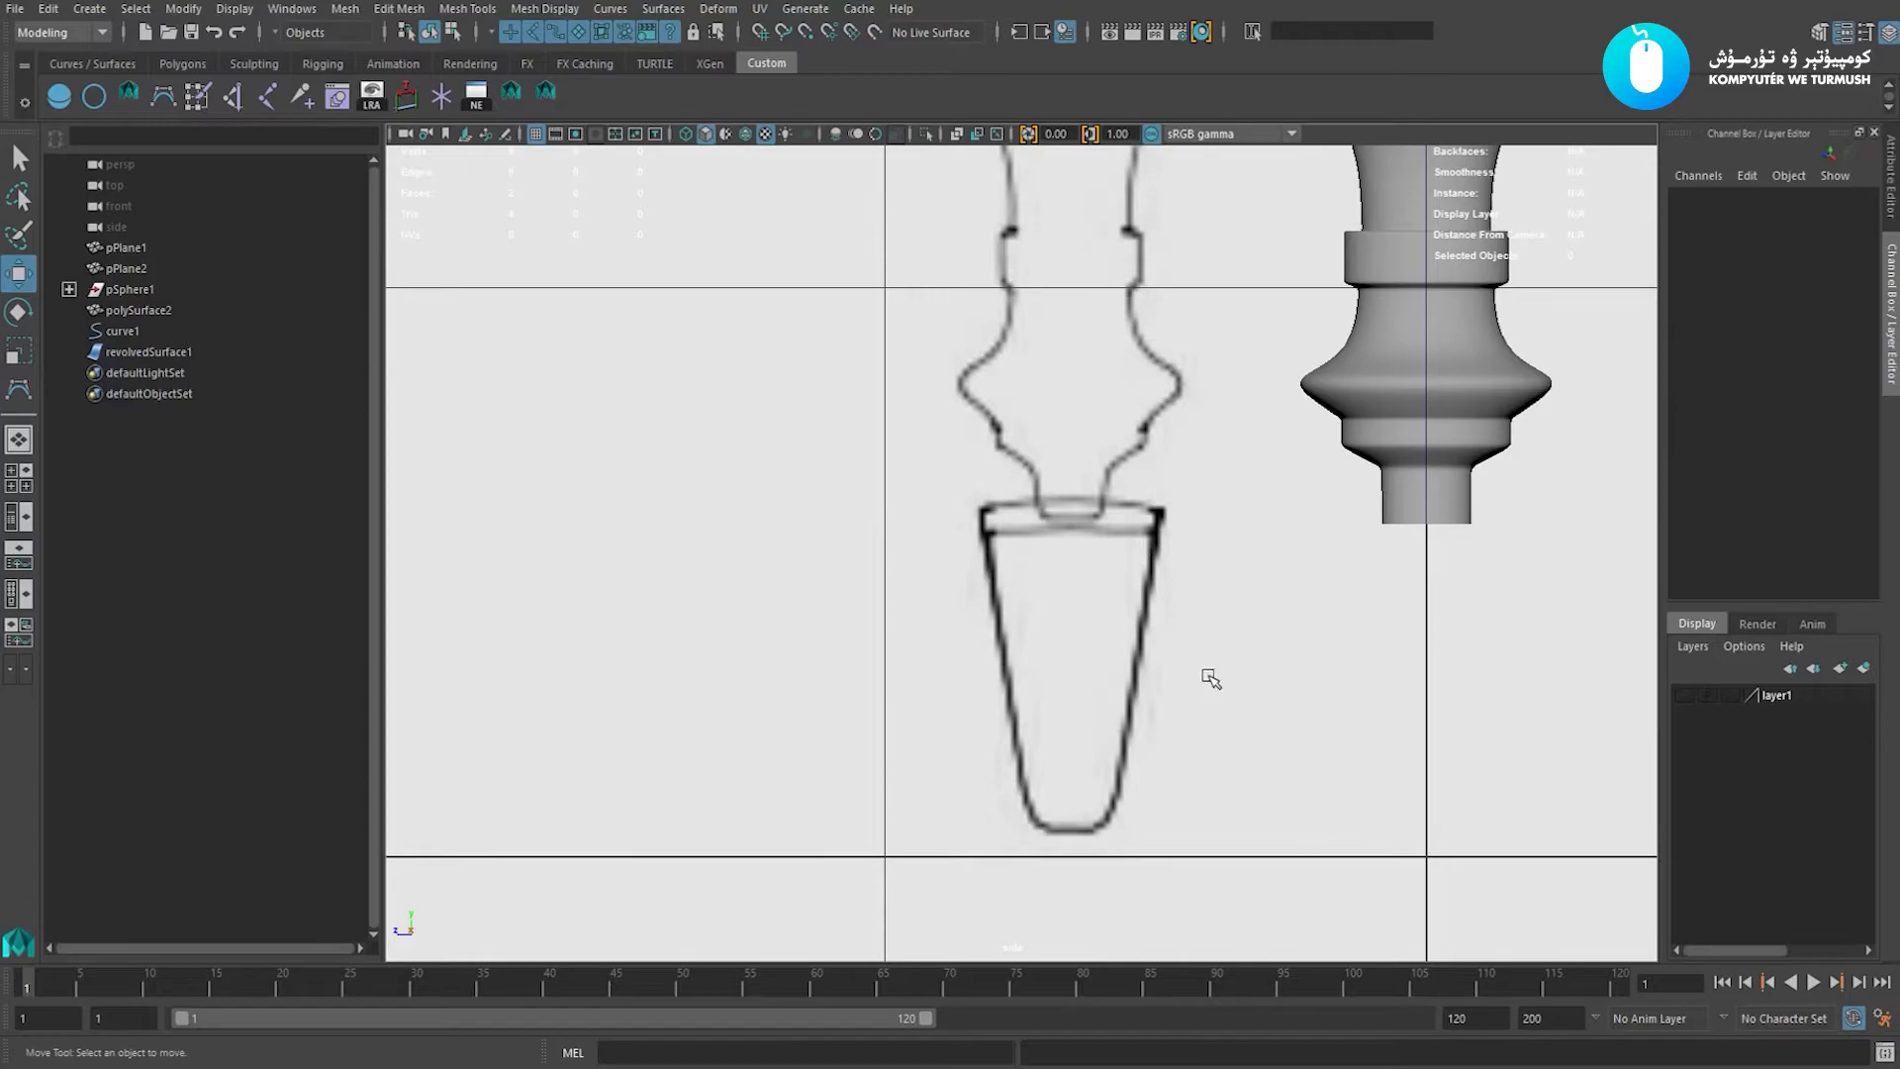
Create a polygon sphere in the front view and rotate it -90 degrees about Z.
key(space)
drag(1094, 585, 1103, 614)
alt+right_drag(1103, 615, 997, 687)
alt+middle_drag(997, 687, 1007, 742)
alt+right_drag(1006, 743, 1025, 757)
scroll(969, 627, down, 1)
scroll(1112, 662, down, 5)
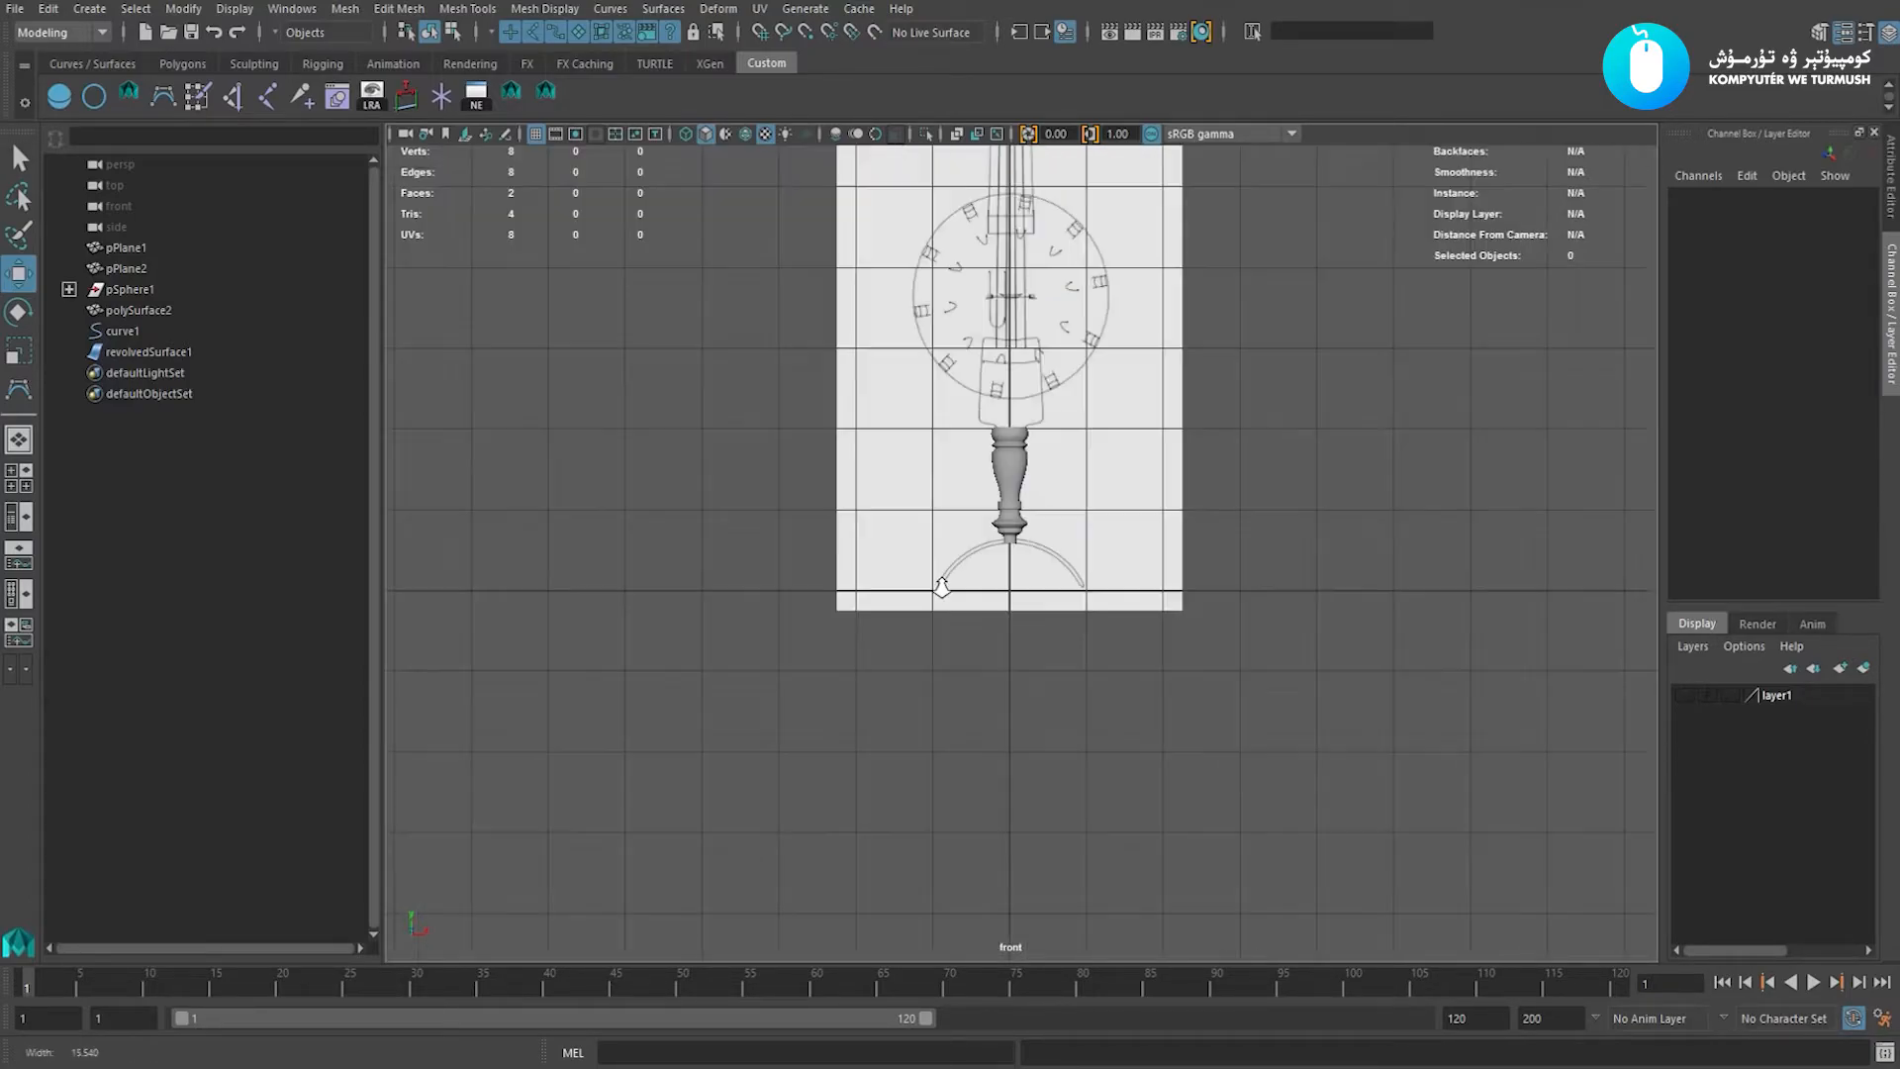
scroll(1064, 525, up, 3)
alt+right_drag(1086, 655, 1060, 661)
alt+middle_drag(1060, 662, 1107, 457)
alt+right_drag(1107, 456, 1004, 744)
alt+middle_drag(1004, 745, 1020, 794)
shift+right_drag(716, 504, 891, 555)
alt+middle_drag(1075, 657, 1037, 538)
key(e)
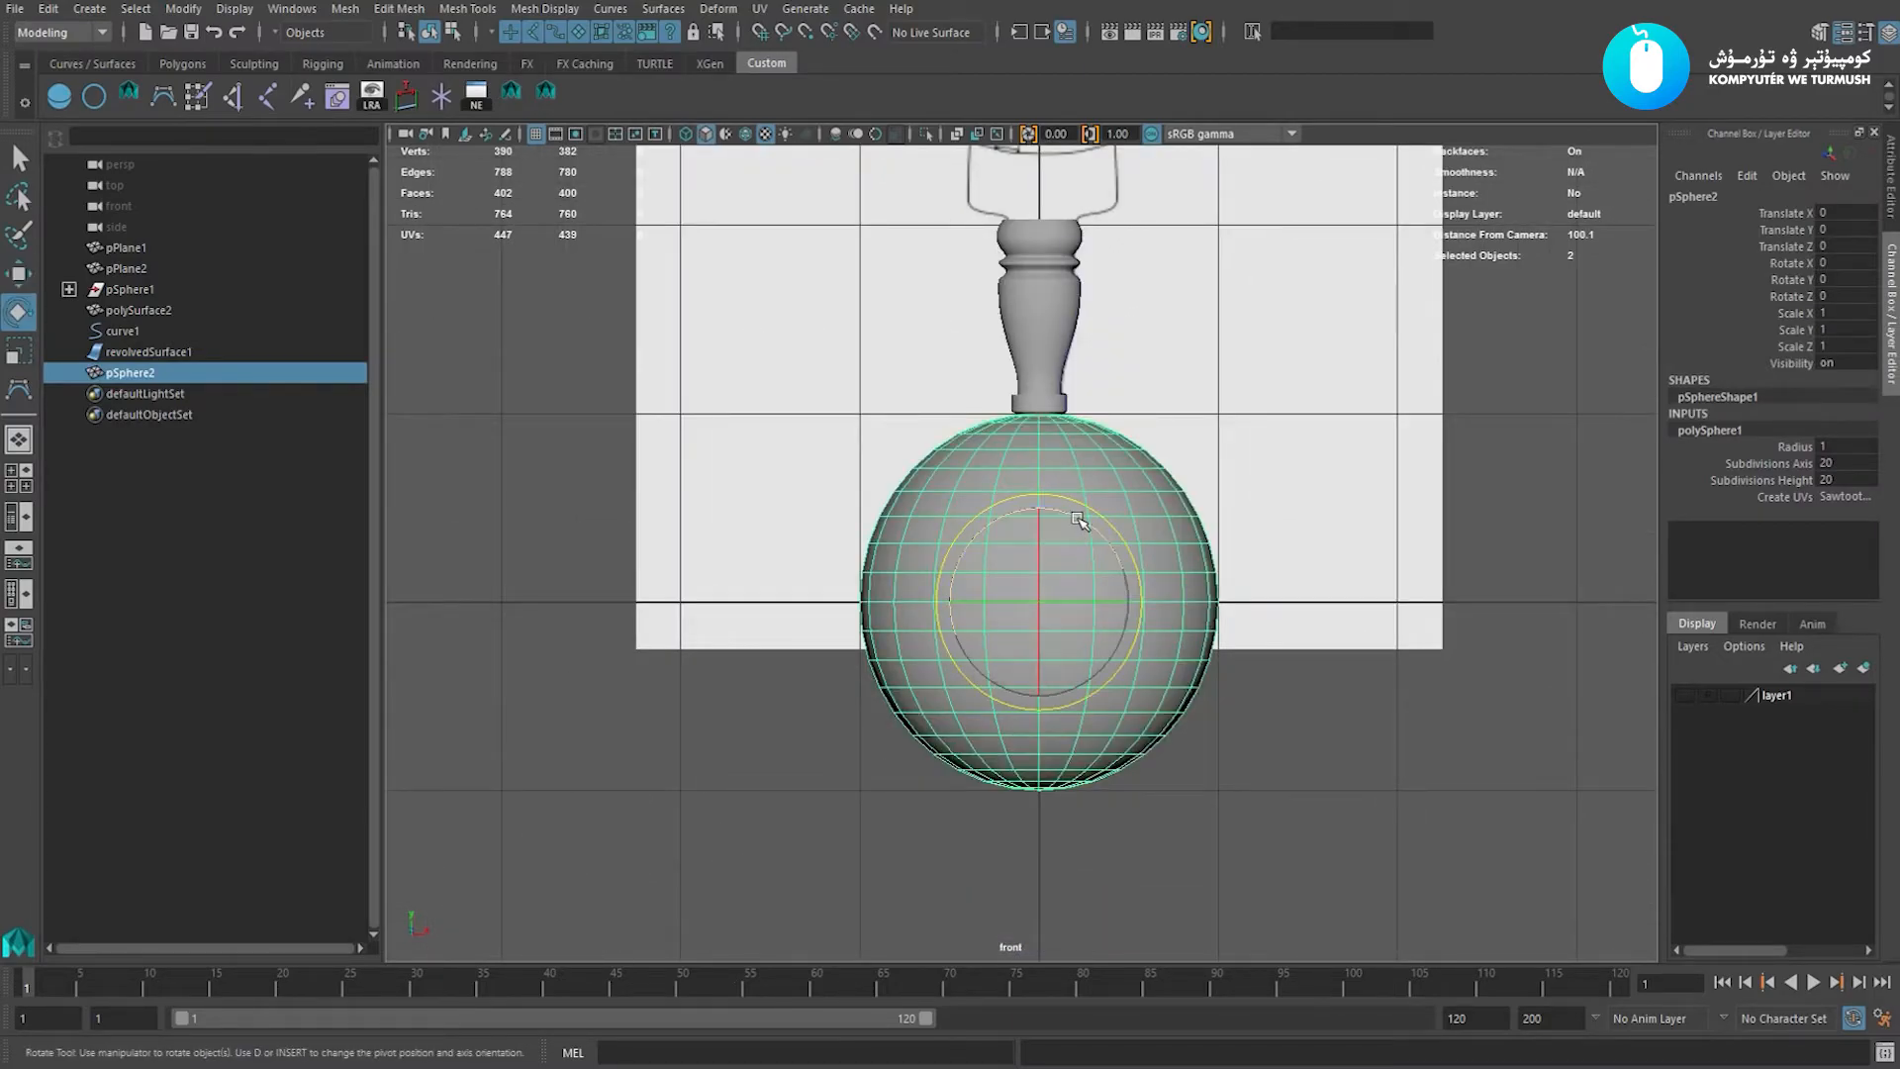
drag(1079, 517, 1204, 561)
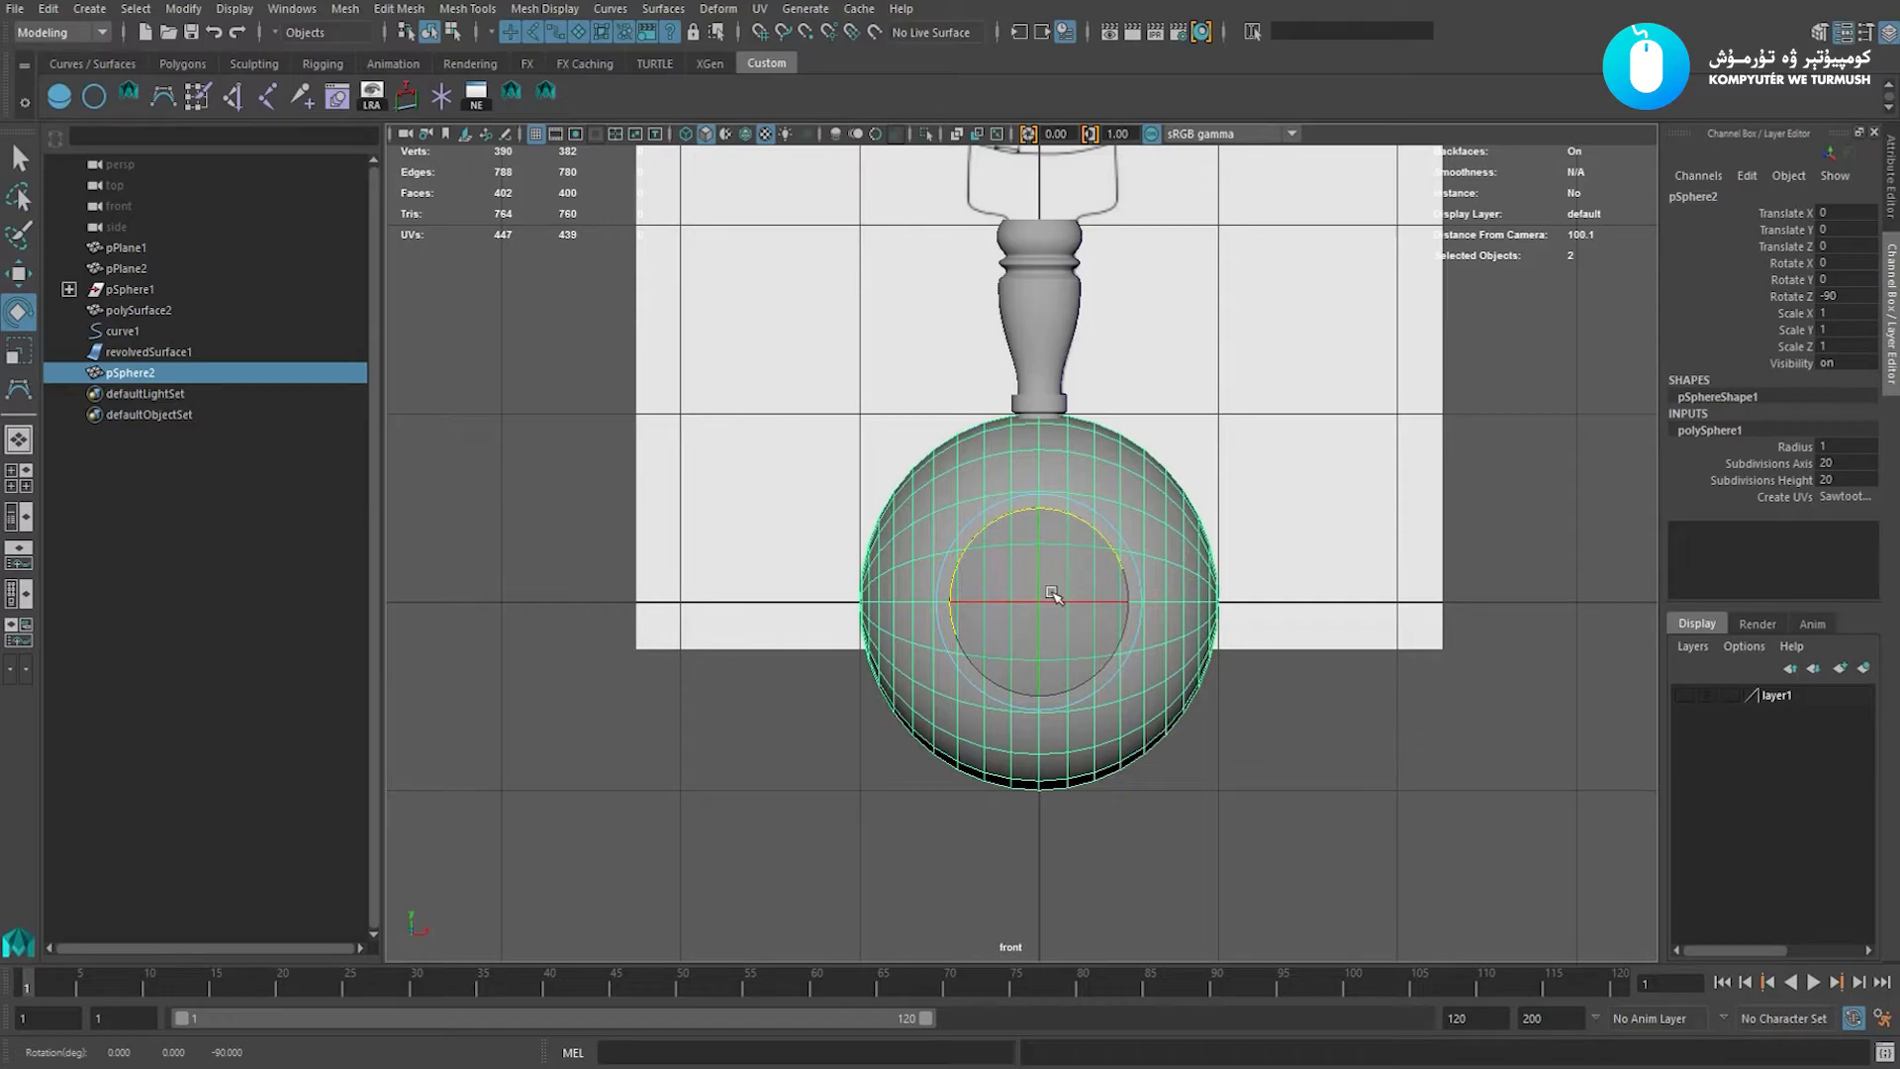
Lower the sphere to Translate Y -0.404 and scale it uniformly to 1.042 to follow the arched foot's outline.
key(w)
drag(1043, 645, 1042, 705)
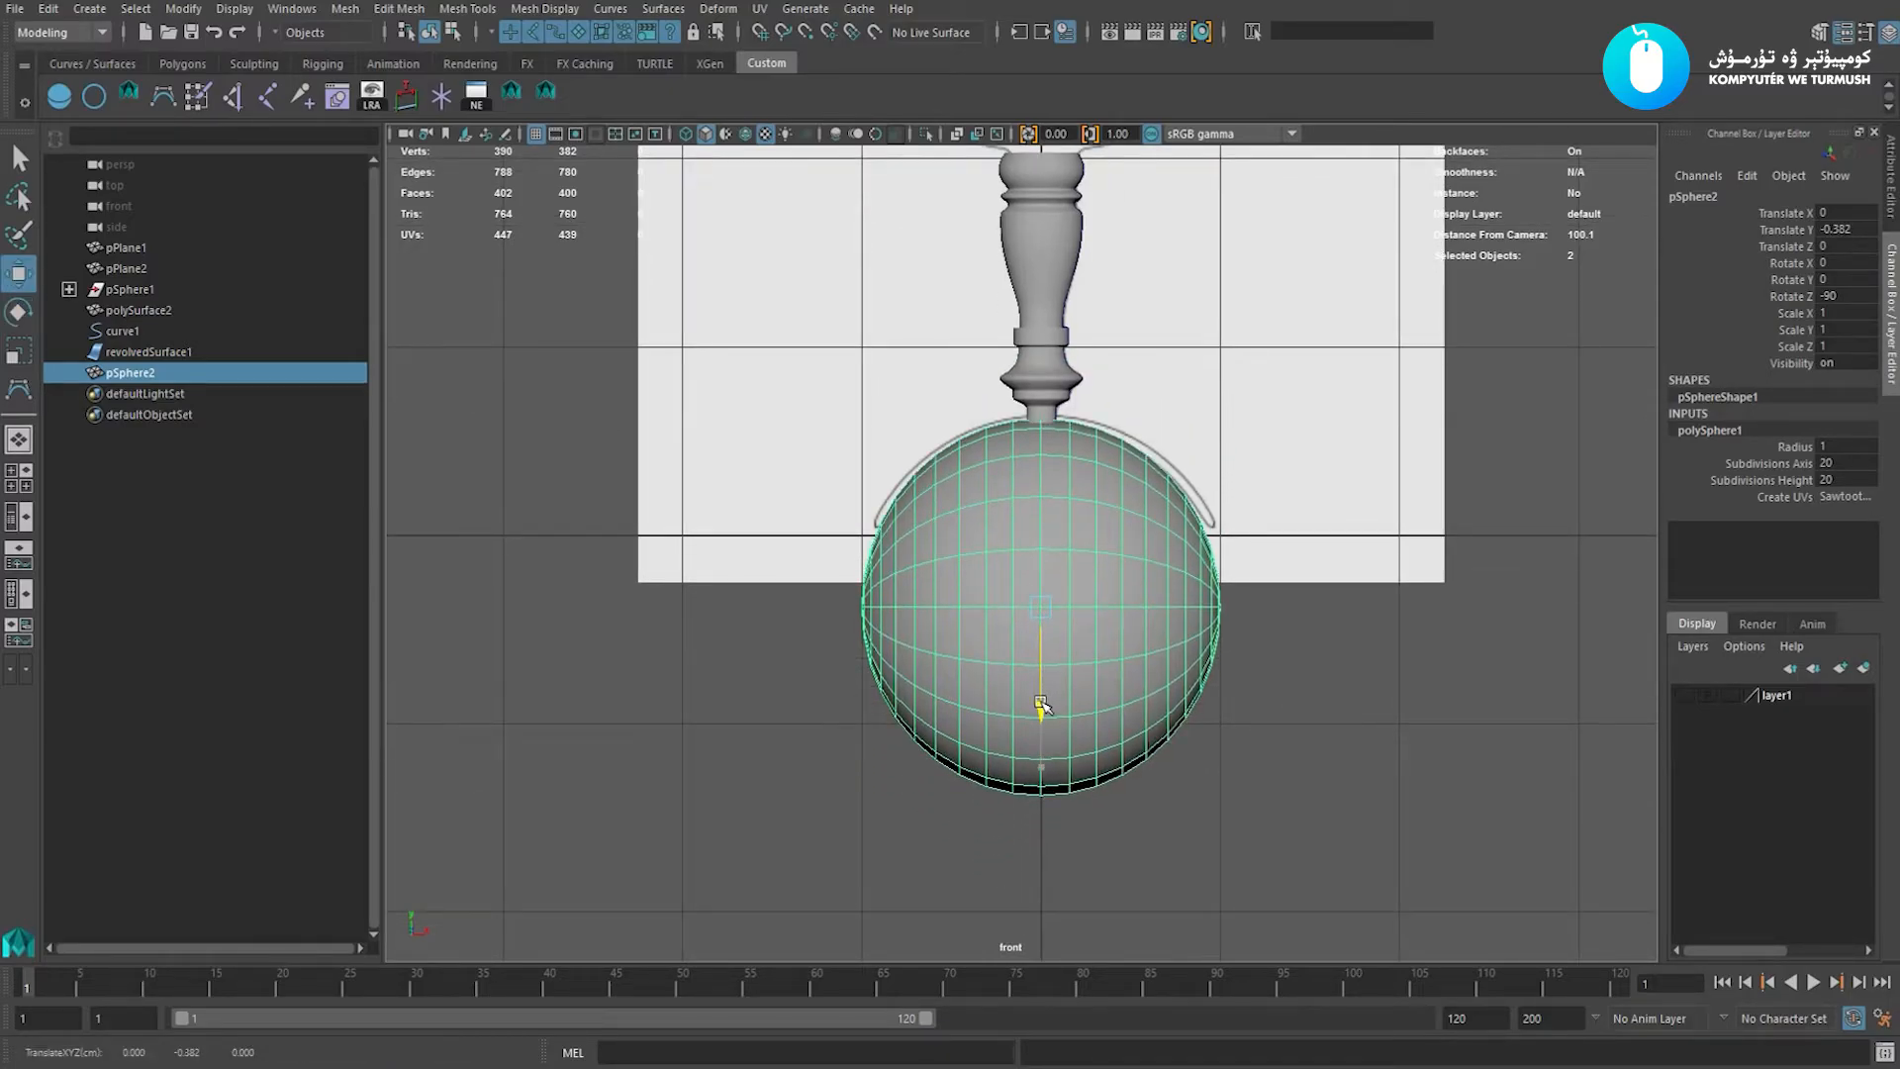
key(r)
drag(1042, 608, 1059, 615)
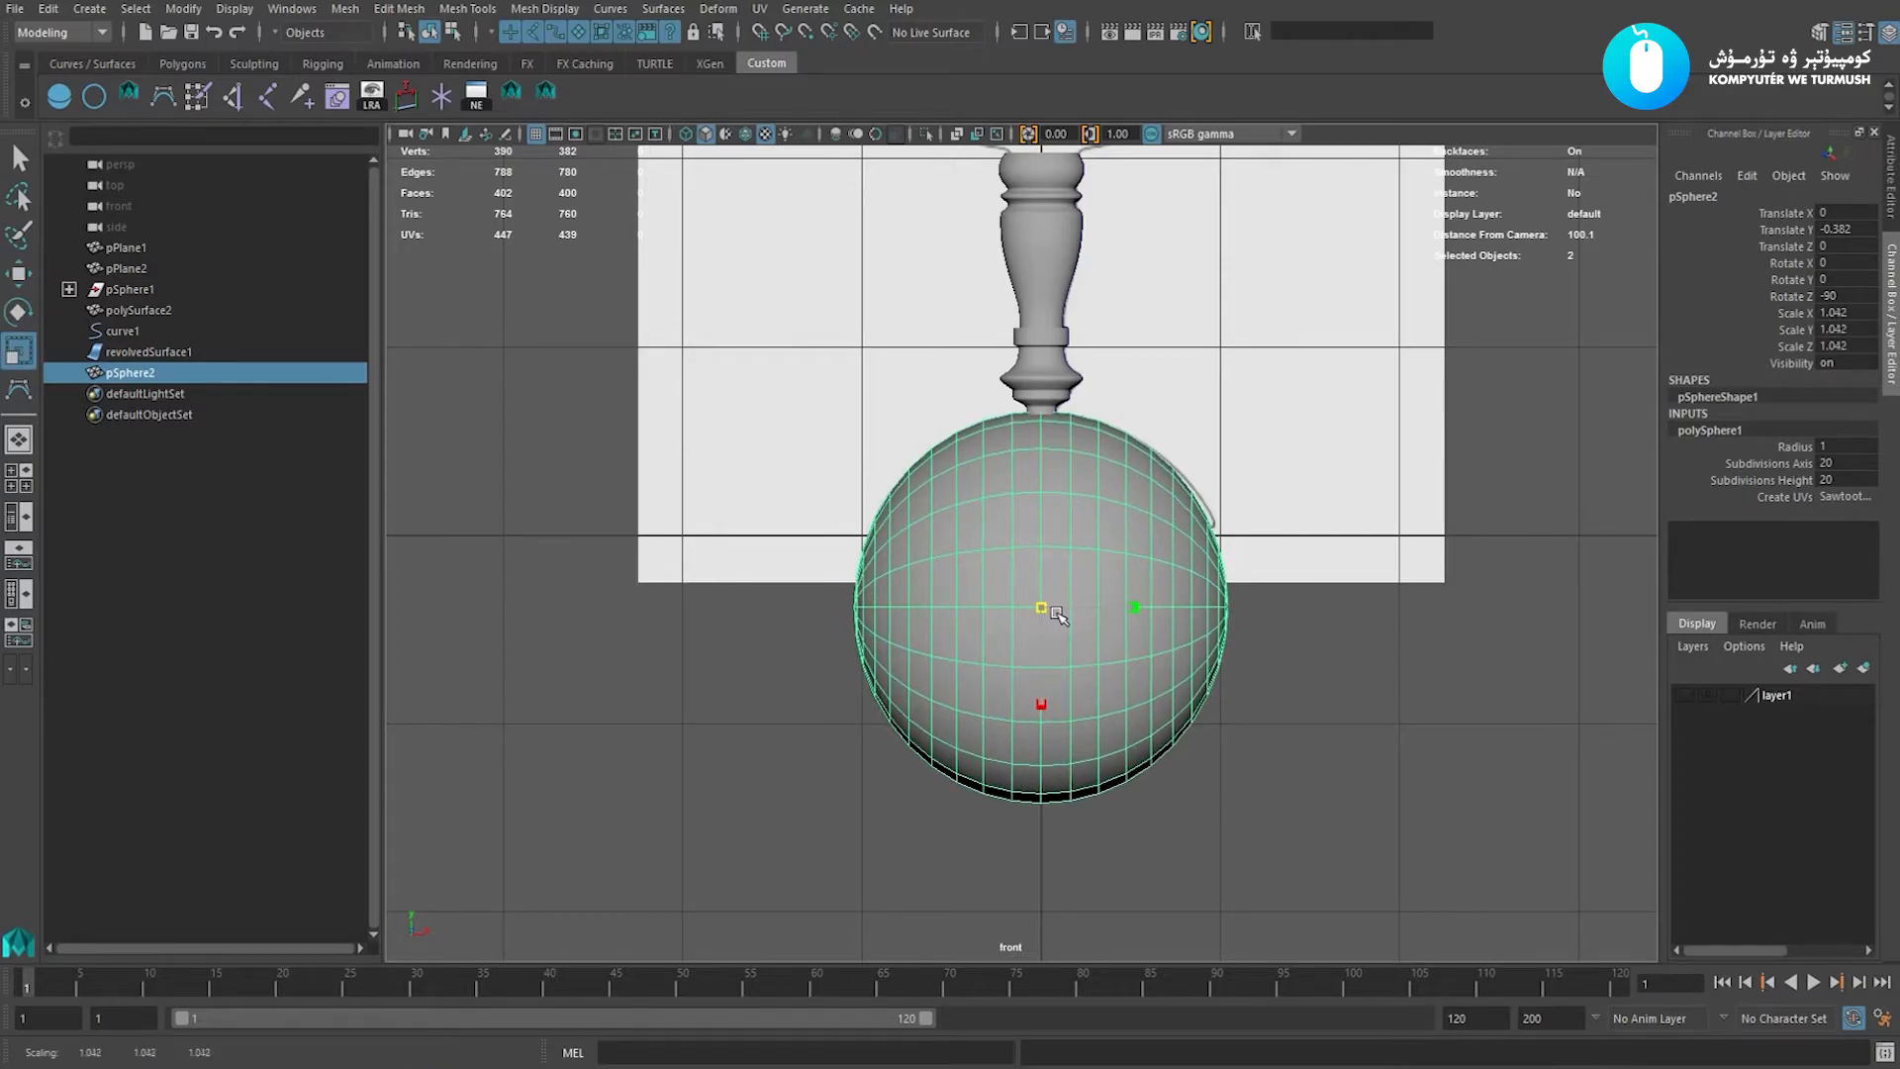
key(w)
drag(1041, 692, 1055, 706)
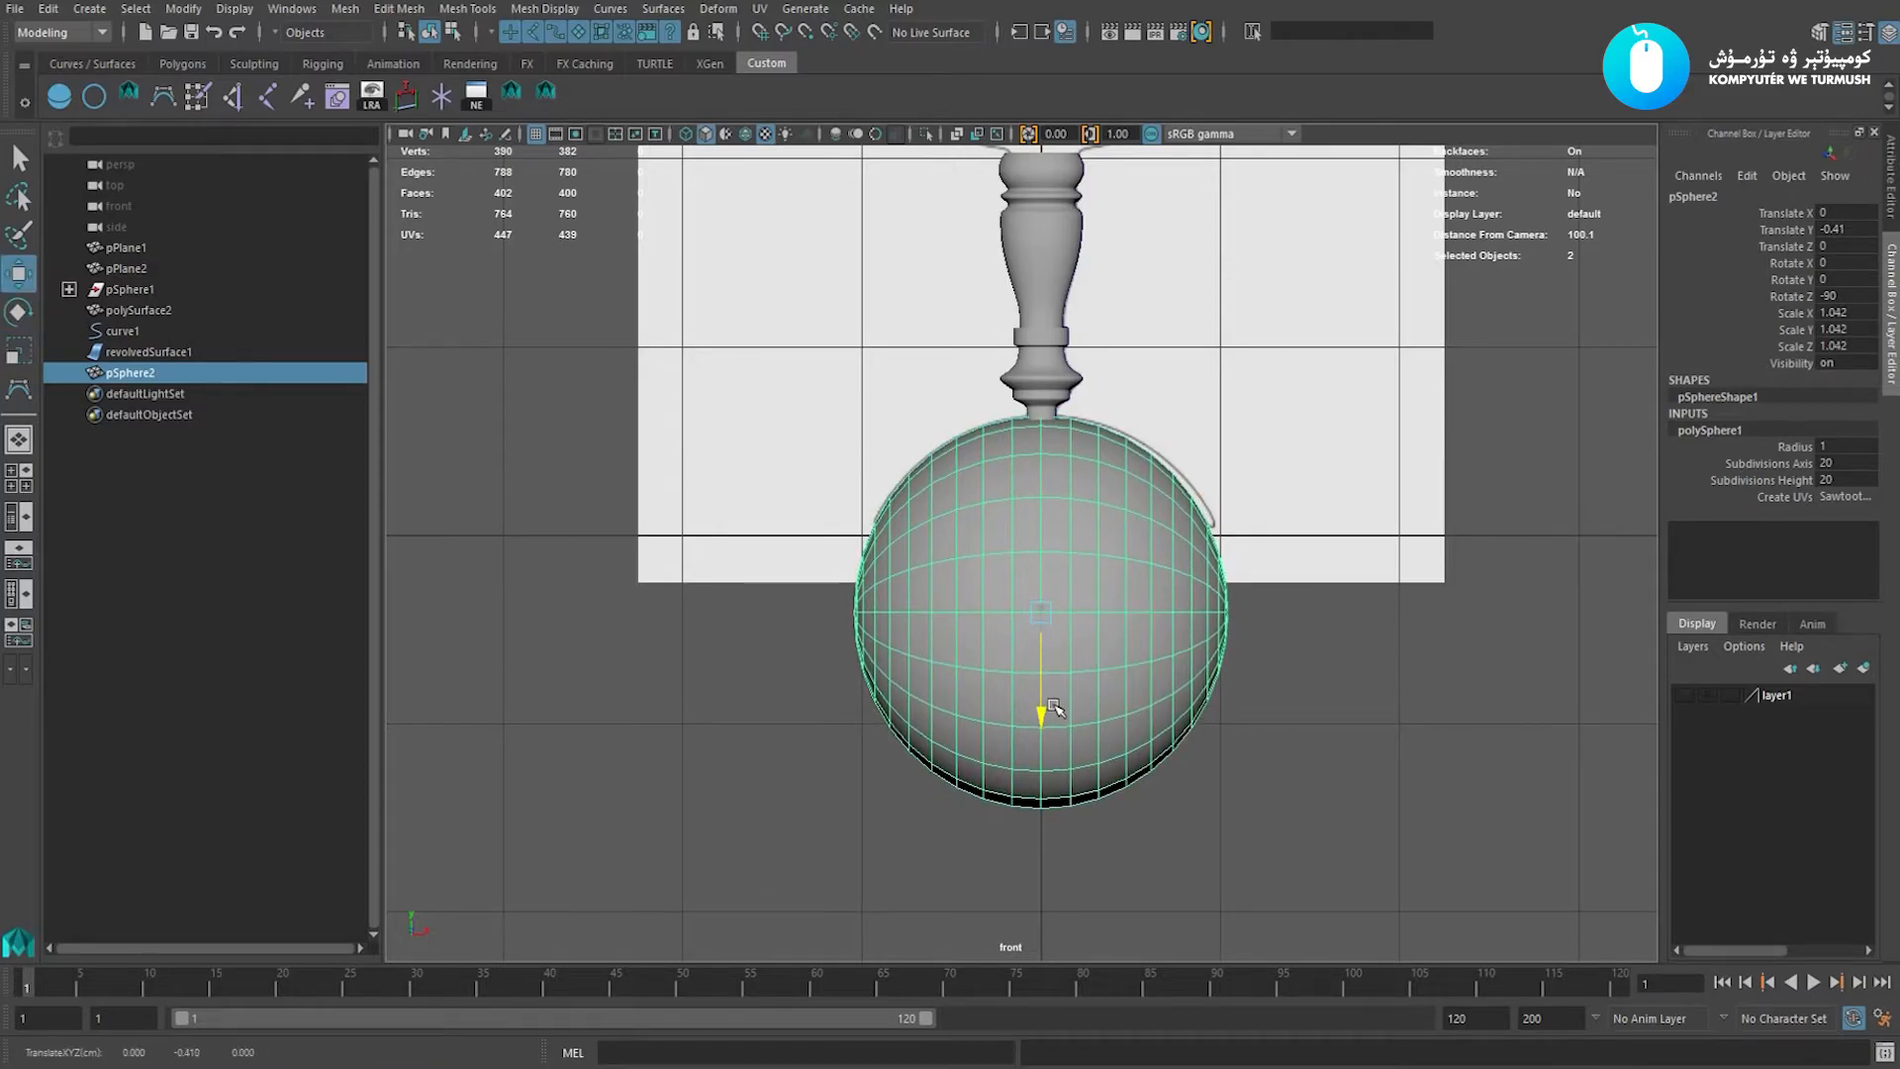
alt+middle_drag(1080, 513, 1082, 576)
mouse_move(1044, 780)
mouse_down()
mouse_move(1045, 843)
mouse_move(1059, 783)
mouse_up()
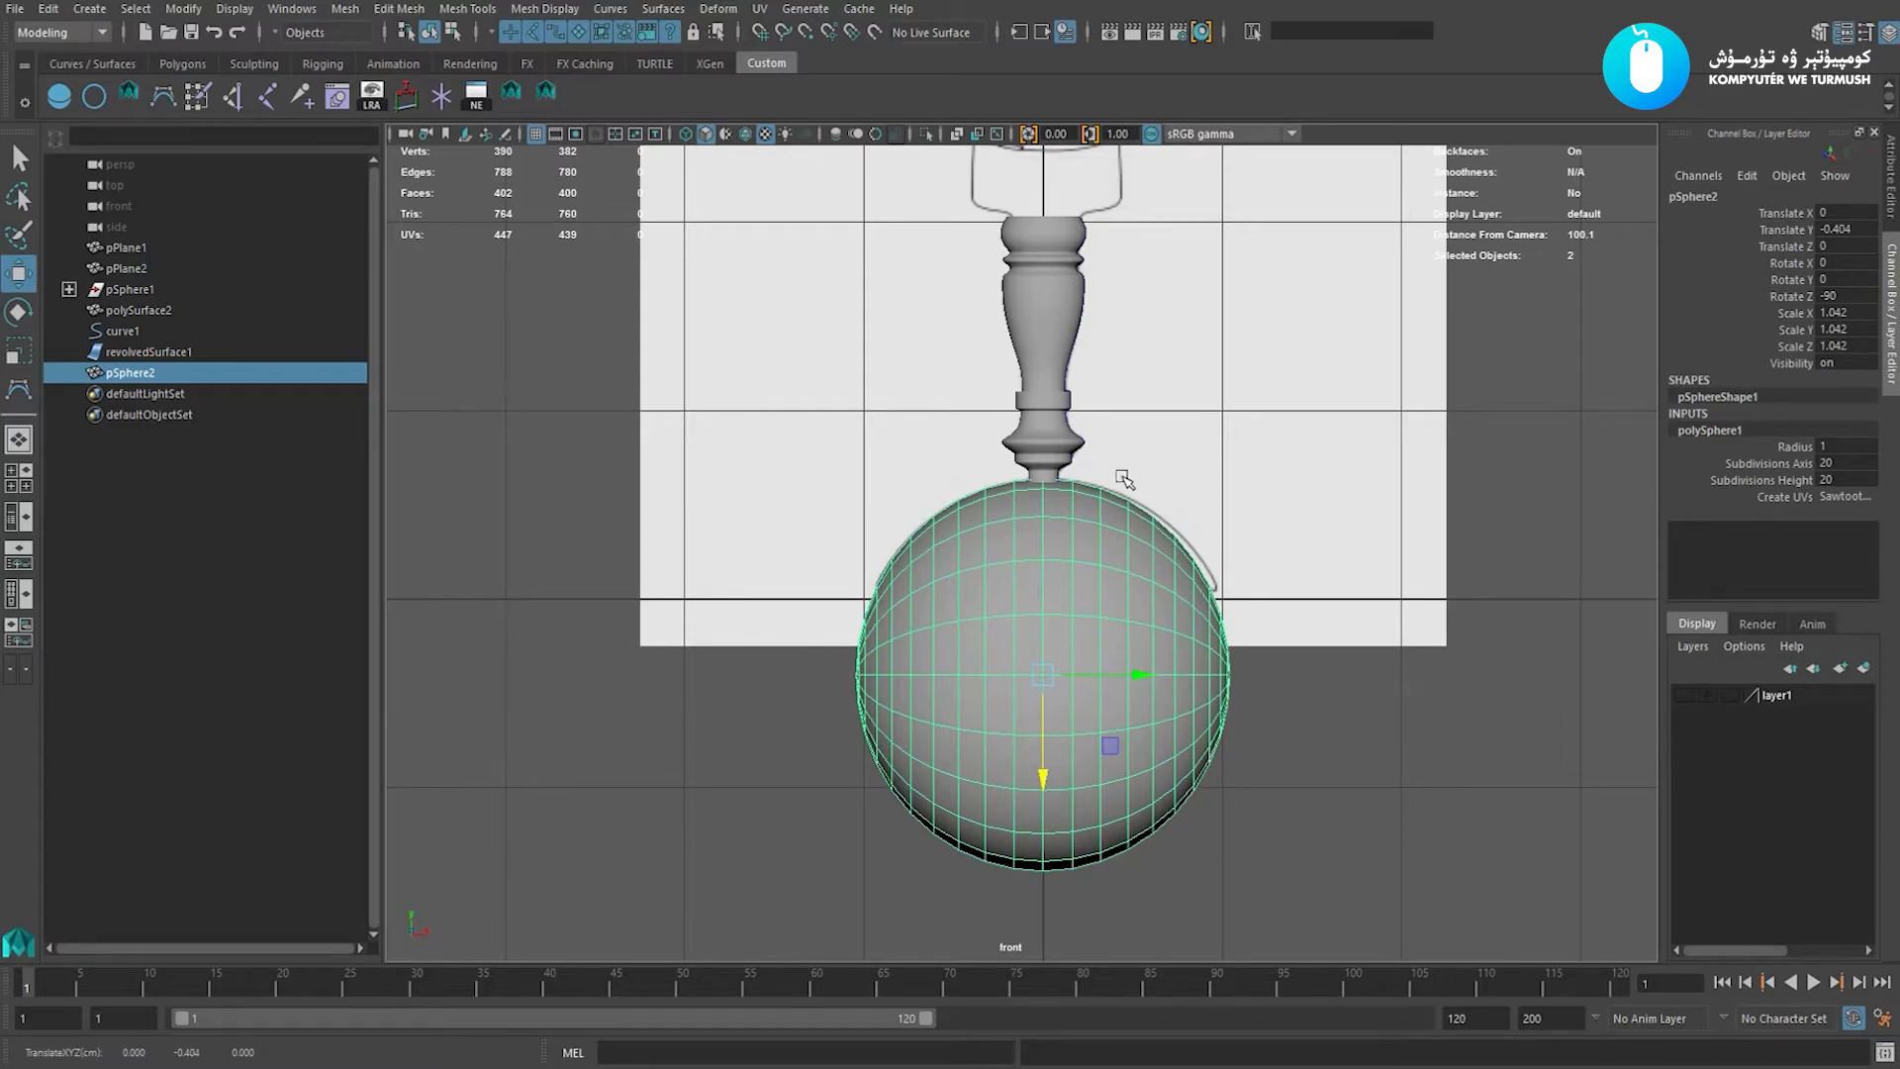
Try to select the sphere's outermost side faces beyond the end of the arched foot.
alt+middle_drag(1041, 529, 1014, 591)
alt+right_drag(1014, 591, 1030, 596)
key(space)
drag(1051, 611, 1095, 600)
key(space)
alt+middle_drag(1095, 600, 1069, 465)
right_drag(1286, 705, 1300, 626)
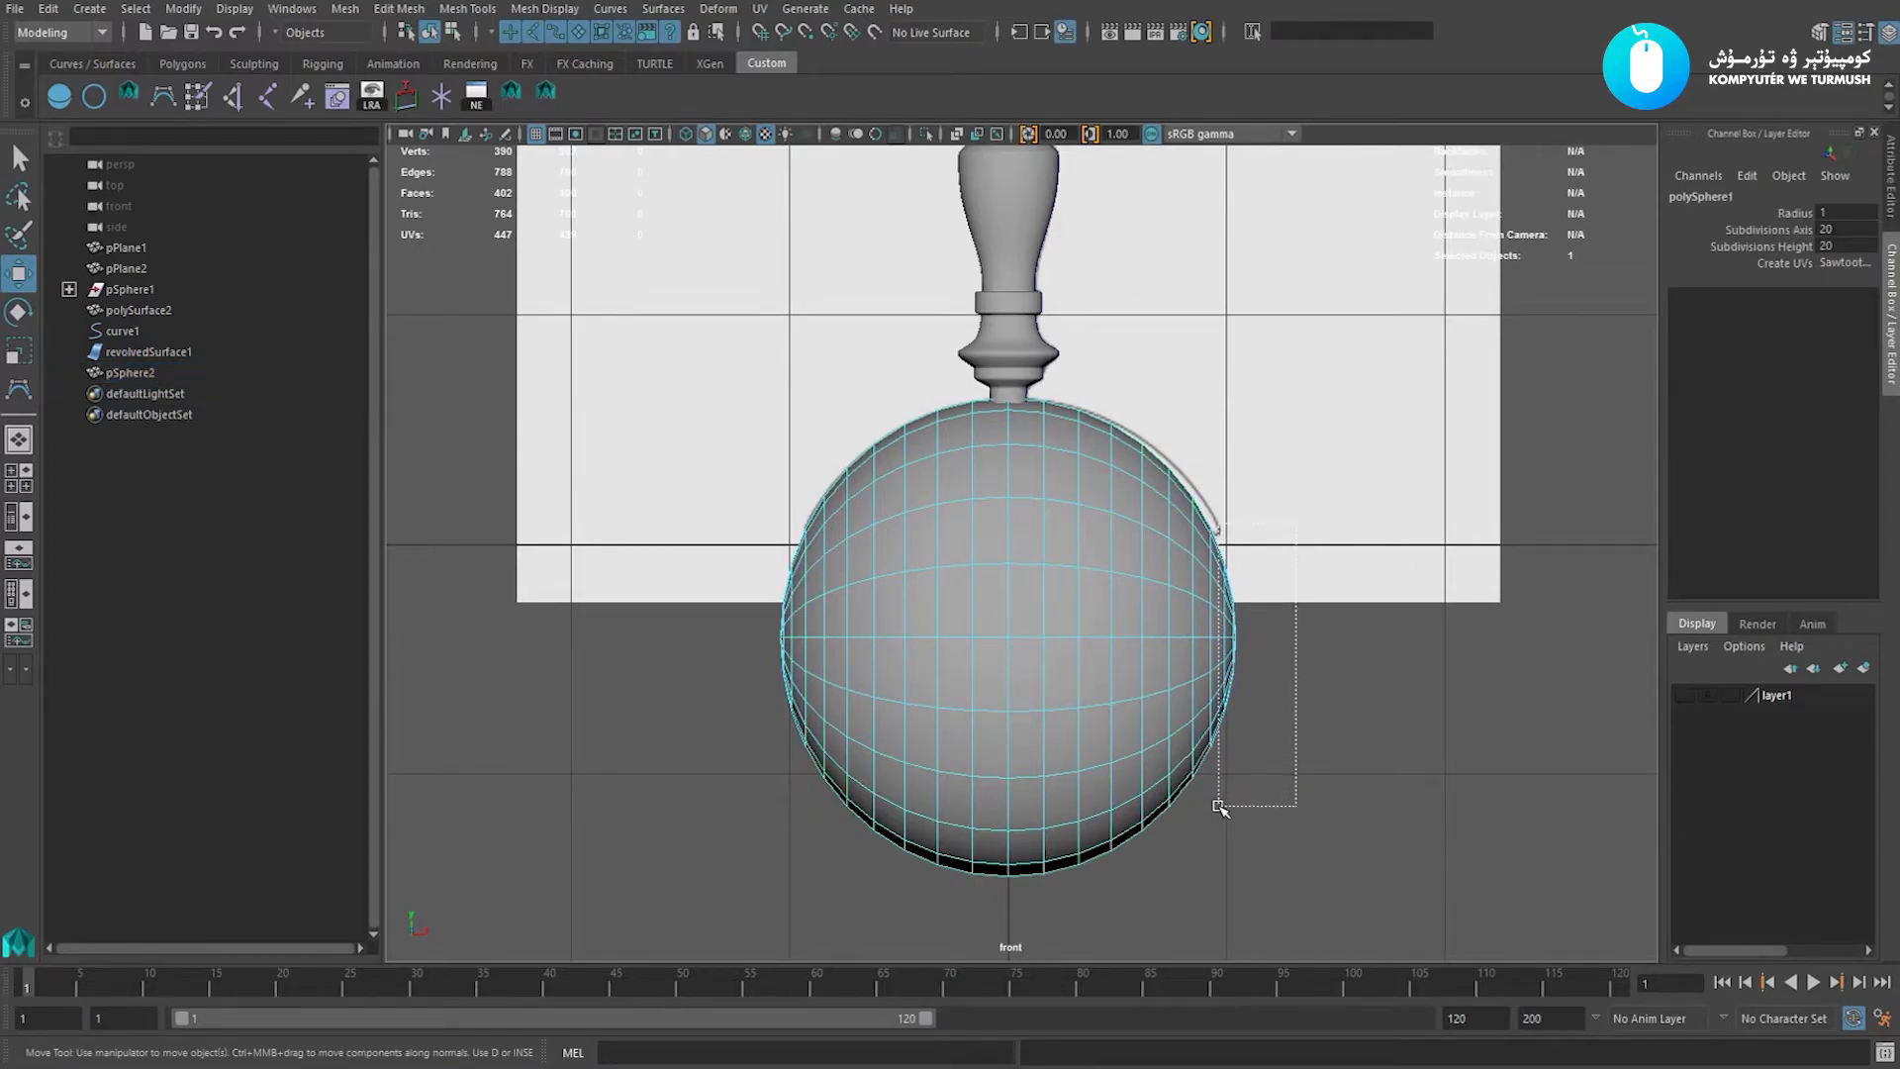
drag(1222, 812, 1222, 813)
alt+middle_drag(1136, 683, 1158, 663)
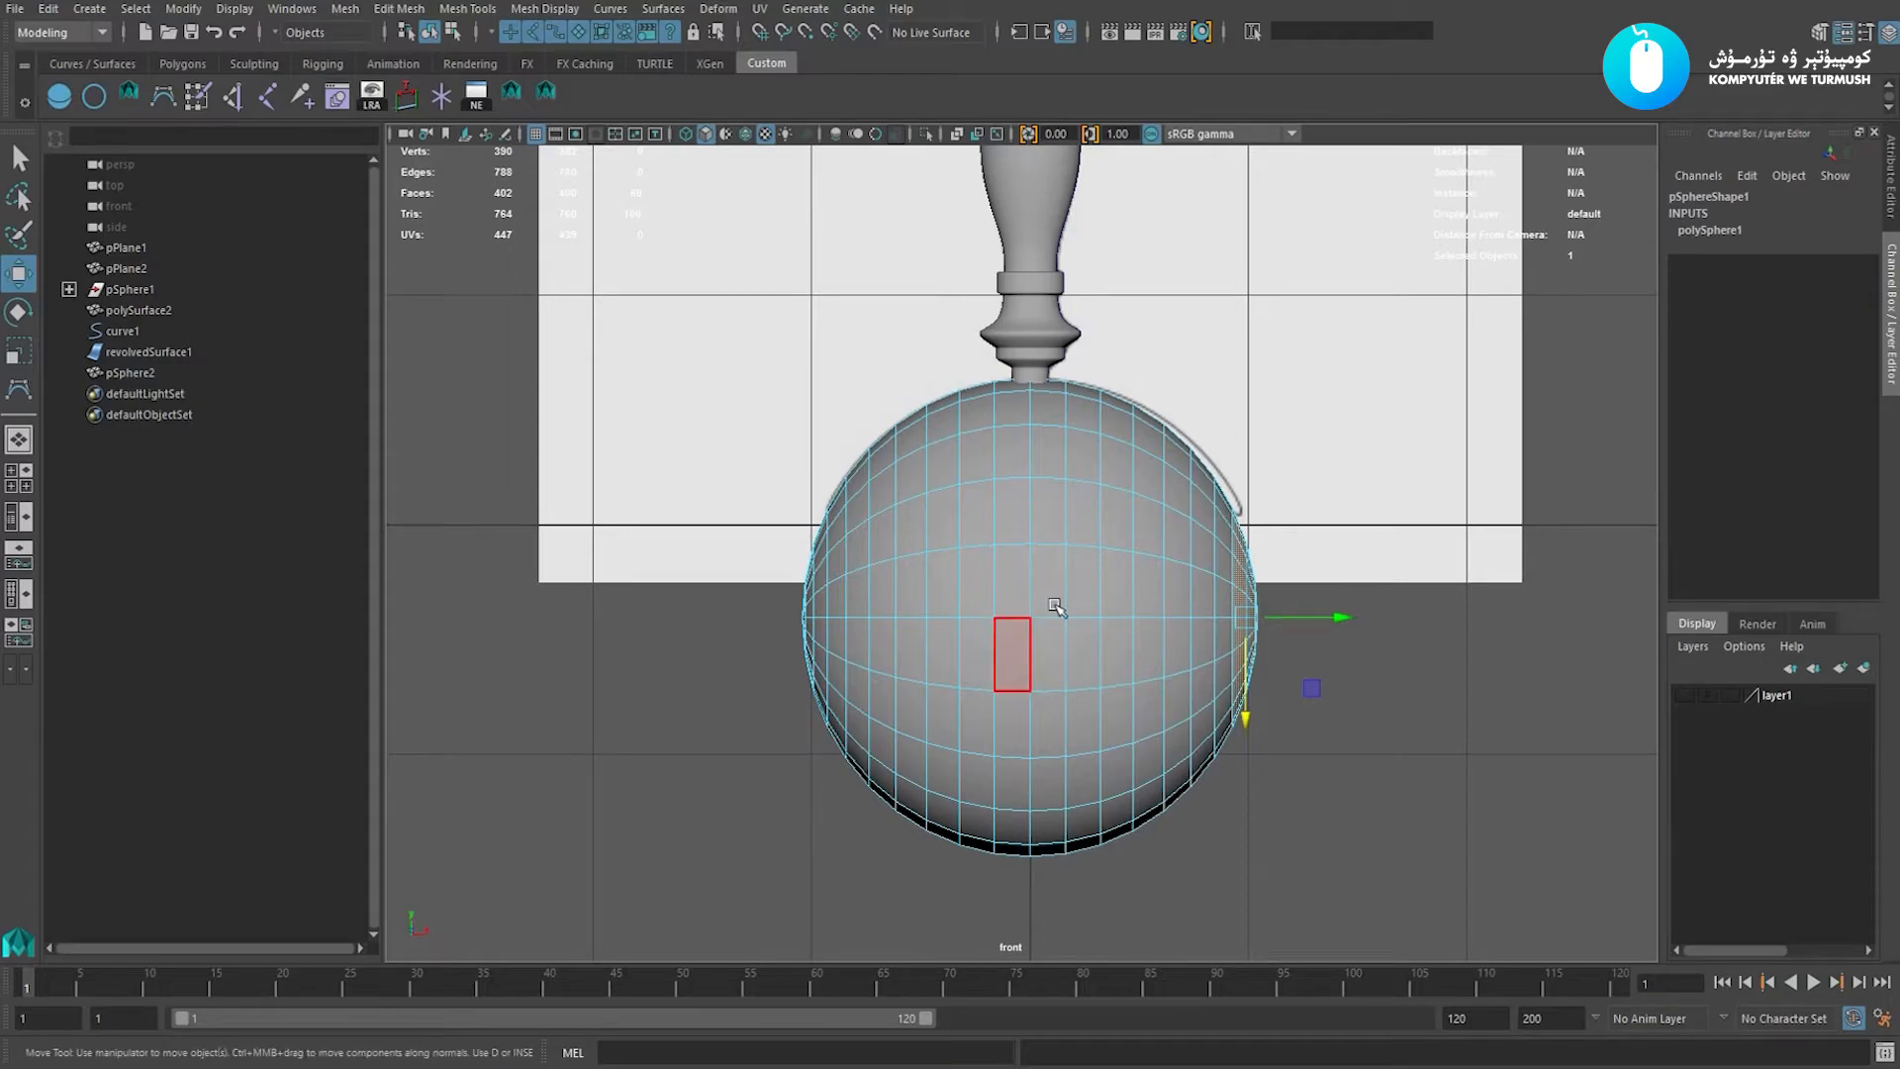
Return to object mode, select the sphere, and show its polySphere creation settings.
right_drag(1029, 633, 1069, 589)
click(1012, 562)
scroll(1012, 562, up, 1)
click(1715, 430)
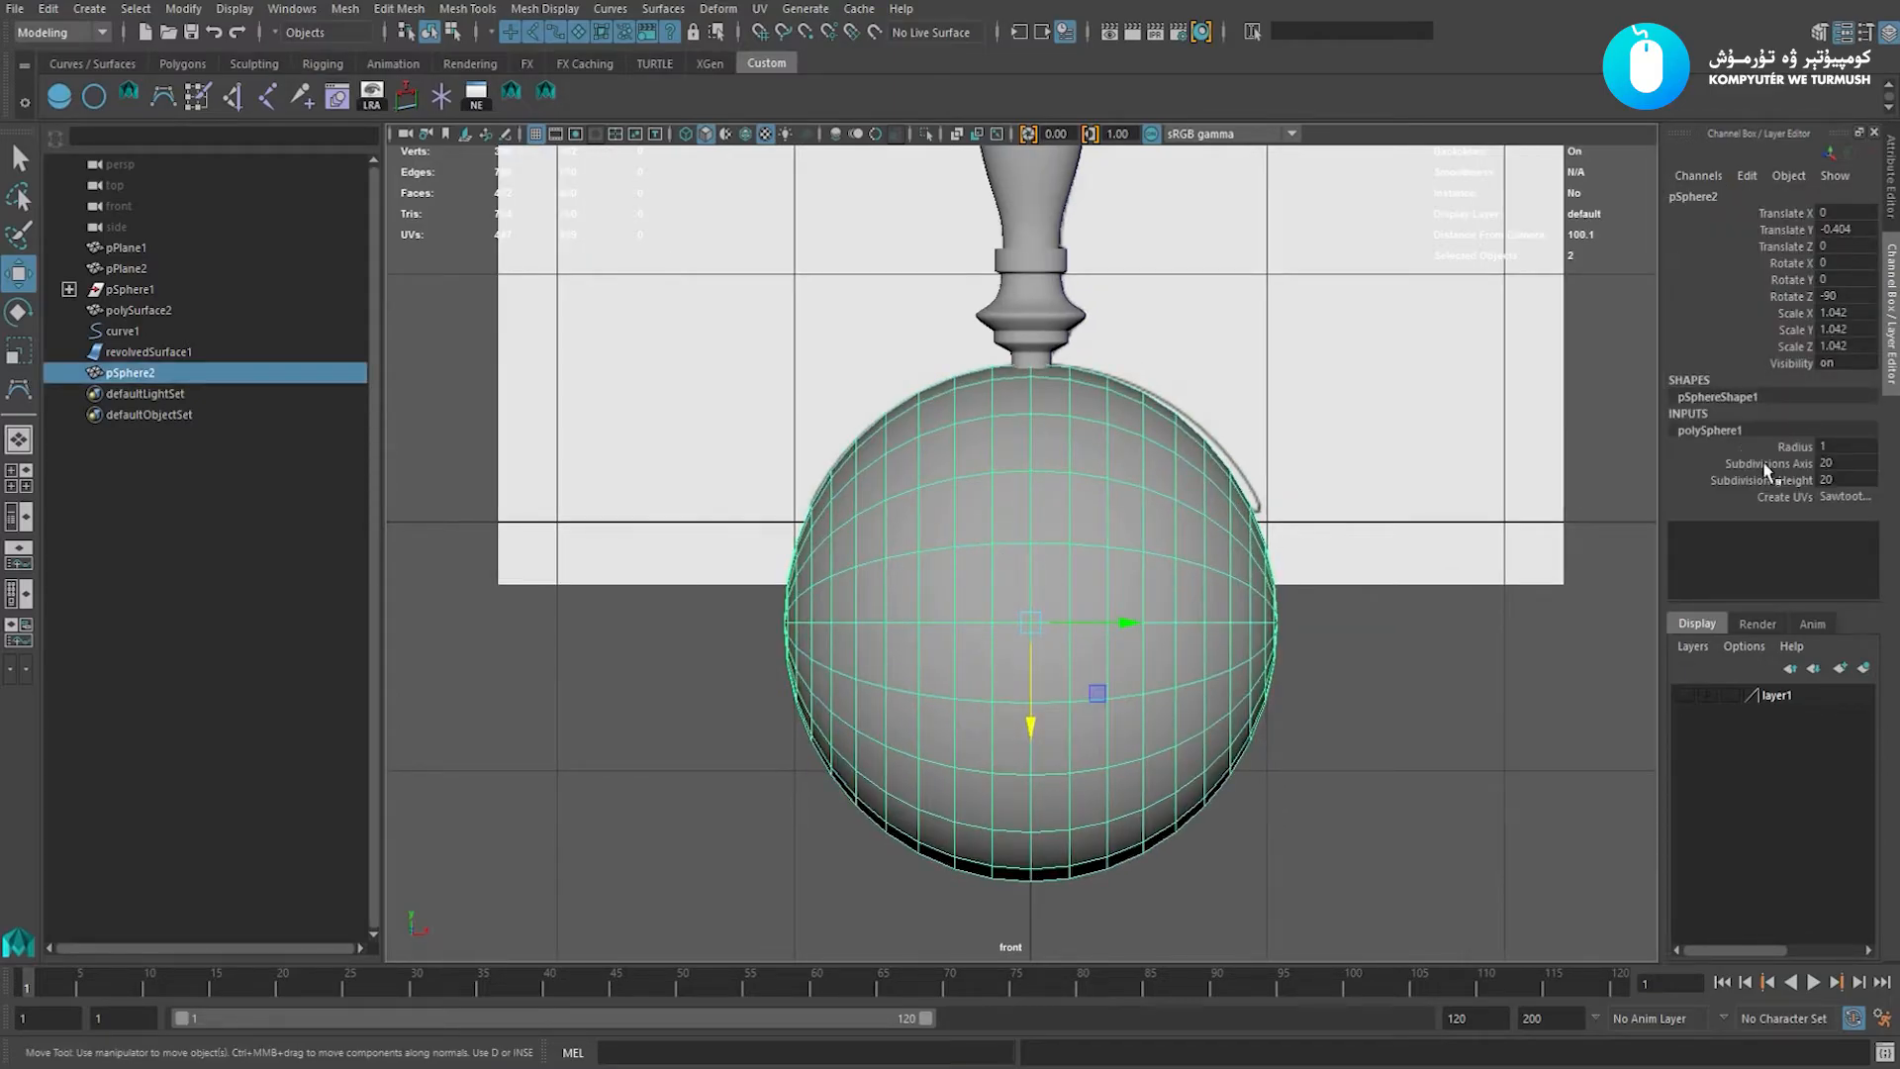
click(1772, 465)
middle_drag(1220, 490, 1193, 510)
key(ctrl+z)
Set the sphere's height subdivisions to 22.
click(1768, 483)
key(w)
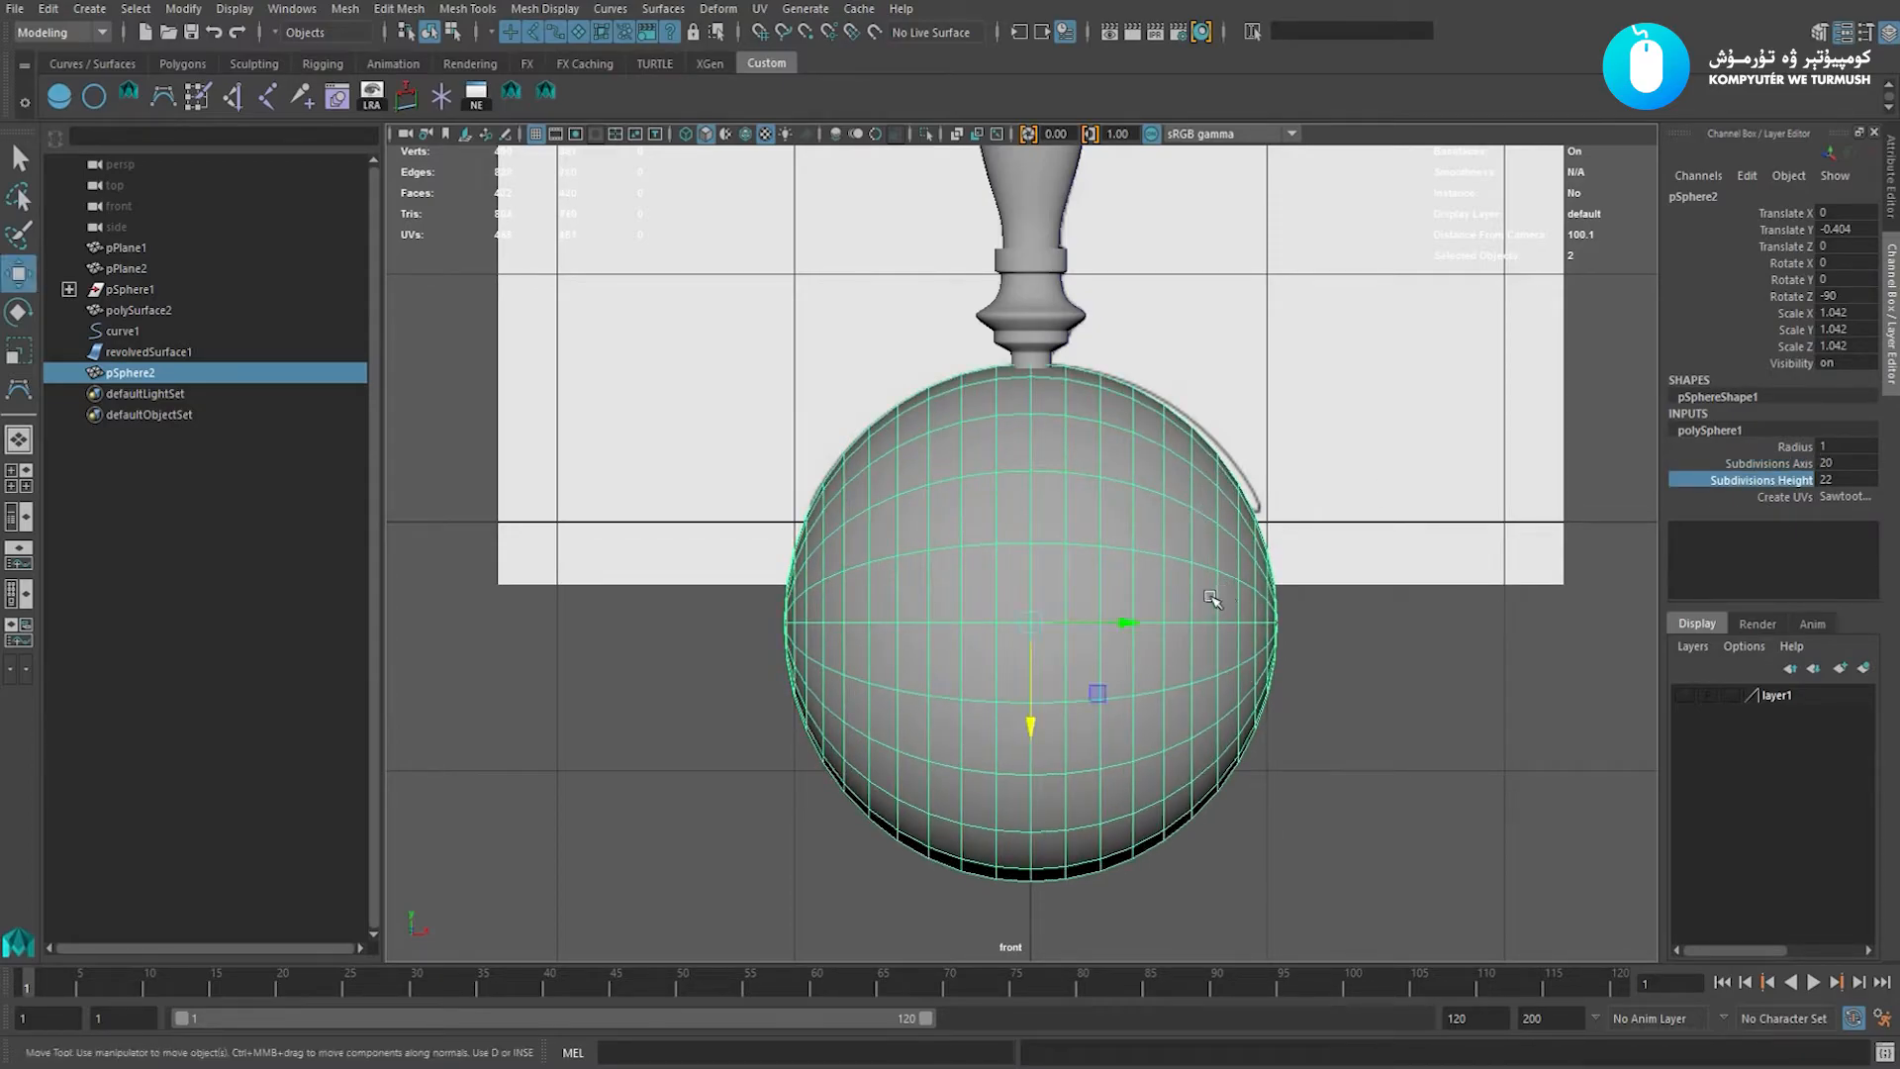
Delete the sphere's outermost faces on both sides beyond the ends of the arched foot's outline.
click(1396, 492)
drag(1398, 487, 1265, 789)
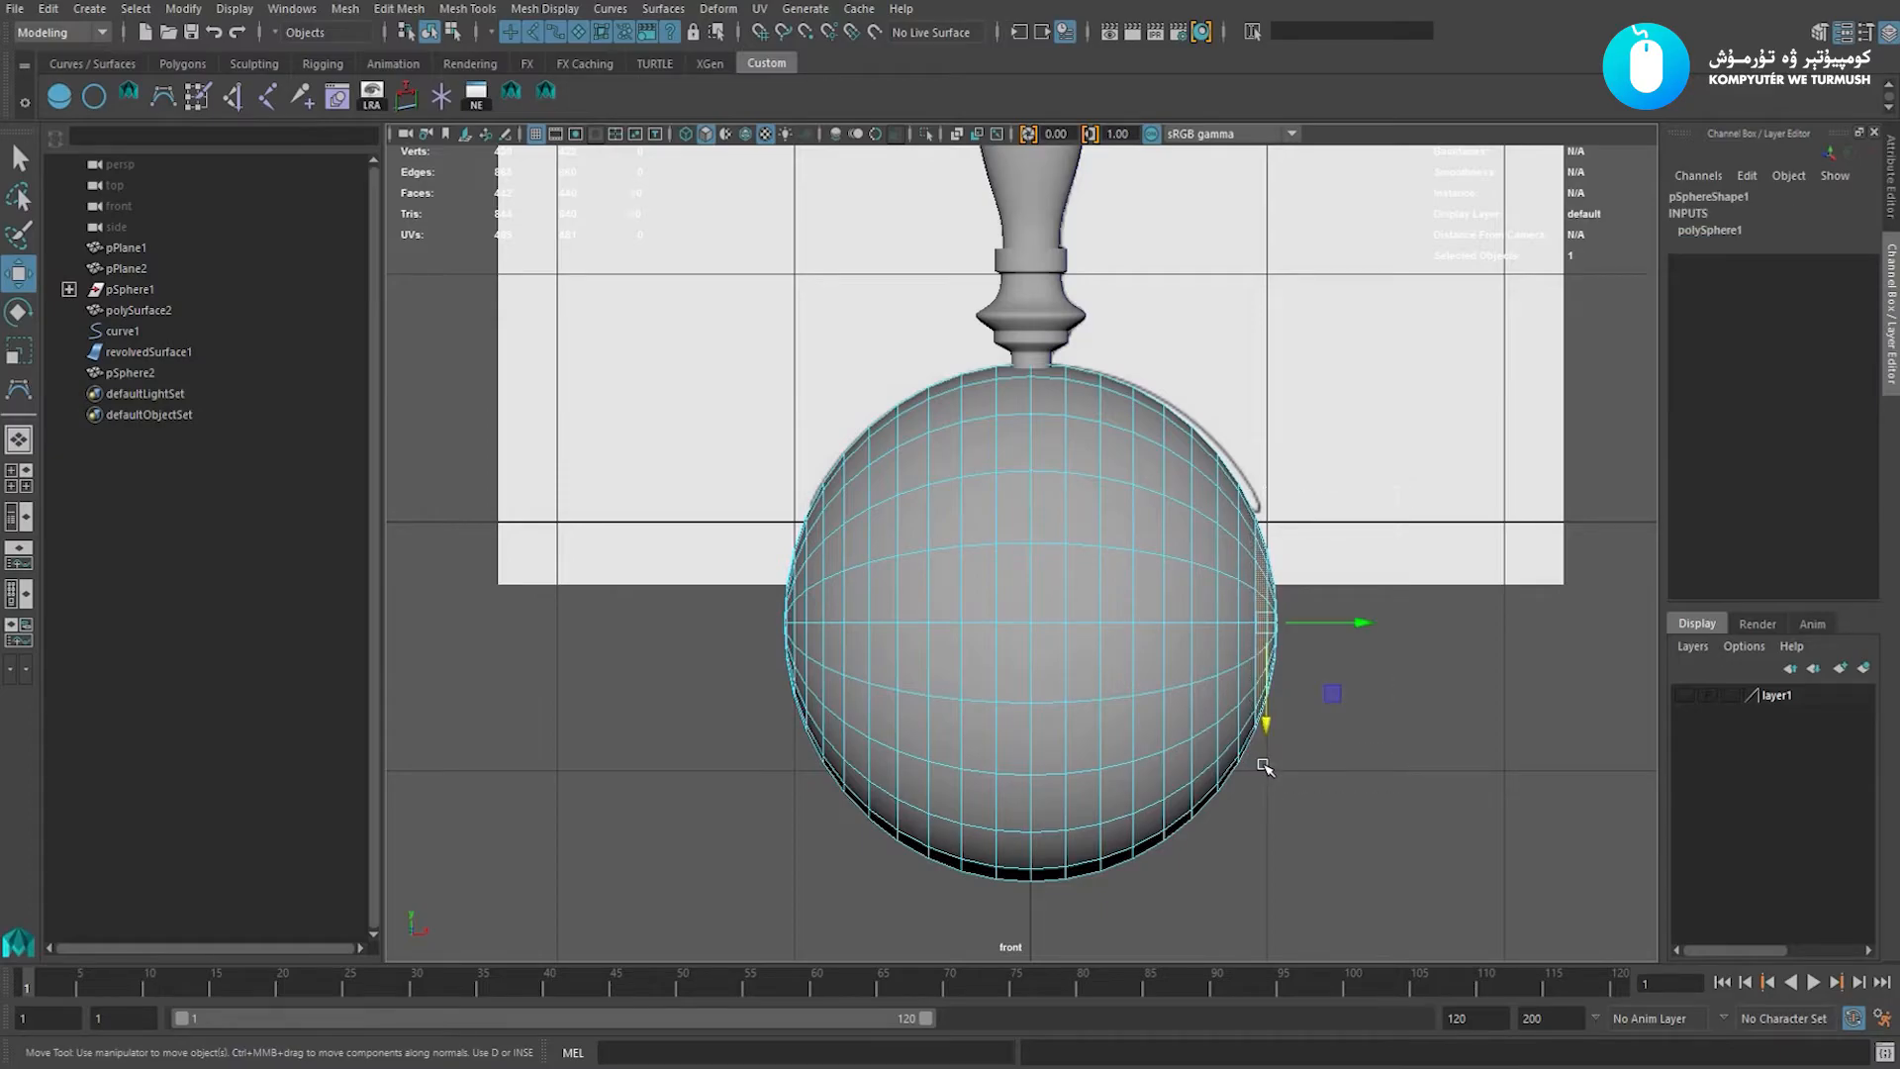
drag(775, 723, 800, 817)
key(Delete)
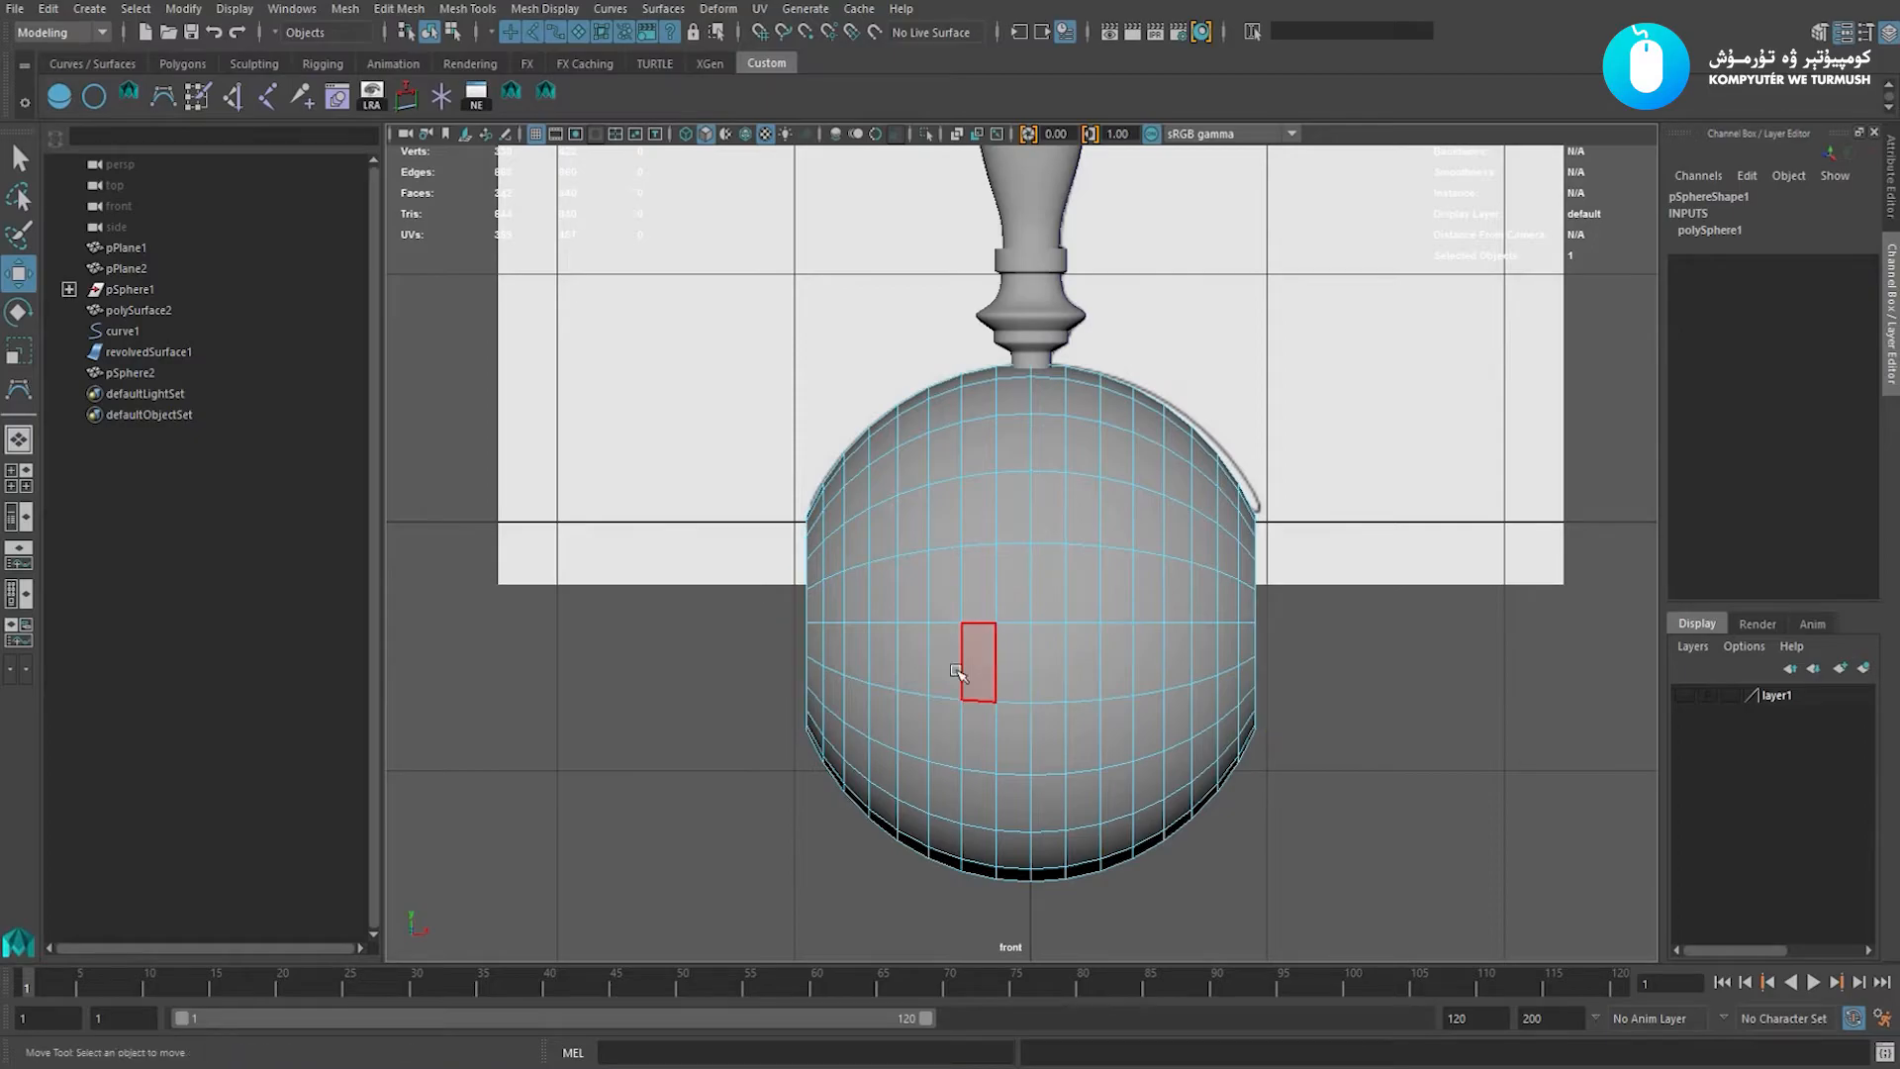
Try to change the axis subdivisions of the trimmed sphere in the side view.
key(F8)
key(space)
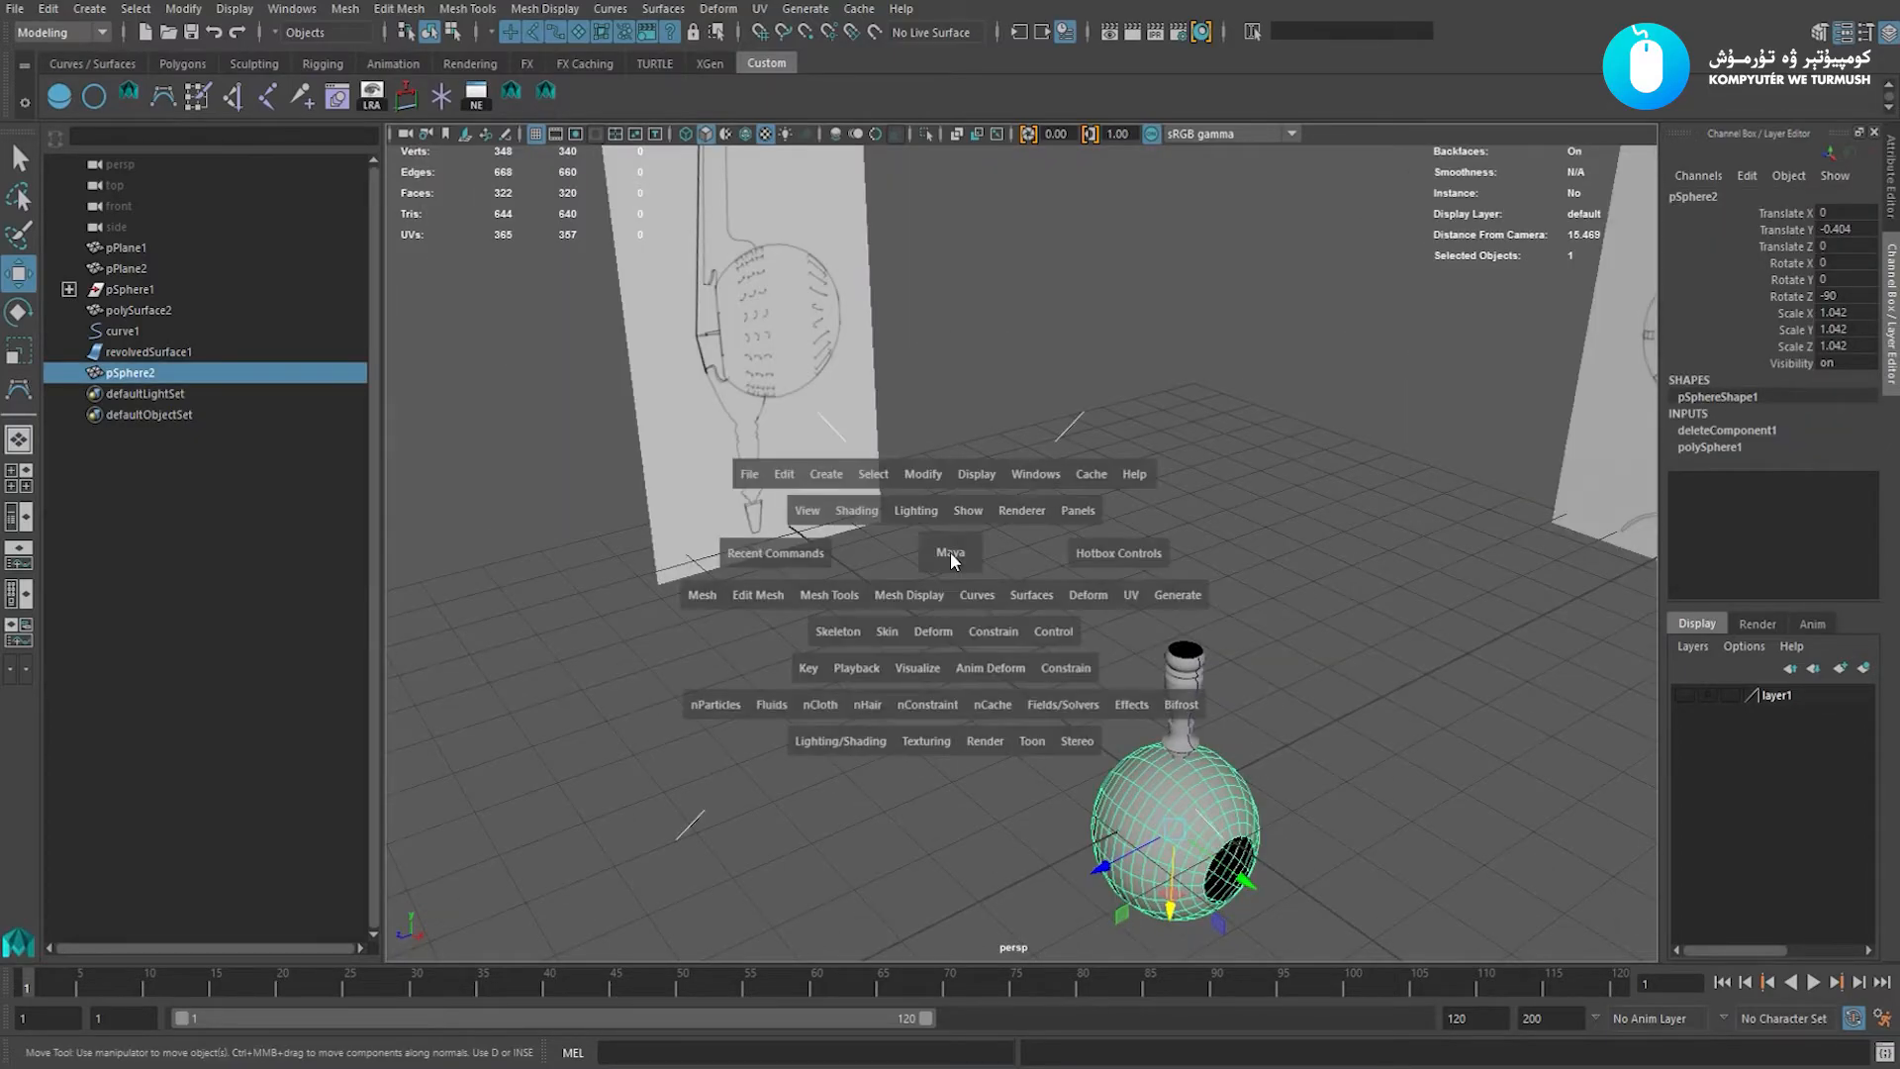
key(space)
drag(896, 401, 1168, 510)
key(space)
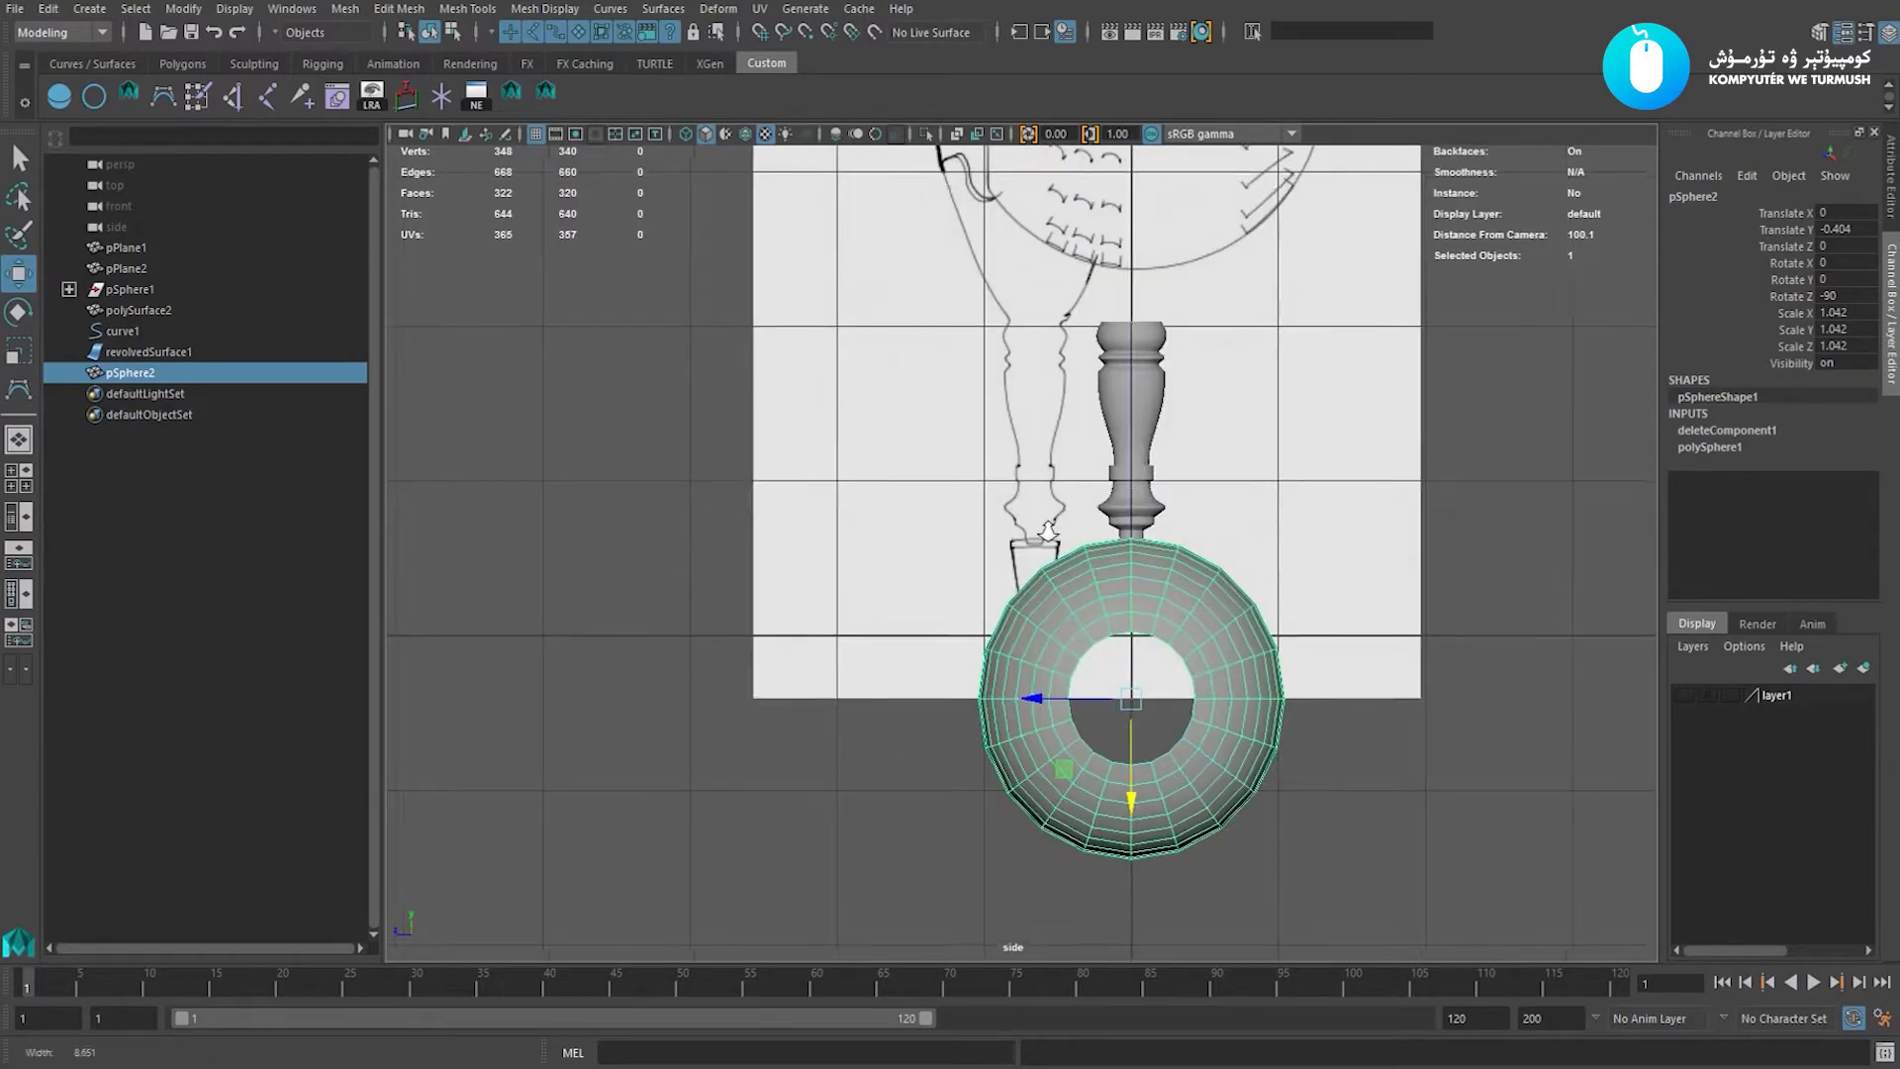
alt+middle_drag(1051, 559, 938, 451)
scroll(1128, 559, up, 4)
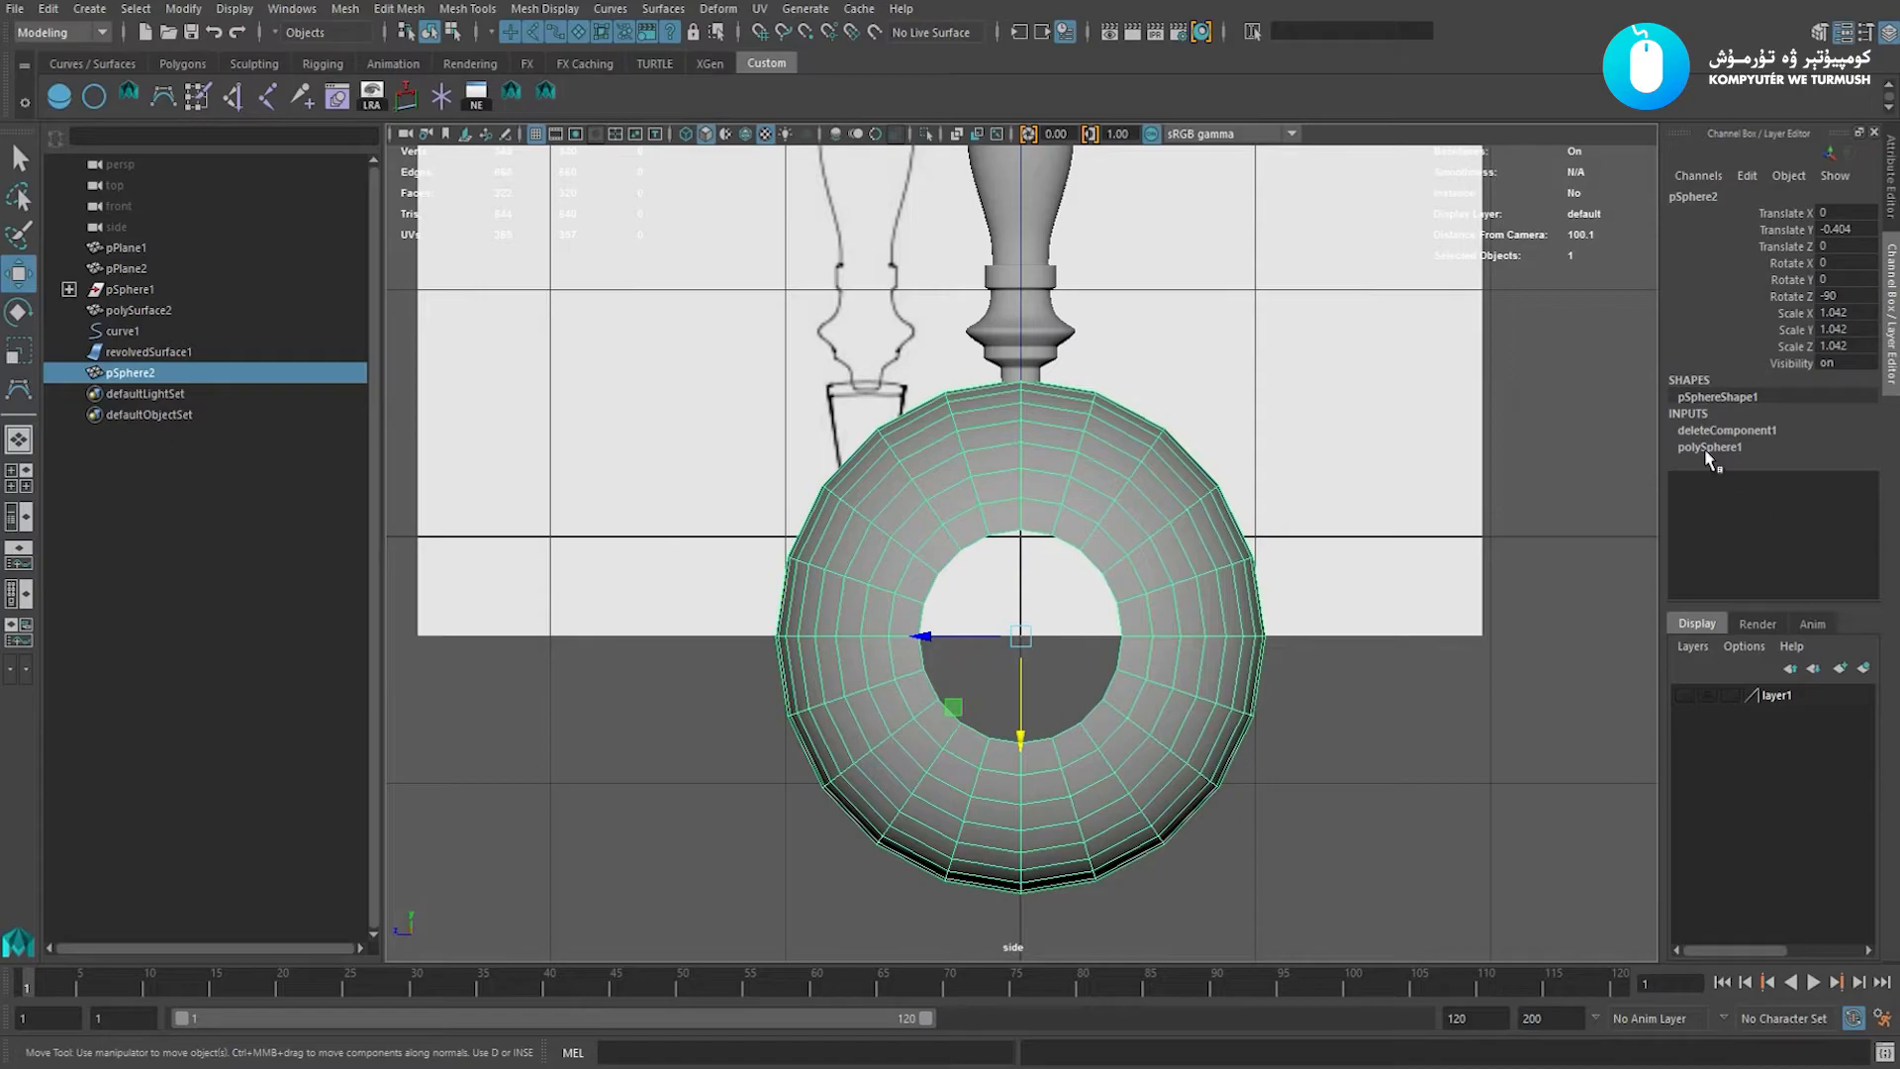
click(1704, 448)
click(1764, 480)
middle_drag(1135, 487, 1146, 492)
Undo the subdivision change and the deletion of the sphere's outermost side faces.
key(ctrl+z)
key(w)
key(ctrl+z)
key(ctrl+z)
key(ctrl+z)
key(ctrl+z)
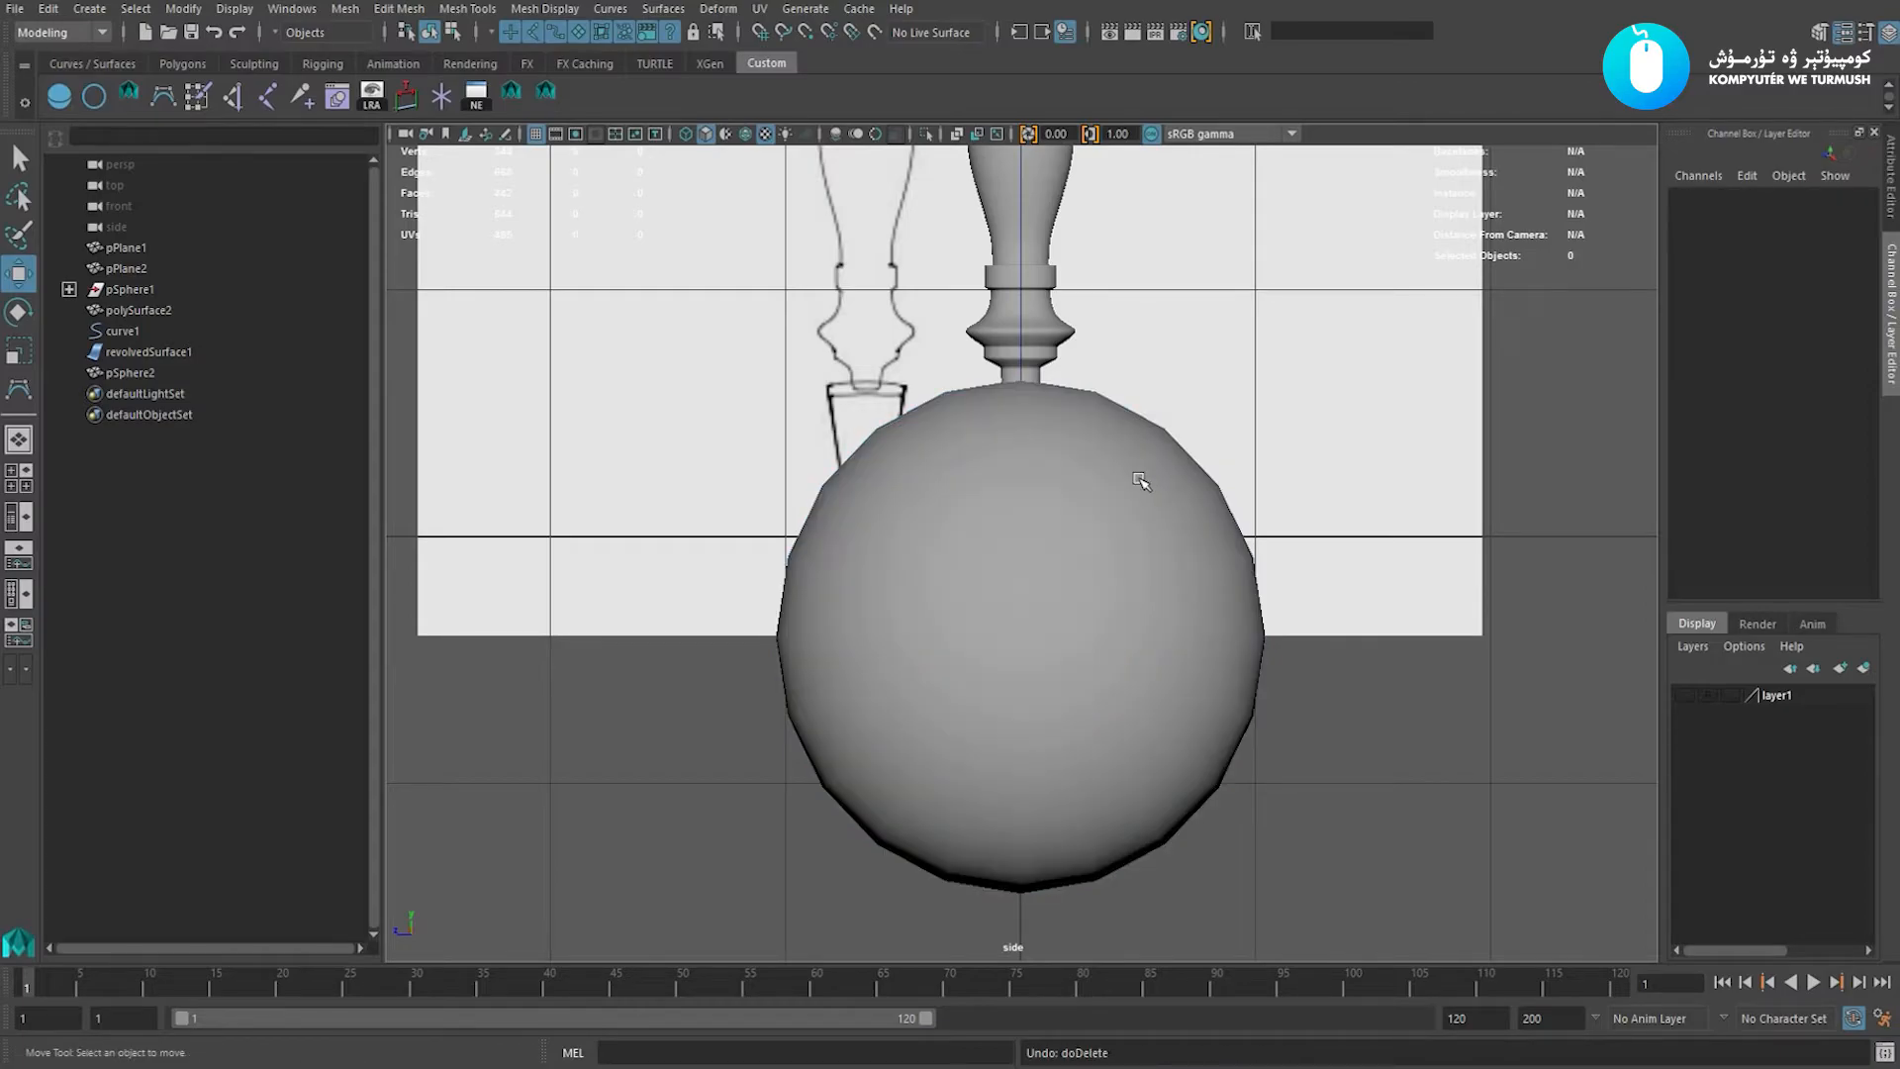
Select the full sphere and set its polySphere axis subdivisions to 24.
click(1141, 482)
click(1717, 430)
click(1742, 464)
middle_drag(1158, 493, 1195, 505)
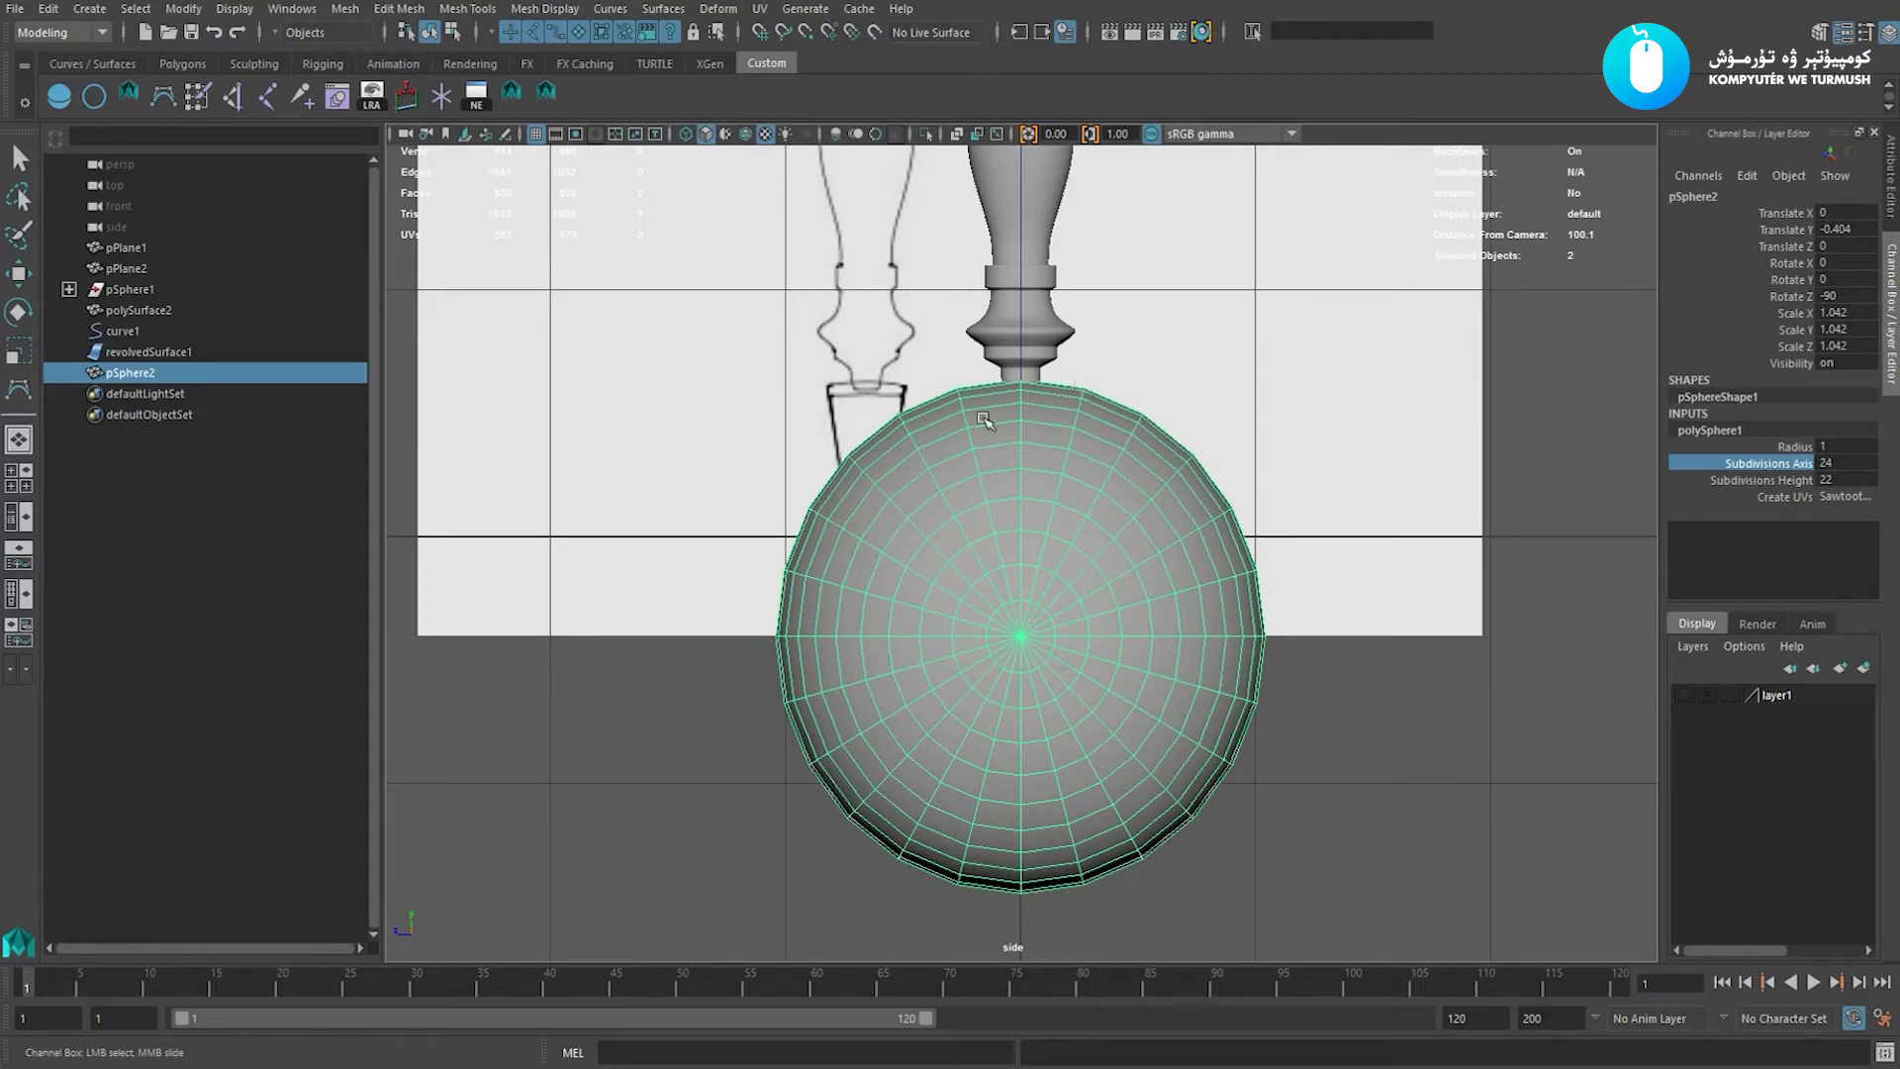
In the front view, delete the sphere's outermost faces on both sides beyond the arched foot's outline and reselect the object.
key(space)
drag(1136, 606, 1136, 644)
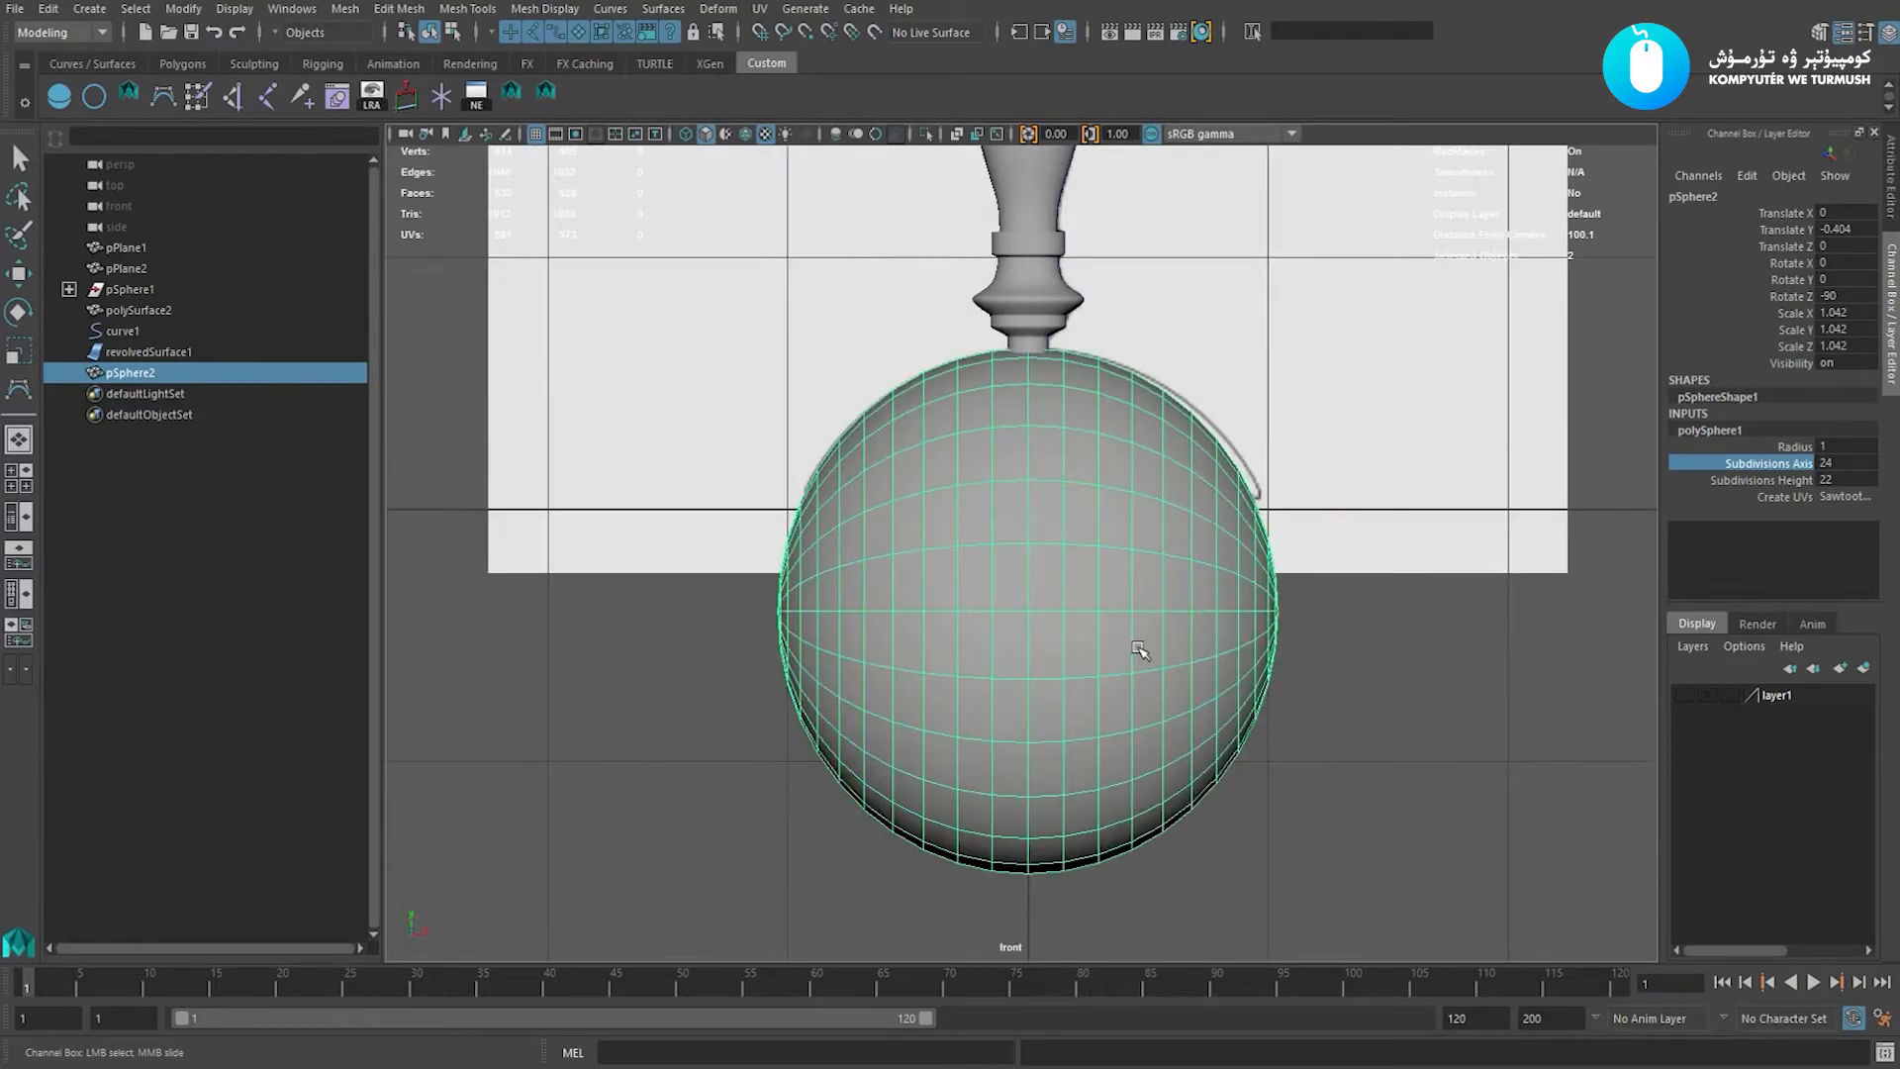
key(F9)
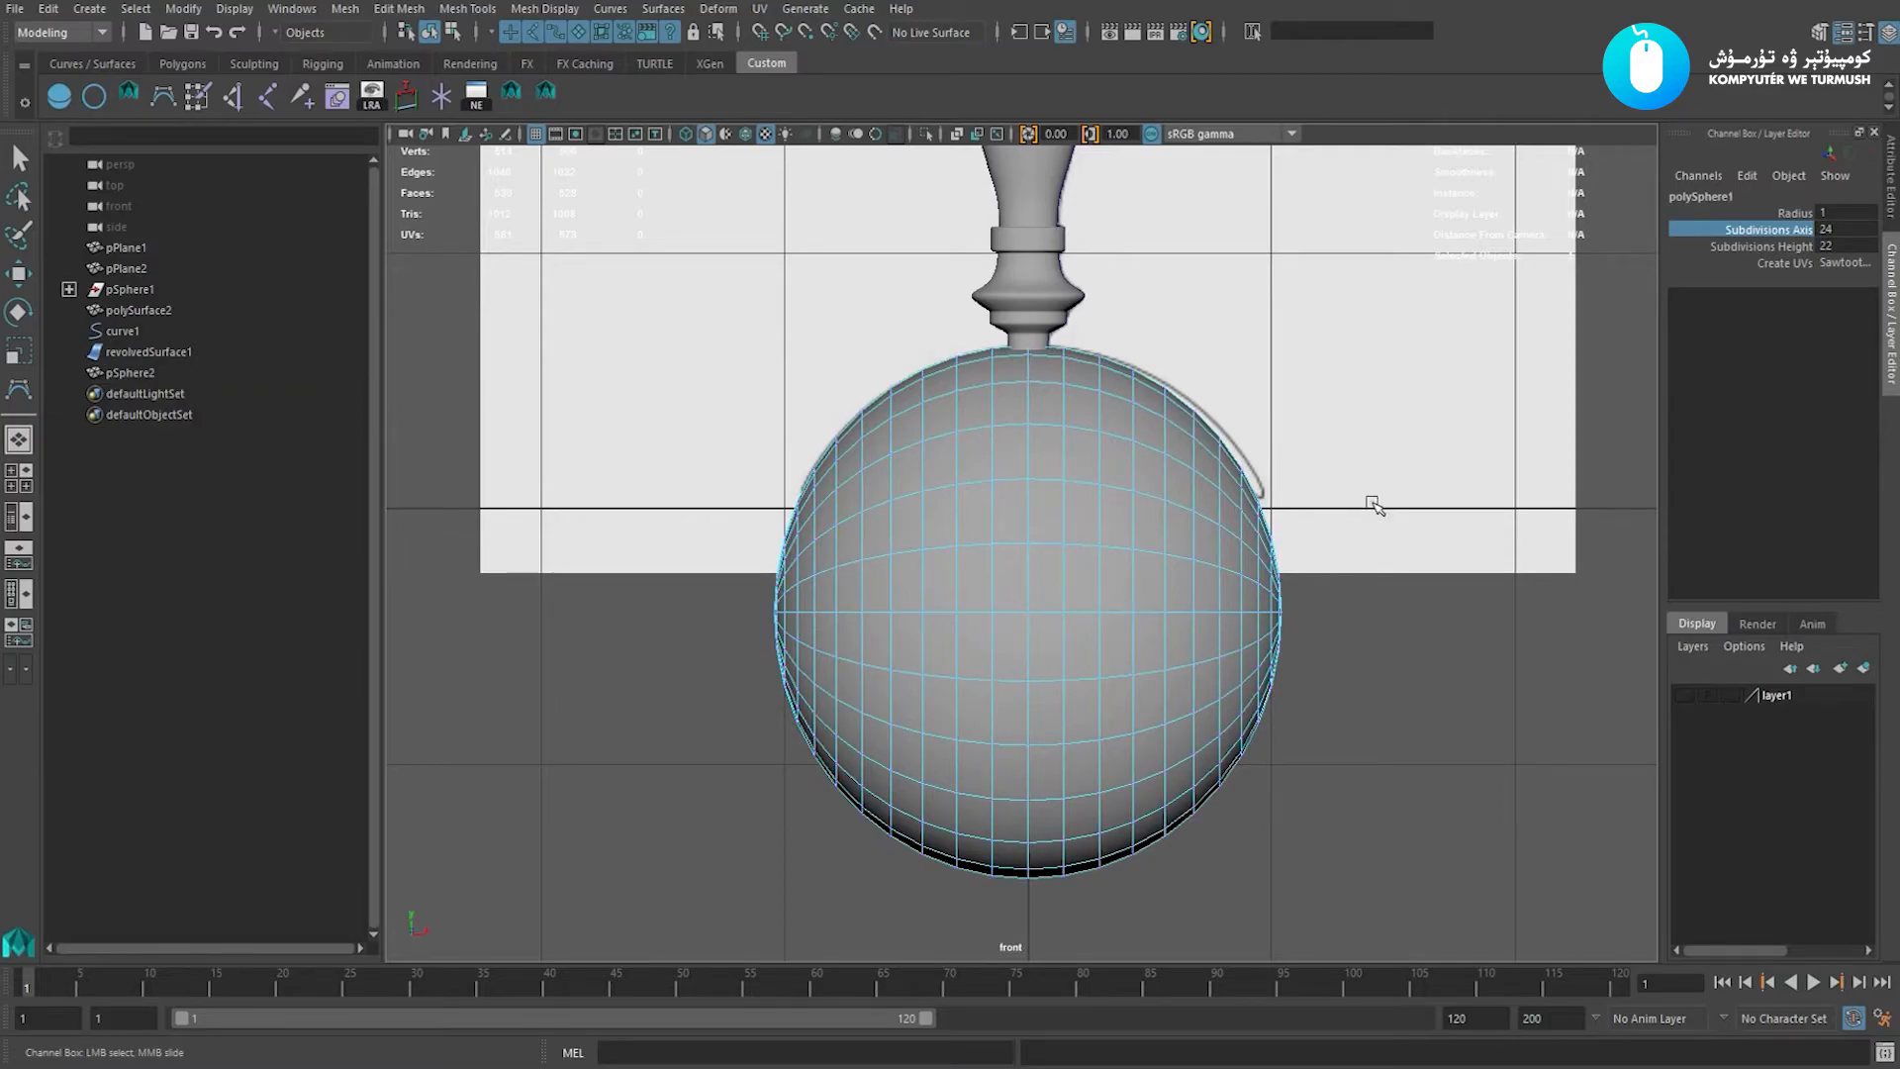
drag(1266, 806, 1287, 505)
key(w)
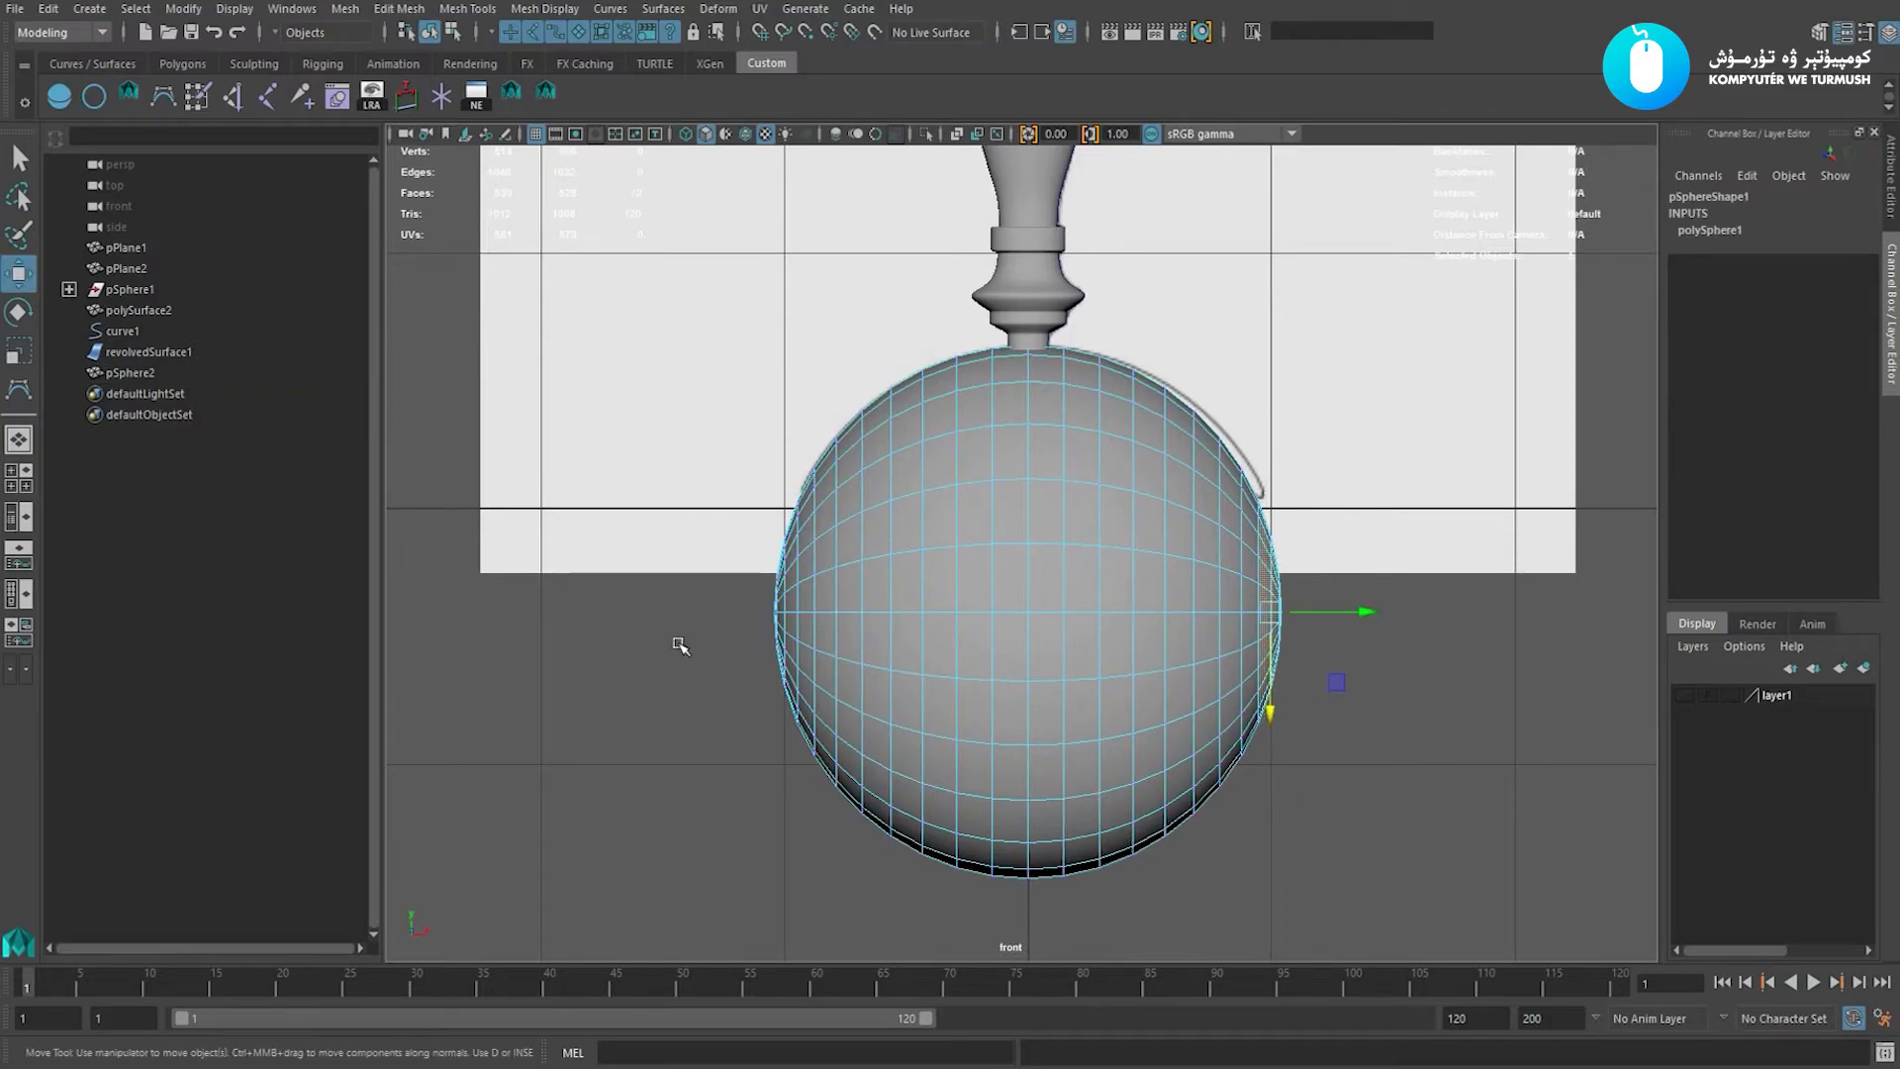
shift+drag(795, 848, 797, 849)
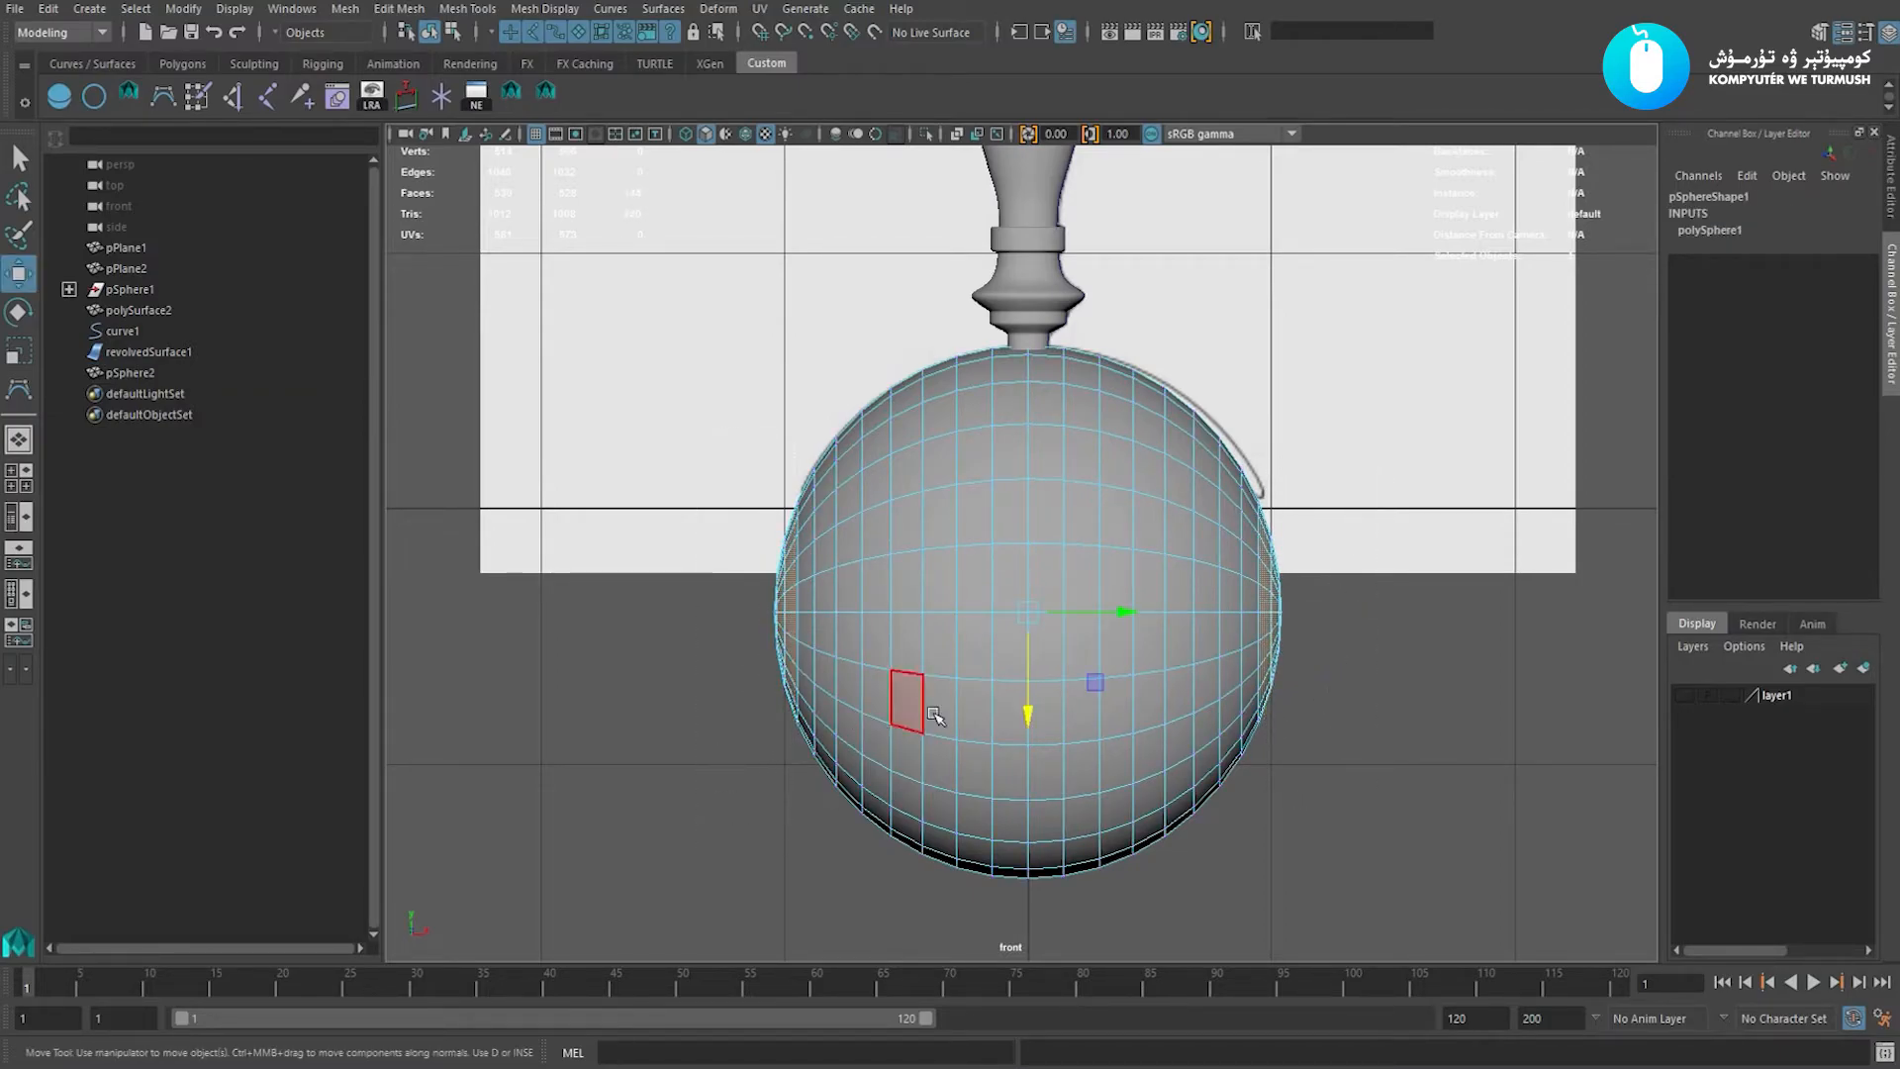
key(Delete)
key(F8)
click(1014, 582)
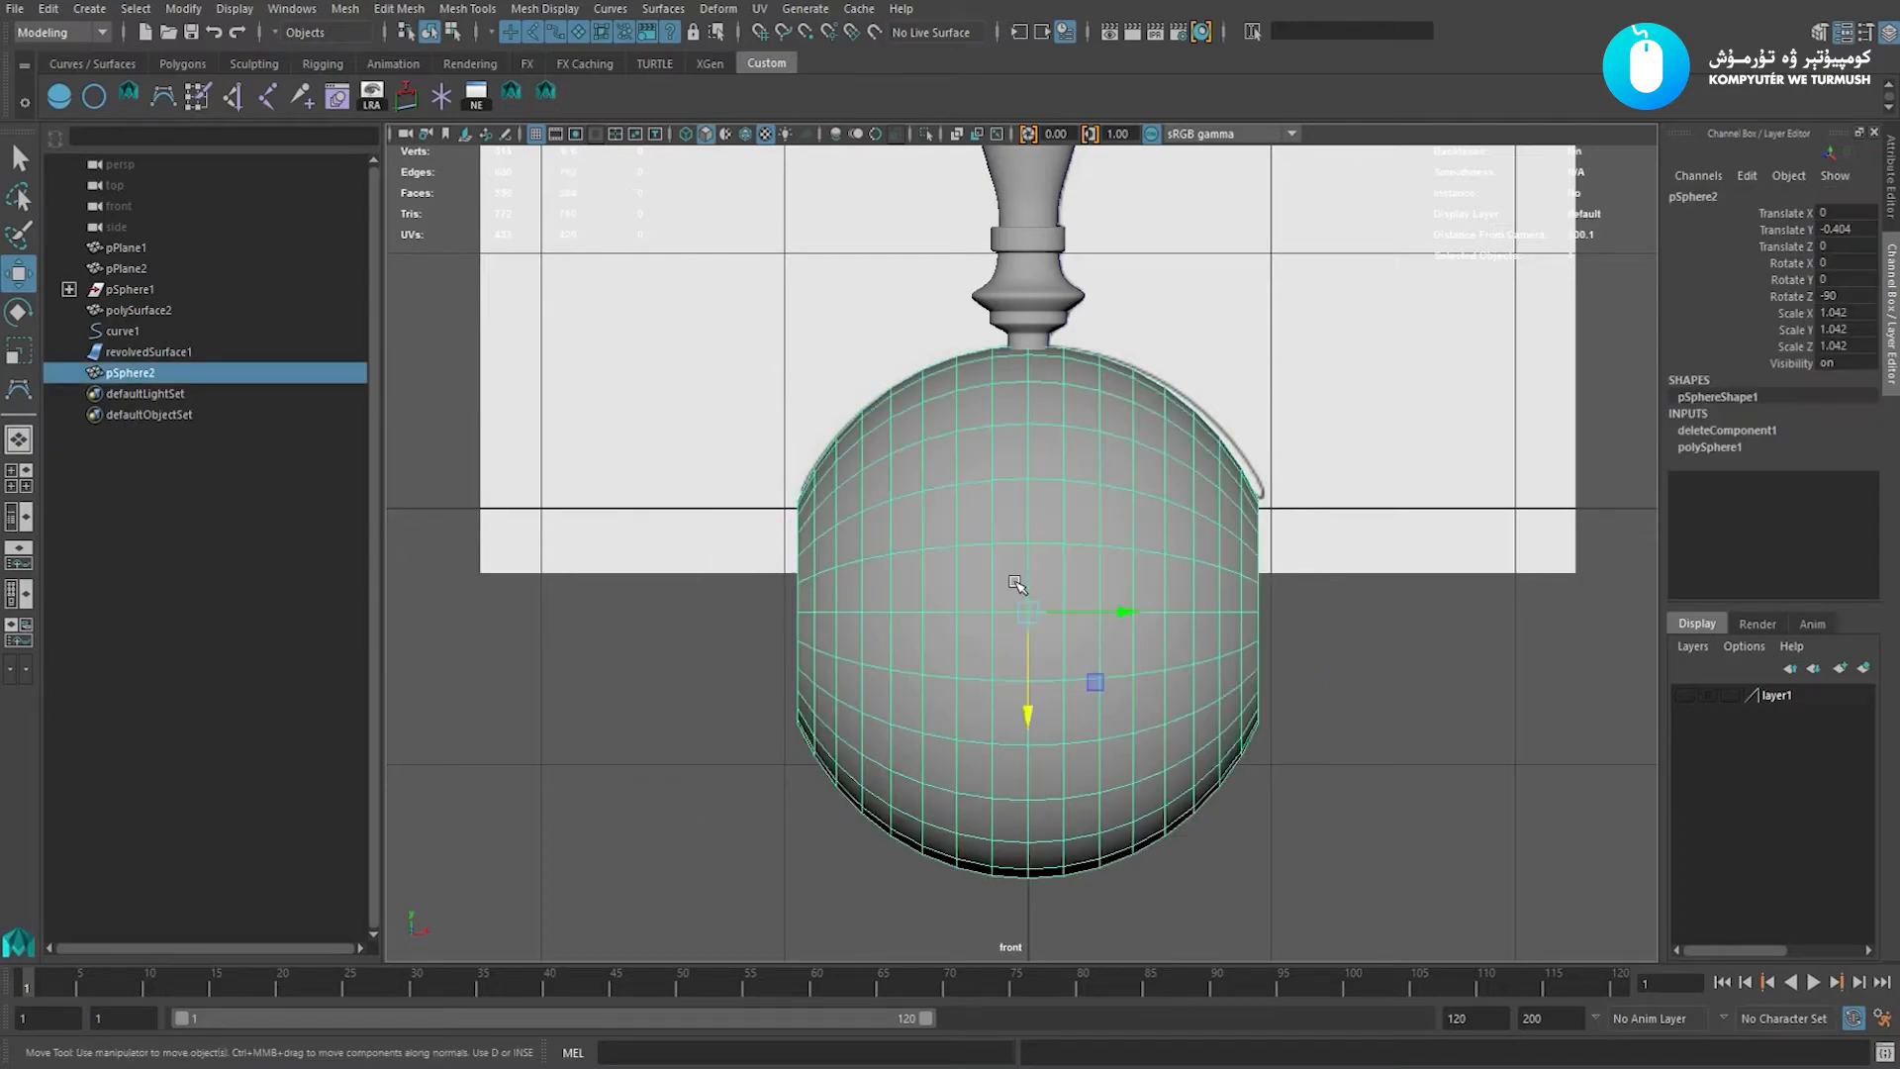
Examine the trimmed sphere from the side in wireframe and shaded display.
alt+middle_drag(1019, 581, 1001, 588)
key(space)
drag(912, 579, 988, 625)
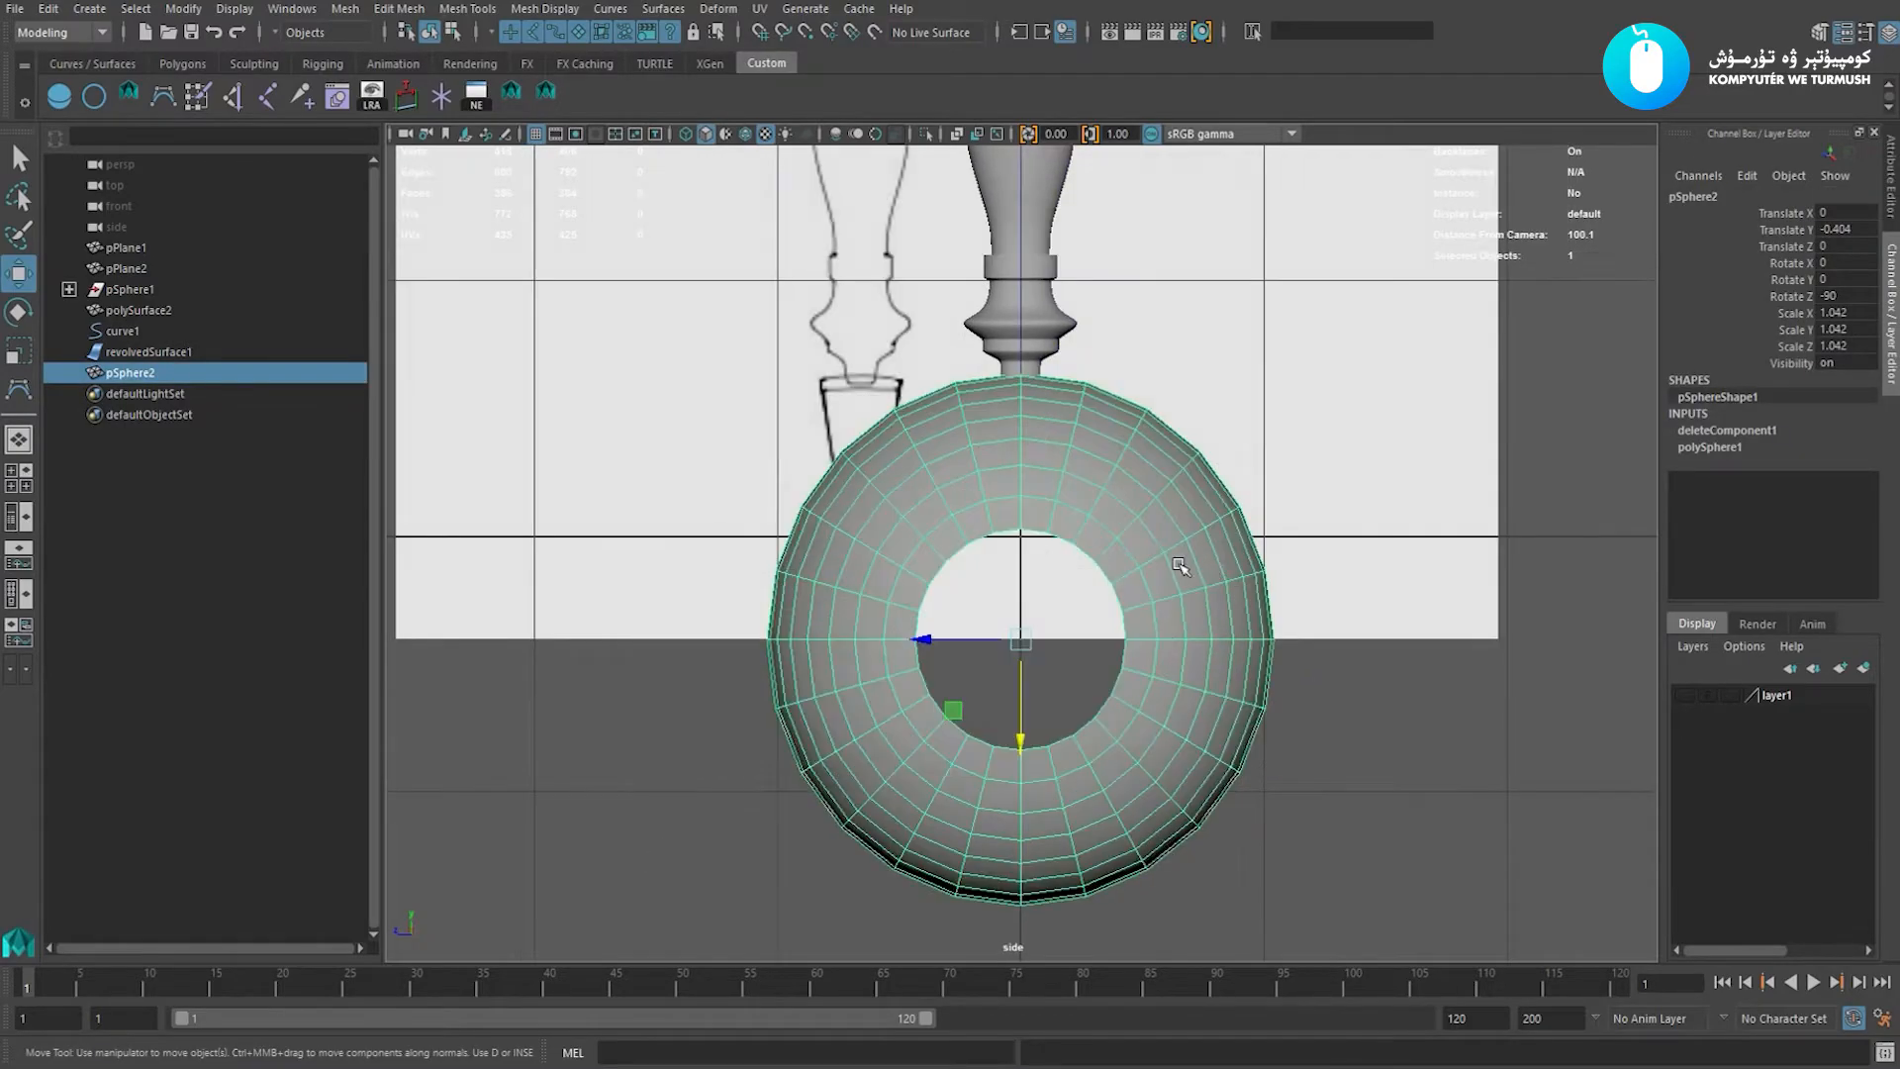
alt+middle_drag(988, 626, 966, 588)
key(4)
key(5)
key(space)
mouse_move(965, 584)
mouse_down()
mouse_move(965, 512)
mouse_move(1278, 489)
mouse_up()
key(space)
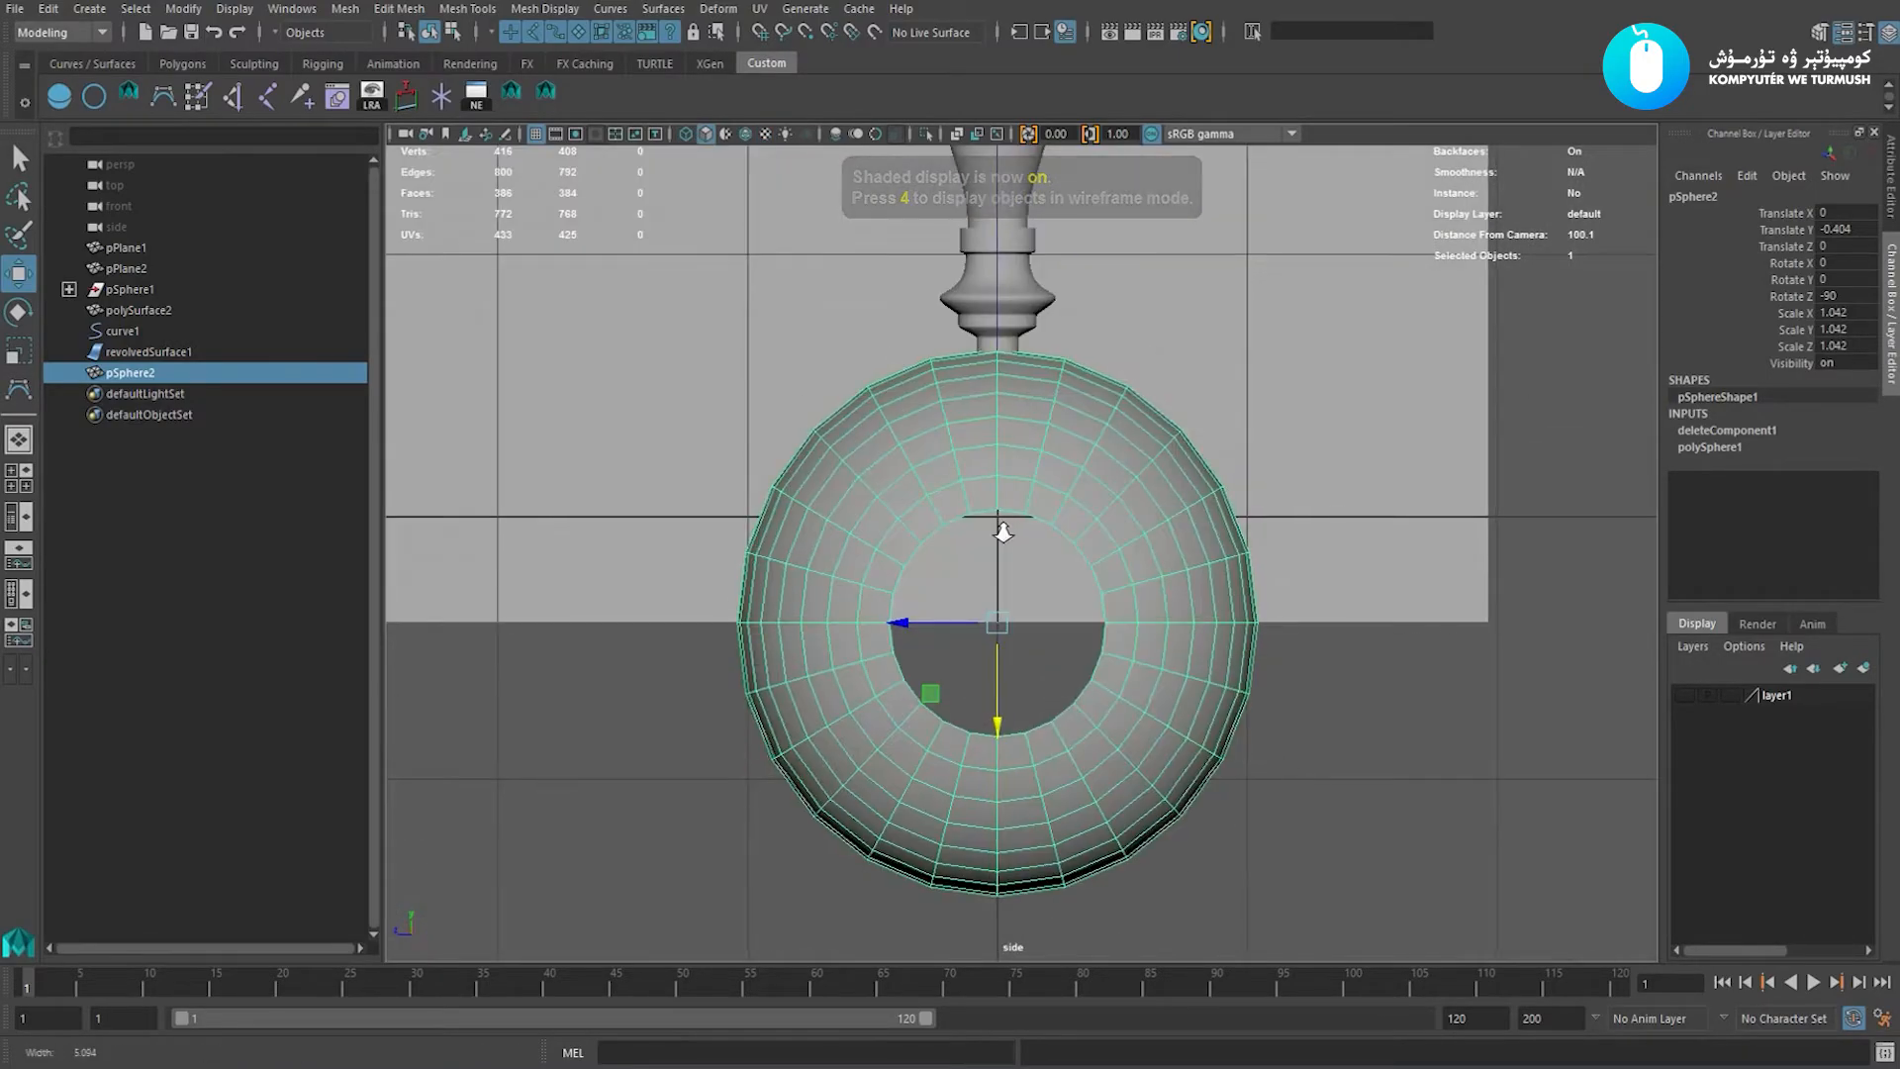
Delete all sphere faces except the two adjacent strips arching over the top from one opening to the other.
right_drag(1440, 591, 1428, 759)
scroll(1232, 665, up, 5)
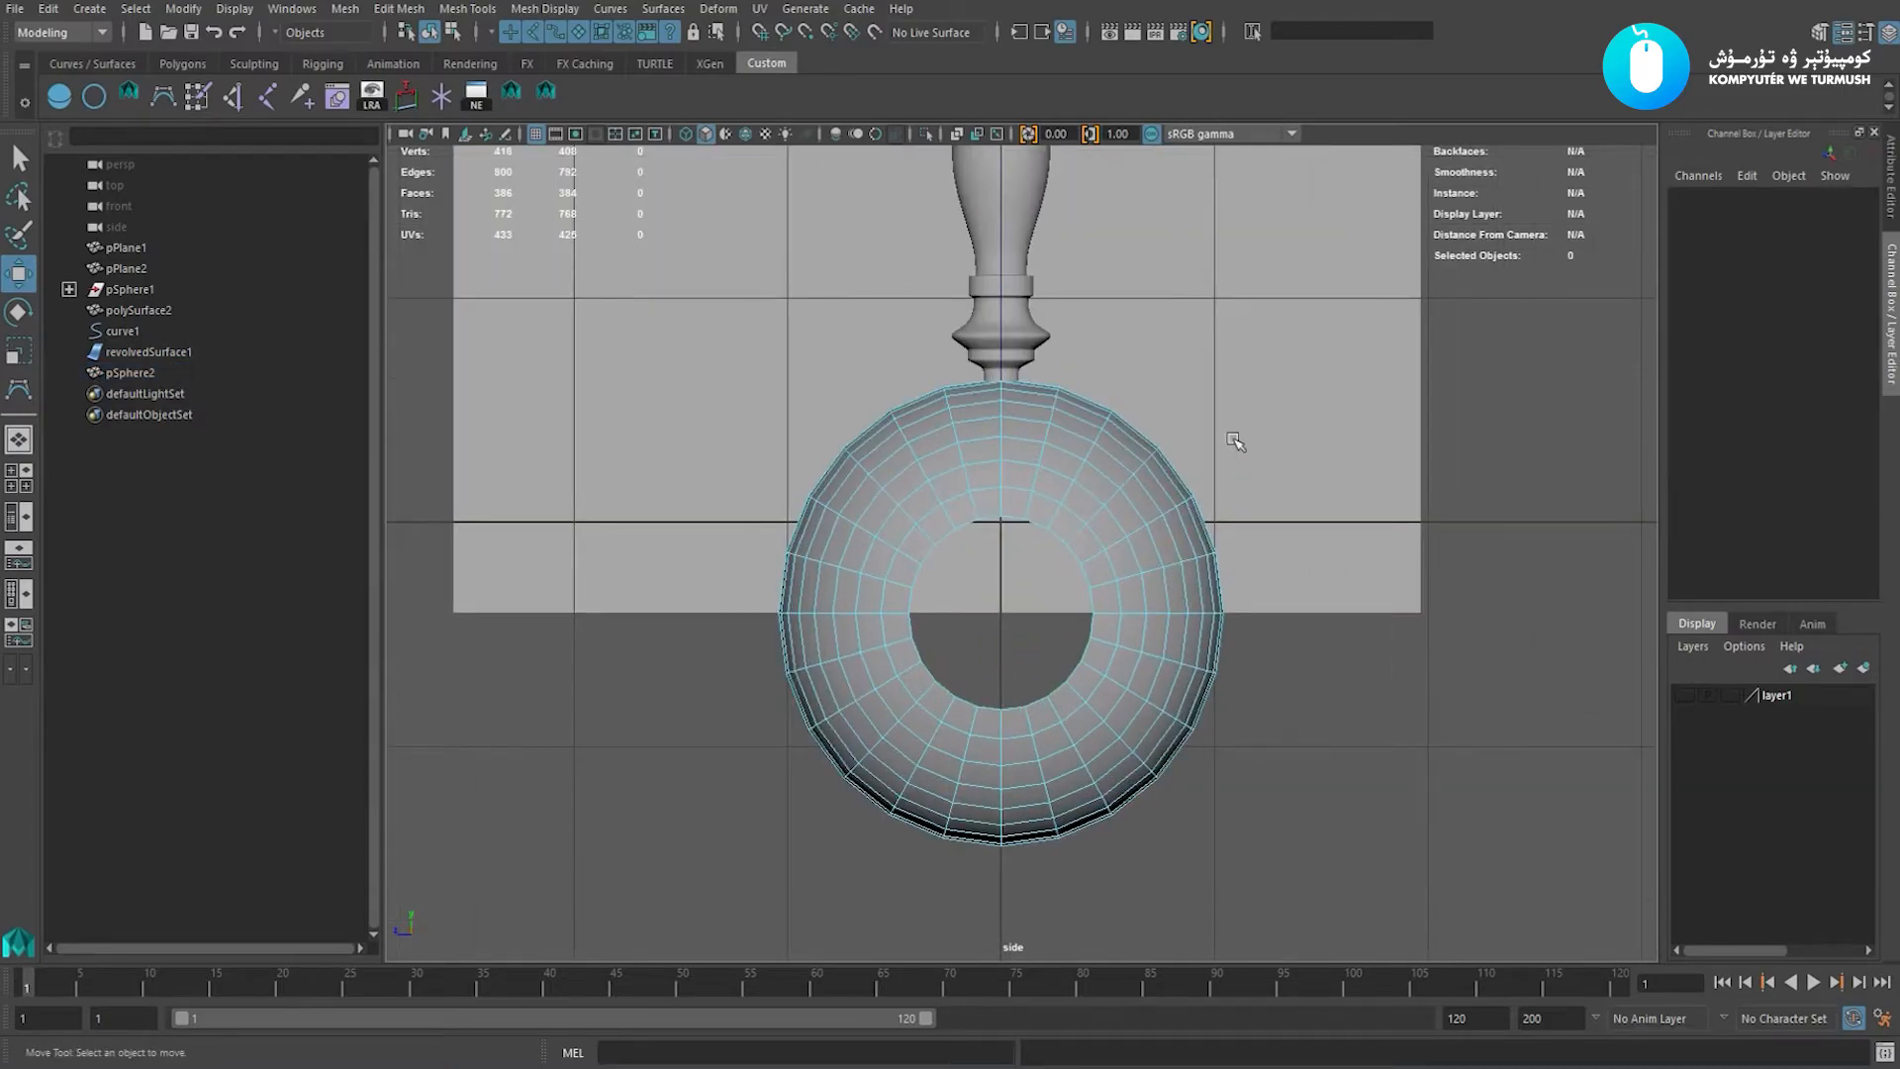
click(1021, 506)
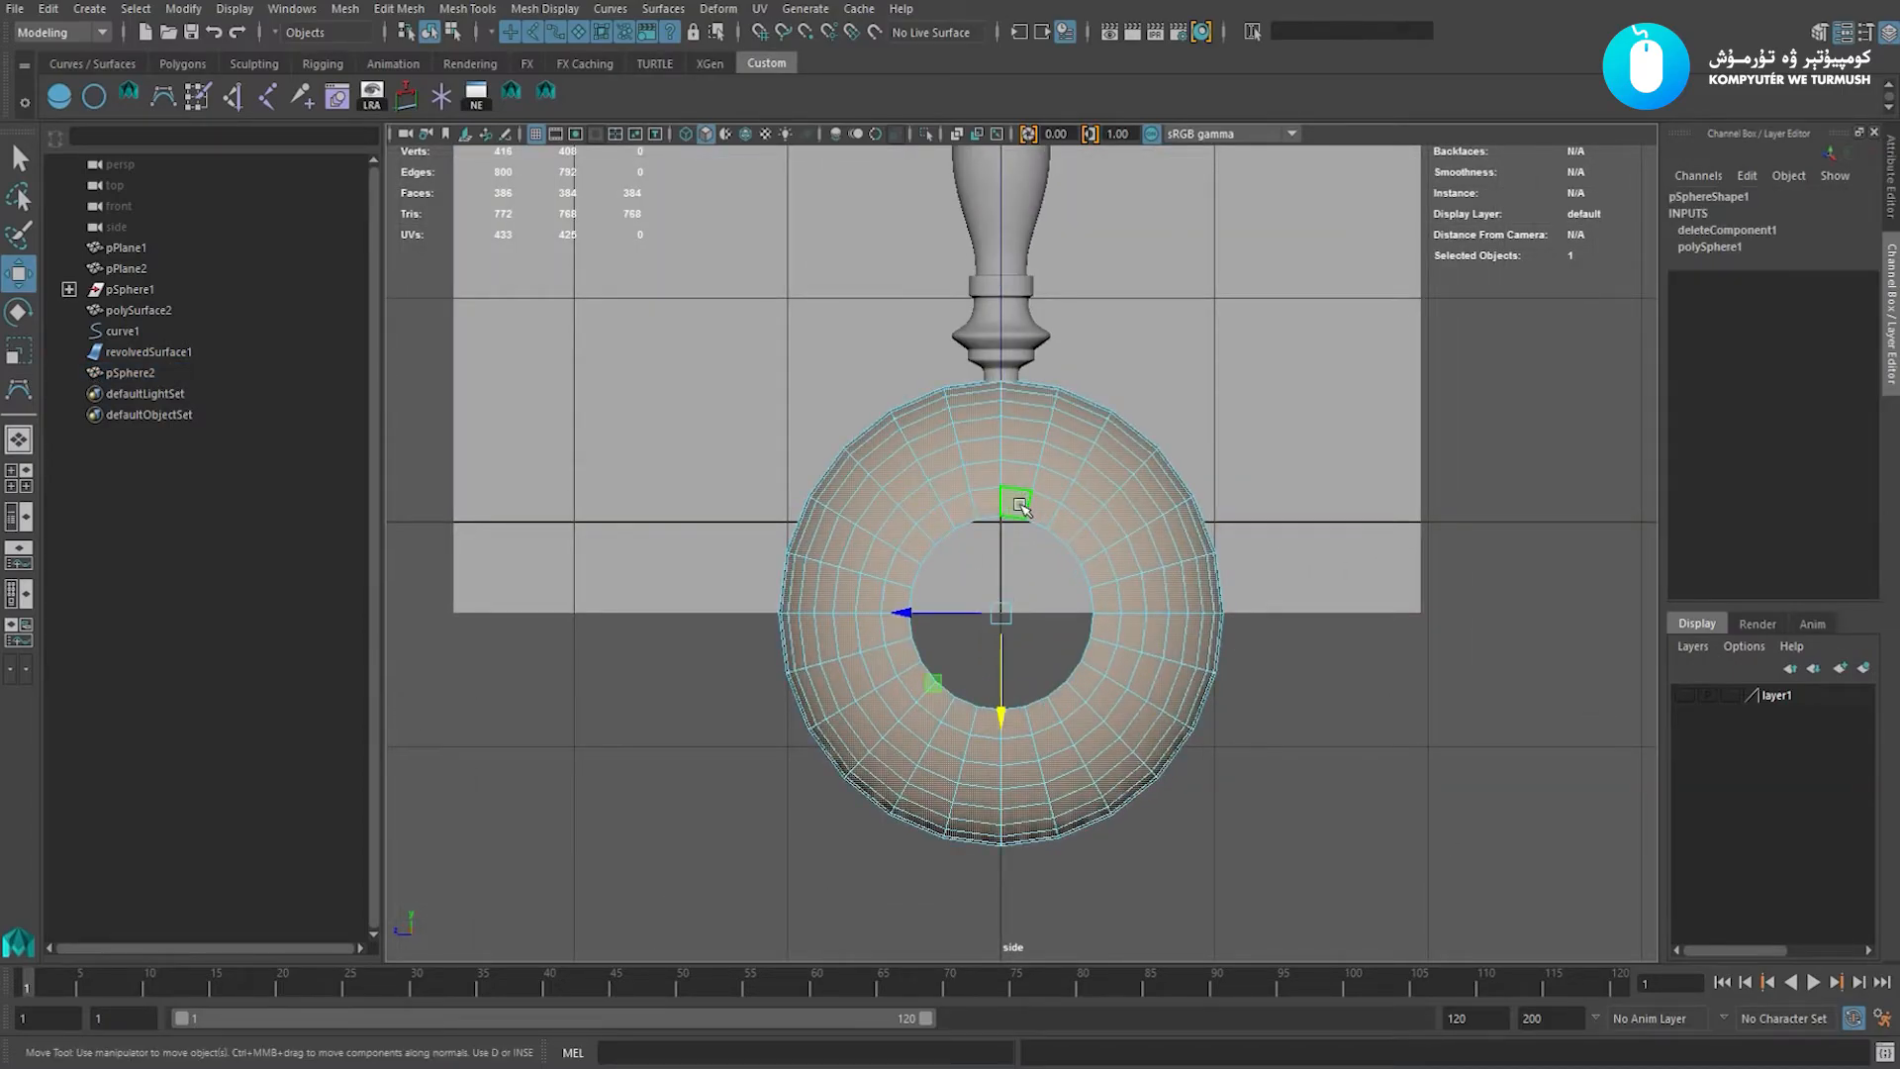
click(1025, 477)
shift+double_click(987, 479)
key(space)
click(1129, 530)
scroll(1285, 677, up, 5)
alt+middle_drag(1285, 677, 1205, 565)
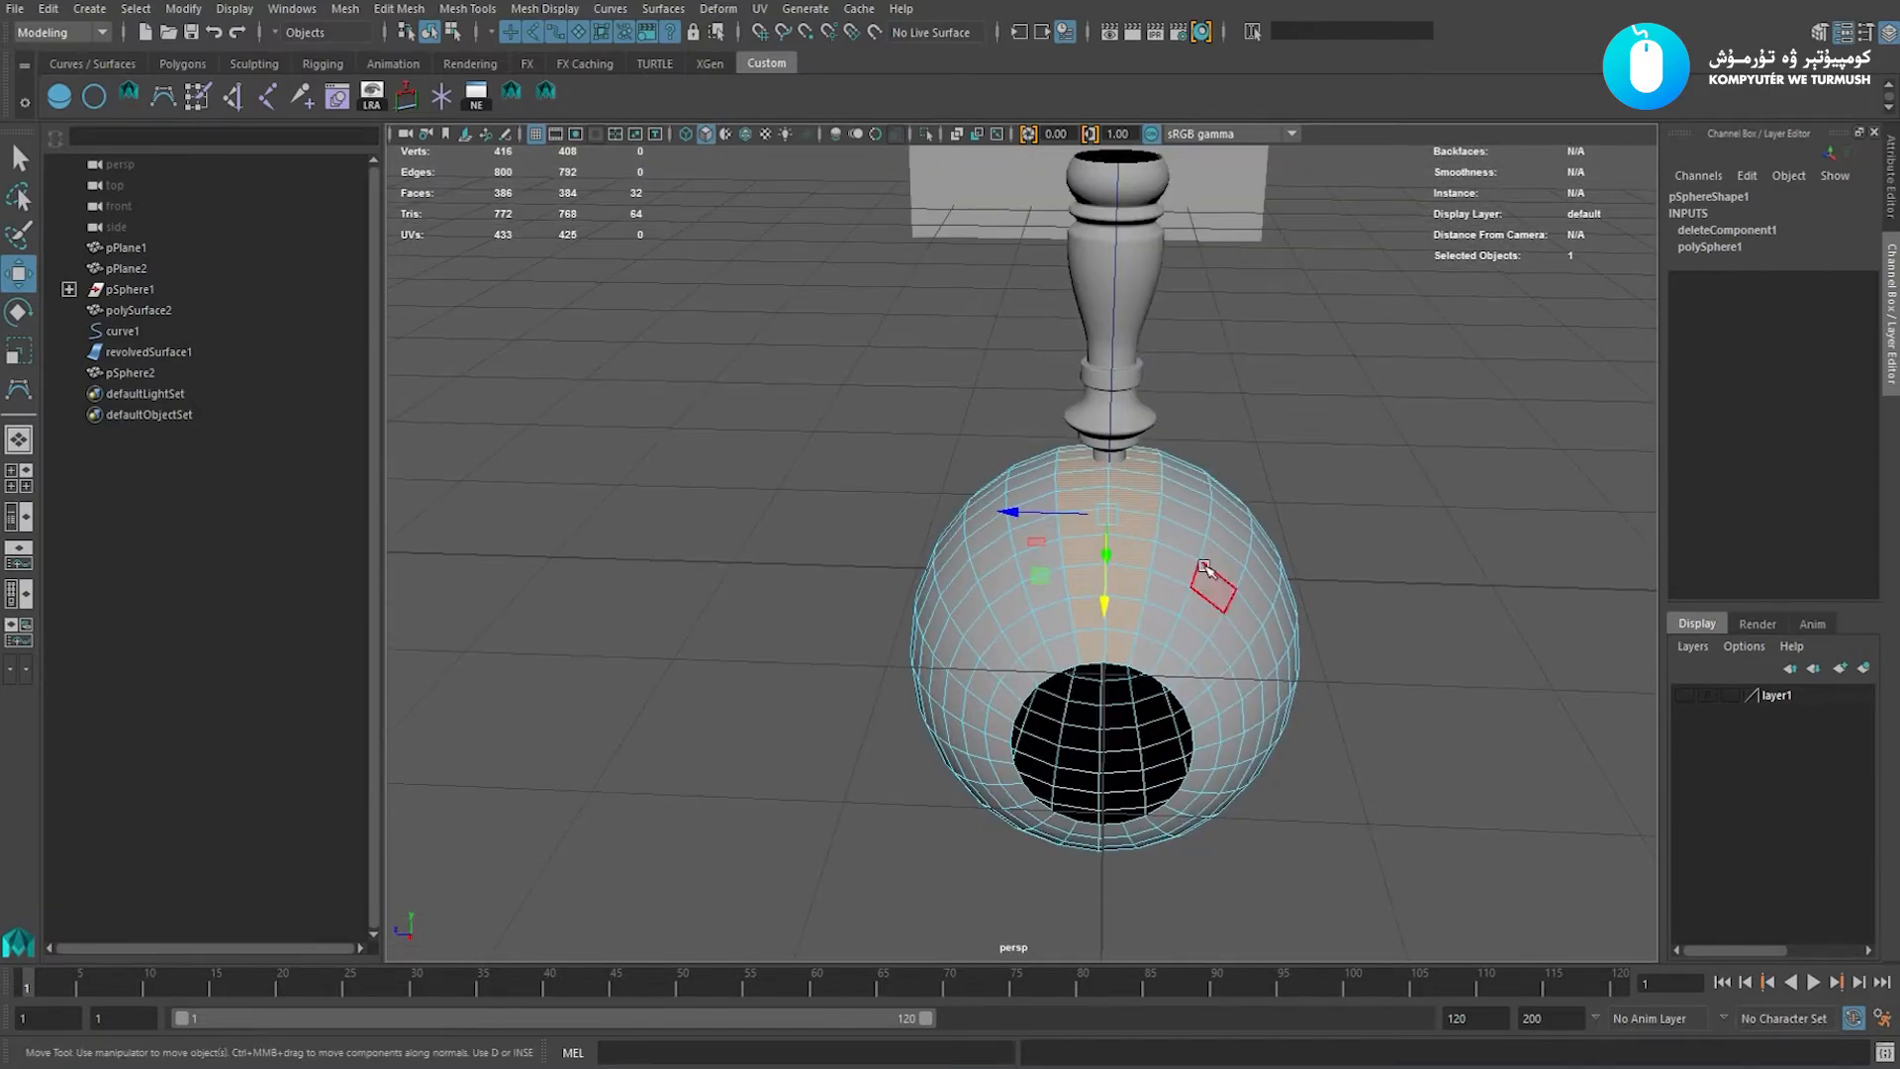
right_click(1200, 537)
right_drag(1199, 499, 1225, 714)
scroll(1184, 637, down, 2)
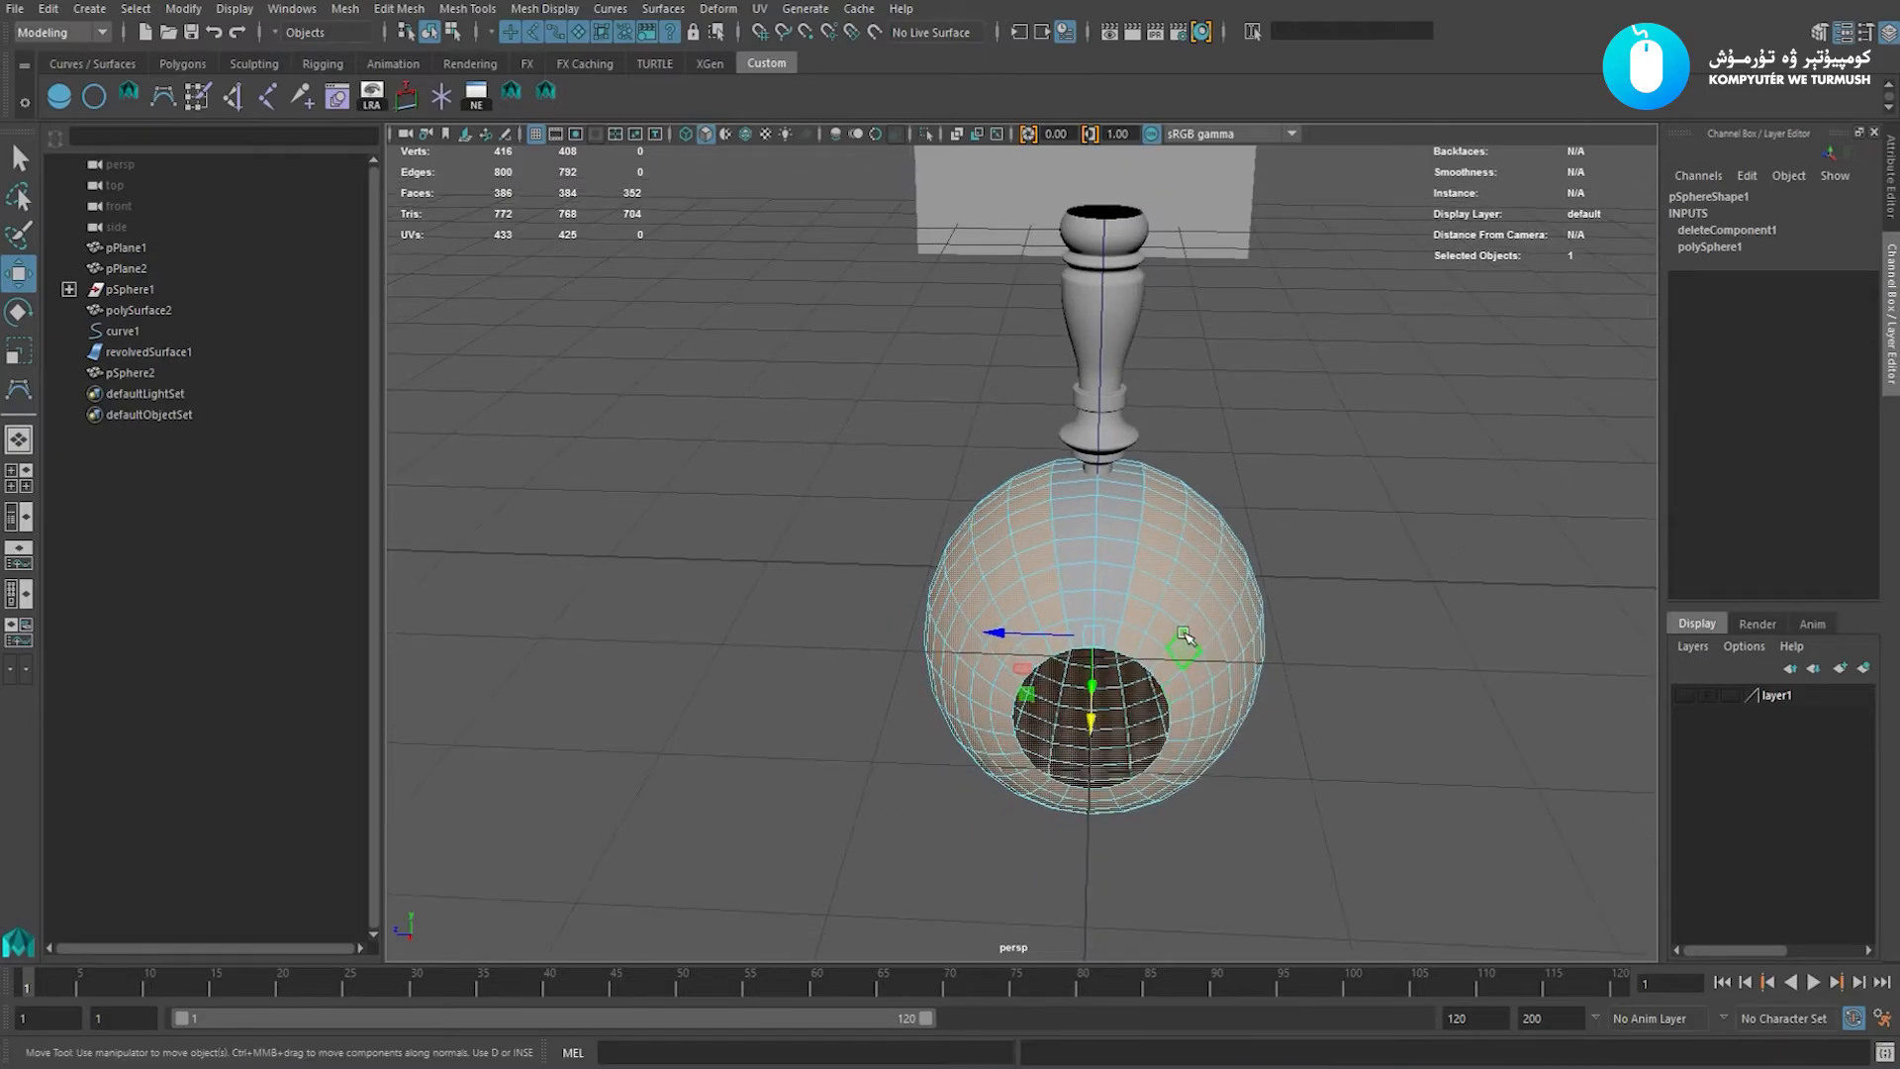
key(Delete)
Insert a lengthwise edge loop through the middle of each of the arch's two face strips.
right_drag(1171, 465, 1171, 465)
alt+drag(1171, 475, 1212, 601)
right_drag(1183, 558, 1138, 455)
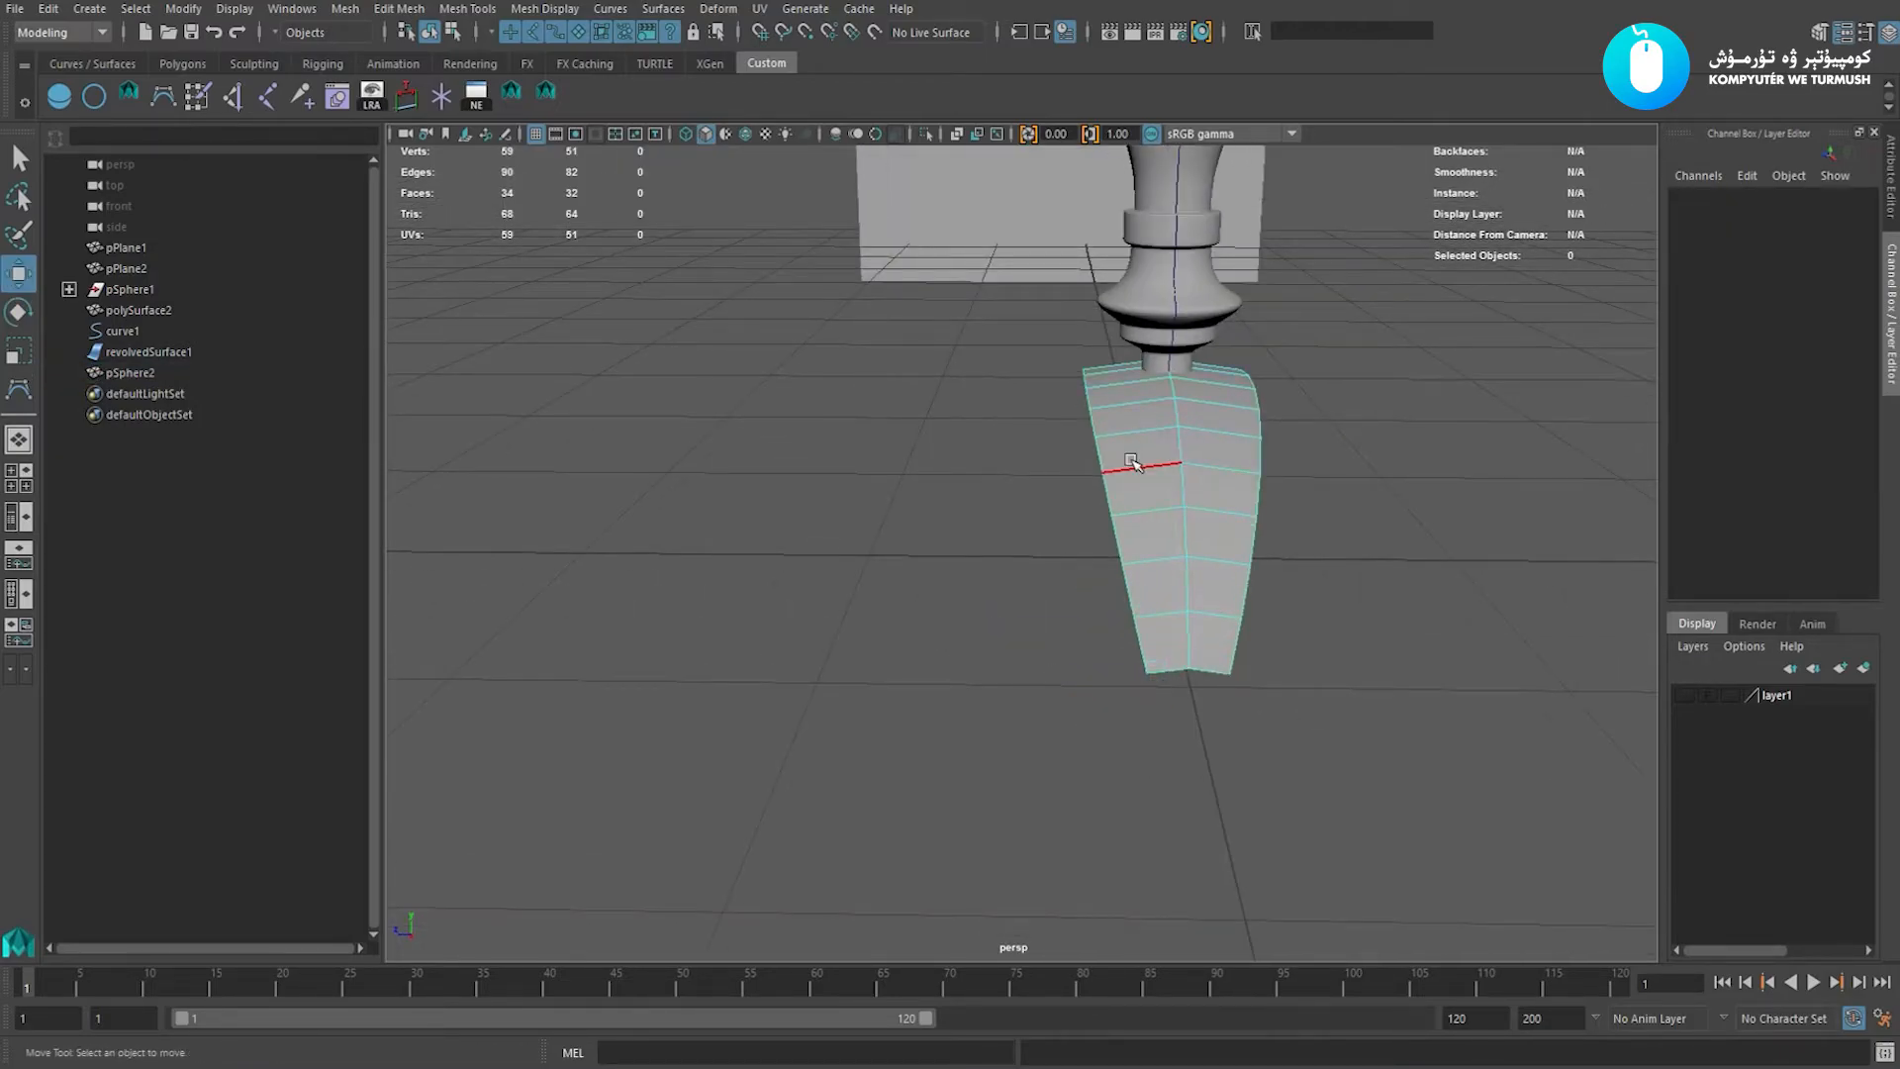
click(1113, 567)
shift+right_drag(1366, 366, 1354, 572)
key(f)
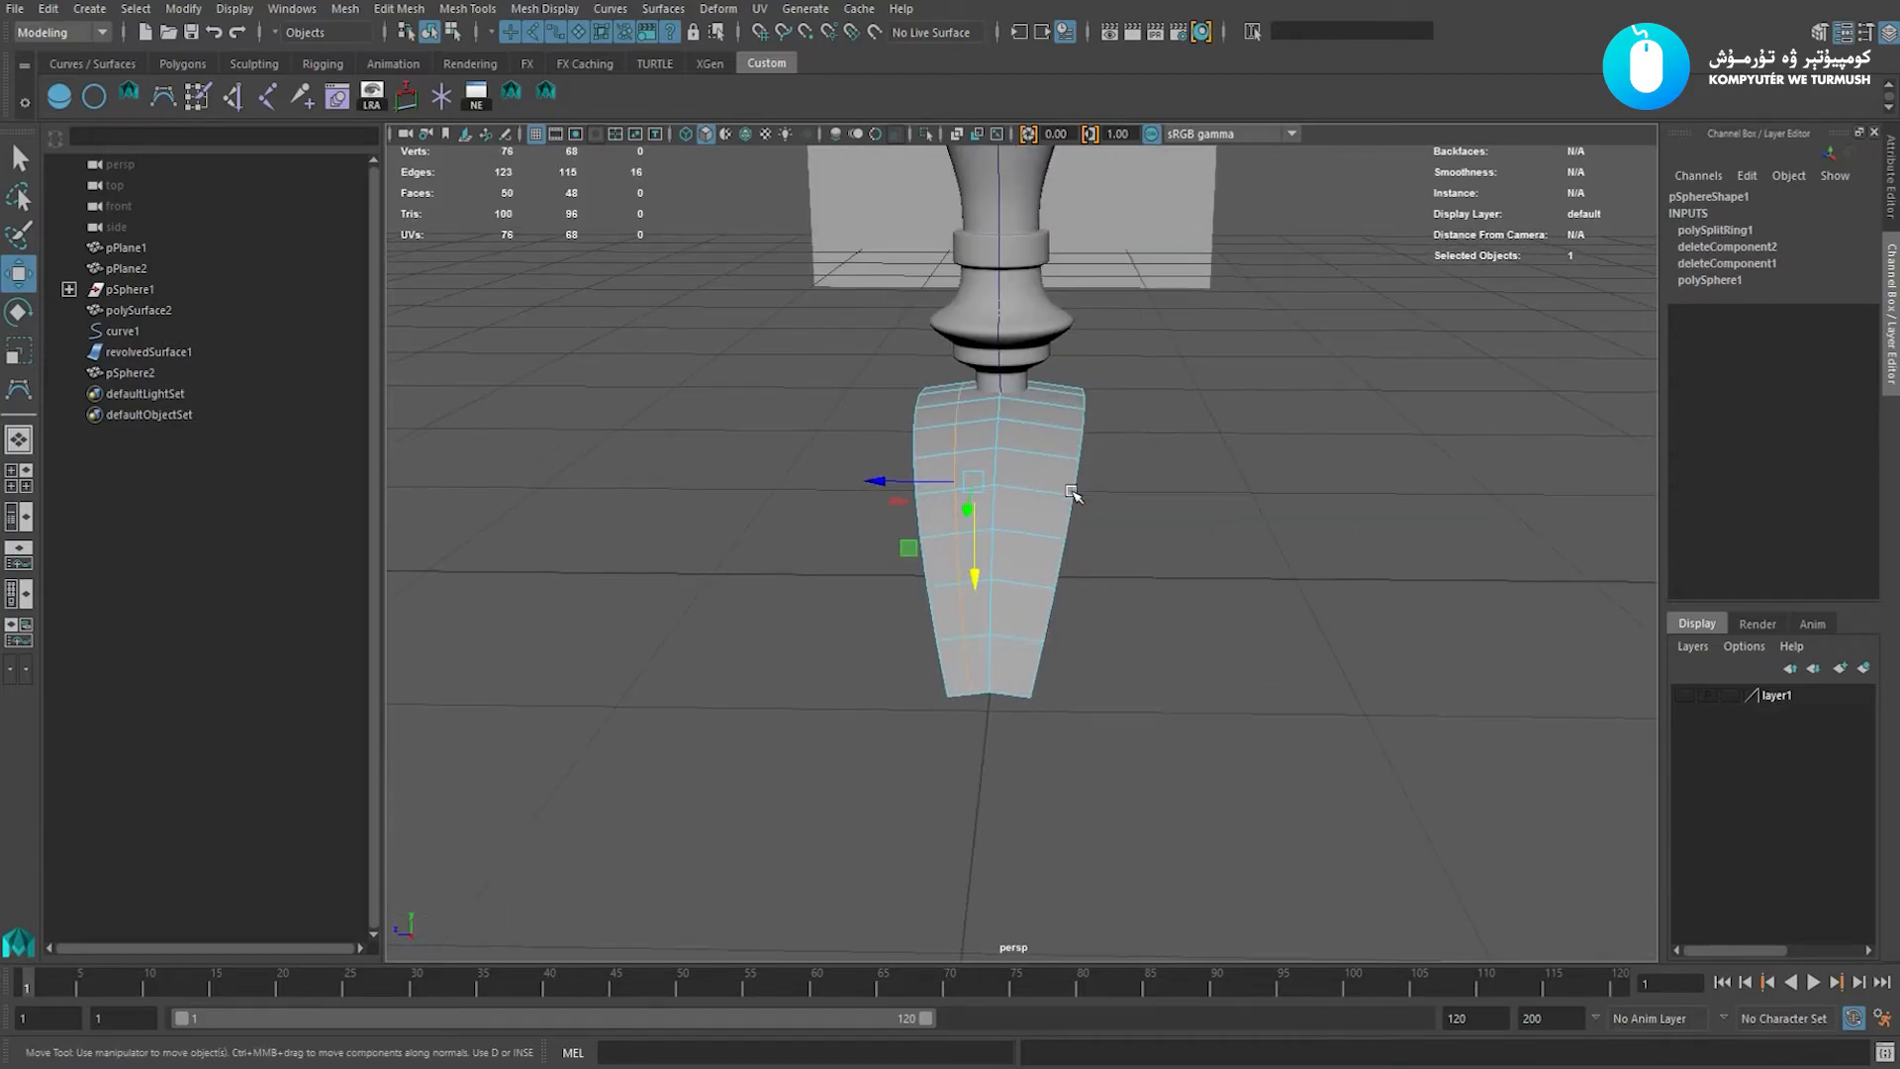
click(1048, 503)
shift+right_drag(1257, 425, 1095, 551)
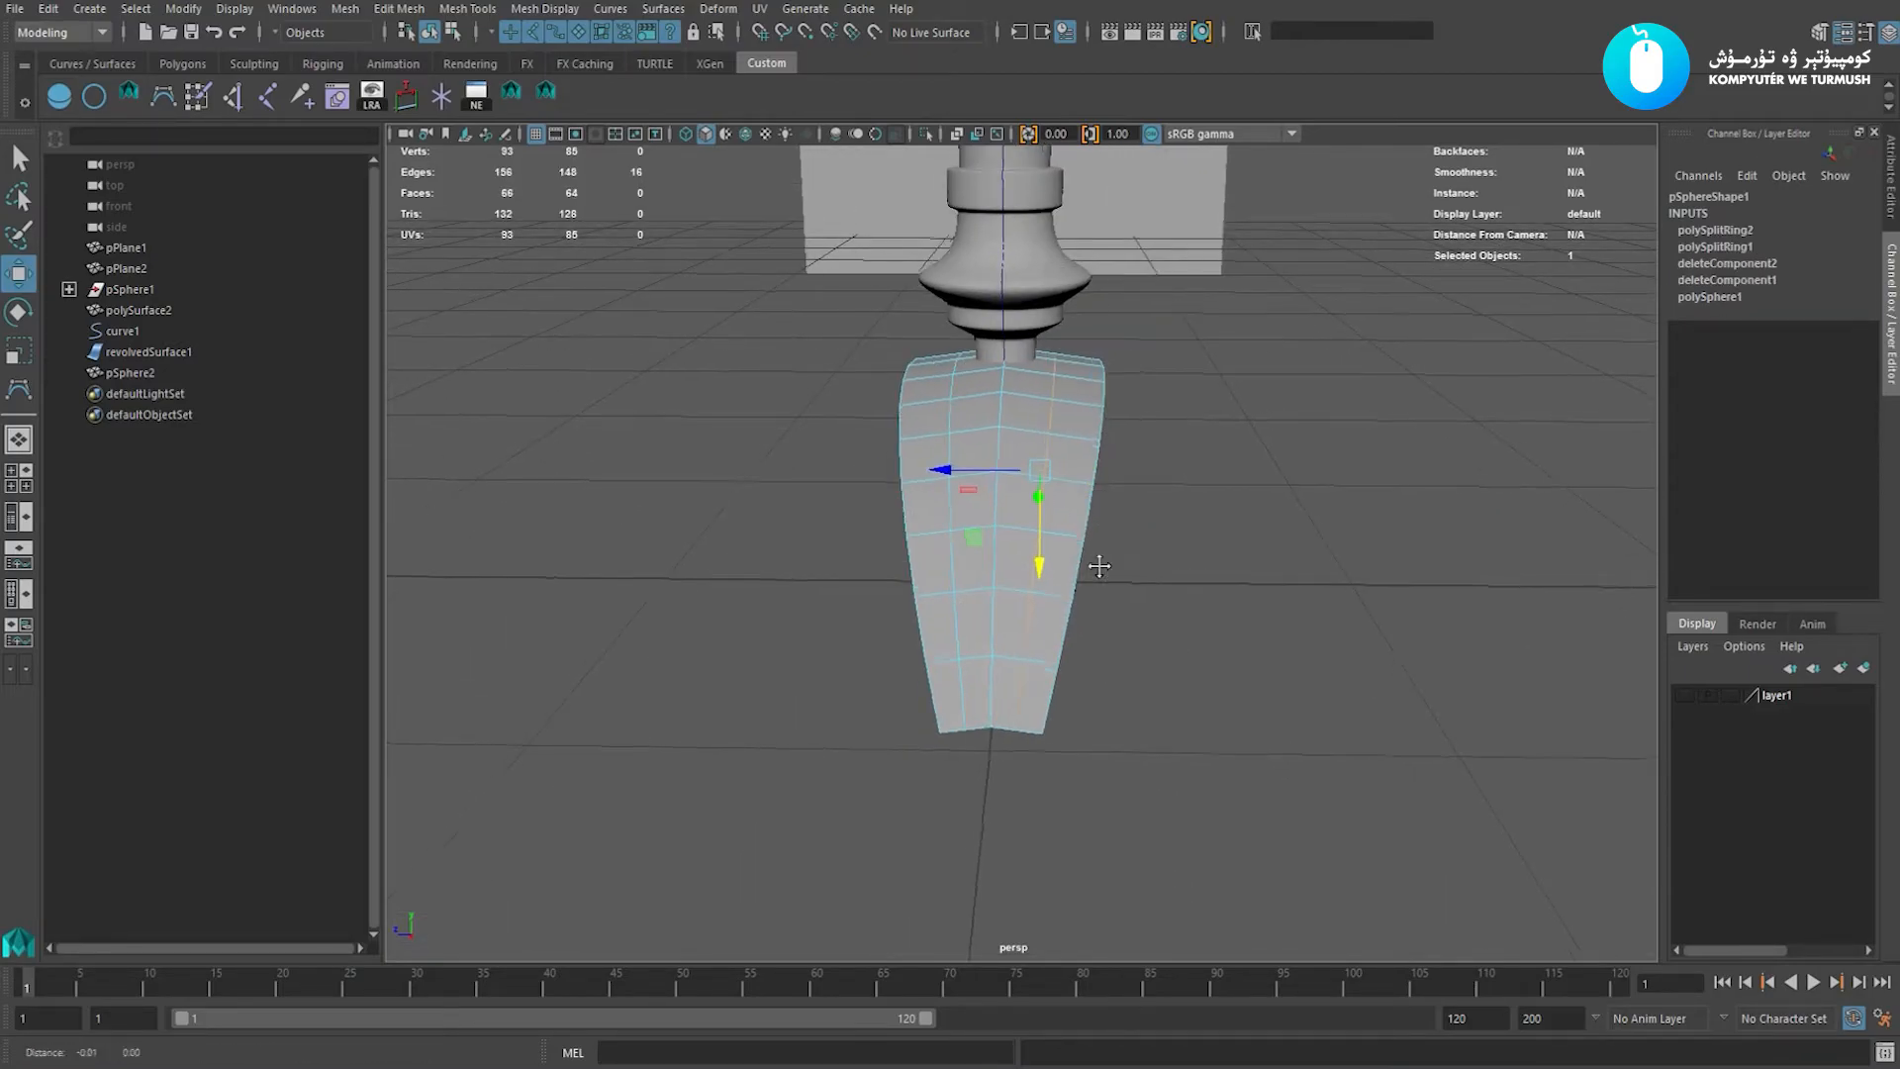
Adjust the edge flow of the arch's lengthwise edge loops to follow the surface curvature.
key(f)
shift+double_click(998, 525)
alt+drag(997, 525, 1135, 480)
shift+right_drag(1333, 496, 1326, 588)
Return to object mode and narrow the arched foot by scaling it to 0.813 in Z.
right_drag(1055, 526, 1090, 507)
click(1090, 507)
alt+drag(1090, 507, 1064, 600)
key(w)
key(e)
key(r)
drag(971, 777, 989, 789)
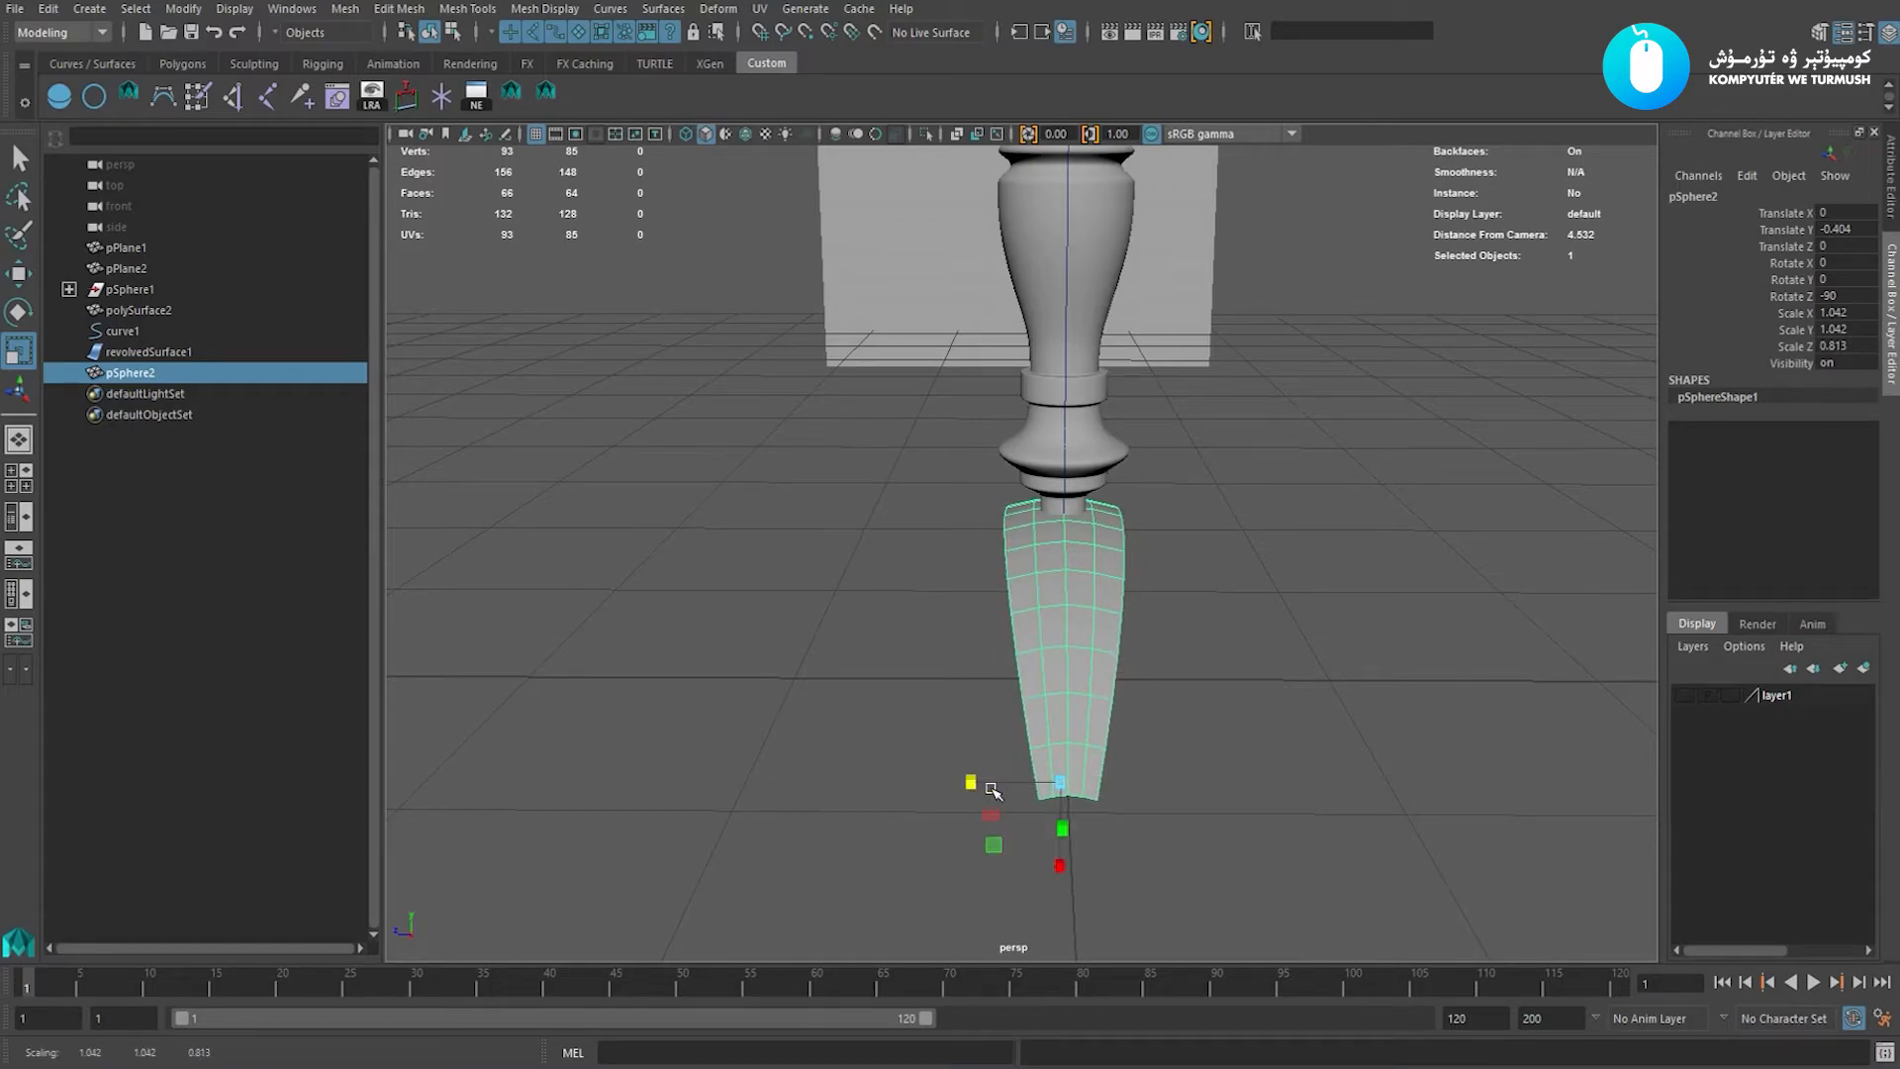
key(w)
Delete the four corner vertices at the two ends of the arched foot to taper its tips.
scroll(1084, 653, up, 5)
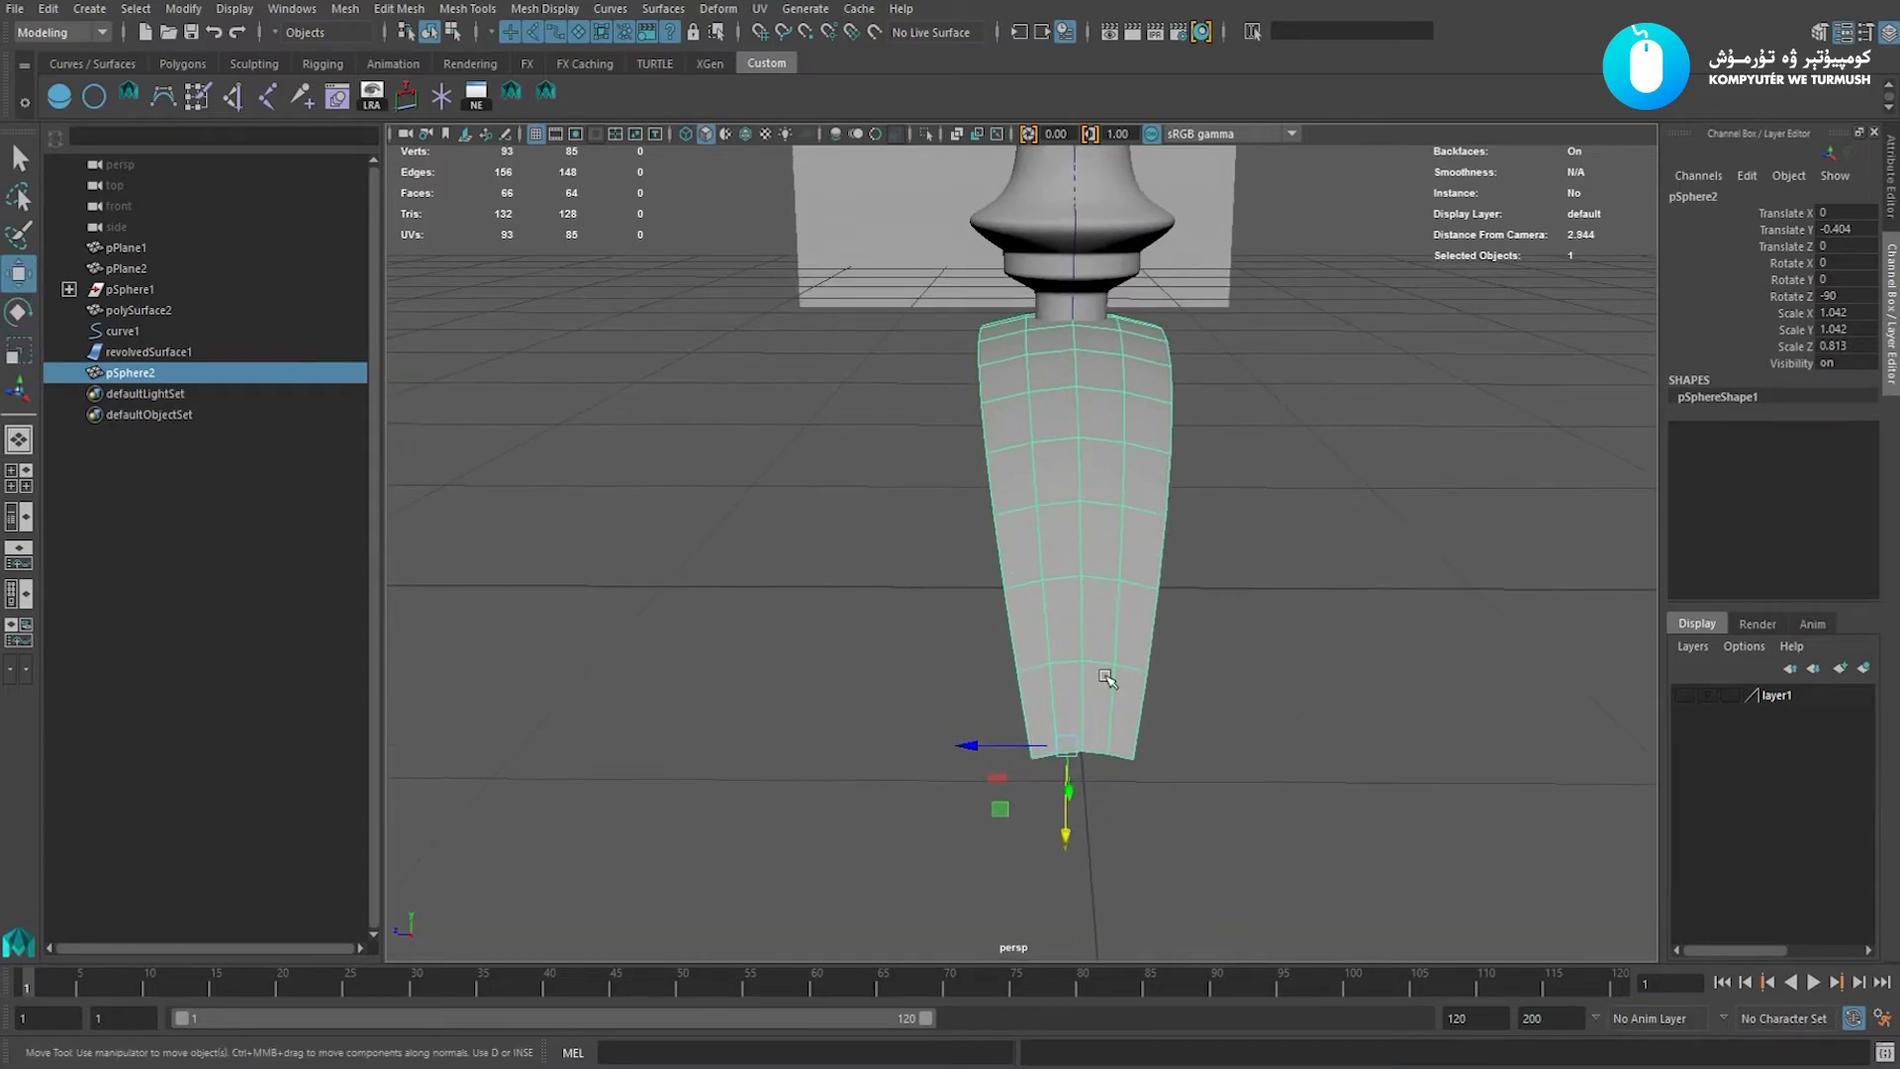
right_drag(1272, 691, 1196, 707)
drag(1184, 746, 1128, 789)
shift+drag(1038, 741, 1012, 534)
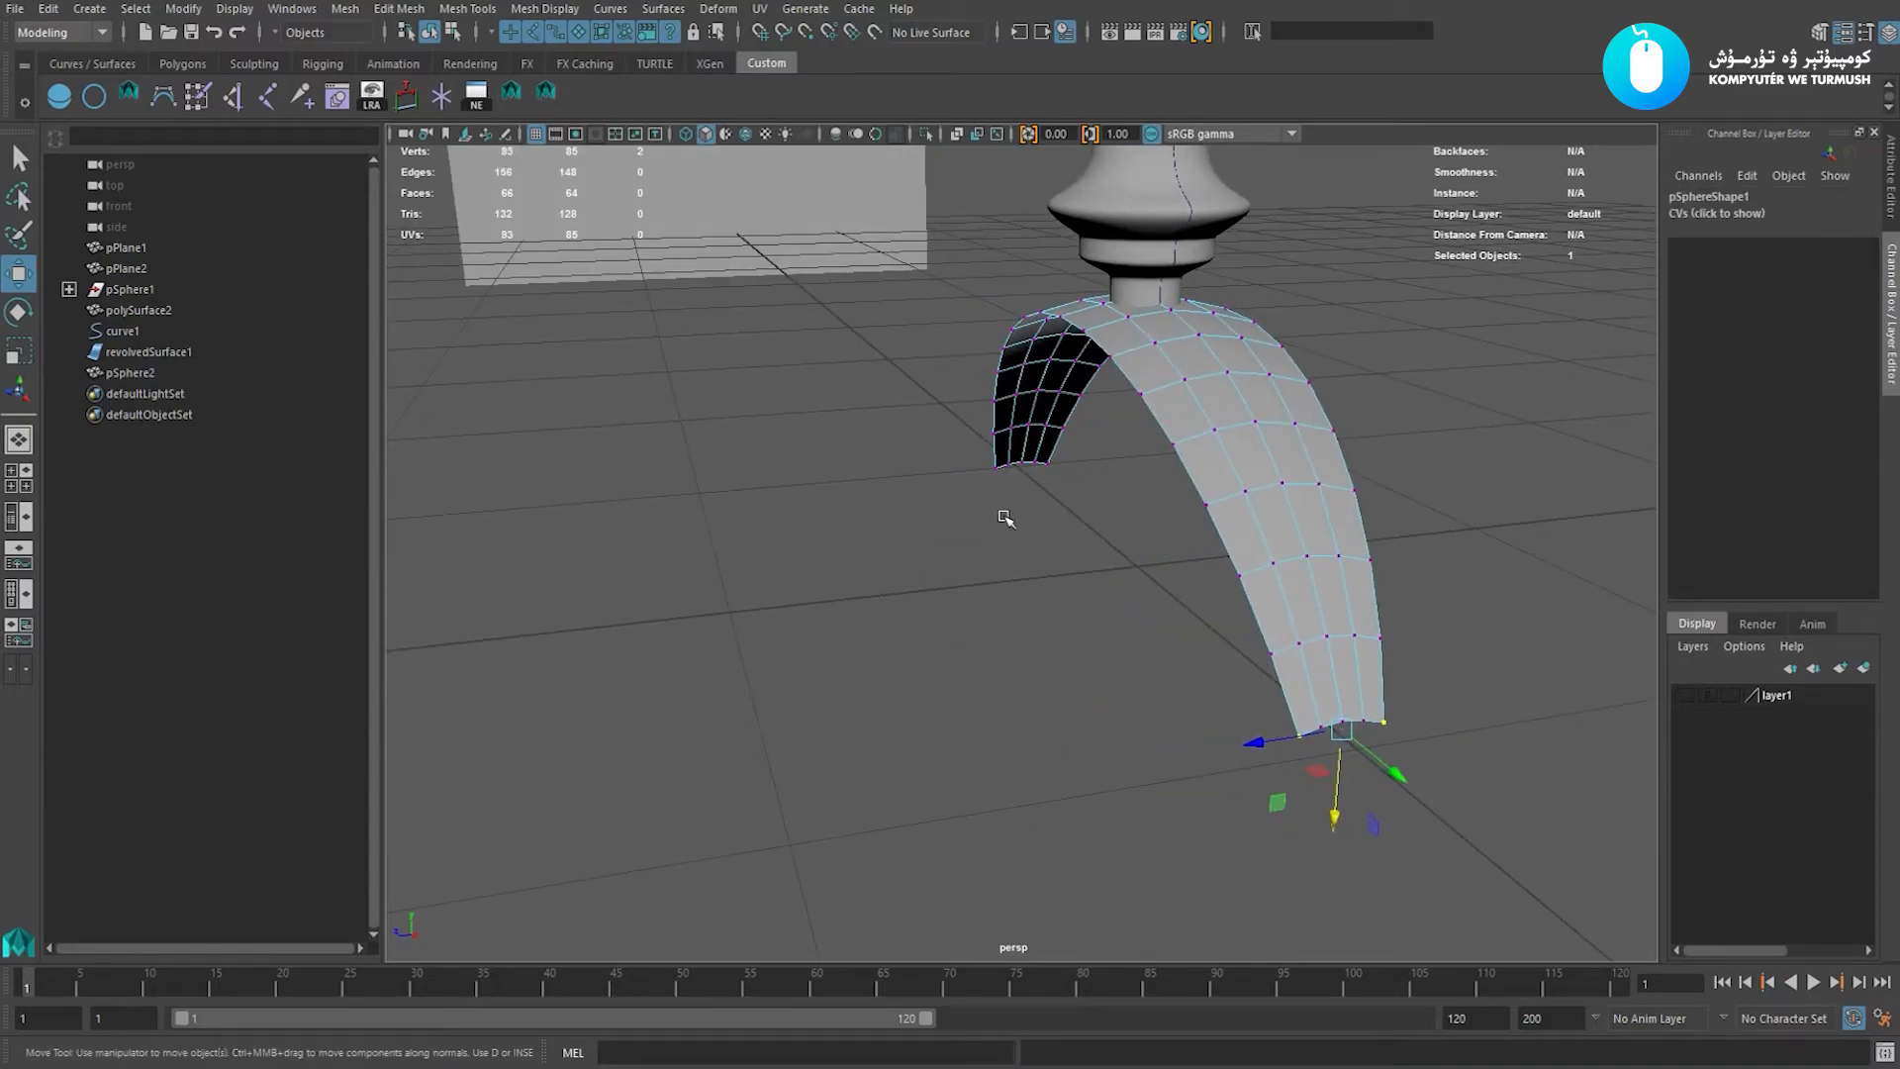
shift+drag(1049, 460, 1003, 464)
alt+drag(1003, 464, 1060, 518)
key(e)
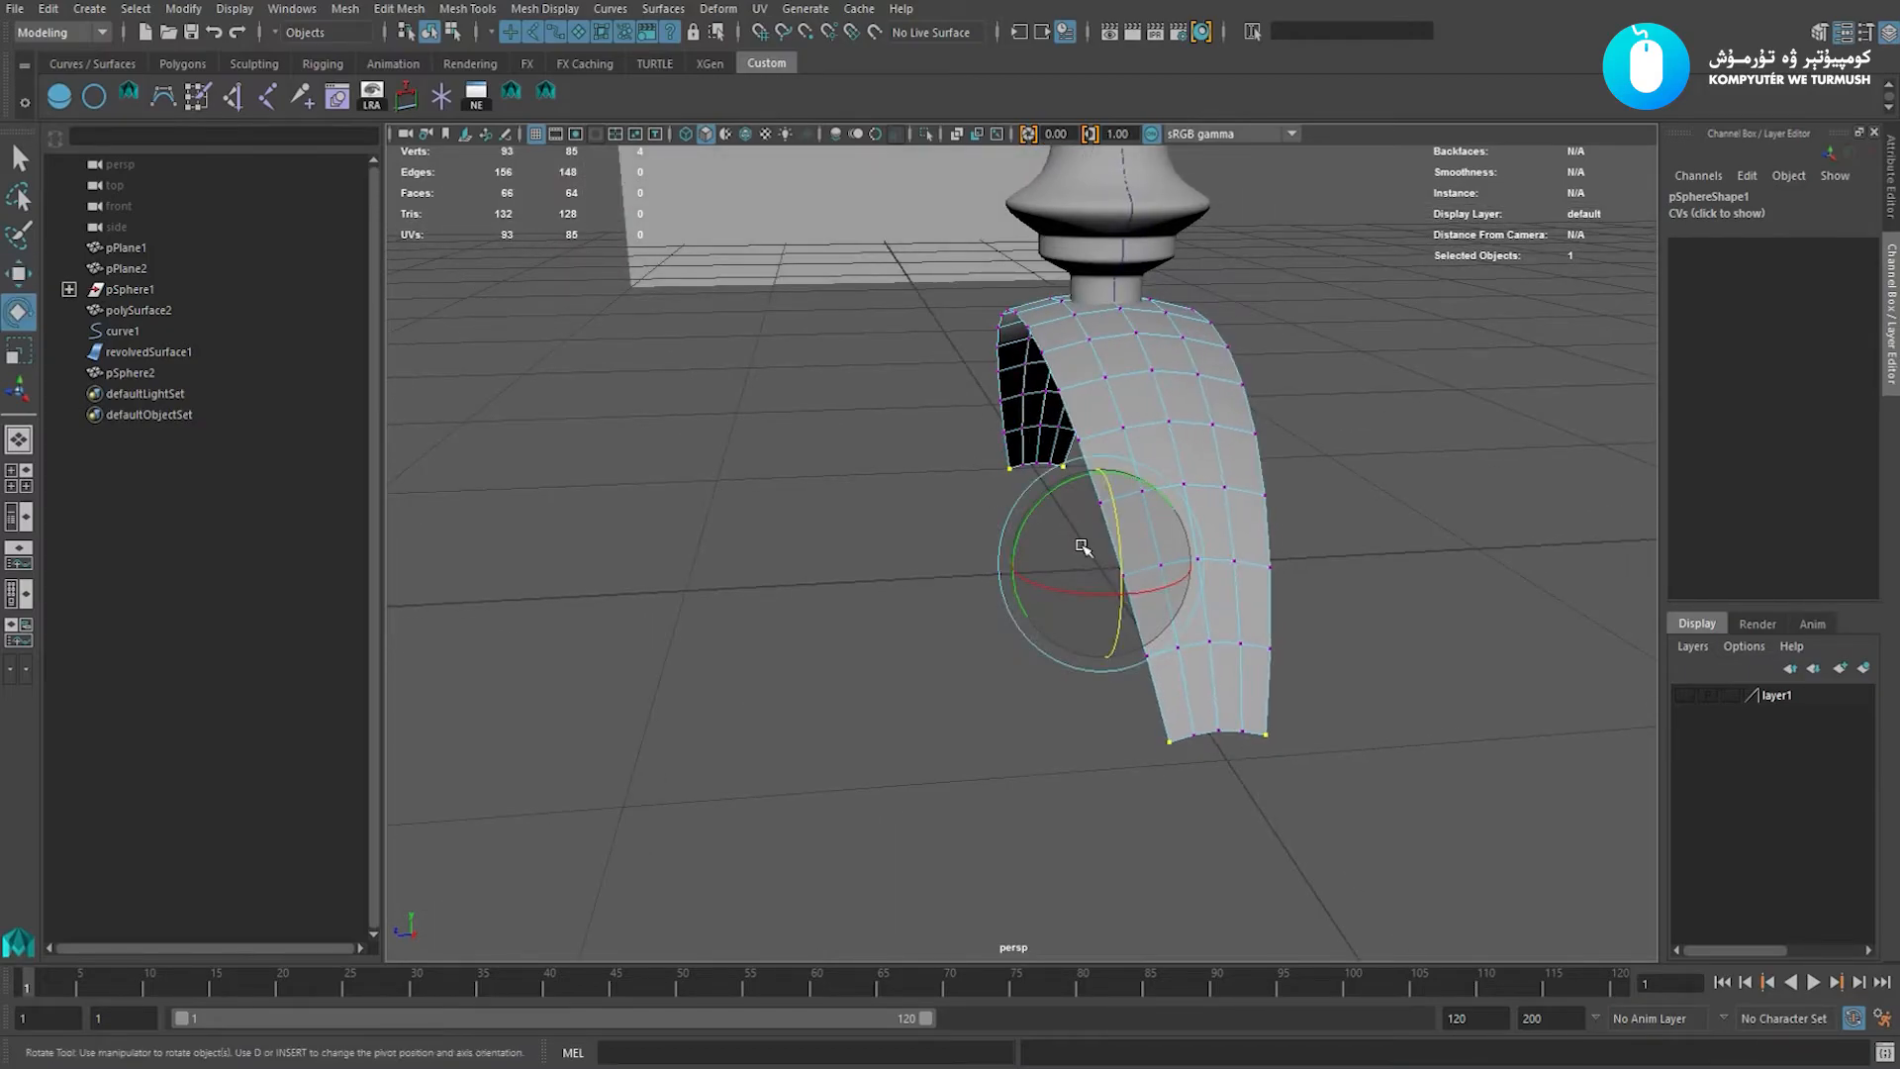
key(w)
alt+drag(1160, 602, 1149, 604)
right_drag(1142, 649, 1195, 581)
alt+drag(1195, 581, 1158, 491)
right_drag(1256, 697, 1194, 699)
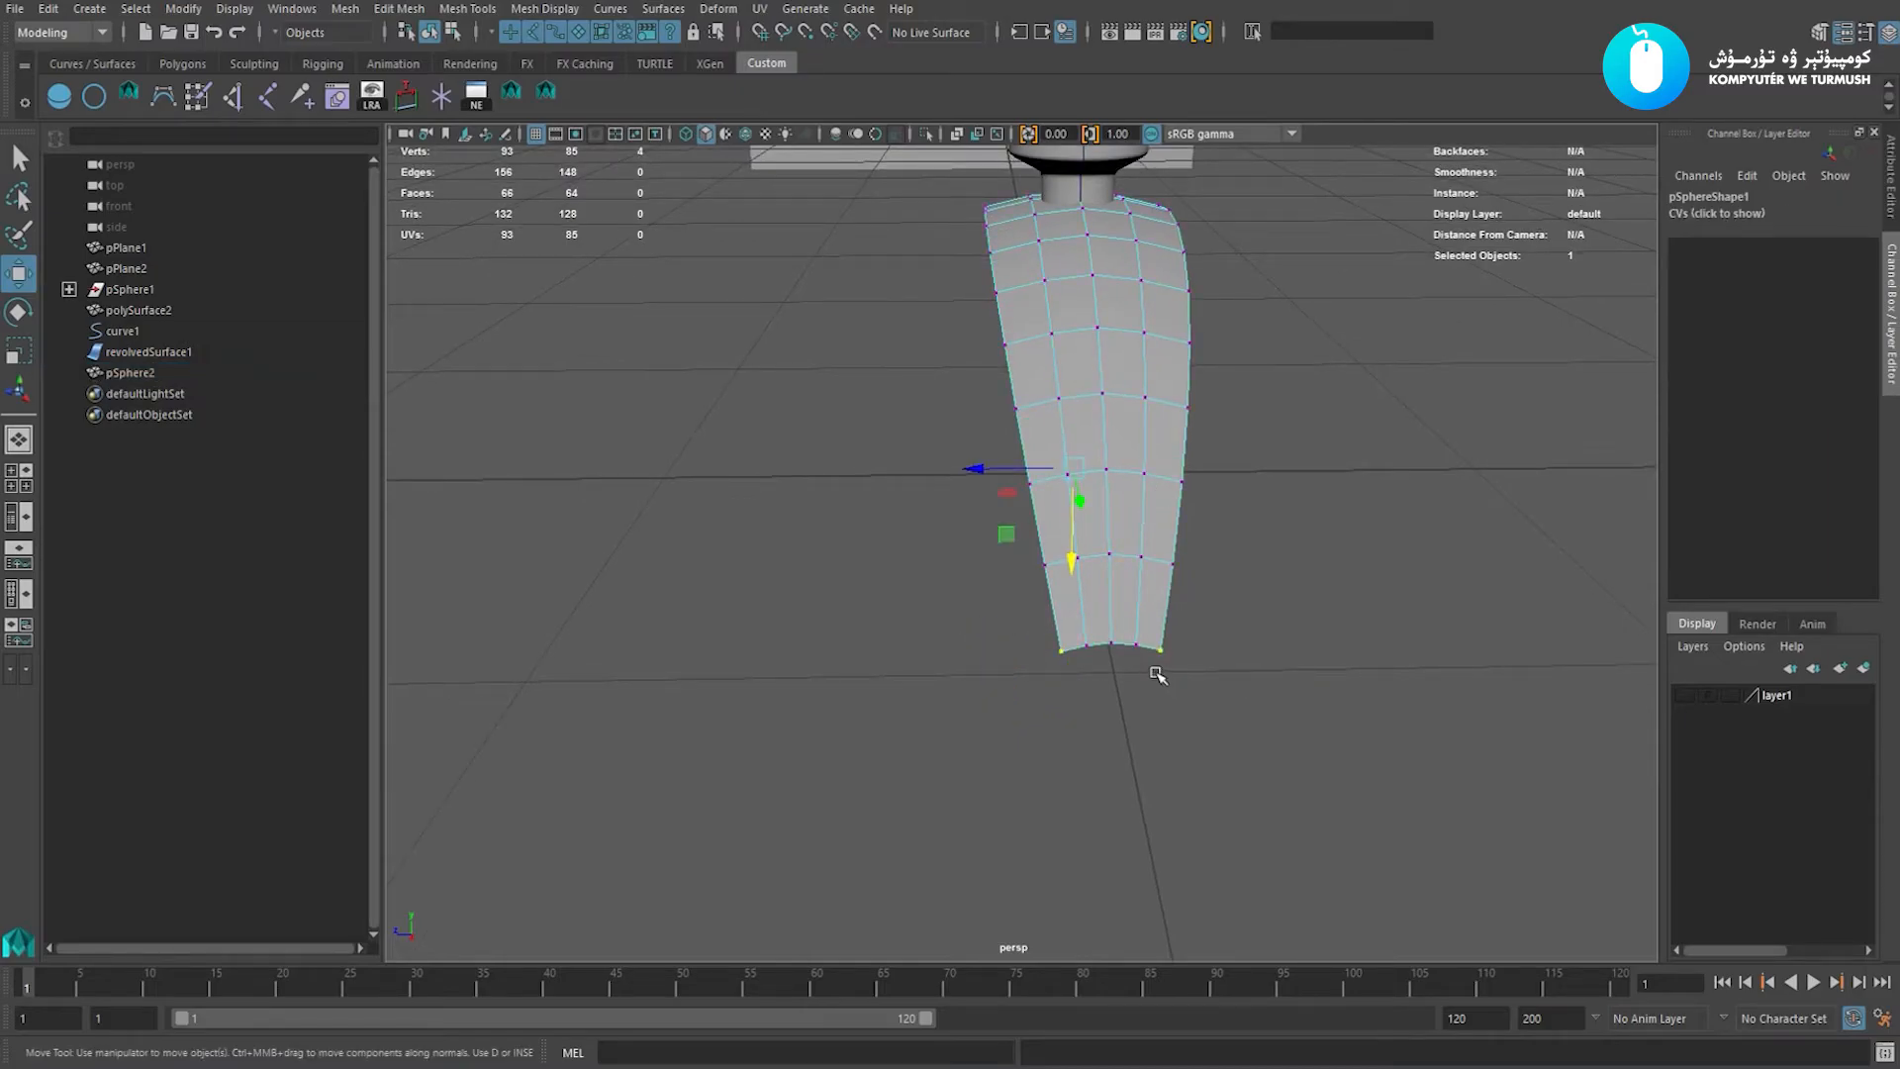
key(Delete)
Cut a crosswise edge through the tapered end of the foot with the Multi-Cut tool.
right_drag(1113, 559, 980, 572)
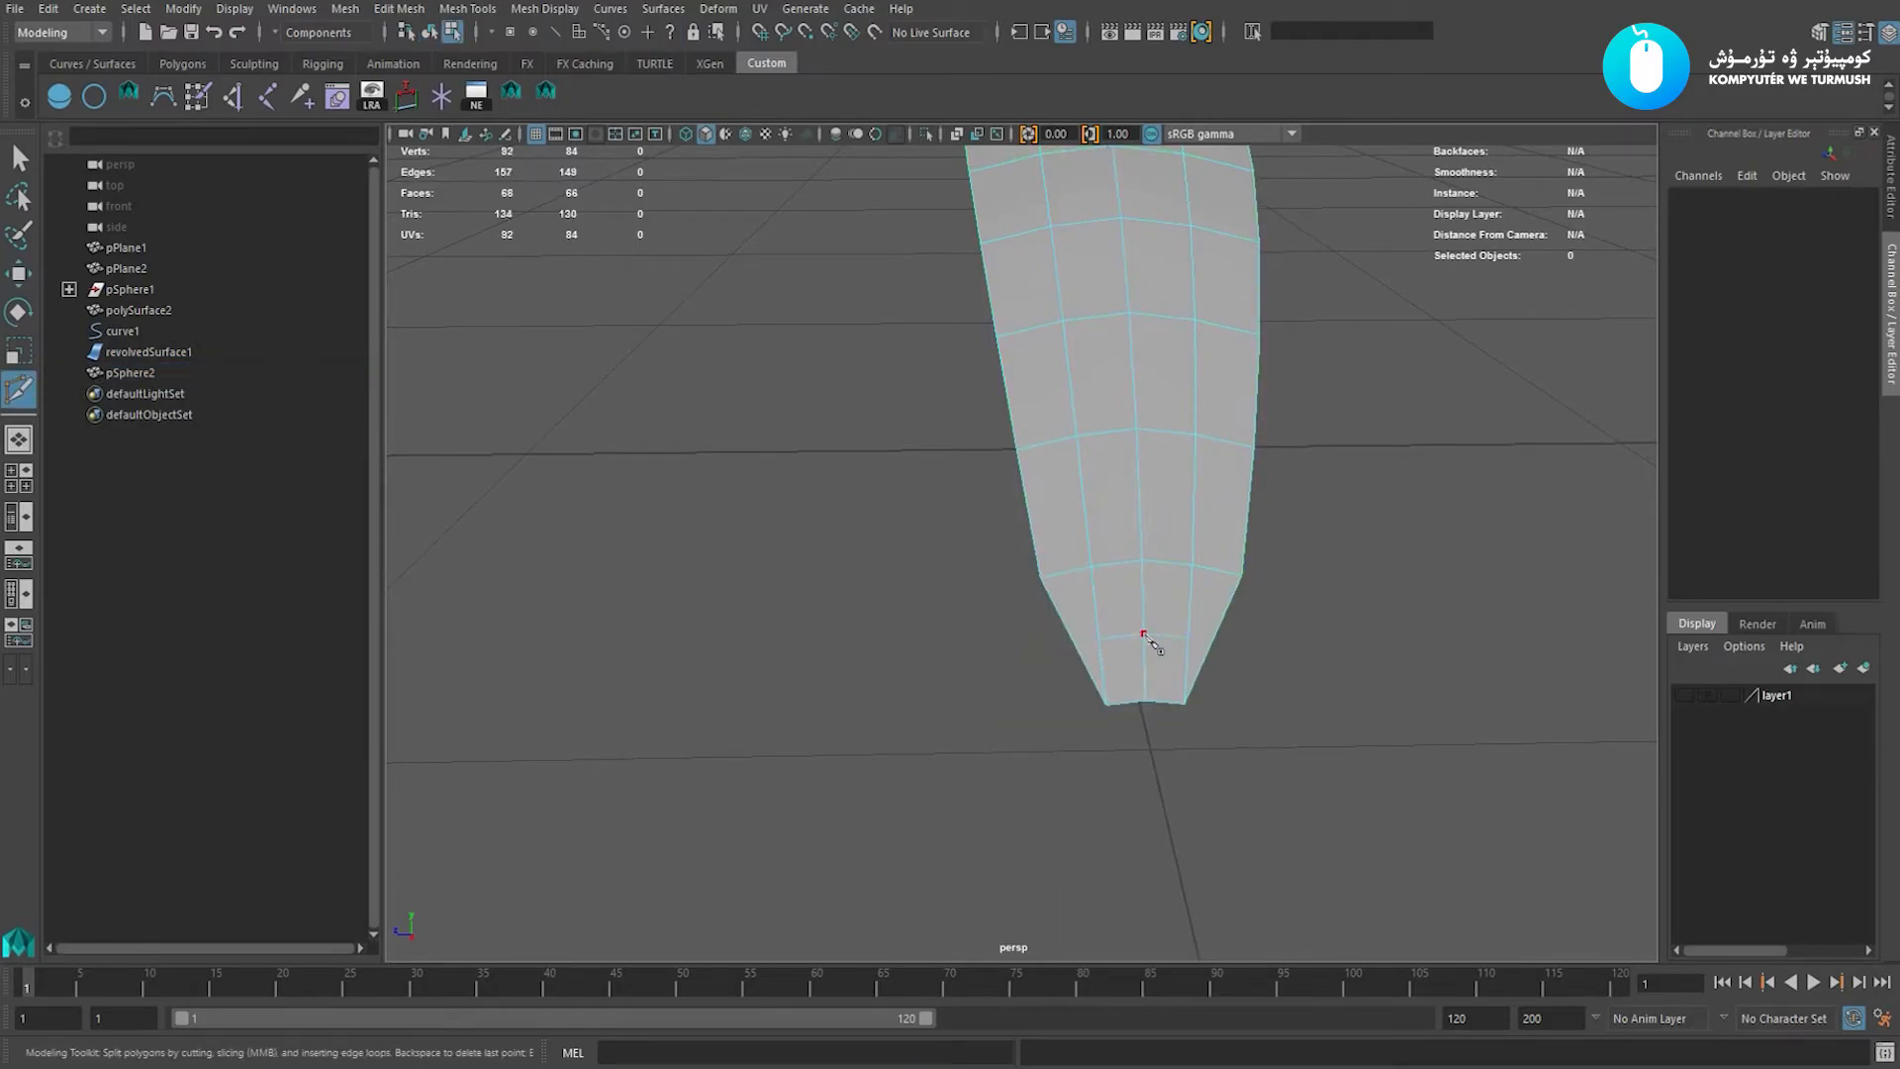
alt+right_drag(1084, 641, 1065, 551)
key(w)
Detach the arched foot along its middle crosswise edge loop and delete the far half.
alt+drag(1065, 551, 1222, 565)
key(F8)
key(F10)
double_click(1110, 444)
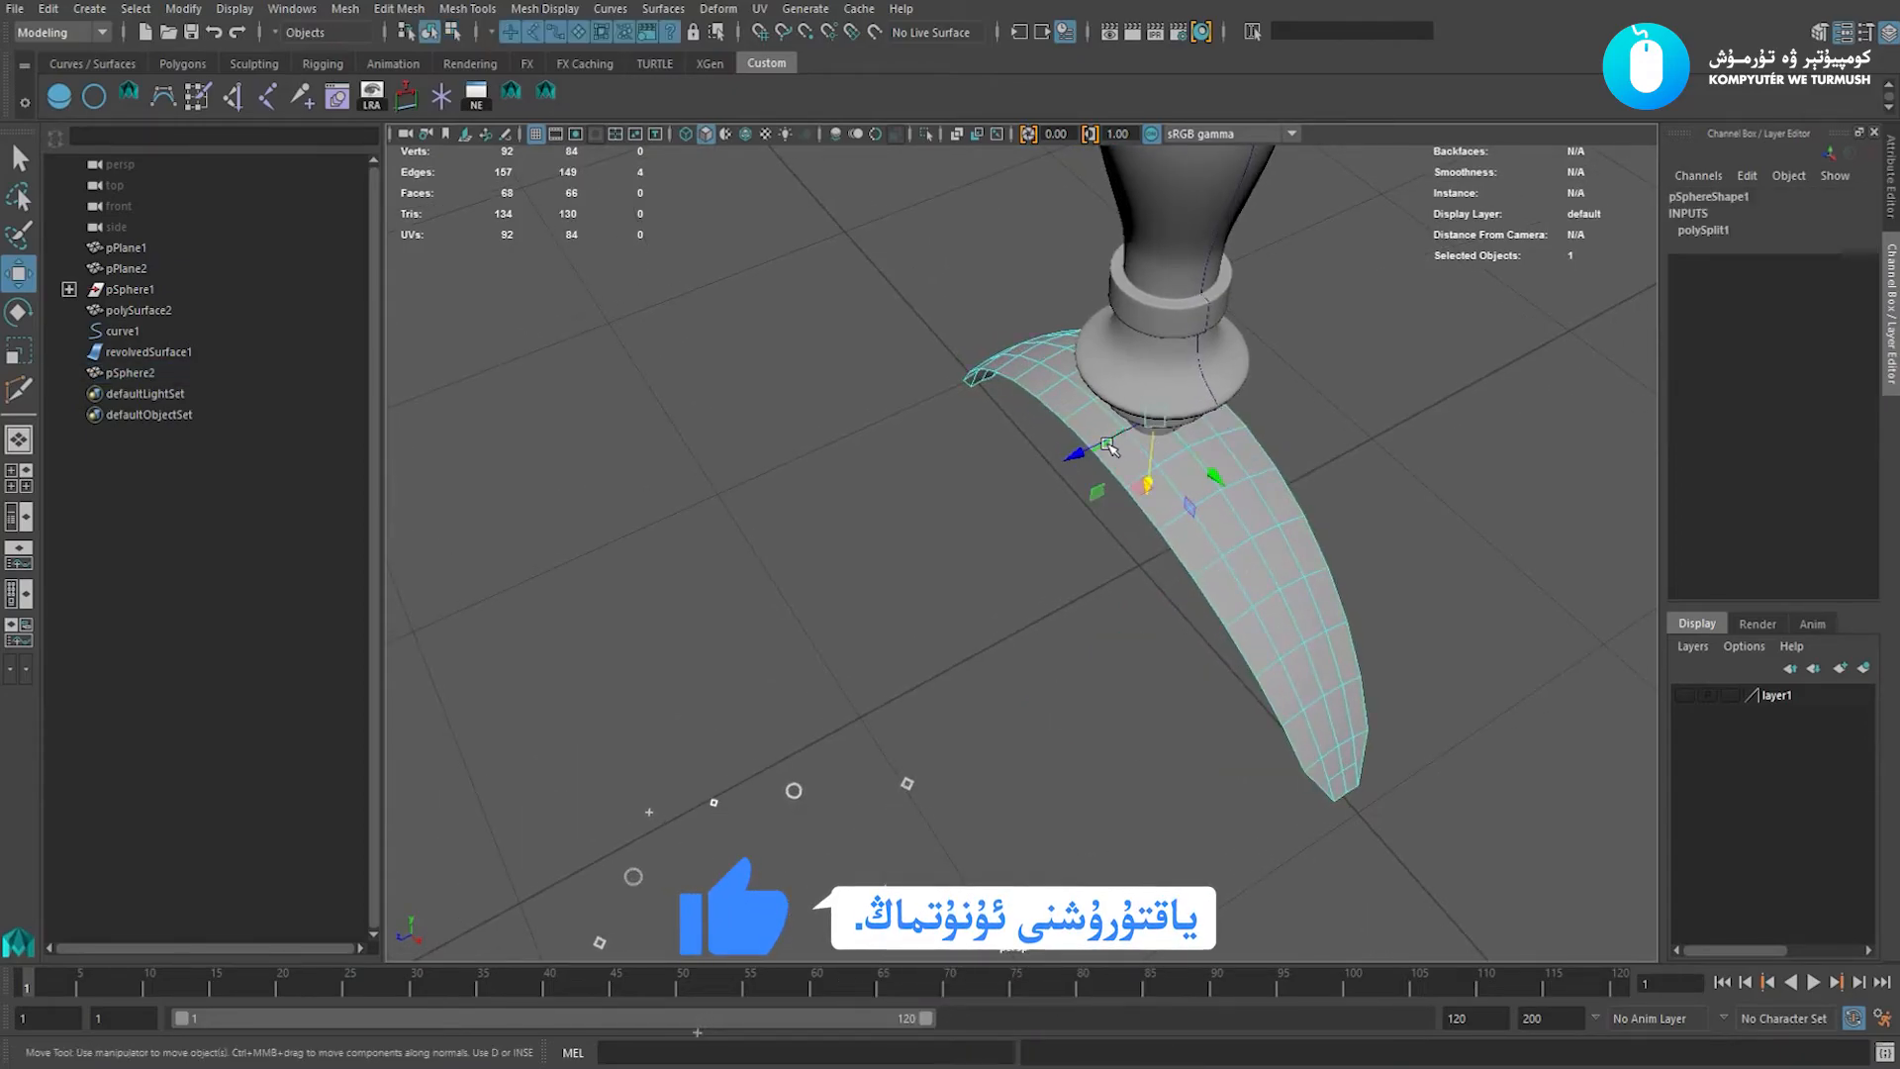
shift+right_click(1472, 423)
click(1460, 700)
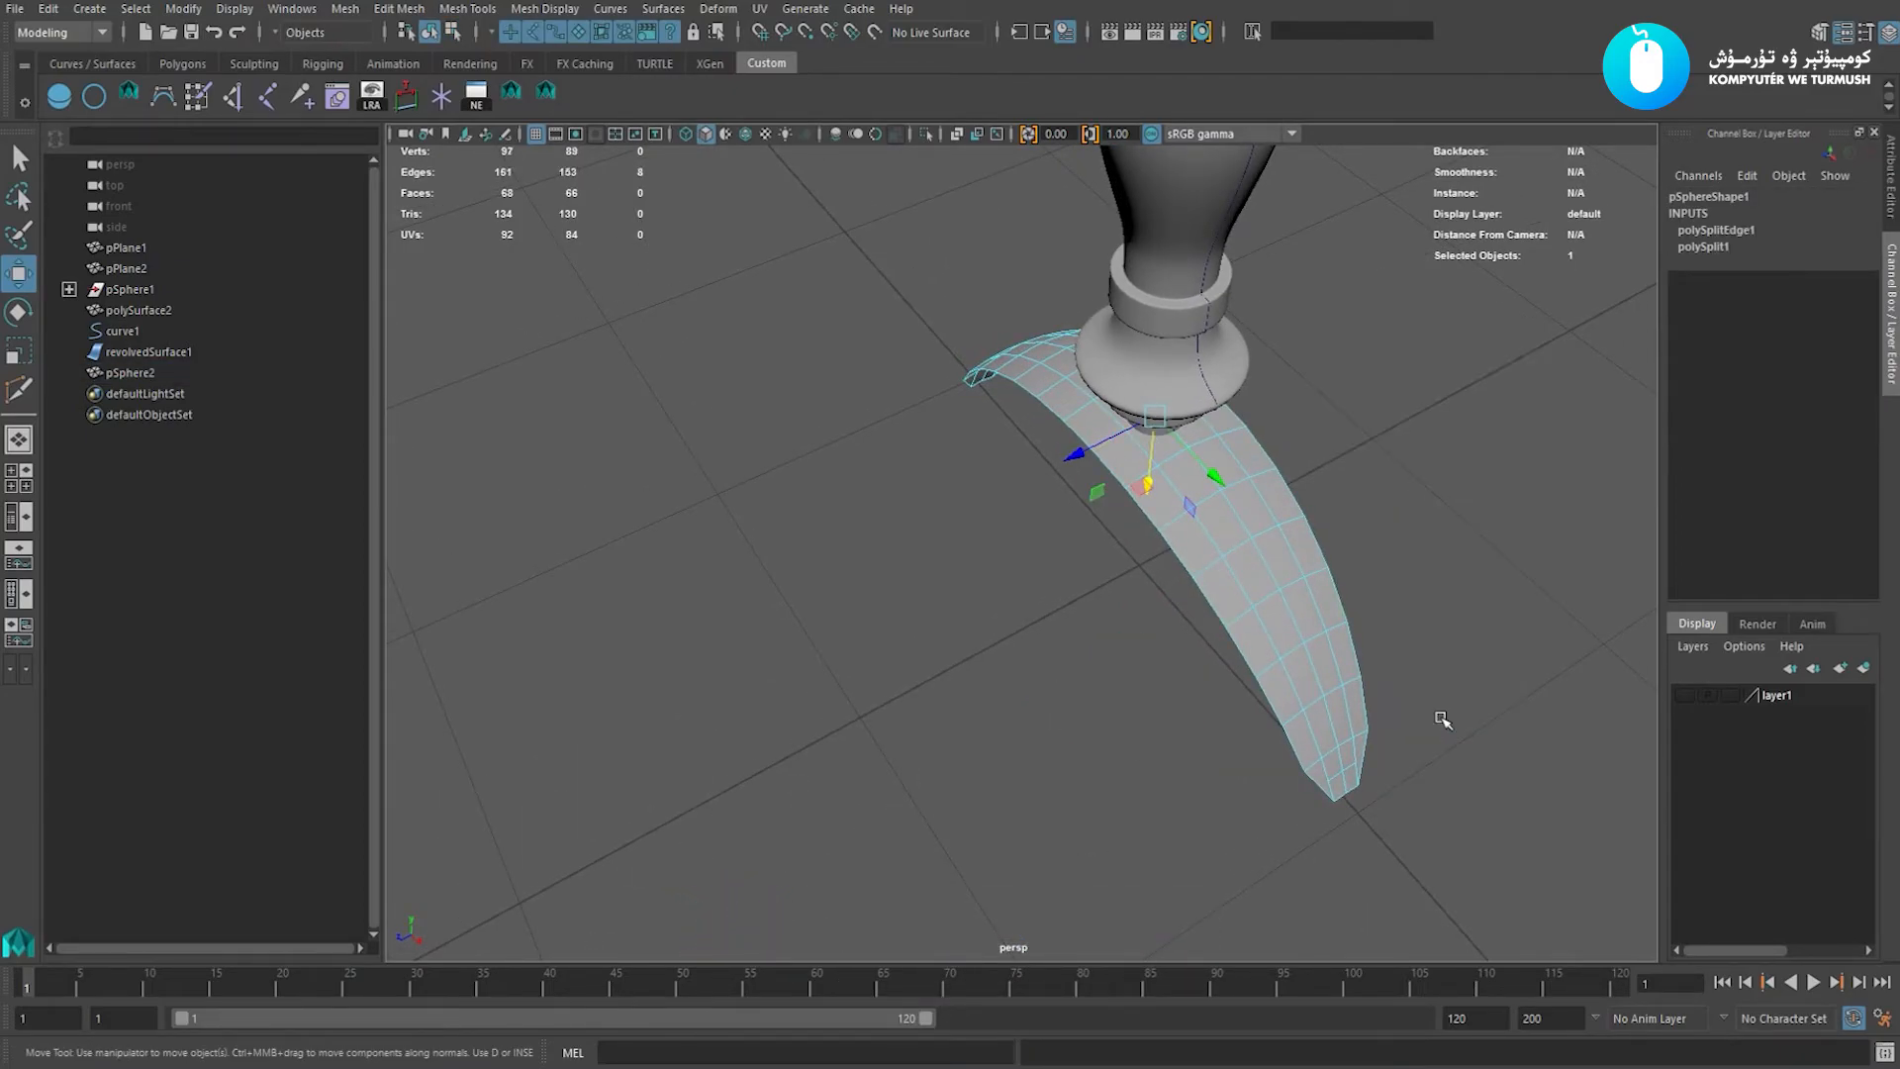
double_click(1030, 381)
key(Delete)
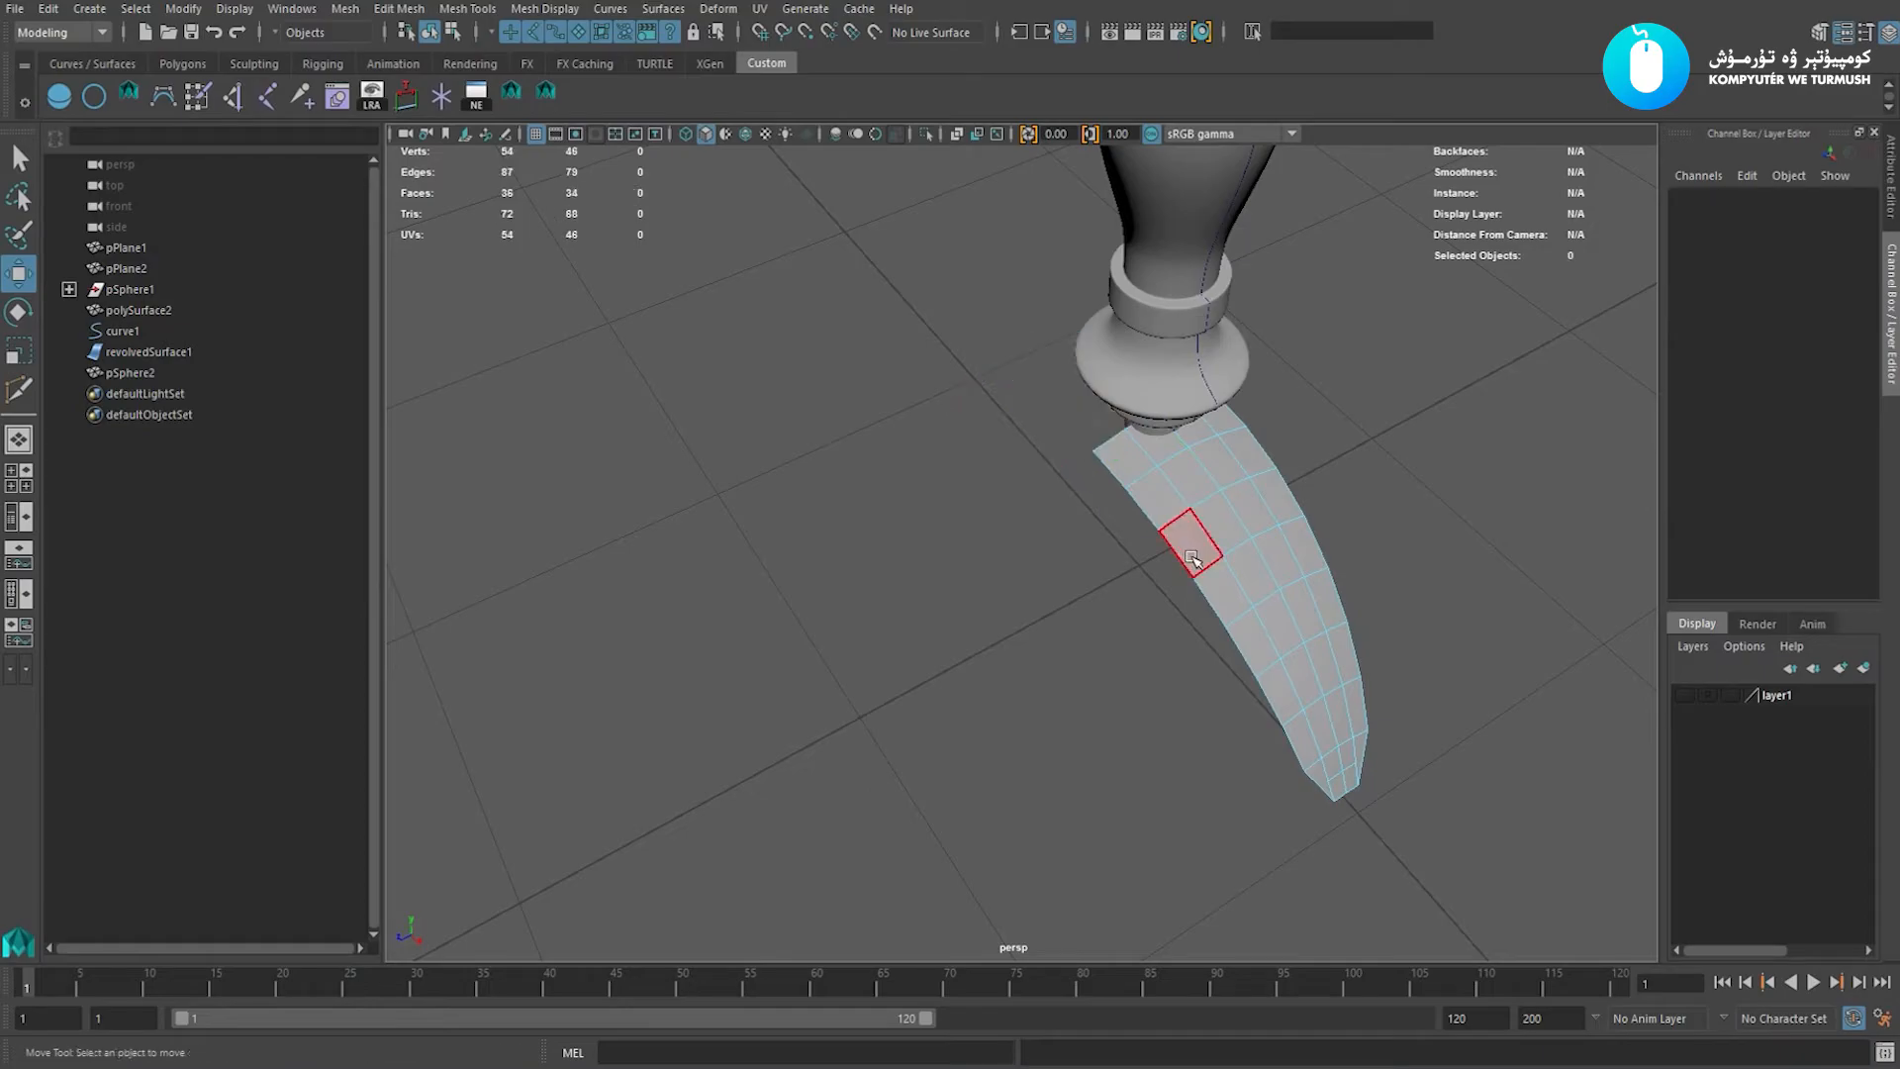
Insert an edge loop through the outer faces, following the remaining half's outline around its tip, with Multi-Cut.
key(F8)
alt+drag(1284, 594, 1208, 543)
alt+right_drag(1208, 544, 1254, 651)
alt+drag(1196, 552, 1126, 545)
alt+middle_drag(1126, 545, 1127, 537)
alt+right_drag(1126, 537, 1130, 566)
shift+right_click(1110, 460)
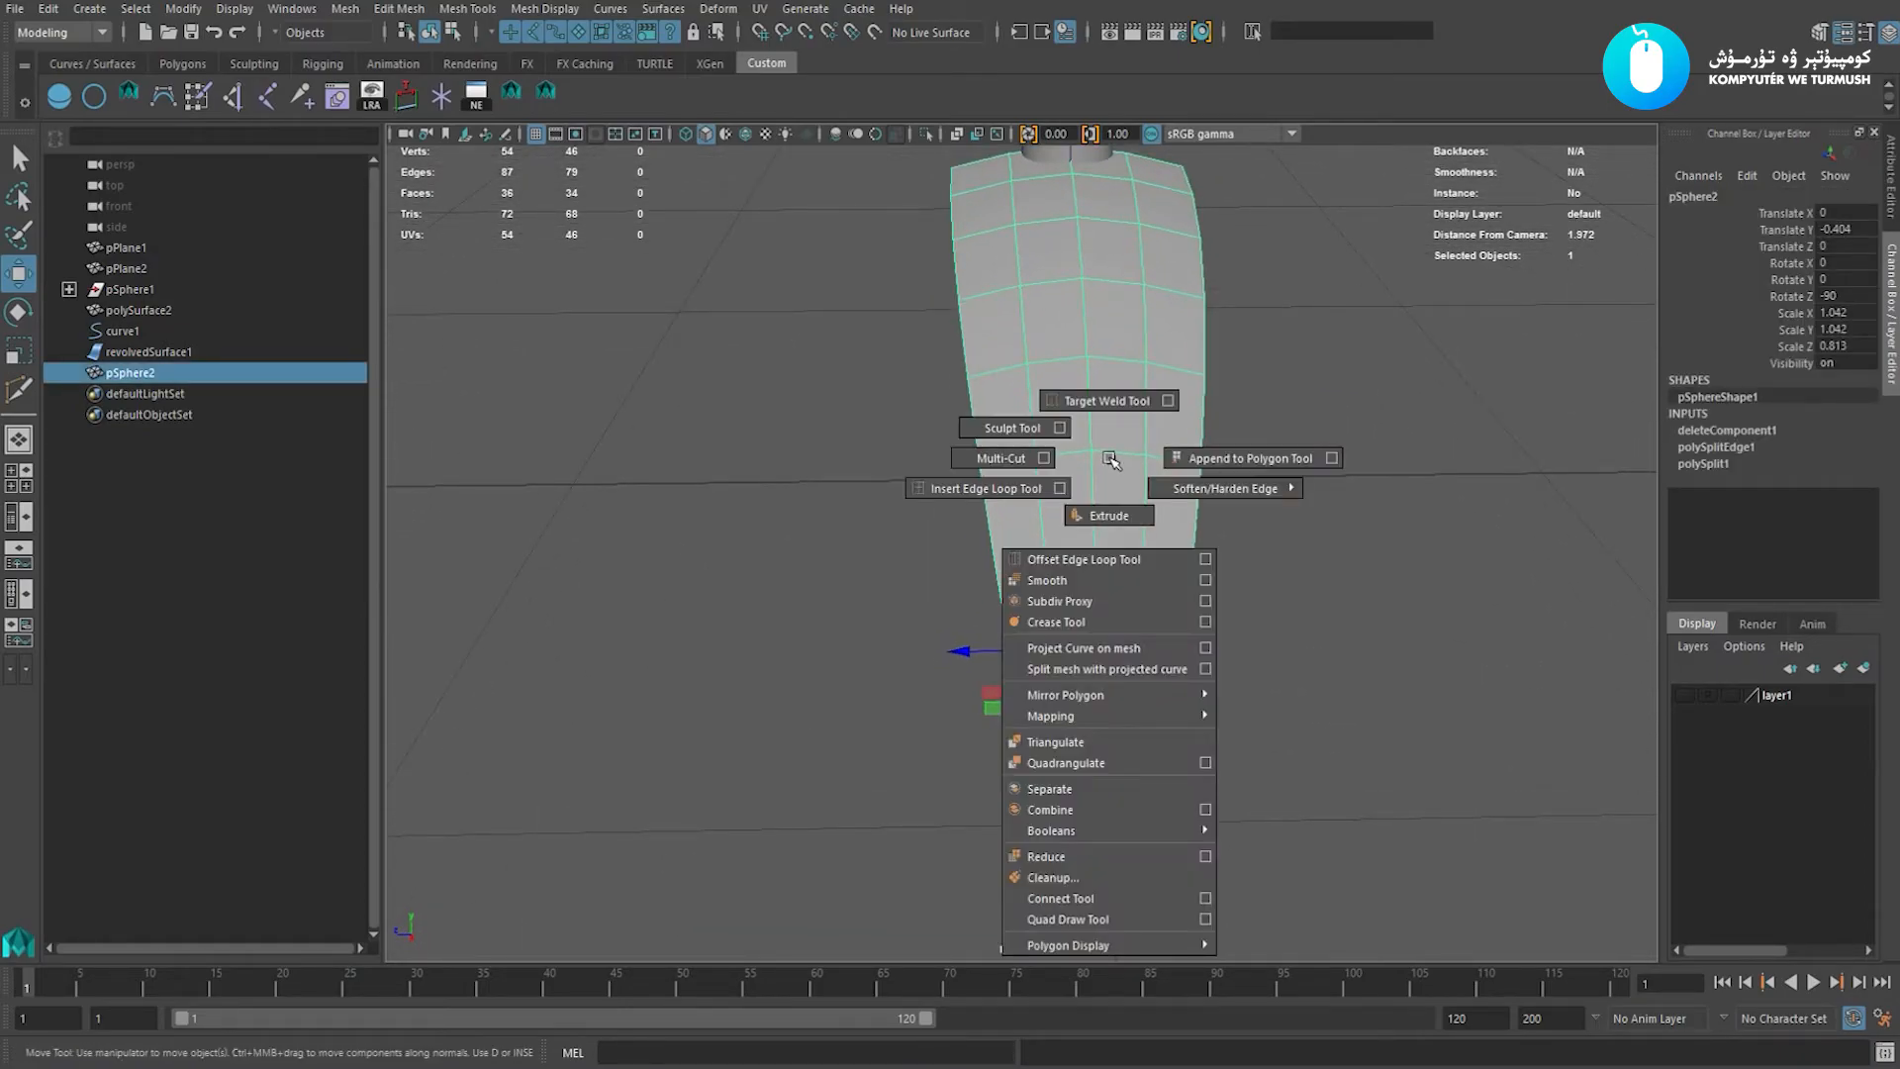
shift+right_drag(1141, 444, 869, 463)
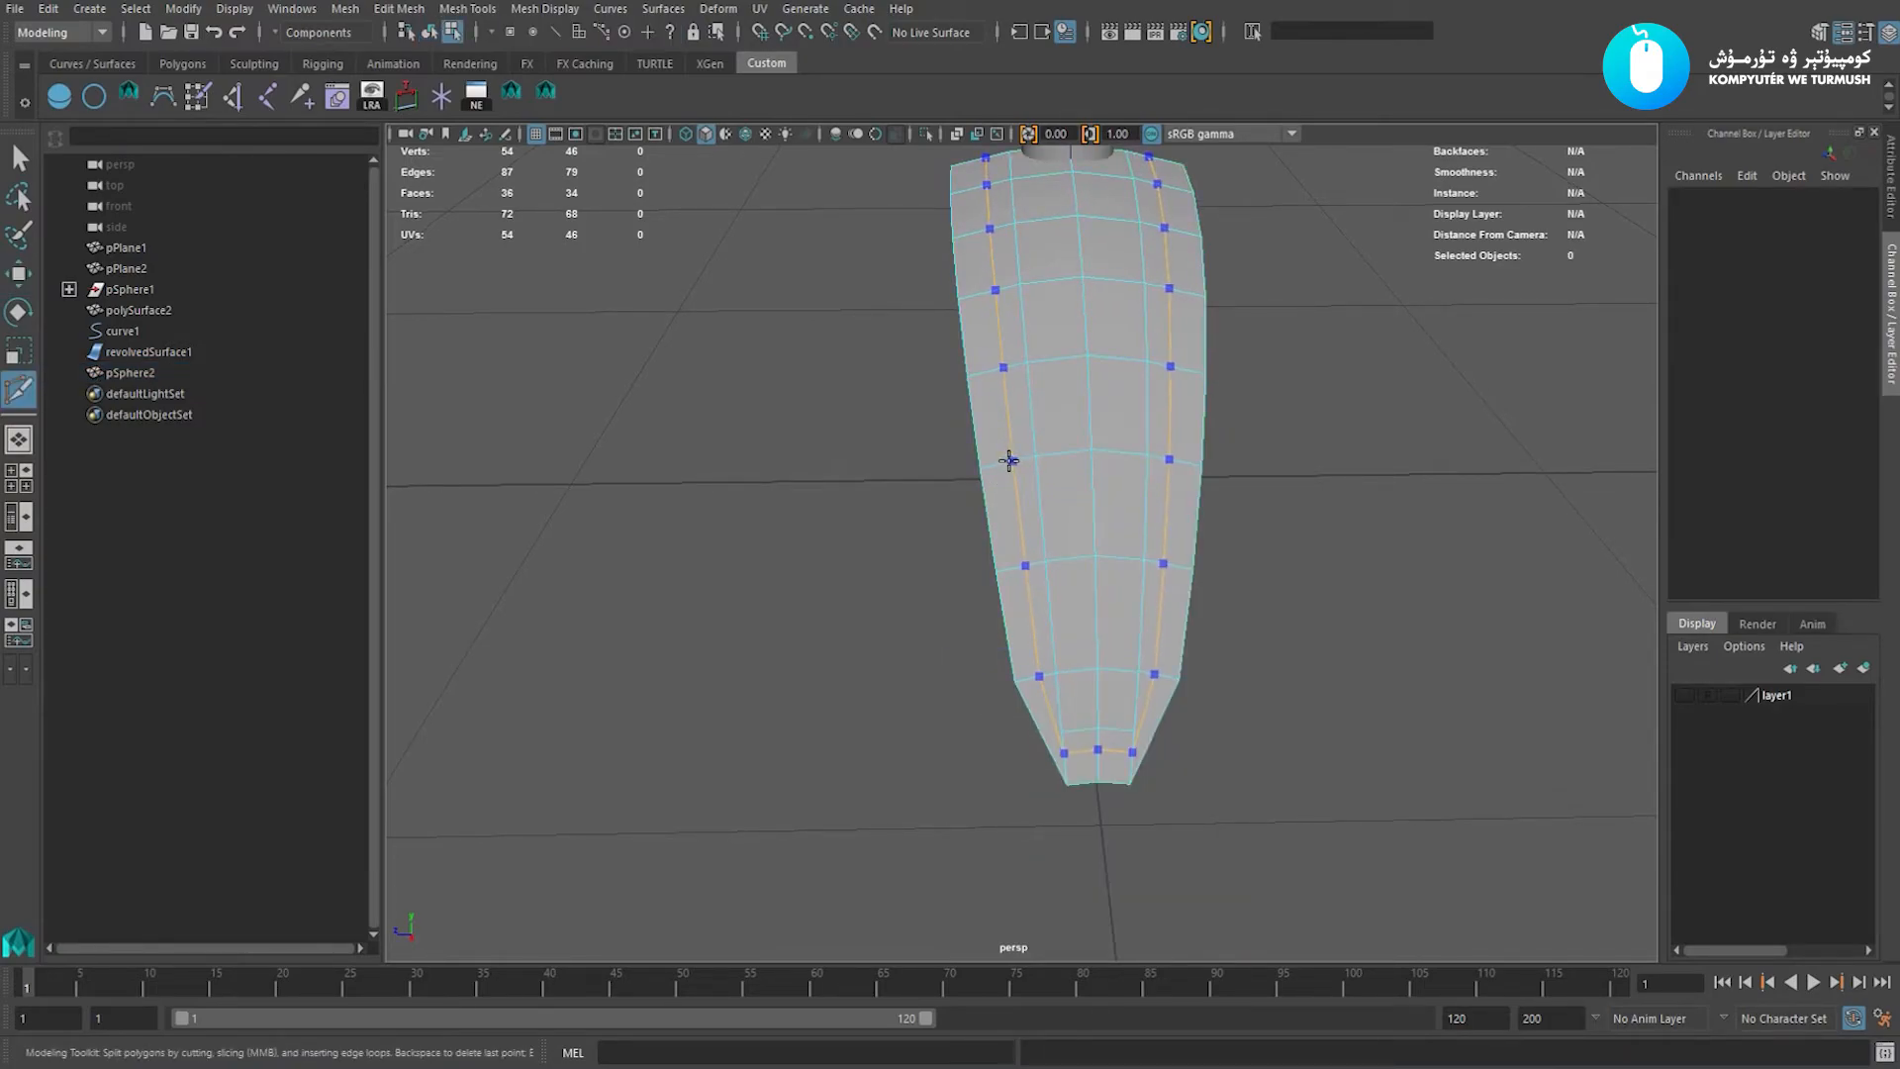
ctrl+click(1006, 457)
key(w)
scroll(1049, 559, down, 1)
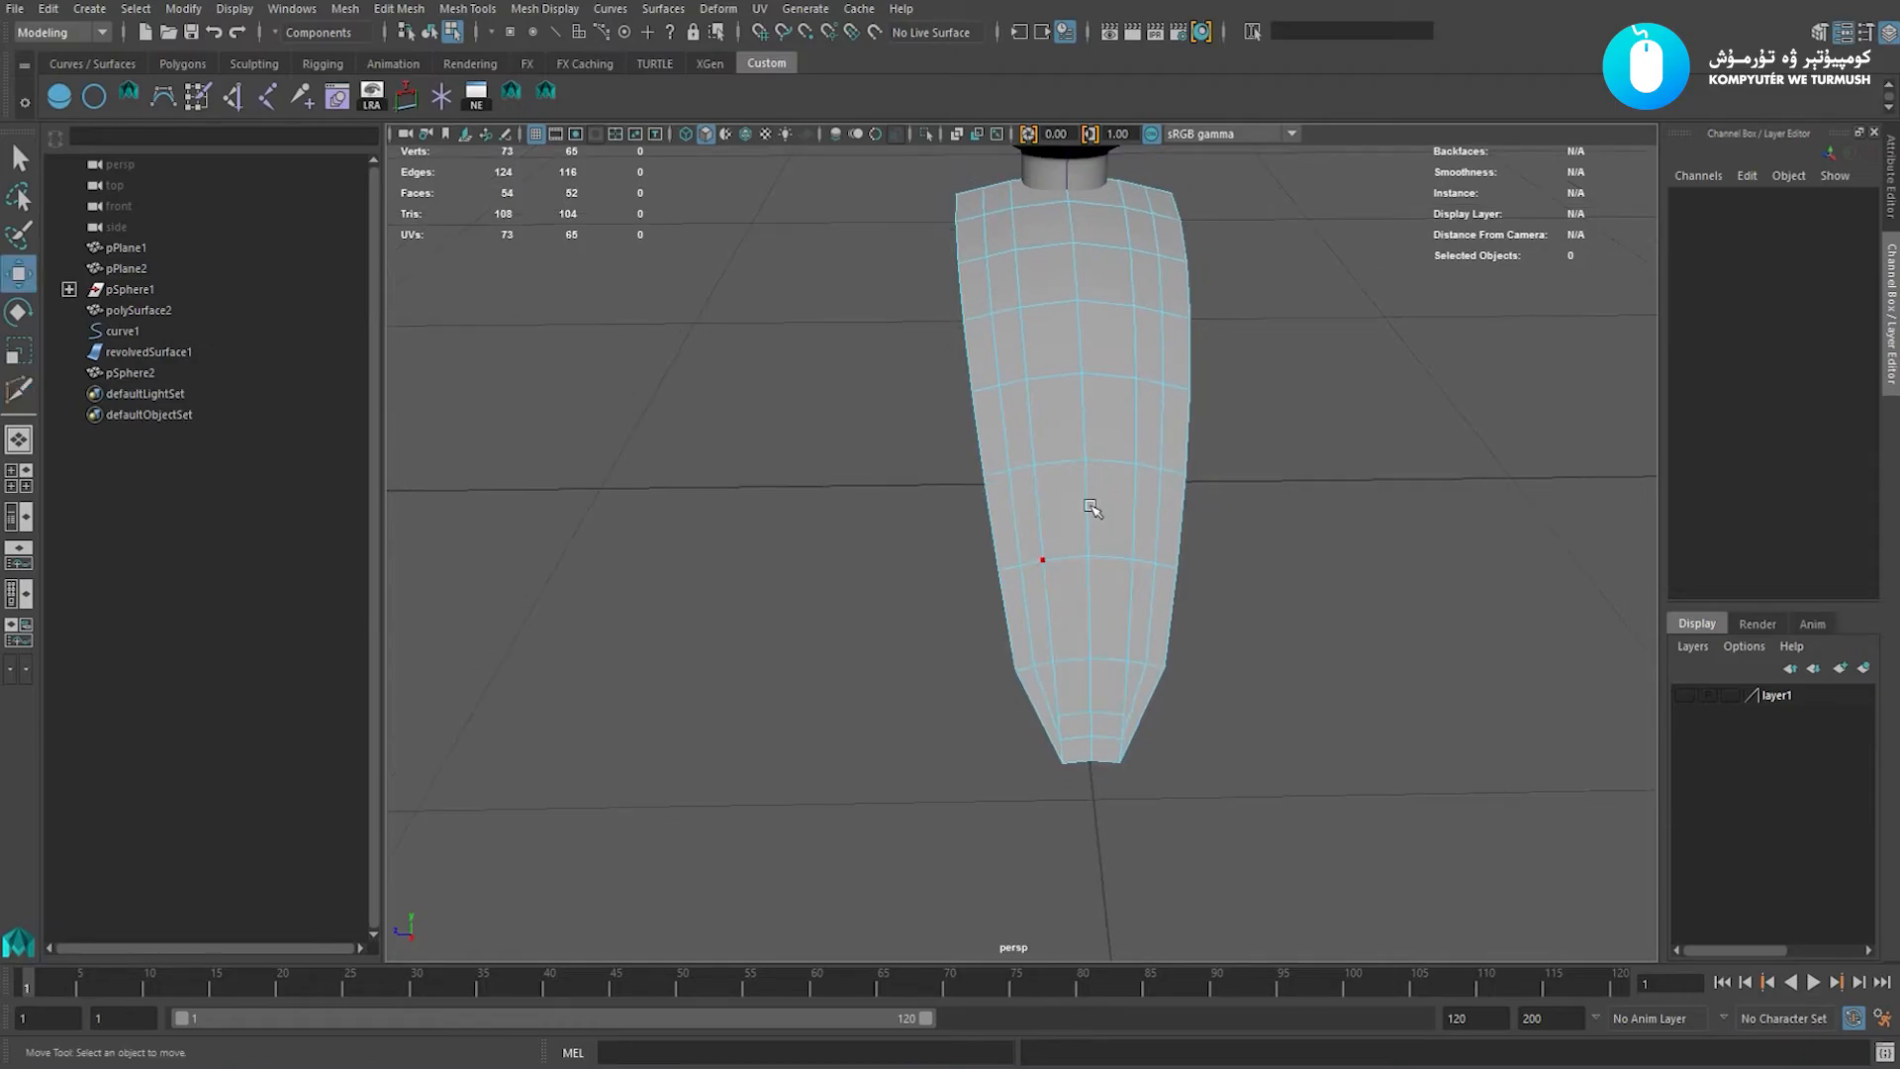
Insert another edge loop across the foot just above its tapered tip with Multi-Cut.
right_drag(1047, 564, 1108, 479)
alt+middle_drag(1102, 505, 1143, 439)
alt+right_drag(1145, 442, 884, 503)
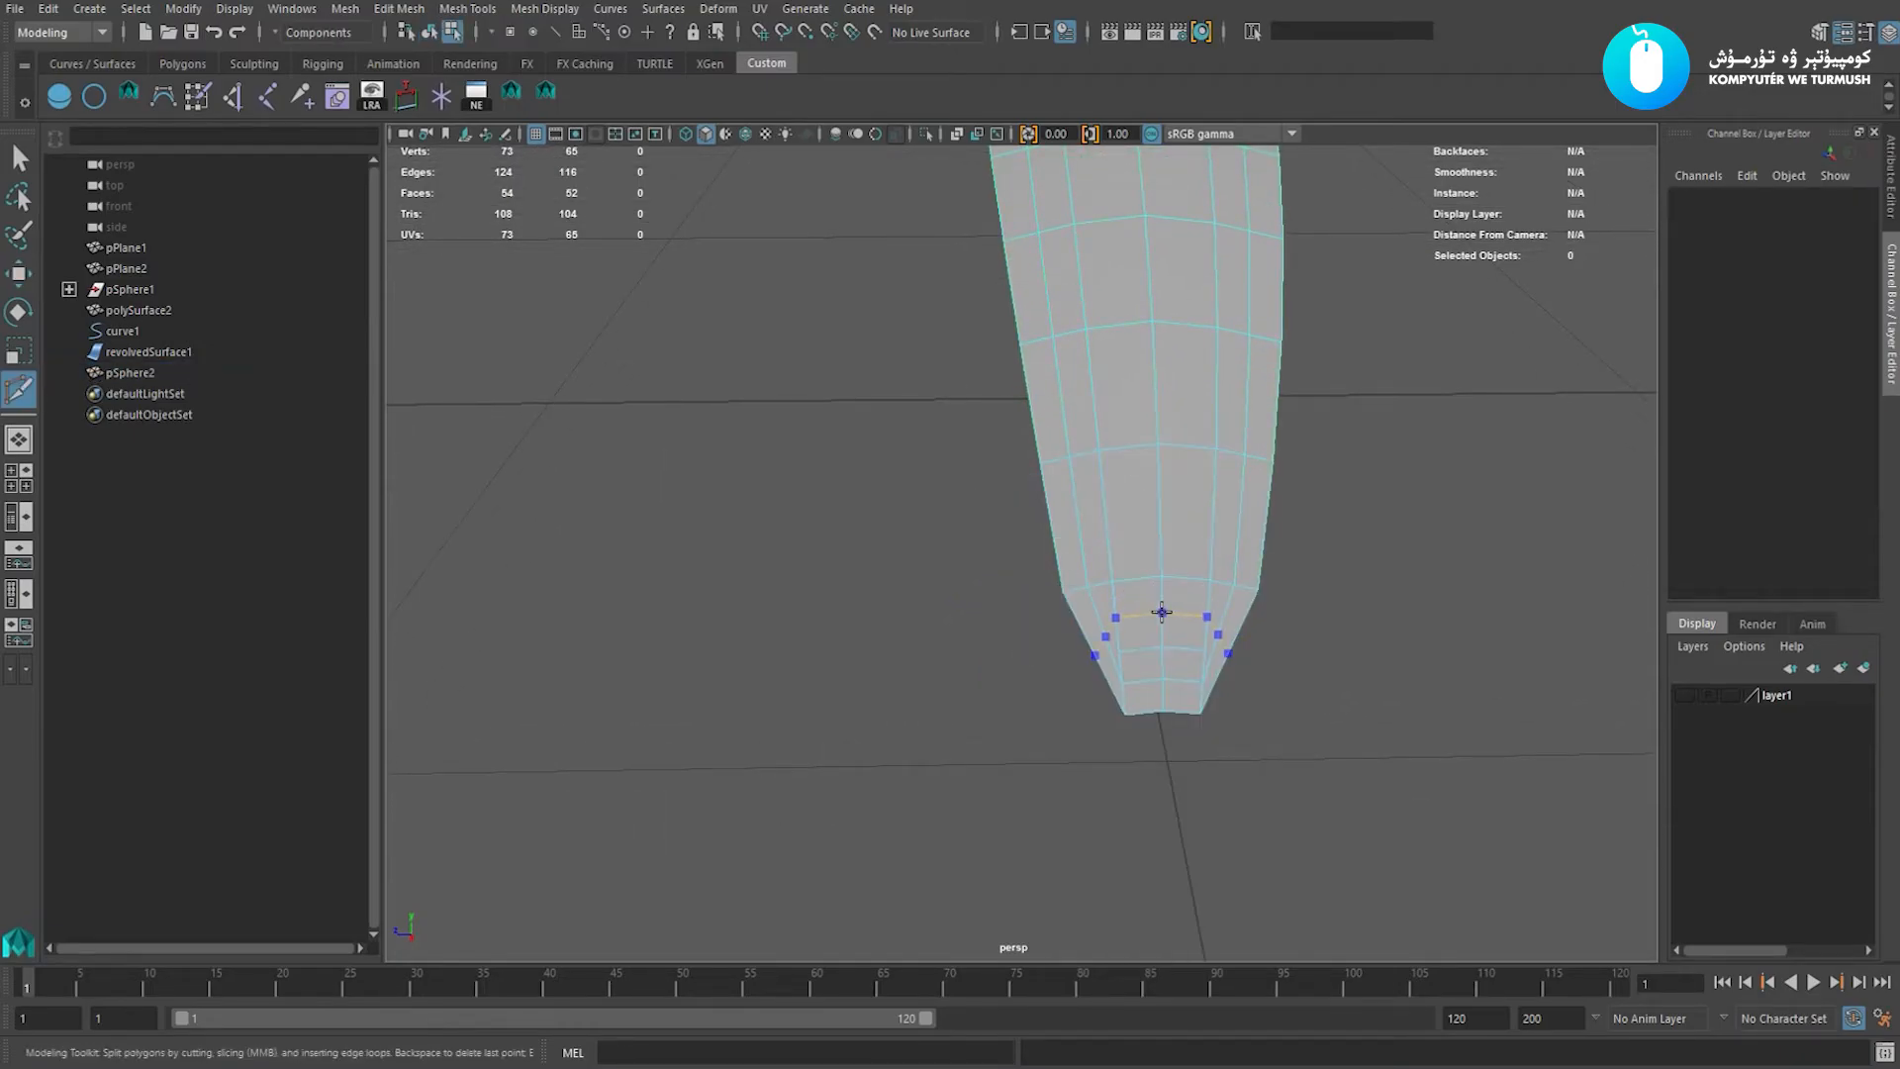
ctrl+click(1162, 612)
key(w)
Apply Edit Edge Flow to the new crosswise loop near the tip and return to object mode.
right_drag(1185, 622, 1215, 515)
click(1213, 513)
alt+middle_drag(1212, 514, 1196, 500)
right_drag(1196, 501, 1194, 442)
double_click(1177, 587)
shift+right_drag(1403, 485, 1400, 670)
alt+middle_drag(1203, 533, 1174, 515)
right_drag(1174, 515, 1209, 442)
scroll(1109, 523, down, 3)
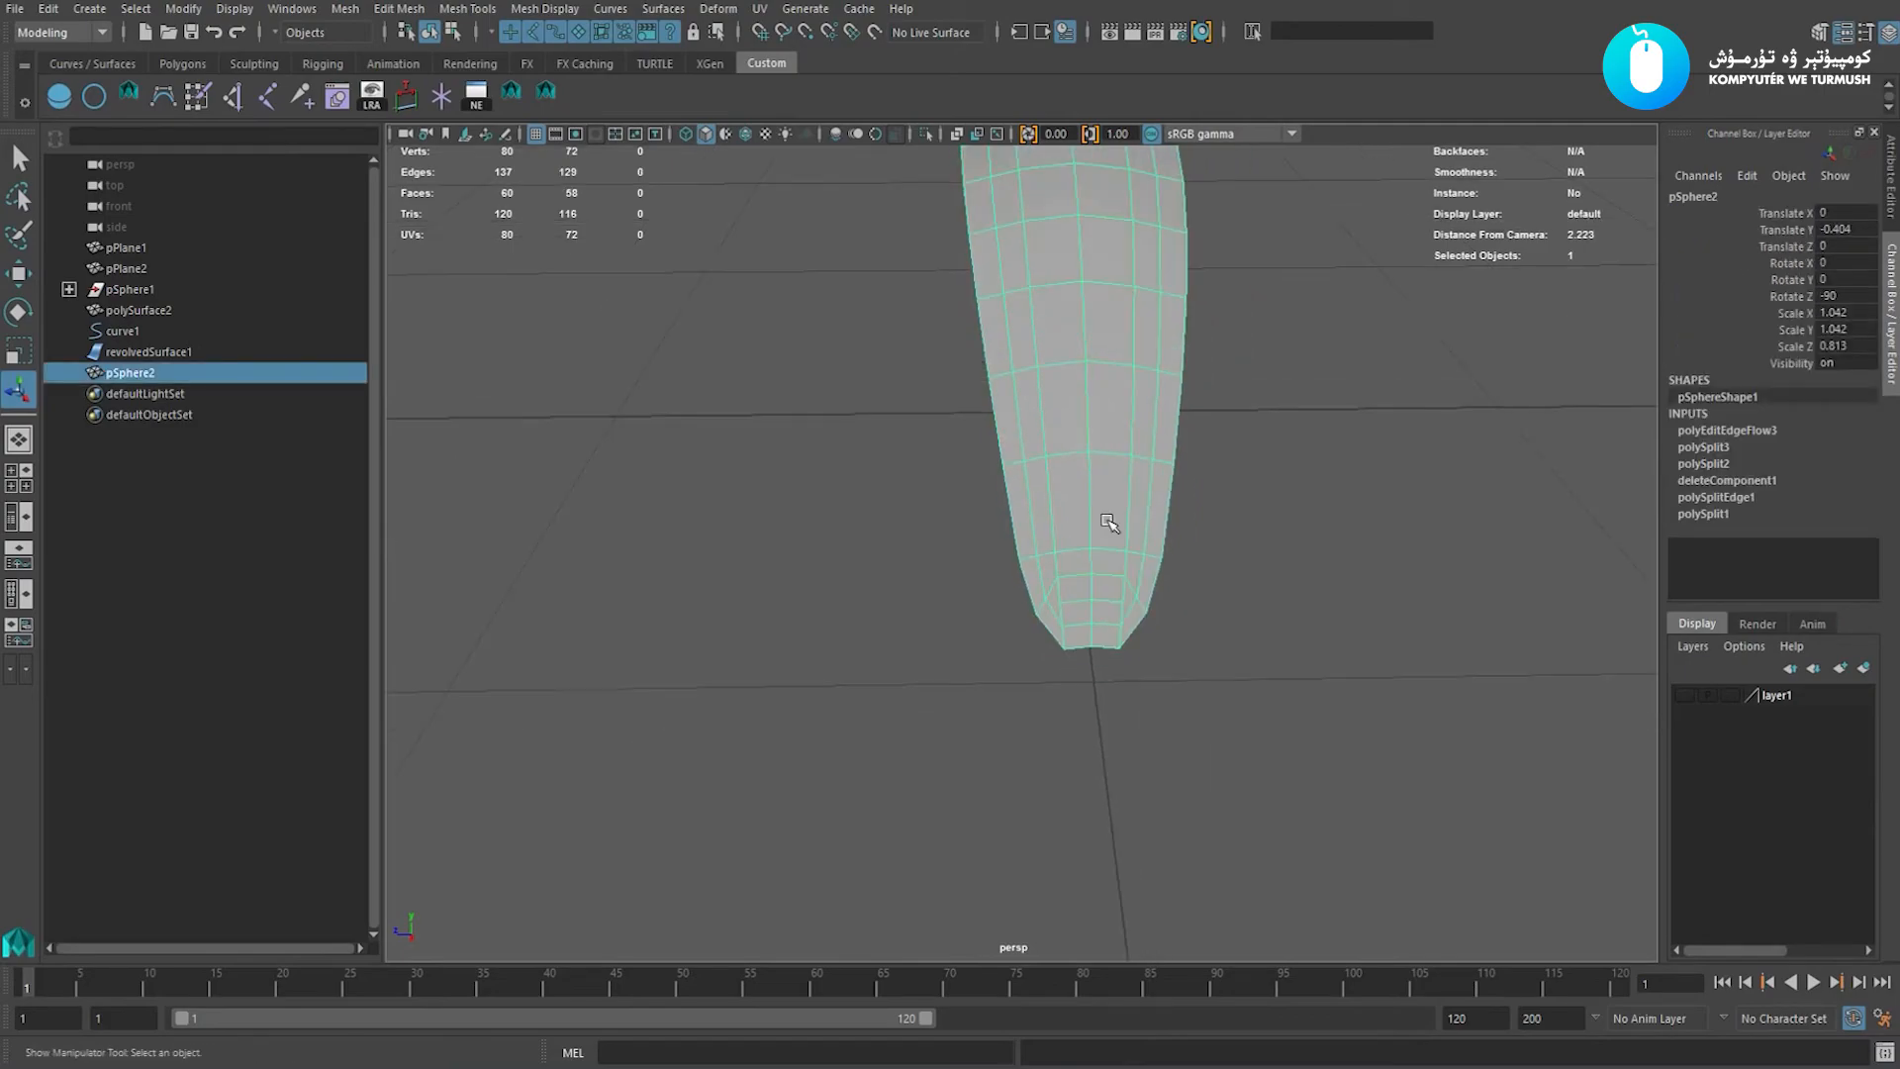
Round the foot's tip by applying Edit Edge Flow to another edge loop, and delete the object's history.
key(F10)
double_click(1093, 488)
shift+right_drag(1327, 398, 1322, 582)
right_drag(1127, 482, 1141, 467)
key(alt+shift+d)
Apply Edit Edge Flow to the two short crosswise edges inside the rounded tip.
scroll(1107, 540, up, 1)
right_drag(1110, 548, 1122, 461)
click(1118, 608)
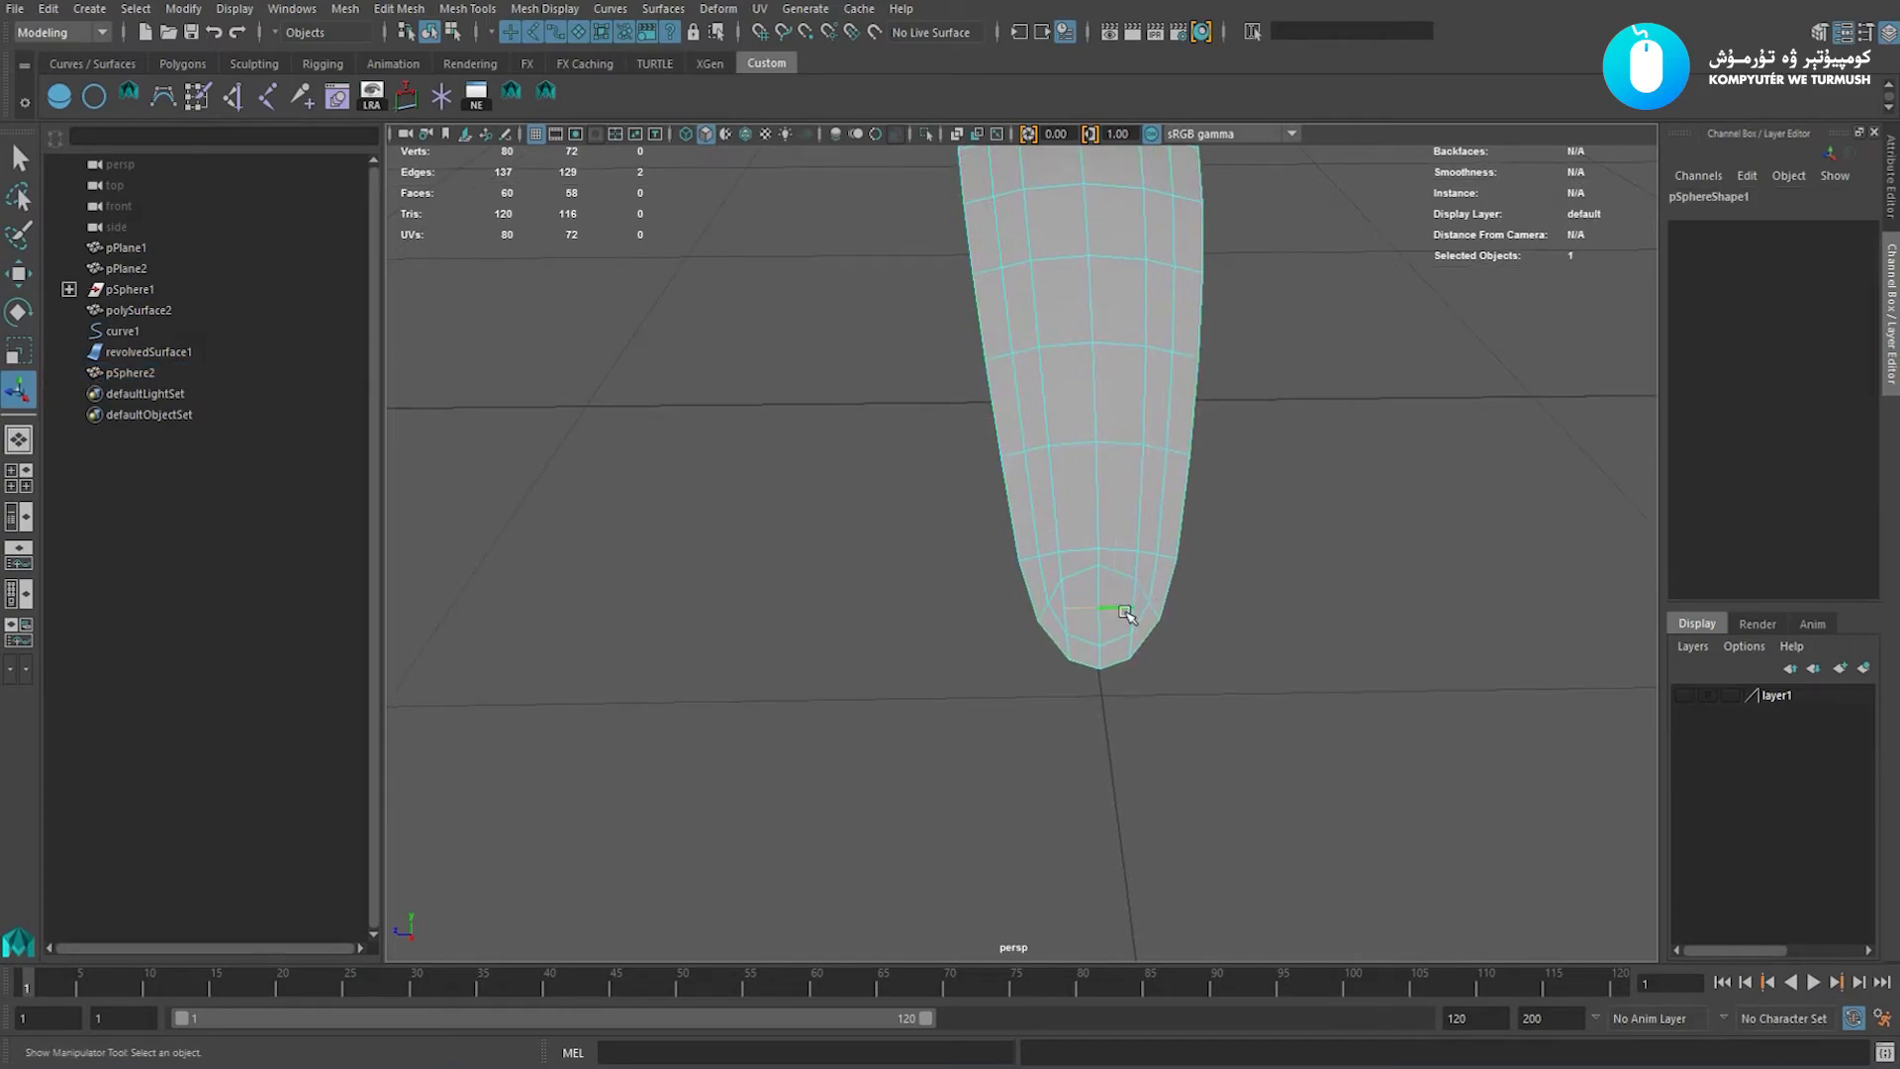
shift+right_drag(1365, 433, 1344, 611)
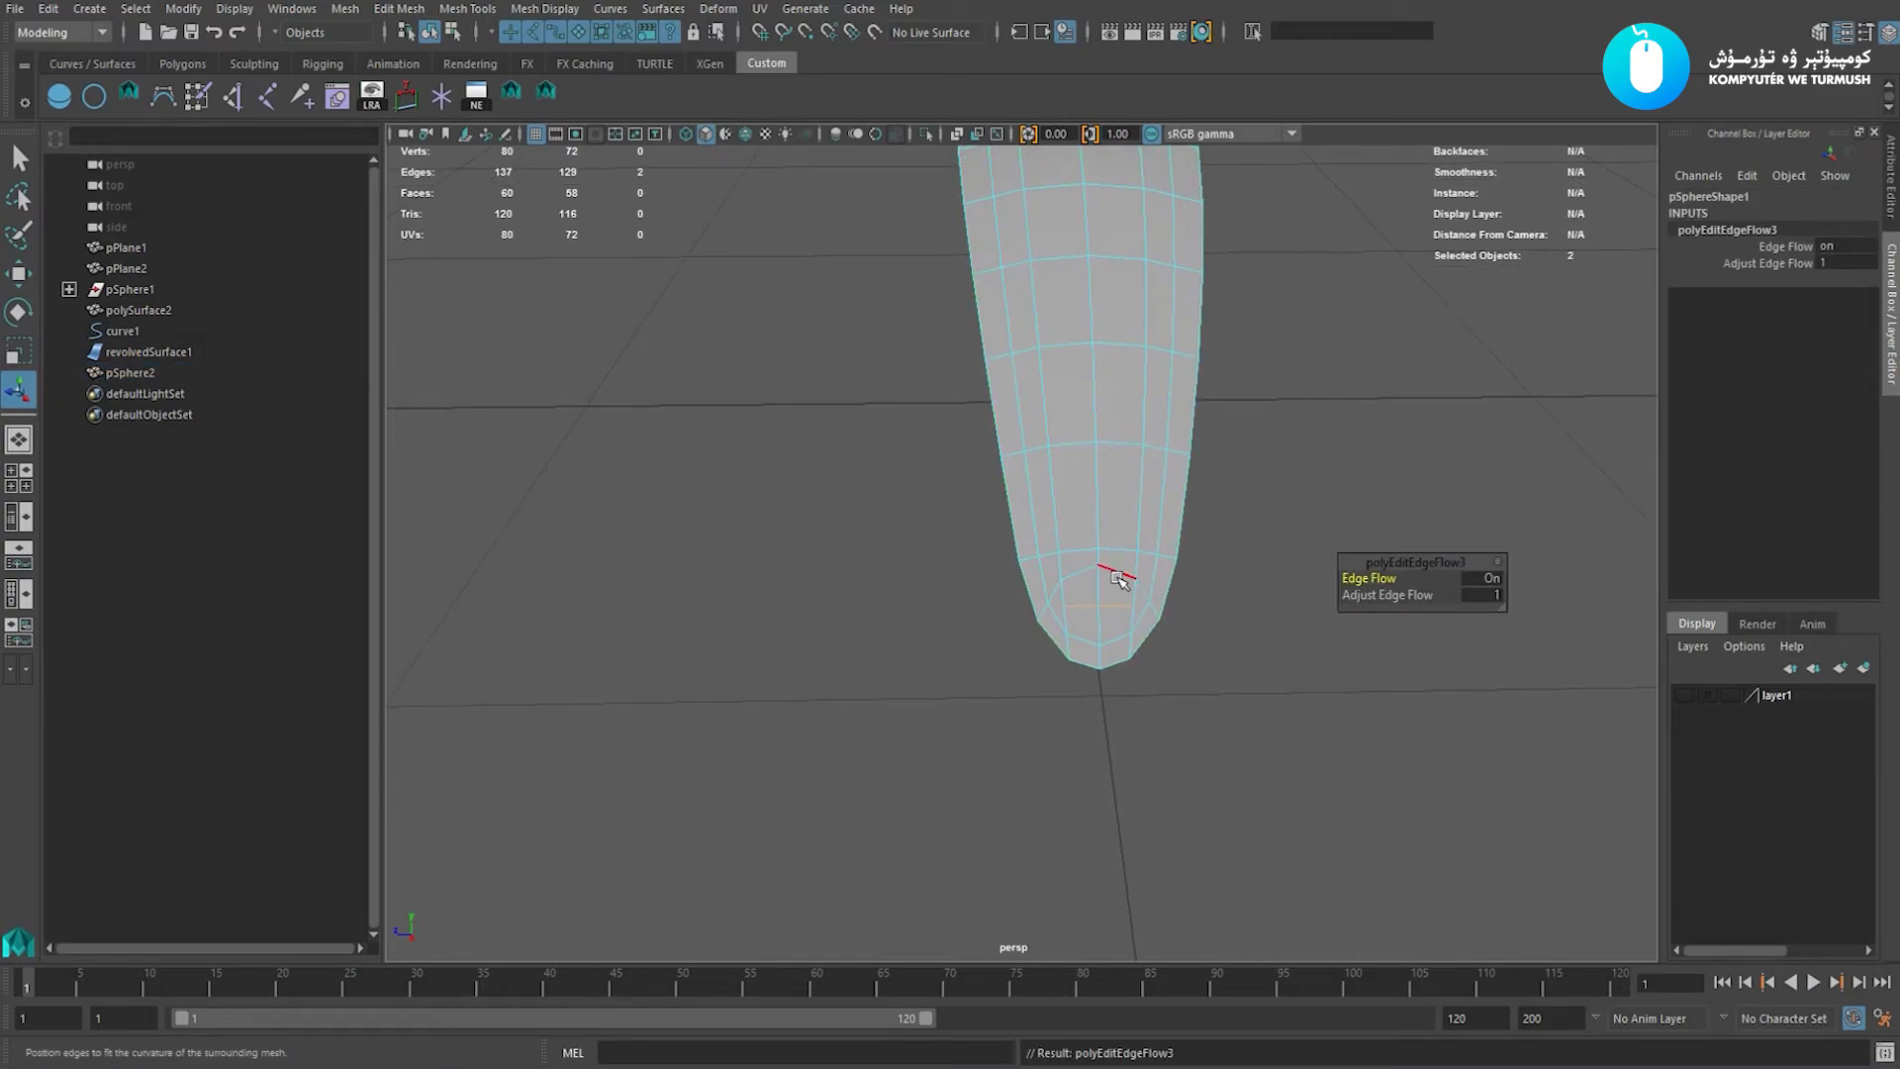
Apply Edit Edge Flow to the two lengthwise edge loops flanking the foot's centre line, and delete the object's history.
mouse_move(1156, 467)
right_down()
mouse_move(1172, 452)
mouse_move(1144, 460)
right_up()
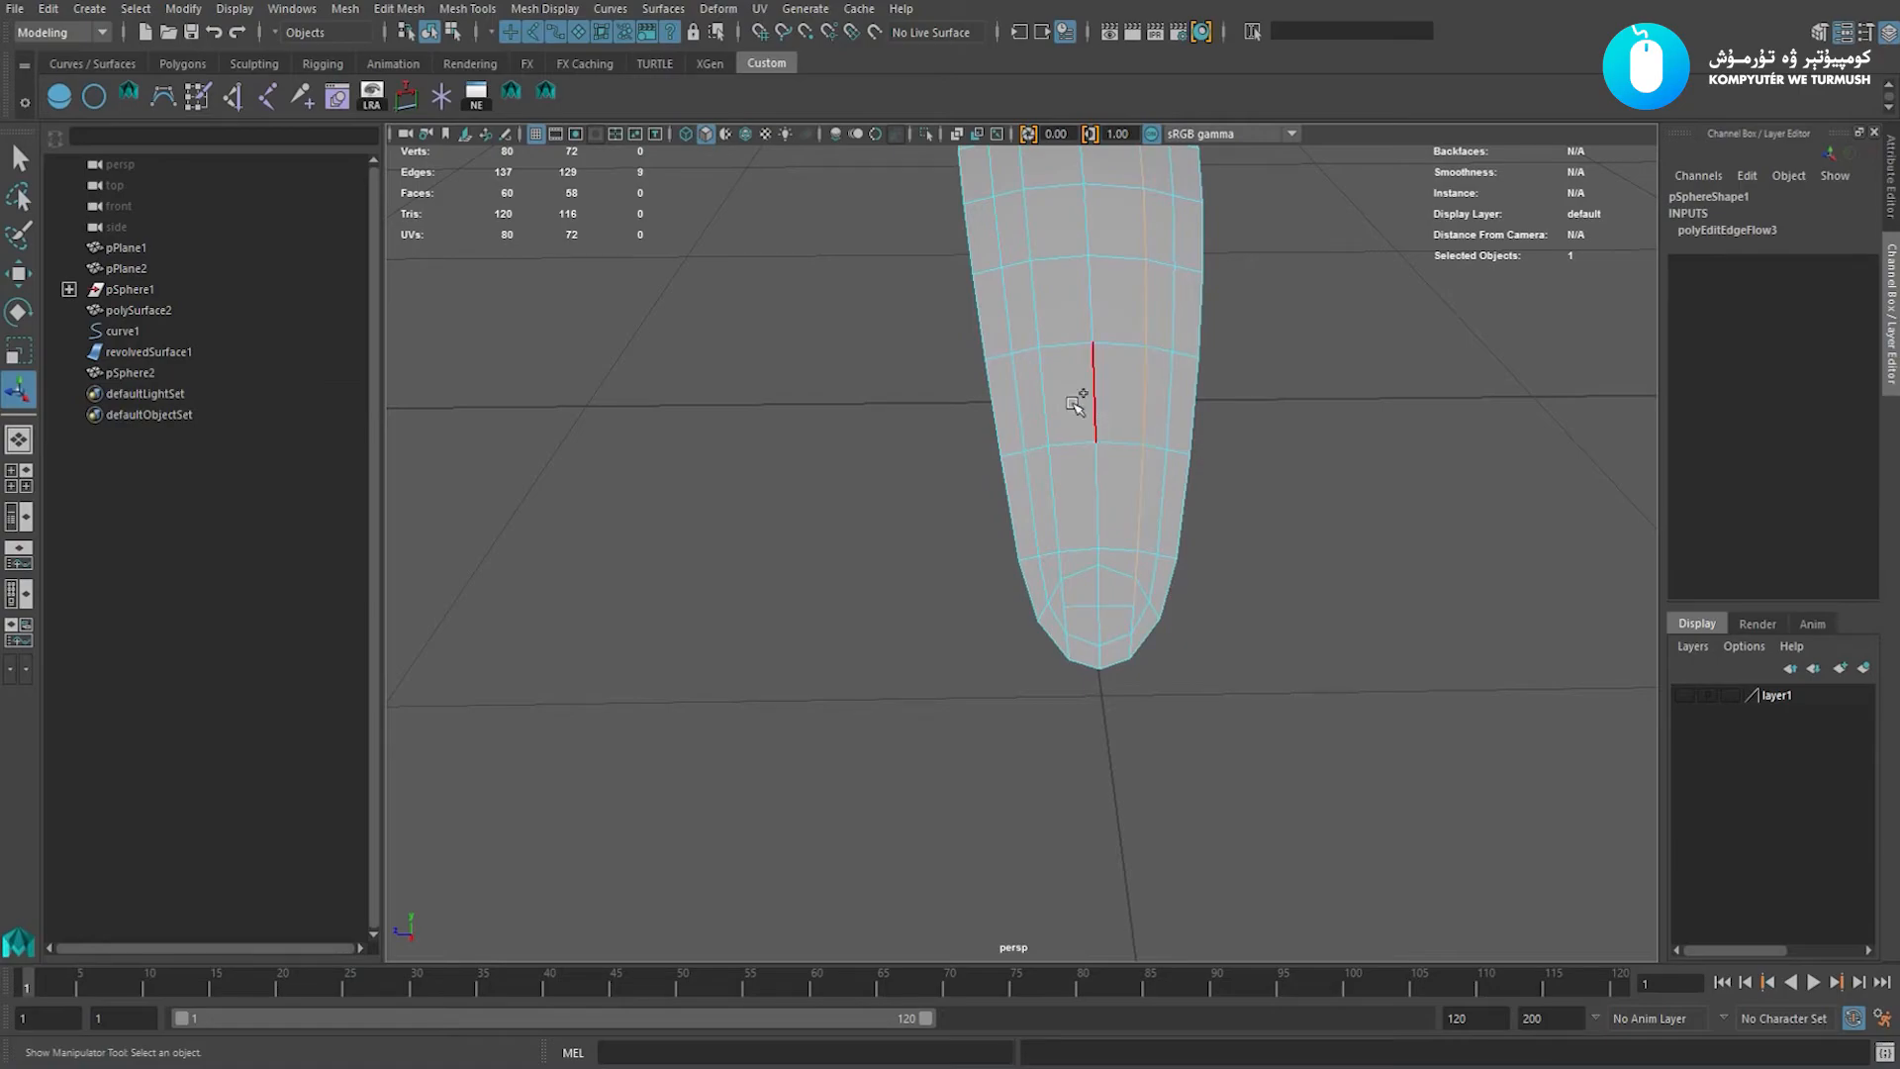
shift+right_drag(1325, 378, 1300, 557)
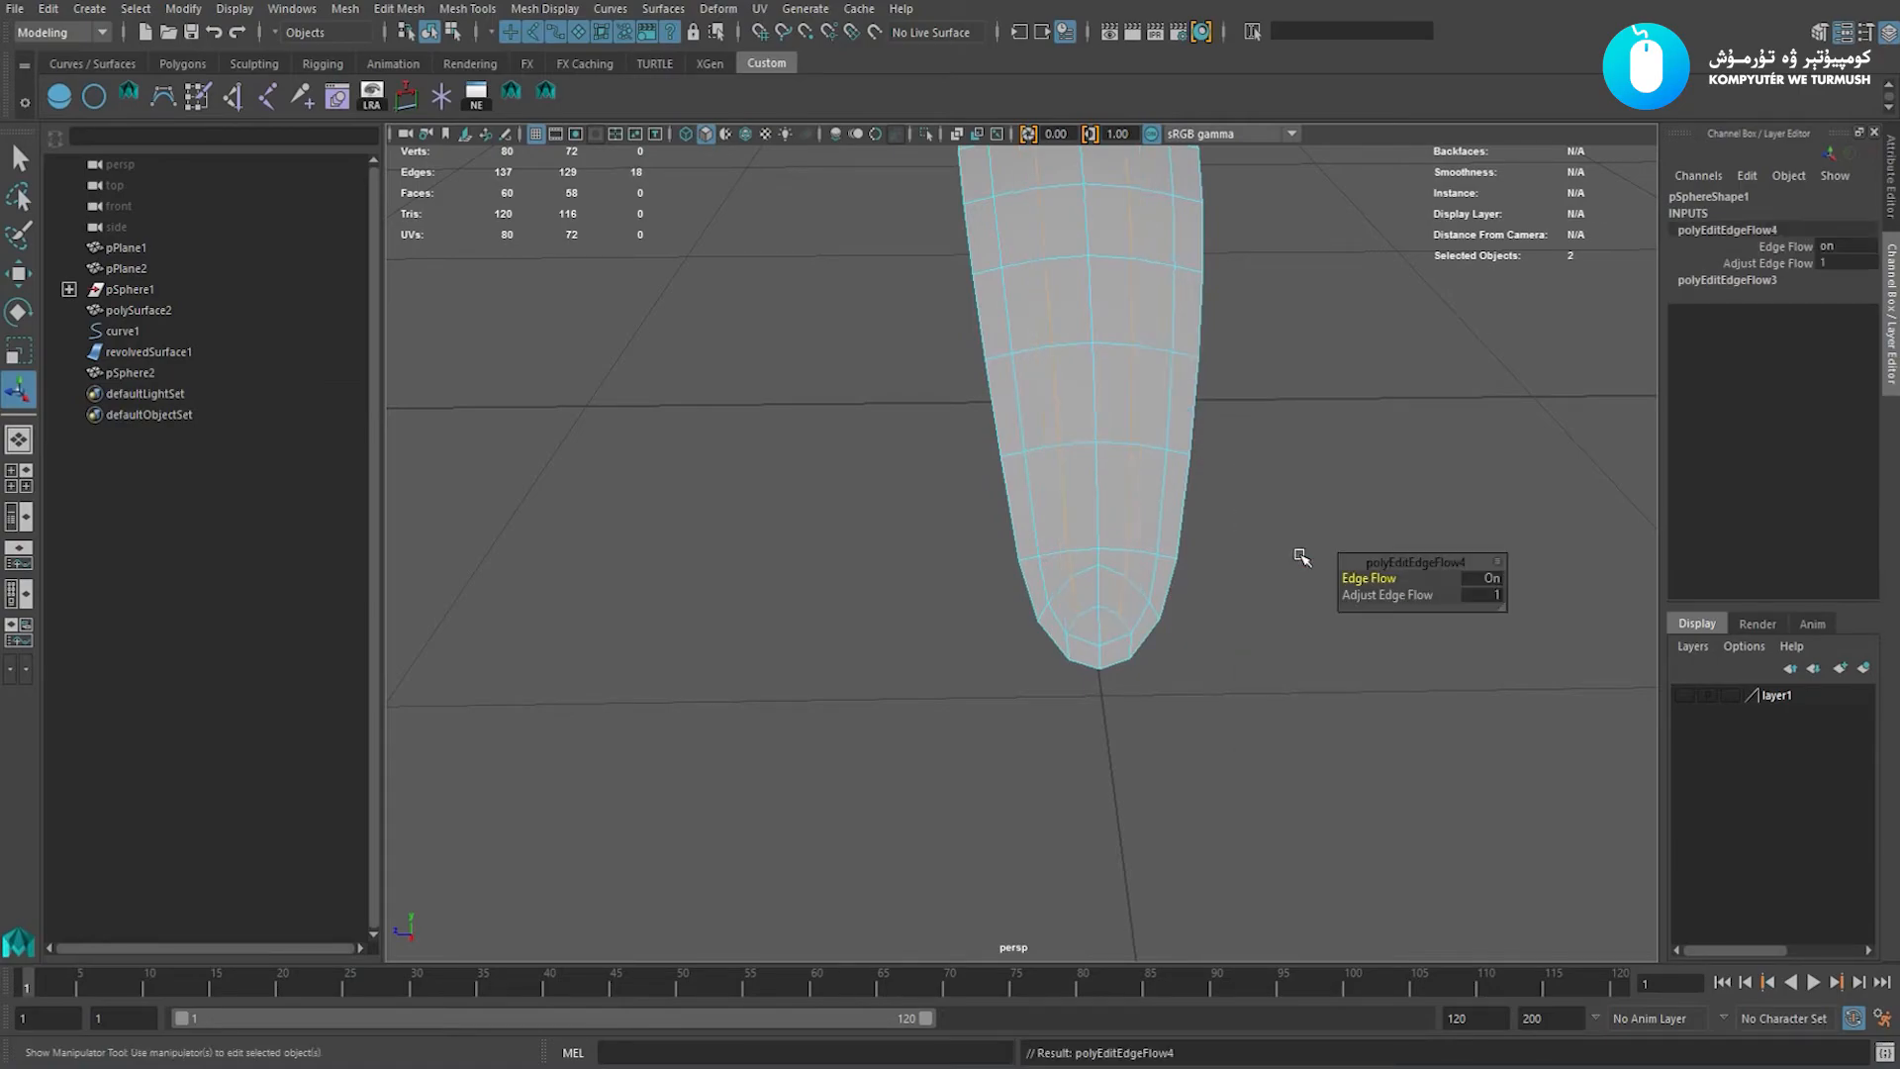
right_drag(1141, 476, 832, 462)
key(alt+shift+d)
Freeze the transformations of the half foot.
alt+drag(831, 463, 997, 432)
key(e)
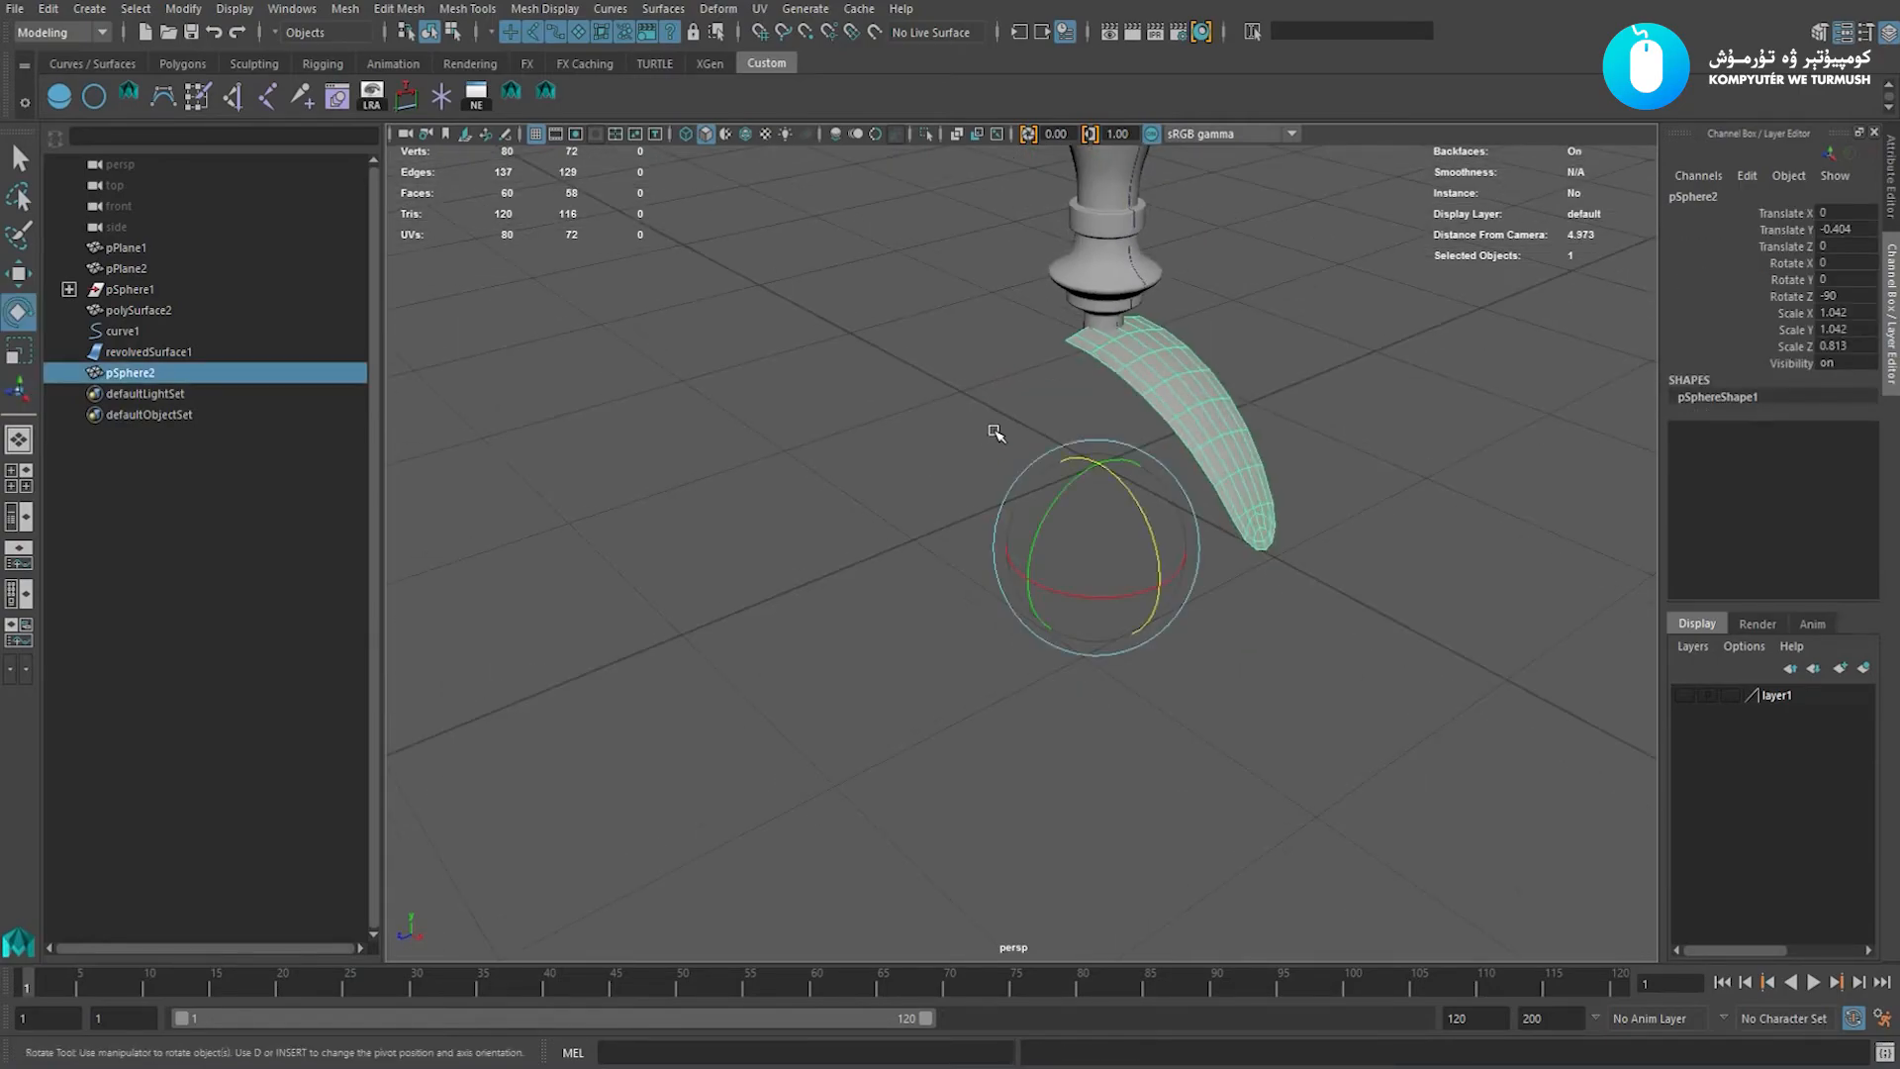
key(w)
alt+middle_drag(1208, 307, 988, 427)
alt+drag(989, 428, 1025, 536)
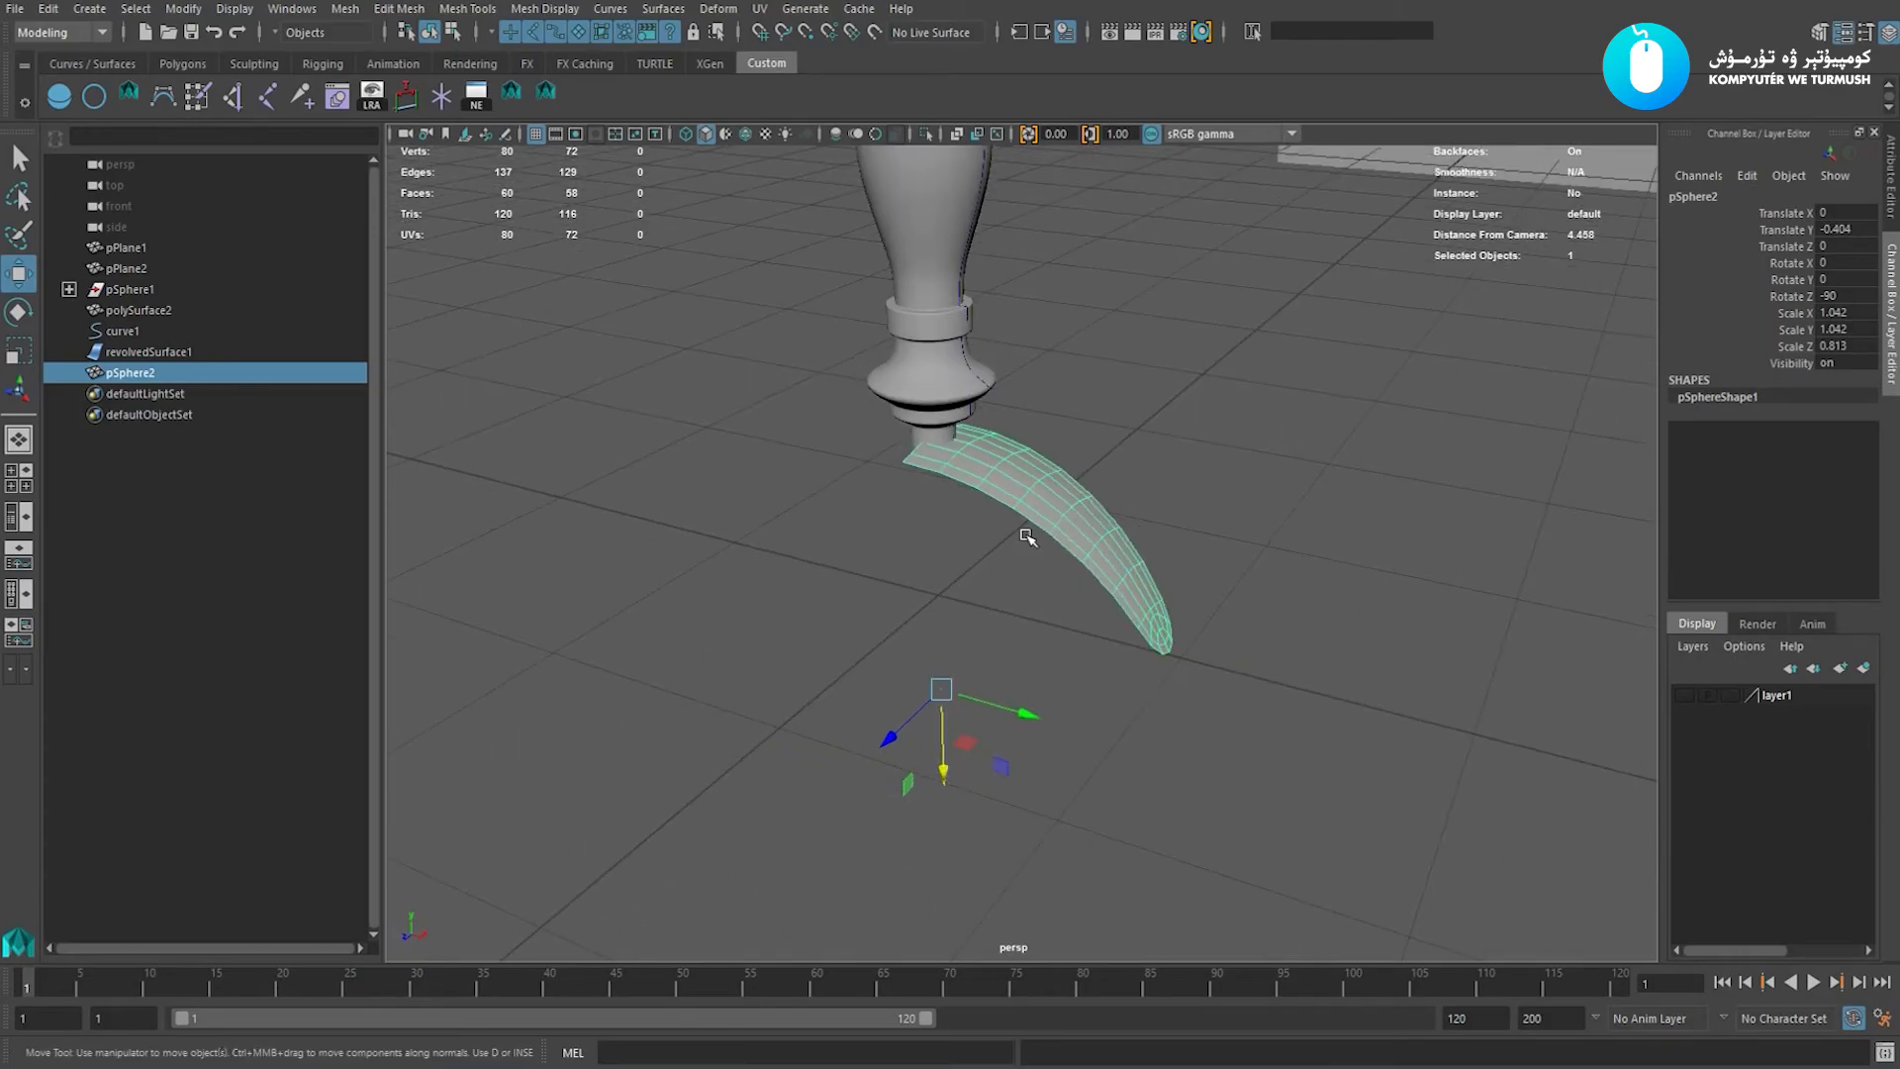
shift+right_click(1171, 425)
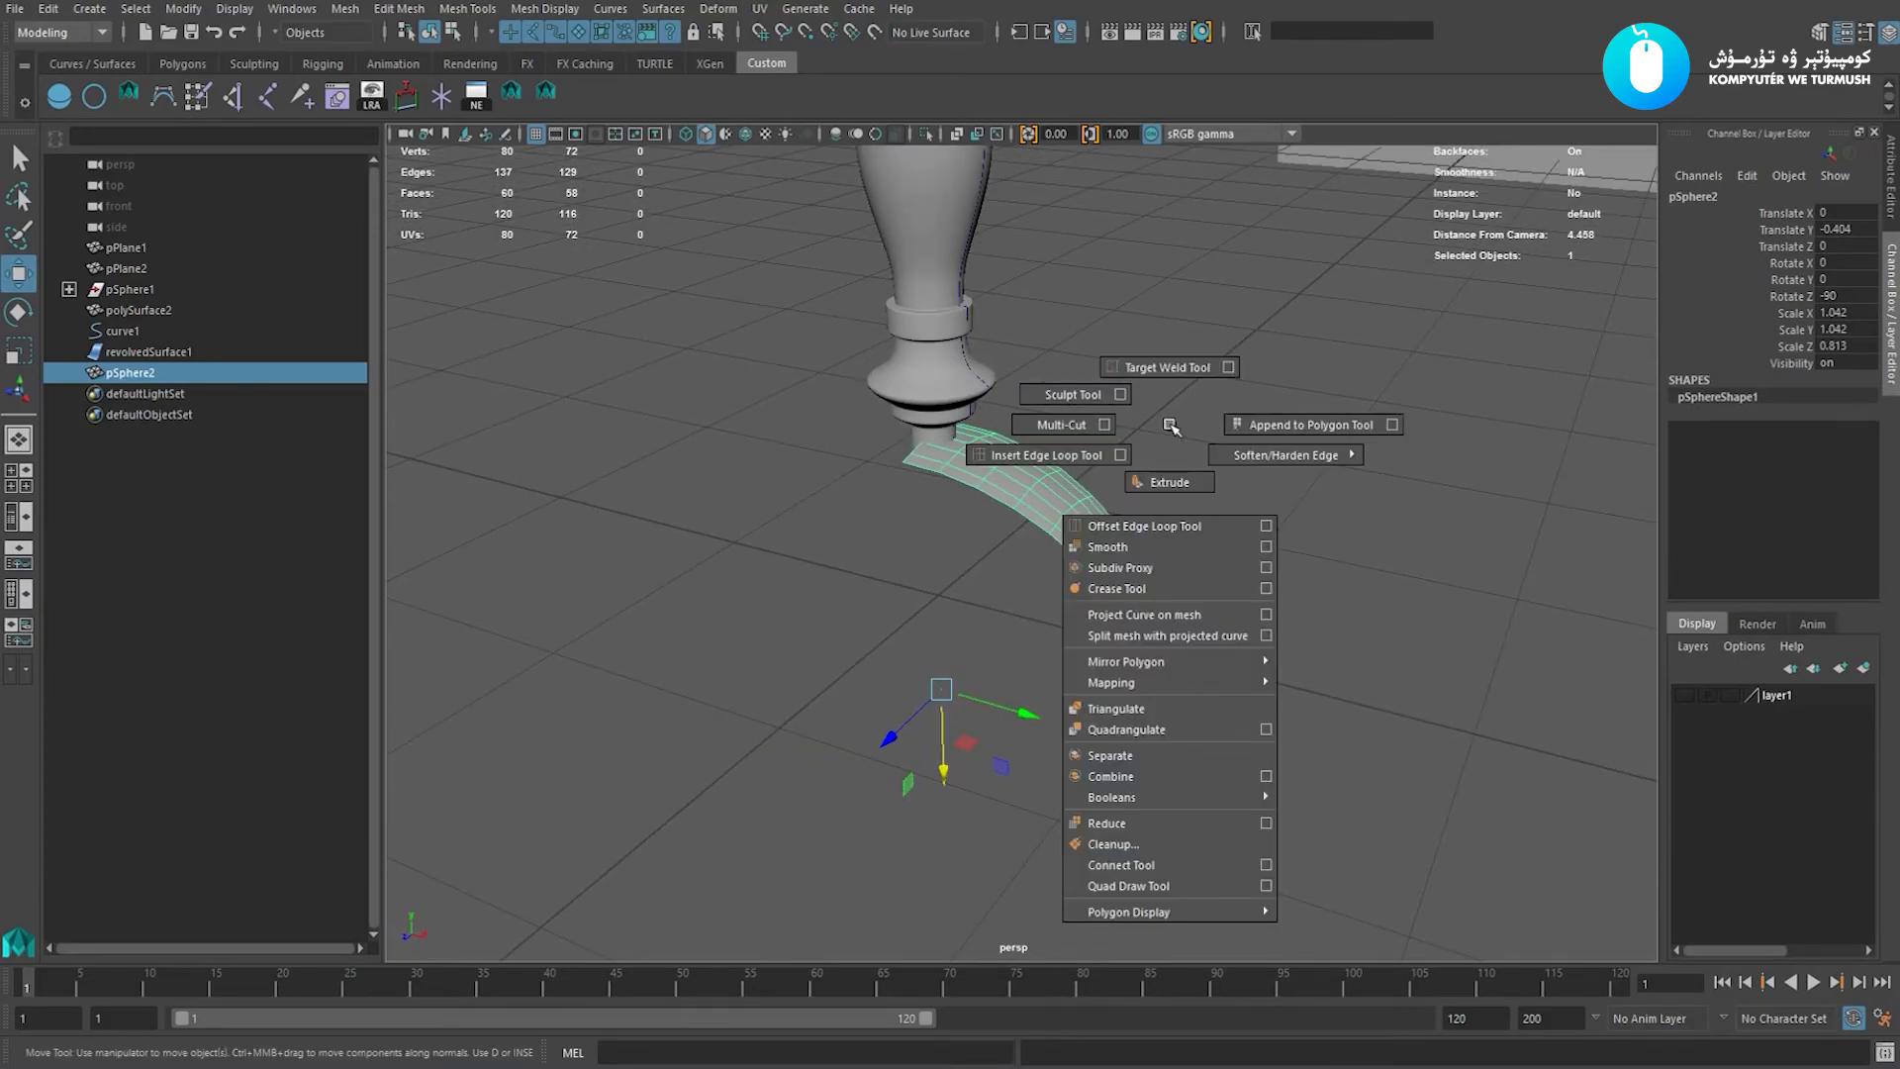
key(space)
click(1133, 351)
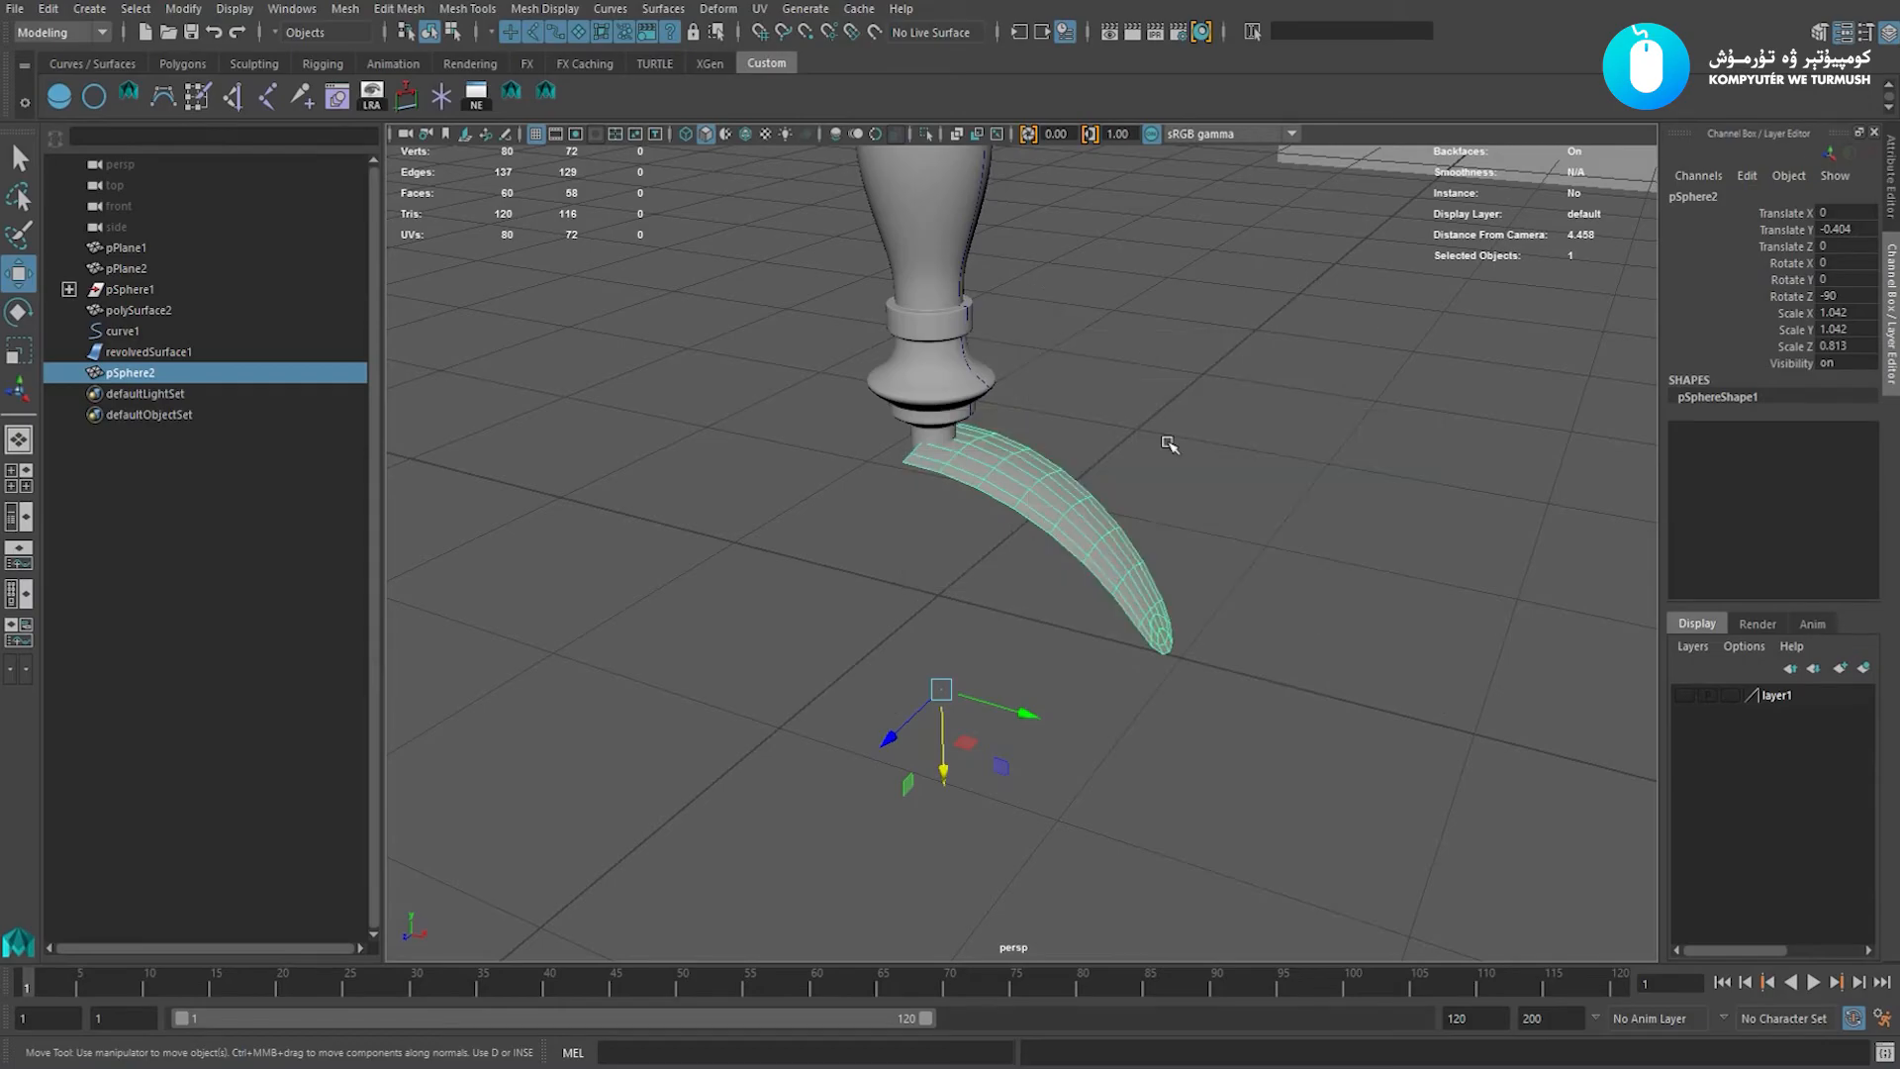
click(229, 12)
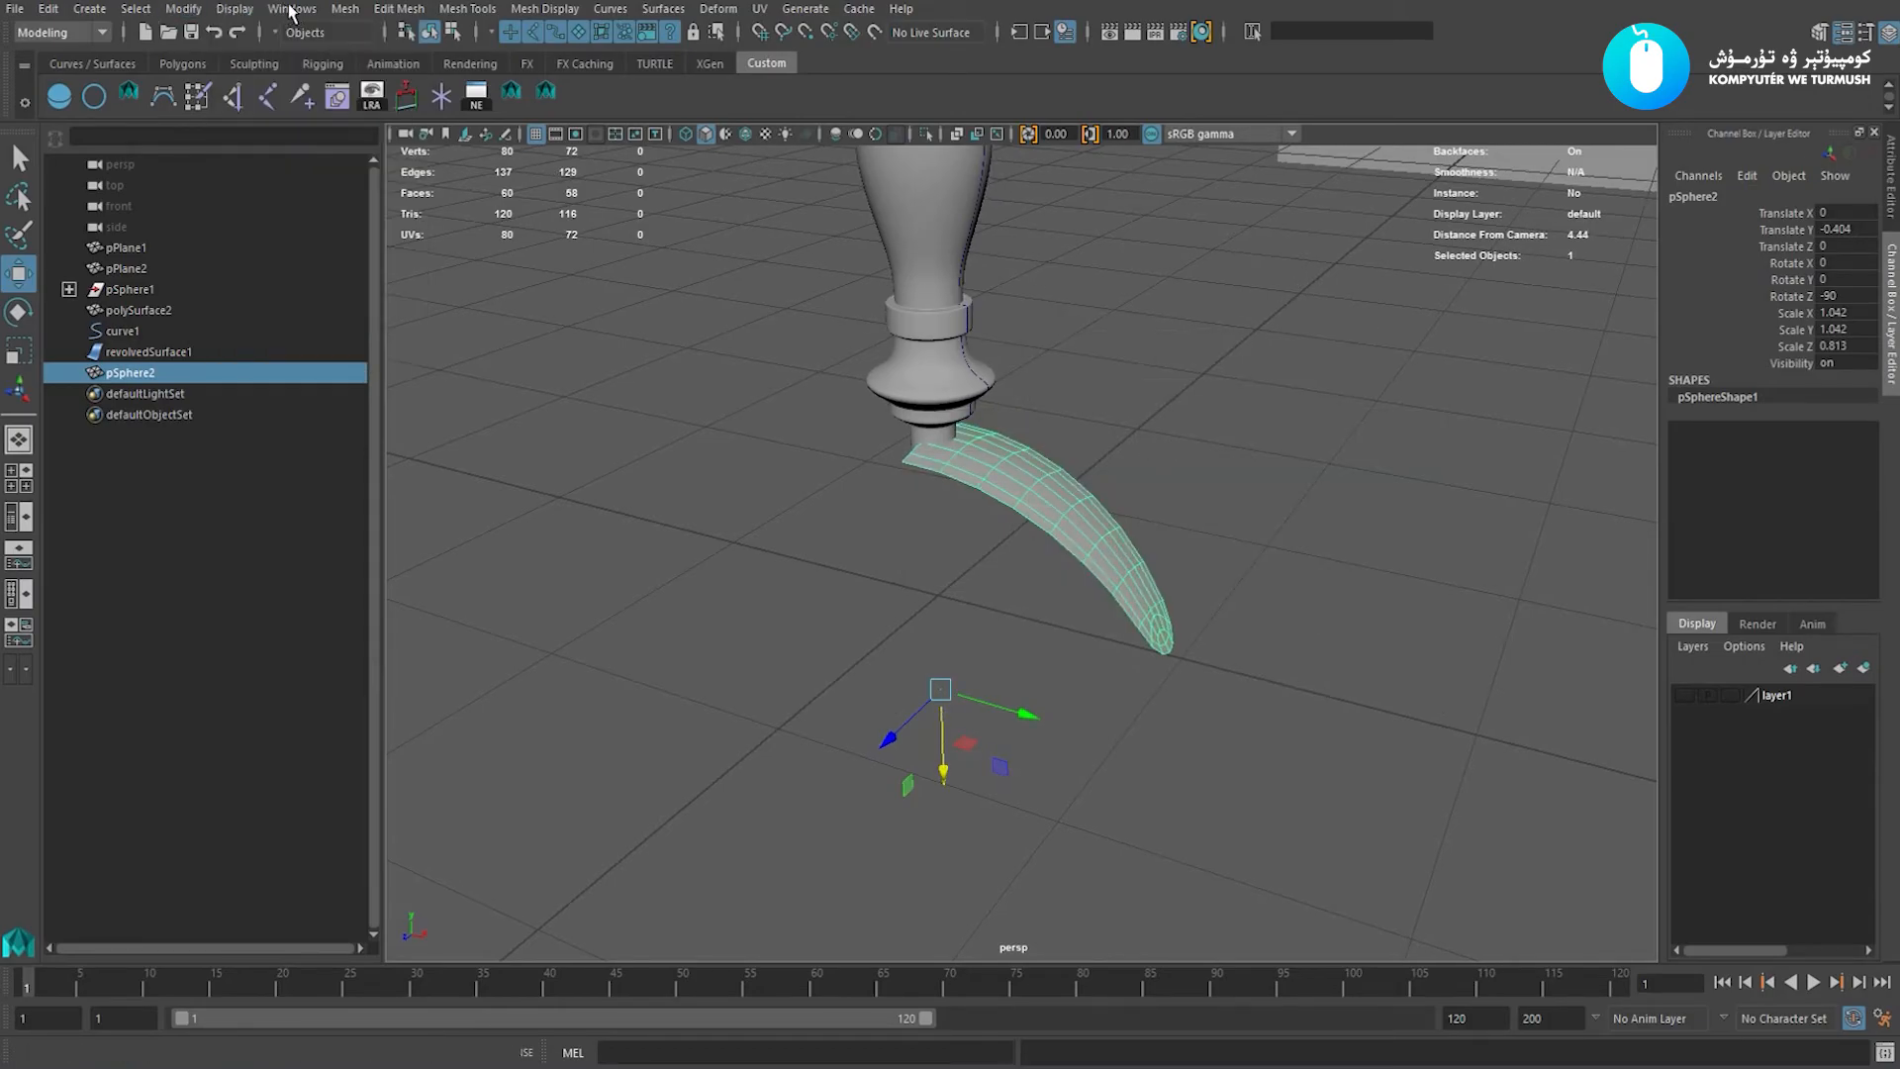
mouse_move(181, 18)
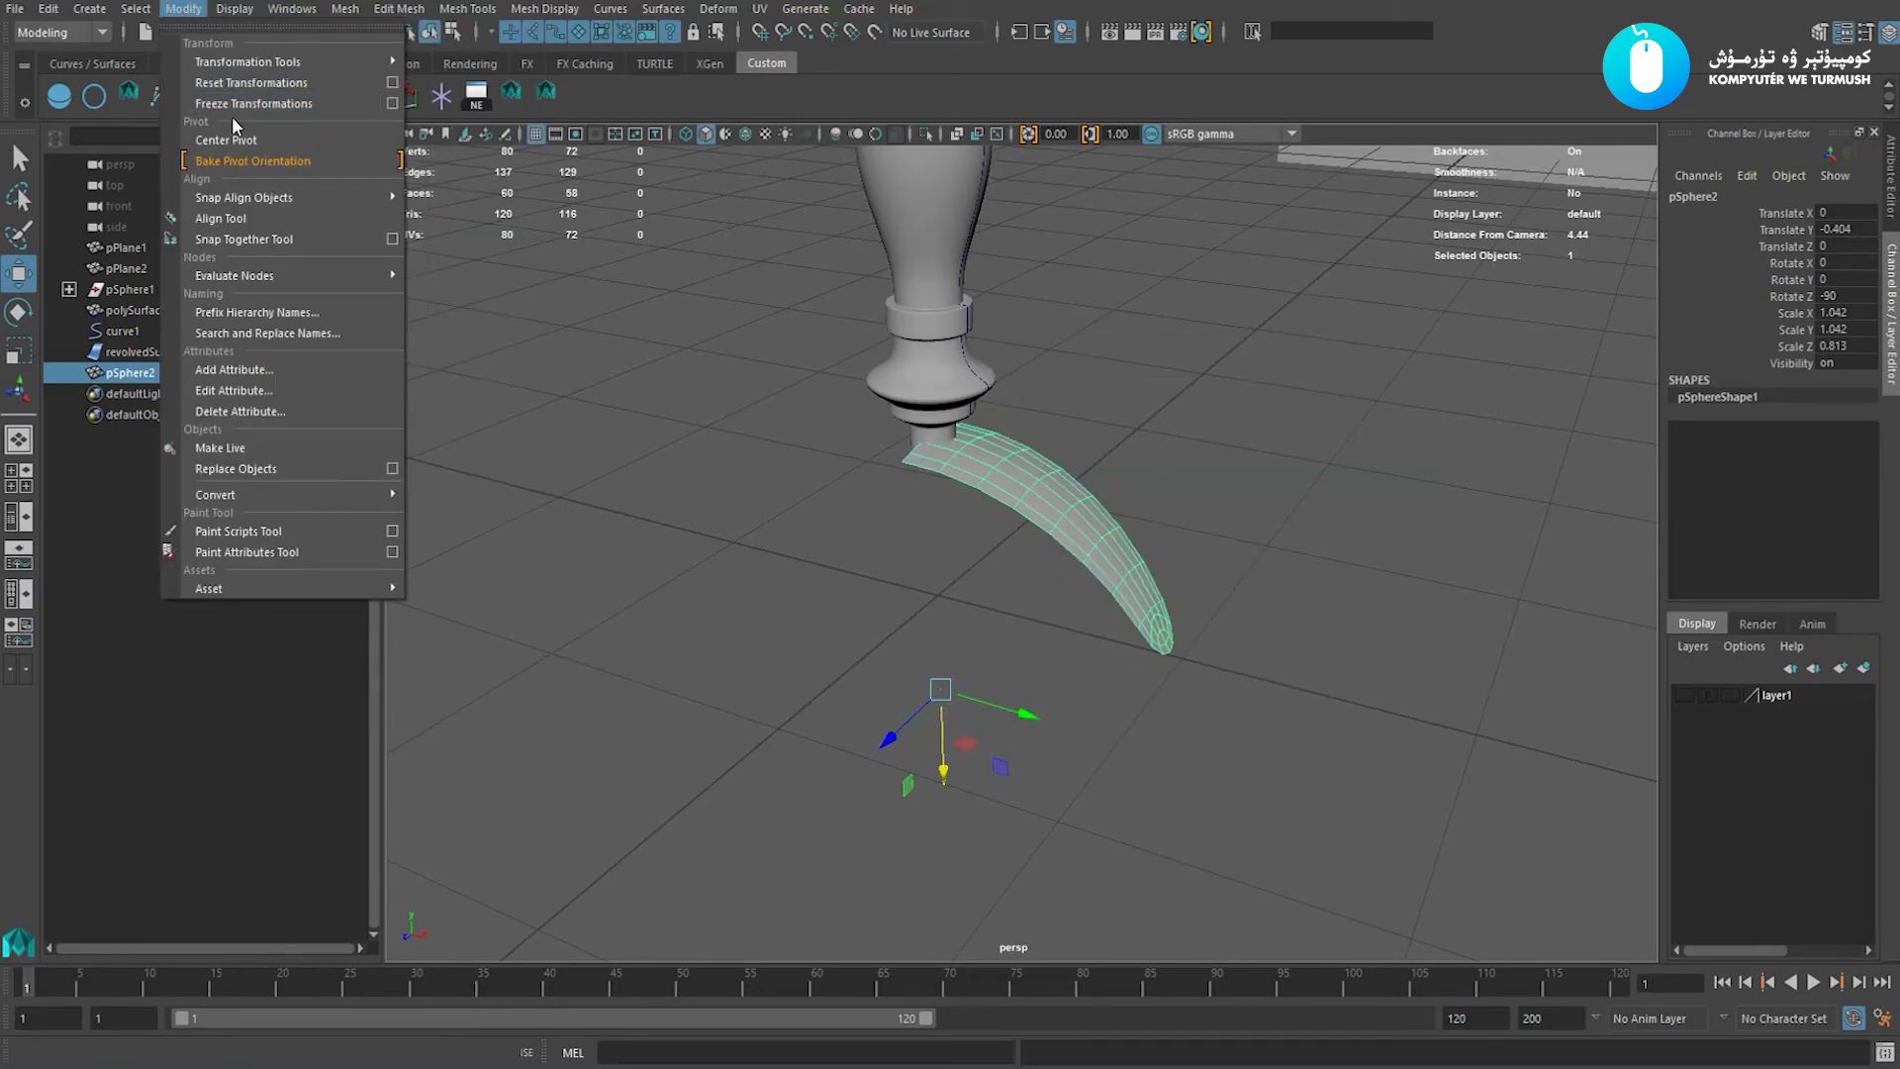
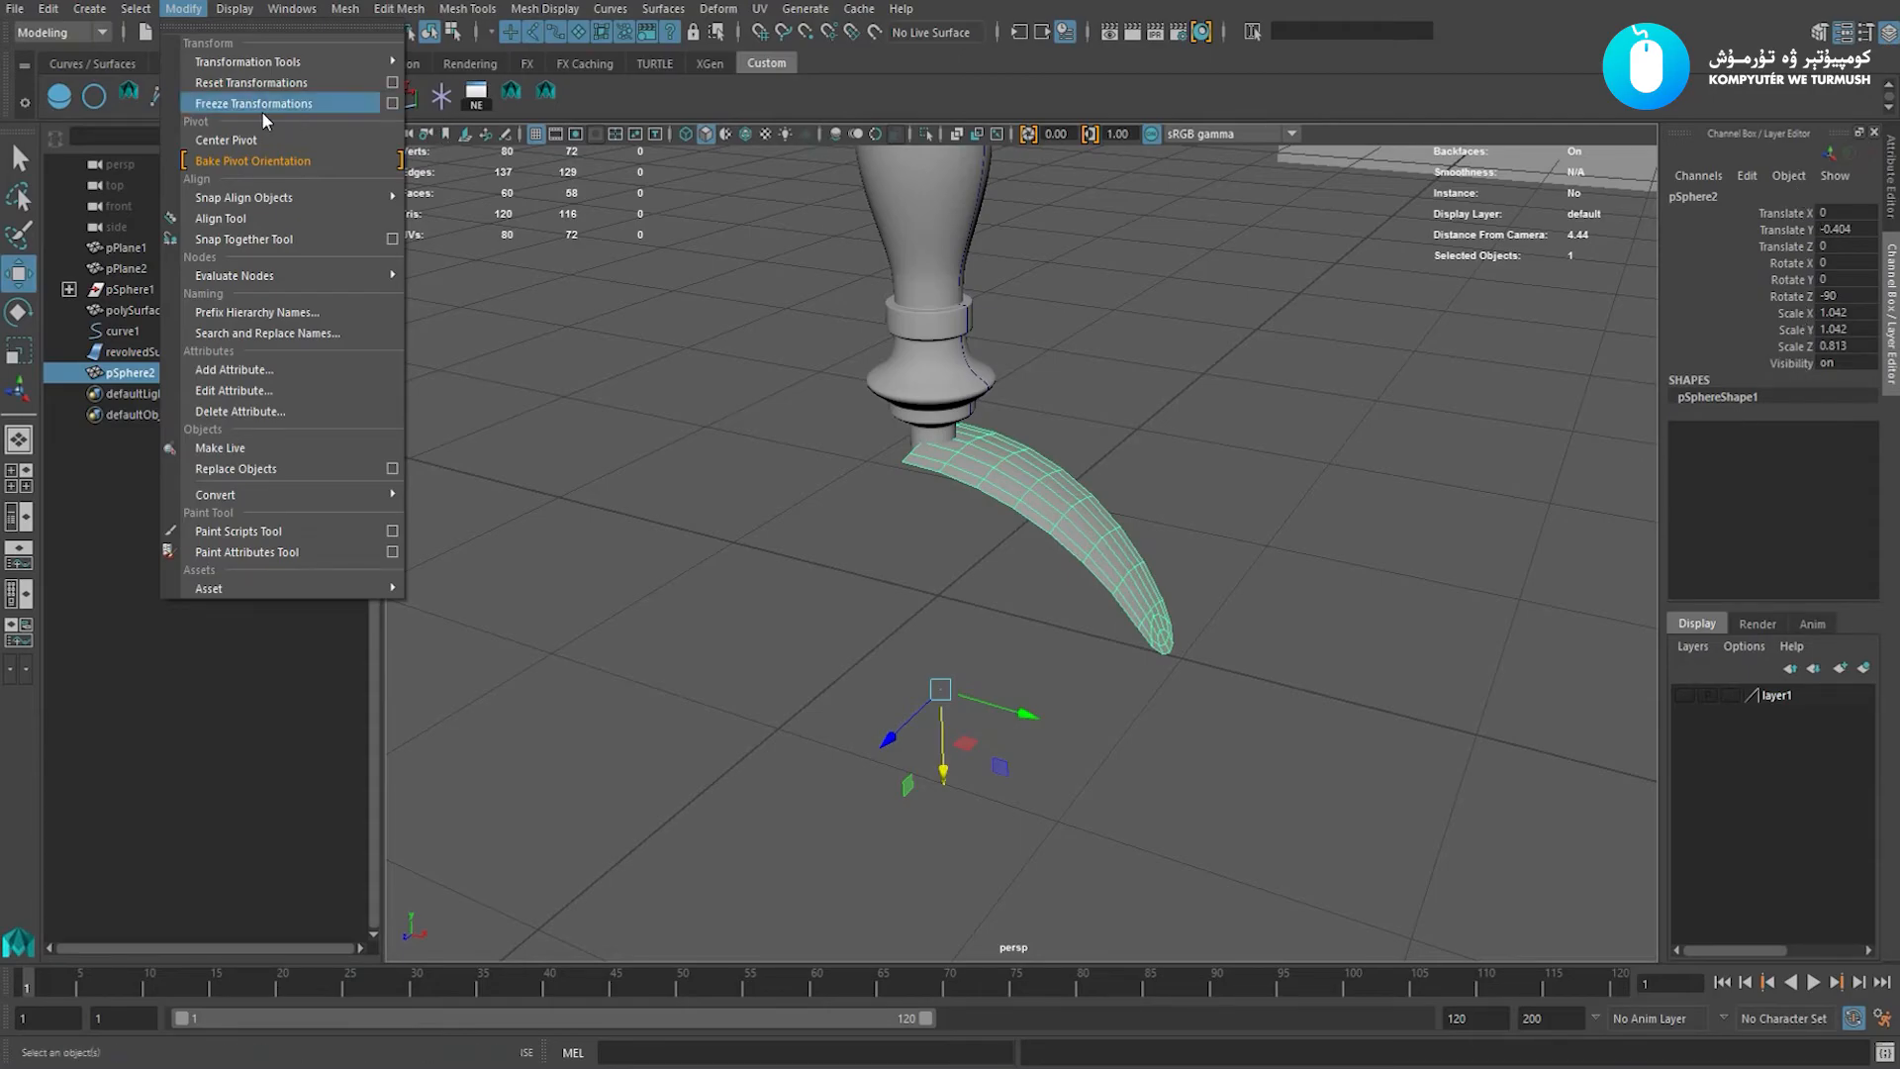
click(288, 105)
alt+drag(1182, 447, 1159, 458)
click(1159, 459)
click(1034, 559)
alt+drag(971, 514, 1022, 588)
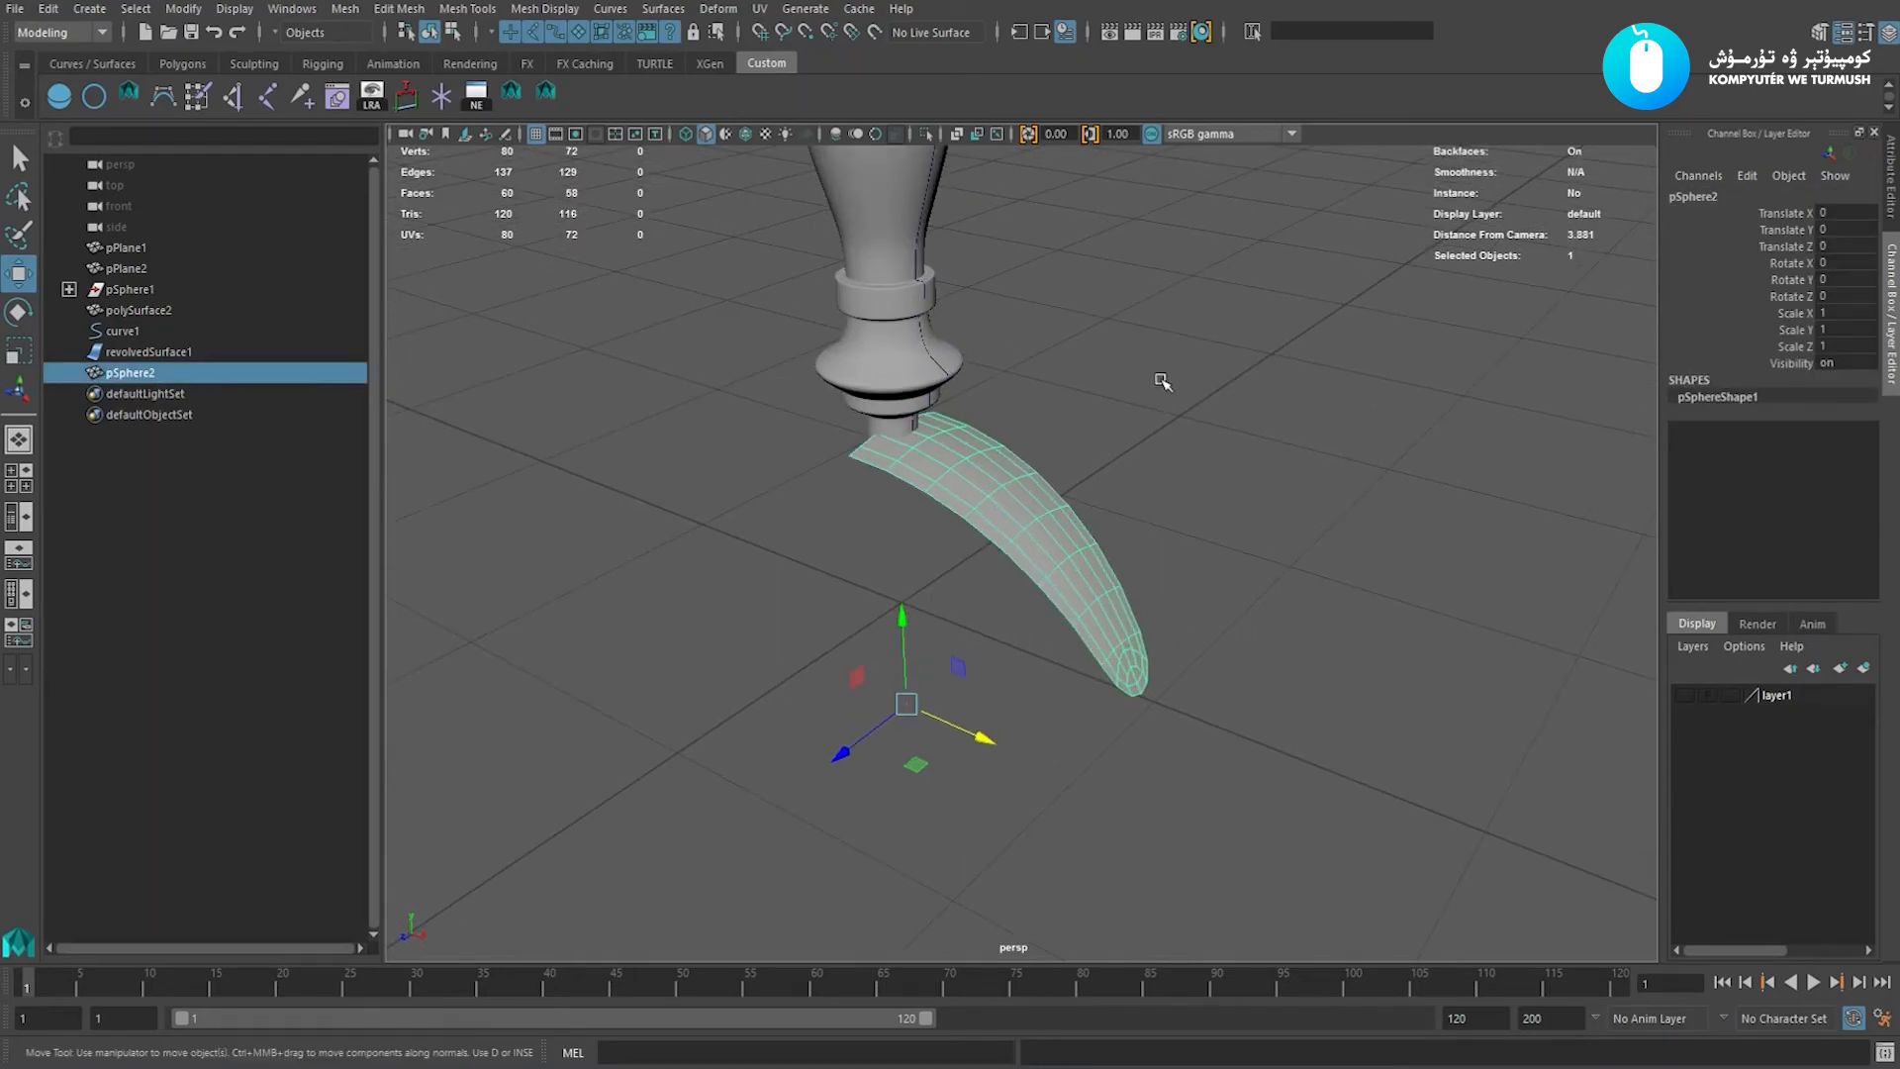
Mirror the half foot across -X to form the complete arch, and delete its history.
shift+right_click(1162, 381)
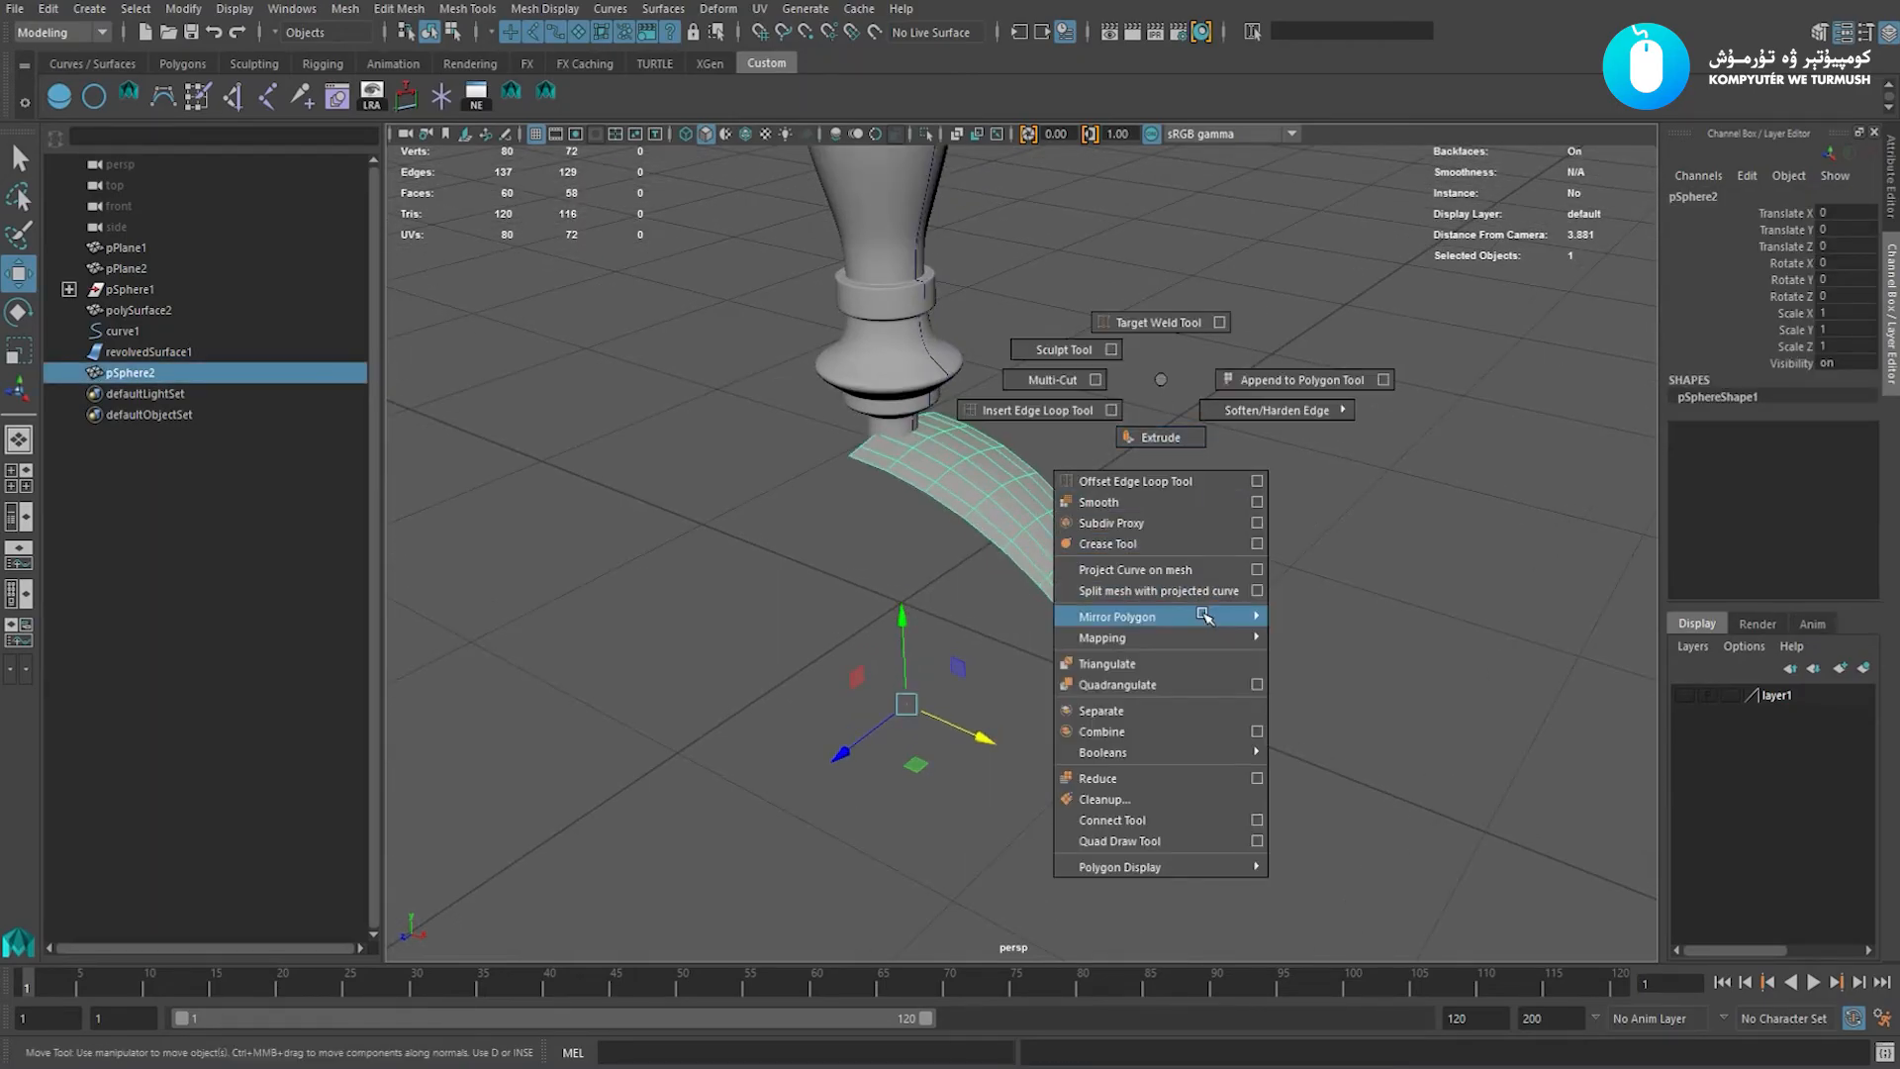
mouse_move(1228, 619)
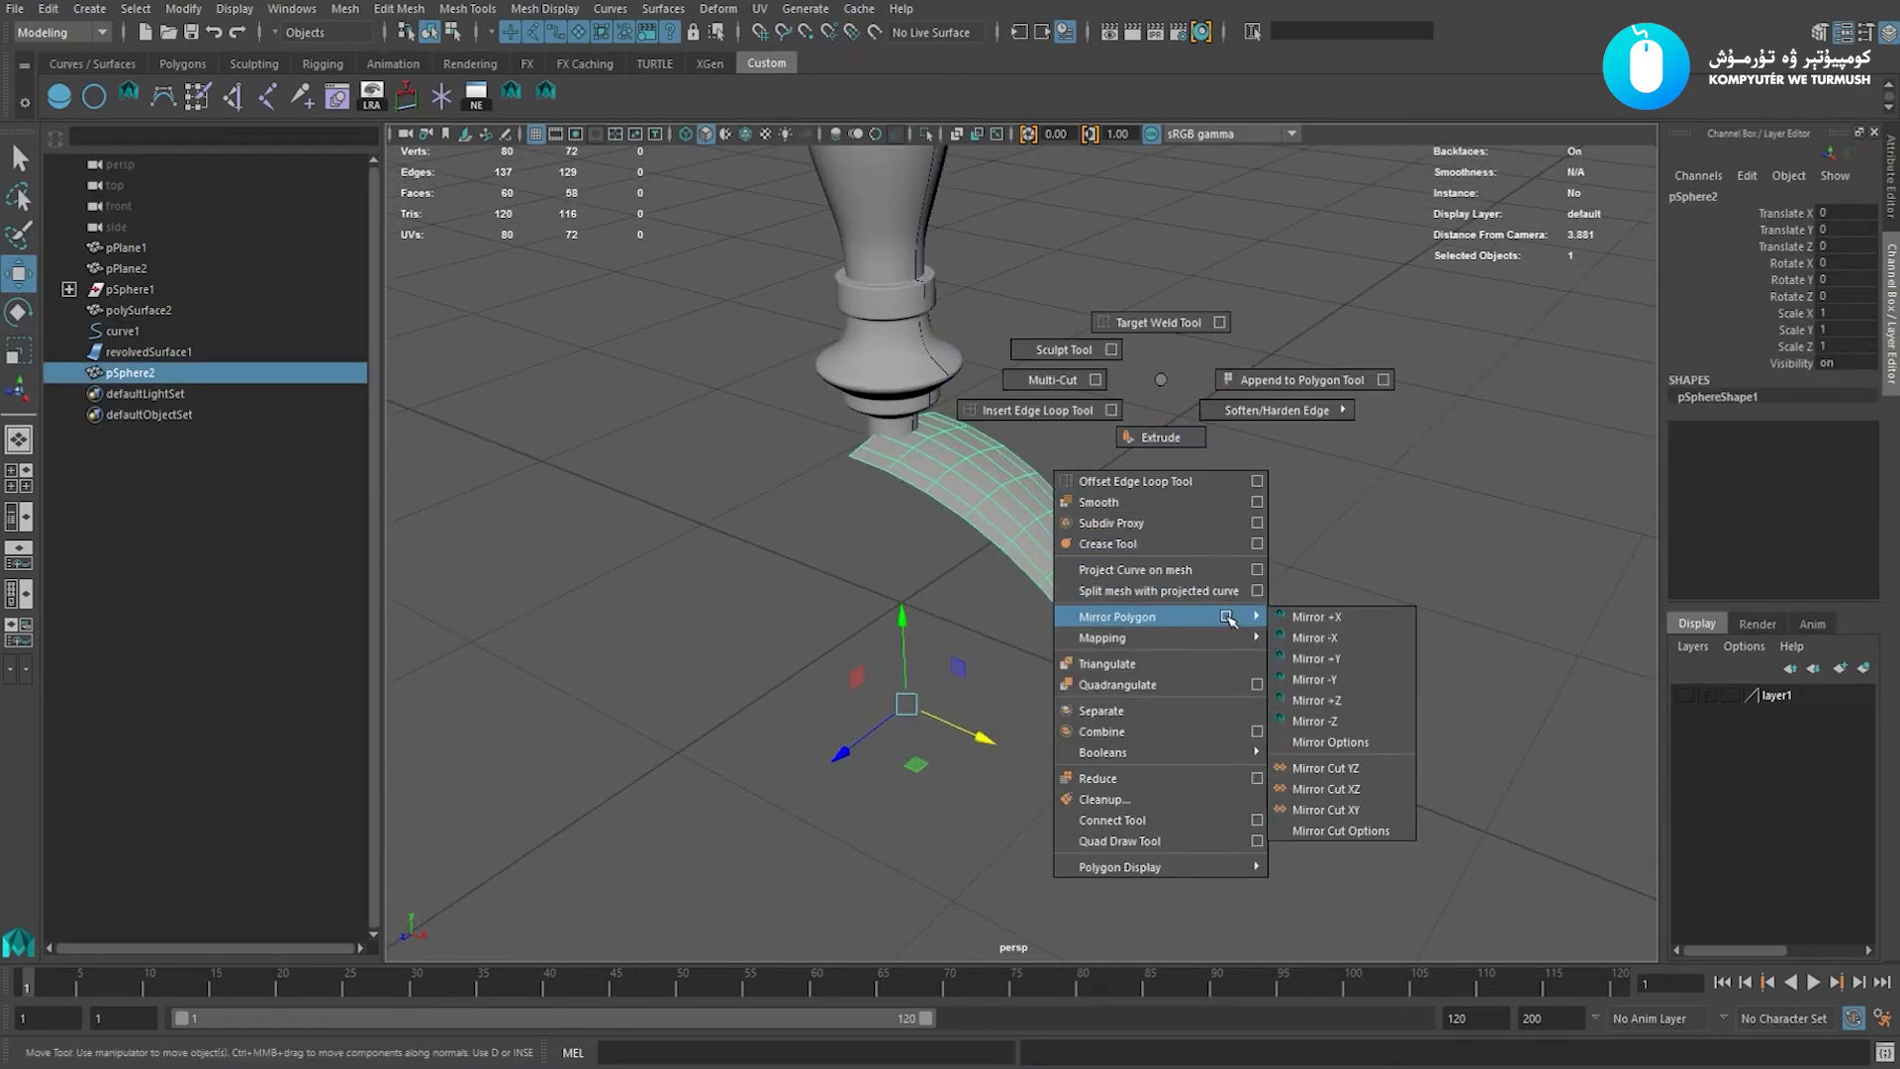
click(1365, 639)
click(1175, 551)
click(1003, 505)
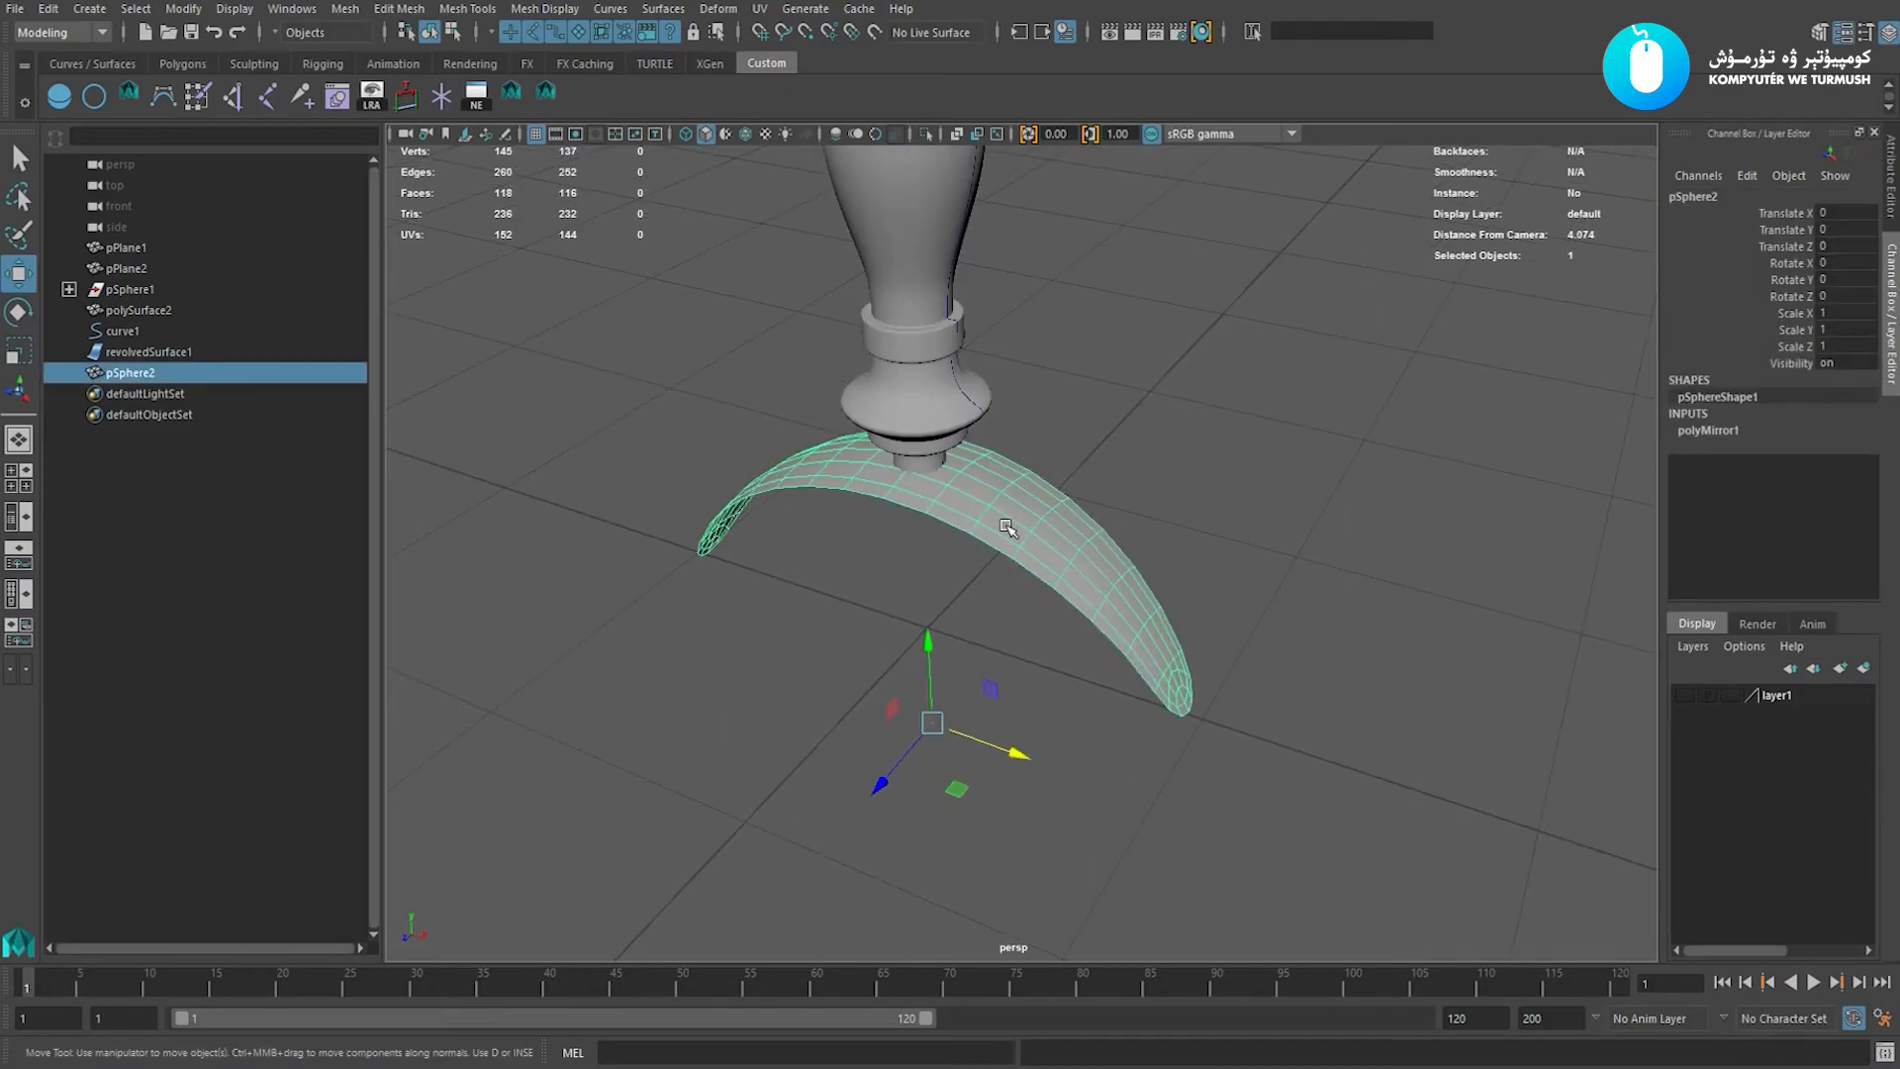
key(alt+shift+d)
alt+drag(1006, 527, 1066, 542)
Extrude all faces of the arched foot to give the shell thickness.
shift+right_click(1036, 510)
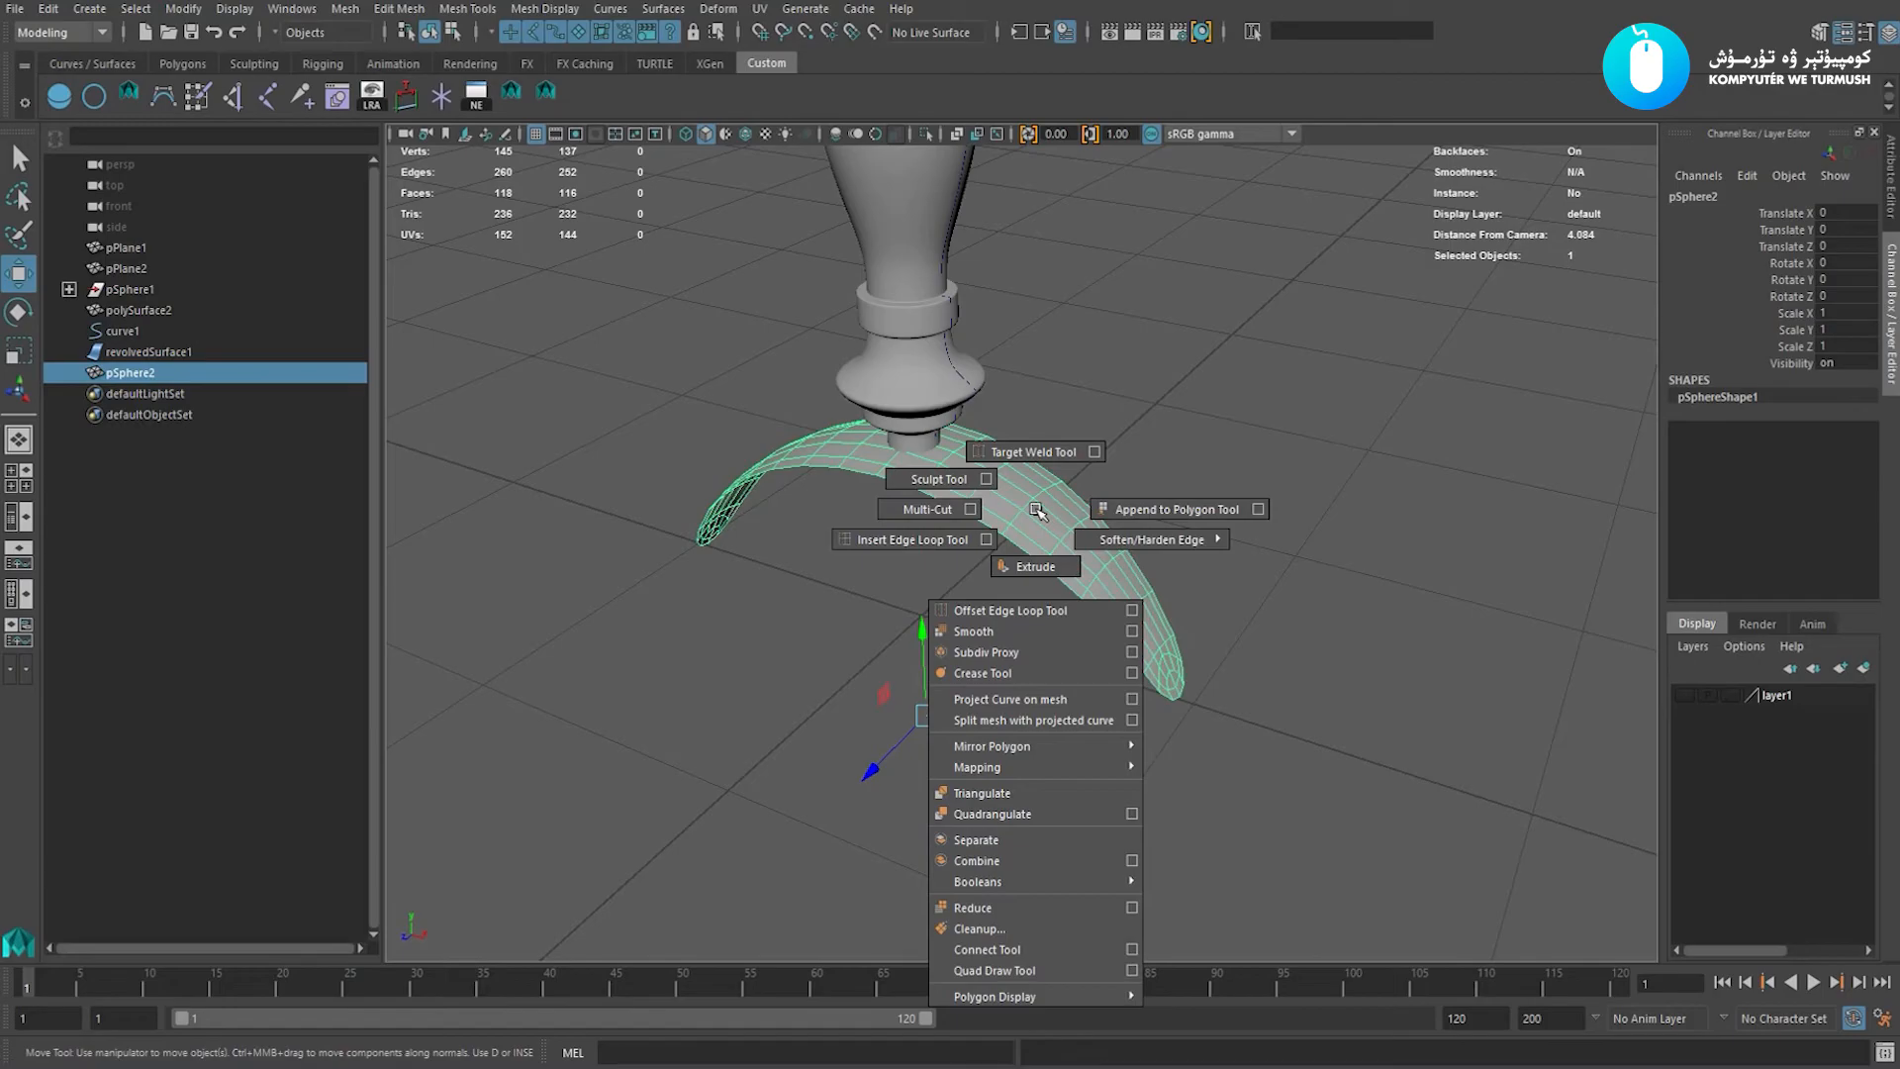
right_drag(1324, 453, 1326, 650)
scroll(1325, 650, down, 1)
drag(1556, 1008, 1558, 1009)
alt+right_drag(1128, 648, 1242, 757)
shift+right_click(1312, 423)
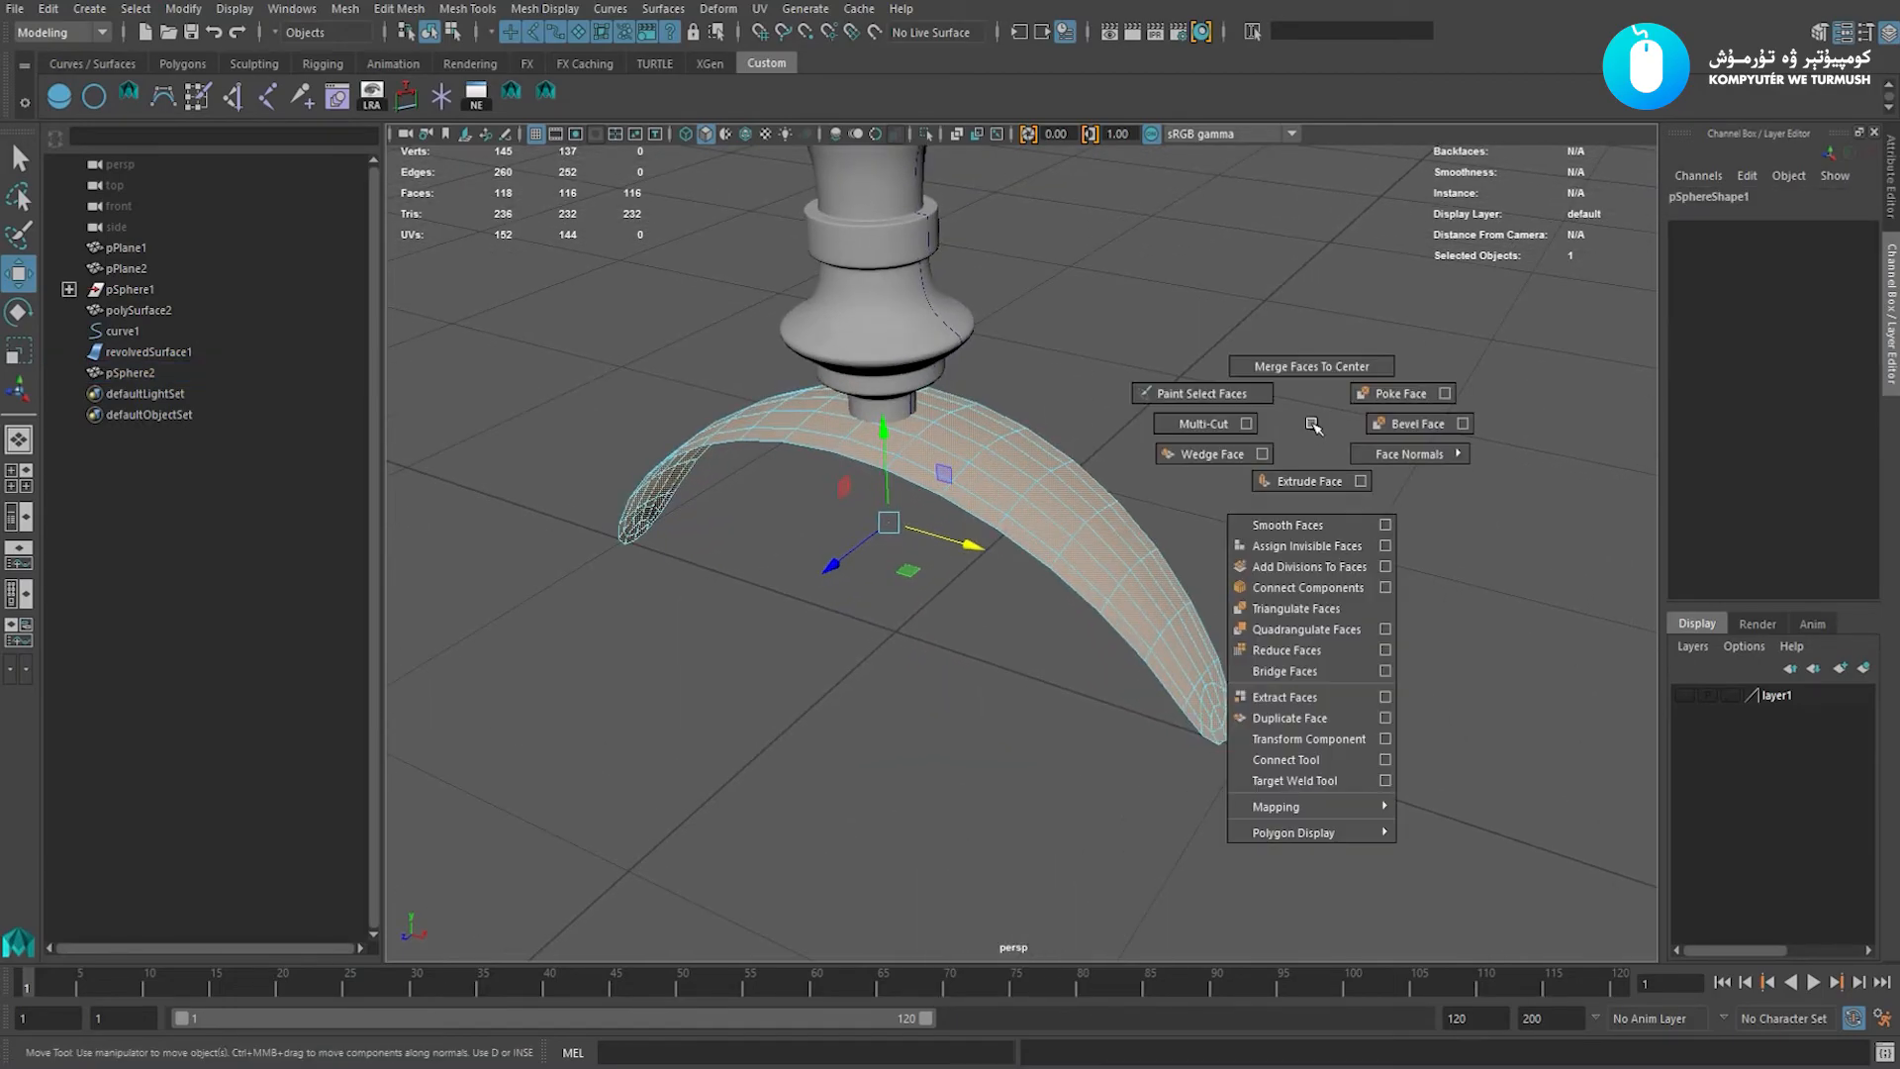
click(1308, 481)
scroll(1030, 525, up, 2)
drag(935, 284, 908, 313)
alt+drag(990, 594, 1000, 542)
key(space)
alt+right_drag(1018, 552, 1133, 481)
alt+middle_drag(1133, 481, 1118, 528)
alt+right_drag(970, 470, 1035, 462)
Turn on textured display, return the thickened foot to object mode and delete its history.
key(6)
alt+middle_drag(1005, 415, 992, 483)
alt+right_drag(992, 483, 1011, 498)
key(w)
right_drag(861, 451, 945, 368)
click(860, 448)
key(space)
drag(842, 457, 798, 259)
alt+drag(842, 381, 903, 457)
click(811, 564)
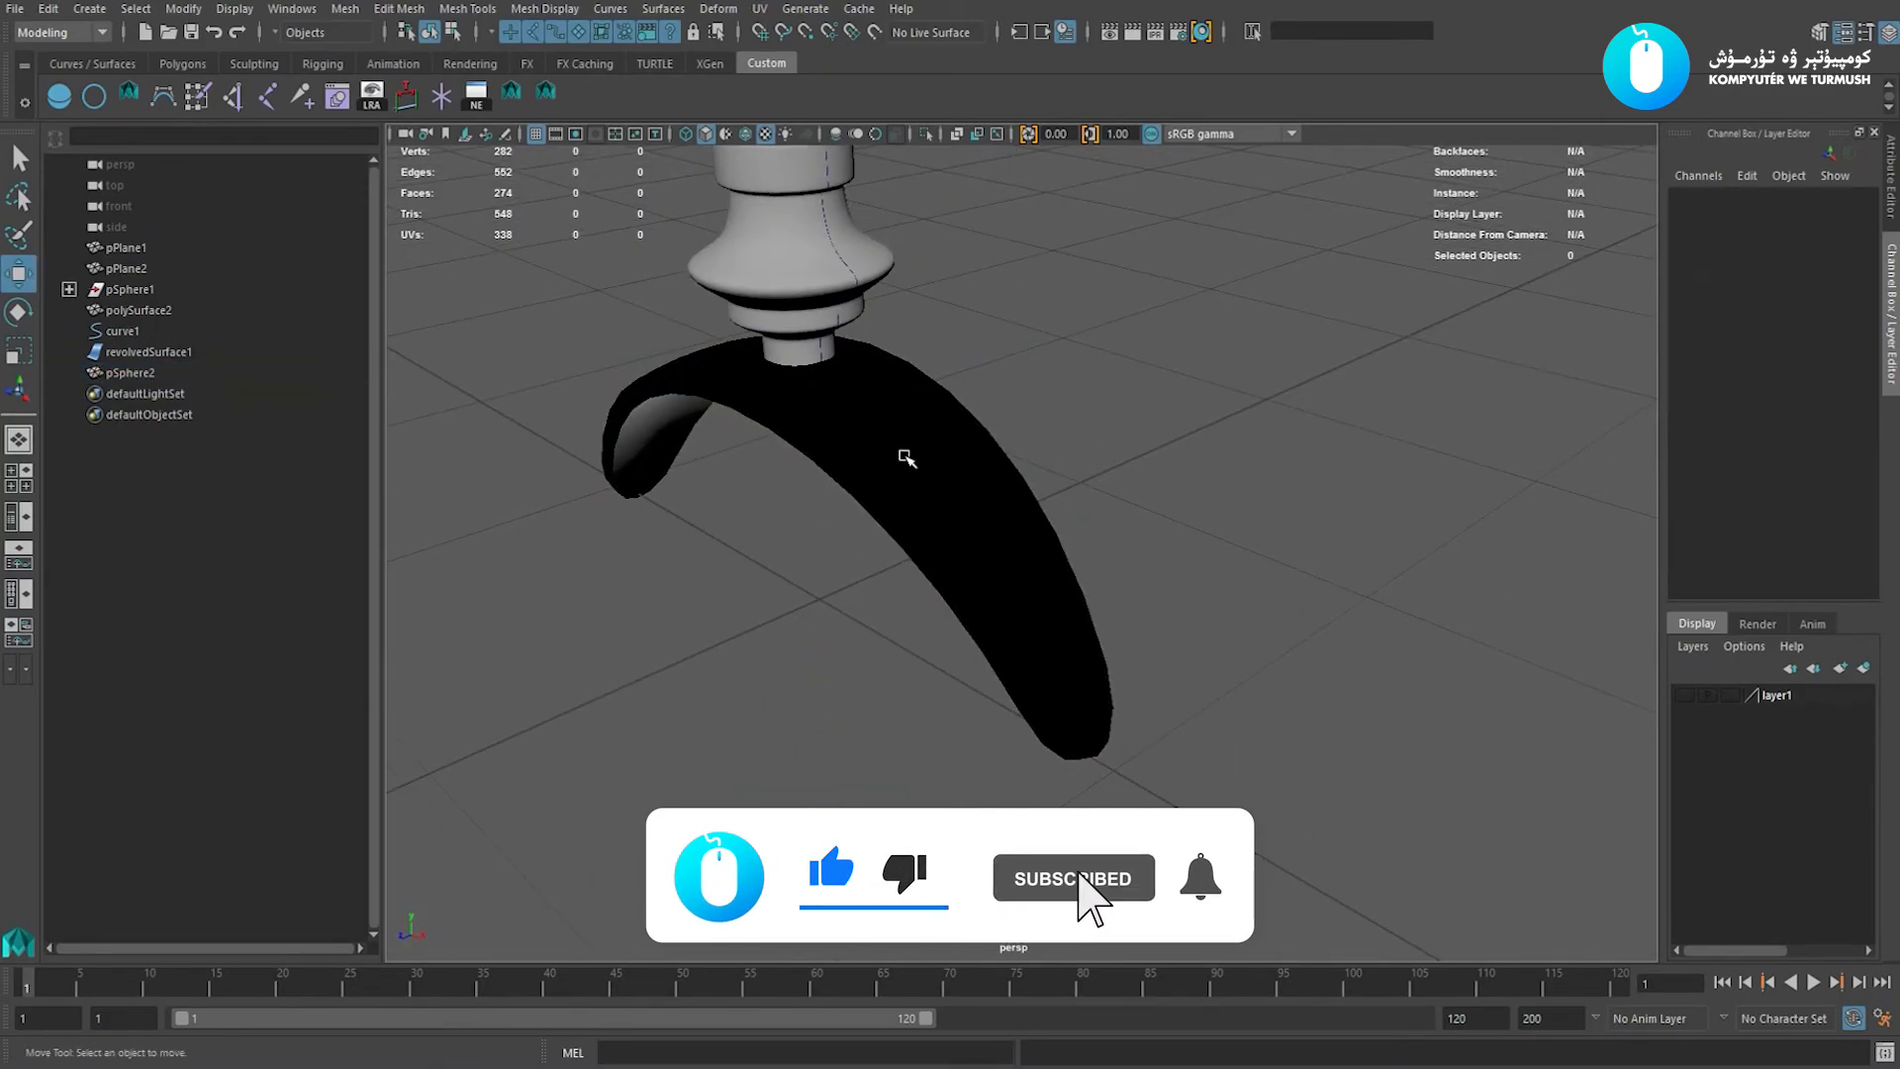
click(905, 457)
key(alt+shift+d)
Reverse the normals of the thickened foot.
alt+right_drag(939, 453, 950, 485)
alt+middle_drag(929, 462, 1028, 491)
alt+right_drag(1028, 491, 957, 454)
key(space)
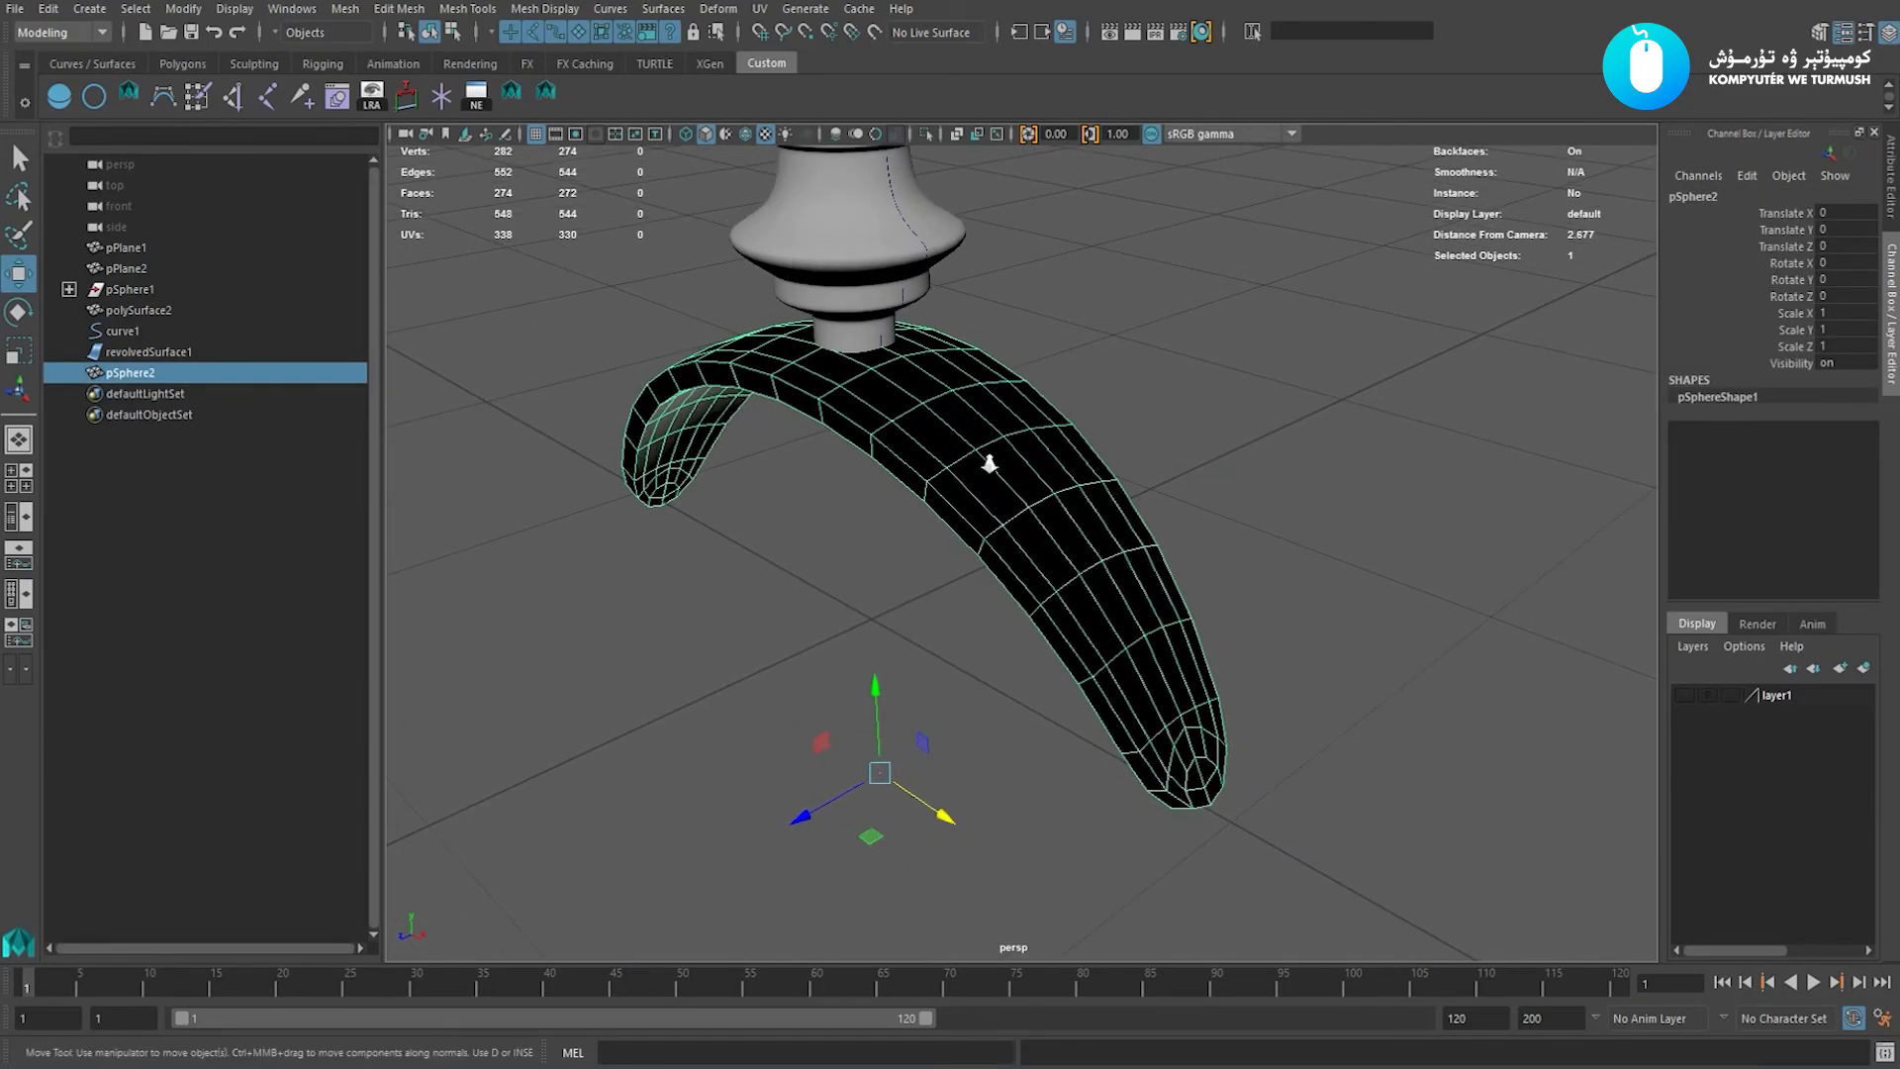
alt+drag(988, 463, 1010, 478)
scroll(1020, 480, up, 1)
key(space)
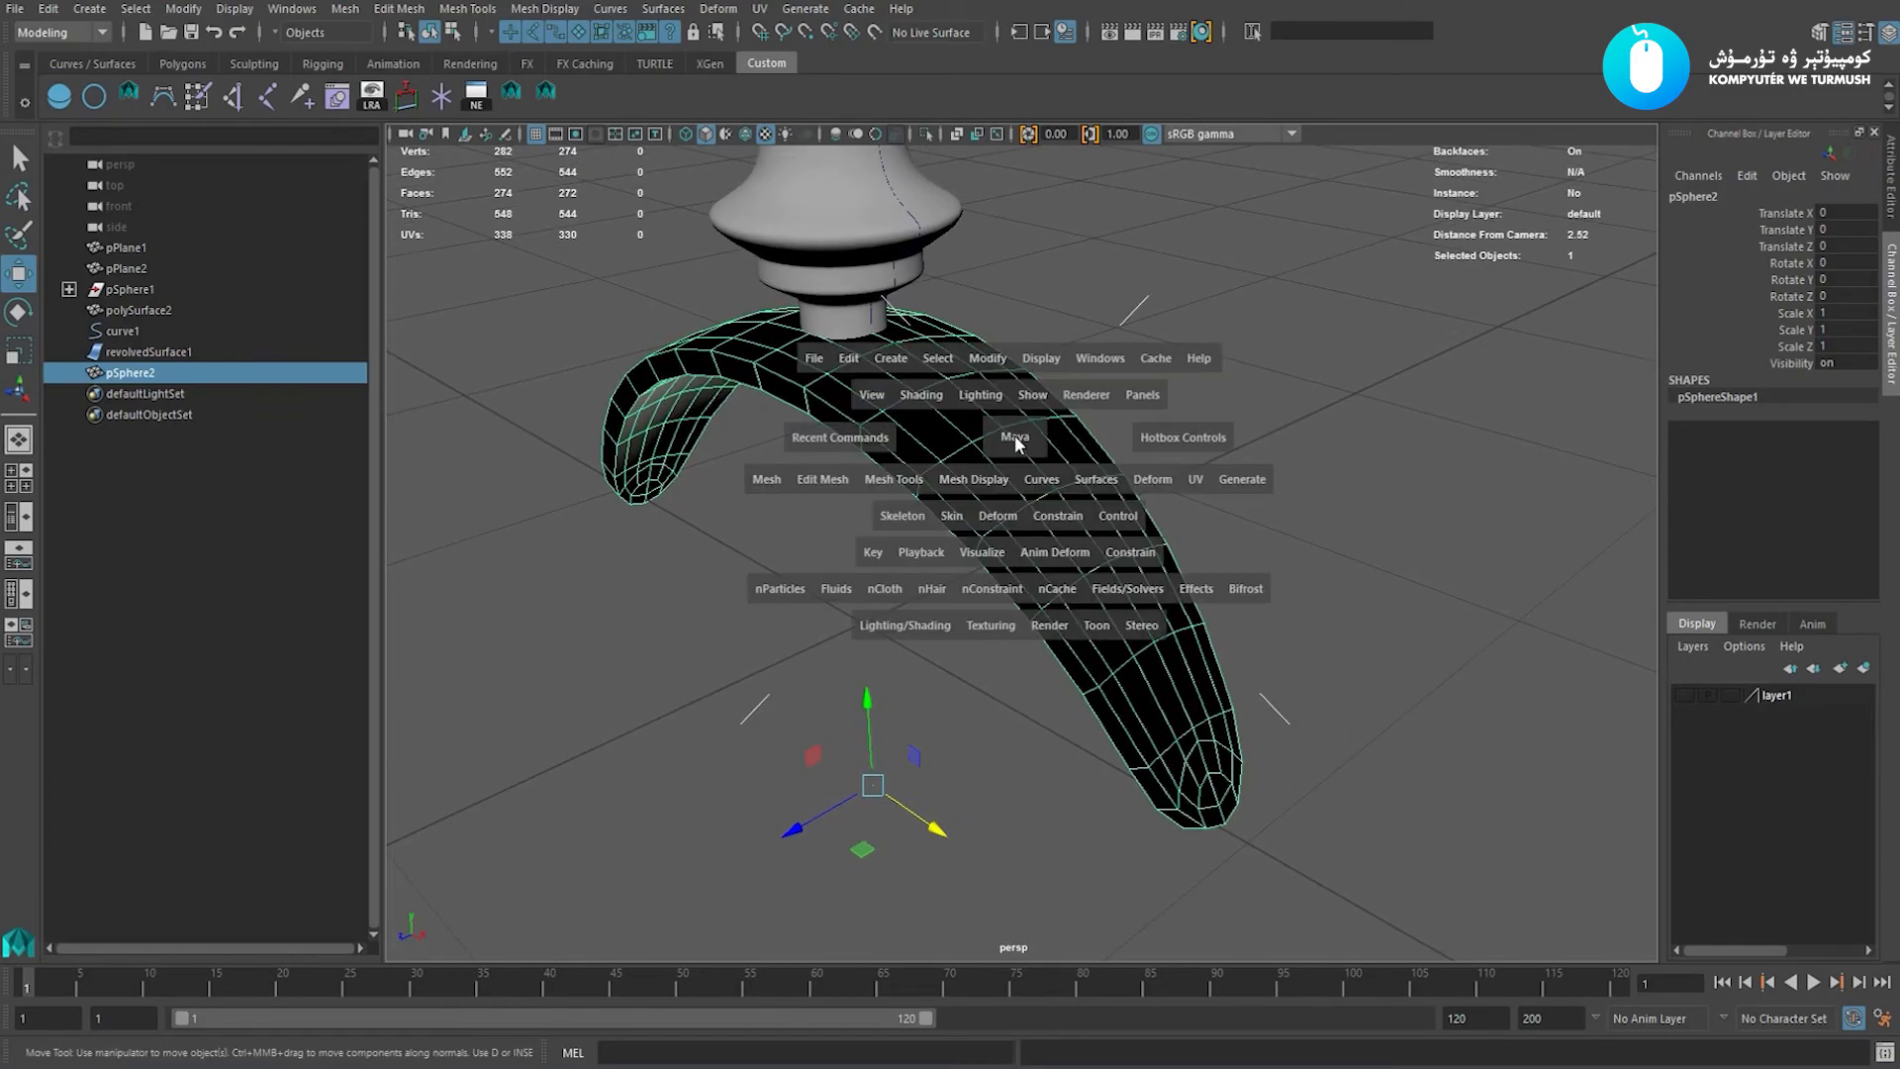
scroll(1026, 455, up, 1)
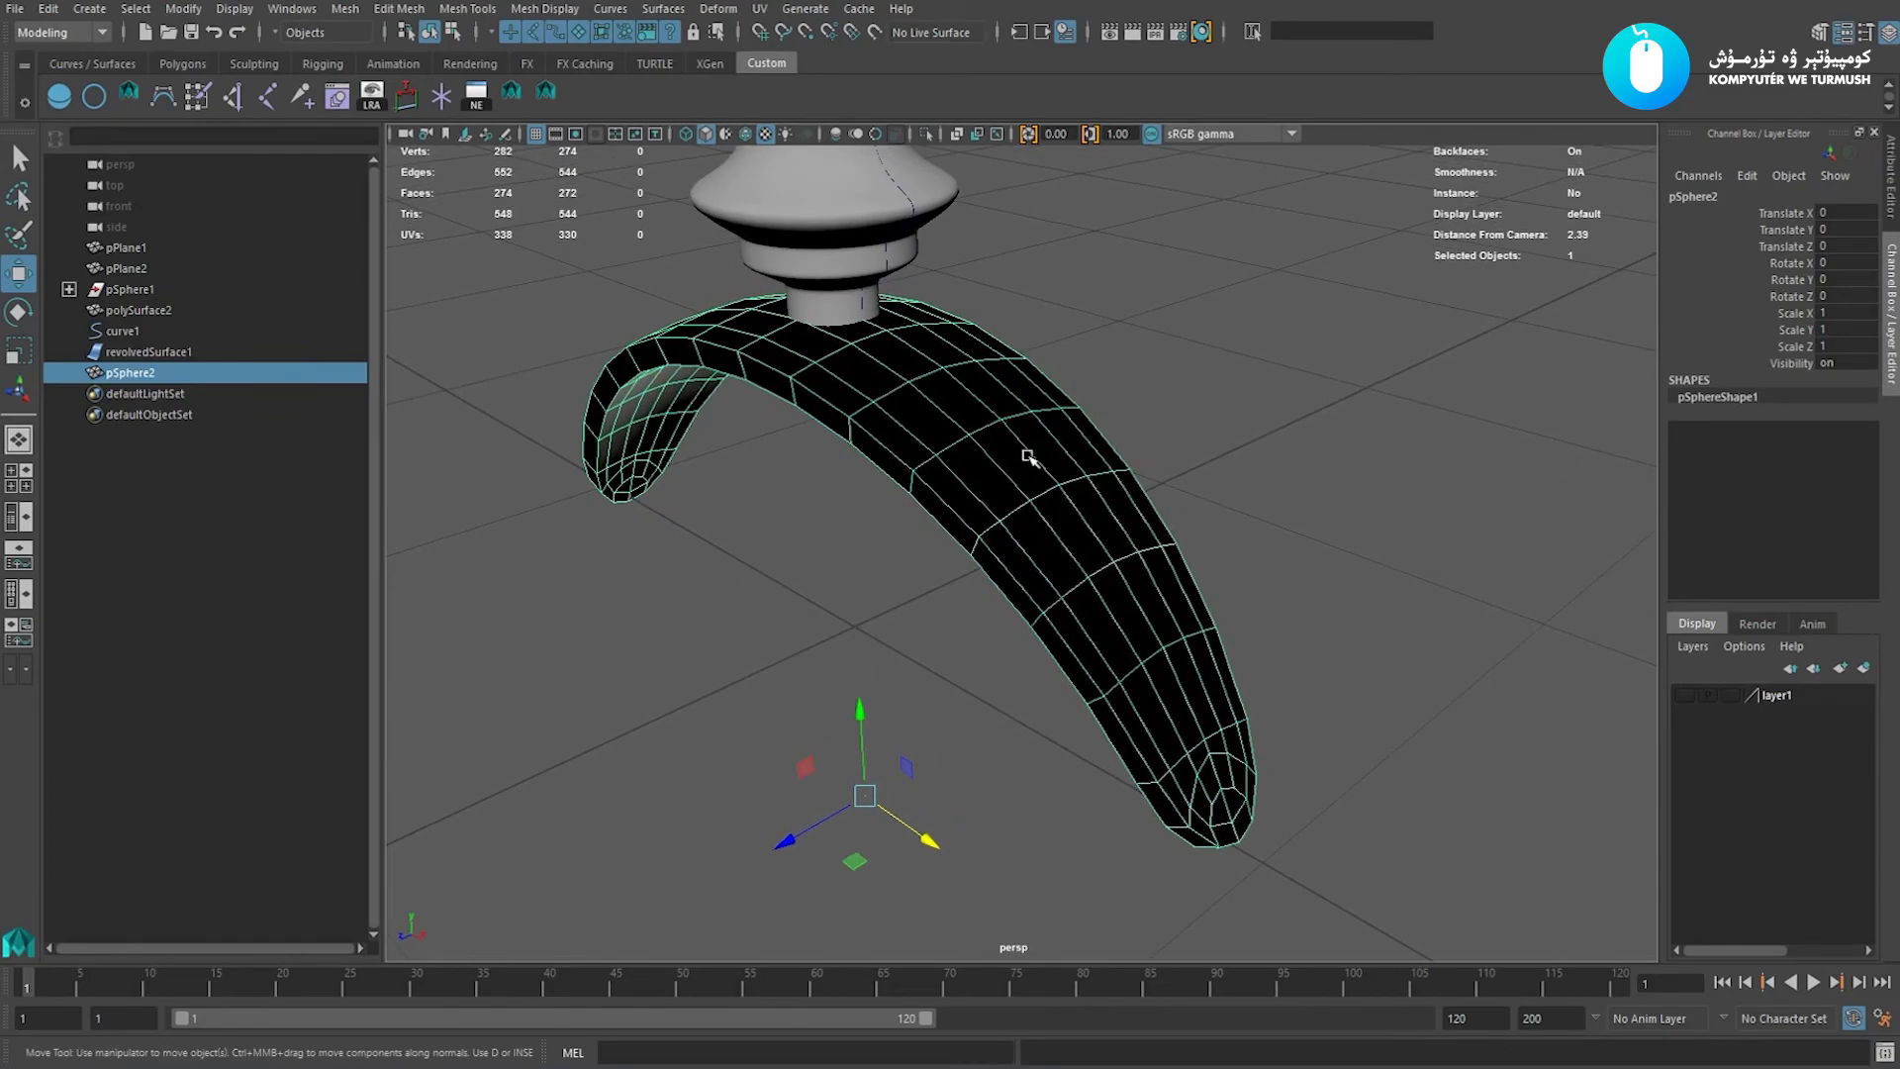
click(547, 9)
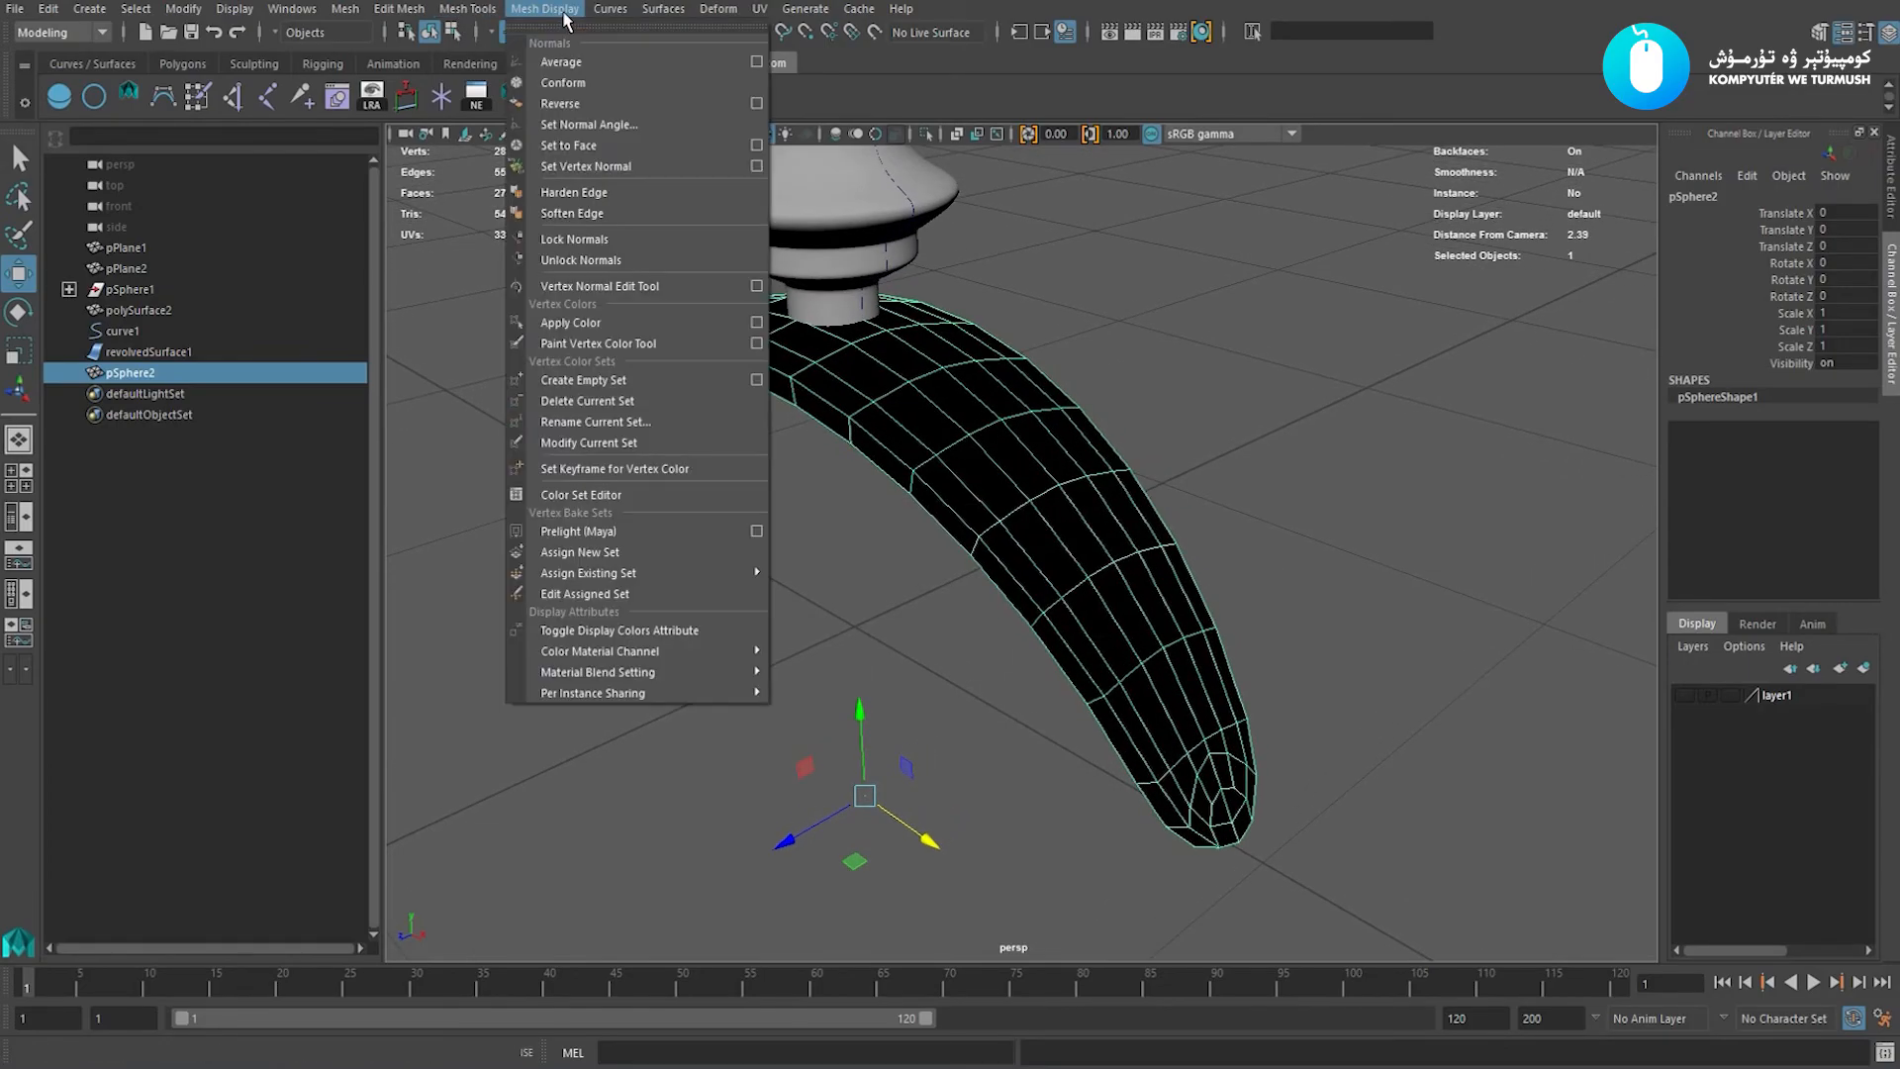
click(572, 103)
click(1075, 346)
click(1007, 396)
scroll(1051, 456, down, 2)
alt+drag(984, 446, 958, 441)
scroll(959, 441, up, 4)
Split the edge ring around the foot's narrow side rim to add a loop along its middle.
right_drag(963, 438, 971, 399)
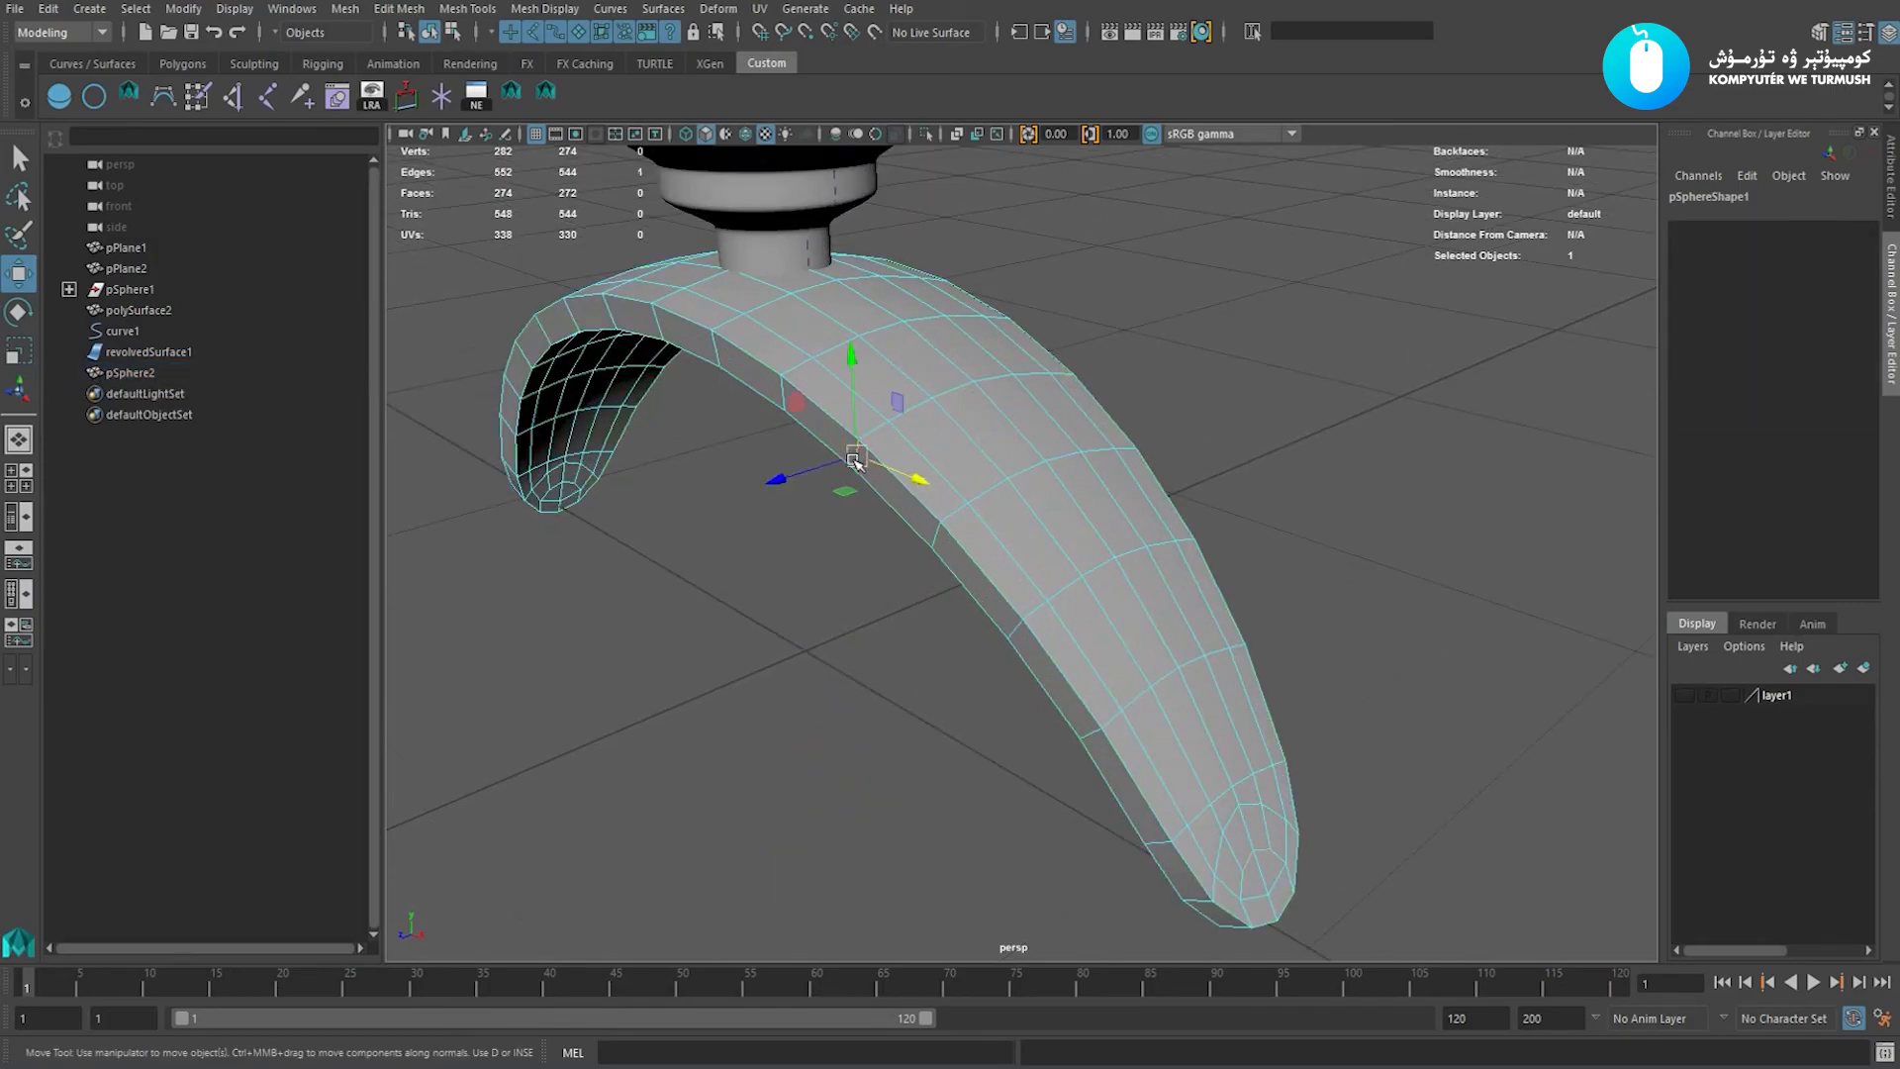
ctrl+right_click(1259, 341)
ctrl+right_drag(1078, 442, 1067, 503)
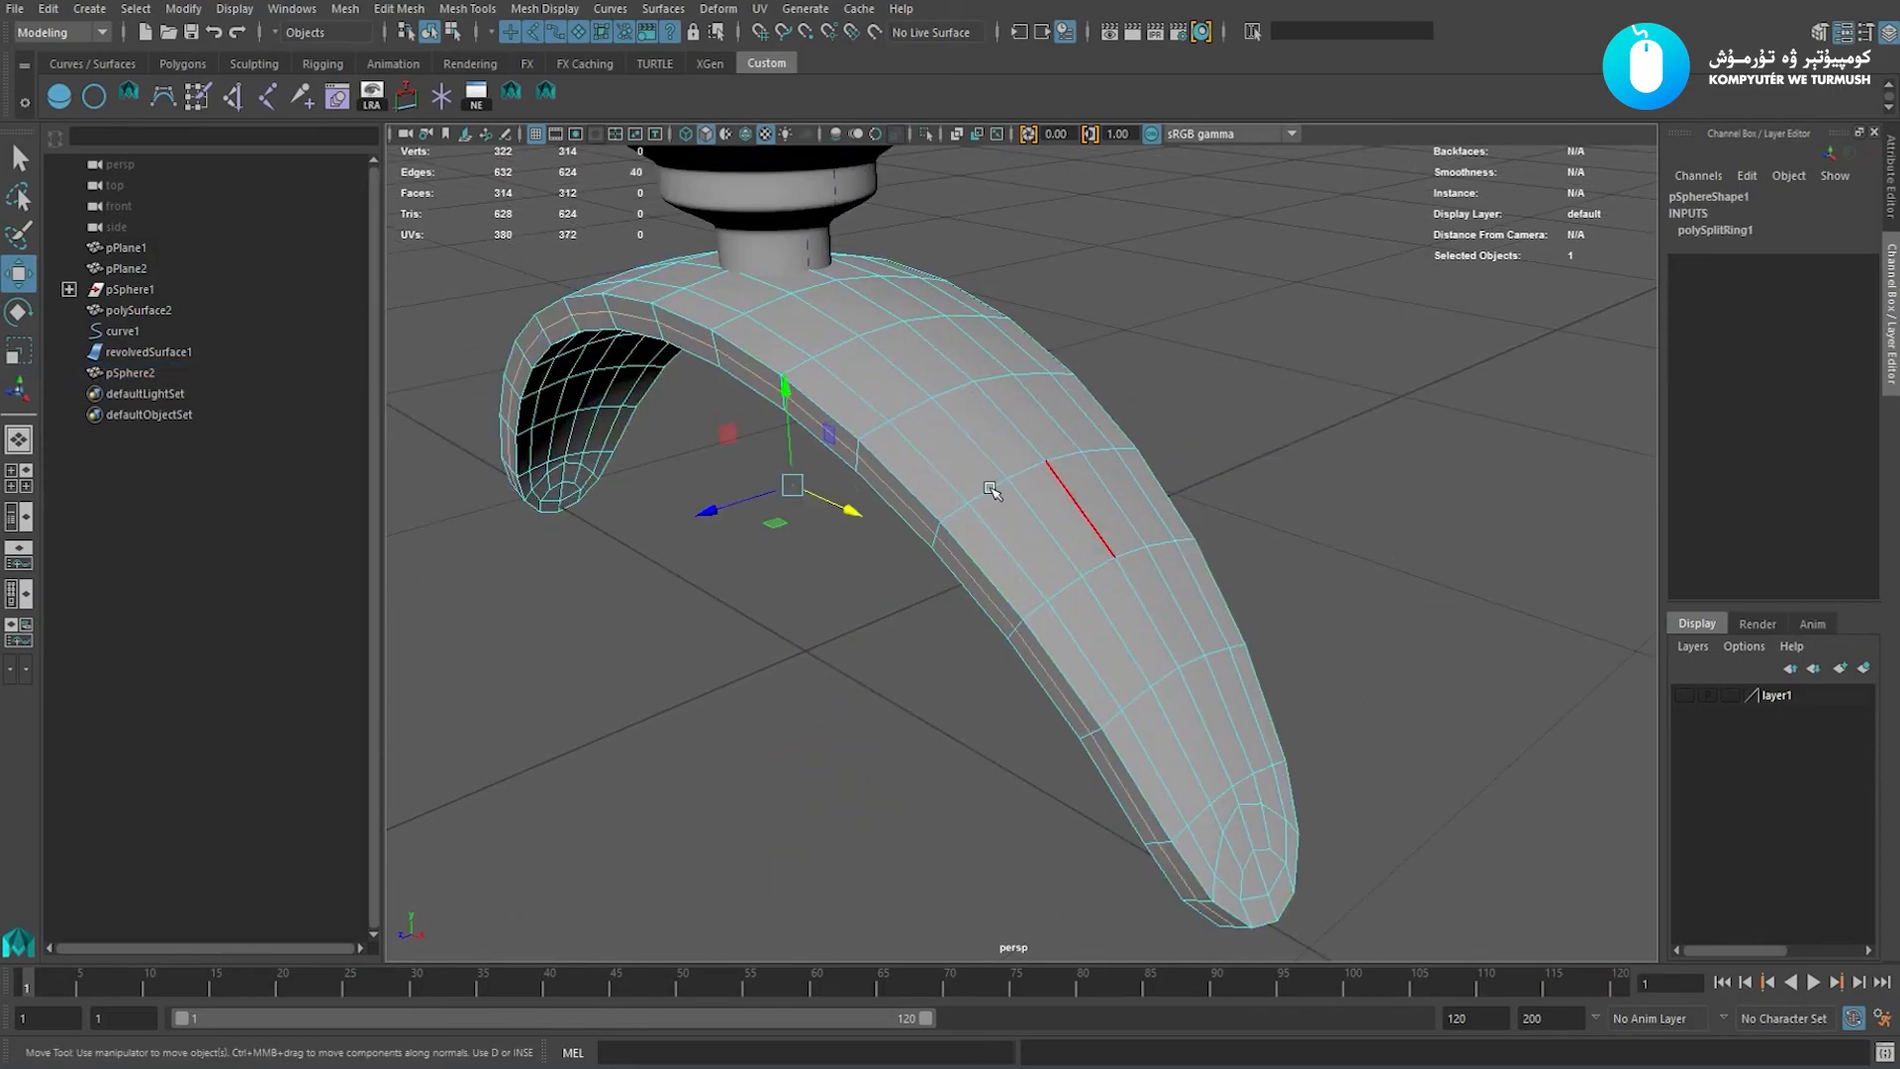
Split the edge rings of the upper and lower halves of the foot's side rim.
alt+drag(1065, 505, 1039, 509)
alt+drag(928, 475, 954, 484)
alt+right_drag(954, 484, 1073, 504)
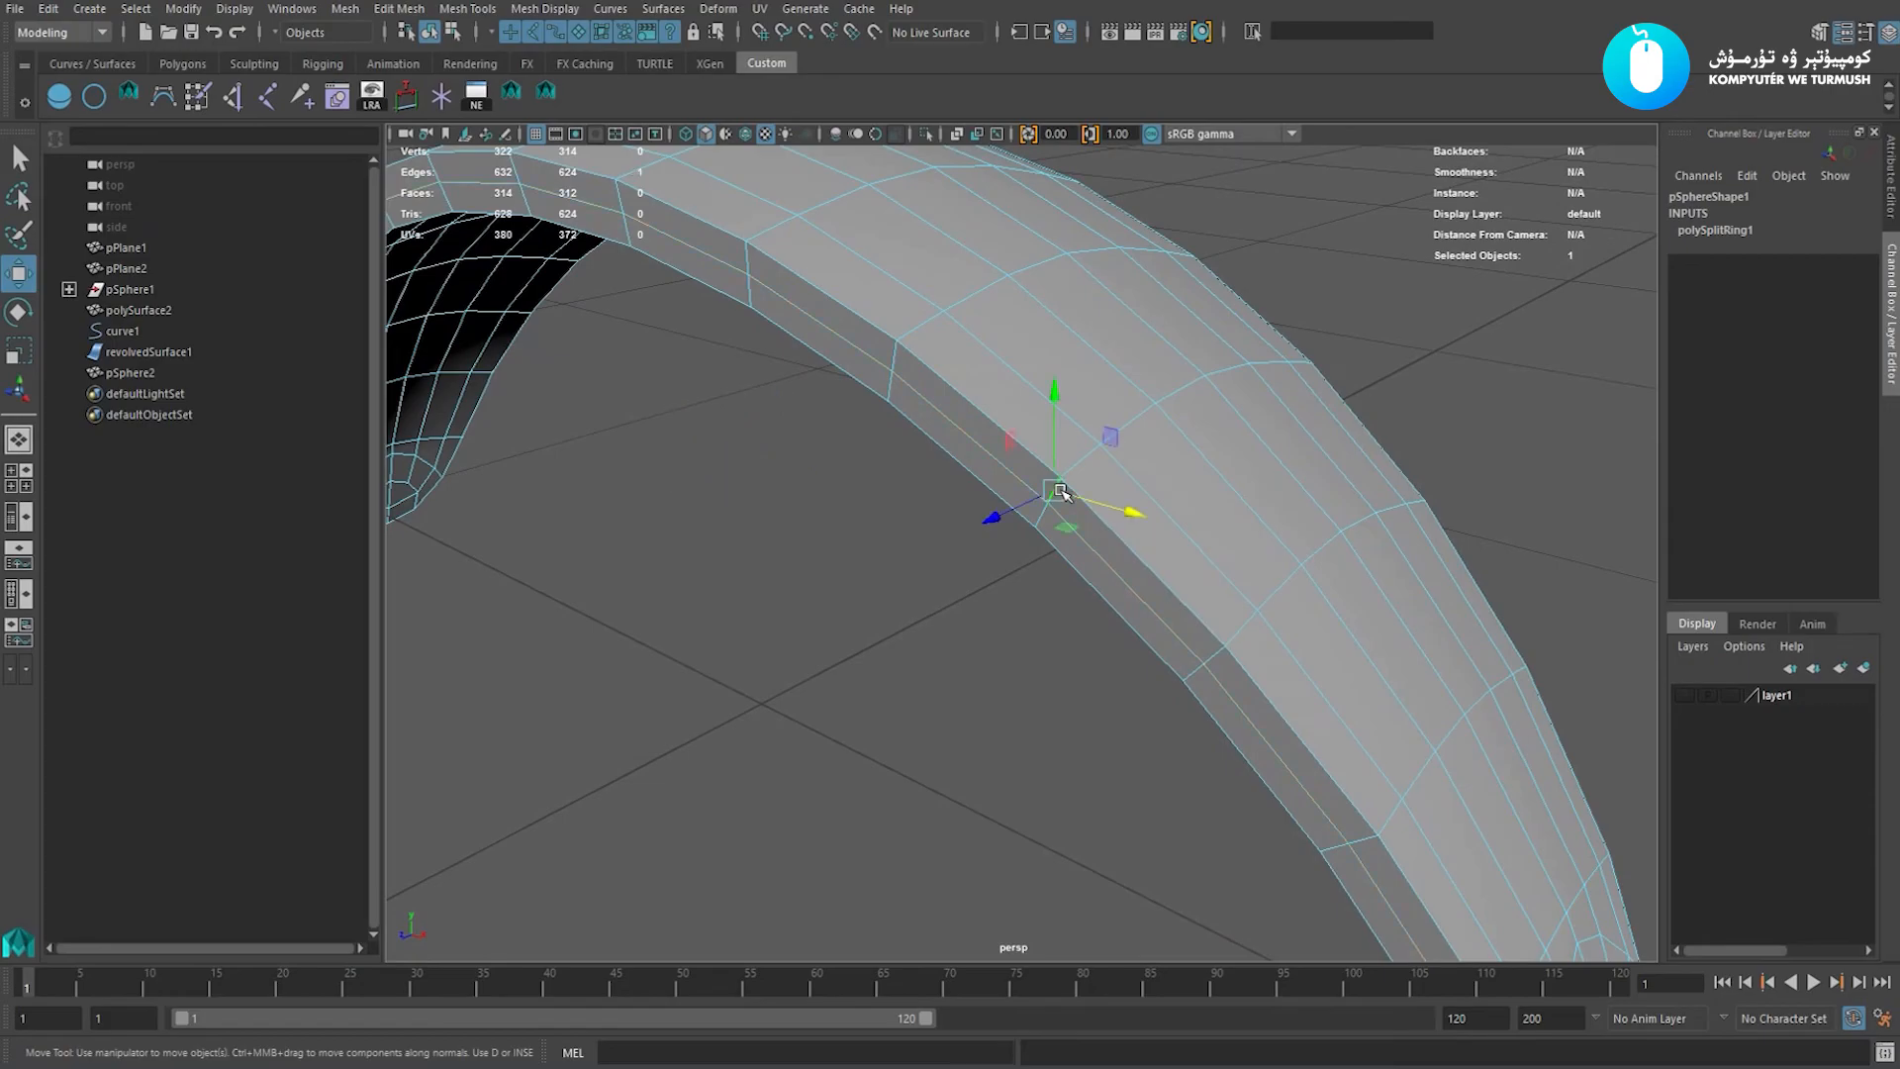
key(g)
click(893, 390)
key(g)
Add supporting edge loops beside the rim by splitting the edge rings on the foot's outer and inner surfaces.
alt+right_drag(1089, 471, 1012, 433)
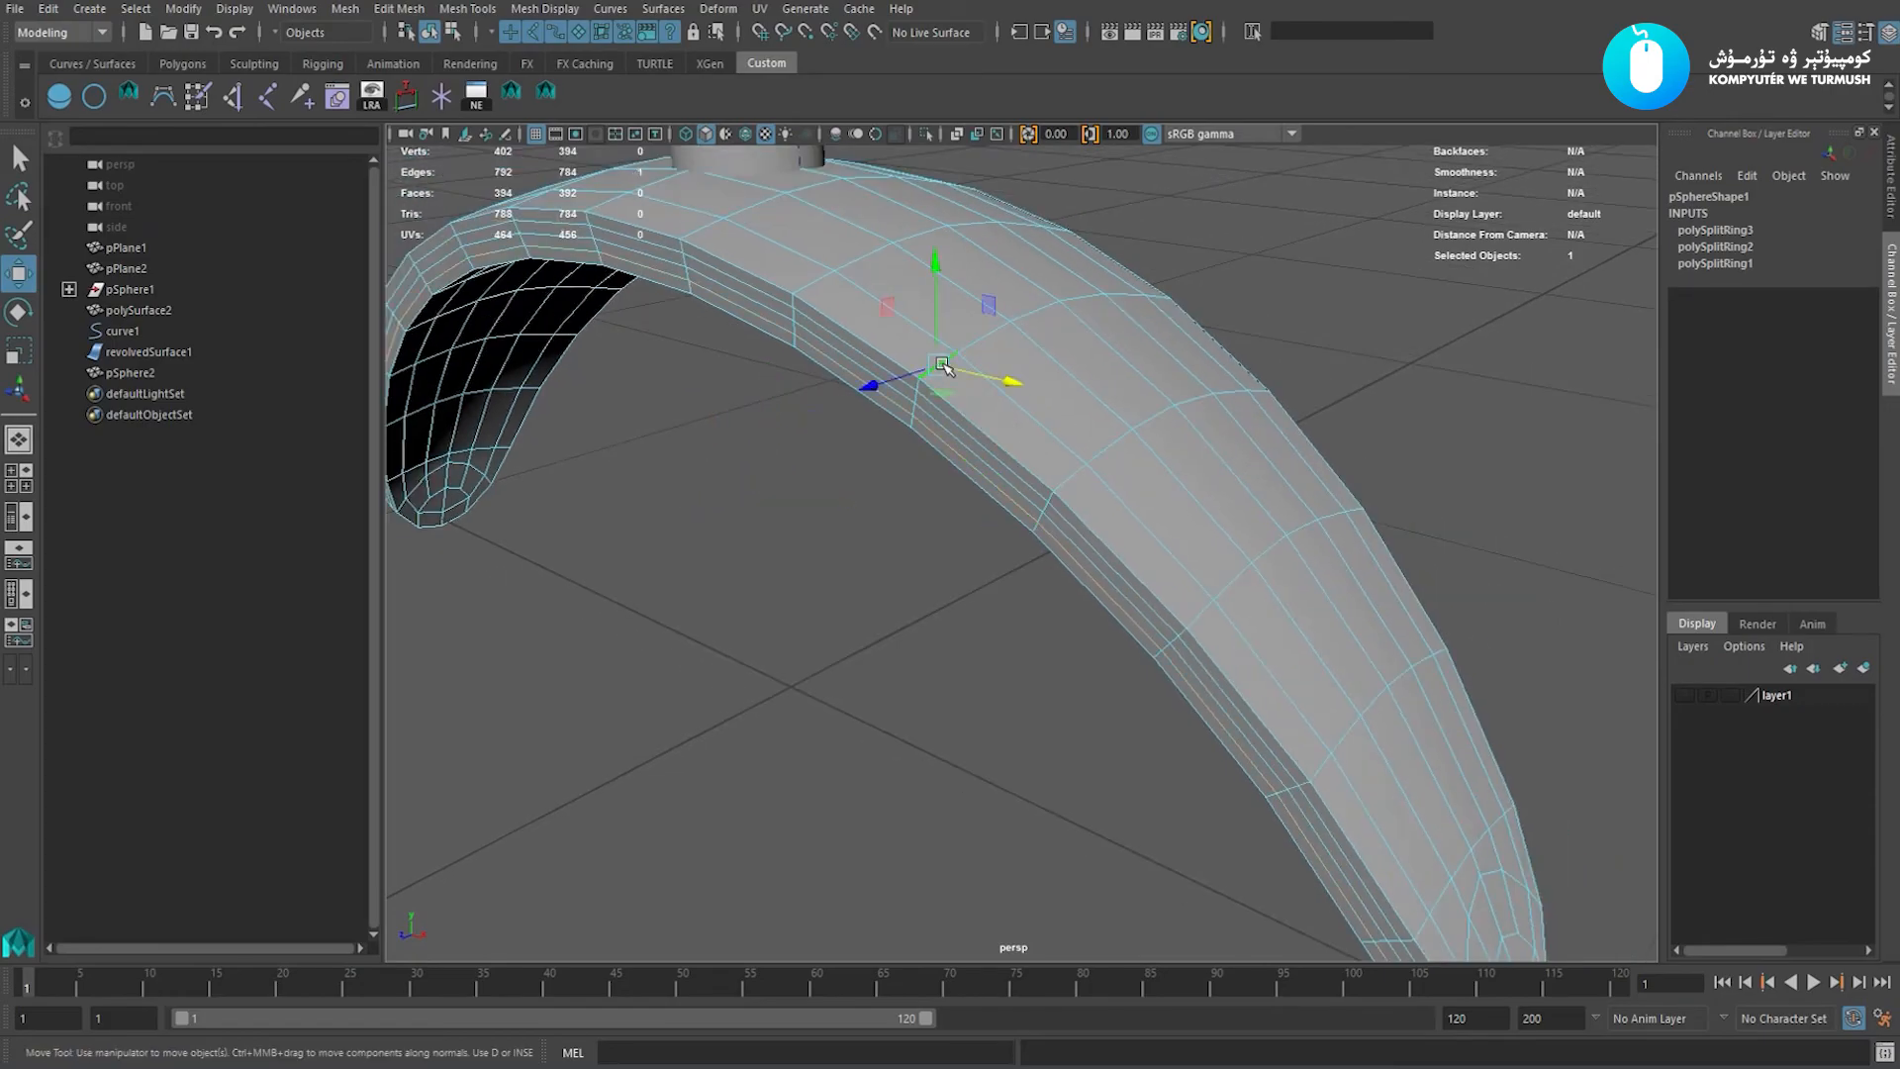
key(g)
alt+drag(1011, 406, 873, 414)
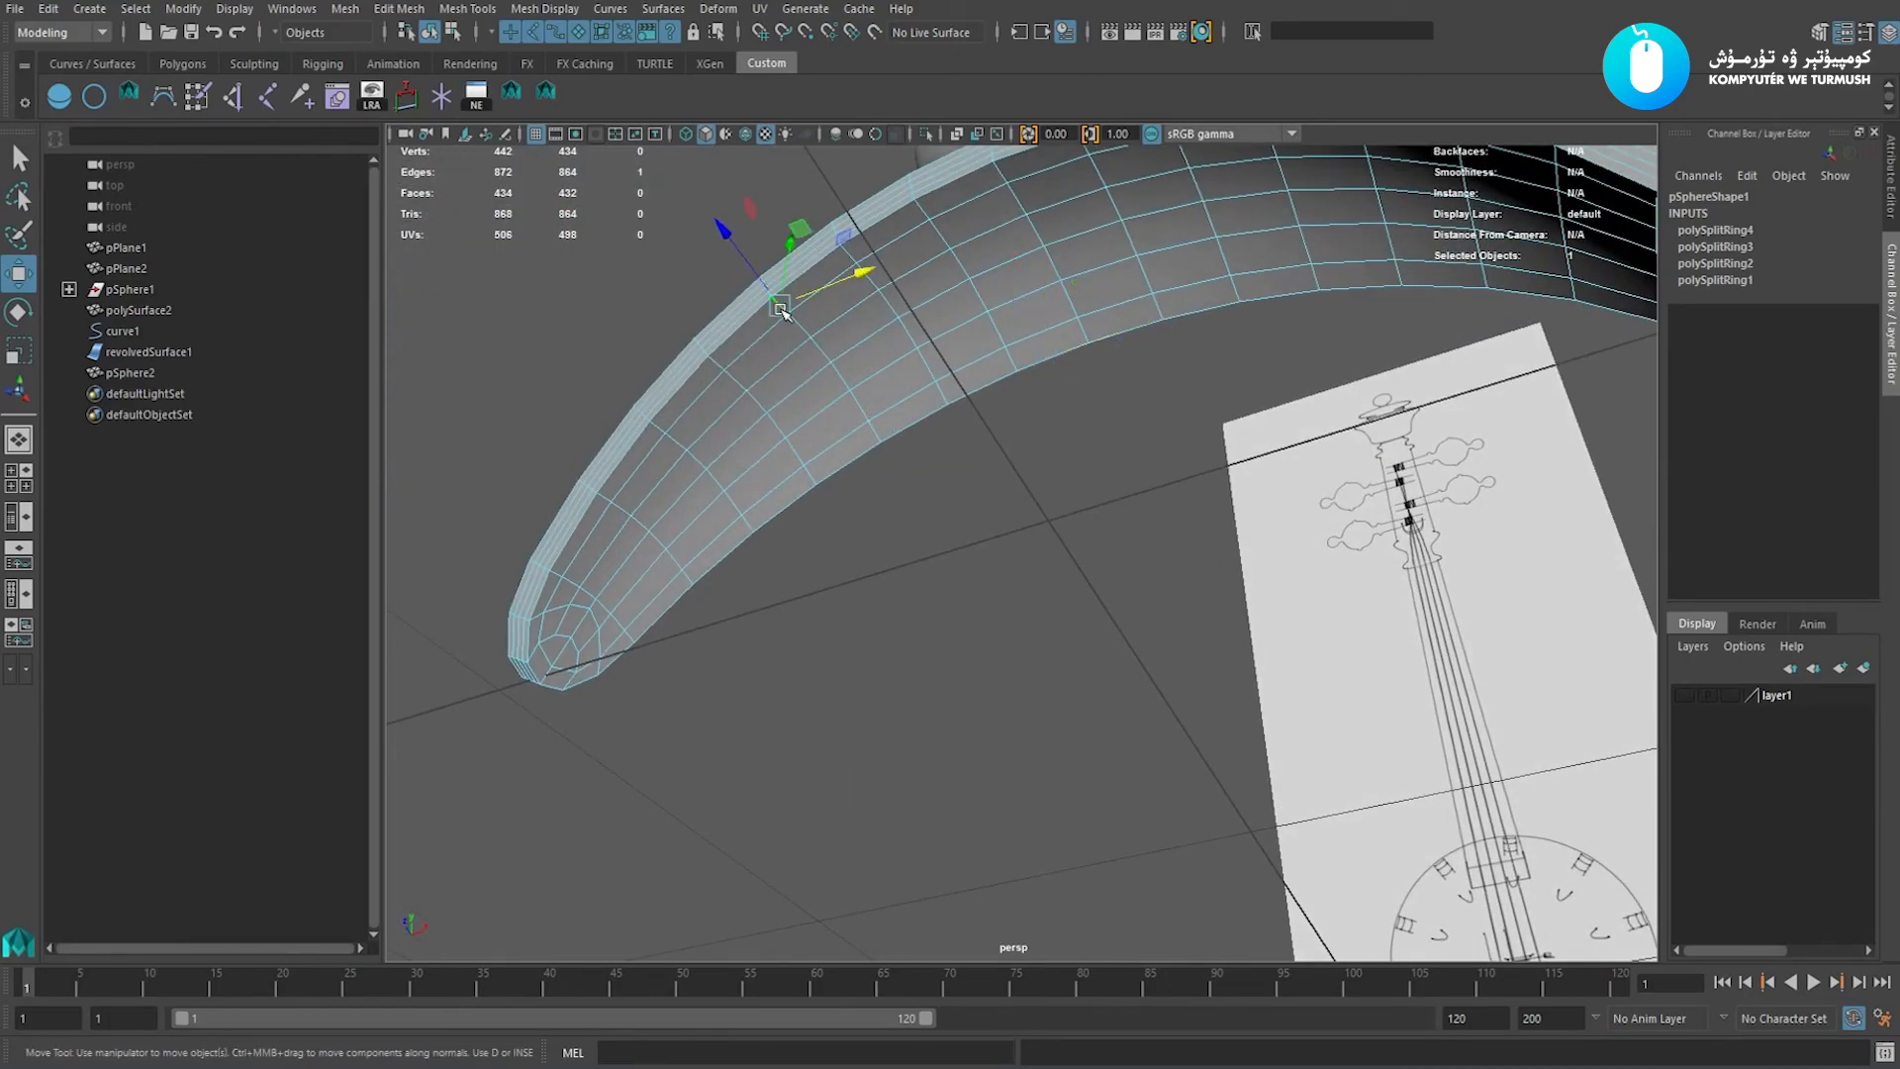
click(781, 310)
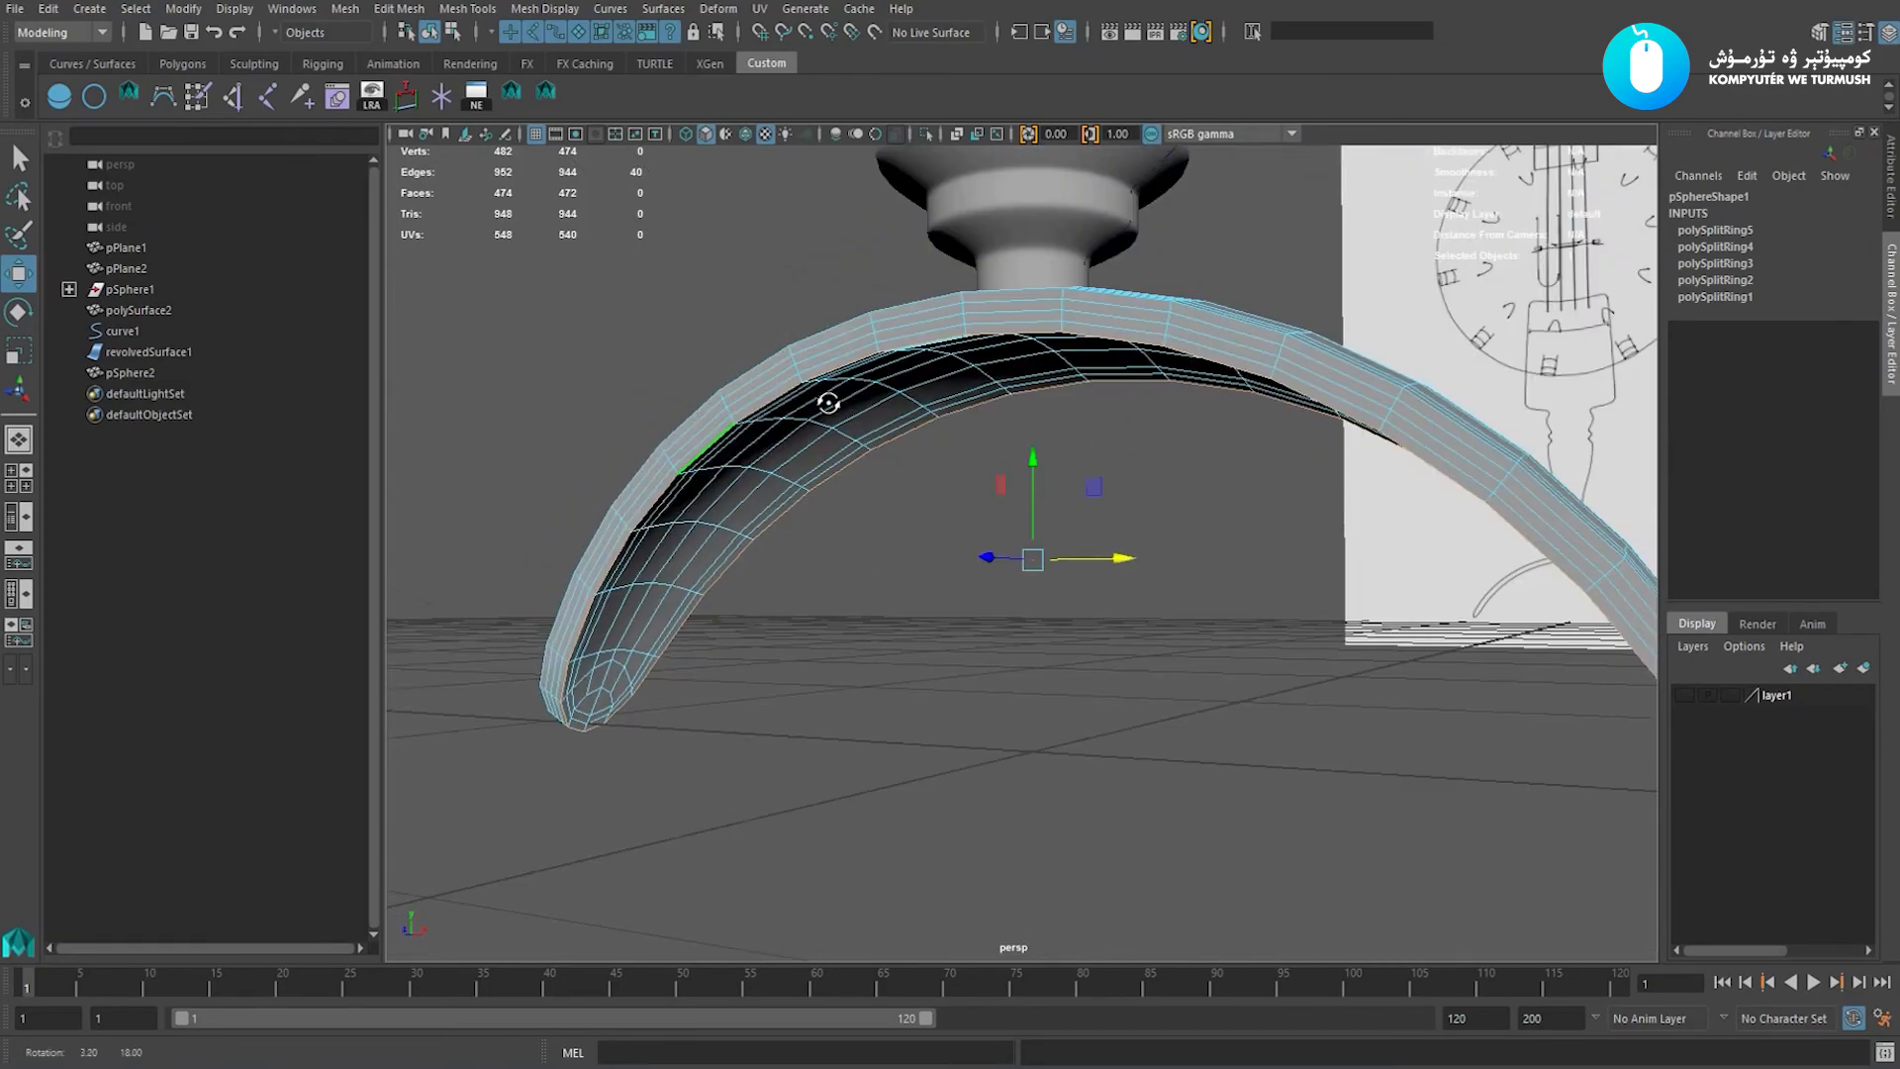
Apply Edit Edge Flow to the edge loops along the foot's rim and return to object mode.
alt+drag(831, 406, 760, 570)
shift+right_drag(708, 375, 706, 560)
right_drag(716, 629, 772, 497)
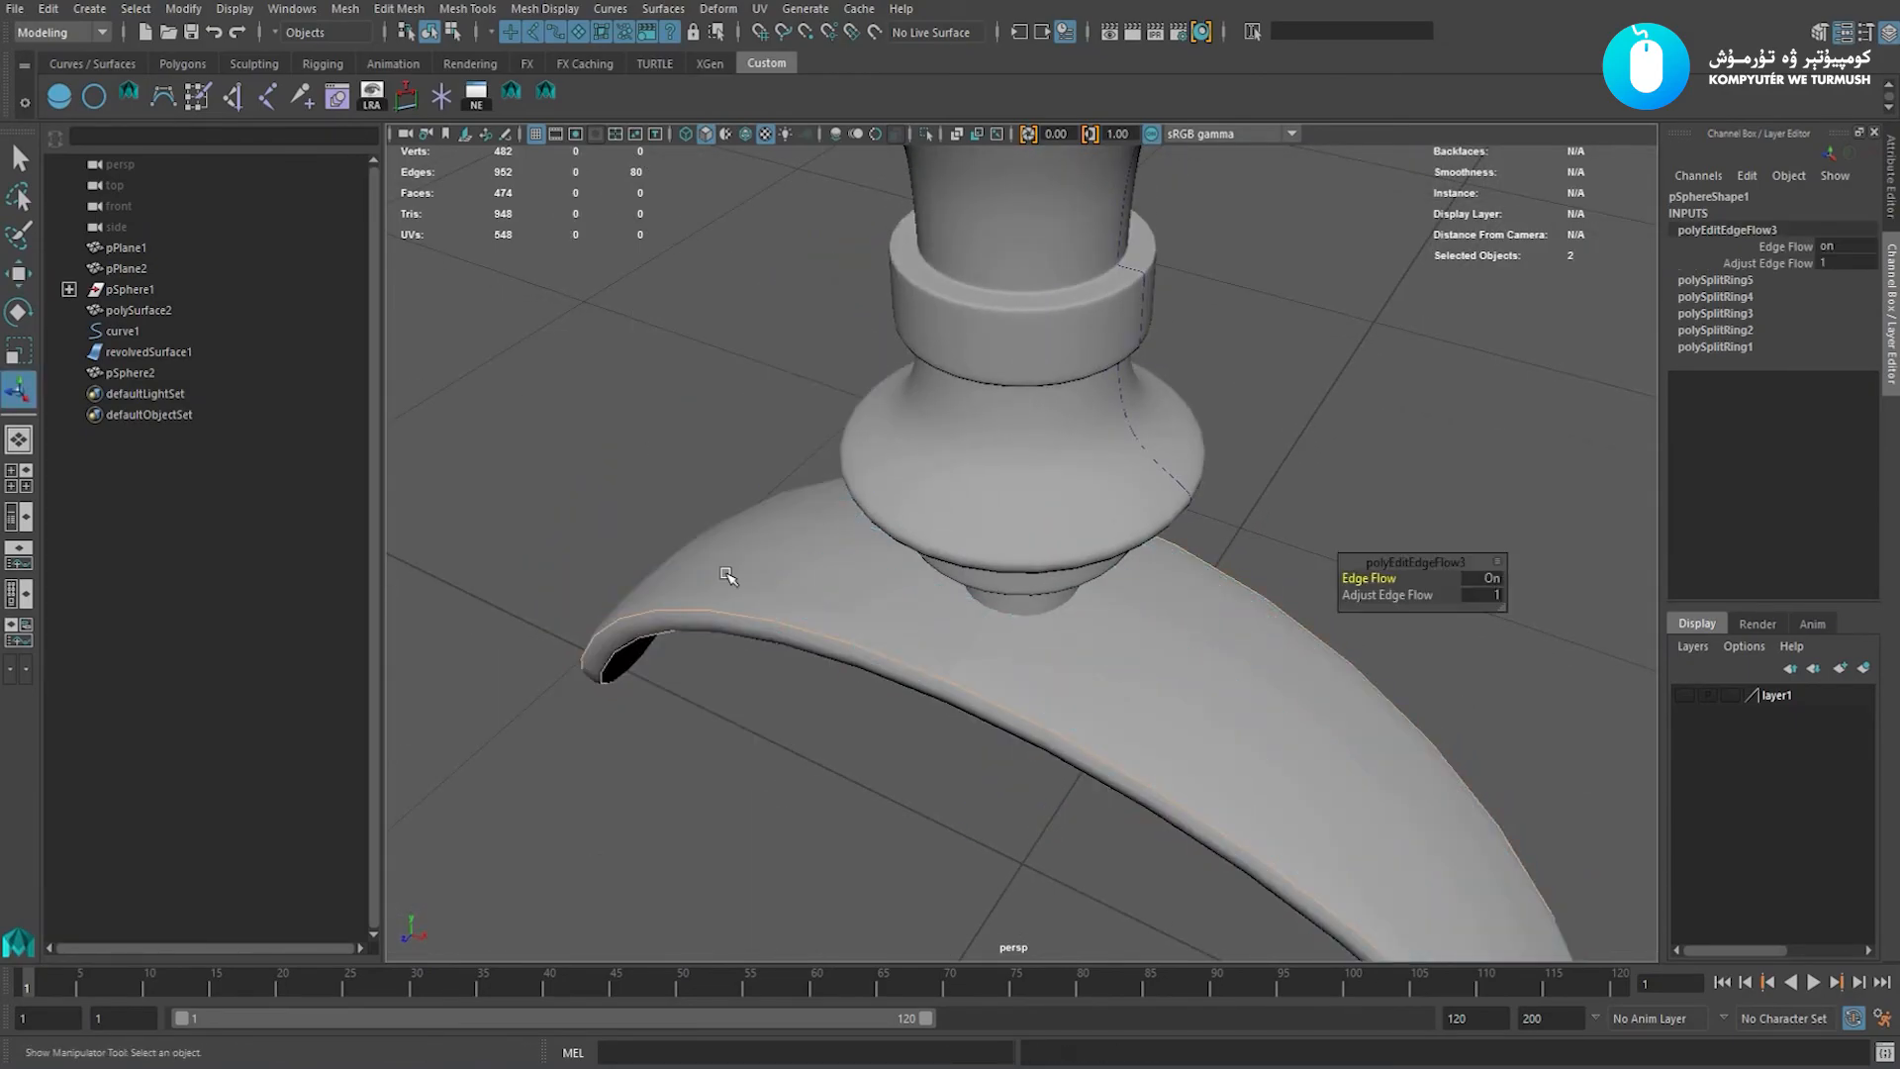
click(734, 578)
scroll(772, 582, down, 3)
click(772, 490)
alt+drag(772, 490, 1031, 484)
Delete the history of the foot with the rounded rim.
click(1045, 473)
shift+right_drag(1043, 474, 1431, 394)
click(1257, 462)
click(1078, 529)
key(alt+shift+d)
scroll(1077, 528, down, 3)
click(1047, 592)
alt+drag(1047, 592, 1073, 582)
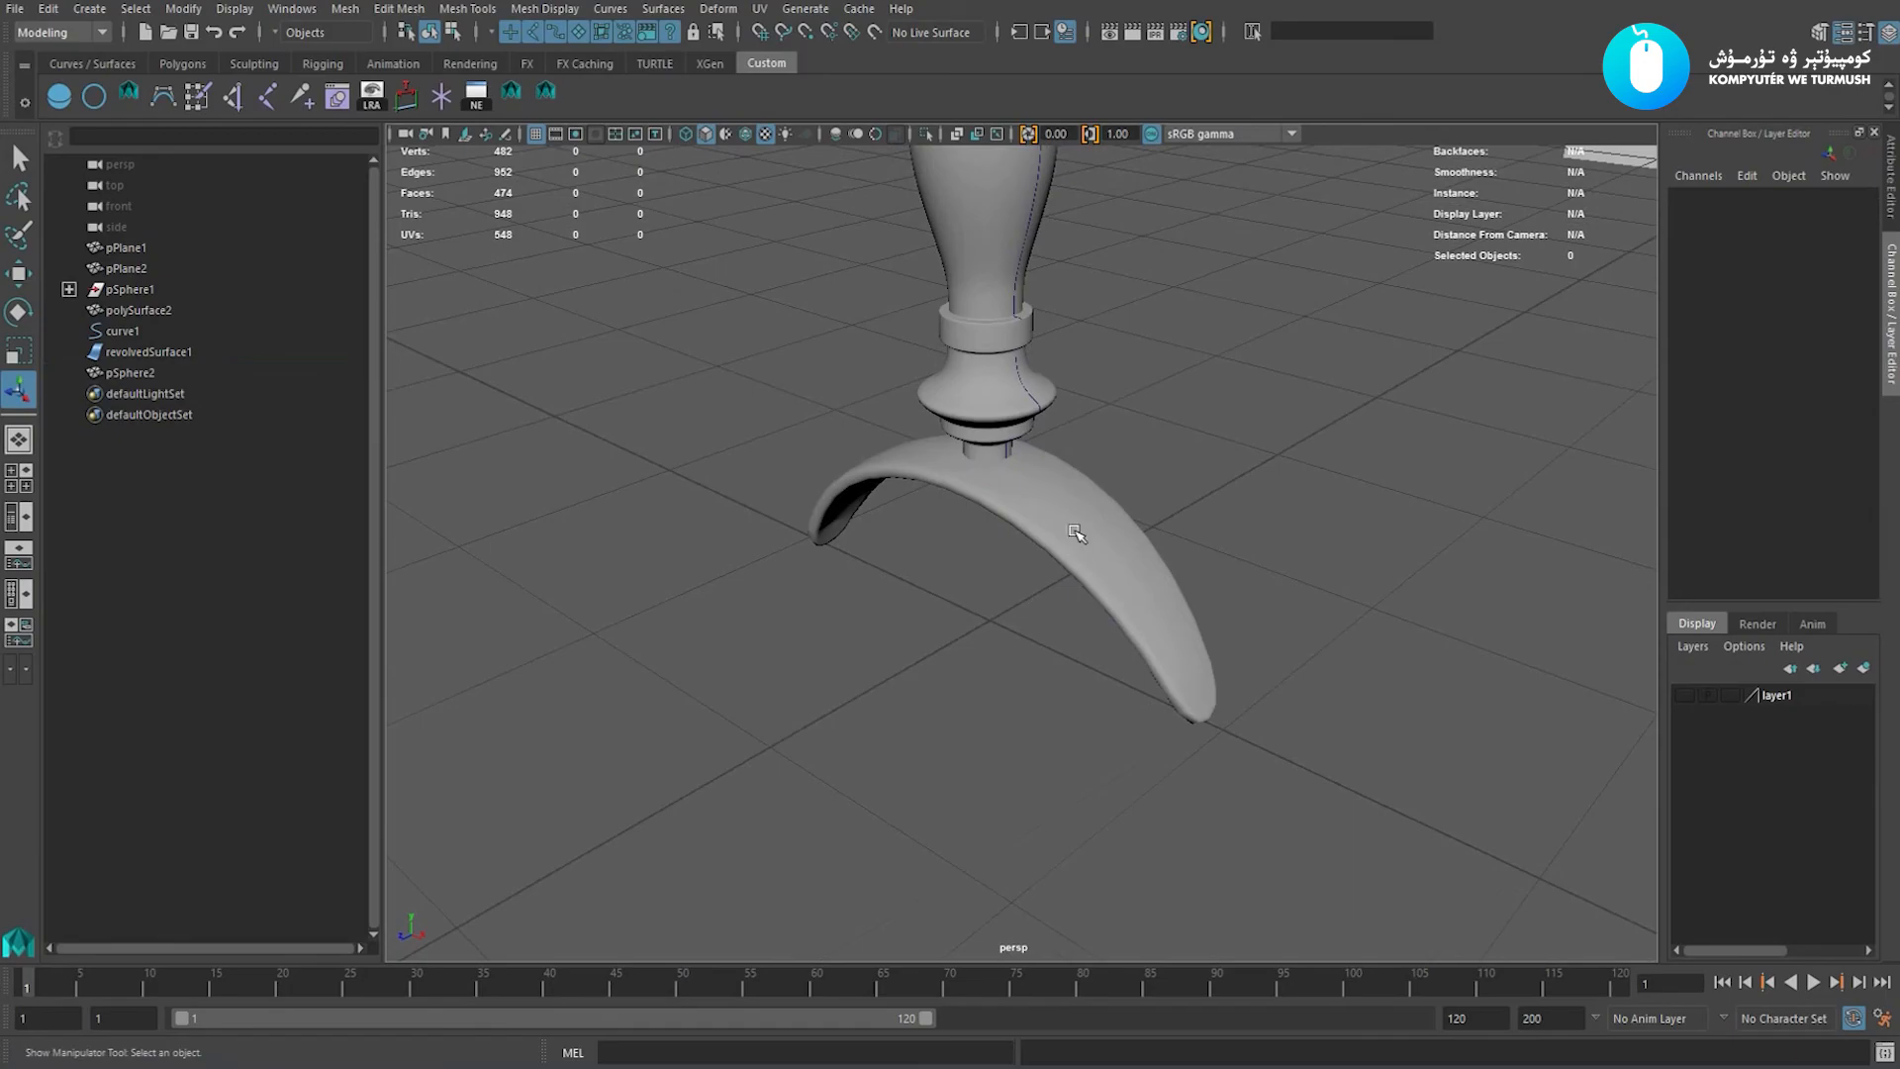
Smooth the foot mesh with 1 division.
click(1086, 478)
shift+right_drag(1085, 478, 1089, 601)
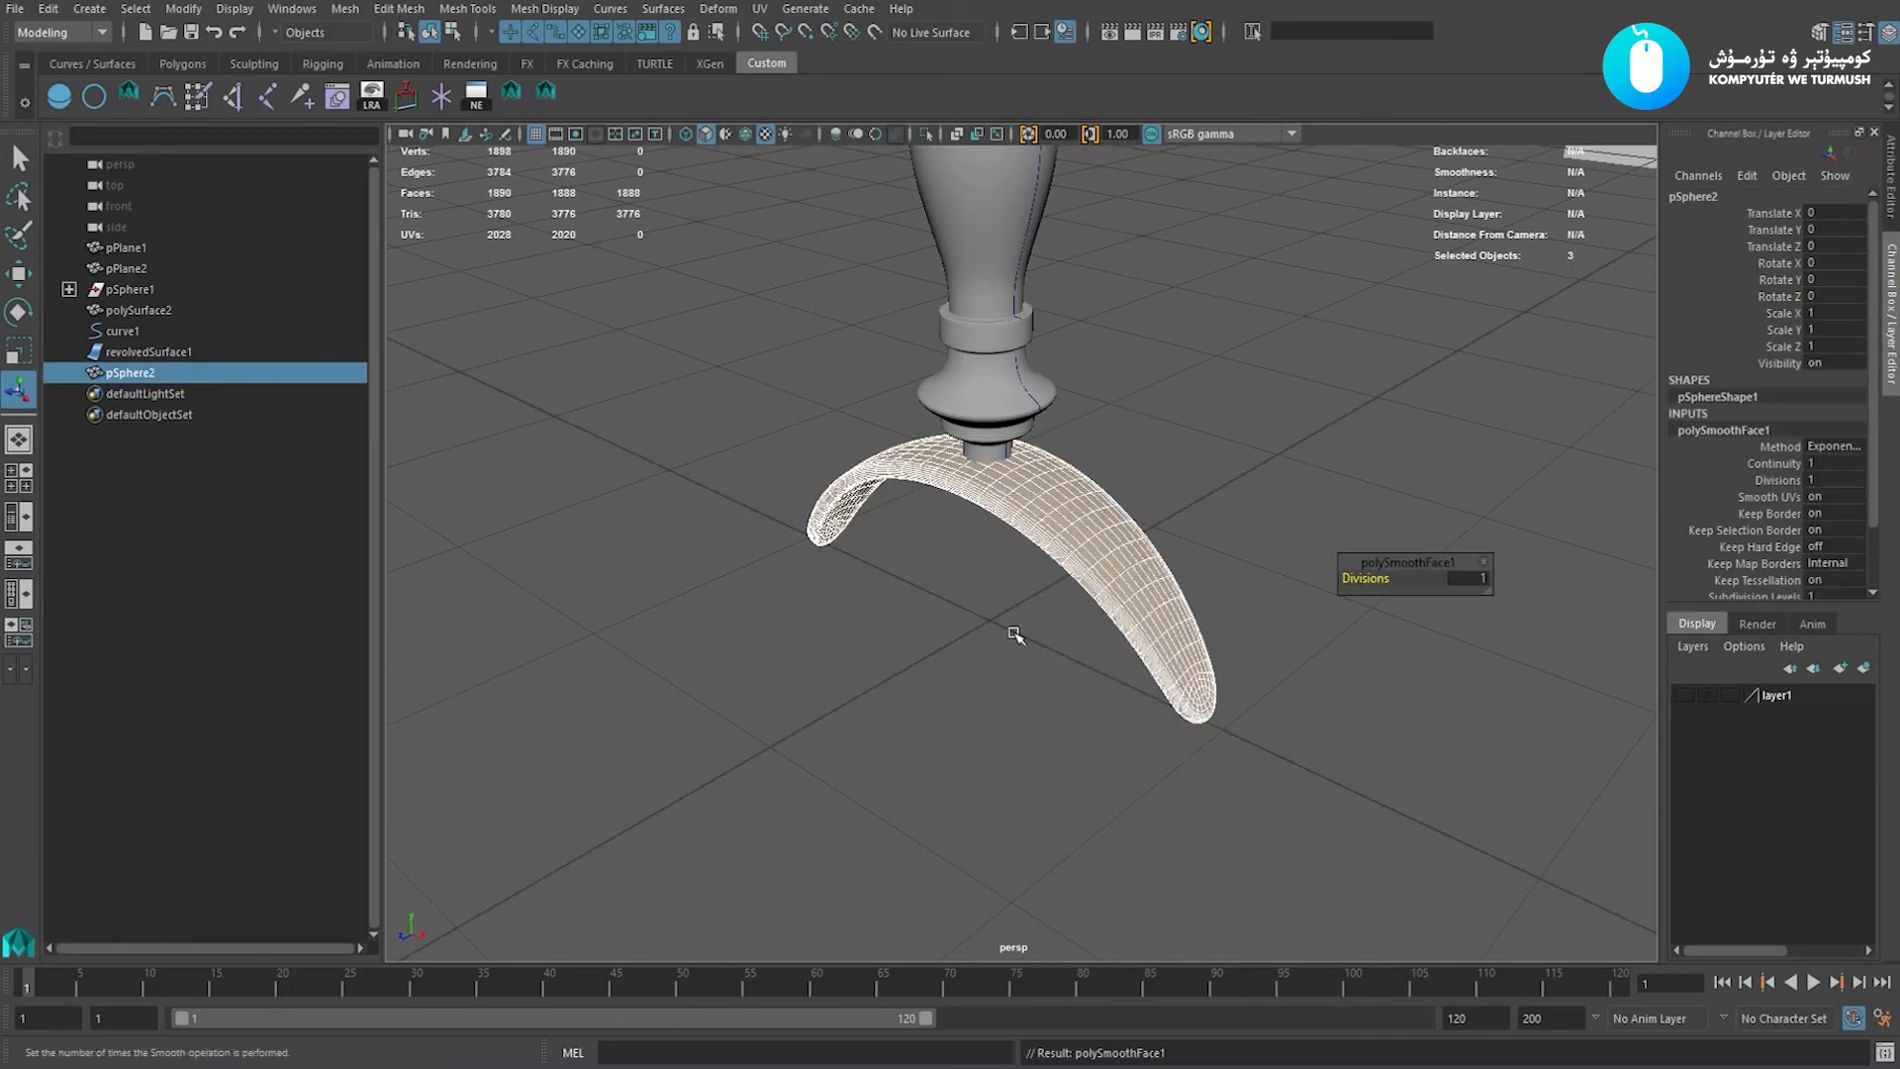
click(976, 628)
alt+drag(976, 628, 941, 537)
key(w)
click(1022, 625)
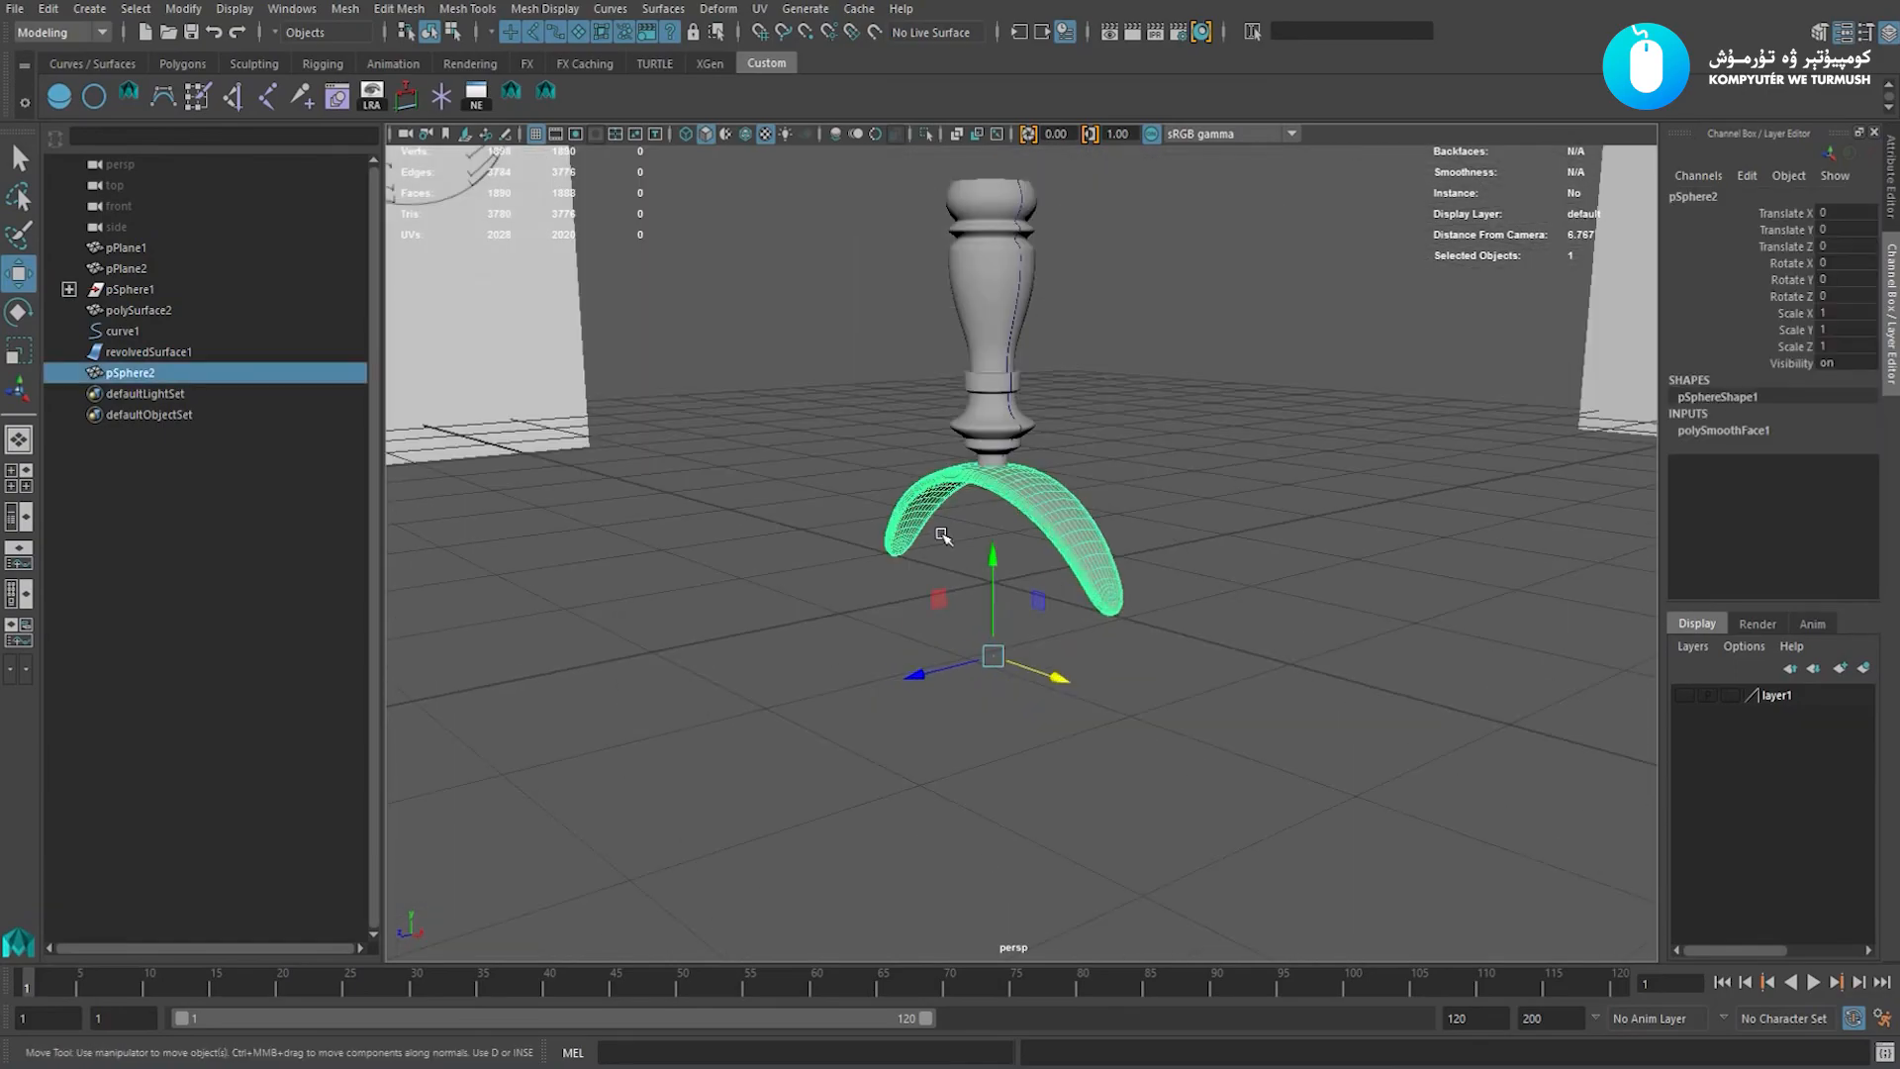
Make layer1 visible to show the instrument's round body above the handle.
click(1124, 328)
alt+middle_drag(1124, 329, 1132, 529)
alt+right_drag(1132, 529, 1129, 474)
alt+drag(1128, 473, 1179, 547)
alt+right_drag(1179, 547, 1167, 538)
alt+drag(1167, 539, 1129, 430)
alt+middle_drag(1128, 429, 1156, 634)
click(1685, 697)
Examine the round body, handle and foot together from several angles alongside the reference drawings.
alt+right_drag(1156, 634, 1165, 698)
alt+drag(1165, 697, 1175, 690)
alt+middle_drag(1175, 689, 1171, 612)
mouse_move(1172, 611)
alt+mouse_down()
mouse_move(1164, 595)
mouse_move(1149, 623)
mouse_move(1183, 635)
alt+mouse_up()
mouse_move(1144, 556)
alt+mouse_down()
mouse_move(1113, 557)
mouse_move(1131, 562)
alt+mouse_up()
alt+right_drag(1130, 562, 1125, 581)
alt+drag(1124, 581, 994, 572)
alt+right_drag(1099, 568, 1087, 585)
alt+middle_drag(1132, 516, 1114, 562)
alt+right_drag(1114, 562, 1127, 564)
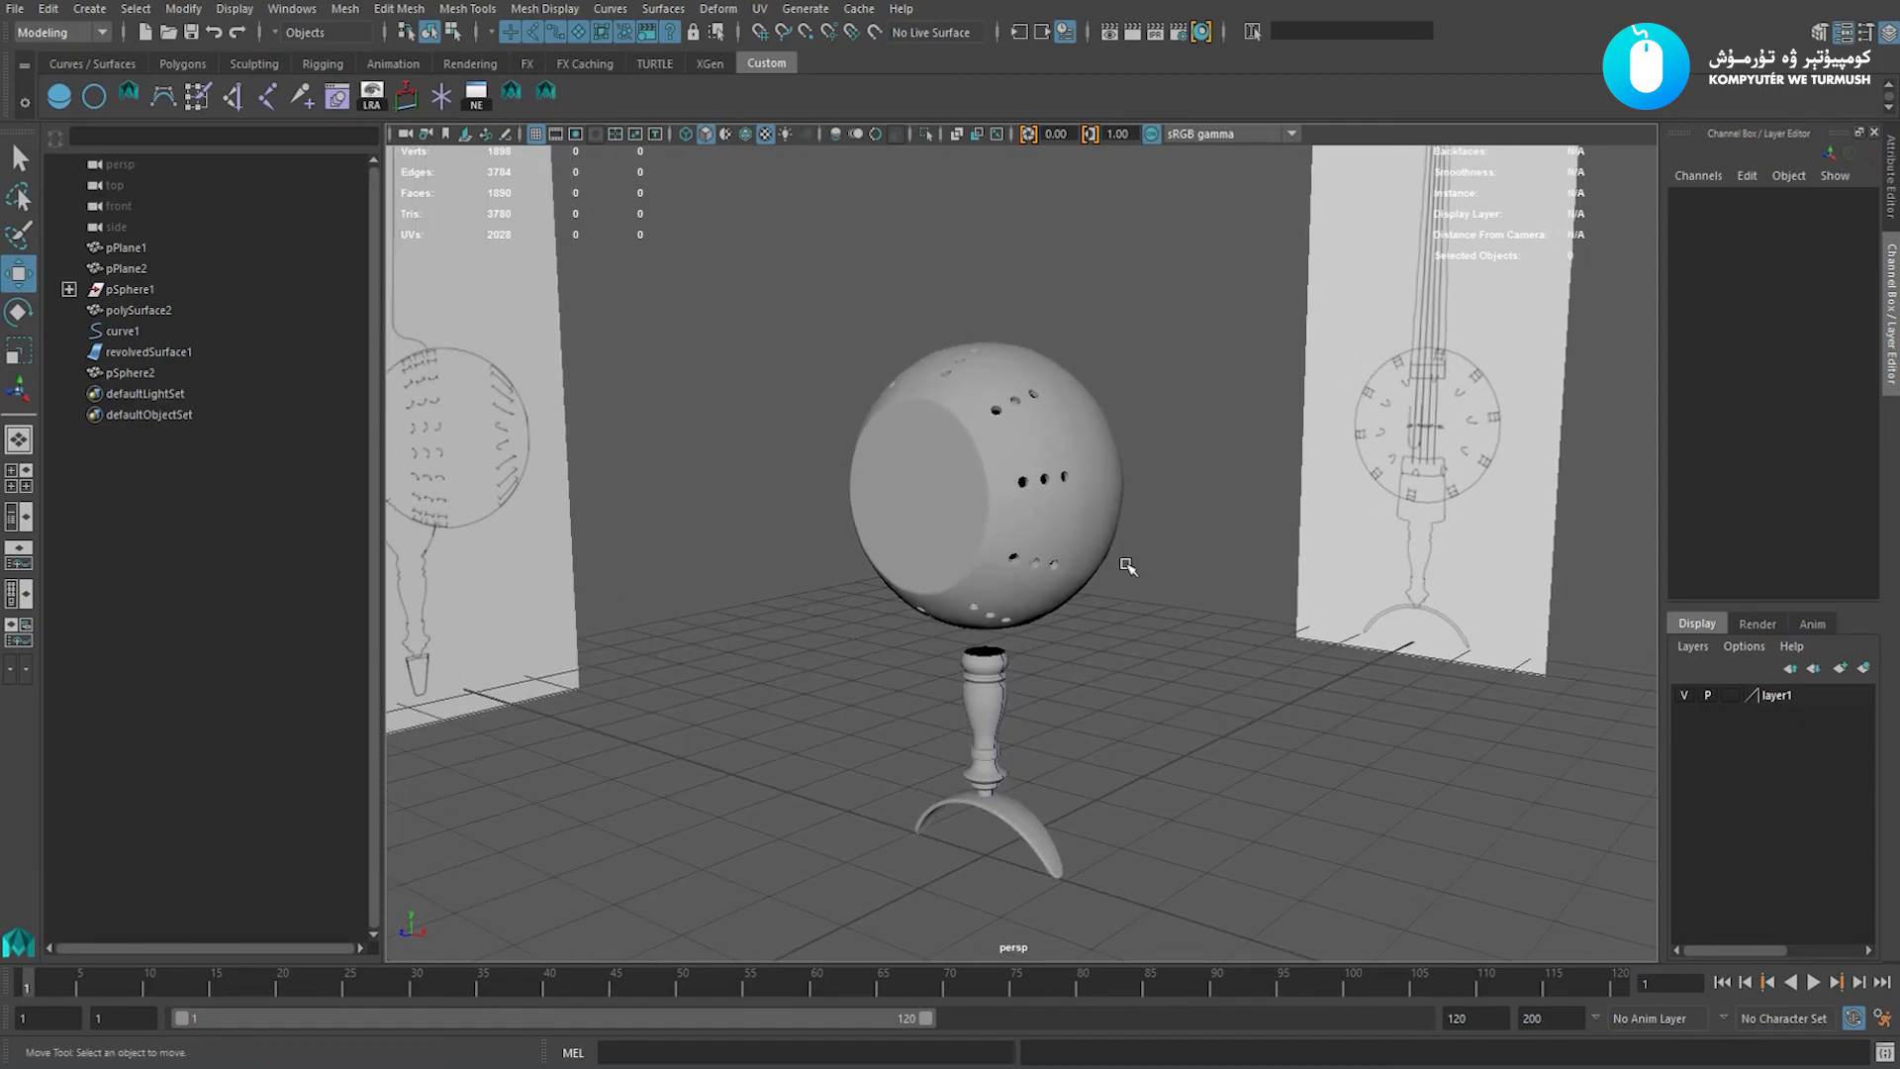